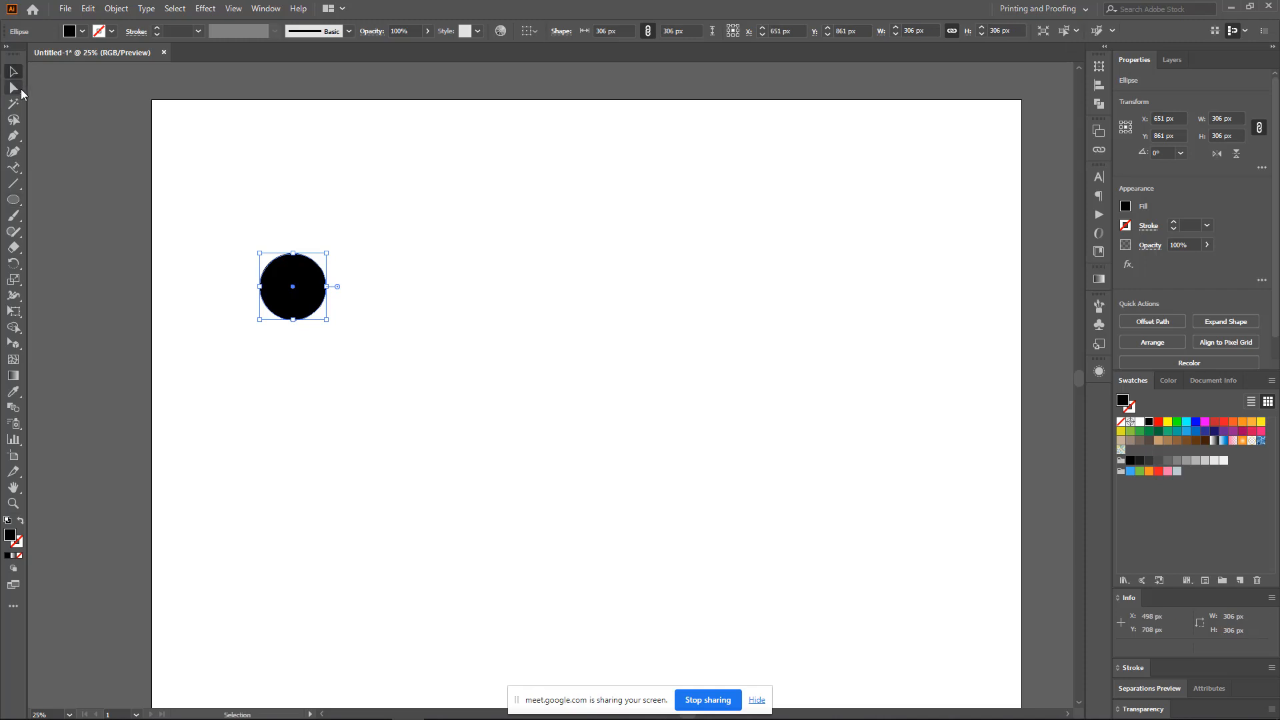
- Duplicate the black circle horizontally to the right side of the artboard at the same height
{"action": "left_click", "coordinate": [313, 314]}
{"action": "left_click_drag", "start_coordinate": [327, 312], "coordinate": [763, 307]}
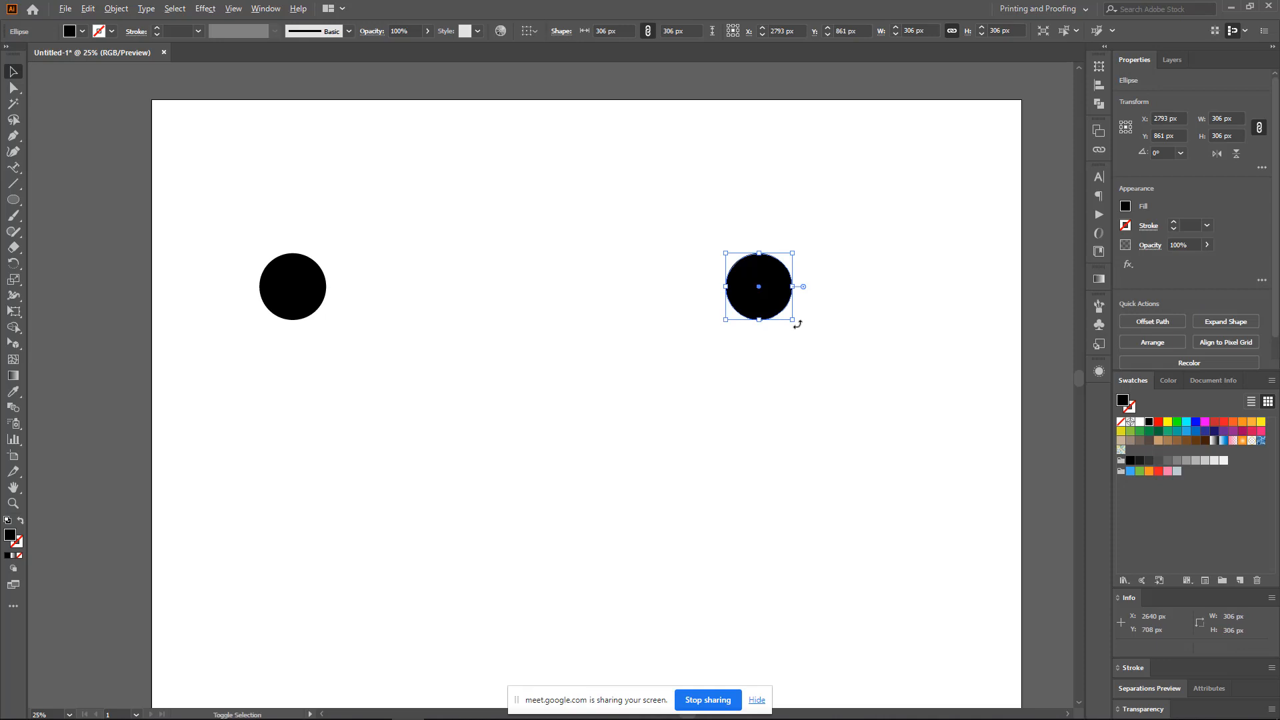
{"action": "left_click", "coordinate": [679, 327]}
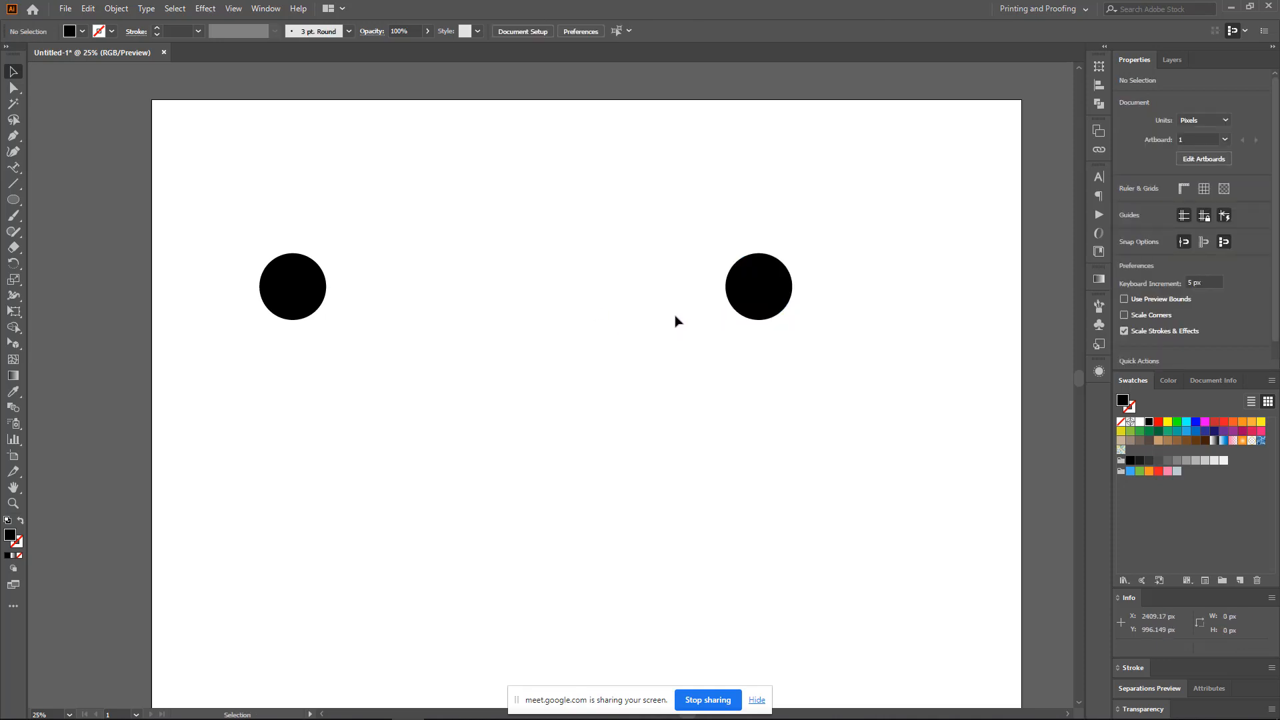
- Scale the left circle proportionally about its center to roughly half its size
{"action": "left_click_drag", "start_coordinate": [218, 203], "coordinate": [374, 392]}
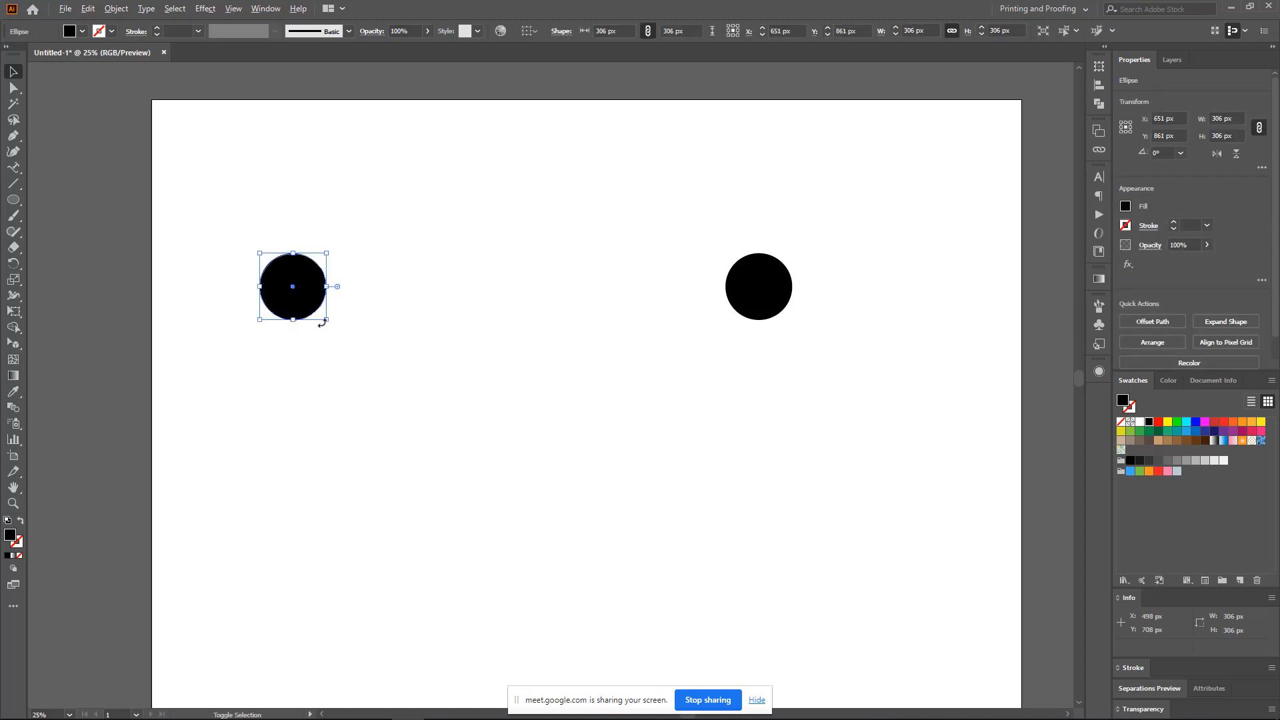
{"action": "left_click_drag", "start_coordinate": [327, 324], "coordinate": [309, 303]}
{"action": "left_click", "coordinate": [340, 324]}
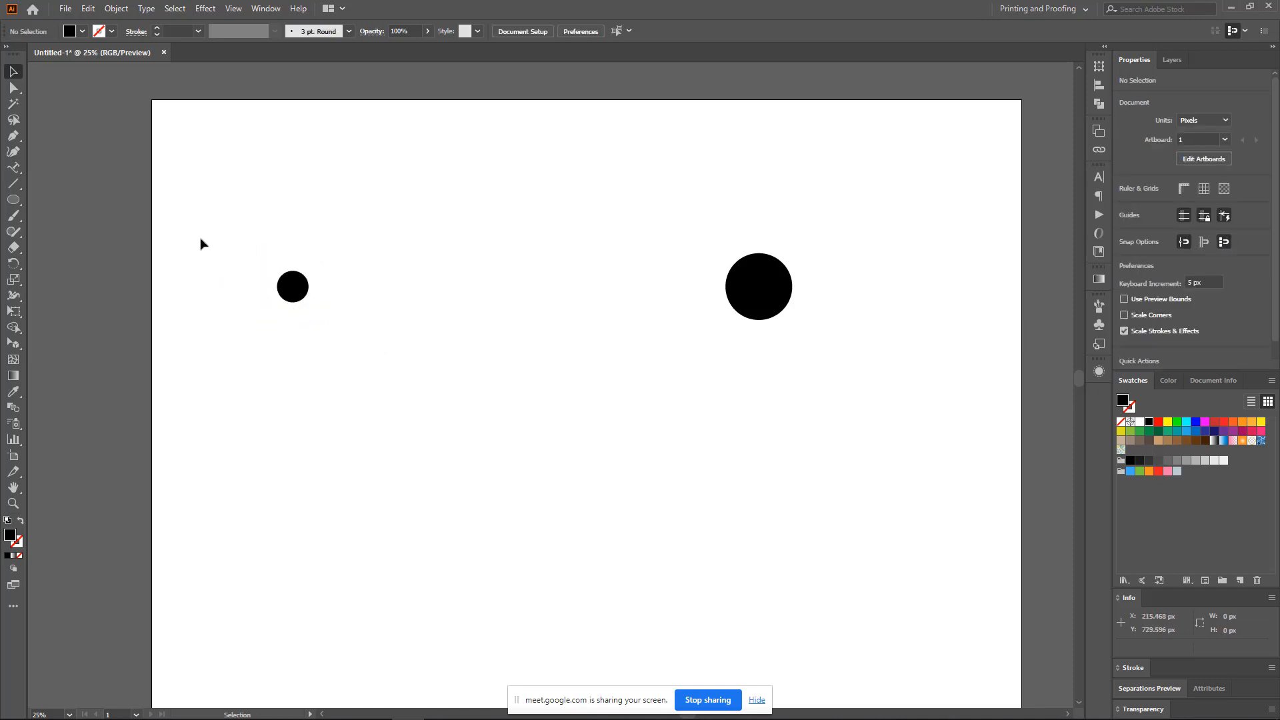
{"action": "left_click_drag", "start_coordinate": [209, 234], "coordinate": [873, 377]}
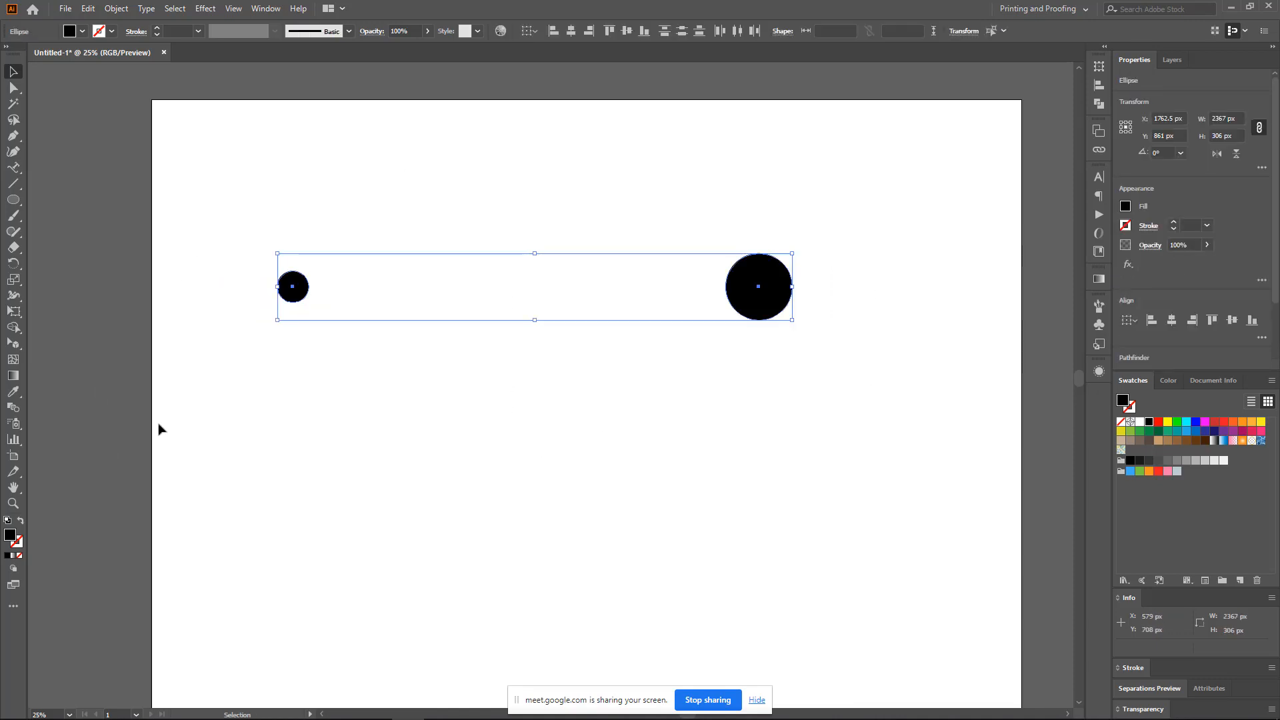
{"action": "left_click", "coordinate": [339, 447]}
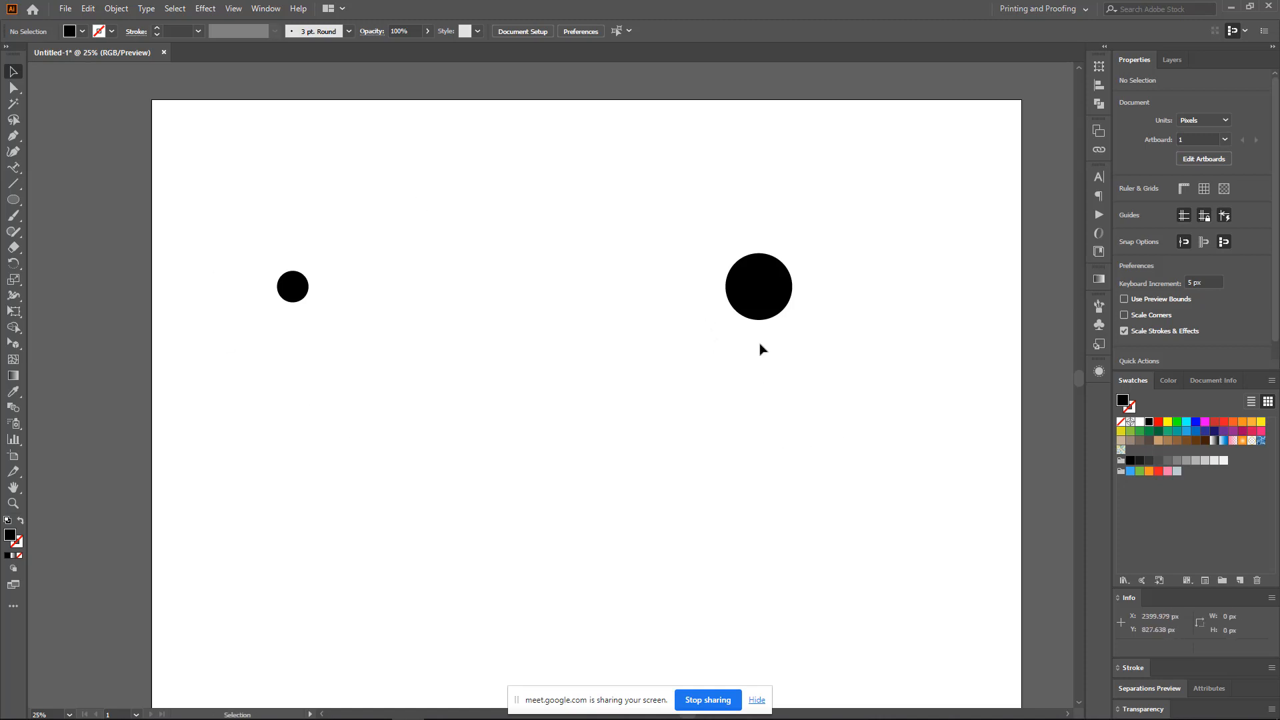
- Duplicate the large right circle into the empty area below and between the two circles
{"action": "left_click_drag", "start_coordinate": [762, 305], "coordinate": [653, 492], "text": "alt"}
{"action": "left_click", "coordinate": [653, 492]}
{"action": "left_click_drag", "start_coordinate": [340, 382], "coordinate": [574, 460], "text": "ctrl"}
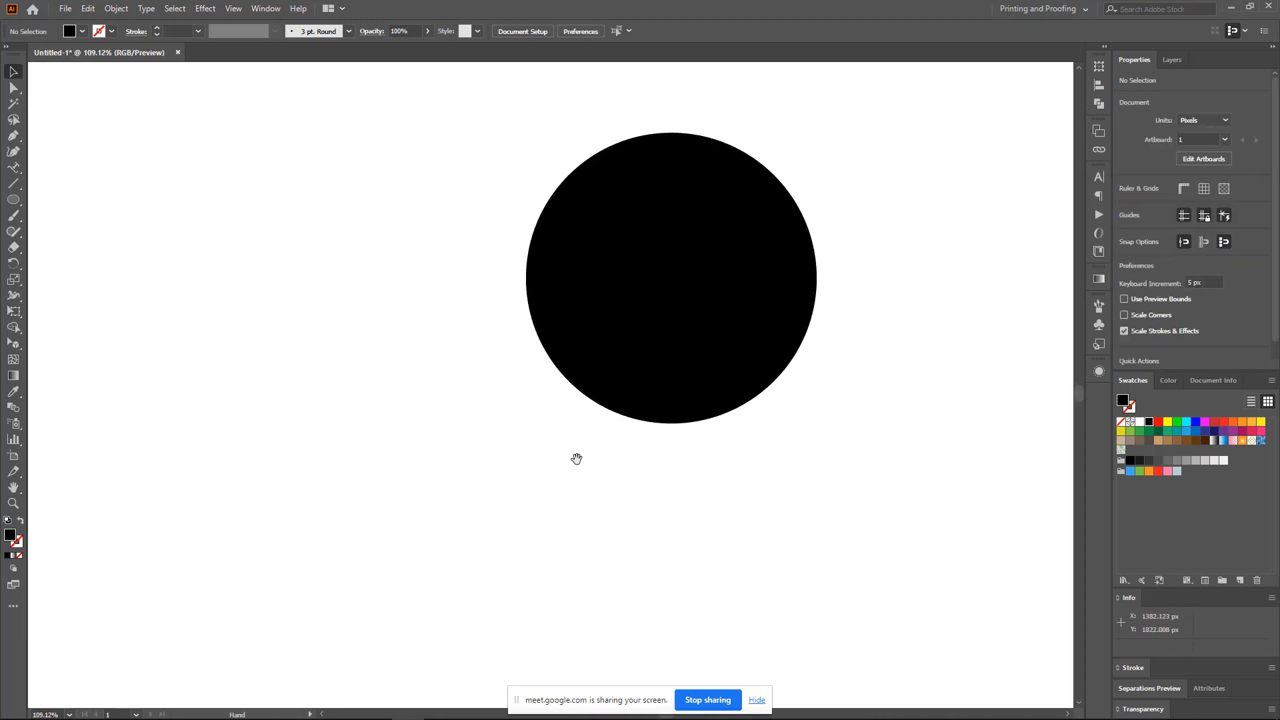
{"action": "left_click", "coordinate": [678, 409], "text": "ctrl"}
{"action": "left_click_drag", "start_coordinate": [657, 471], "coordinate": [602, 571]}
- Scale the new circle proportionally from its center to 546 px wide and high
{"action": "left_click", "coordinate": [584, 375]}
{"action": "key", "text": "ctrl+minus"}
{"action": "key", "text": "ctrl+minus"}
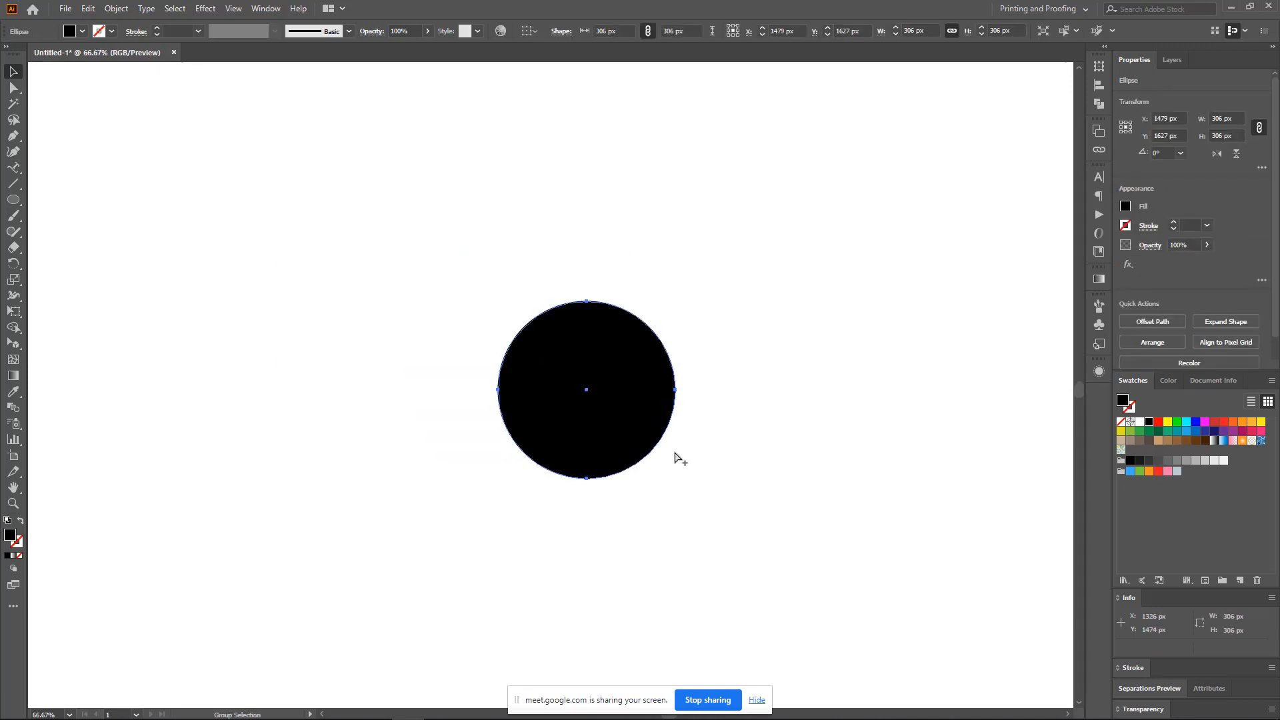
{"action": "left_click_drag", "start_coordinate": [675, 478], "coordinate": [747, 566], "text": "alt+shift"}
{"action": "left_click", "coordinate": [808, 483]}
{"action": "left_click", "coordinate": [597, 392], "text": "ctrl"}
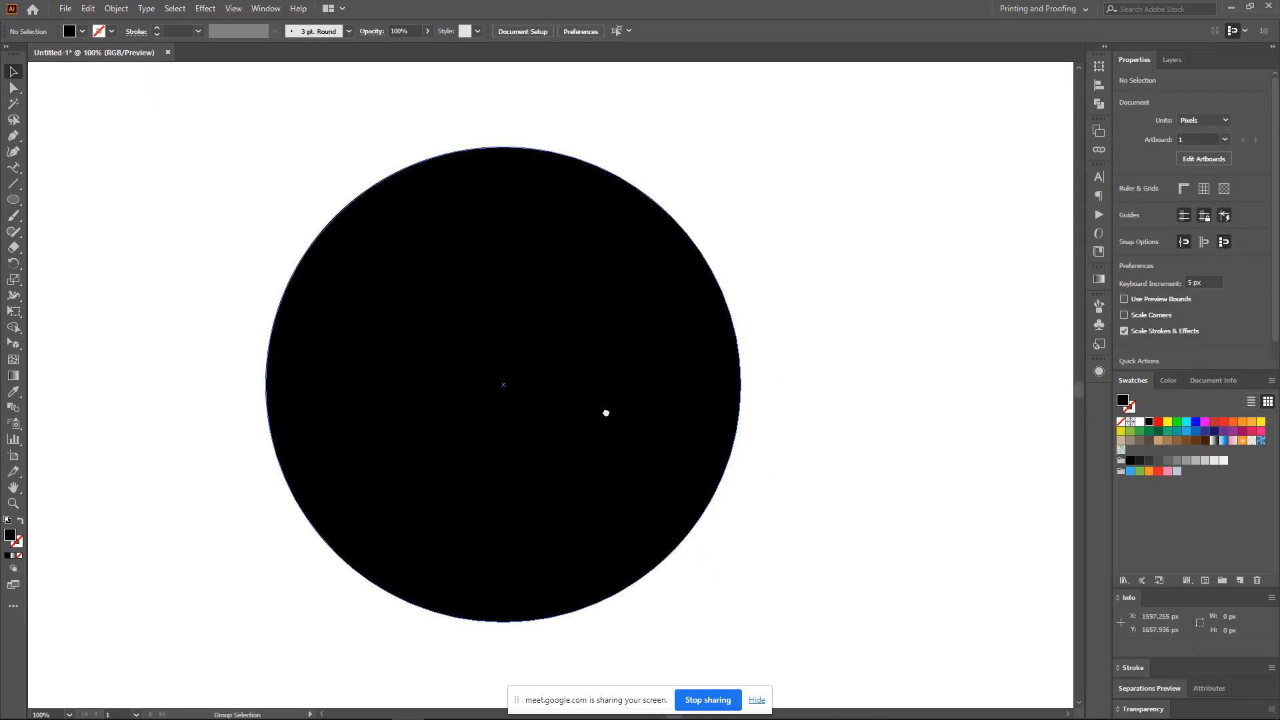
{"action": "left_click", "coordinate": [606, 418], "text": "ctrl+alt"}
{"action": "left_click", "coordinate": [578, 382], "text": "ctrl"}
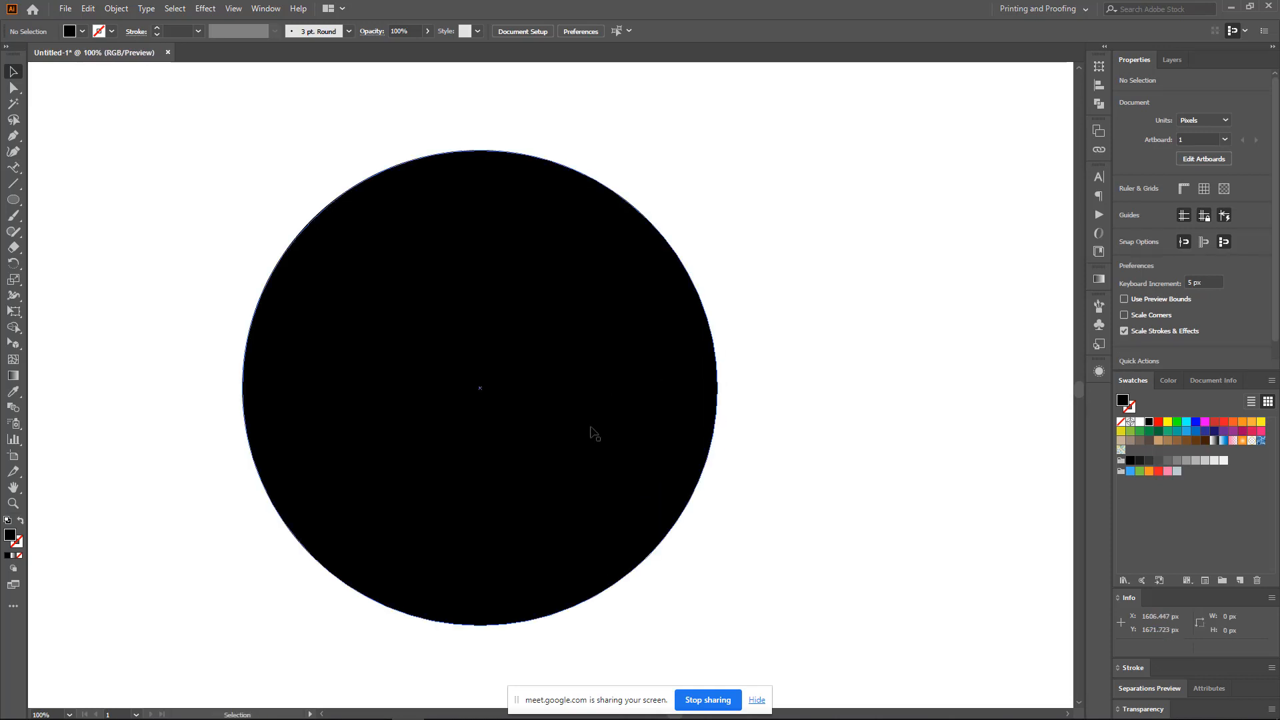
{"action": "left_click", "coordinate": [586, 400]}
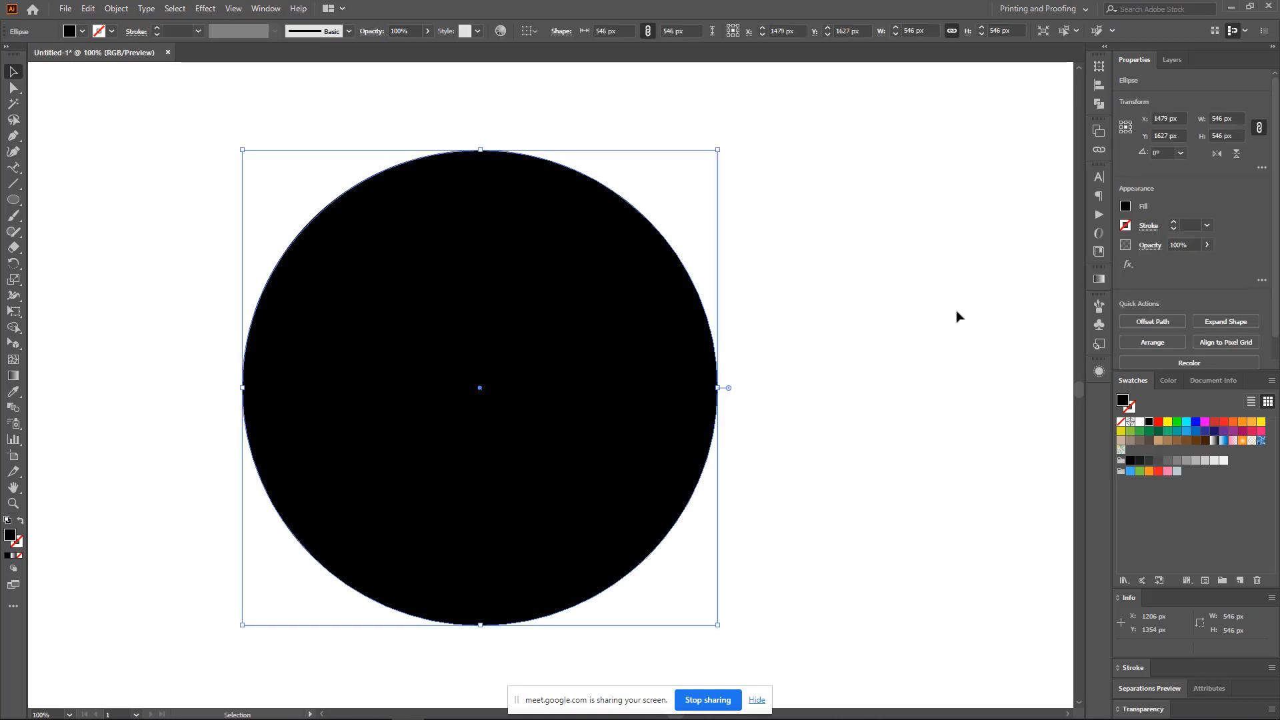
{"action": "left_click", "coordinate": [913, 302]}
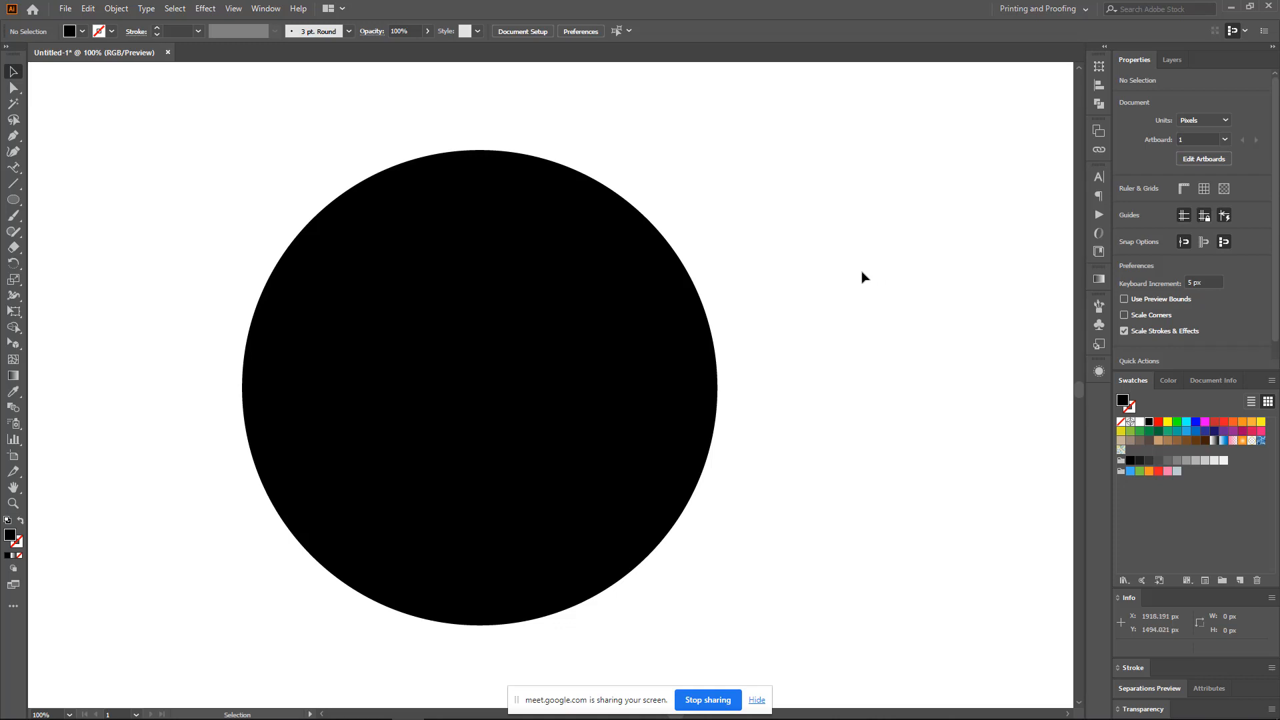
- Delete the whole 546 px circle, and undo the deletion
{"action": "left_click", "coordinate": [524, 373]}
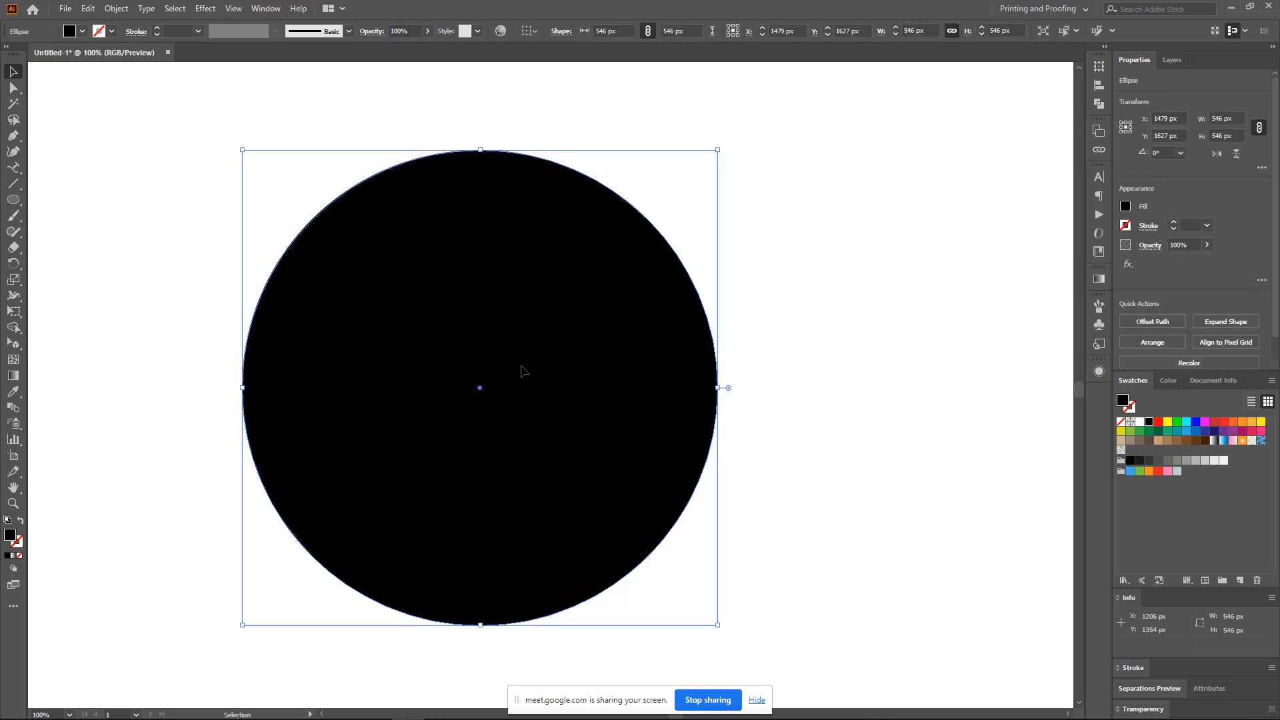
{"action": "key", "text": "Delete"}
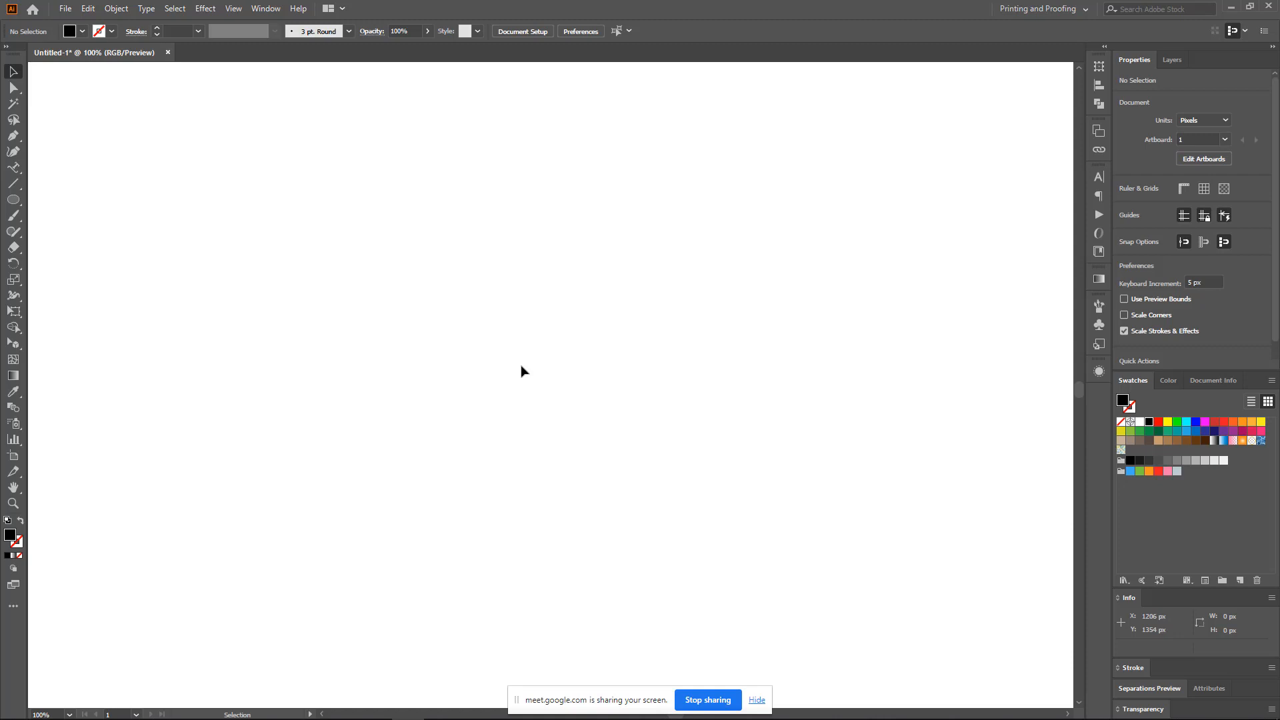
{"action": "key", "text": "ctrl+z"}
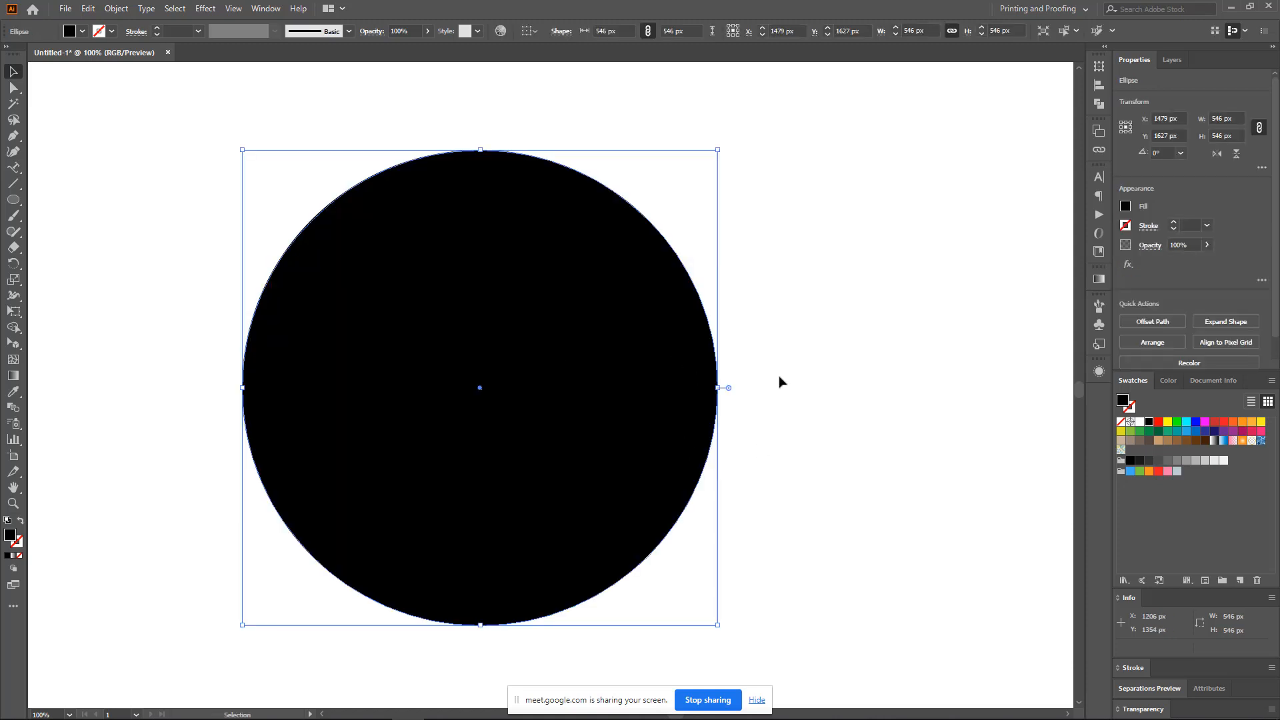
{"action": "left_click", "coordinate": [806, 327]}
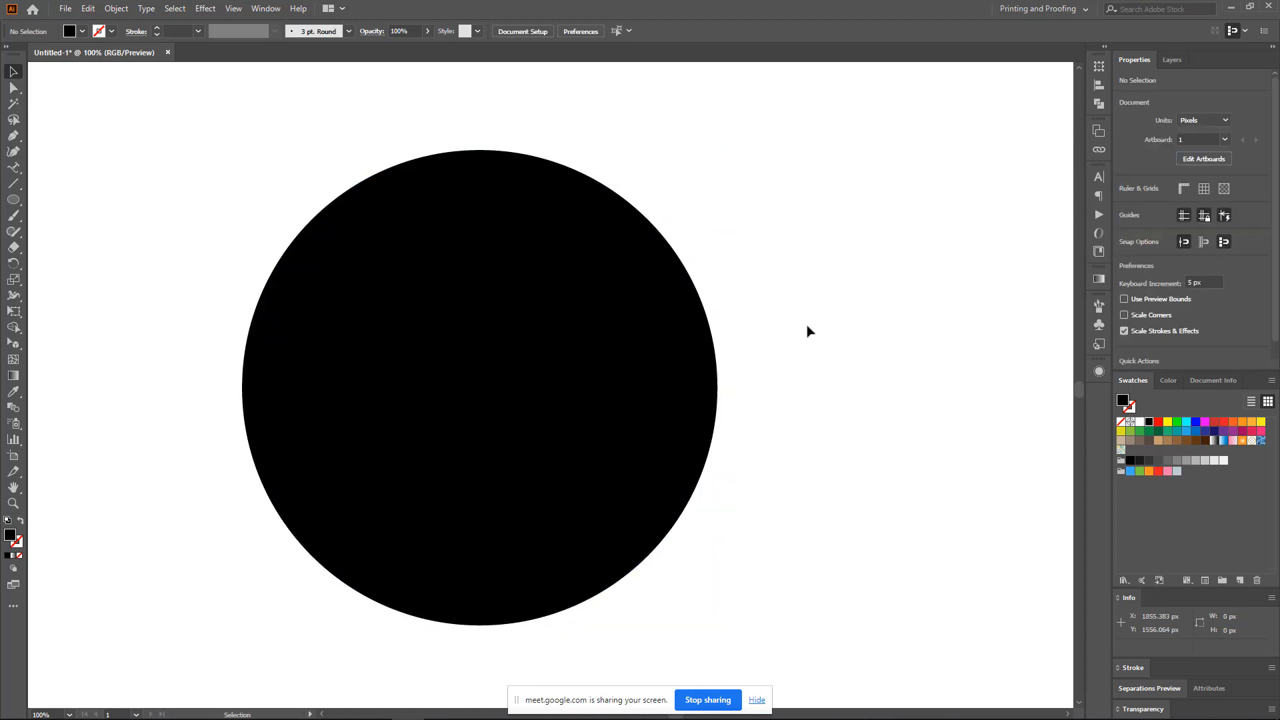
{"action": "left_click", "coordinate": [452, 292]}
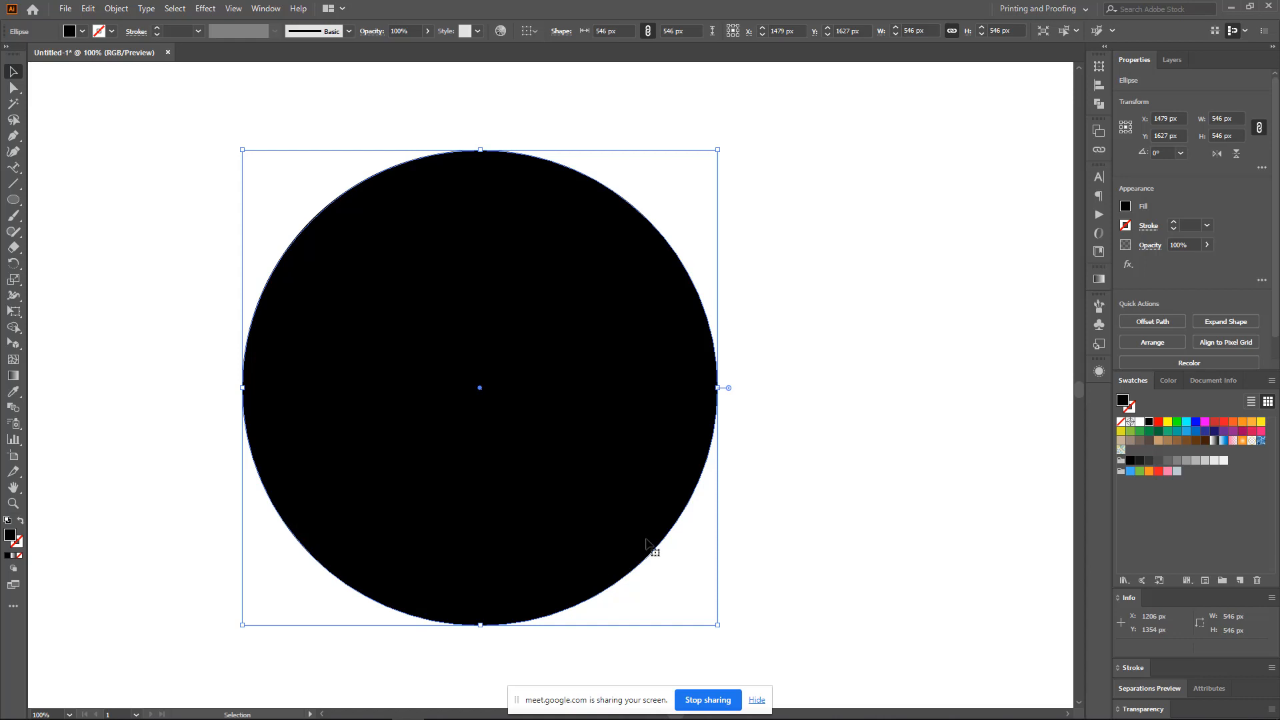
{"action": "left_click", "coordinate": [586, 340], "text": "shift"}
{"action": "left_click", "coordinate": [608, 300]}
{"action": "left_click", "coordinate": [887, 302]}
{"action": "left_click", "coordinate": [477, 383]}
{"action": "left_click", "coordinate": [831, 309]}
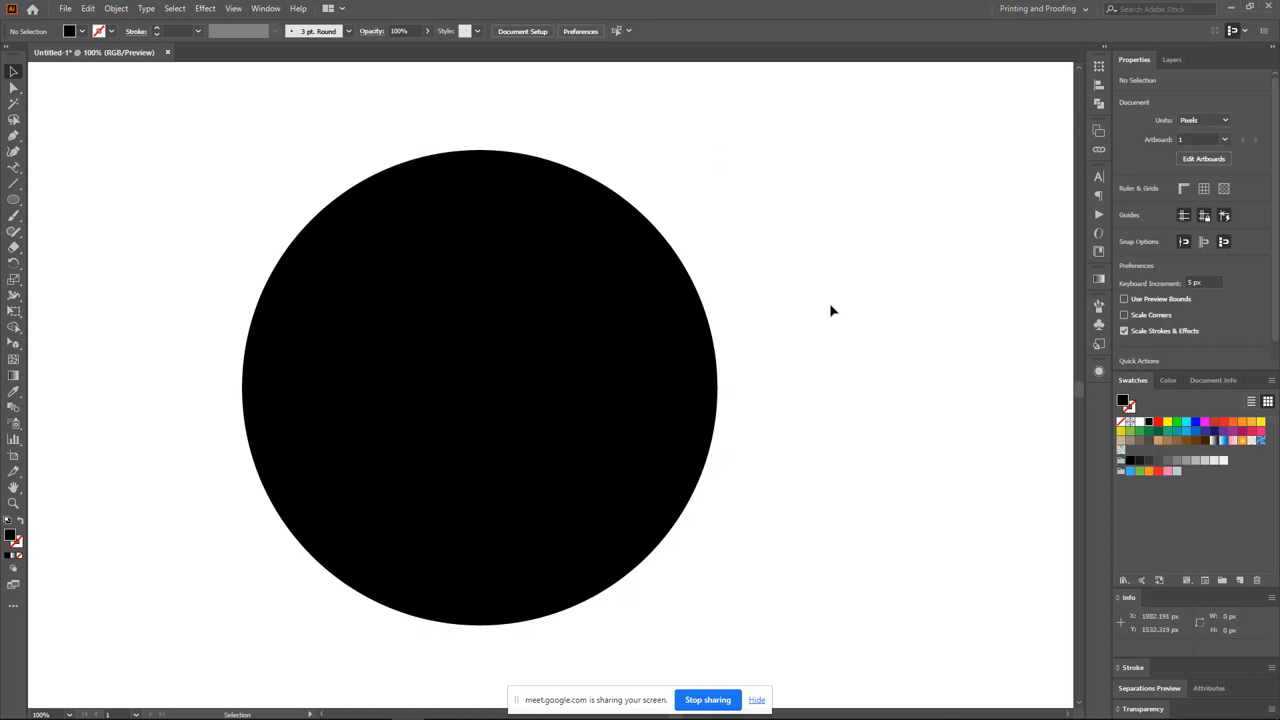
- Delete only the upper-right quarter segment of the filled circle's path, and undo the deletion
{"action": "left_click", "coordinate": [13, 88]}
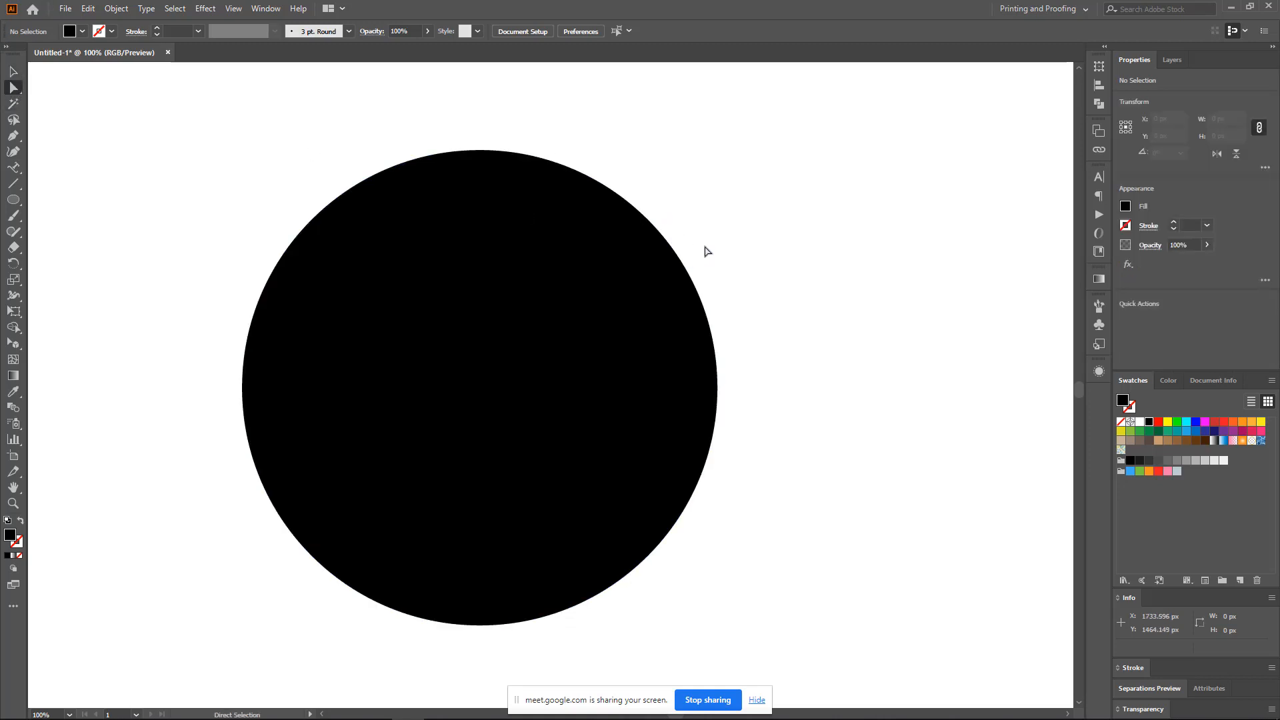
{"action": "left_click_drag", "start_coordinate": [720, 224], "coordinate": [764, 310]}
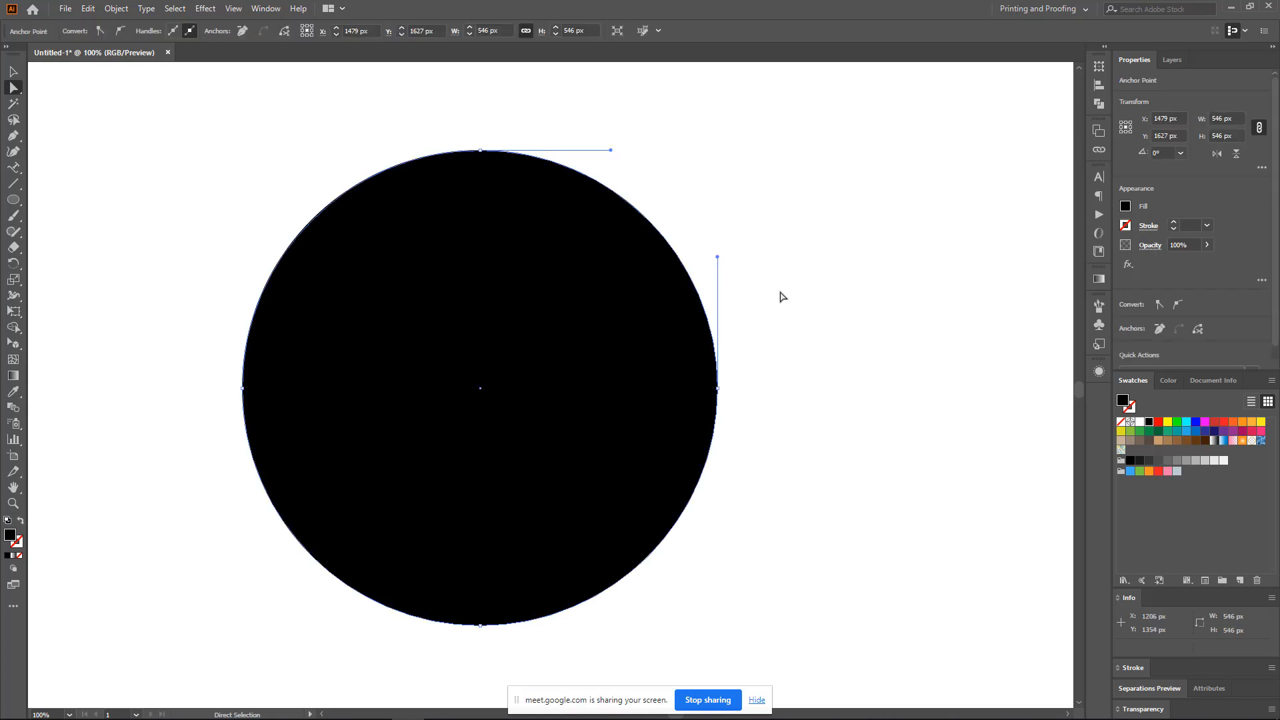
{"action": "key", "text": "Delete"}
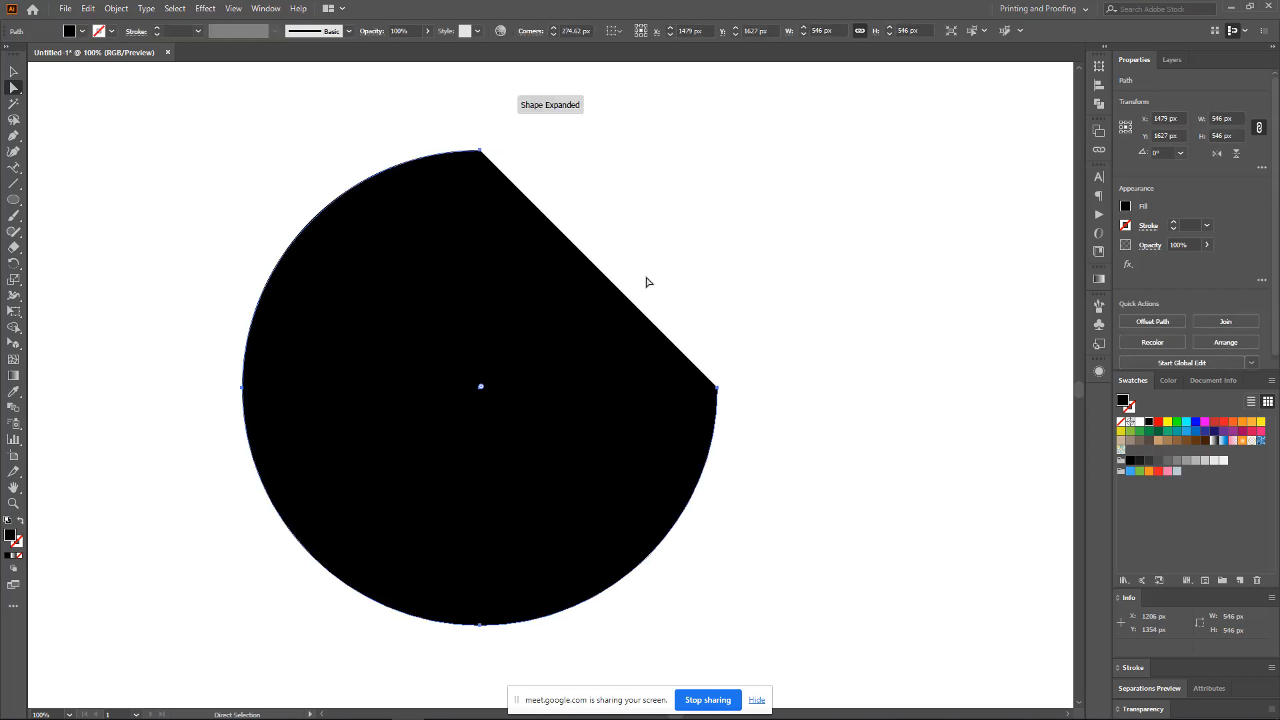
{"action": "key", "text": "super"}
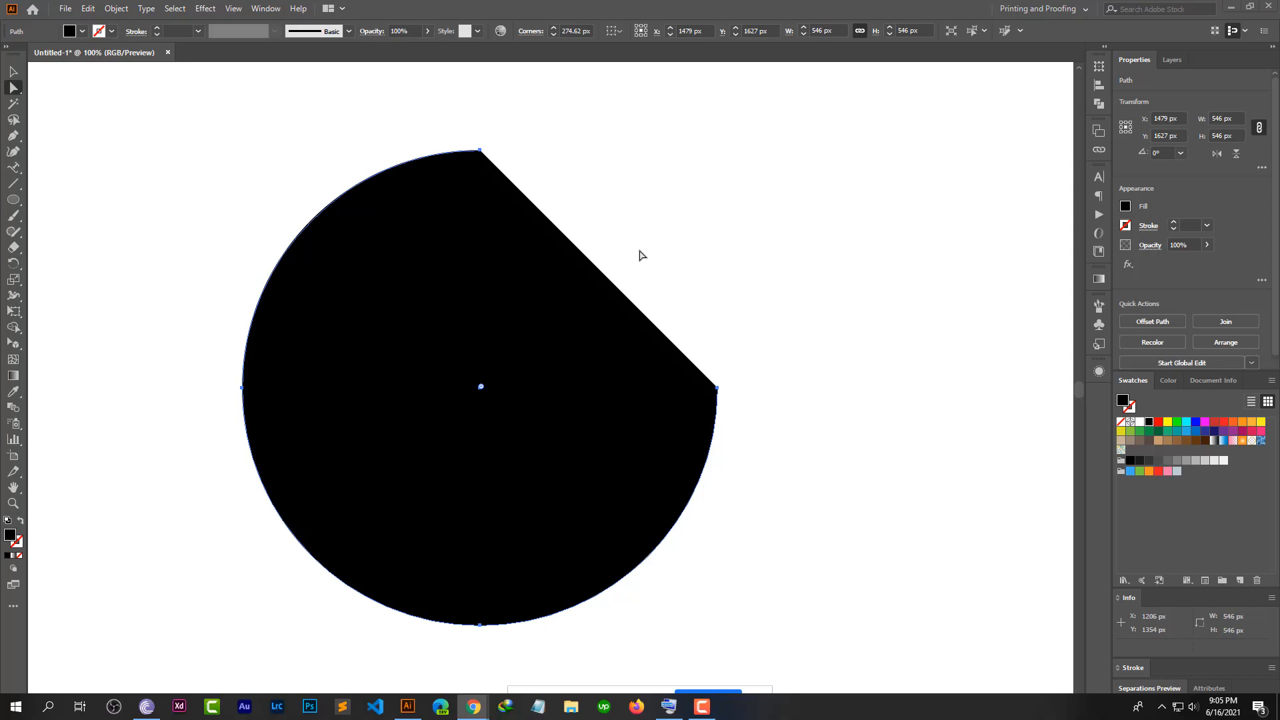
{"action": "key", "text": "super"}
{"action": "key", "text": "ctrl+z"}
{"action": "key", "text": "ctrl+z"}
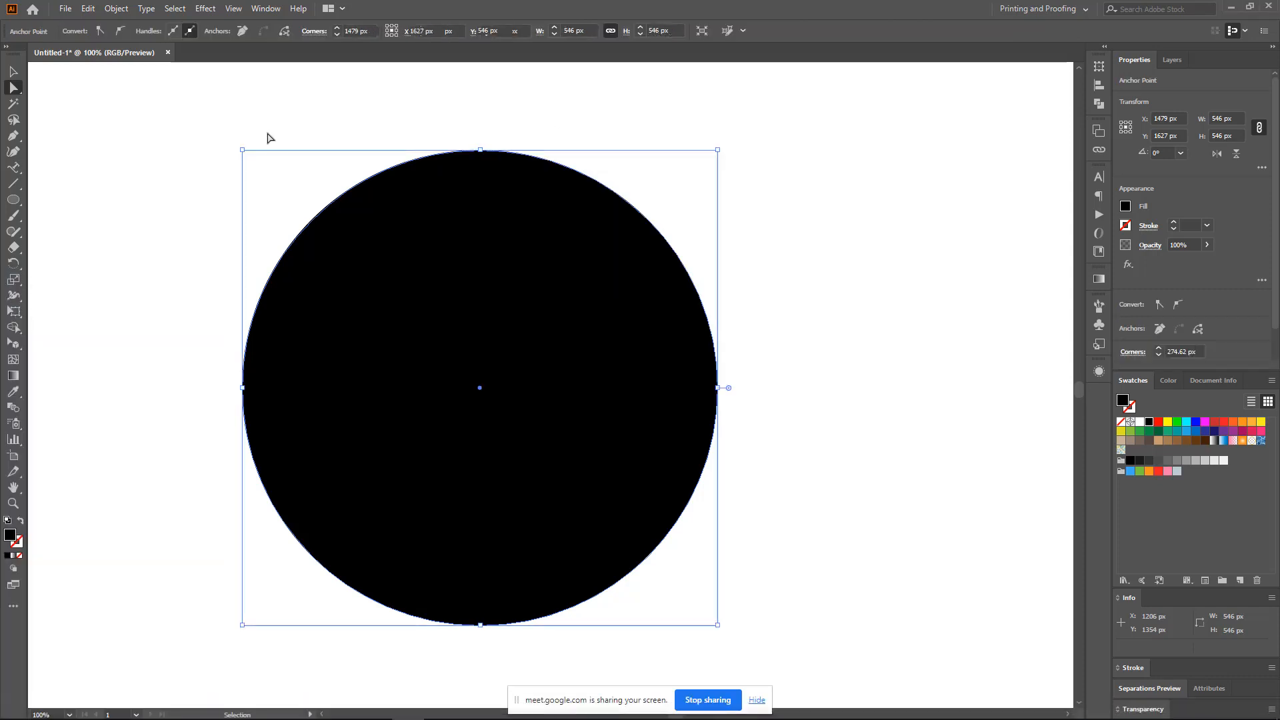
- Remove the fill from the 546 px circle and give it an 8 pt black stroke
{"action": "left_click", "coordinate": [20, 556]}
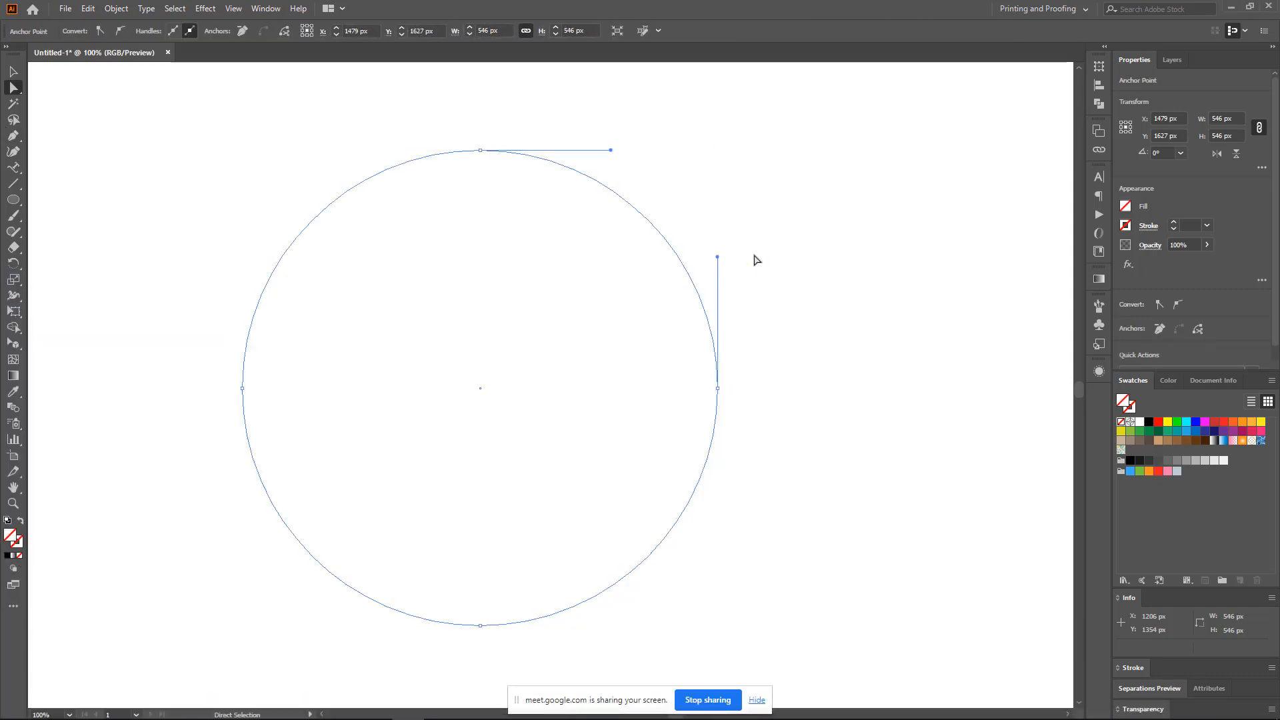
{"action": "key", "text": "v"}
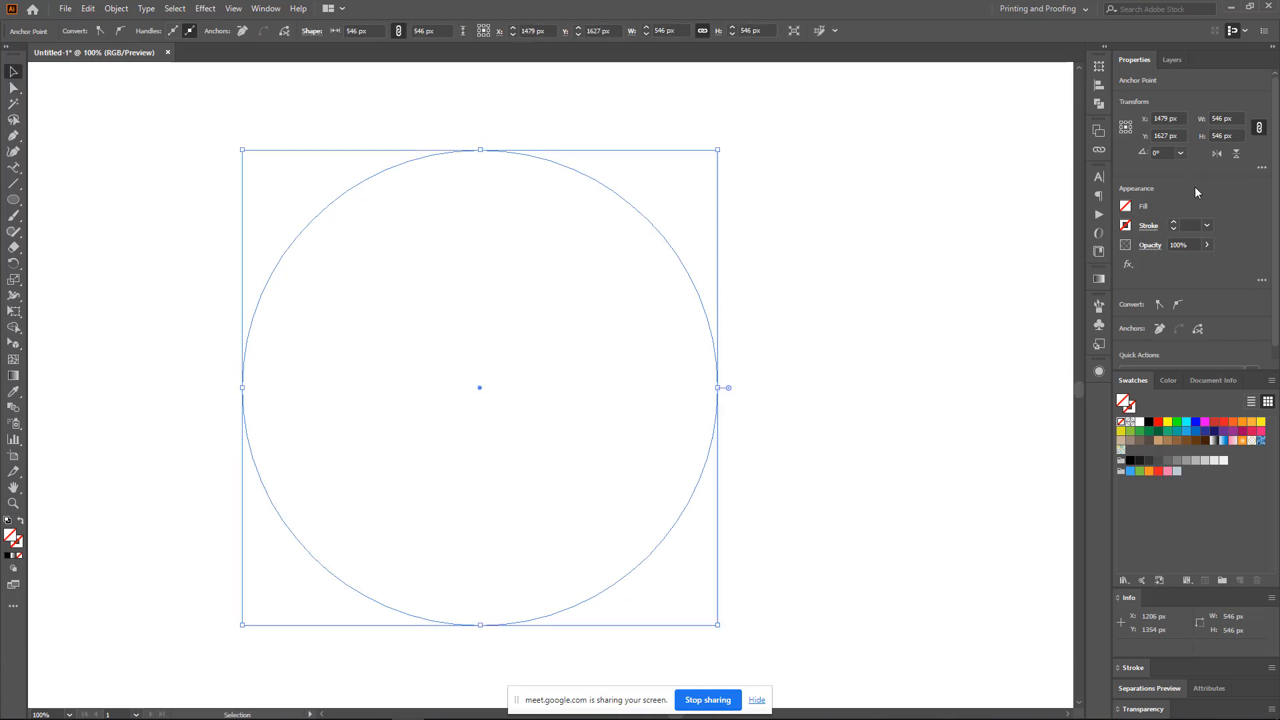
{"action": "left_click", "coordinate": [1174, 222]}
{"action": "left_click", "coordinate": [1173, 222]}
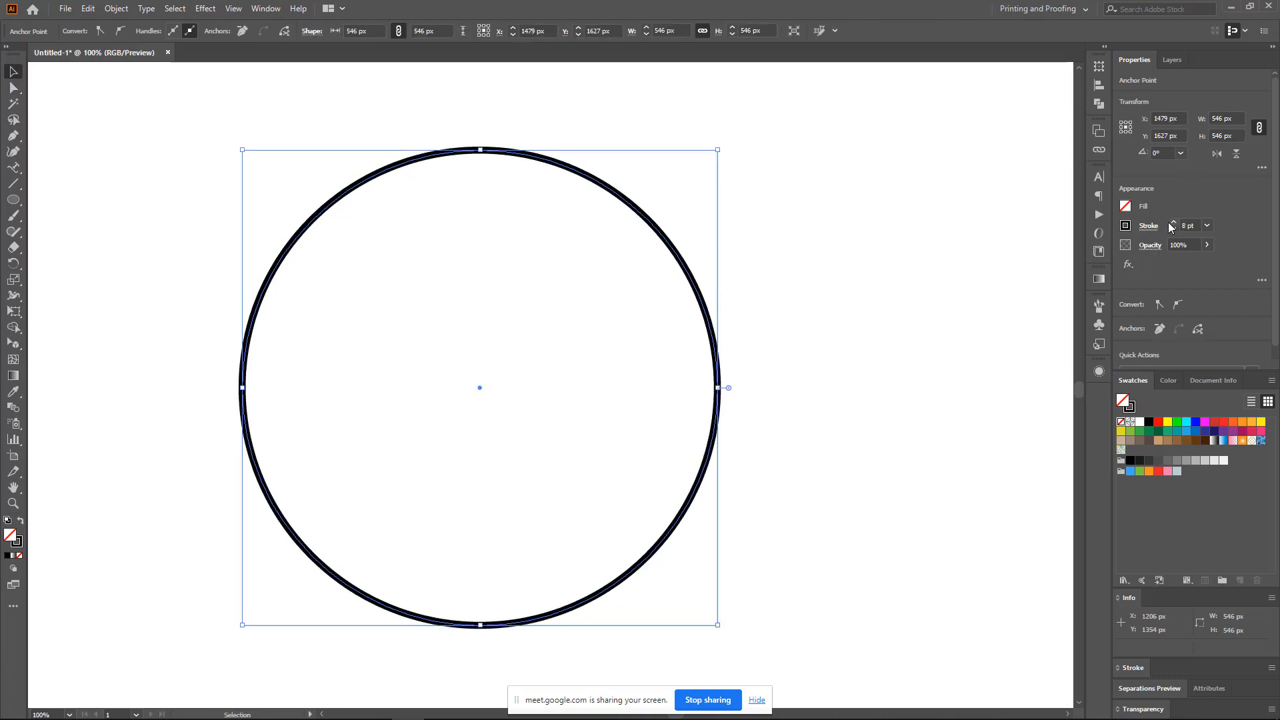
{"action": "left_click", "coordinate": [889, 201]}
- Directly select the upper-right quarter segment of the outlined circle and delete it
{"action": "key", "text": "a"}
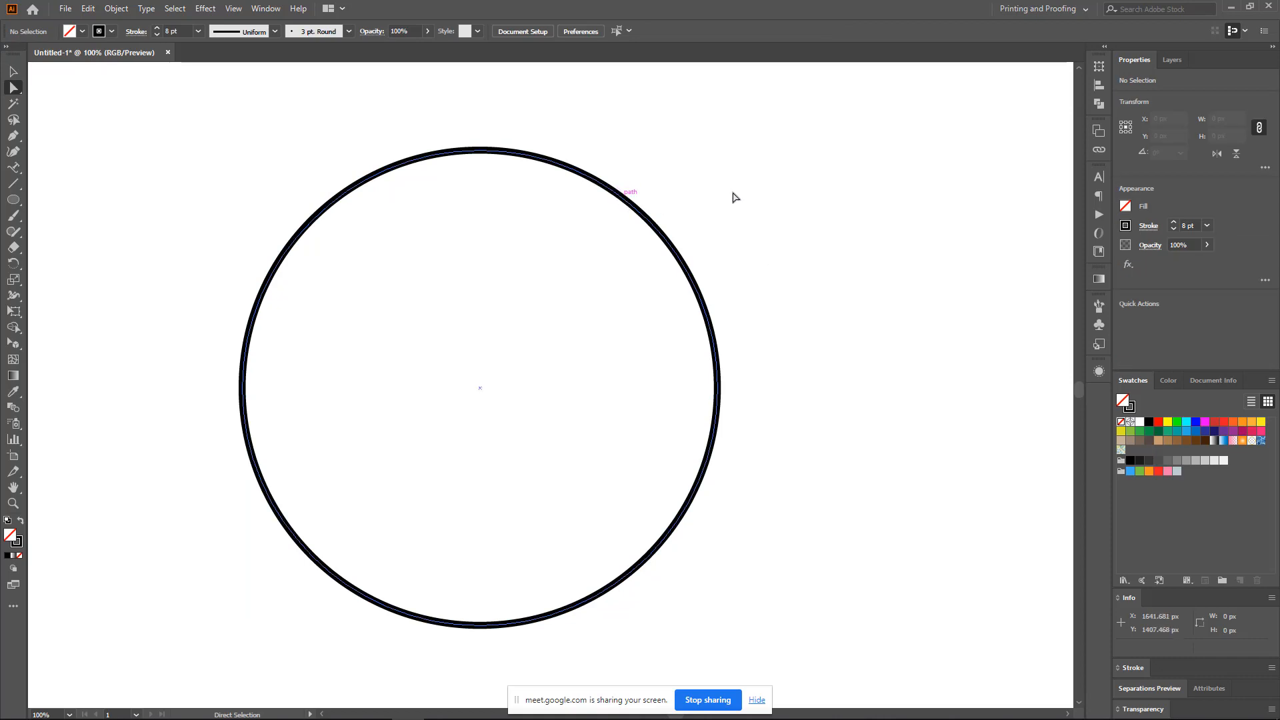
{"action": "left_click_drag", "start_coordinate": [698, 217], "coordinate": [653, 262]}
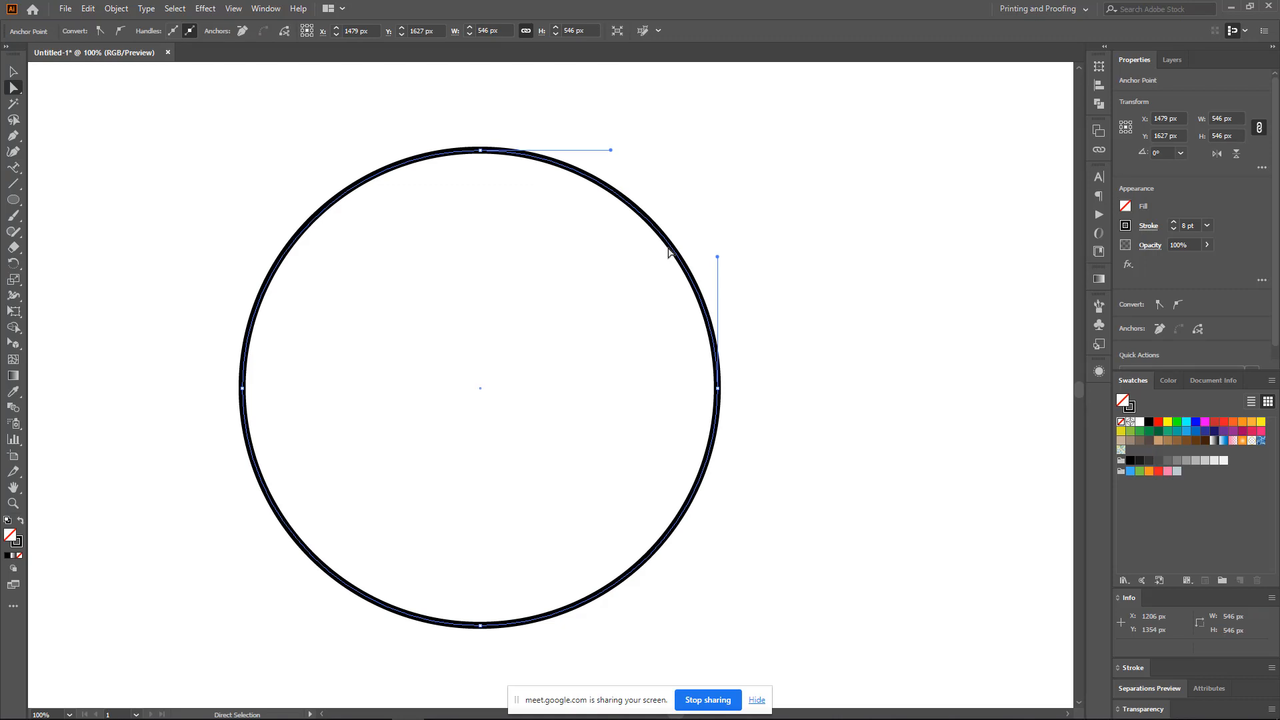
{"action": "key", "text": "Delete"}
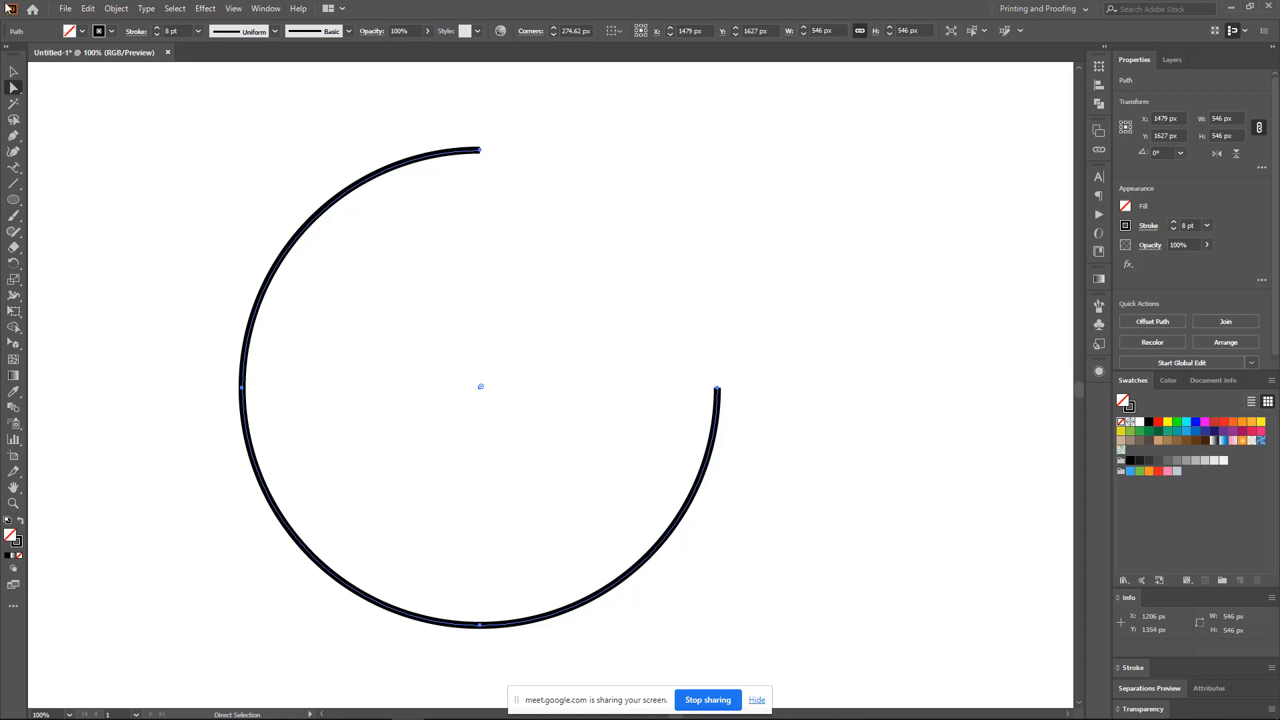
{"action": "left_click", "coordinate": [14, 71]}
{"action": "key", "text": "ctrl+shift+a"}
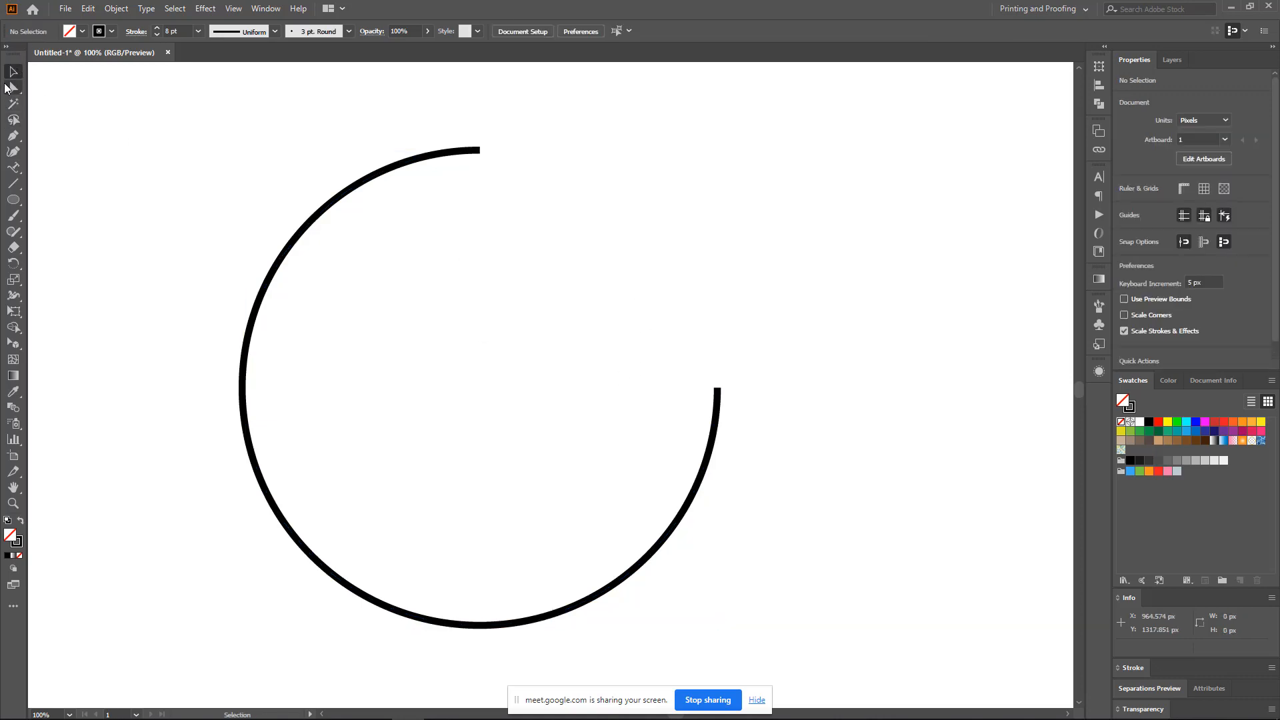
- Directly select the lower-left quarter segment of the open circle path and delete it, leaving two opposite arcs
{"action": "left_click", "coordinate": [13, 87]}
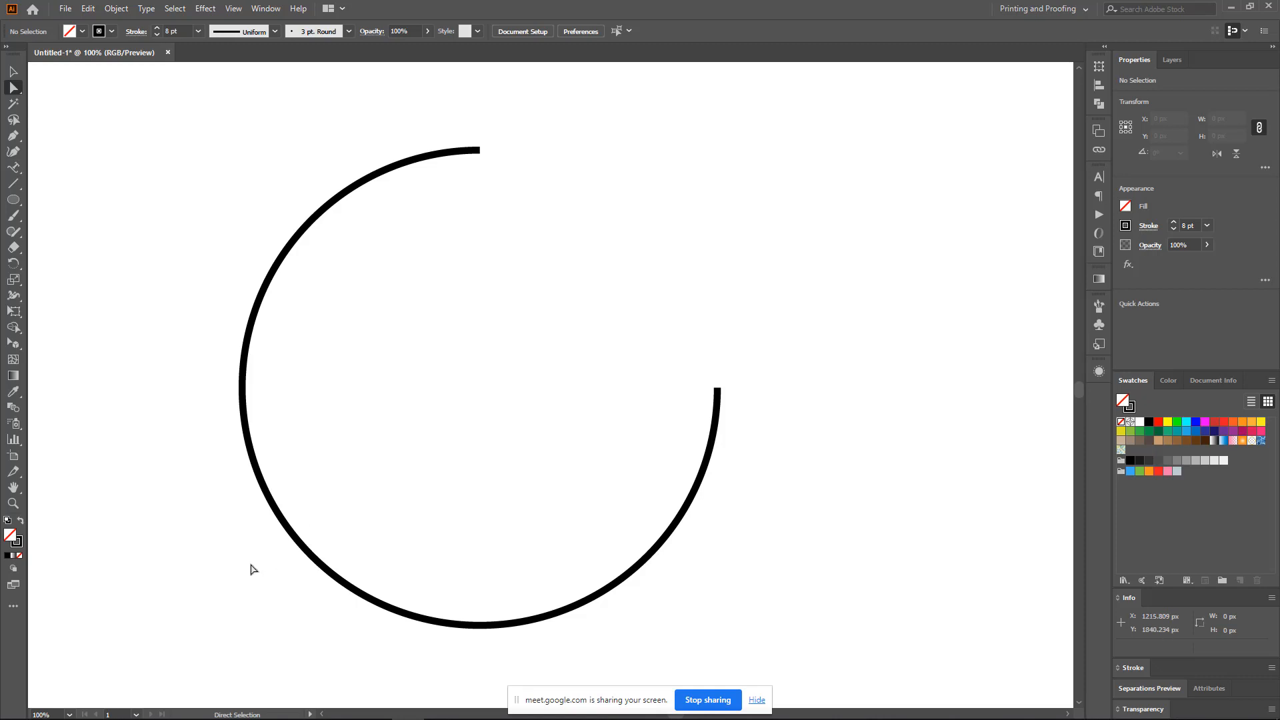
{"action": "mouse_move", "coordinate": [248, 564]}
{"action": "left_mouse_down"}
{"action": "mouse_move", "coordinate": [329, 537]}
{"action": "mouse_move", "coordinate": [248, 569]}
{"action": "left_mouse_up"}
{"action": "left_click", "coordinate": [295, 540]}
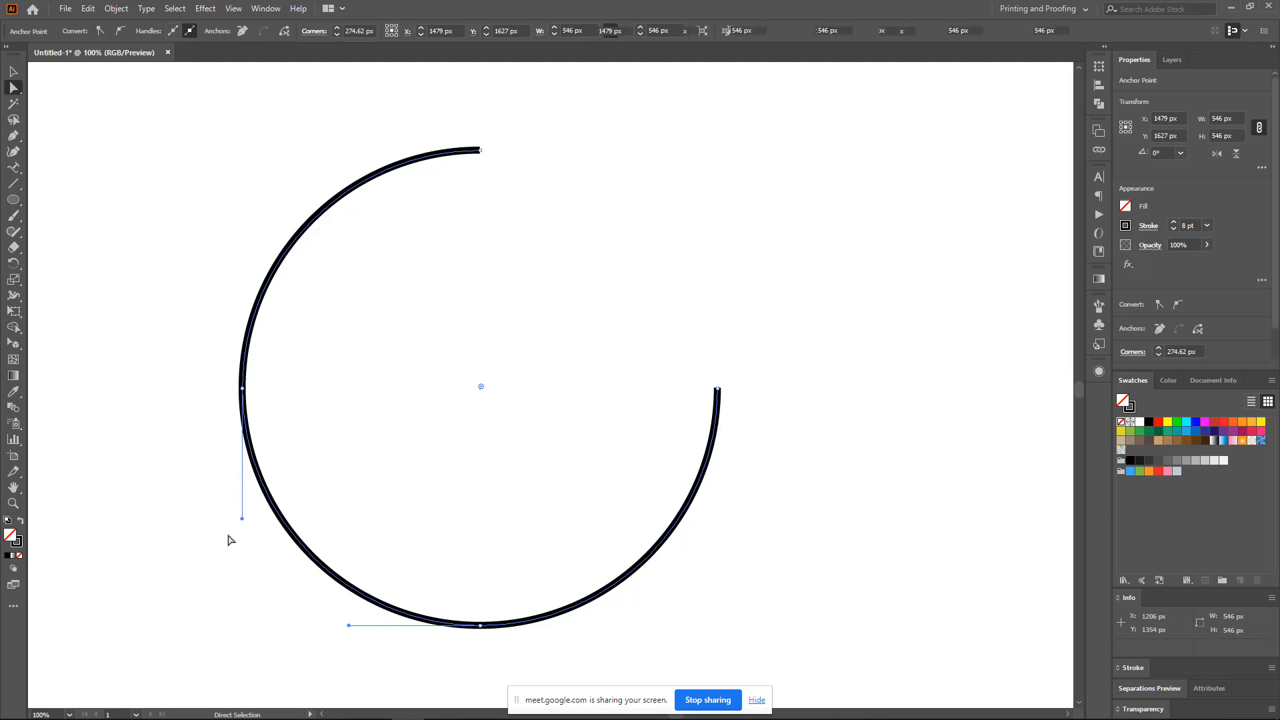
{"action": "key", "text": "Delete"}
{"action": "left_click", "coordinate": [12, 72]}
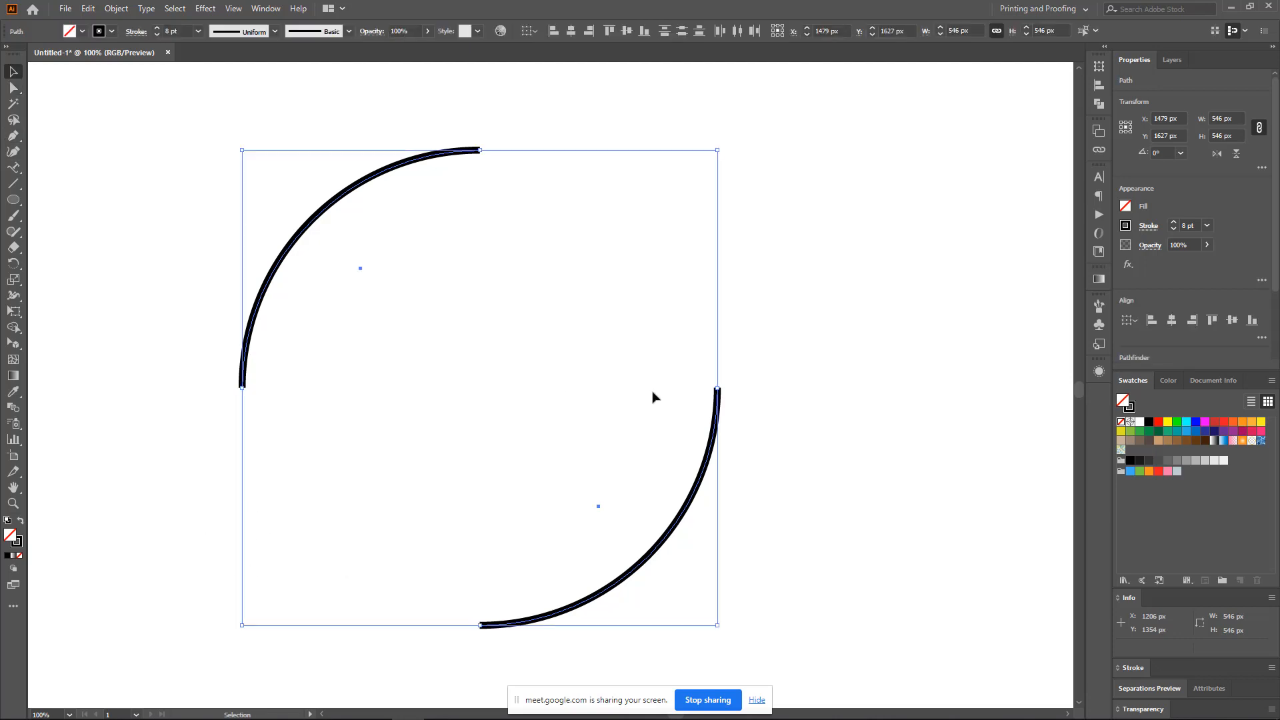
{"action": "left_click", "coordinate": [840, 394]}
{"action": "scroll", "coordinate": [813, 394], "scroll_direction": "down", "scroll_amount": 4}
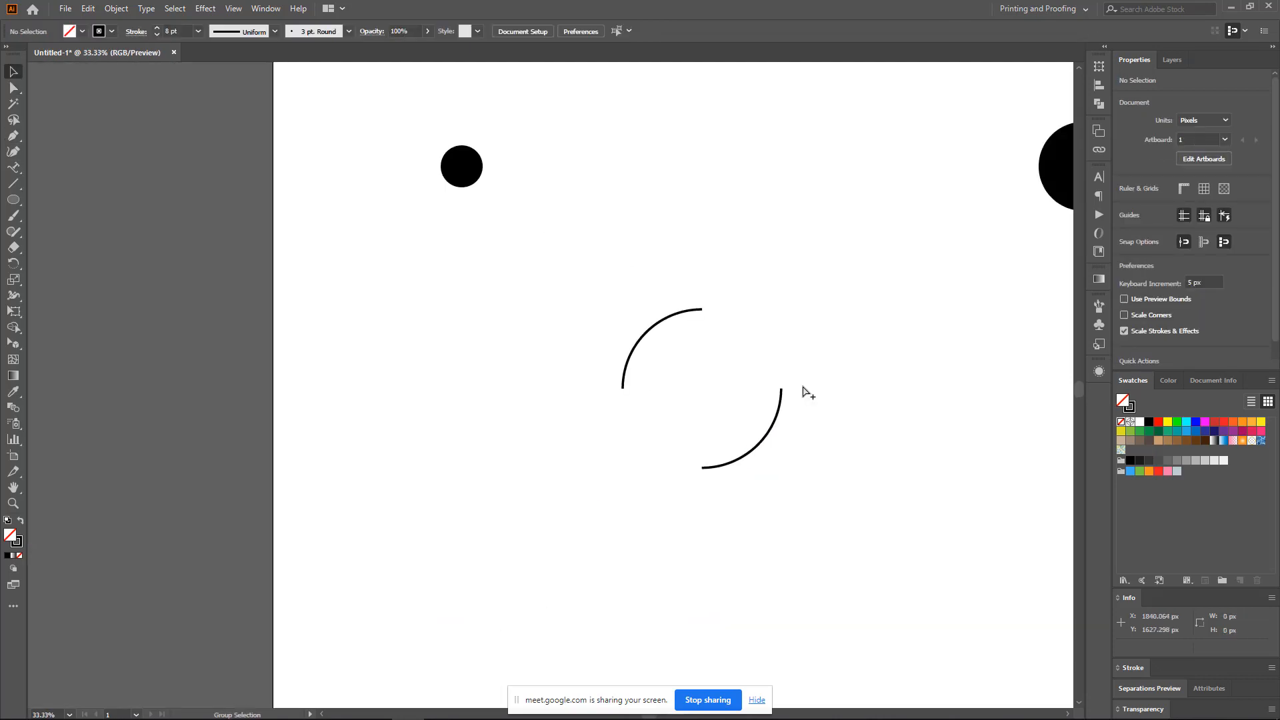
{"action": "scroll", "coordinate": [787, 394], "scroll_direction": "up", "scroll_amount": 5}
{"action": "scroll", "coordinate": [767, 493], "scroll_direction": "down", "scroll_amount": 3}
{"action": "scroll", "coordinate": [767, 493], "scroll_direction": "right", "scroll_amount": 3}
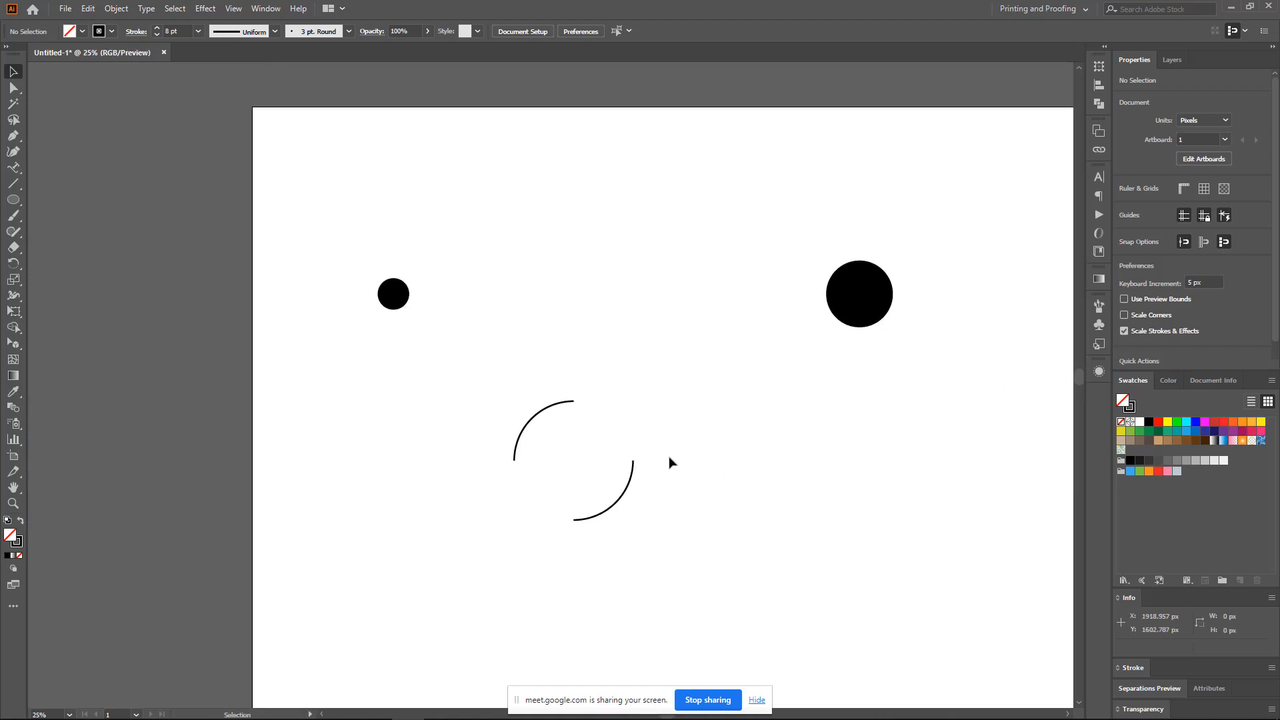
- Move the lower-right arc off the artboard to the left, and delete both remaining arcs
{"action": "left_click_drag", "start_coordinate": [630, 470], "coordinate": [192, 434]}
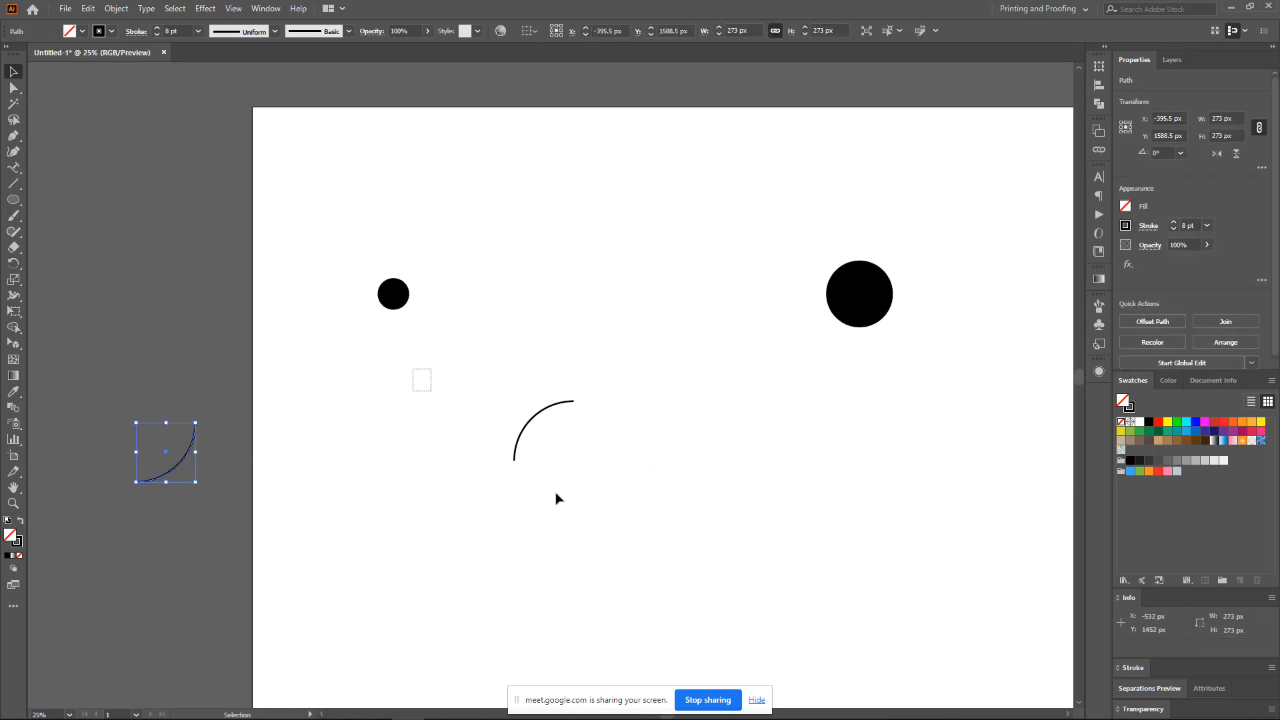
{"action": "left_click", "coordinate": [566, 462]}
{"action": "key", "text": "Delete"}
{"action": "left_click_drag", "start_coordinate": [31, 357], "coordinate": [237, 536]}
{"action": "key", "text": "Delete"}
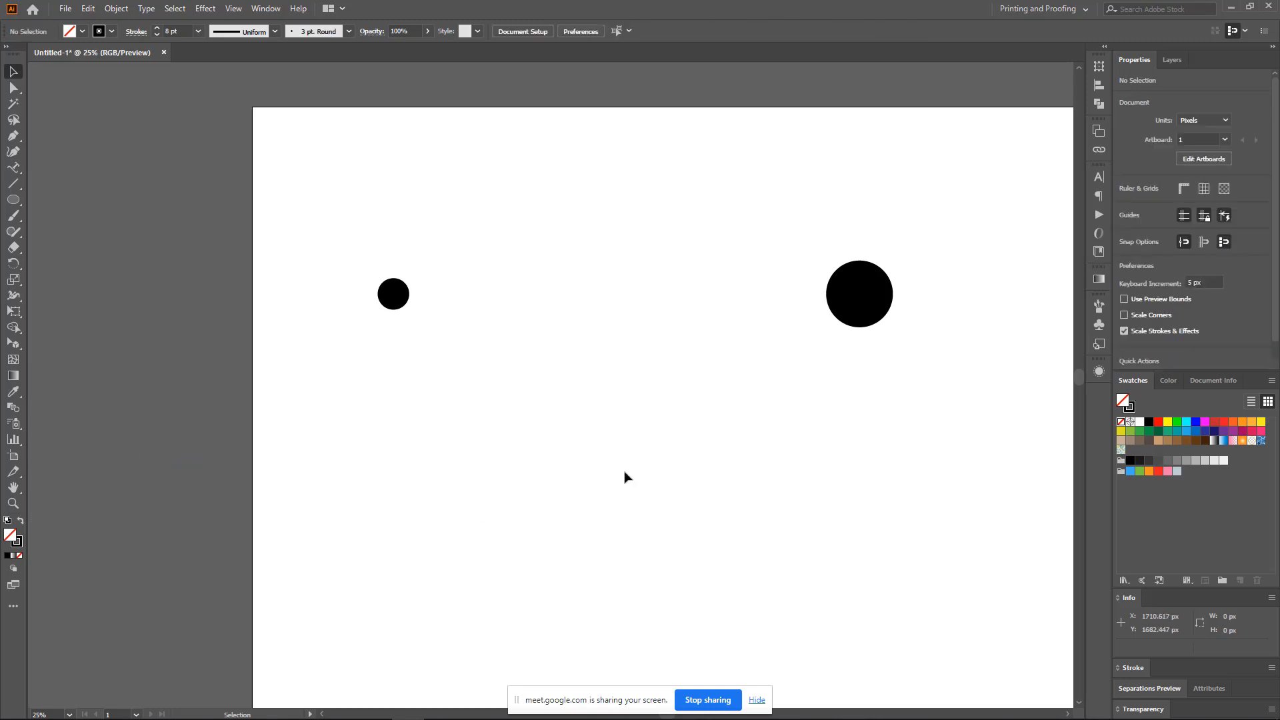
- Create a blend between the small black circle and the large black circle with the Blend tool
{"action": "left_click", "coordinate": [601, 406], "text": "ctrl"}
{"action": "scroll", "coordinate": [601, 405], "scroll_direction": "left", "scroll_amount": 1}
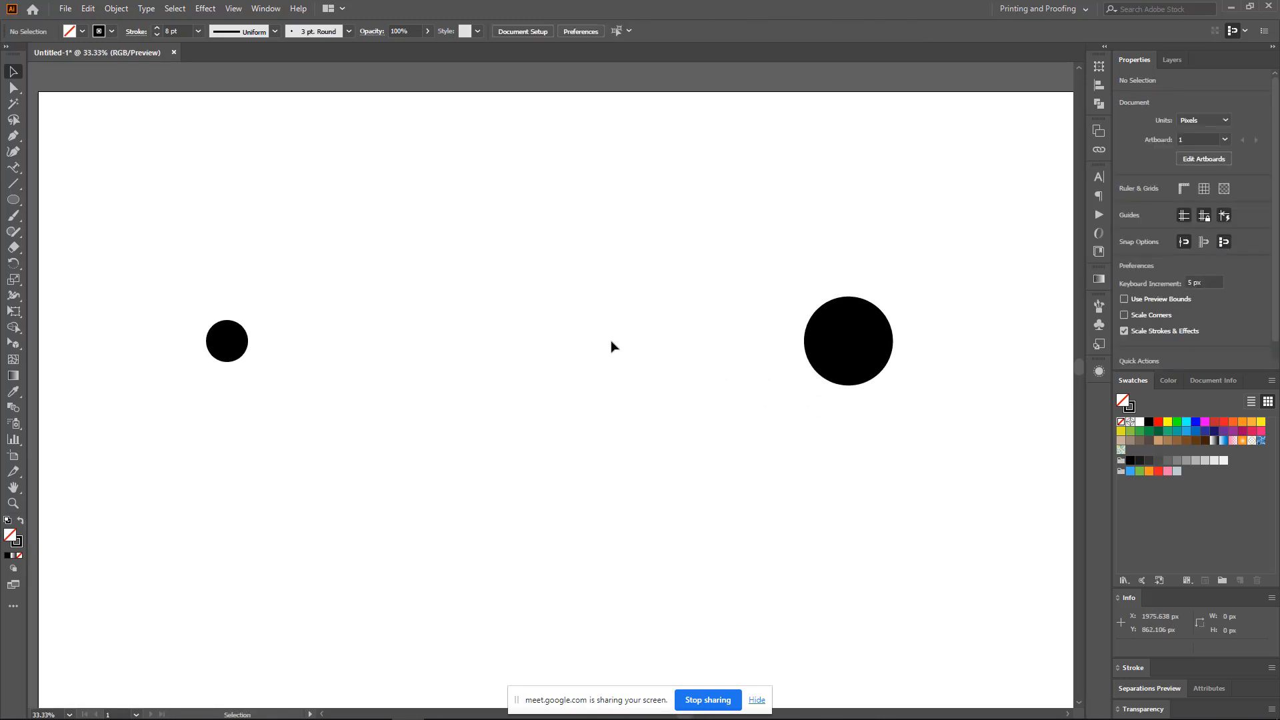
{"action": "scroll", "coordinate": [611, 346], "scroll_direction": "down", "scroll_amount": 1}
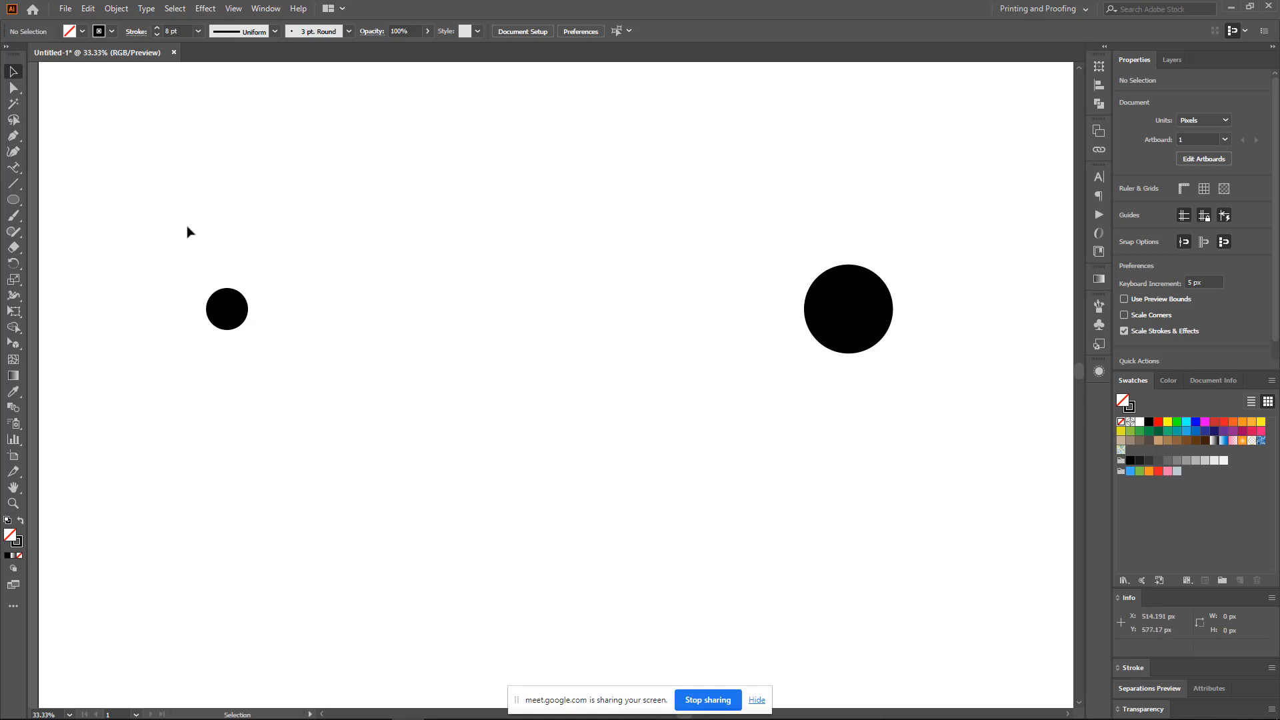
{"action": "left_click_drag", "start_coordinate": [171, 193], "coordinate": [931, 432]}
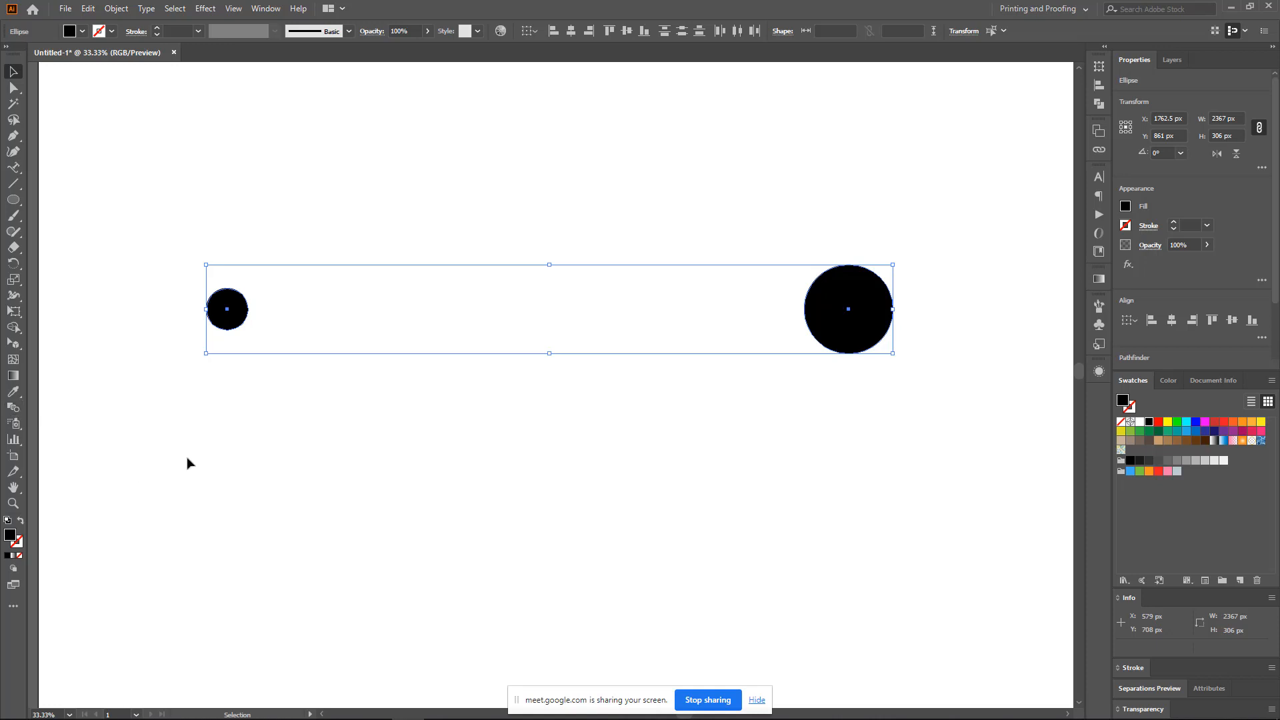
{"action": "key", "text": "w"}
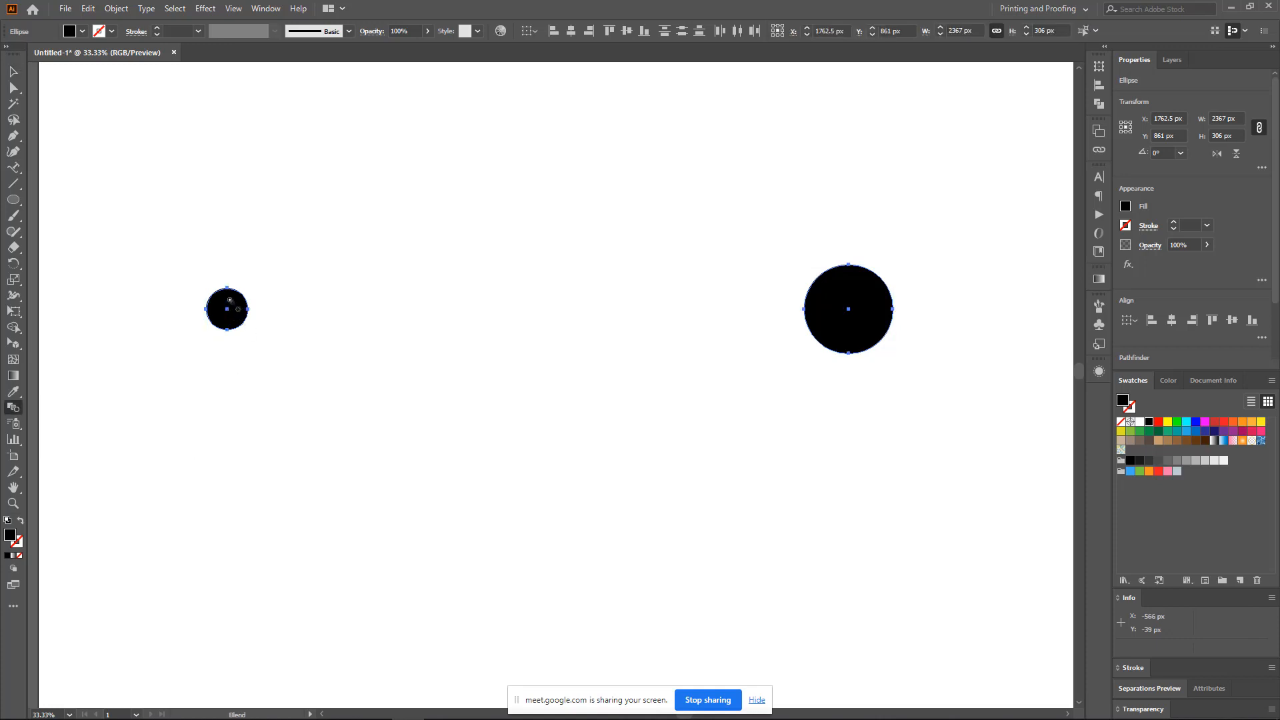
{"action": "left_click", "coordinate": [230, 304]}
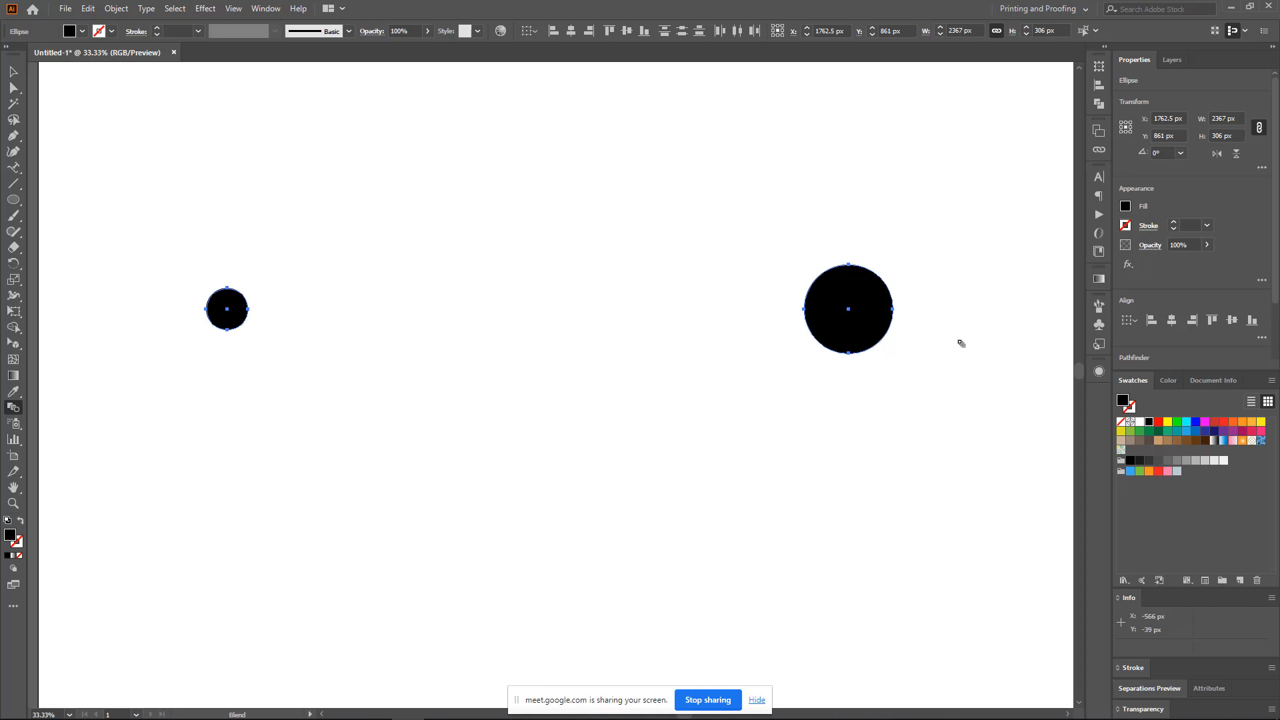
{"action": "left_click", "coordinate": [839, 310]}
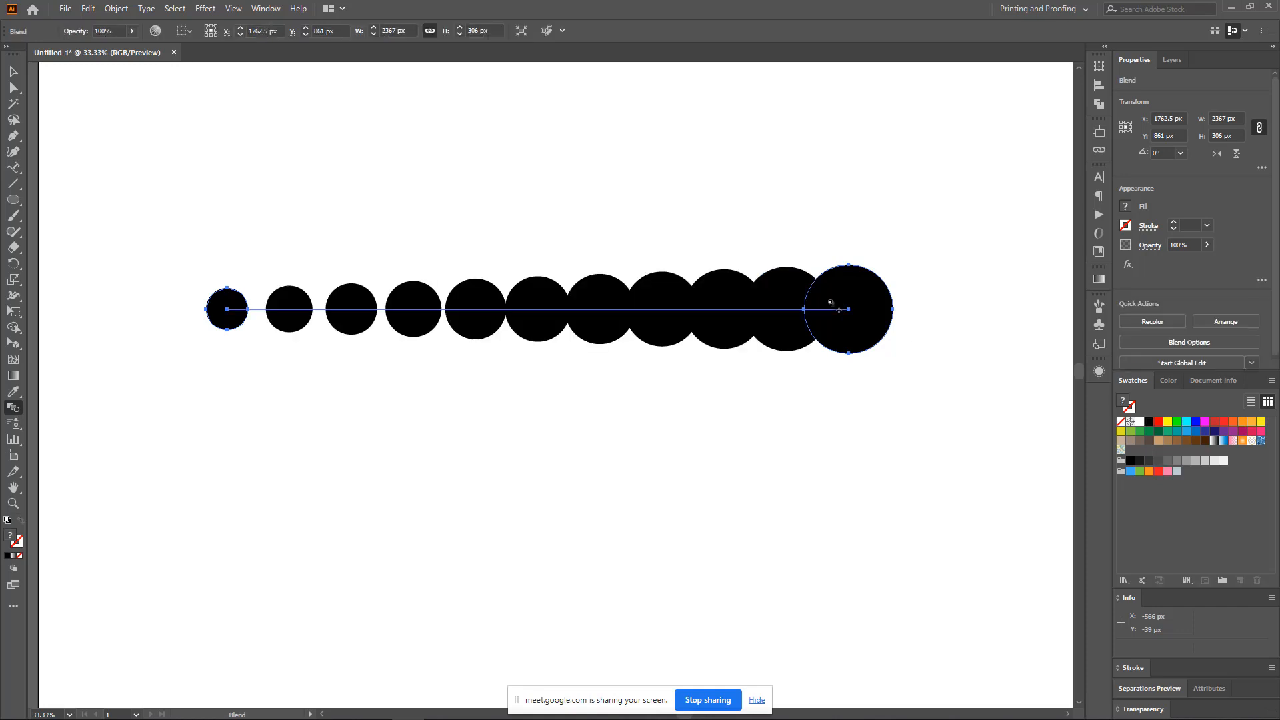
- Change the blend's spacing to Specified Steps with the preview on, and clear the dialog away from the circles
{"action": "double_click", "coordinate": [14, 408]}
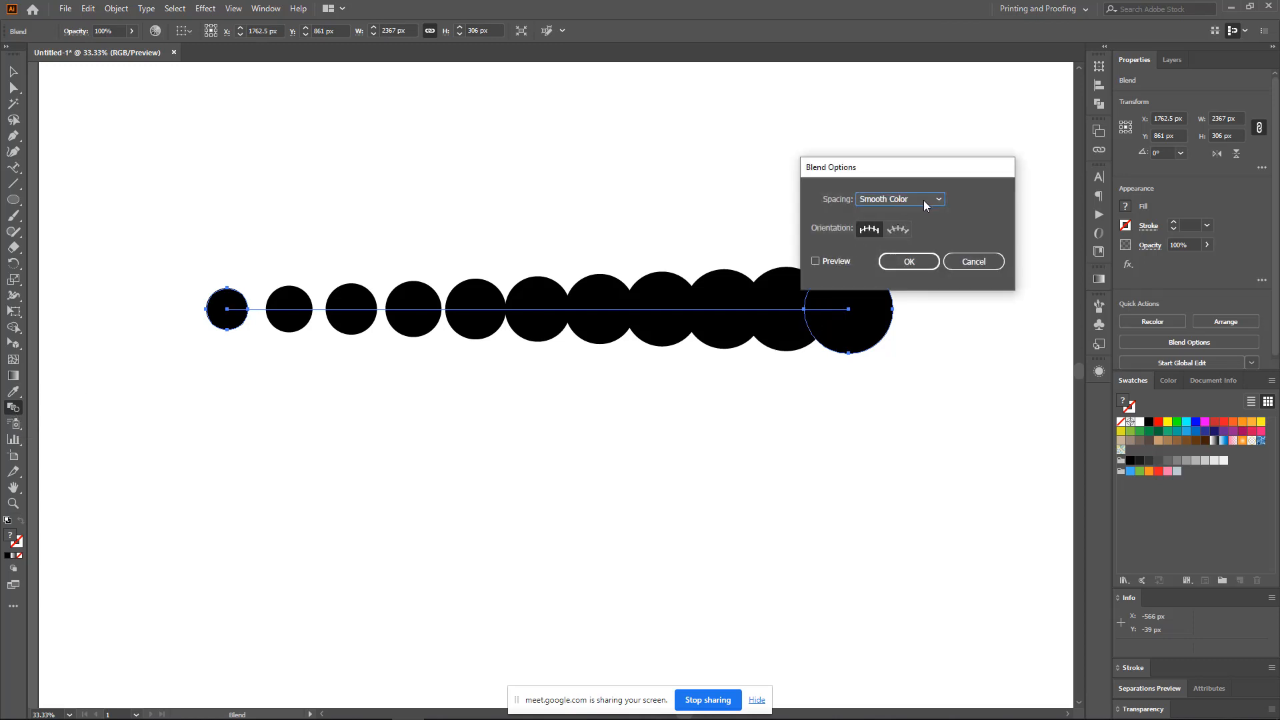
{"action": "left_click", "coordinate": [922, 200]}
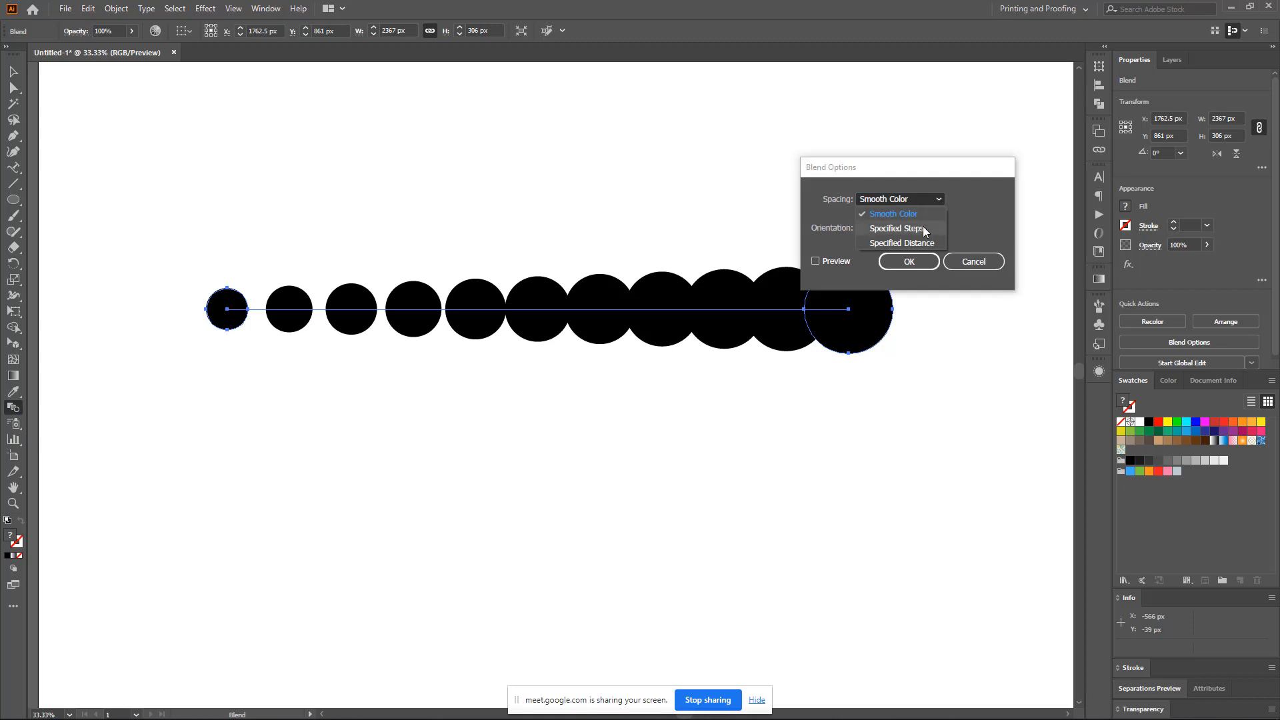
{"action": "left_click", "coordinate": [923, 229]}
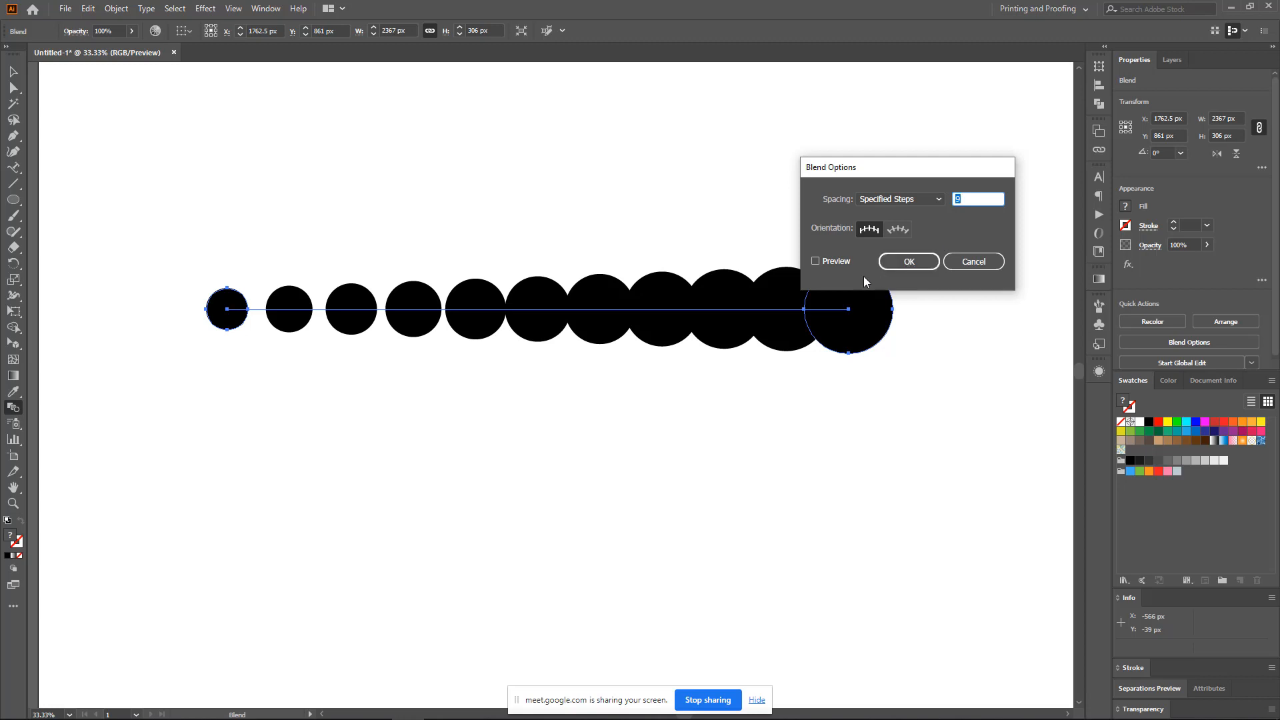
{"action": "left_click", "coordinate": [834, 262]}
{"action": "double_click", "coordinate": [986, 198]}
{"action": "left_click_drag", "start_coordinate": [947, 170], "coordinate": [750, 415]}
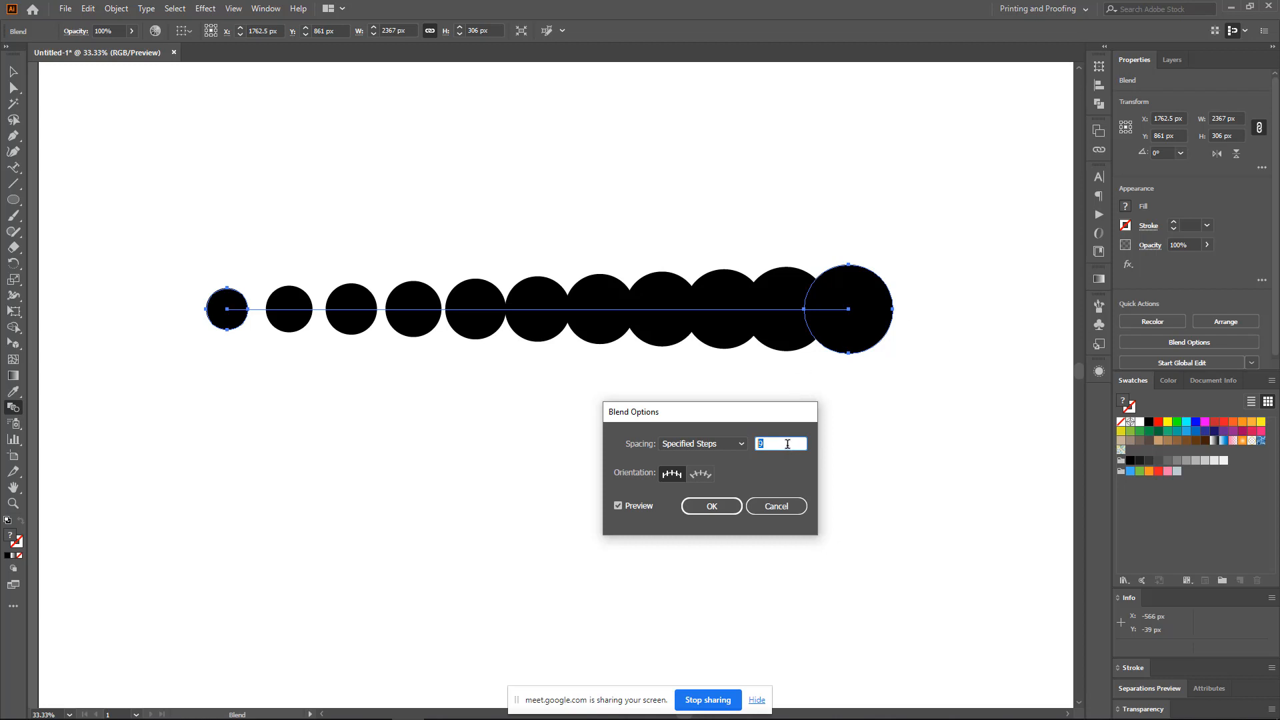
- Set the blend to 6 specified steps and apply the options
{"action": "key", "text": "Down"}
{"action": "key", "text": "Down"}
{"action": "key", "text": "Down"}
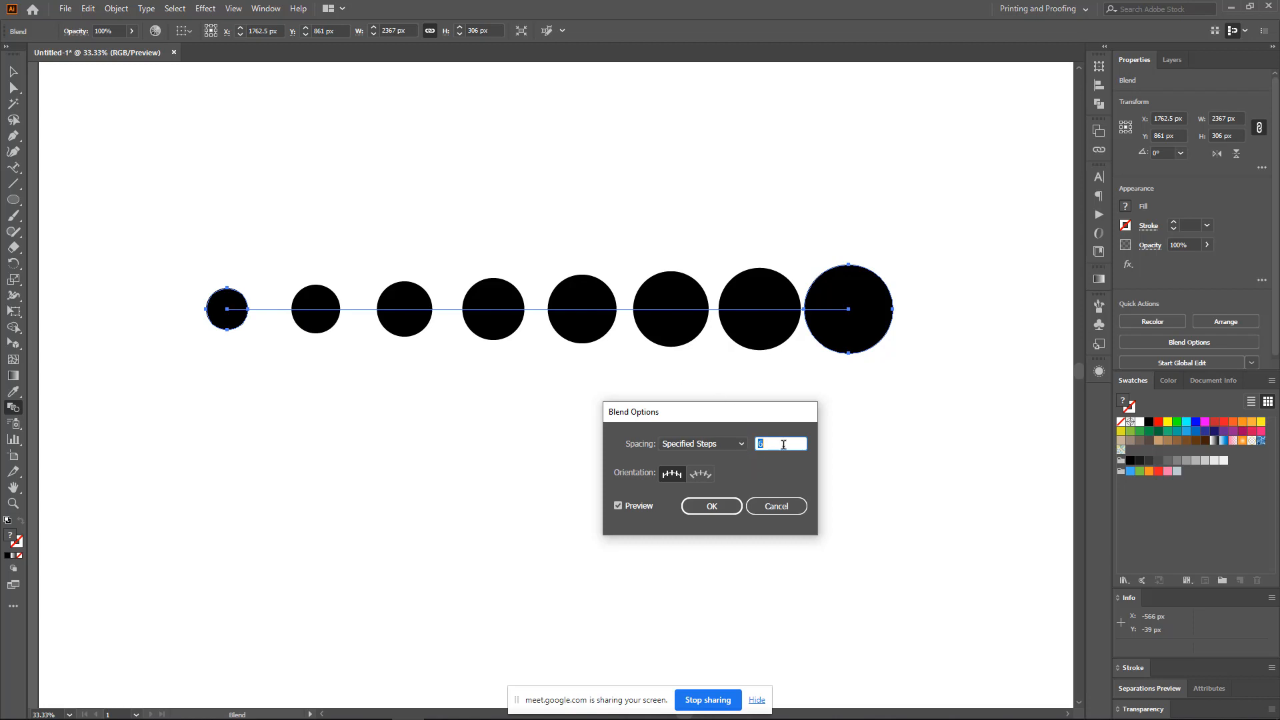
{"action": "key", "text": "Up"}
{"action": "key", "text": "Down"}
{"action": "left_click", "coordinate": [733, 505]}
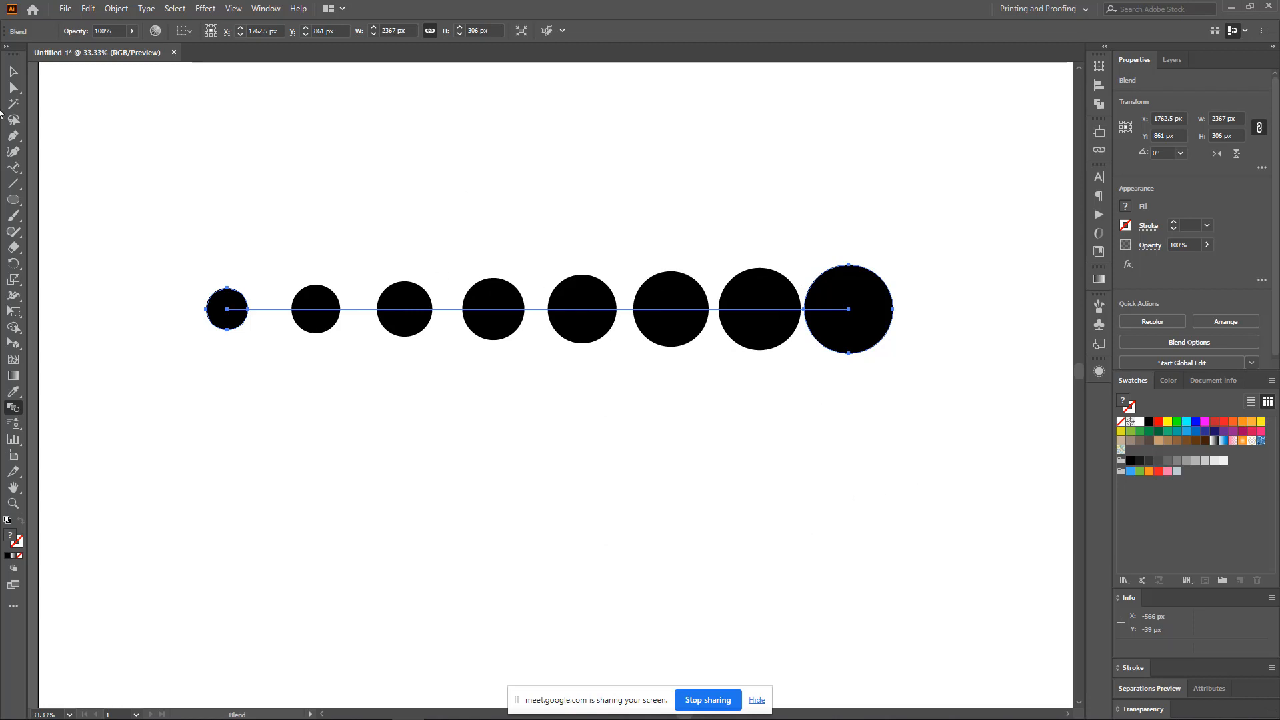
- Deselect the blended row of circles and move the whole row up toward the artboard's upper edge
{"action": "left_click", "coordinate": [13, 86]}
{"action": "left_click", "coordinate": [644, 261]}
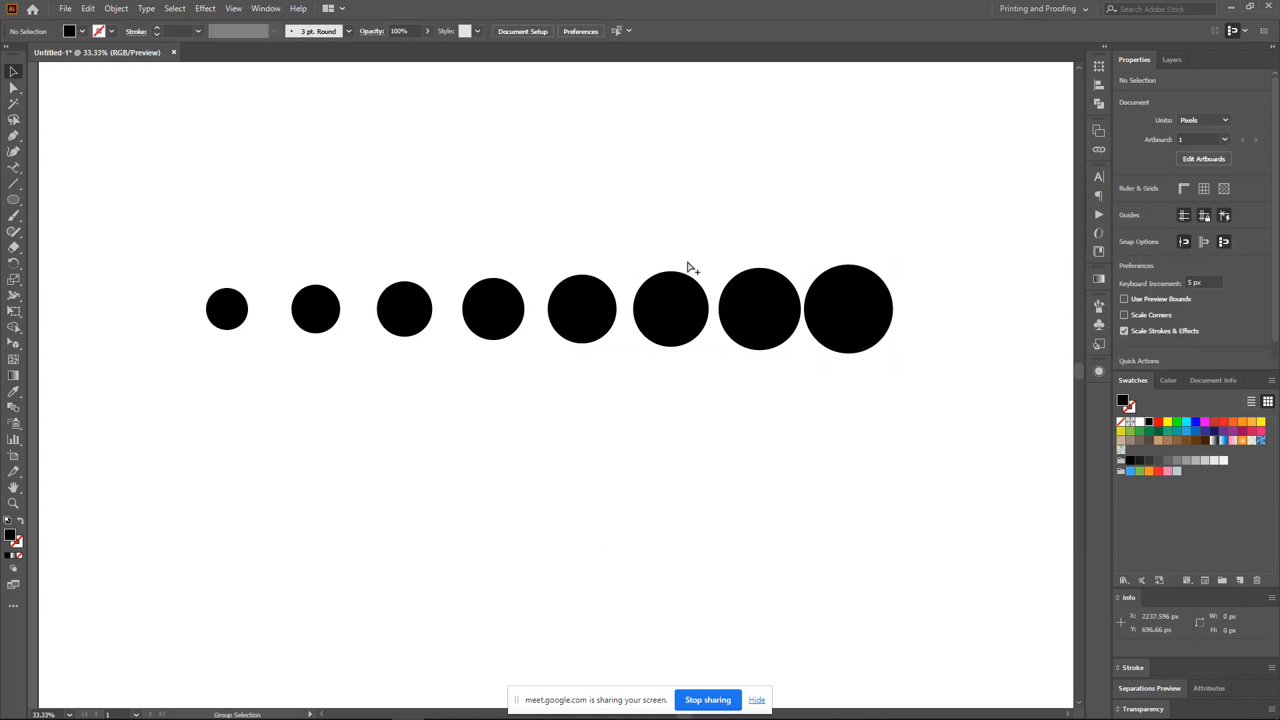
{"action": "scroll", "coordinate": [689, 265], "scroll_direction": "down", "scroll_amount": 1}
{"action": "scroll", "coordinate": [688, 266], "scroll_direction": "up", "scroll_amount": 2}
{"action": "key", "text": "v"}
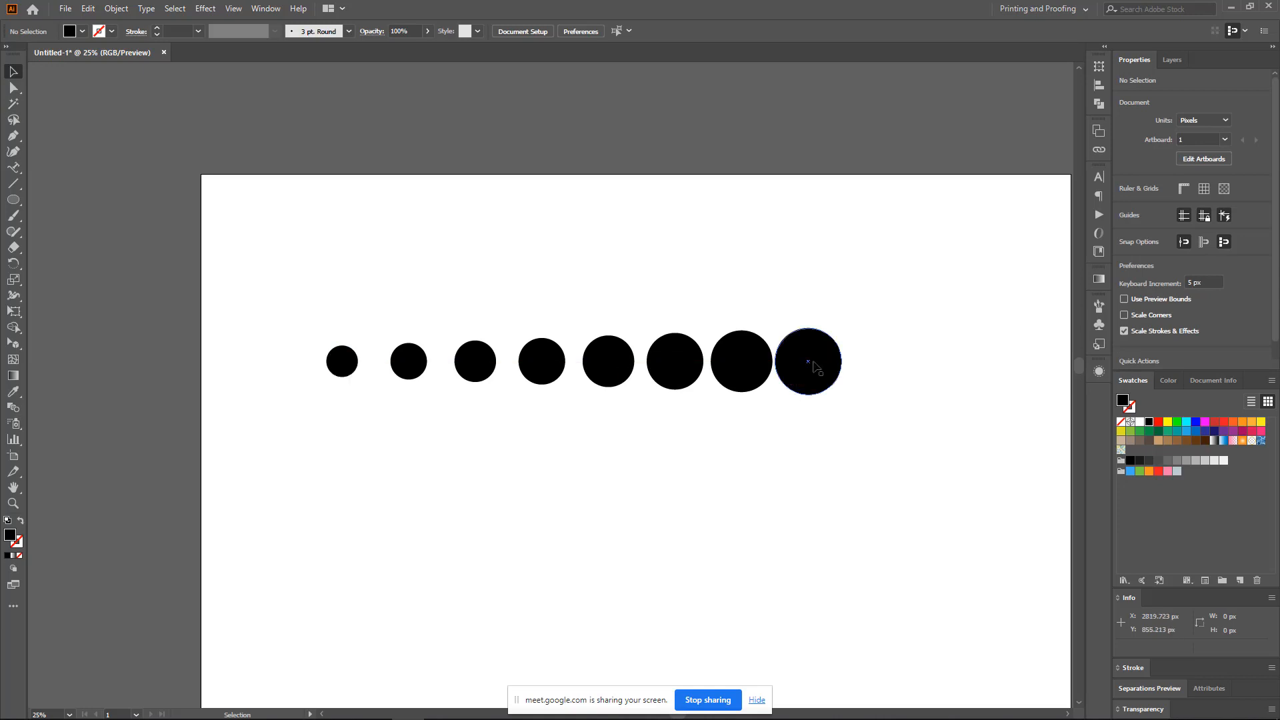
{"action": "left_click_drag", "start_coordinate": [811, 367], "coordinate": [823, 286]}
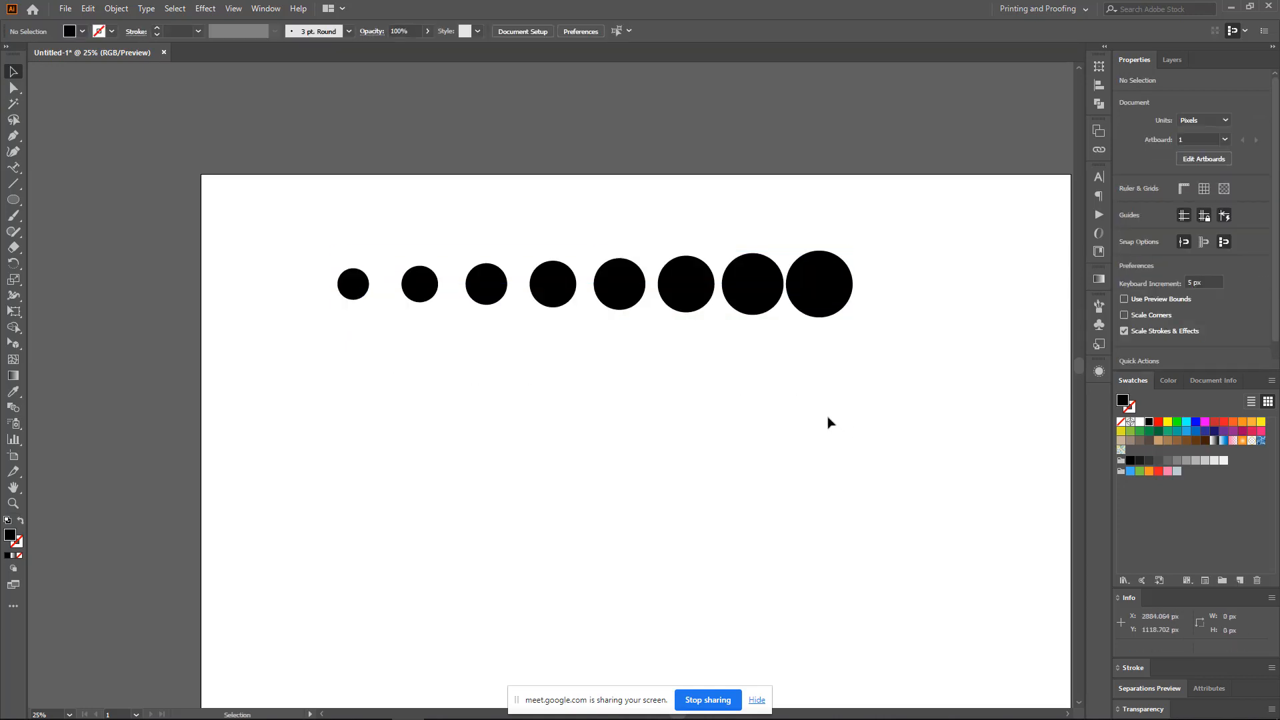
- Draw an open wavy path with three anchor points, about 2746 px wide and 338 px high, below the circles with the Pen tool
{"action": "scroll", "coordinate": [829, 423], "scroll_direction": "down", "scroll_amount": 1}
{"action": "scroll", "coordinate": [829, 423], "scroll_direction": "down", "scroll_amount": 2}
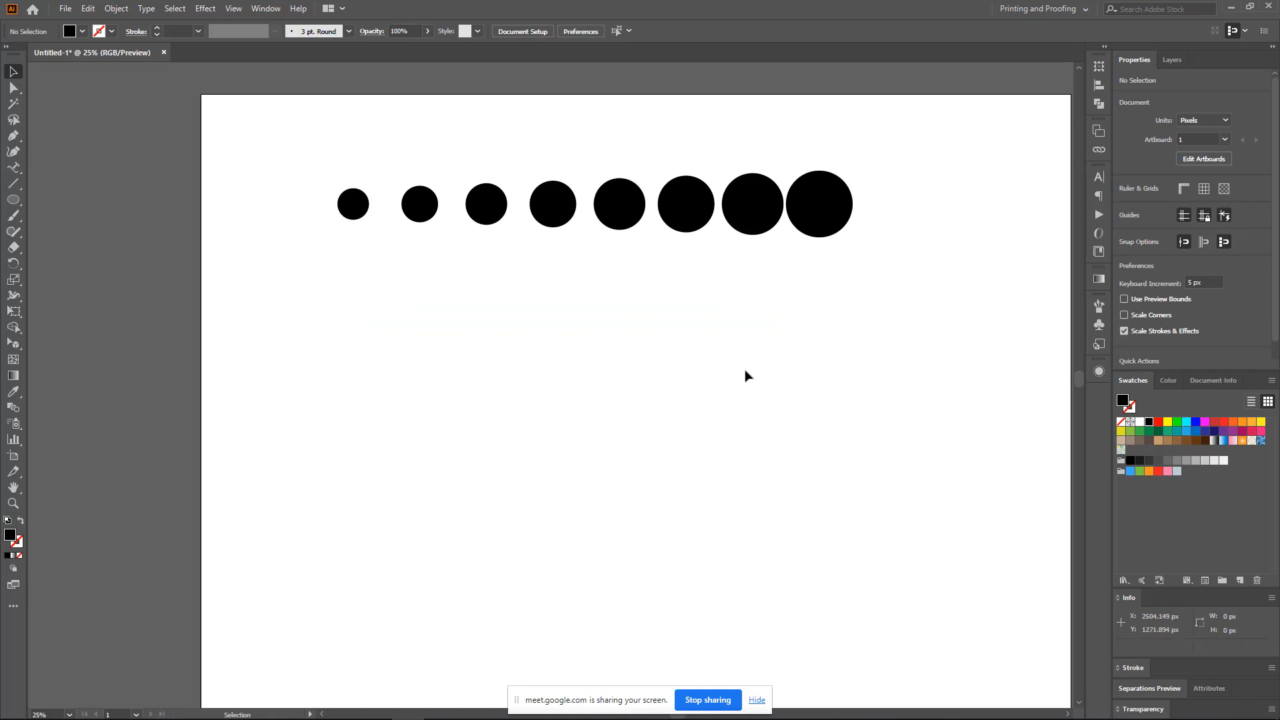
{"action": "scroll", "coordinate": [744, 375], "scroll_direction": "down", "scroll_amount": 1}
{"action": "left_click", "coordinate": [16, 135]}
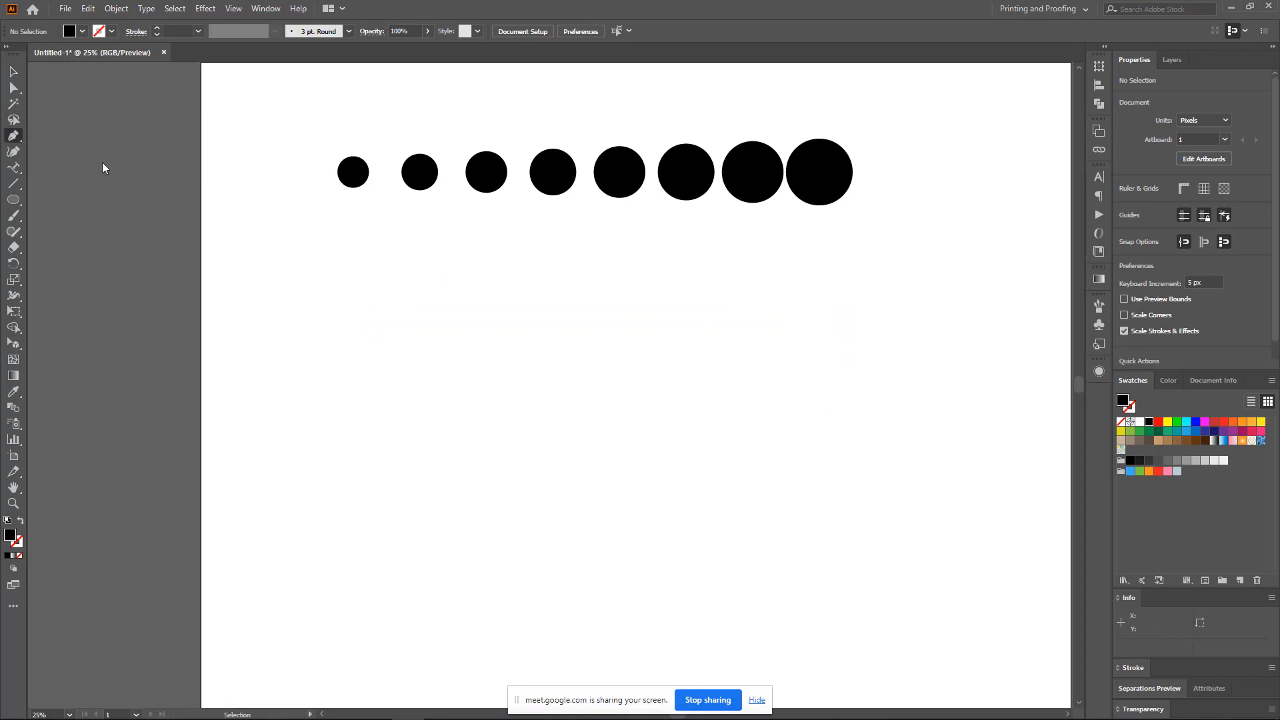
{"action": "left_click", "coordinate": [383, 357]}
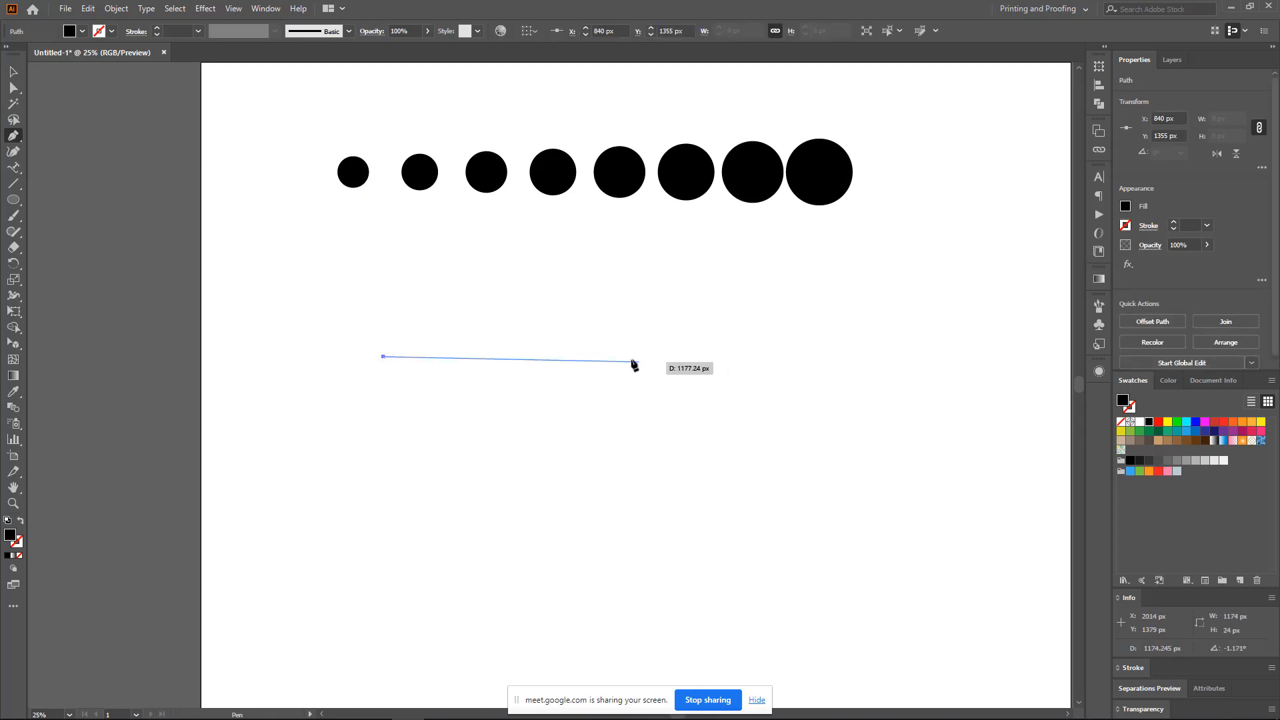
{"action": "left_click_drag", "start_coordinate": [631, 357], "coordinate": [783, 454]}
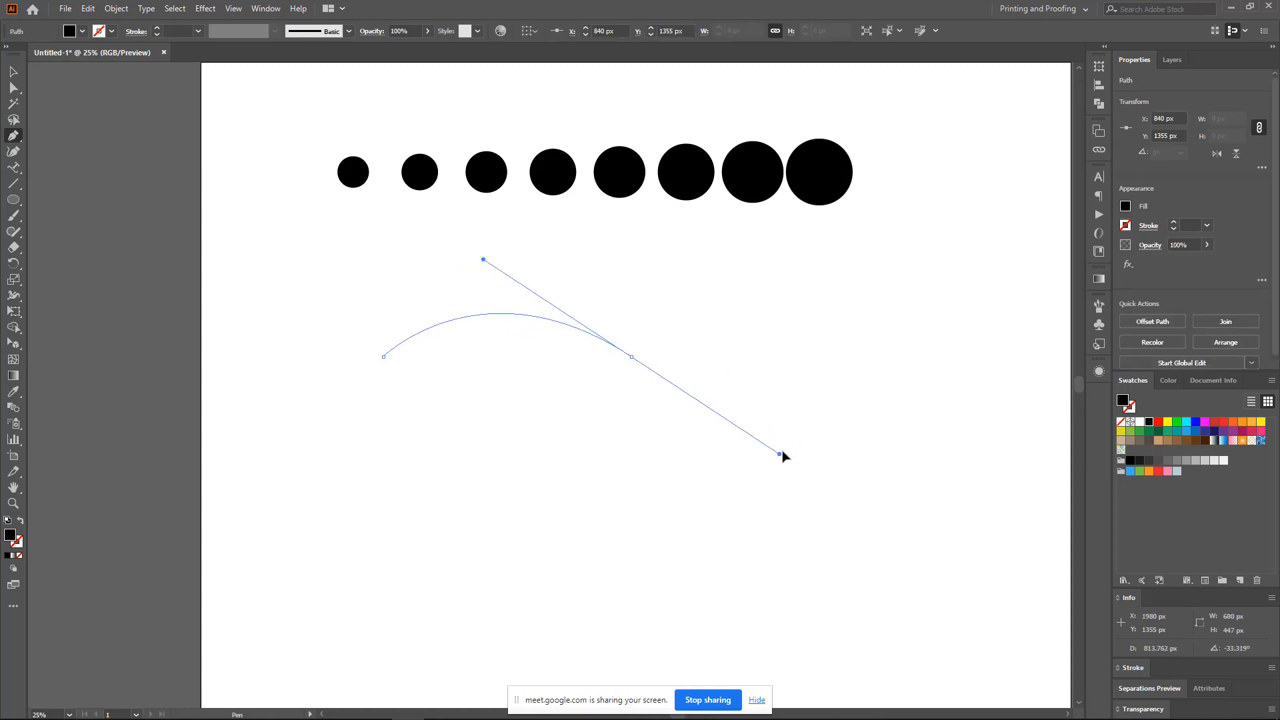
{"action": "left_click_drag", "start_coordinate": [876, 321], "coordinate": [982, 372]}
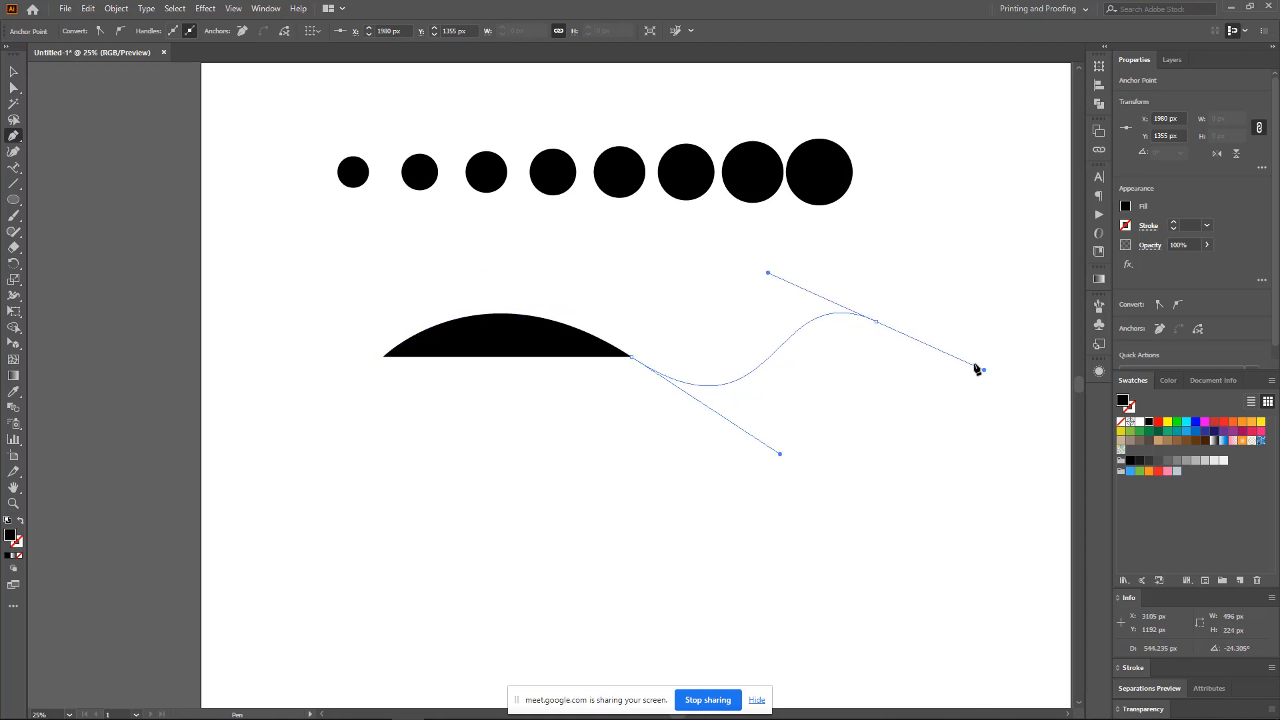
{"action": "key", "text": "ctrl+z"}
{"action": "left_click_drag", "start_coordinate": [980, 323], "coordinate": [1110, 397]}
{"action": "left_click_drag", "start_coordinate": [978, 387], "coordinate": [1014, 386]}
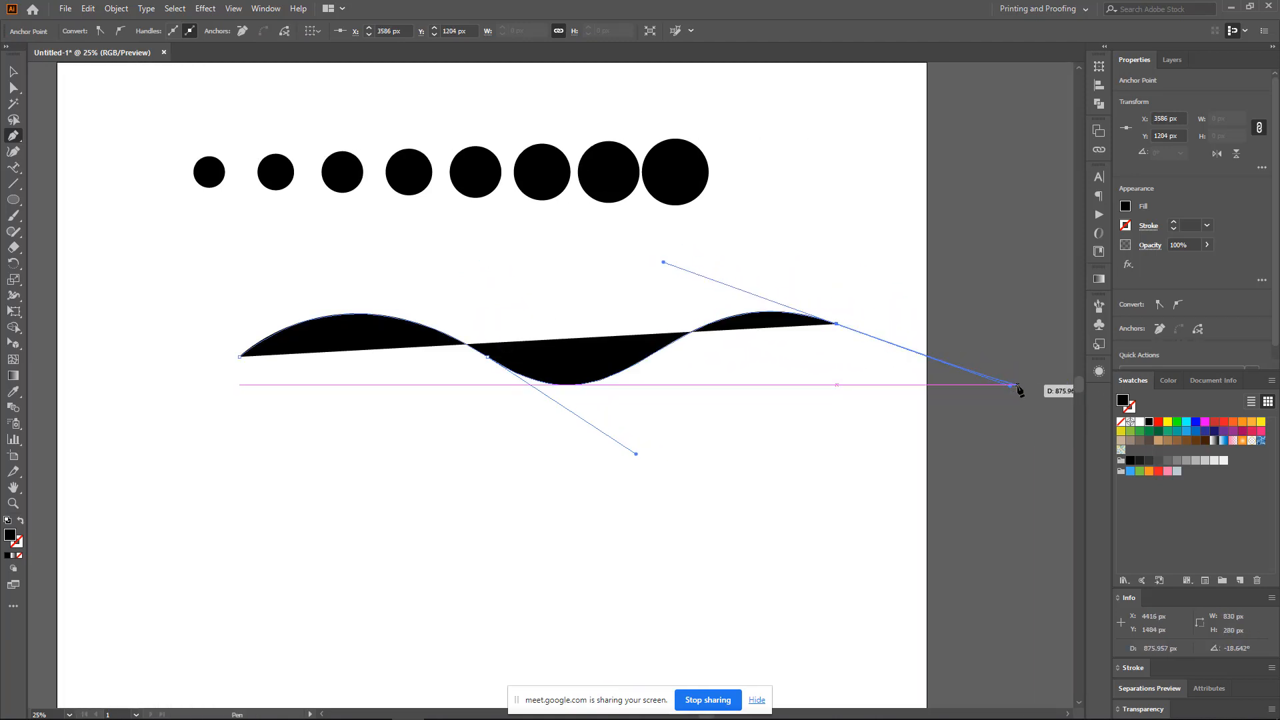
{"action": "key", "text": "v"}
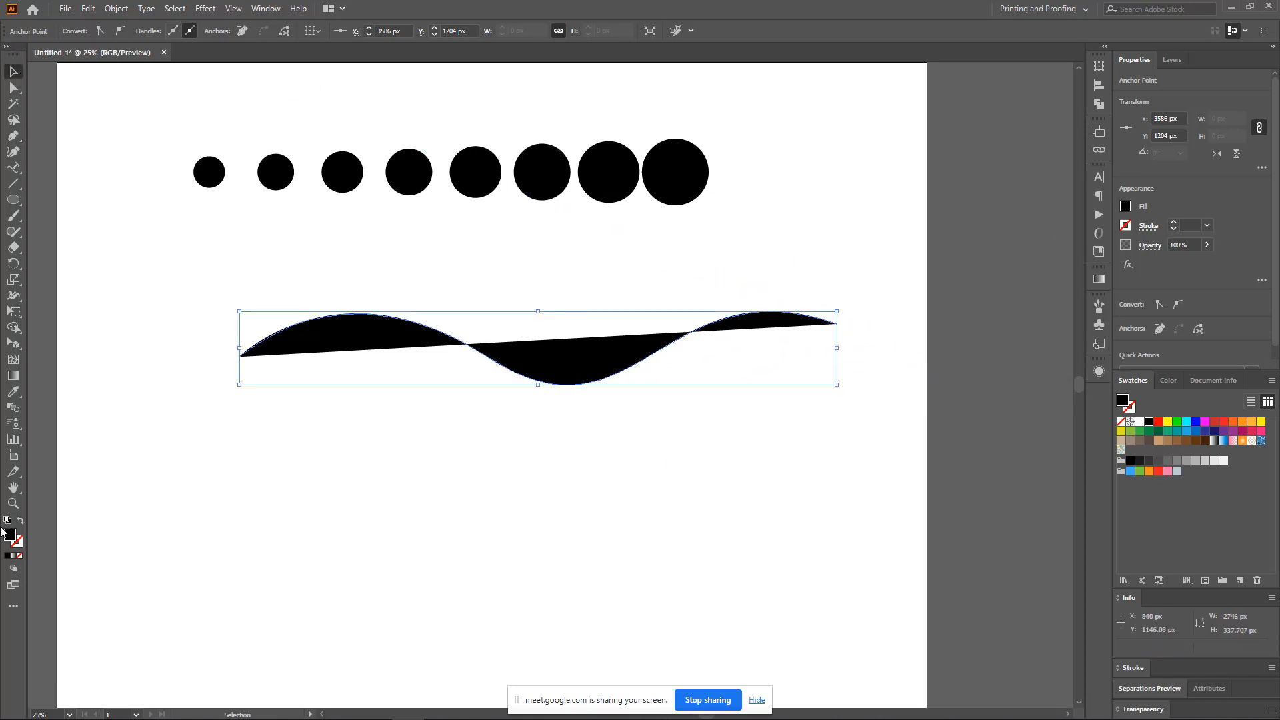
- Remove the wavy path's fill and give it an 11 pt stroke
{"action": "left_click", "coordinate": [20, 555]}
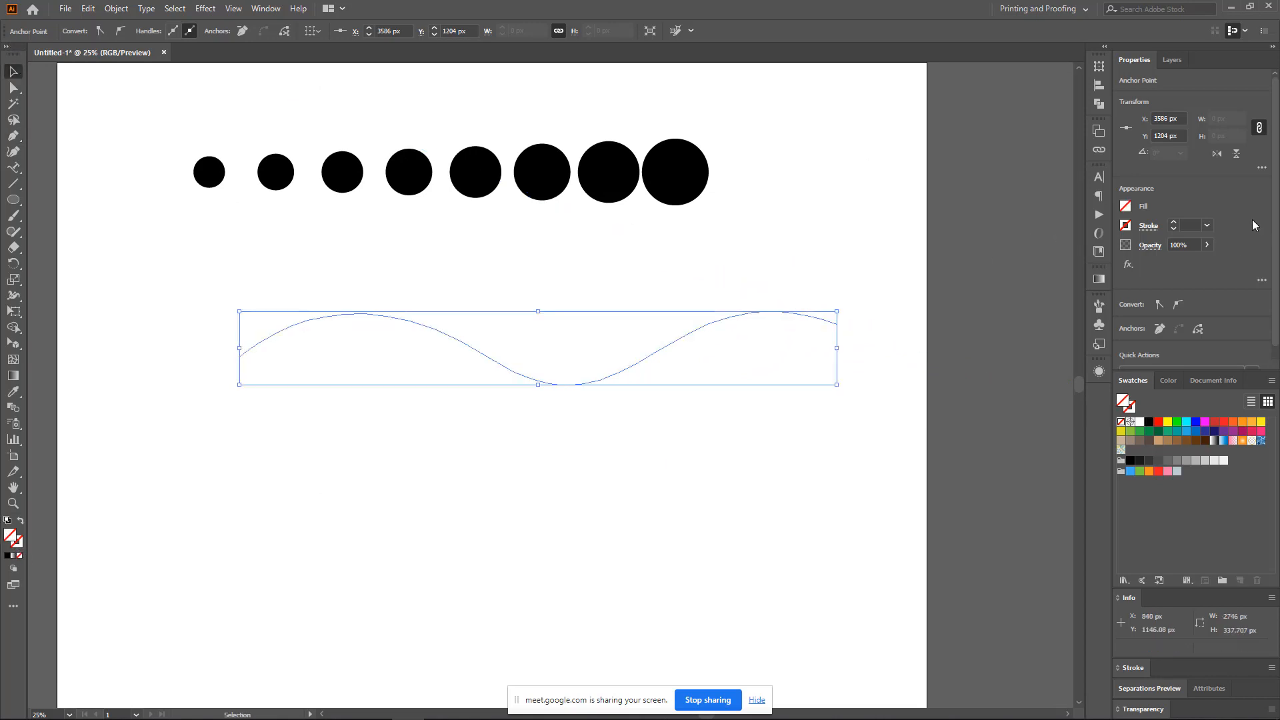
{"action": "left_click", "coordinate": [1175, 225]}
{"action": "left_click", "coordinate": [1174, 224]}
{"action": "left_click", "coordinate": [1174, 225]}
{"action": "left_click", "coordinate": [1175, 225]}
{"action": "left_click", "coordinate": [1175, 225]}
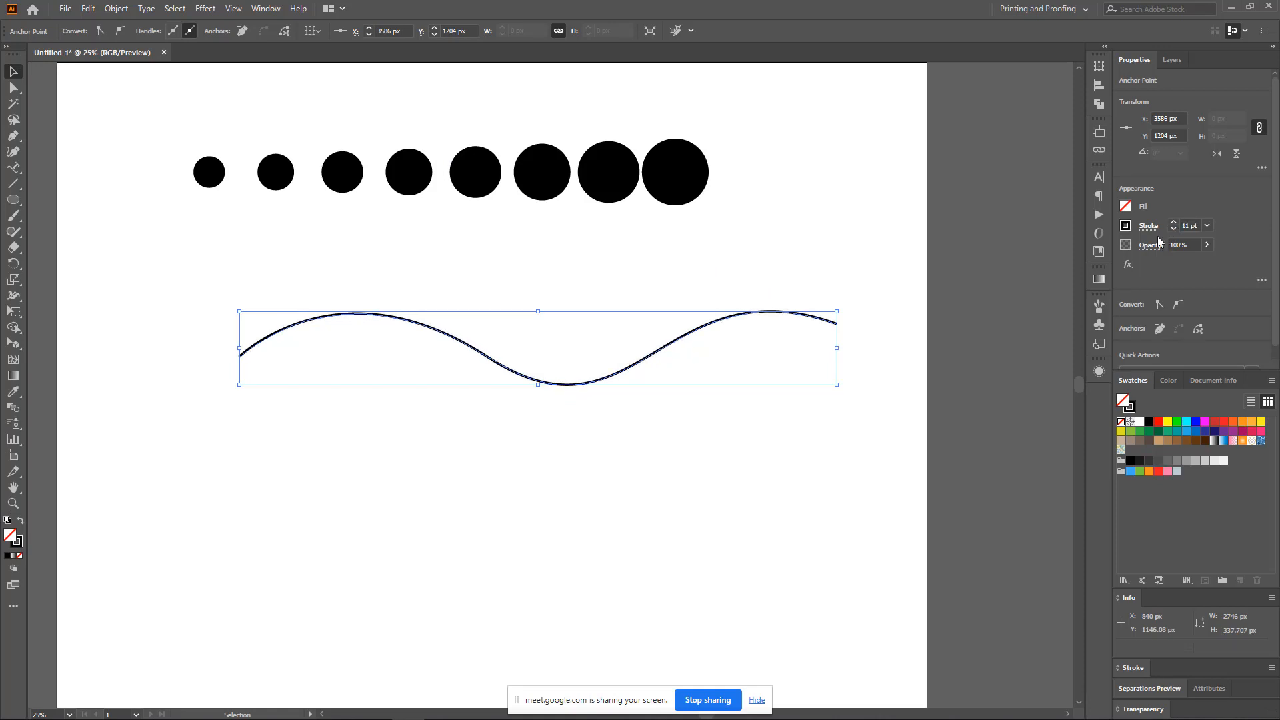
- Color the wavy path's stroke red, and replace that color with yellow
{"action": "left_click", "coordinate": [18, 547]}
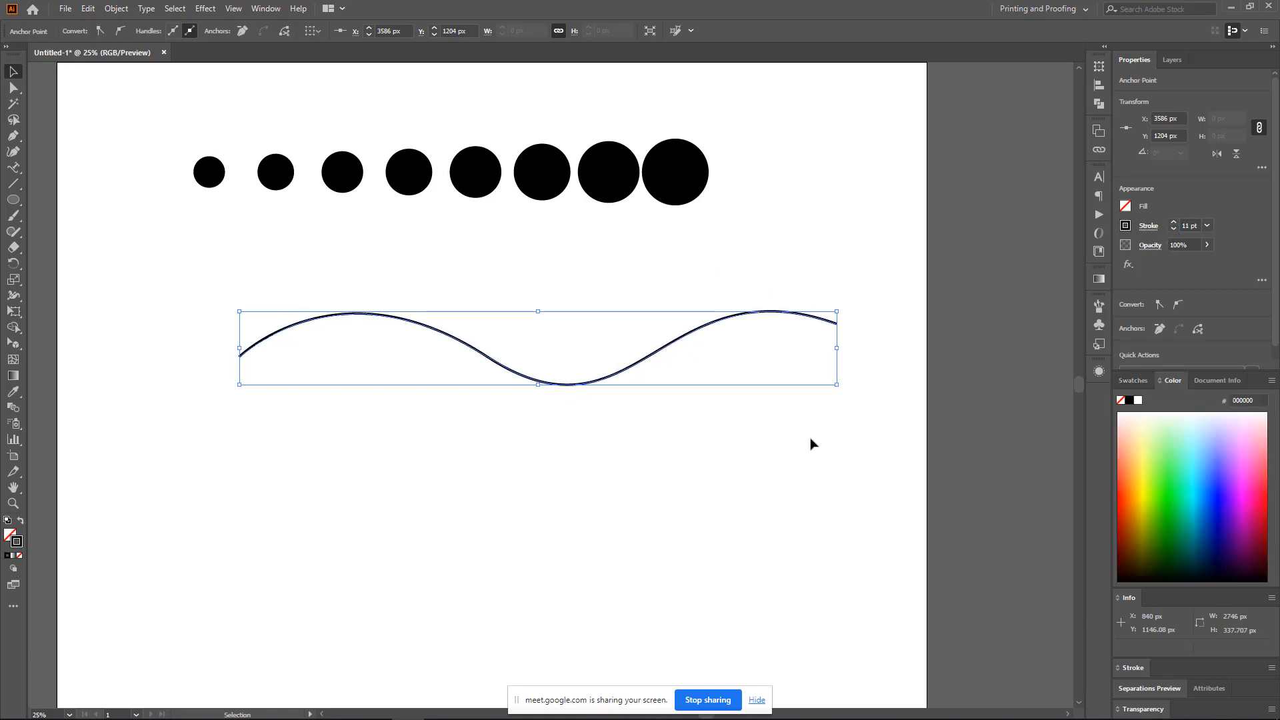
{"action": "left_click", "coordinate": [1133, 380]}
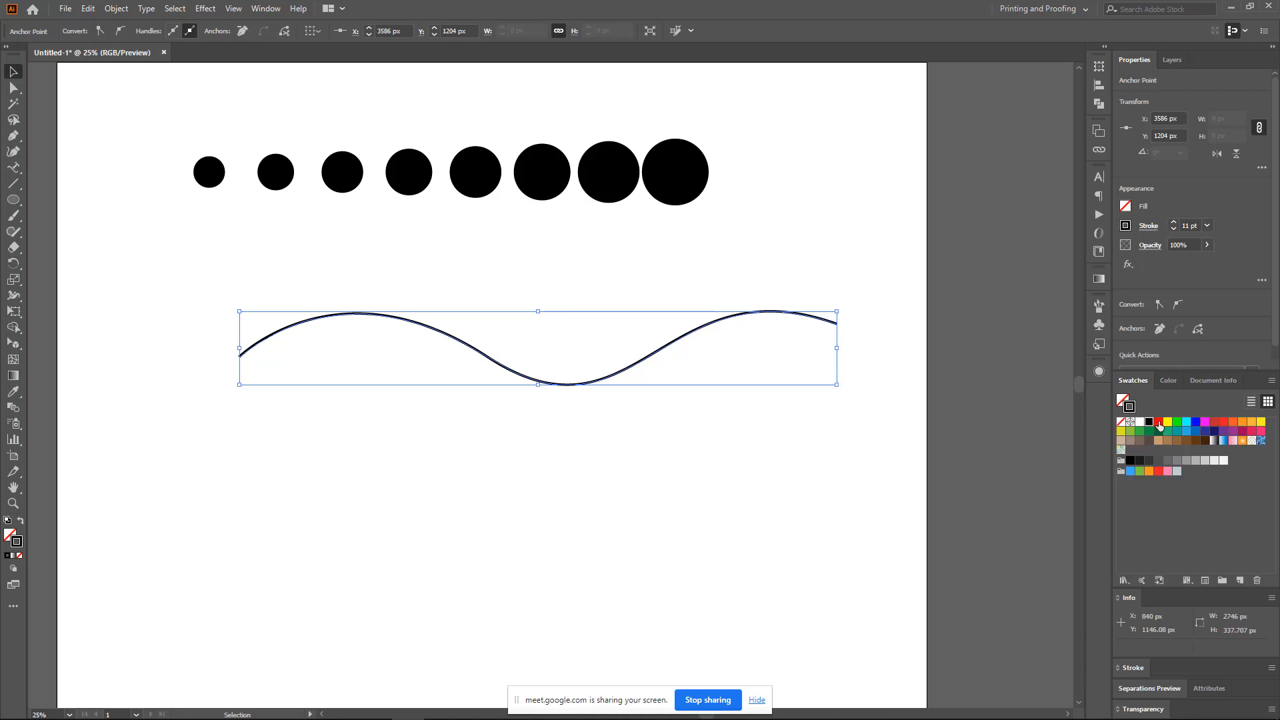
{"action": "left_click", "coordinate": [1158, 422]}
{"action": "left_click", "coordinate": [690, 435]}
{"action": "scroll", "coordinate": [566, 337], "scroll_direction": "down", "scroll_amount": 2}
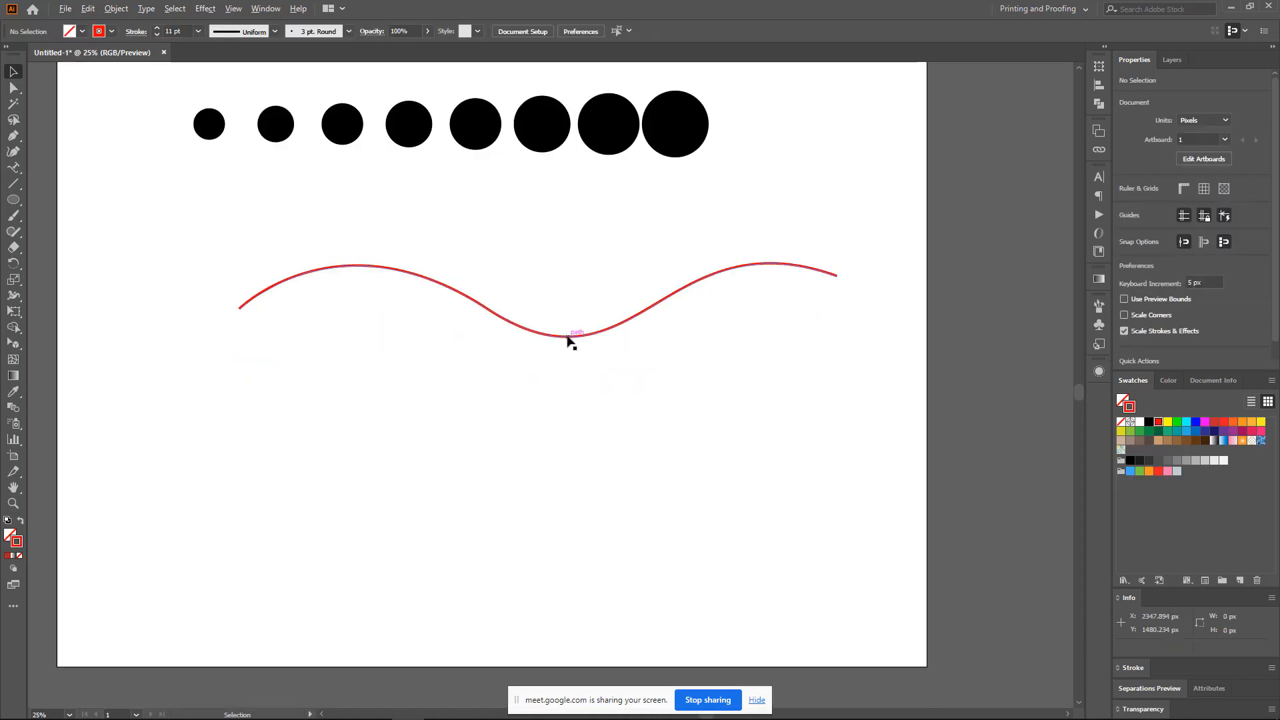
{"action": "left_click_drag", "start_coordinate": [751, 214], "coordinate": [946, 406]}
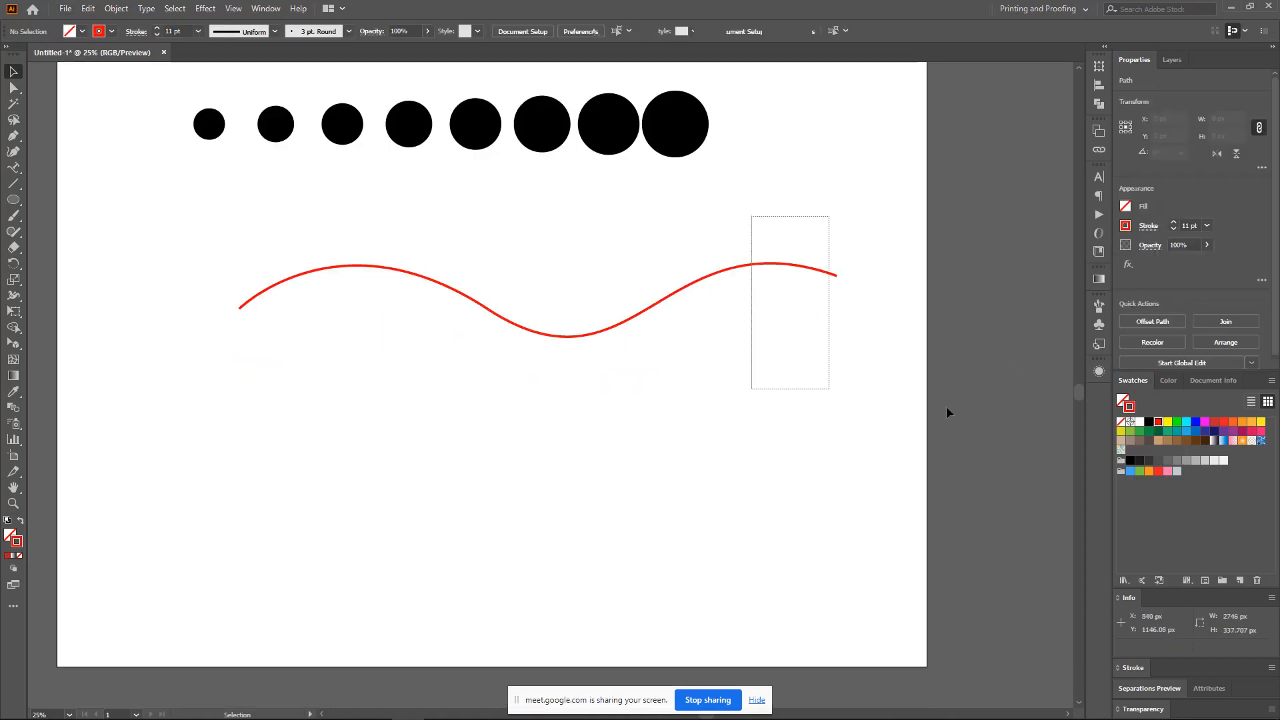
{"action": "left_click", "coordinate": [1261, 421]}
- Place a copy of the yellow wave about 1110 px below the original and color its stroke dark green
{"action": "mouse_move", "coordinate": [563, 294]}
{"action": "left_mouse_down"}
{"action": "mouse_move", "coordinate": [576, 390]}
{"action": "mouse_move", "coordinate": [582, 334]}
{"action": "mouse_move", "coordinate": [583, 449]}
{"action": "mouse_move", "coordinate": [611, 358]}
{"action": "mouse_move", "coordinate": [586, 340]}
{"action": "mouse_move", "coordinate": [562, 575]}
{"action": "mouse_move", "coordinate": [562, 559]}
{"action": "mouse_move", "coordinate": [576, 580]}
{"action": "left_mouse_up"}
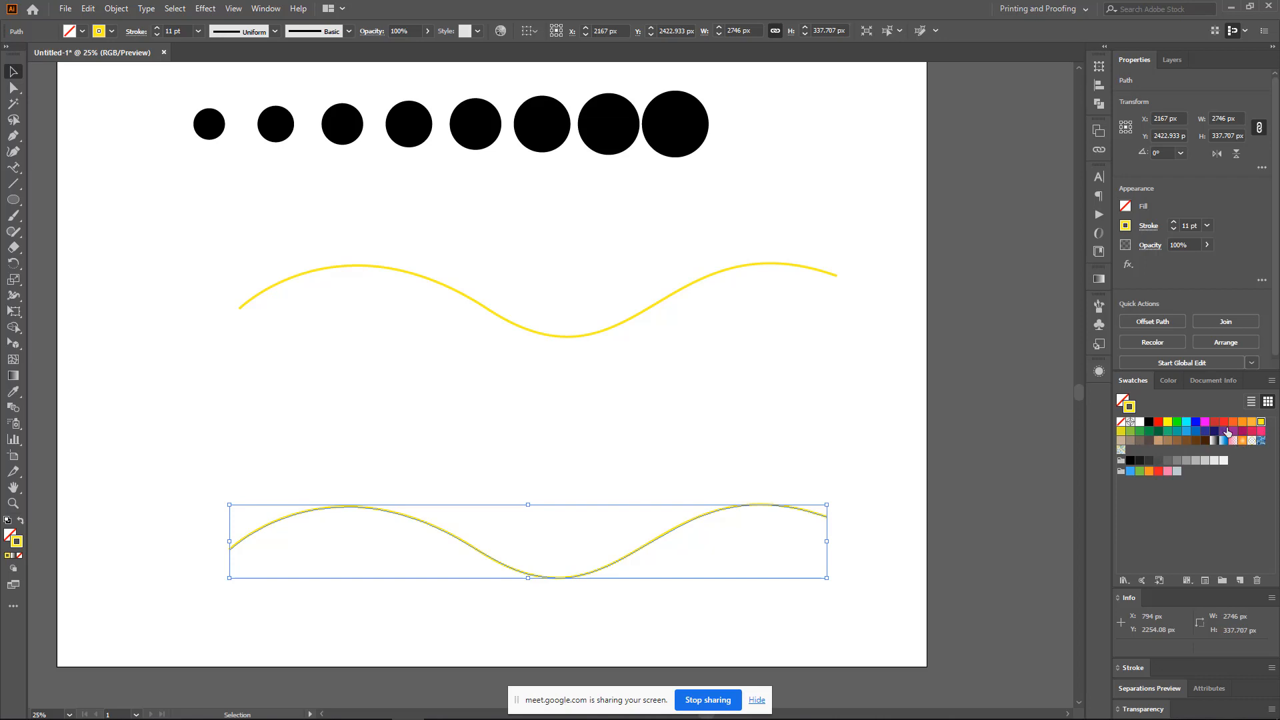
{"action": "left_click", "coordinate": [1147, 431]}
{"action": "left_click", "coordinate": [832, 426]}
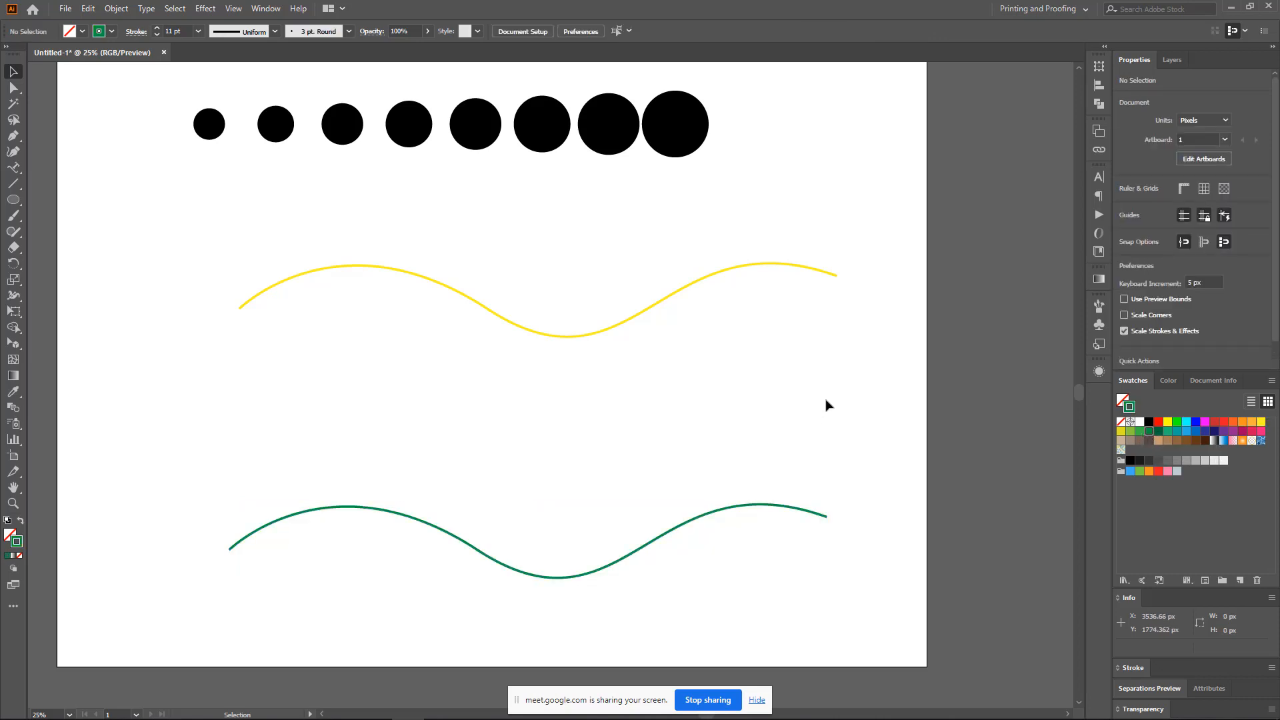
- Select the yellow and green waves together and align them by their horizontal centers
{"action": "left_click_drag", "start_coordinate": [222, 243], "coordinate": [546, 637]}
{"action": "left_click", "coordinate": [609, 480]}
{"action": "scroll", "coordinate": [460, 390], "scroll_direction": "down", "scroll_amount": 1}
{"action": "scroll", "coordinate": [460, 390], "scroll_direction": "down", "scroll_amount": 1}
{"action": "scroll", "coordinate": [458, 389], "scroll_direction": "up", "scroll_amount": 1}
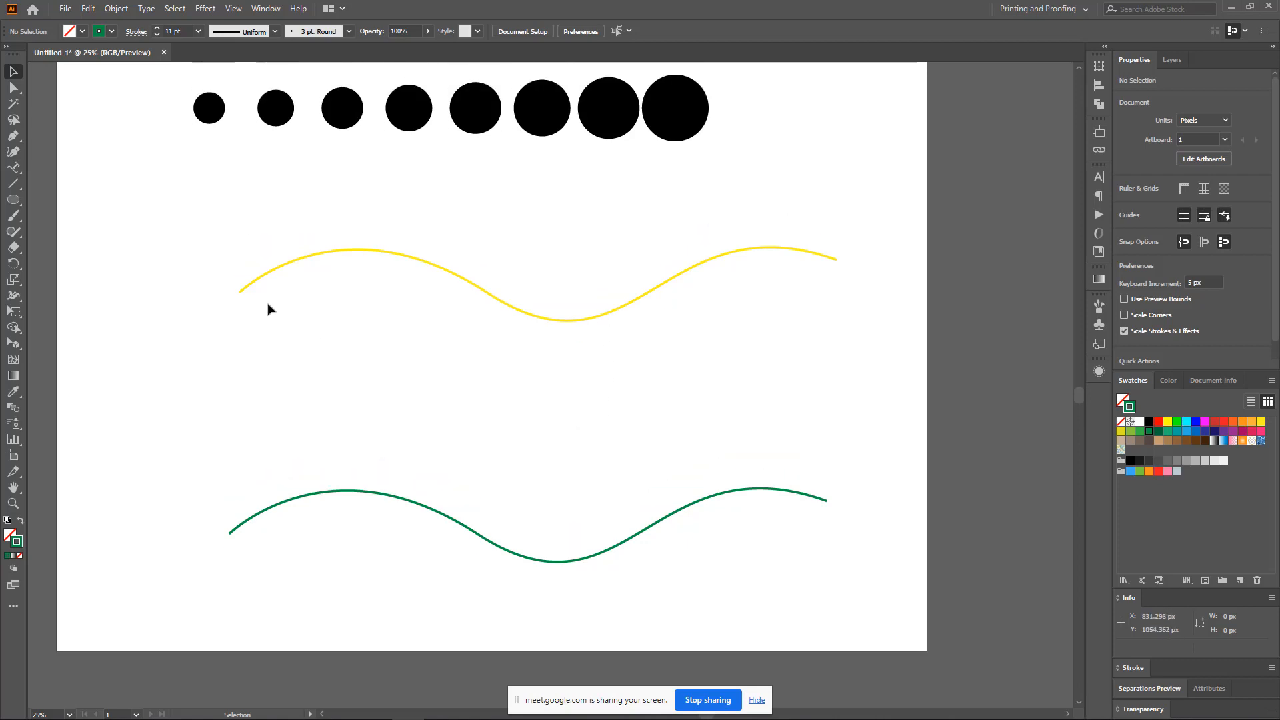
{"action": "left_click_drag", "start_coordinate": [234, 226], "coordinate": [510, 596]}
{"action": "left_click", "coordinate": [570, 31]}
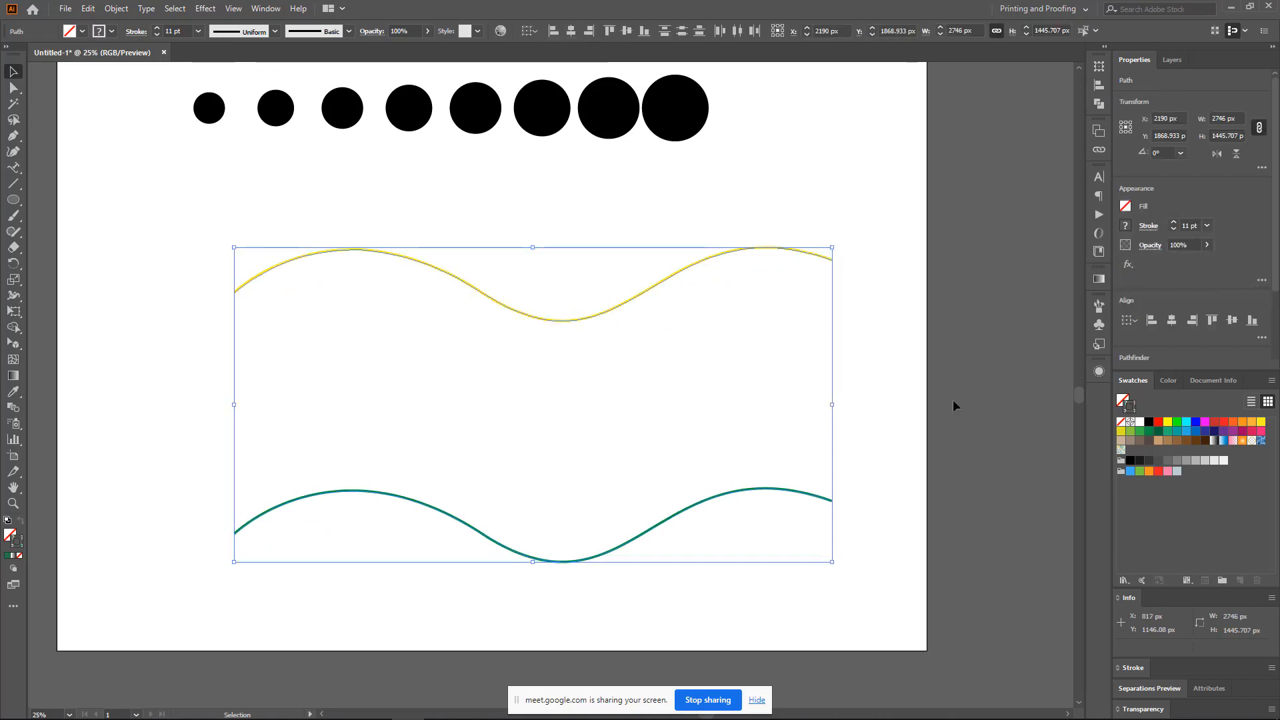
{"action": "left_click", "coordinate": [957, 343]}
- Move the green wave about 225 px to the left of its aligned position beneath the yellow wave
{"action": "left_click_drag", "start_coordinate": [740, 487], "coordinate": [691, 491]}
{"action": "left_click_drag", "start_coordinate": [303, 209], "coordinate": [453, 580]}
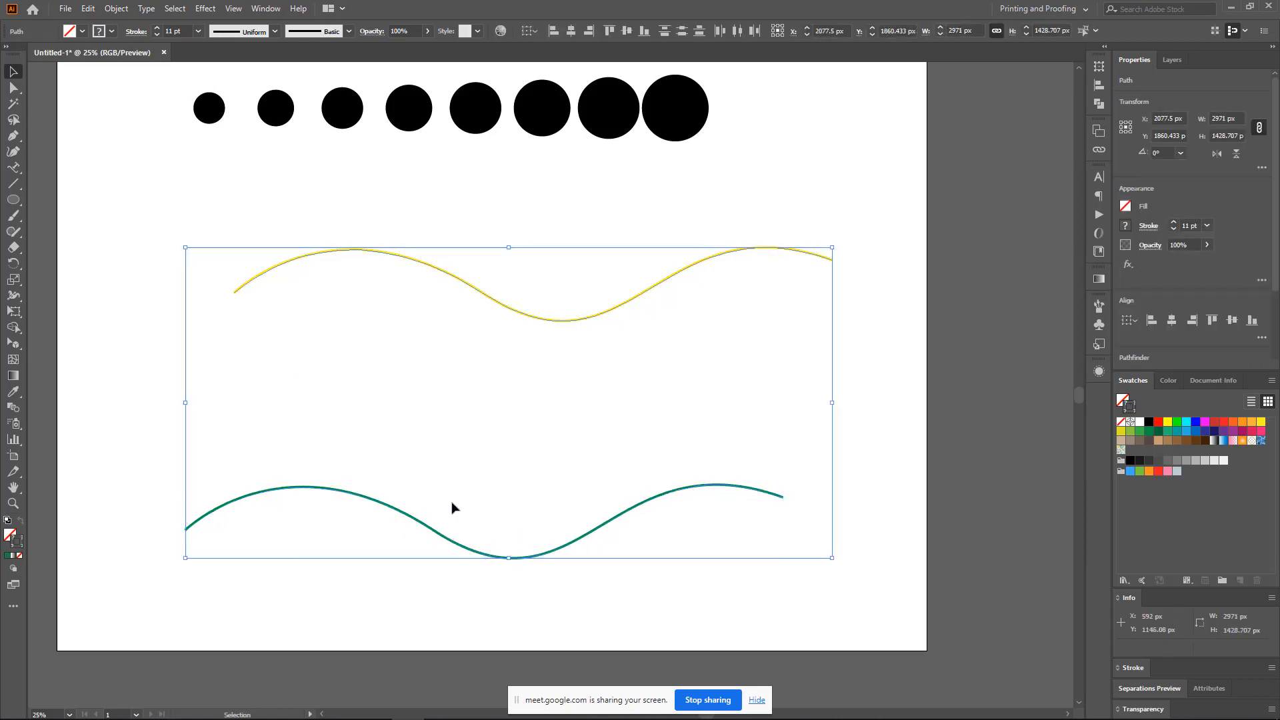
{"action": "left_click", "coordinate": [461, 434]}
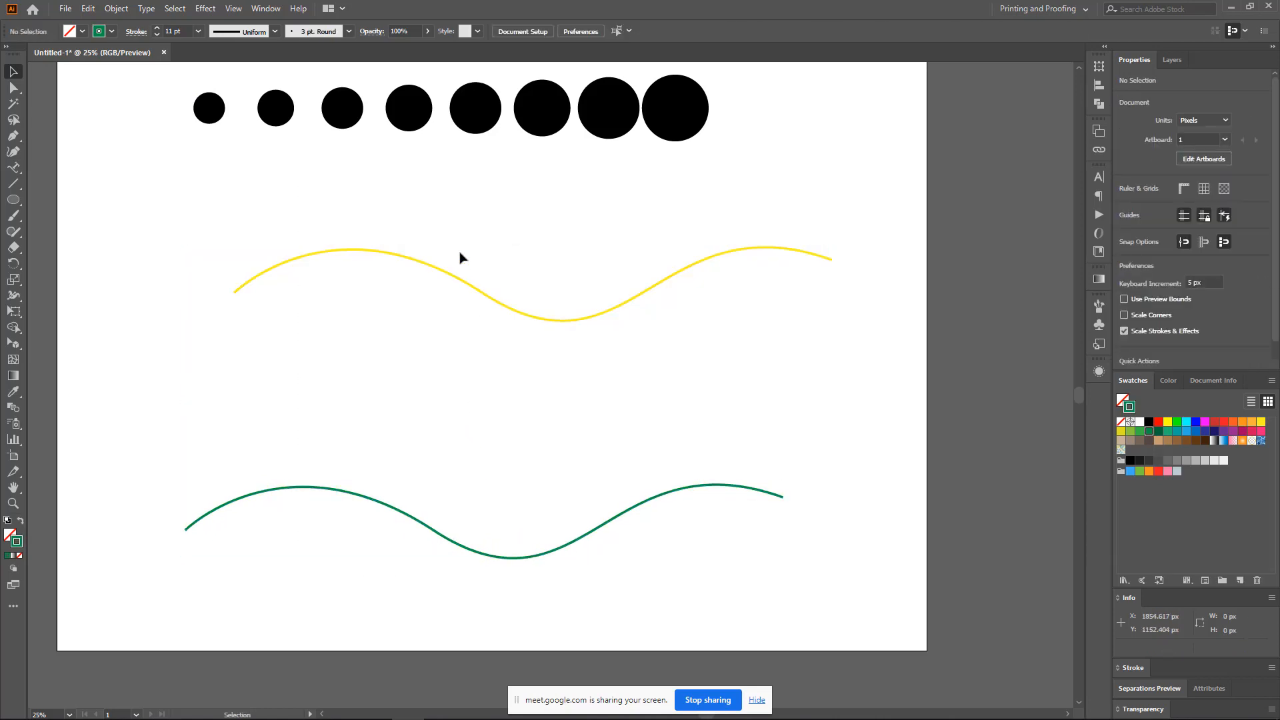
- Select the yellow and green waves and blend them together with the Blend tool
{"action": "left_click_drag", "start_coordinate": [462, 251], "coordinate": [474, 652]}
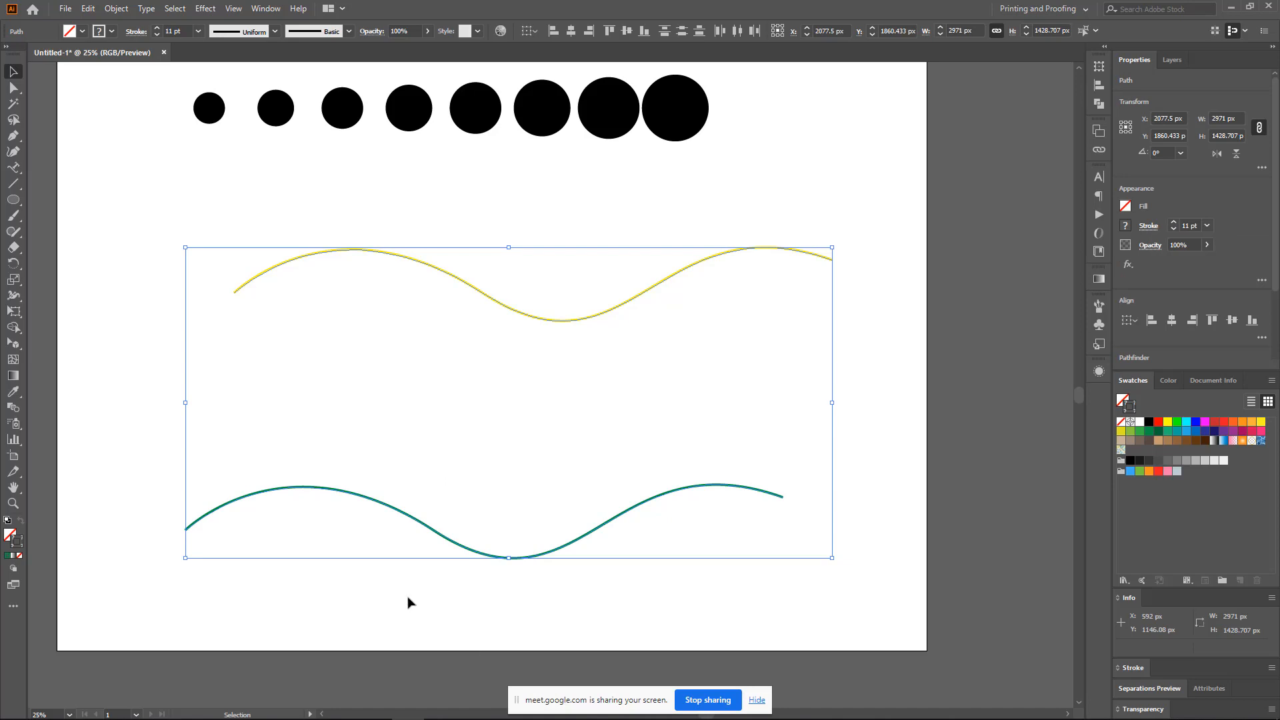
{"action": "left_click", "coordinate": [15, 408]}
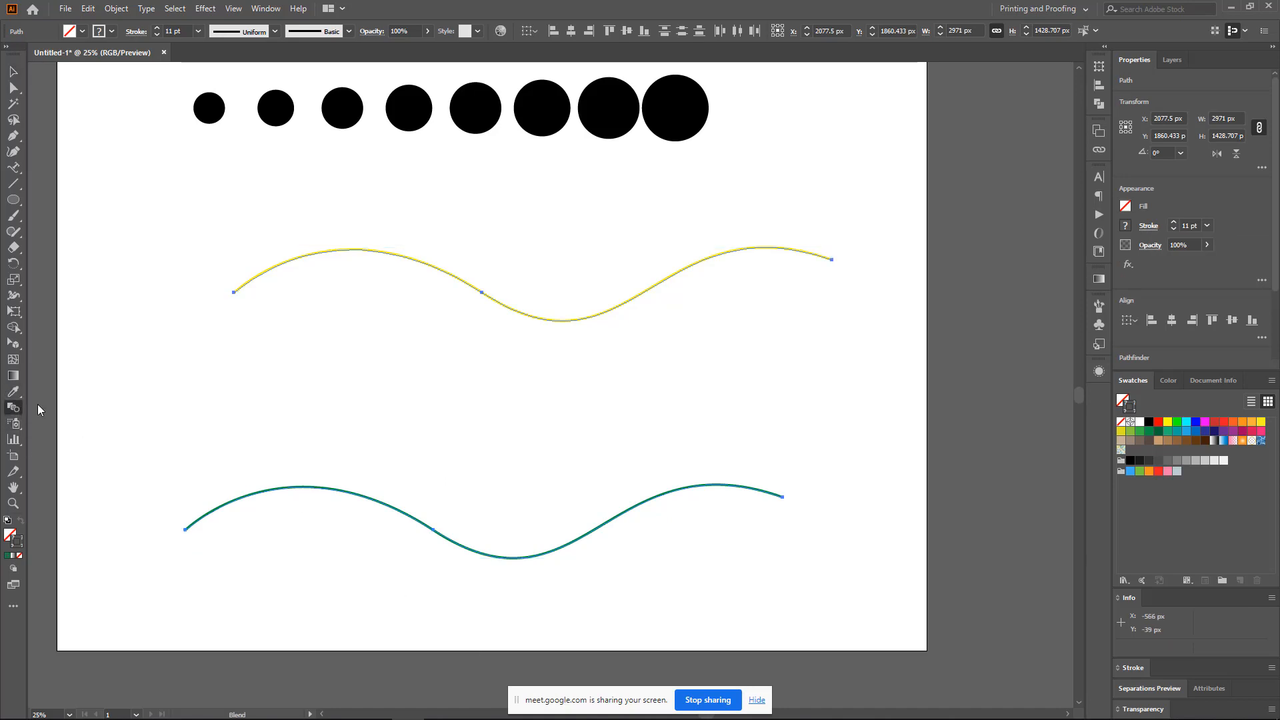
{"action": "left_click", "coordinate": [390, 254]}
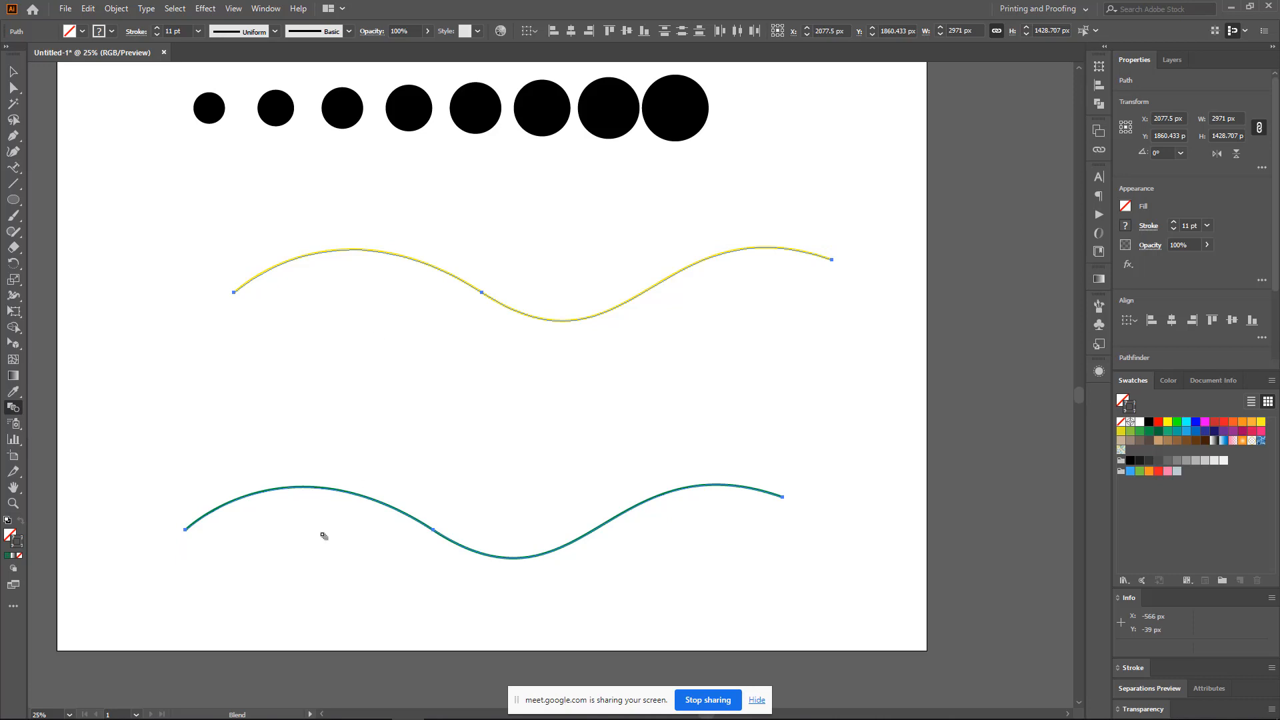
{"action": "left_click", "coordinate": [343, 492]}
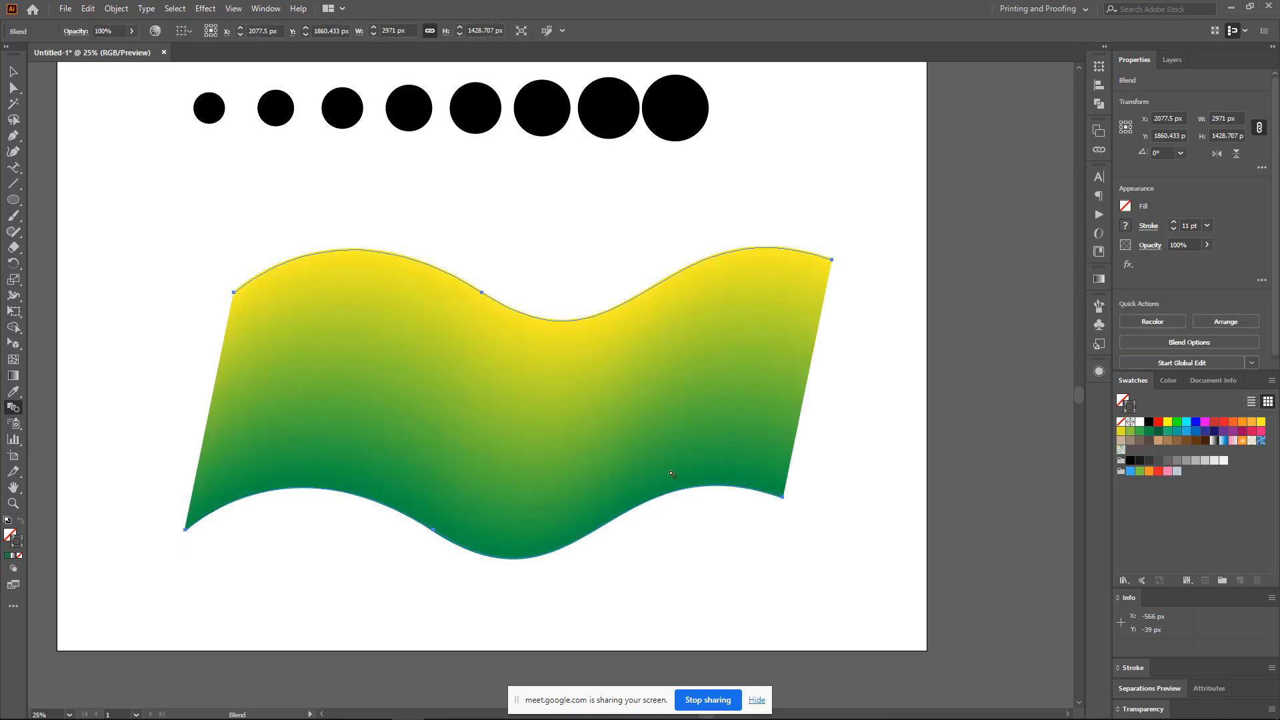
- Change the wave blend's spacing to Specified Steps with 244 steps and turn on the preview
{"action": "double_click", "coordinate": [15, 407]}
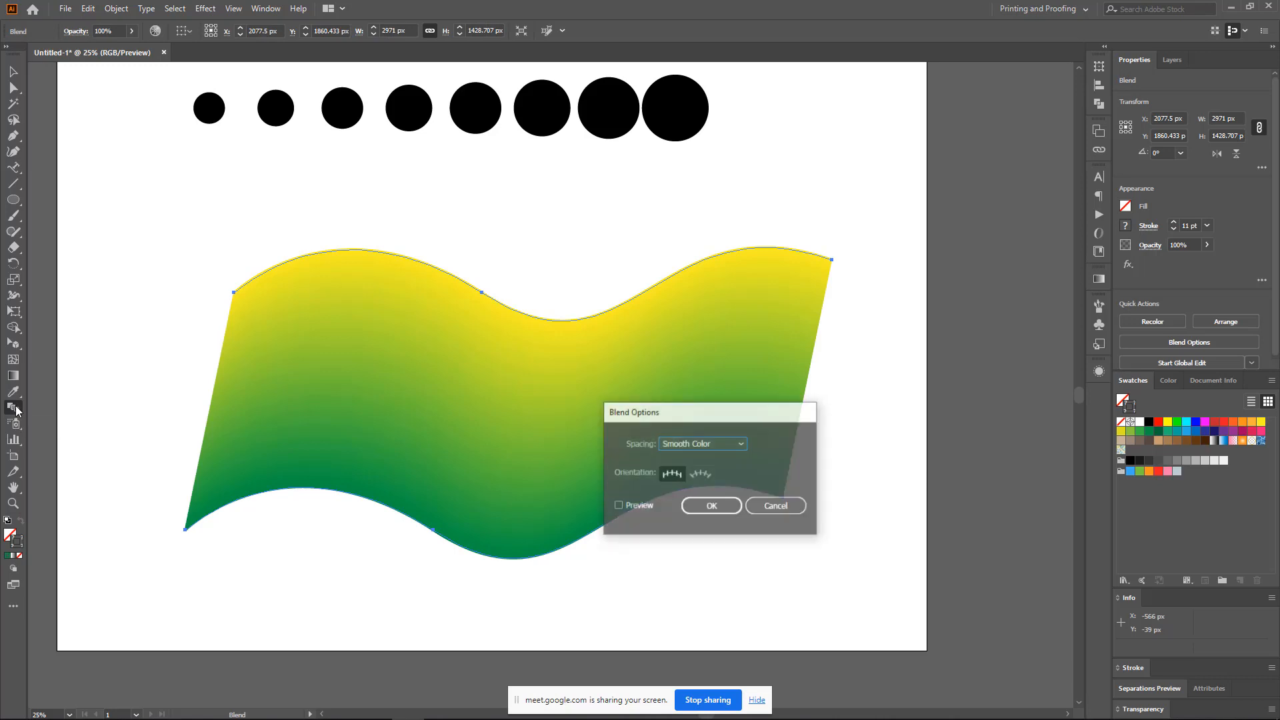
{"action": "left_click_drag", "start_coordinate": [767, 418], "coordinate": [892, 394]}
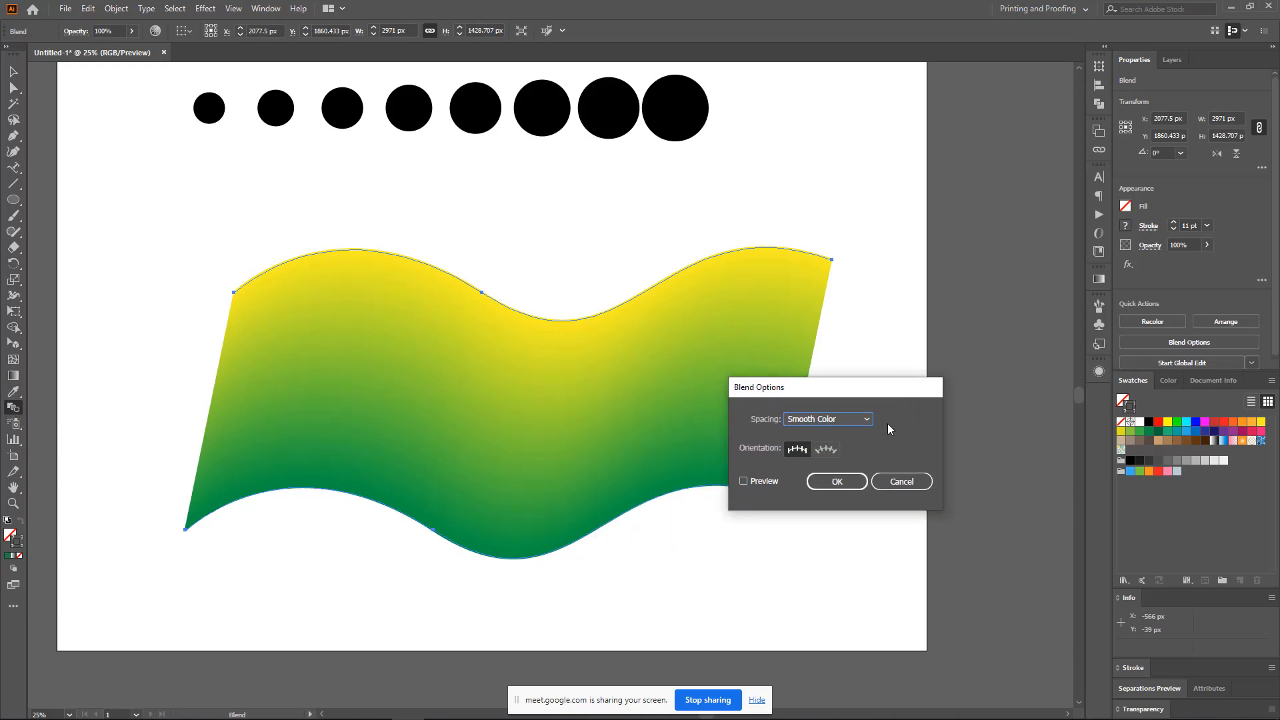
{"action": "left_click", "coordinate": [857, 418]}
{"action": "left_click", "coordinate": [845, 452]}
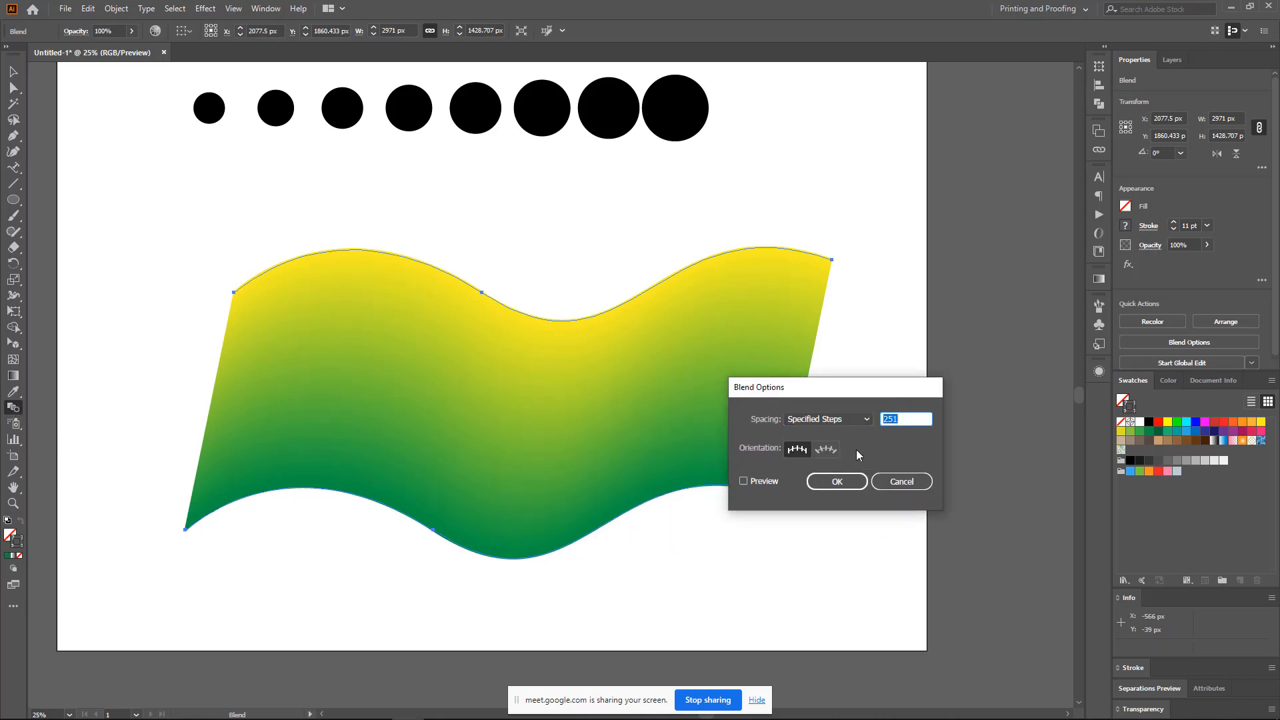
{"action": "type", "text": "244"}
{"action": "left_click", "coordinate": [754, 482]}
{"action": "left_click", "coordinate": [912, 420]}
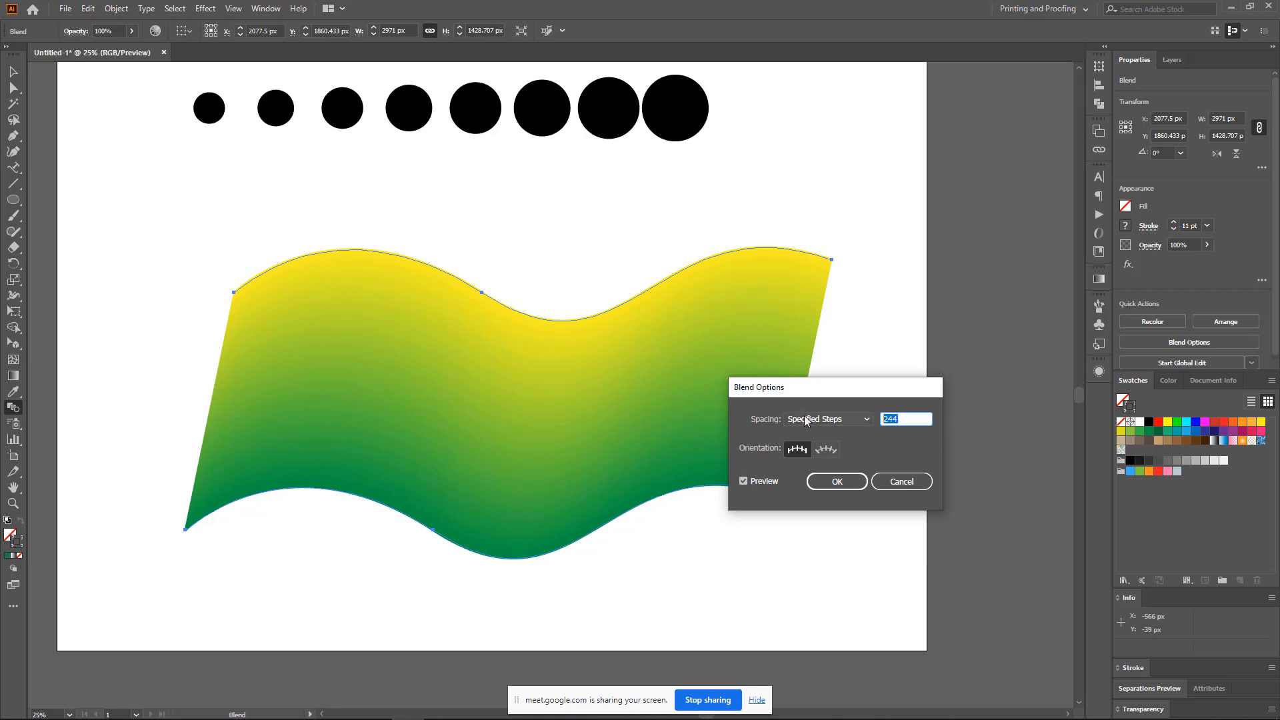
- Try the wave blend with 50 specified steps and with higher counts up to 130
{"action": "type", "text": "50"}
{"action": "key", "text": "Tab"}
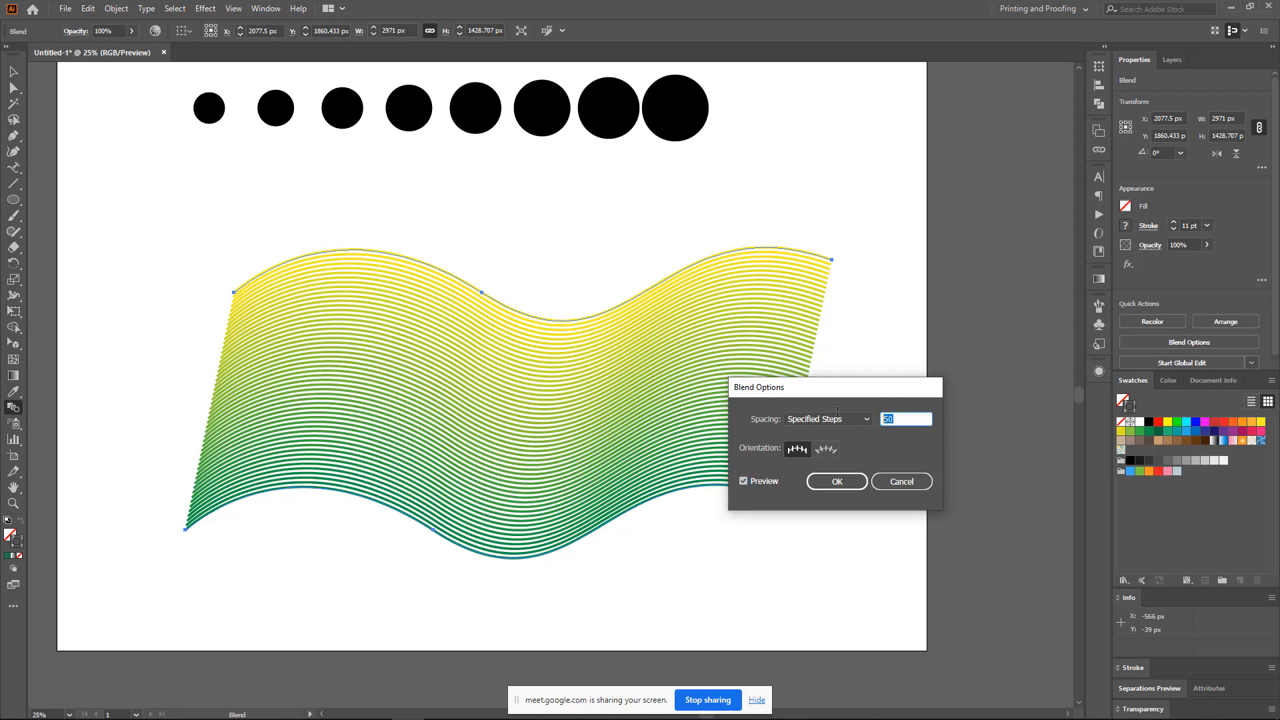
{"action": "type", "text": "95"}
{"action": "key", "text": "Tab"}
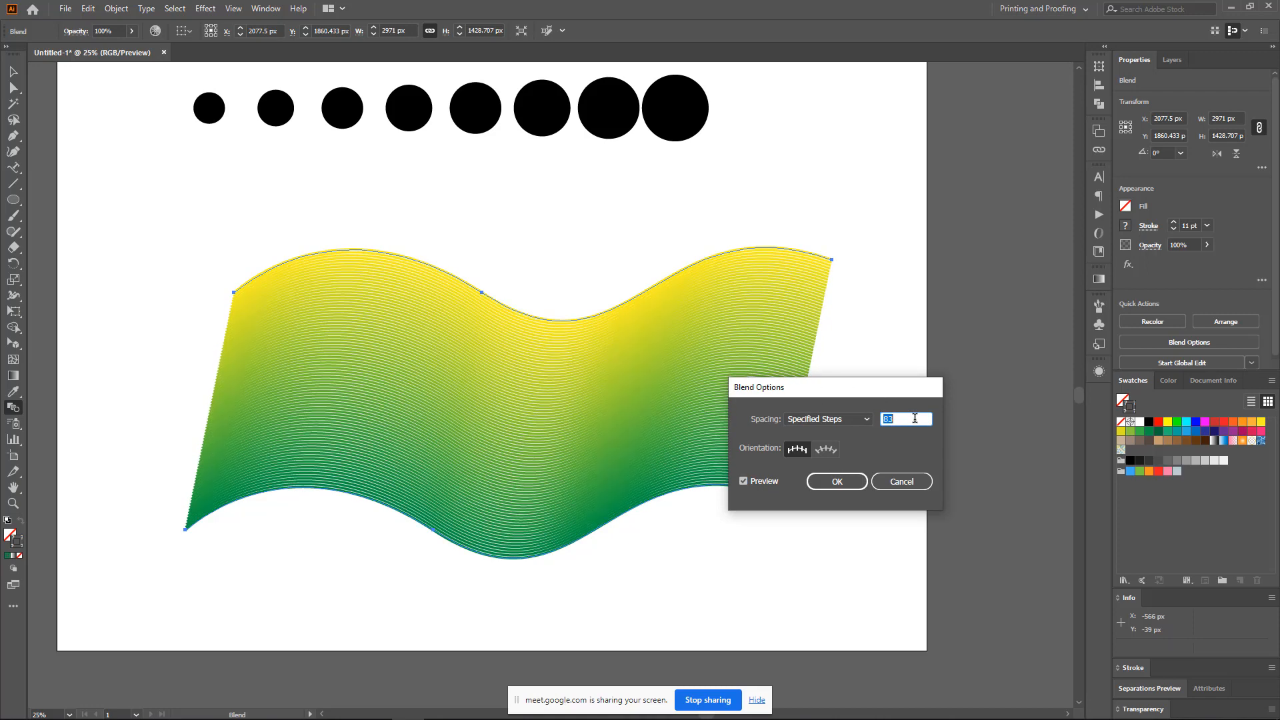
{"action": "type", "text": "107"}
{"action": "key", "text": "Tab"}
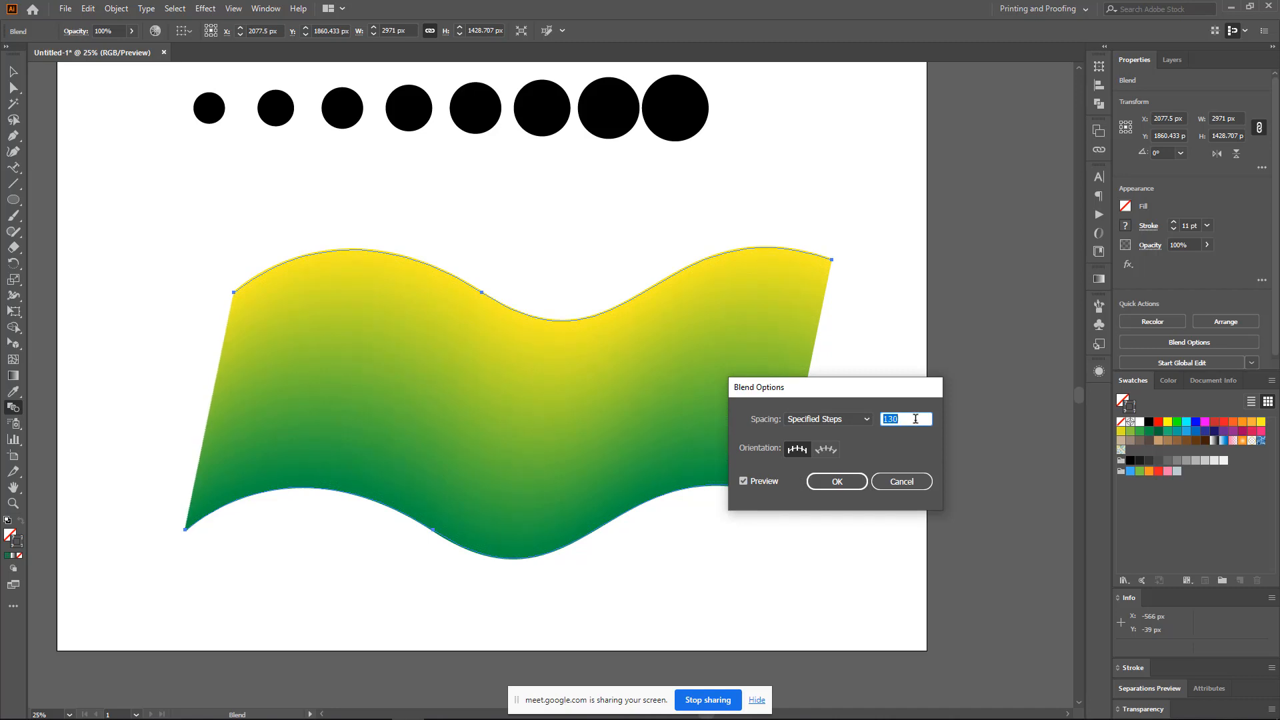
{"action": "type", "text": "122"}
{"action": "key", "text": "Tab"}
- Try the wave blend with 74, 39, 48 and 79 specified steps
{"action": "type", "text": "62"}
{"action": "key", "text": "Tab"}
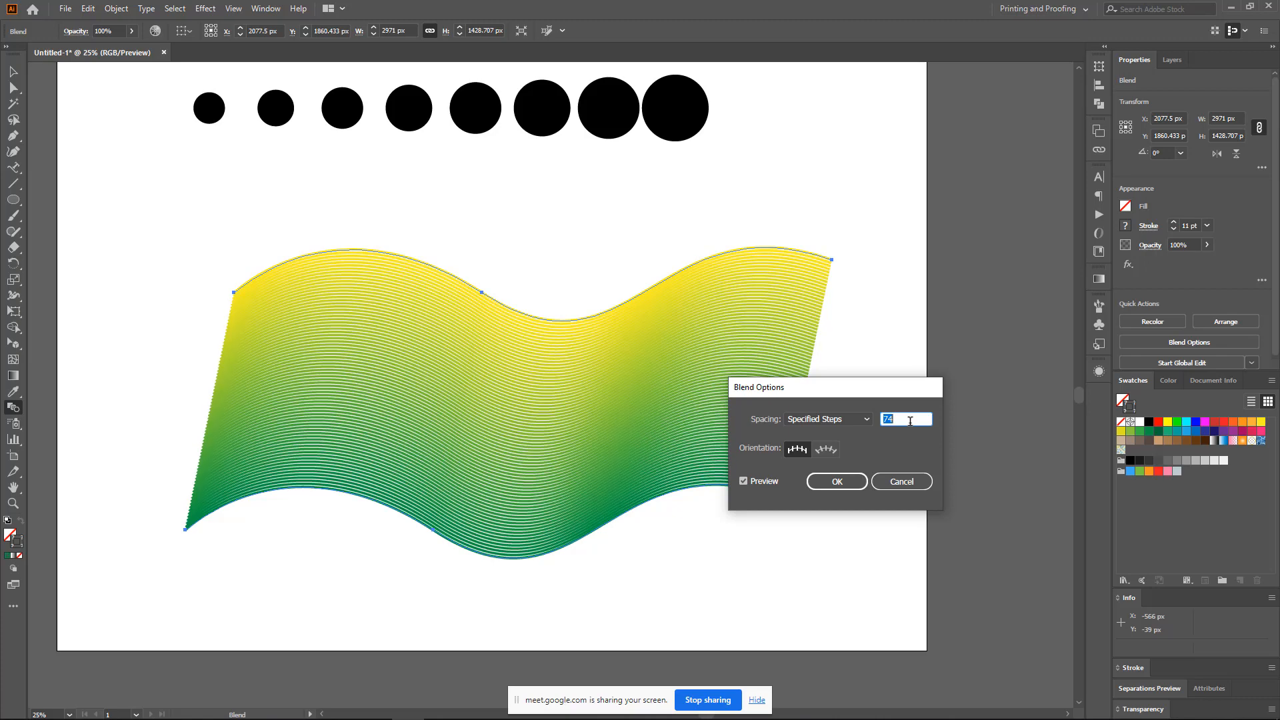
{"action": "type", "text": "39"}
{"action": "key", "text": "Tab"}
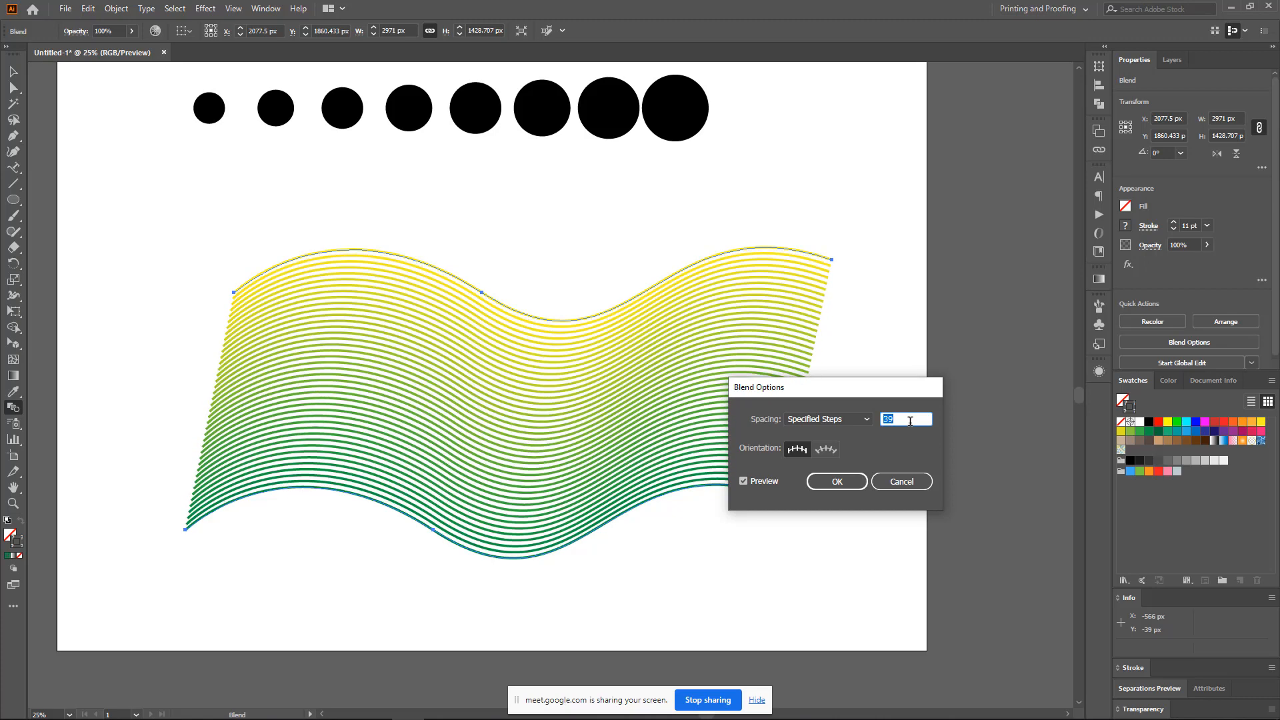
{"action": "type", "text": "44"}
{"action": "key", "text": "Tab"}
{"action": "type", "text": "74"}
{"action": "key", "text": "Tab"}
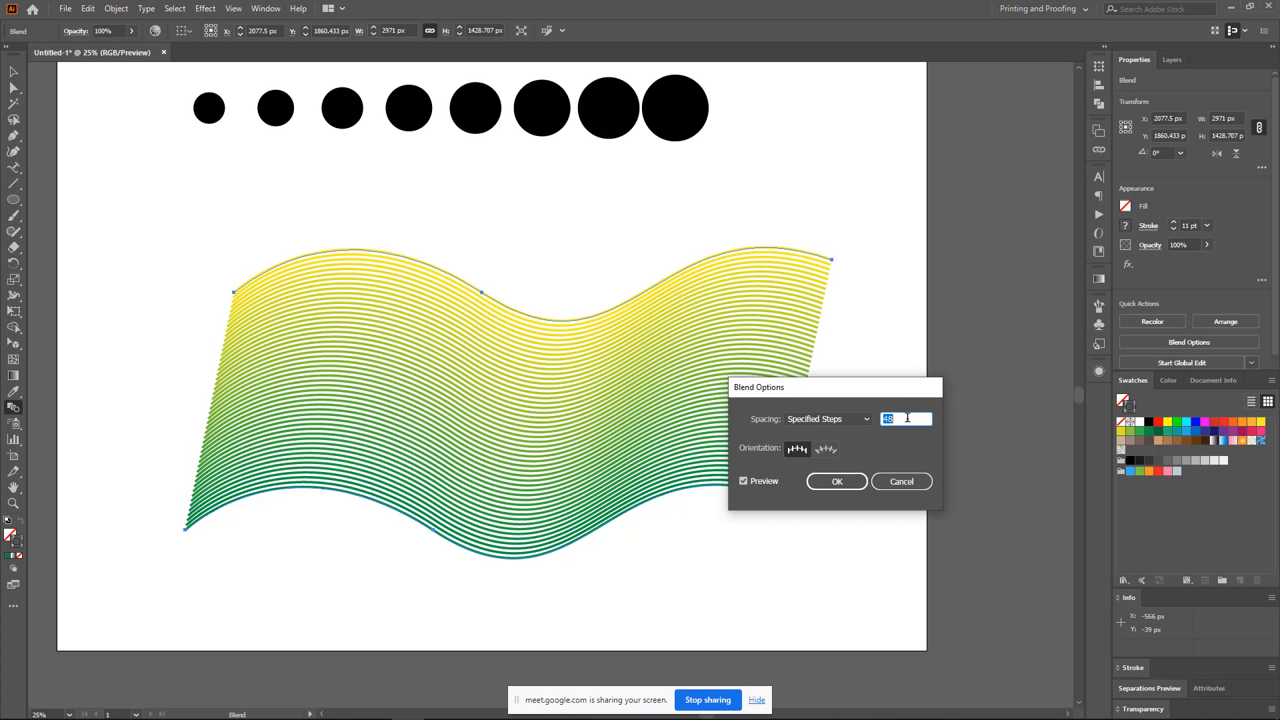
{"action": "type", "text": "80"}
{"action": "key", "text": "Tab"}
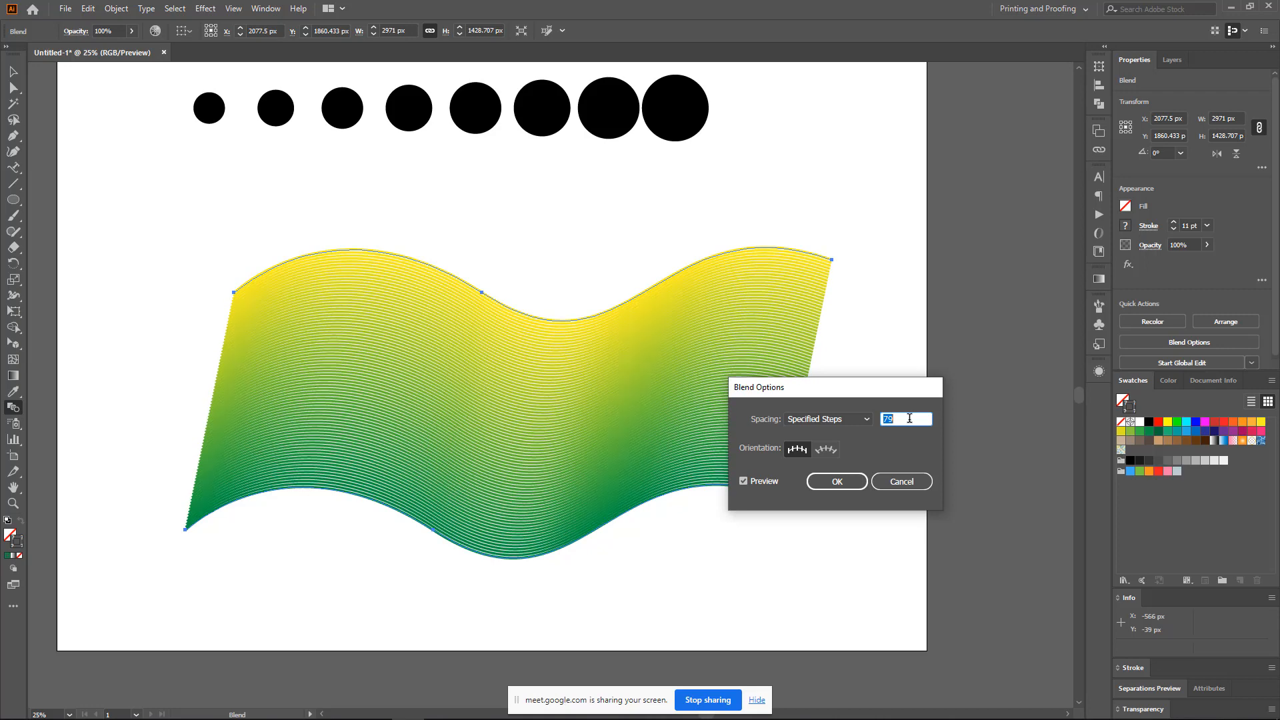
- Raise the wave blend's specified steps to about 120, apply the options and deselect the blend
{"action": "type", "text": "103"}
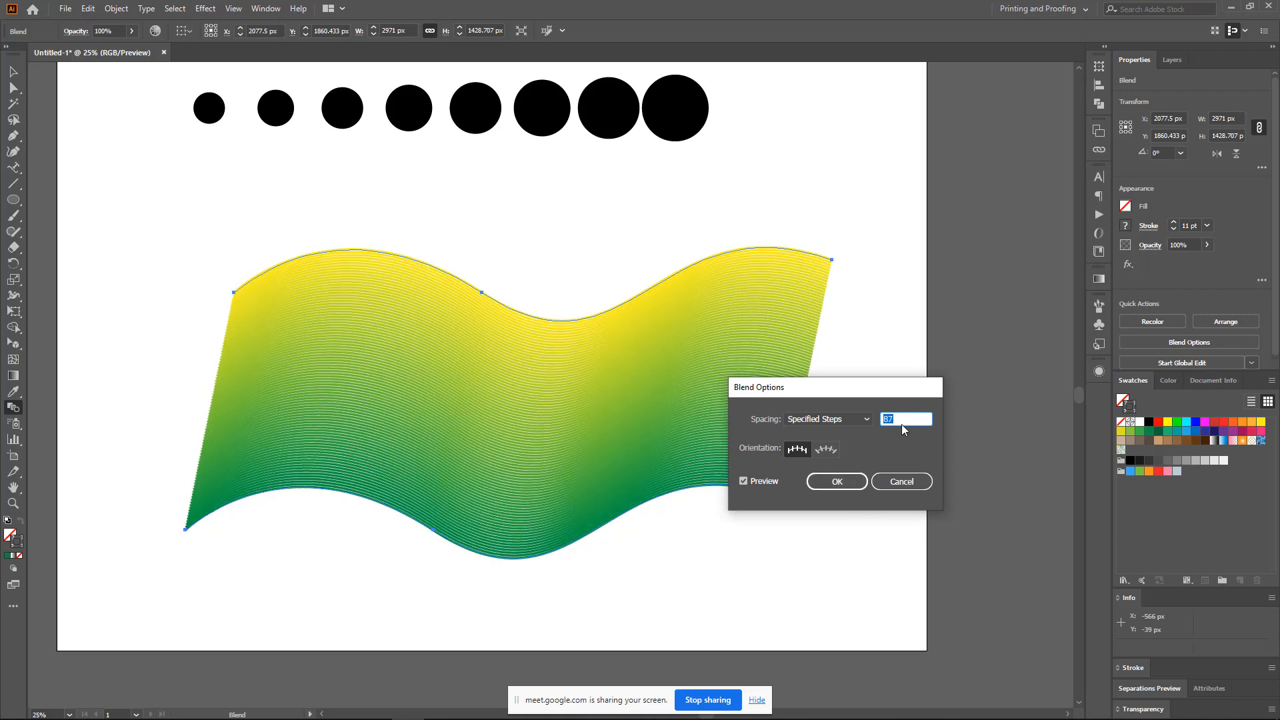
{"action": "key", "text": "Tab"}
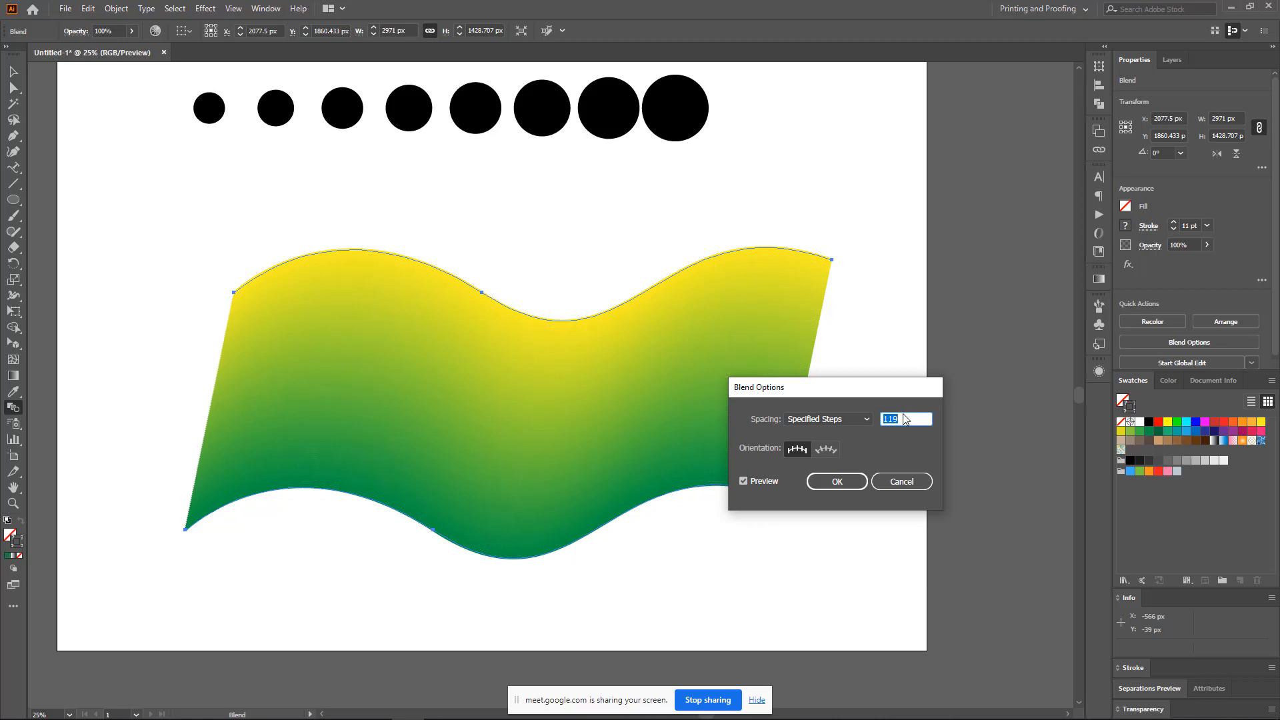
{"action": "key", "text": "Up"}
{"action": "key", "text": "Up"}
{"action": "key", "text": "Up"}
{"action": "left_click", "coordinate": [837, 481]}
{"action": "left_click", "coordinate": [13, 71]}
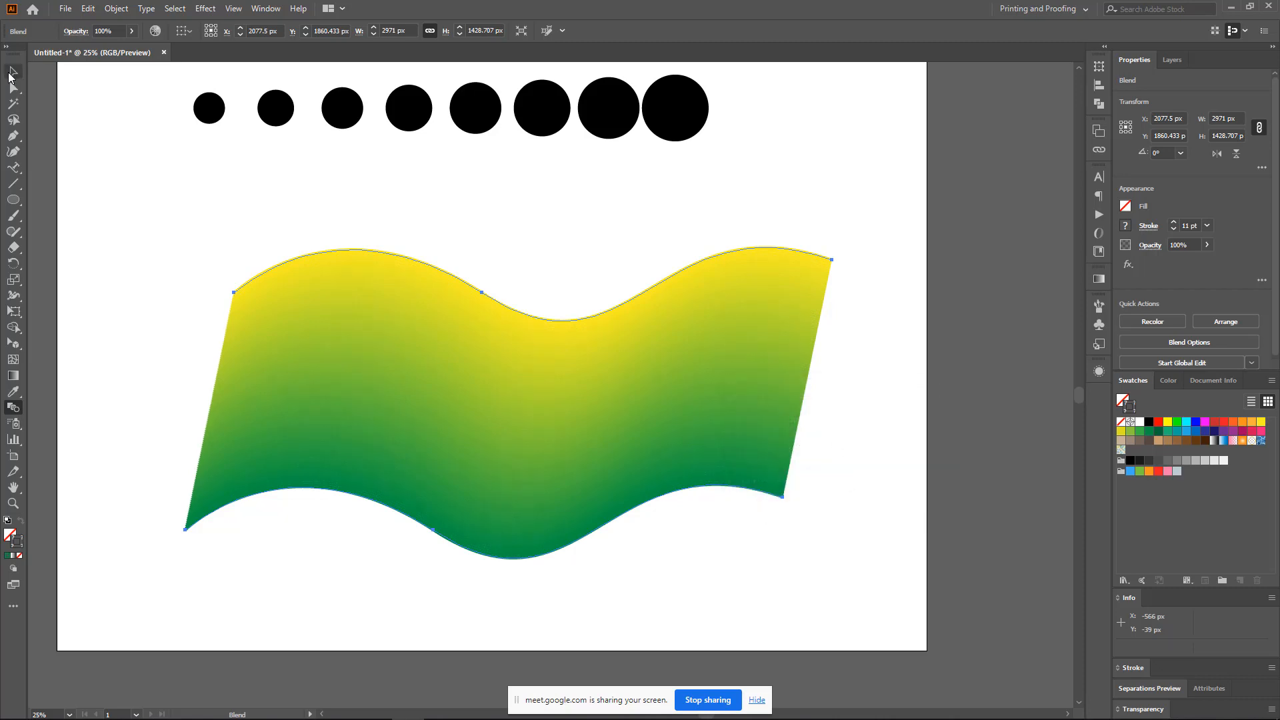
{"action": "left_click", "coordinate": [559, 215]}
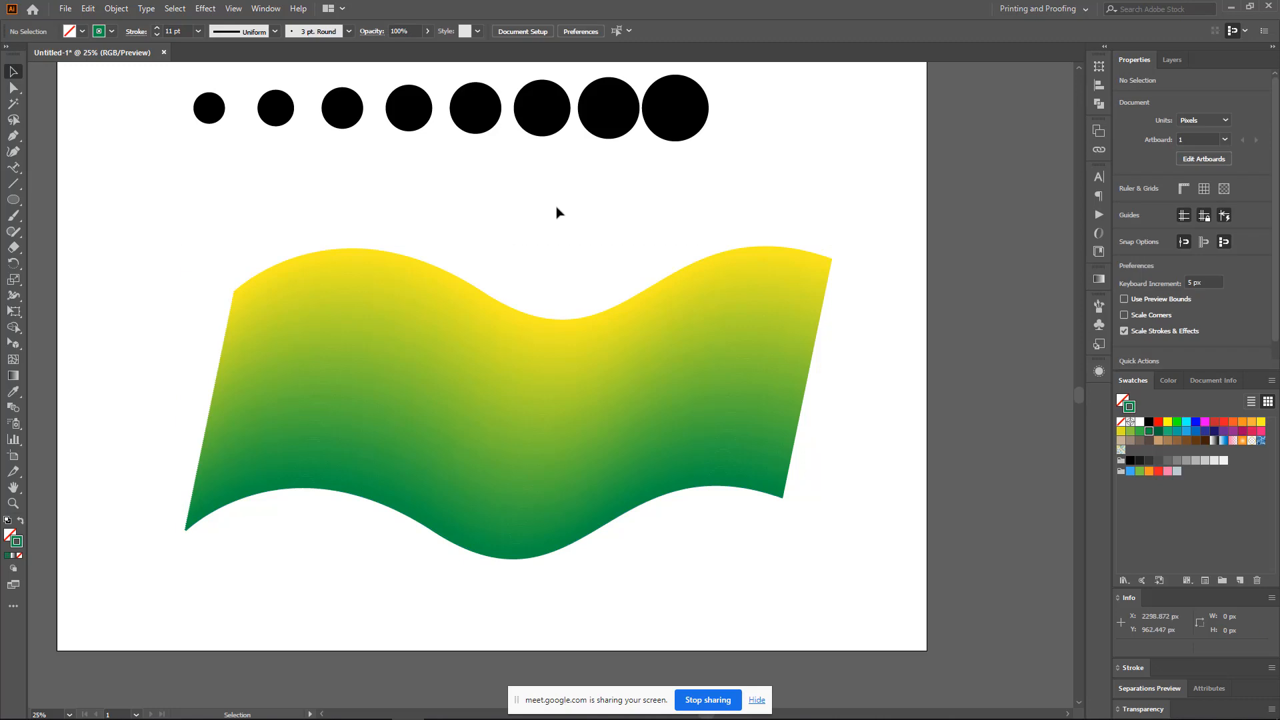
- Show the document rulers with the left edge of the wave blend in view
{"action": "scroll", "coordinate": [420, 382], "scroll_direction": "up", "scroll_amount": 1}
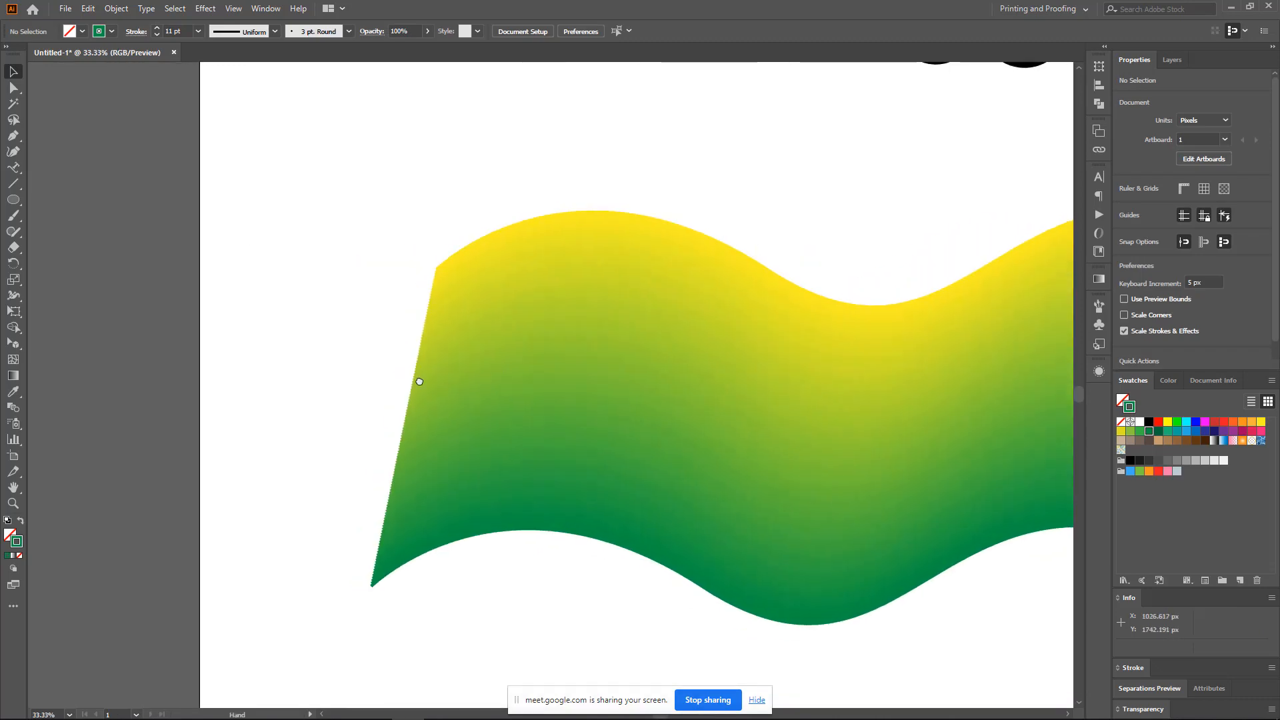
{"action": "scroll", "coordinate": [420, 381], "scroll_direction": "right", "scroll_amount": 2}
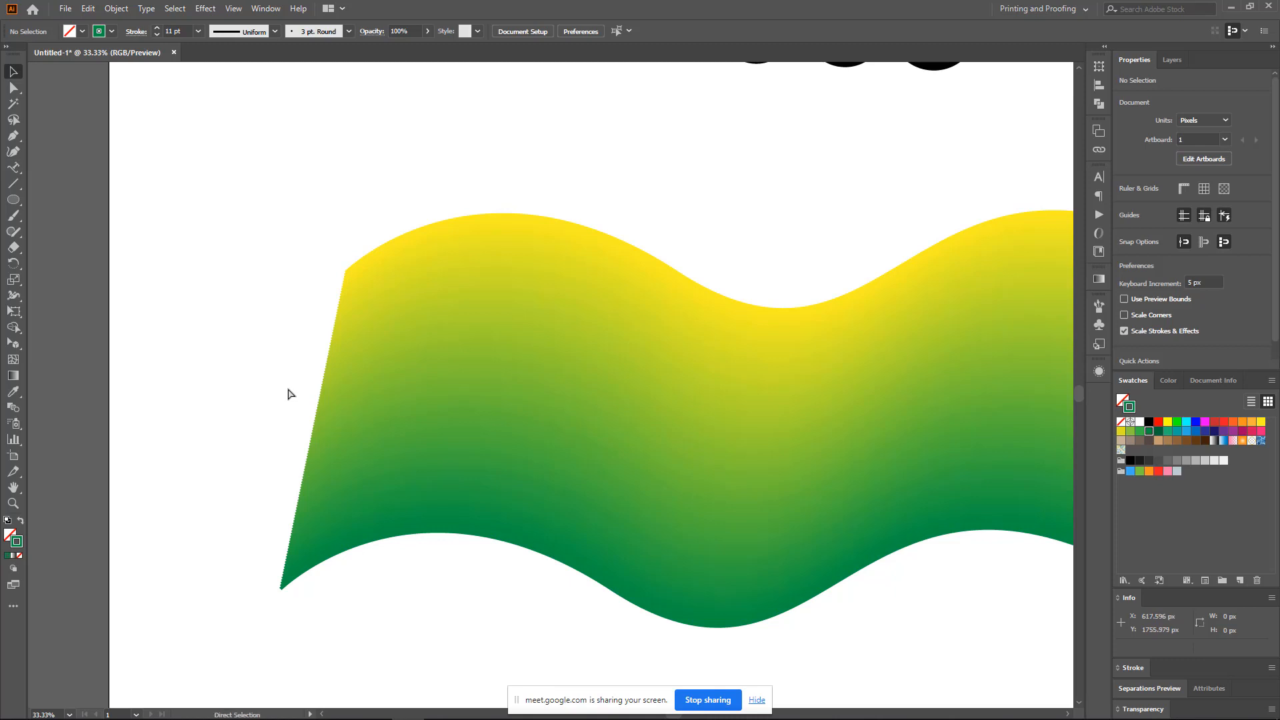
{"action": "key", "text": "ctrl+r"}
- Turn off Snap to Pixel and place a vertical guide at X 817 px, on the yellow wave's left endpoint
{"action": "left_click", "coordinate": [208, 8]}
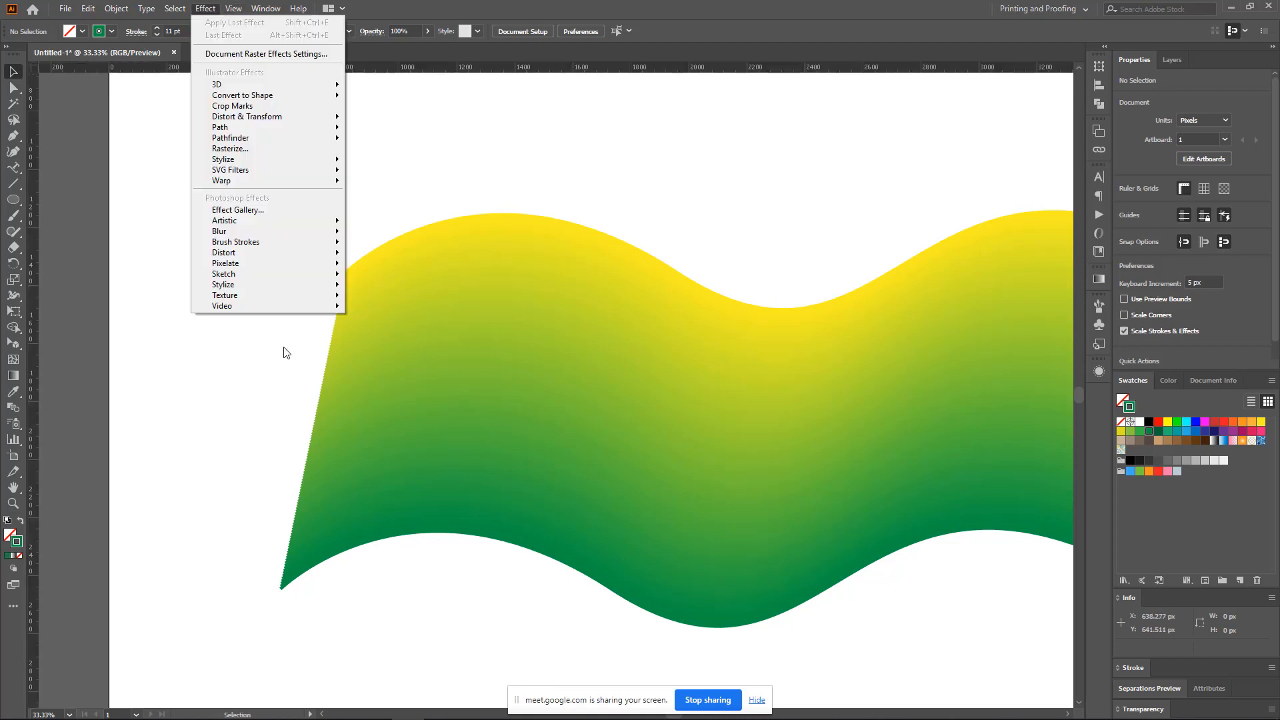
{"action": "mouse_move", "coordinate": [233, 8]}
{"action": "left_click", "coordinate": [302, 561]}
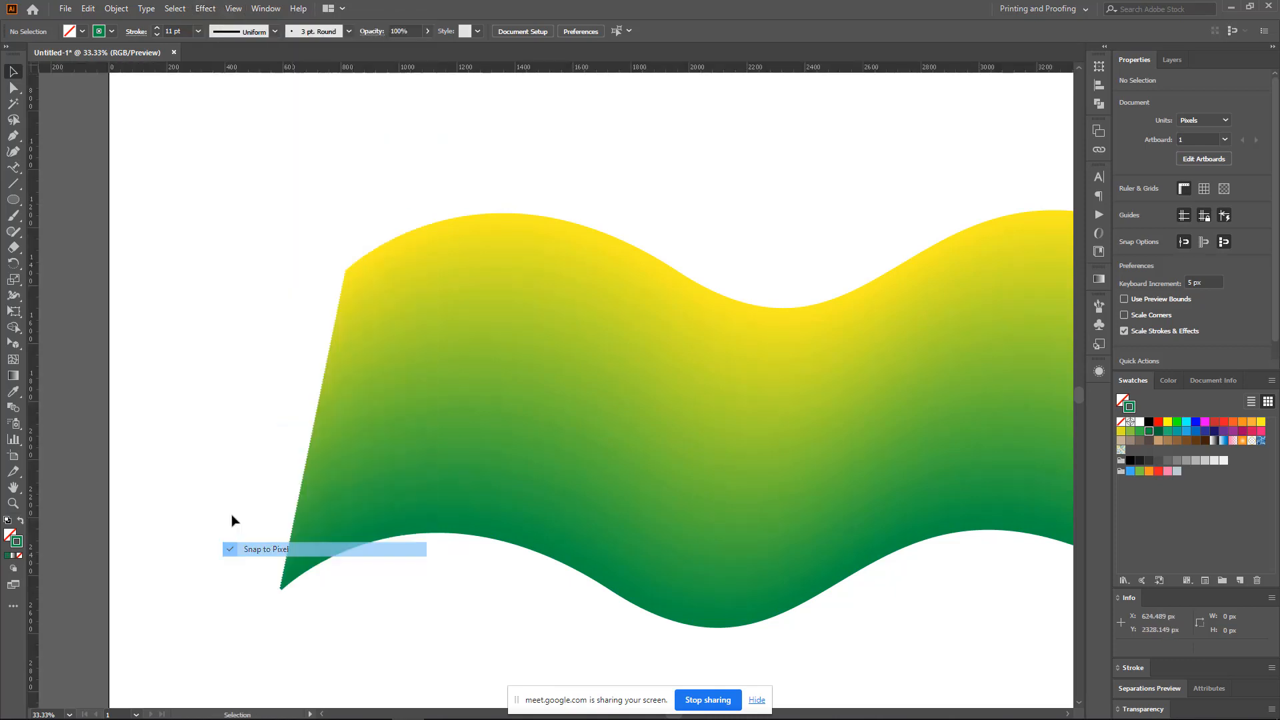
{"action": "left_click_drag", "start_coordinate": [32, 390], "coordinate": [346, 275]}
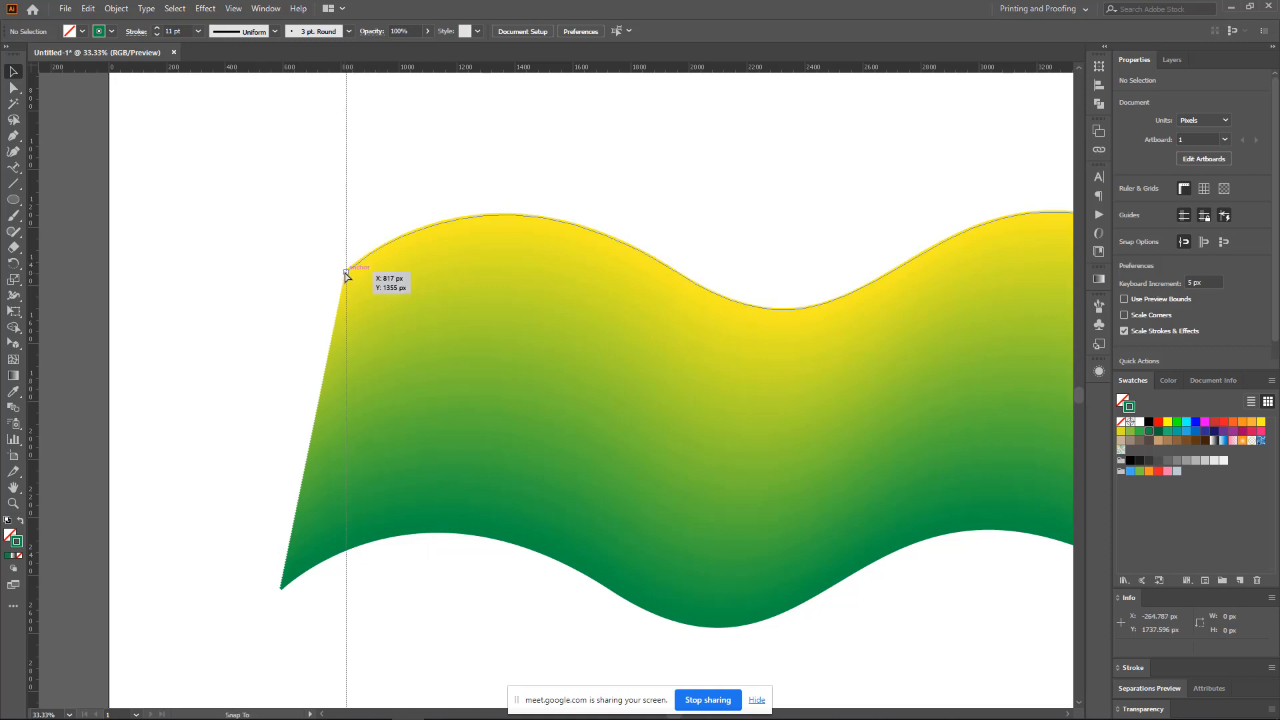
{"action": "left_click_drag", "start_coordinate": [324, 418], "coordinate": [347, 555]}
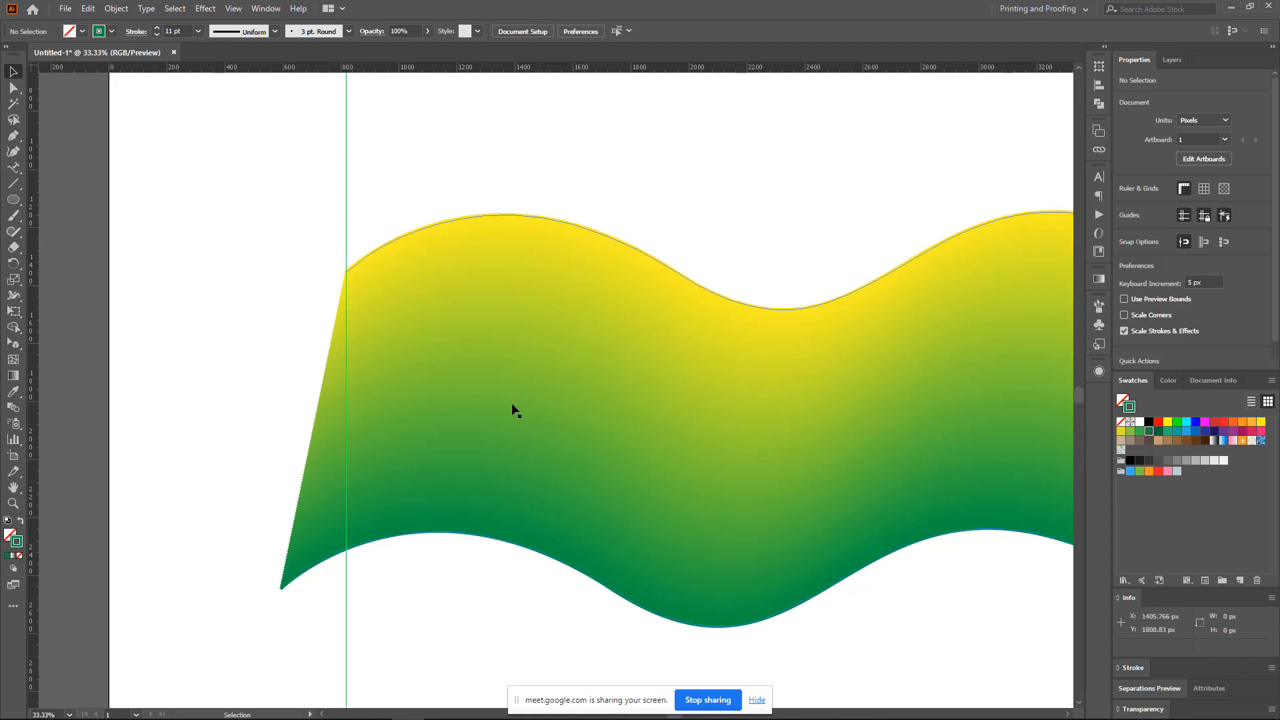
- Move the wave blend up and right so it straddles the artboard's right edge, and deselect it
{"action": "scroll", "coordinate": [494, 420], "scroll_direction": "down", "scroll_amount": 1}
{"action": "scroll", "coordinate": [888, 387], "scroll_direction": "right", "scroll_amount": 3}
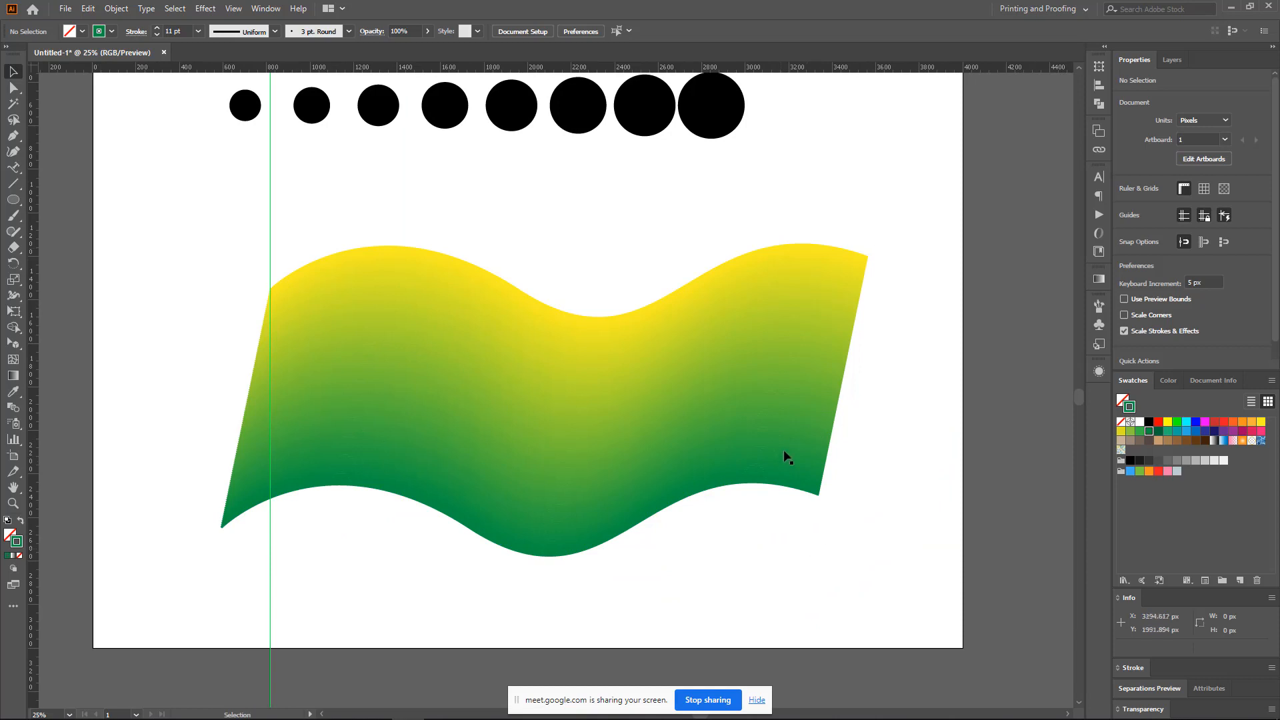
{"action": "scroll", "coordinate": [800, 466], "scroll_direction": "down", "scroll_amount": 1}
{"action": "scroll", "coordinate": [653, 414], "scroll_direction": "right", "scroll_amount": 3}
{"action": "scroll", "coordinate": [463, 374], "scroll_direction": "up", "scroll_amount": 1}
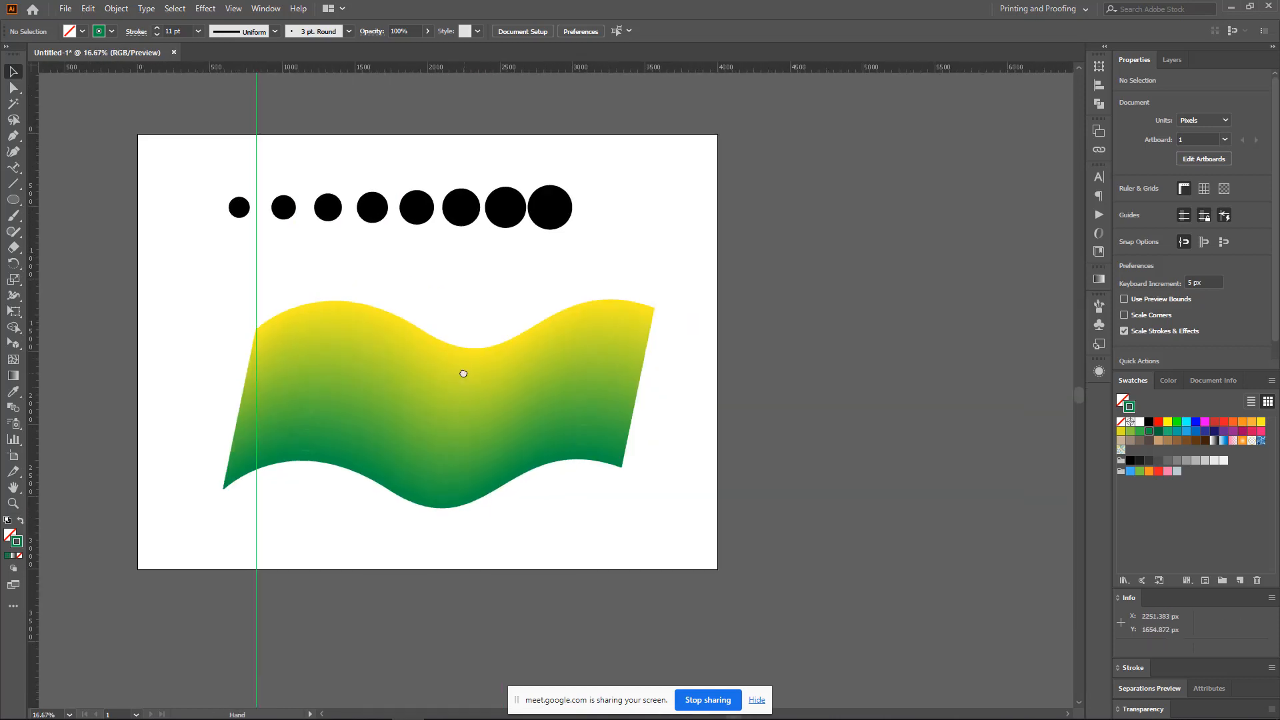
{"action": "left_click_drag", "start_coordinate": [464, 373], "coordinate": [833, 231]}
{"action": "left_click", "coordinate": [543, 402]}
- Hide the guides in the document
{"action": "scroll", "coordinate": [520, 393], "scroll_direction": "left", "scroll_amount": 3}
{"action": "scroll", "coordinate": [534, 392], "scroll_direction": "up", "scroll_amount": 1}
{"action": "left_click_drag", "start_coordinate": [320, 354], "coordinate": [492, 418]}
{"action": "right_click", "coordinate": [480, 337]}
{"action": "left_click", "coordinate": [537, 438]}
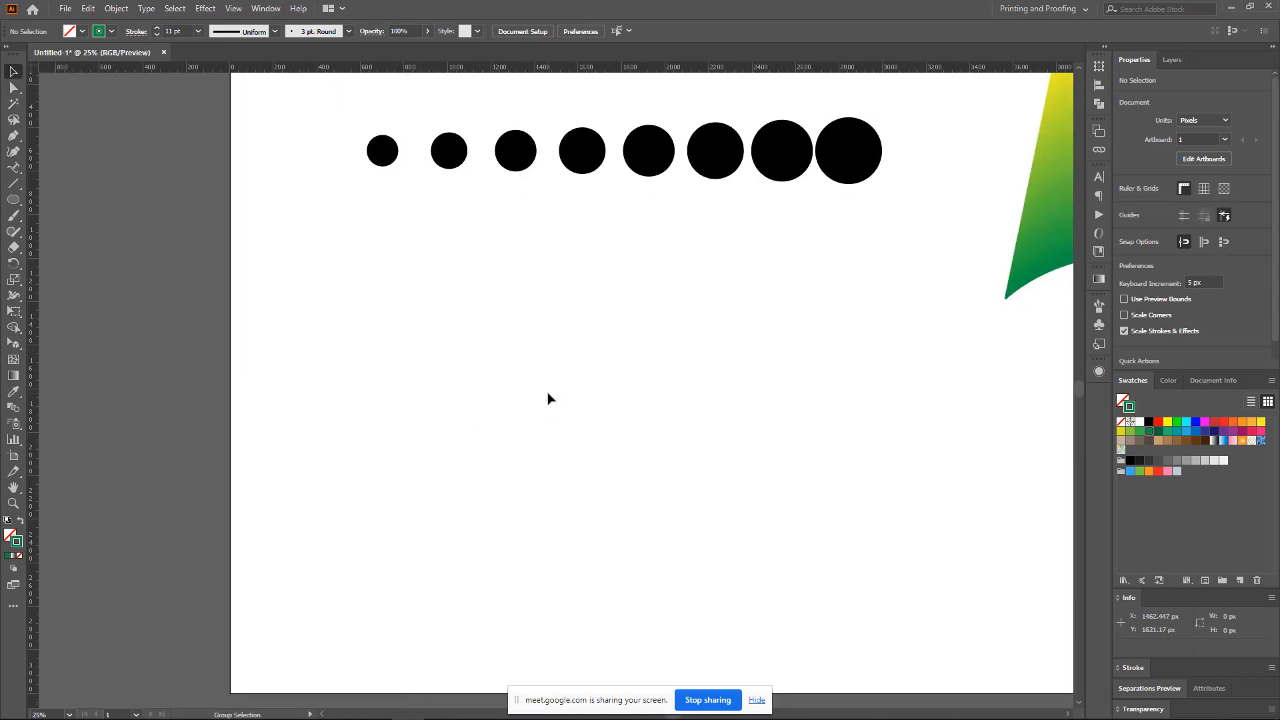
- Draw a five-pointed star about 251 px wide and 238 px high in the empty area below the smallest circles
{"action": "scroll", "coordinate": [548, 398], "scroll_direction": "down", "scroll_amount": 1}
{"action": "left_click_drag", "start_coordinate": [613, 408], "coordinate": [536, 378]}
{"action": "scroll", "coordinate": [594, 418], "scroll_direction": "up", "scroll_amount": 1}
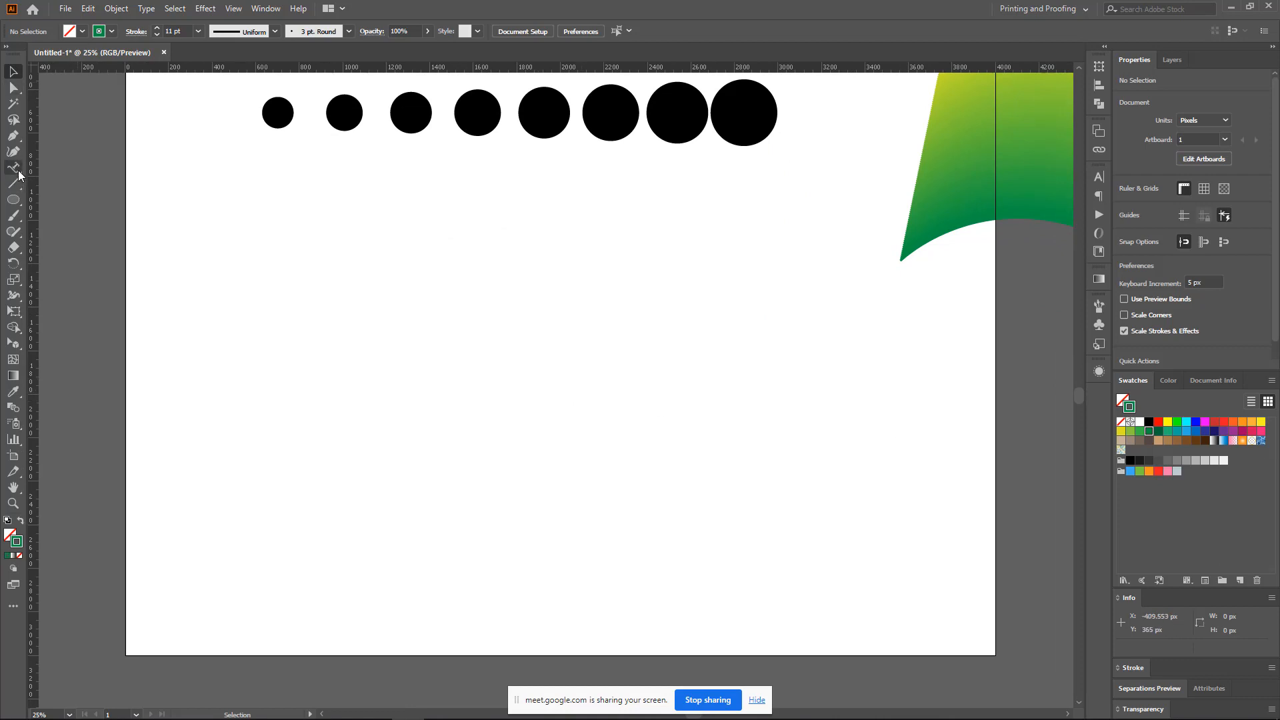
{"action": "left_click_drag", "start_coordinate": [12, 199], "coordinate": [64, 265]}
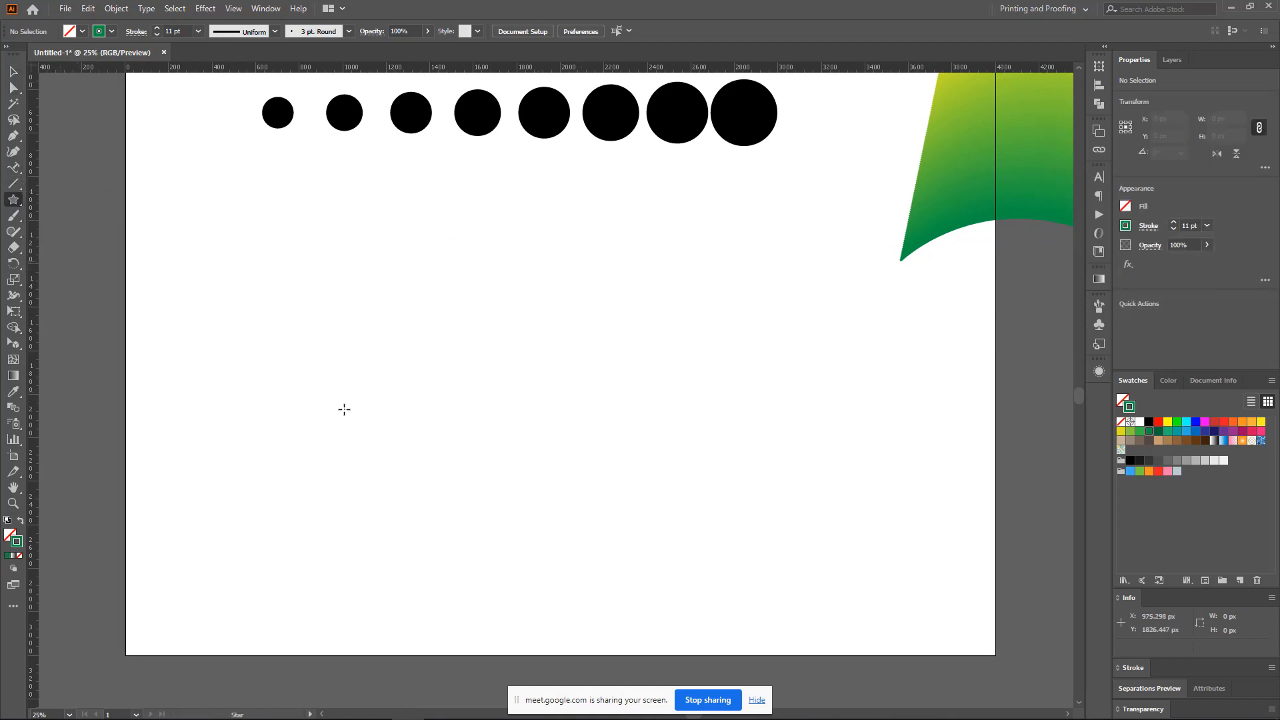
{"action": "left_click_drag", "start_coordinate": [287, 378], "coordinate": [296, 405]}
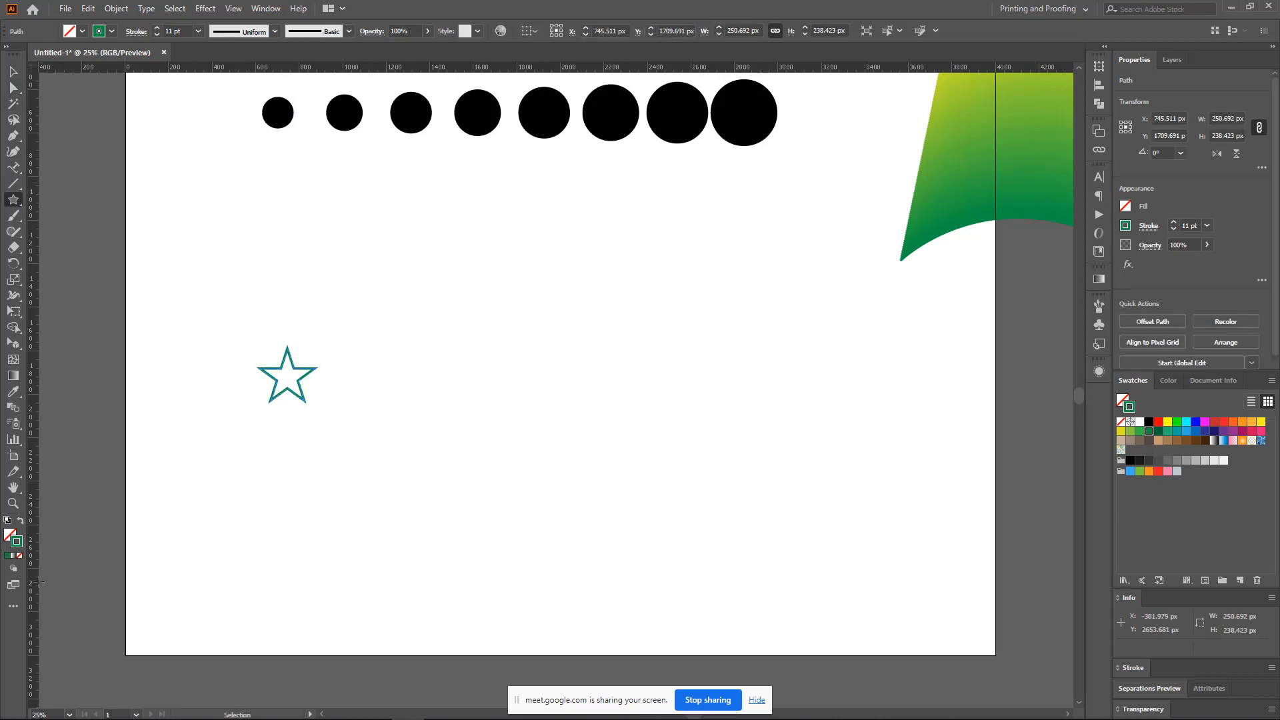
- Remove the star's stroke and fill the star with red
{"action": "left_click", "coordinate": [20, 556]}
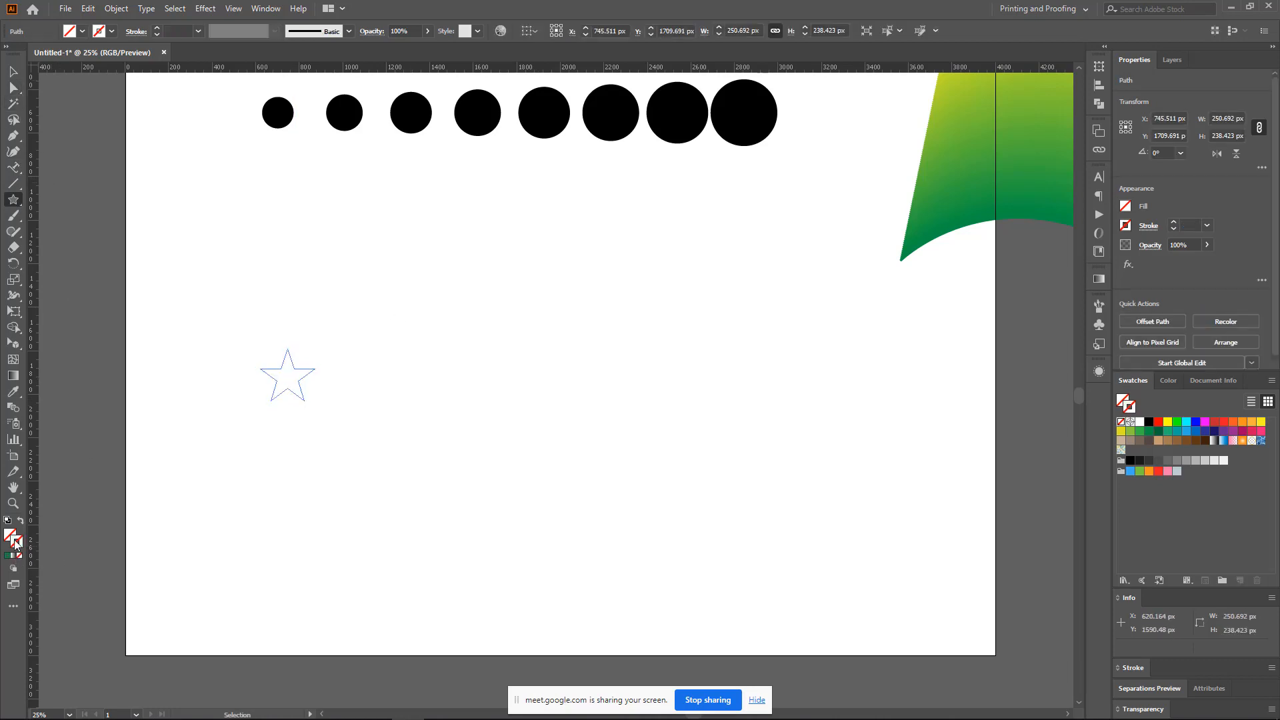
{"action": "left_click", "coordinate": [1133, 380]}
{"action": "left_click", "coordinate": [1159, 422]}
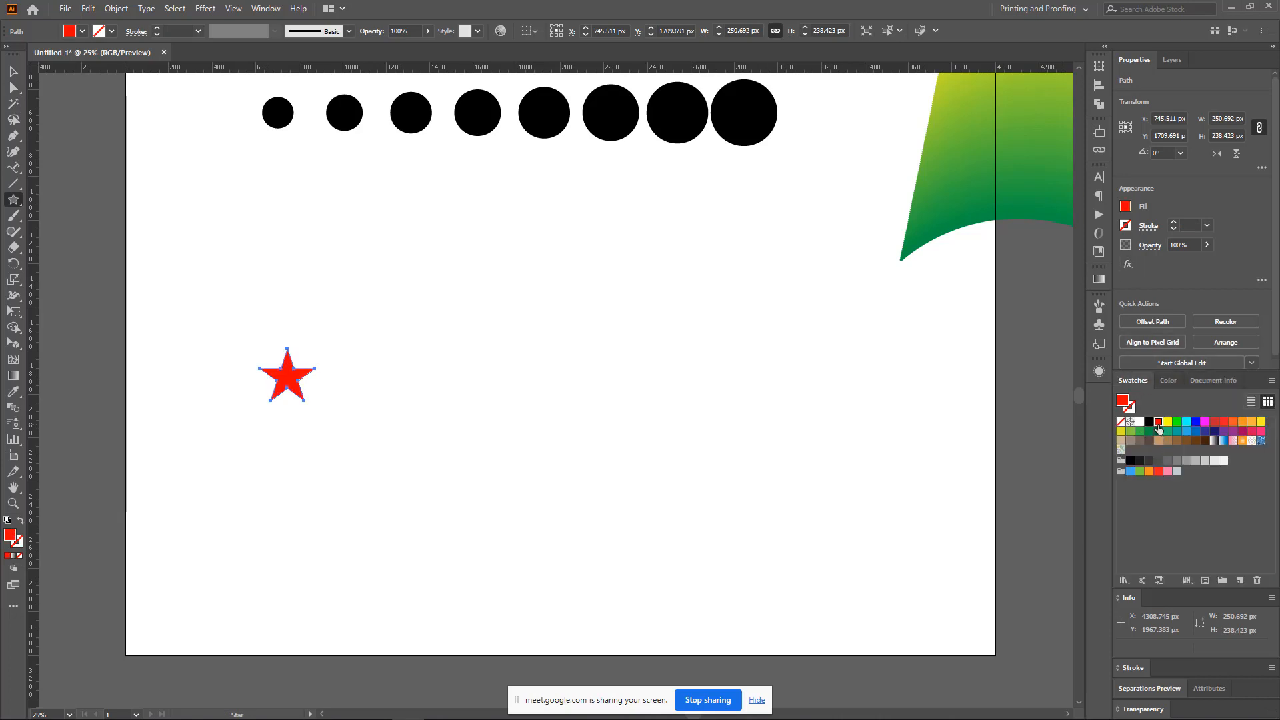
- Duplicate the red star to below the largest circles and align both stars by their vertical centers
{"action": "key", "text": "v"}
{"action": "left_click", "coordinate": [279, 263]}
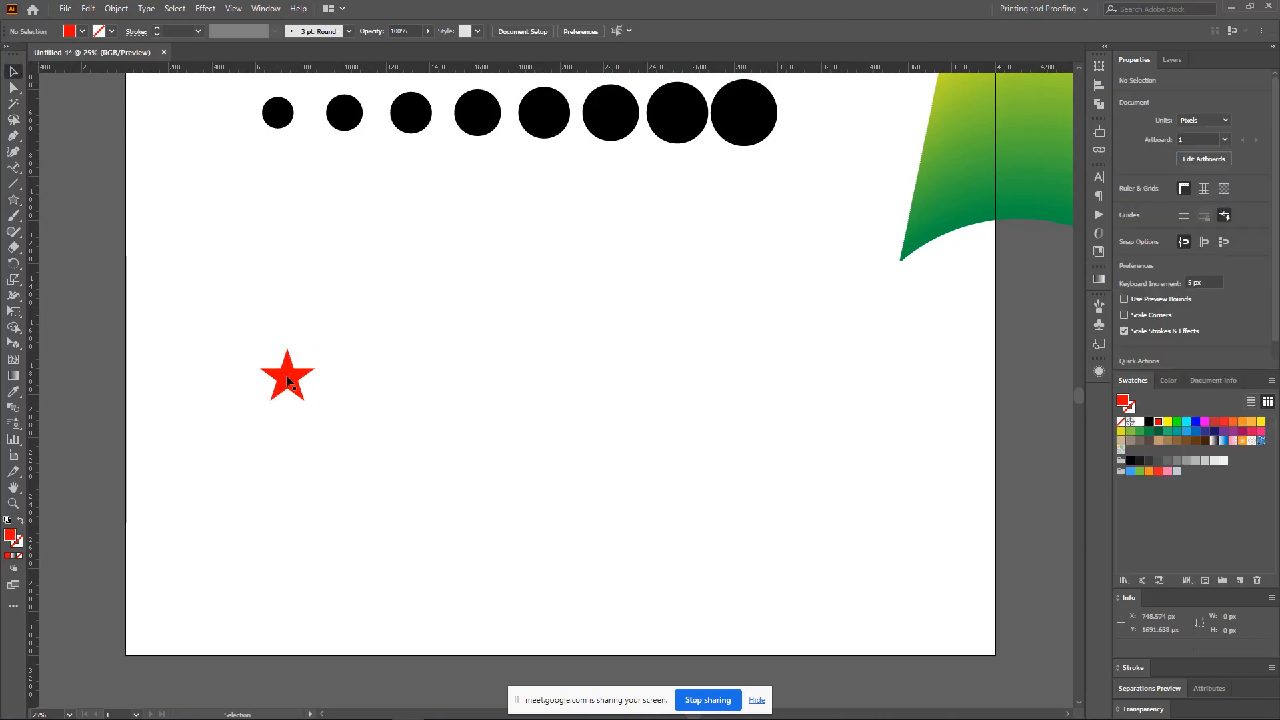
{"action": "left_click_drag", "start_coordinate": [289, 388], "coordinate": [758, 392]}
{"action": "left_click_drag", "start_coordinate": [176, 308], "coordinate": [784, 487]}
{"action": "left_click", "coordinate": [626, 34]}
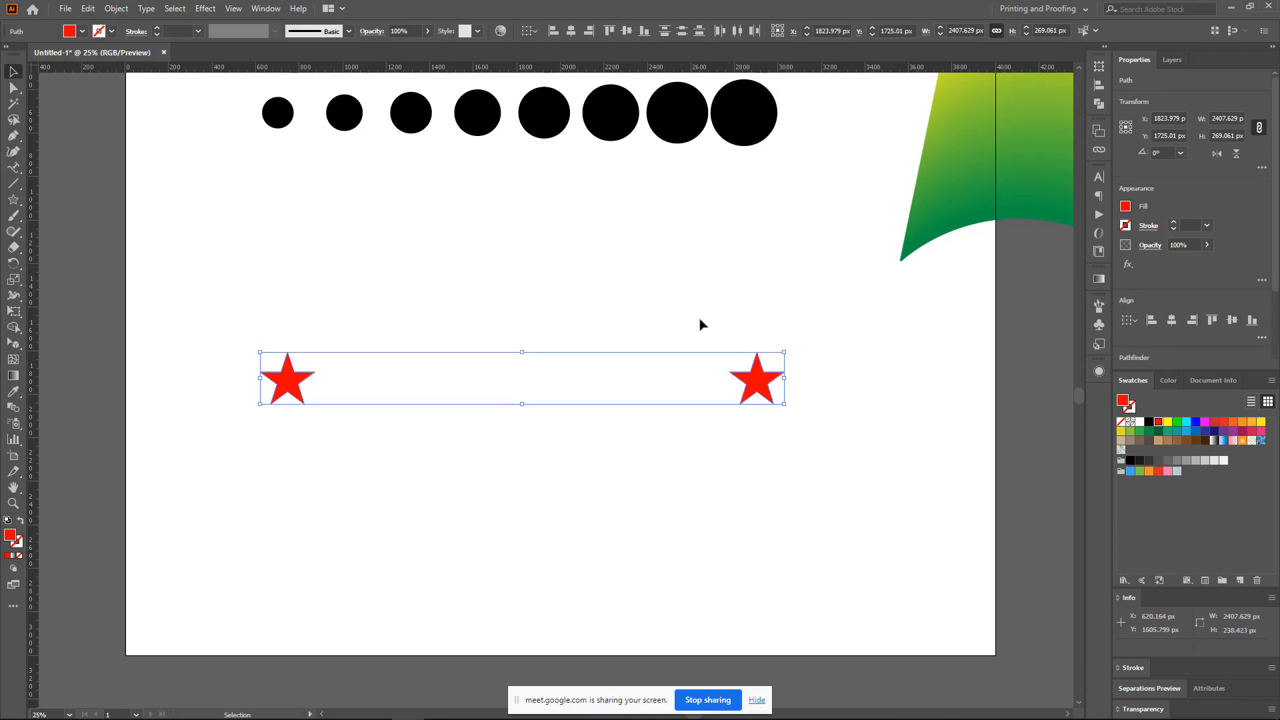
- Fill the copied star with green and shrink the red star to about 172 px wide and 163 px high
{"action": "left_click_drag", "start_coordinate": [697, 318], "coordinate": [797, 417]}
{"action": "left_click", "coordinate": [1140, 434]}
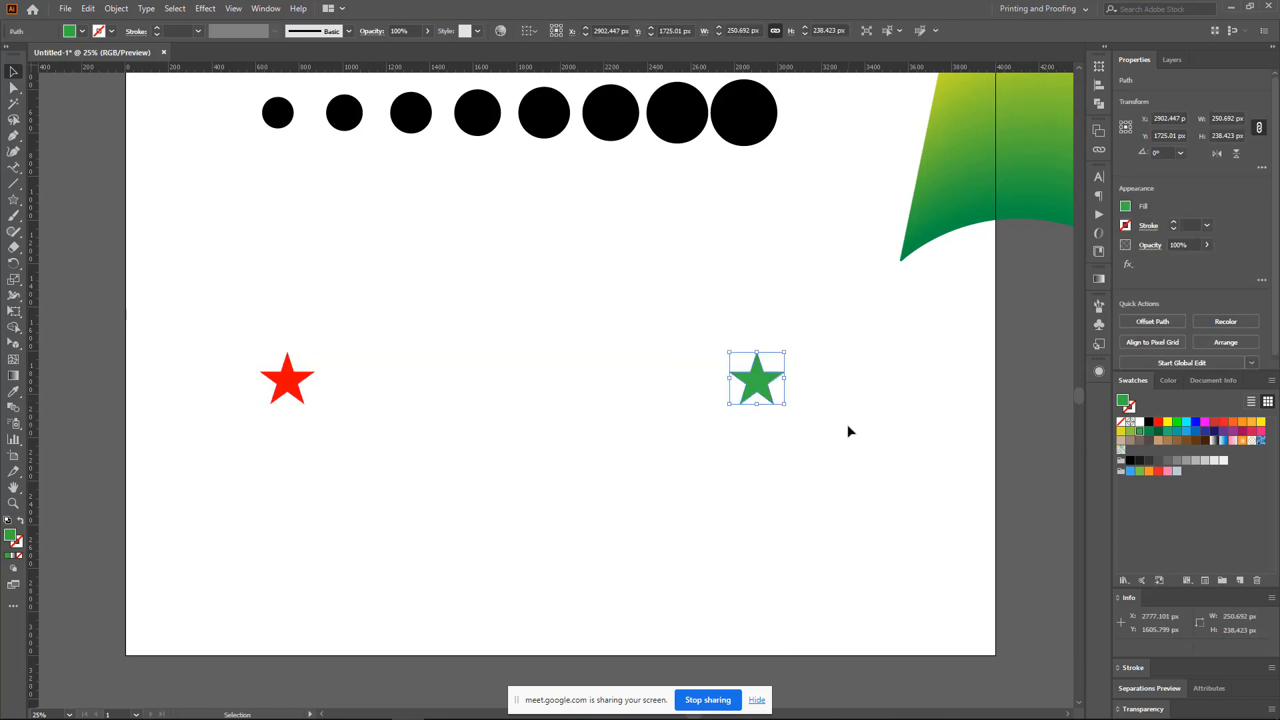
{"action": "left_click_drag", "start_coordinate": [220, 306], "coordinate": [307, 396]}
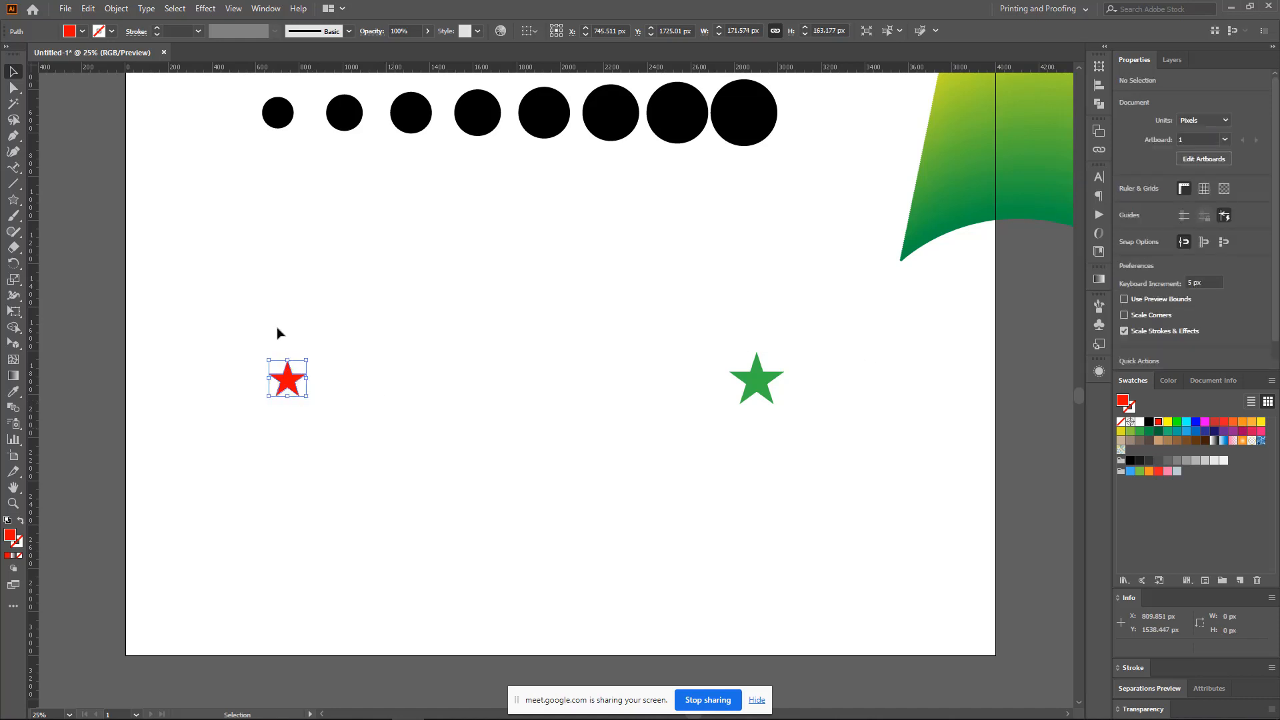
- Blend the small red star with the larger green star
{"action": "mouse_move", "coordinate": [248, 315]}
{"action": "left_mouse_down"}
{"action": "mouse_move", "coordinate": [847, 484]}
{"action": "mouse_move", "coordinate": [846, 470]}
{"action": "left_mouse_up"}
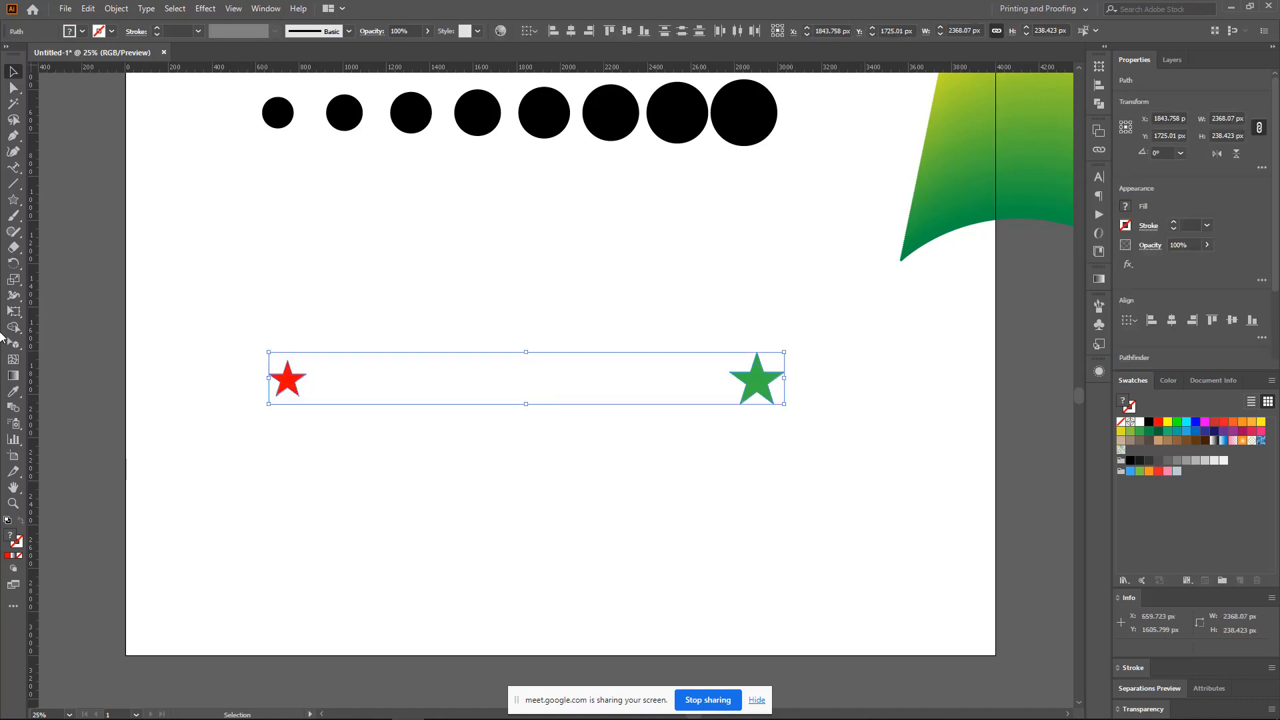
{"action": "left_click", "coordinate": [13, 408]}
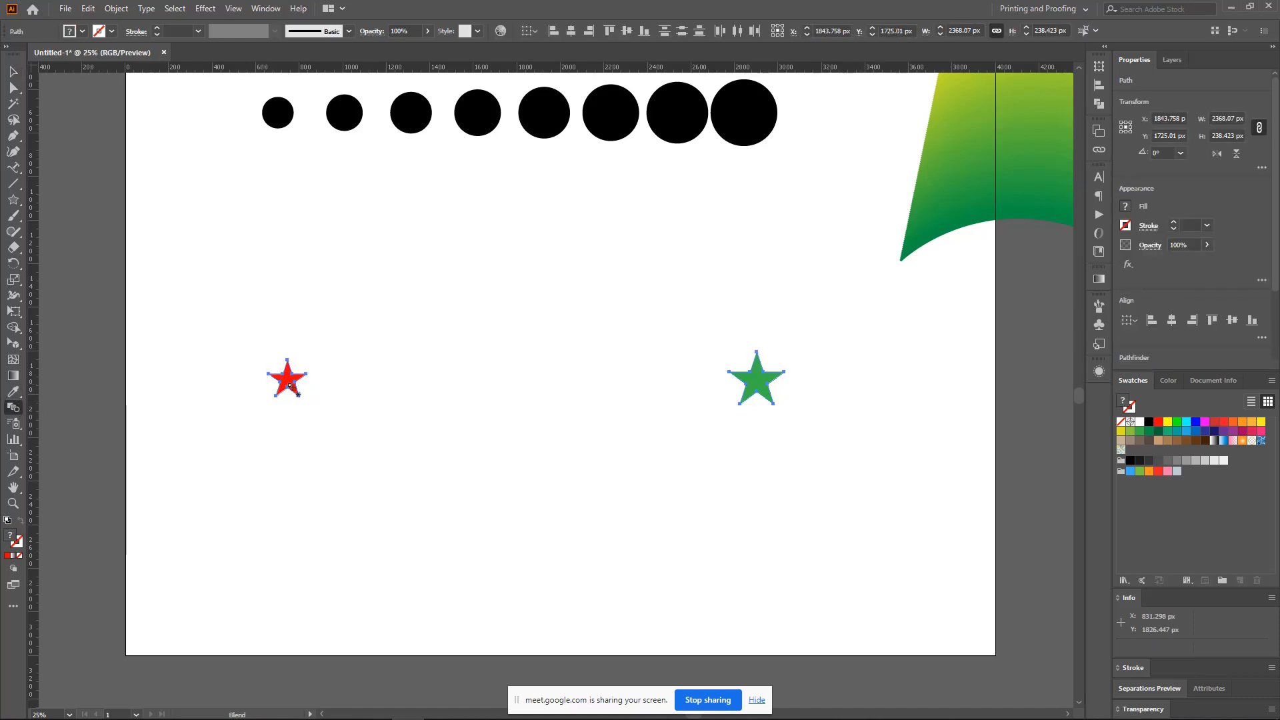
{"action": "left_click", "coordinate": [756, 387]}
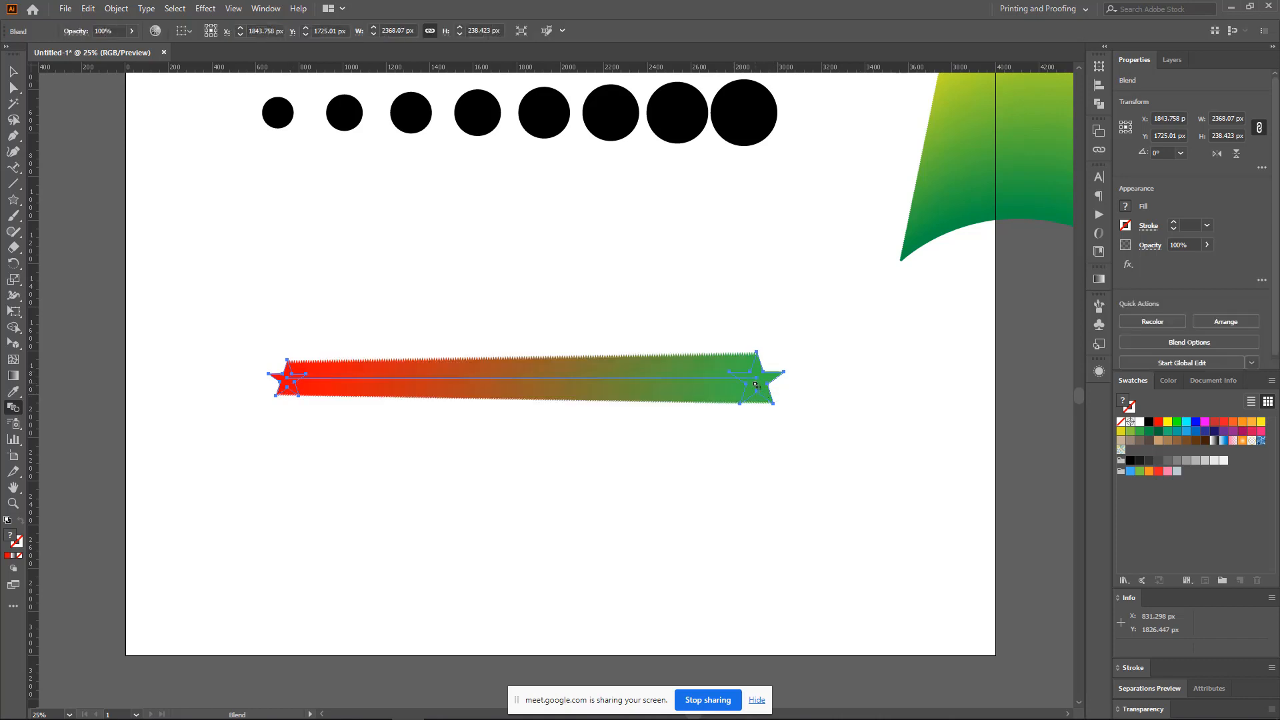
- Set the star blend's spacing to 10 specified steps and move the blend up closer to the row of circles
{"action": "double_click", "coordinate": [13, 408]}
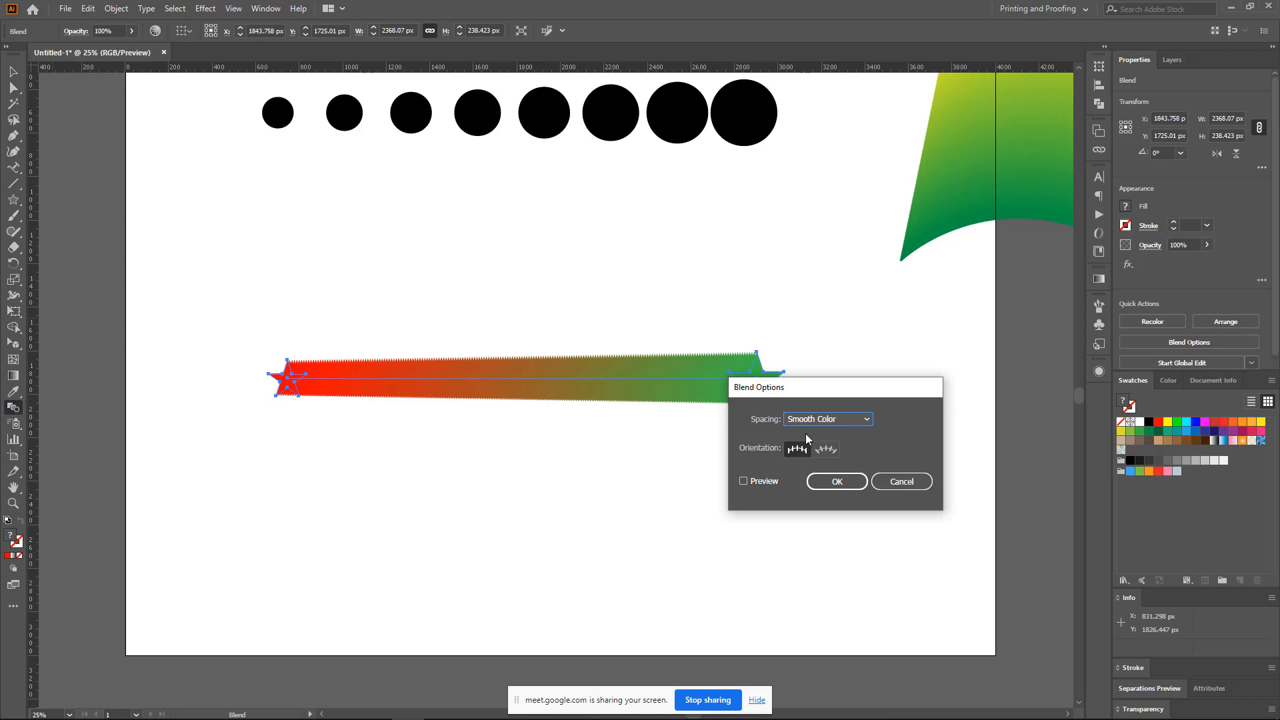
{"action": "left_click", "coordinate": [858, 418]}
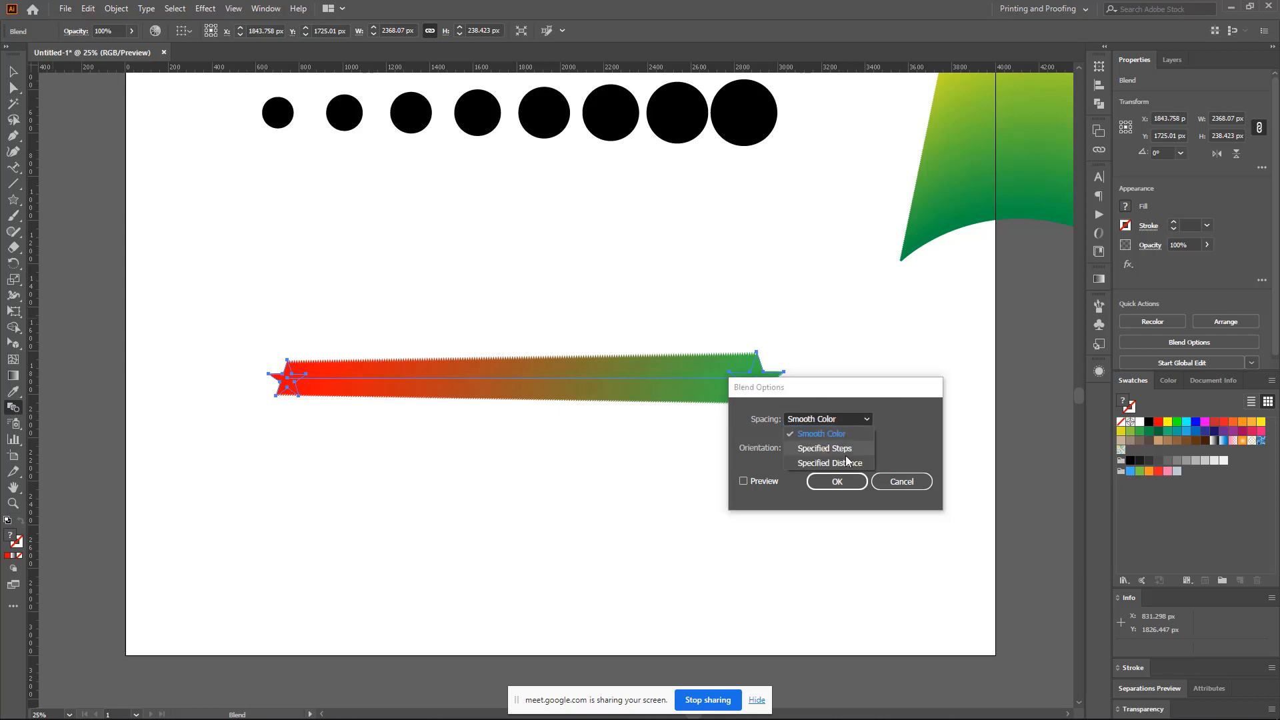
{"action": "left_click", "coordinate": [860, 450]}
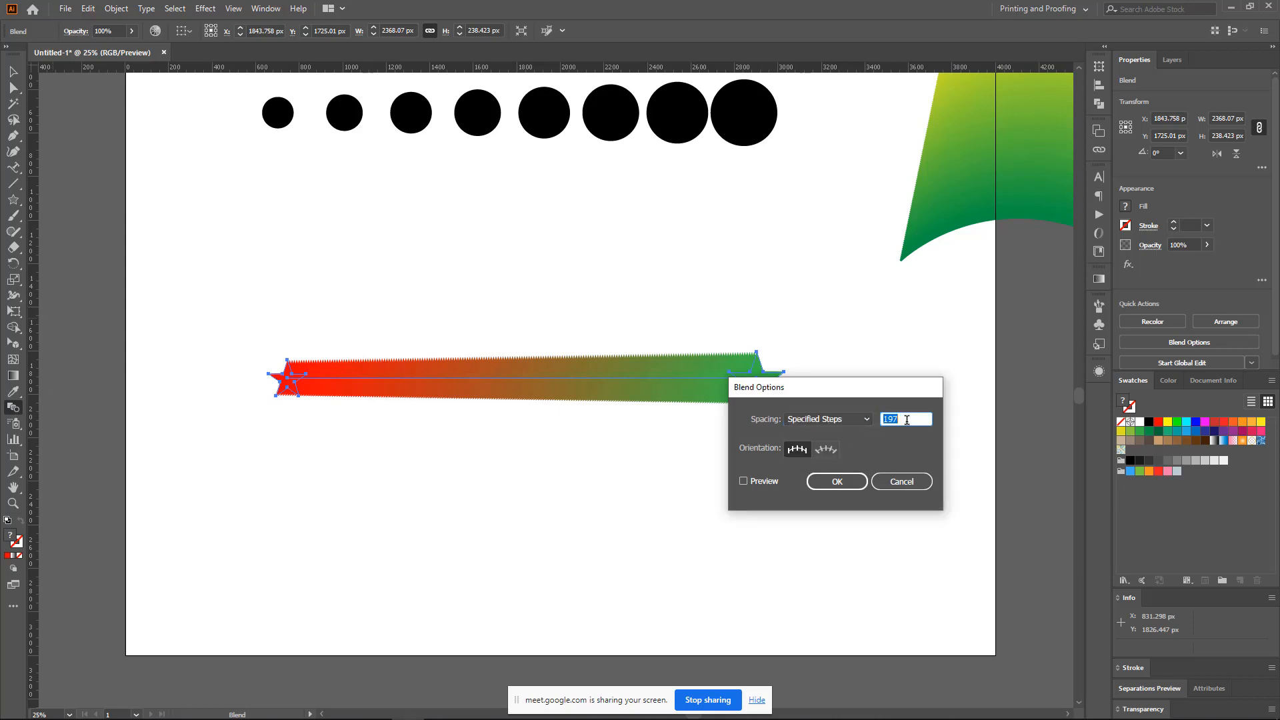
{"action": "left_click", "coordinate": [745, 481]}
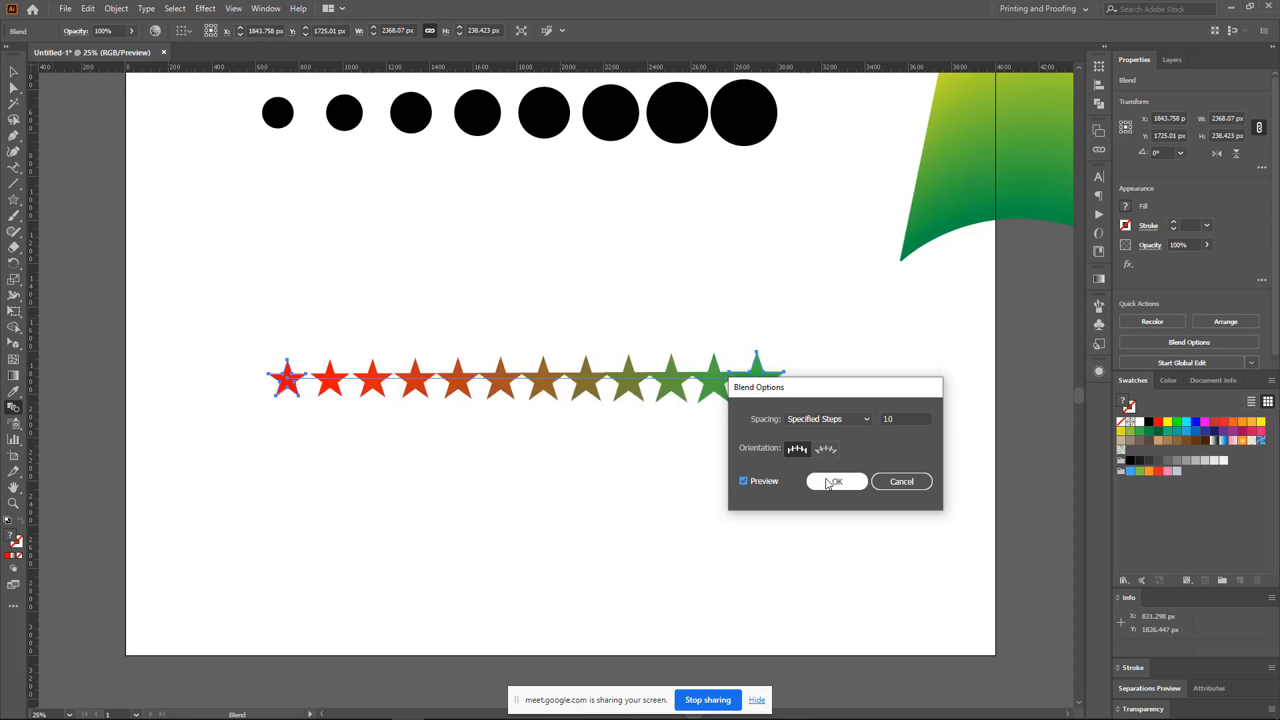
{"action": "left_click", "coordinate": [836, 482]}
{"action": "left_click", "coordinate": [13, 71]}
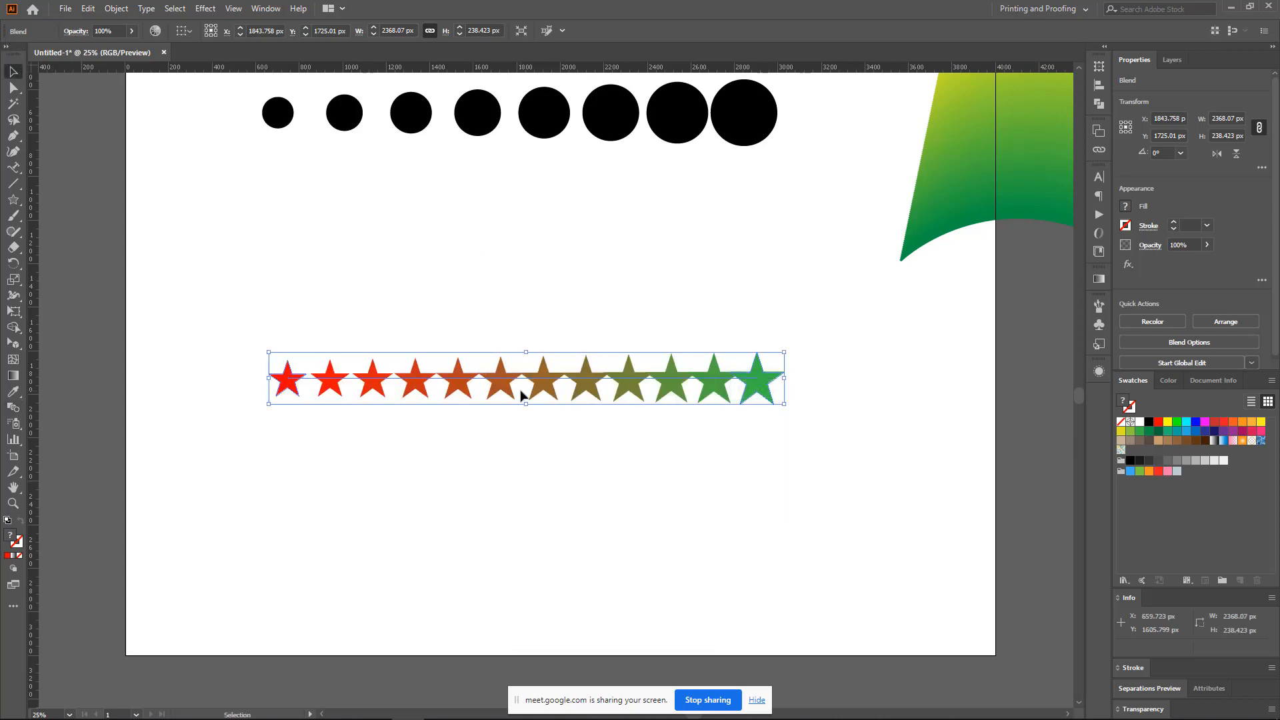
{"action": "left_click_drag", "start_coordinate": [504, 379], "coordinate": [498, 268]}
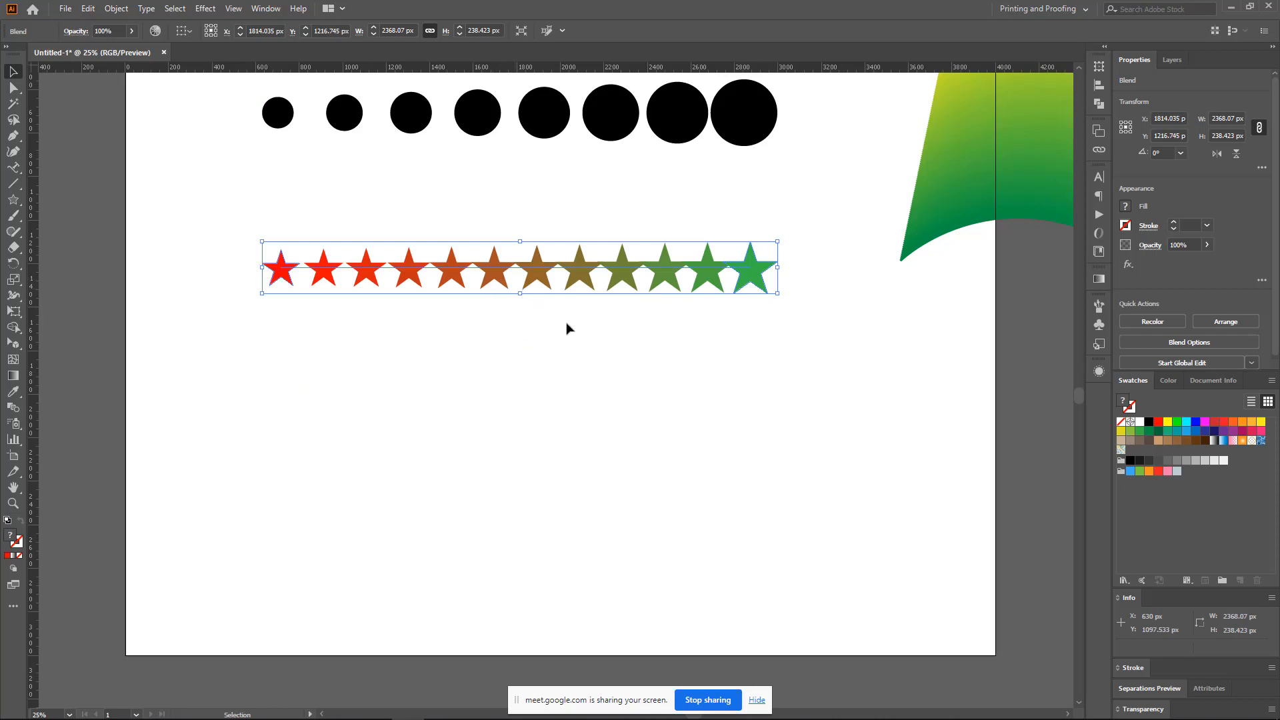
- Draw a circle about 1029 px in diameter in the empty area below the row of stars
{"action": "left_click", "coordinate": [14, 203]}
{"action": "left_click_drag", "start_coordinate": [15, 210], "coordinate": [74, 233]}
{"action": "left_click_drag", "start_coordinate": [553, 481], "coordinate": [662, 563]}
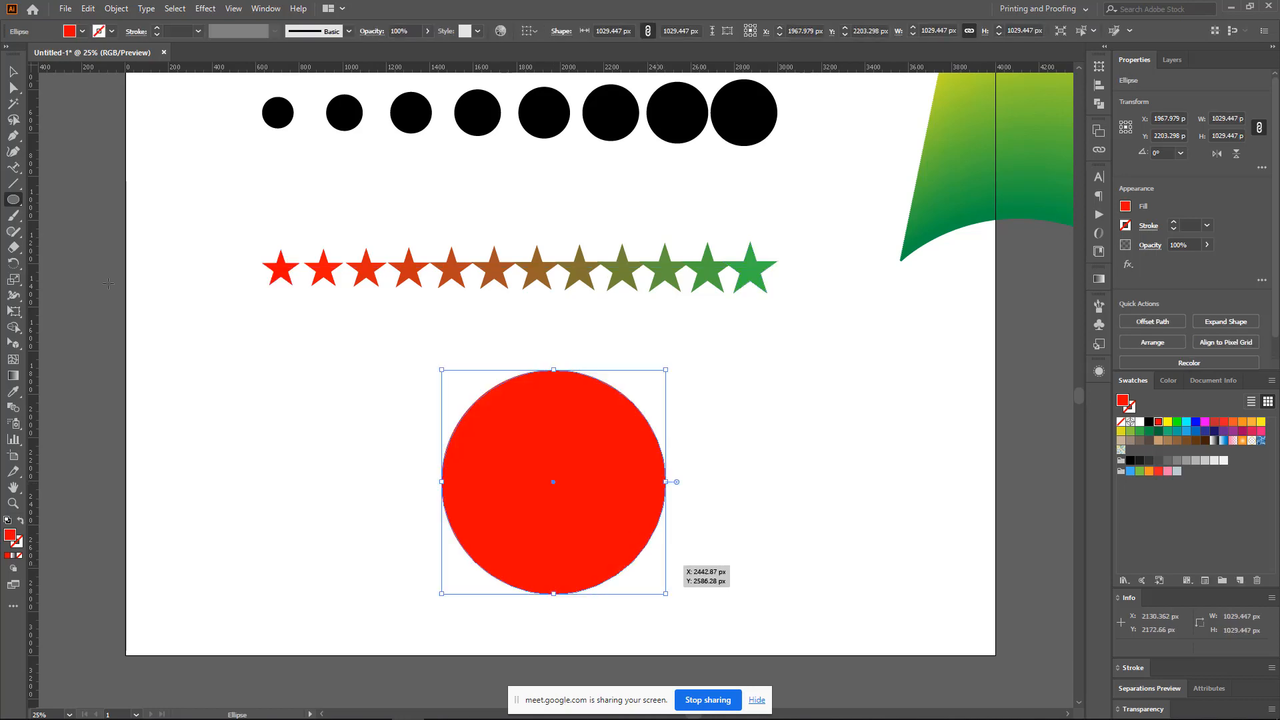
- Remove the large circle's fill, give it a 7 pt green stroke, and deselect it
{"action": "left_click", "coordinate": [19, 557]}
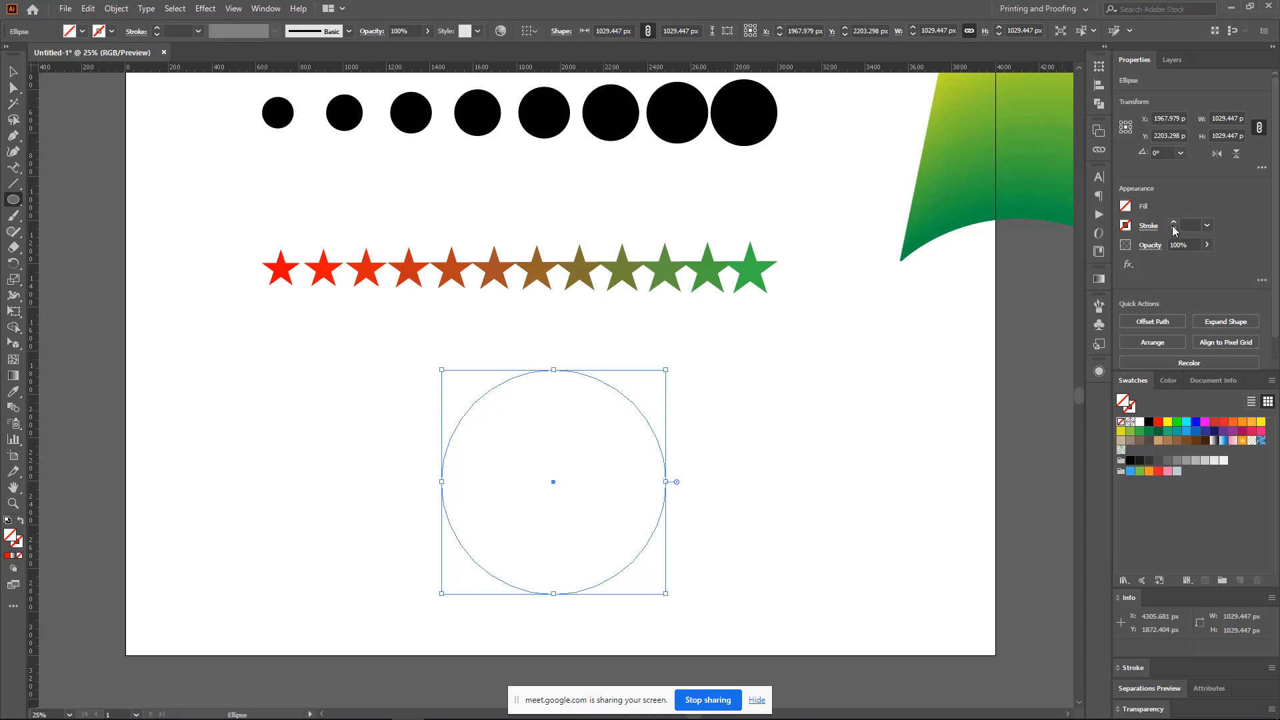
{"action": "left_click", "coordinate": [1174, 223]}
{"action": "left_click", "coordinate": [1174, 223]}
{"action": "left_click", "coordinate": [1174, 222]}
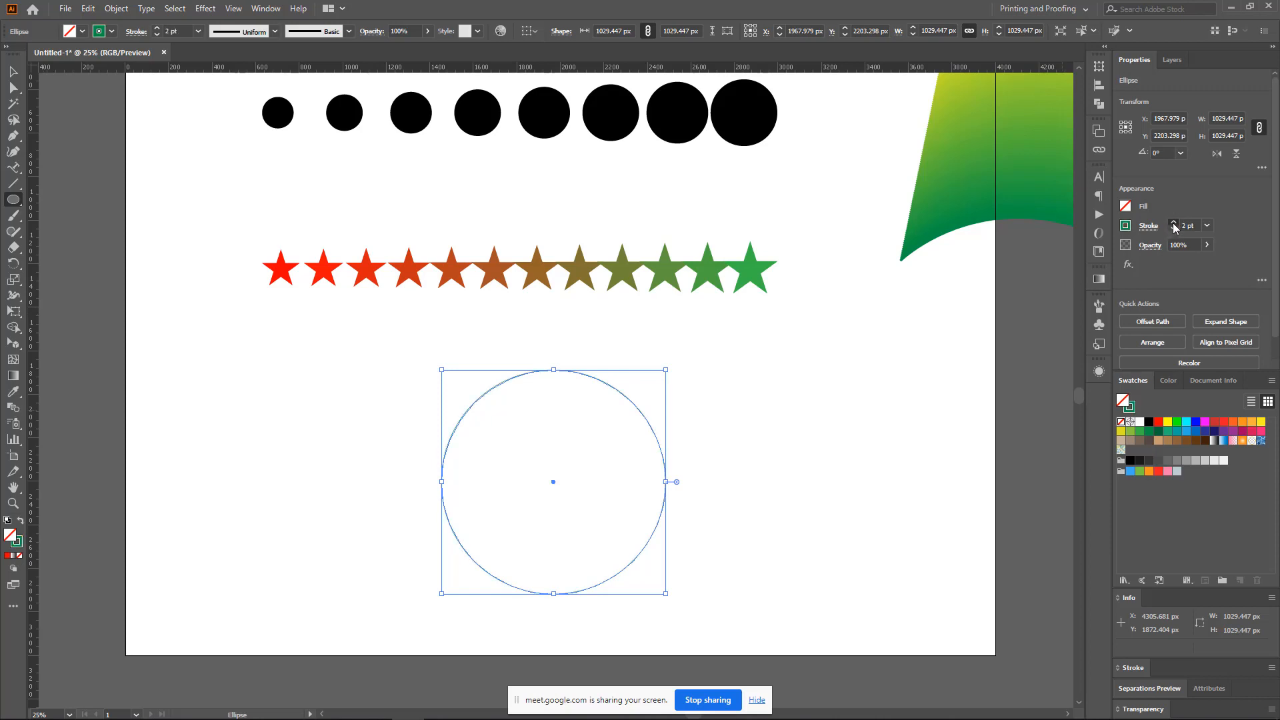
{"action": "left_click", "coordinate": [1174, 223]}
{"action": "left_click", "coordinate": [1174, 223]}
{"action": "left_click", "coordinate": [1174, 222]}
{"action": "left_click", "coordinate": [1174, 222]}
{"action": "left_click", "coordinate": [14, 69]}
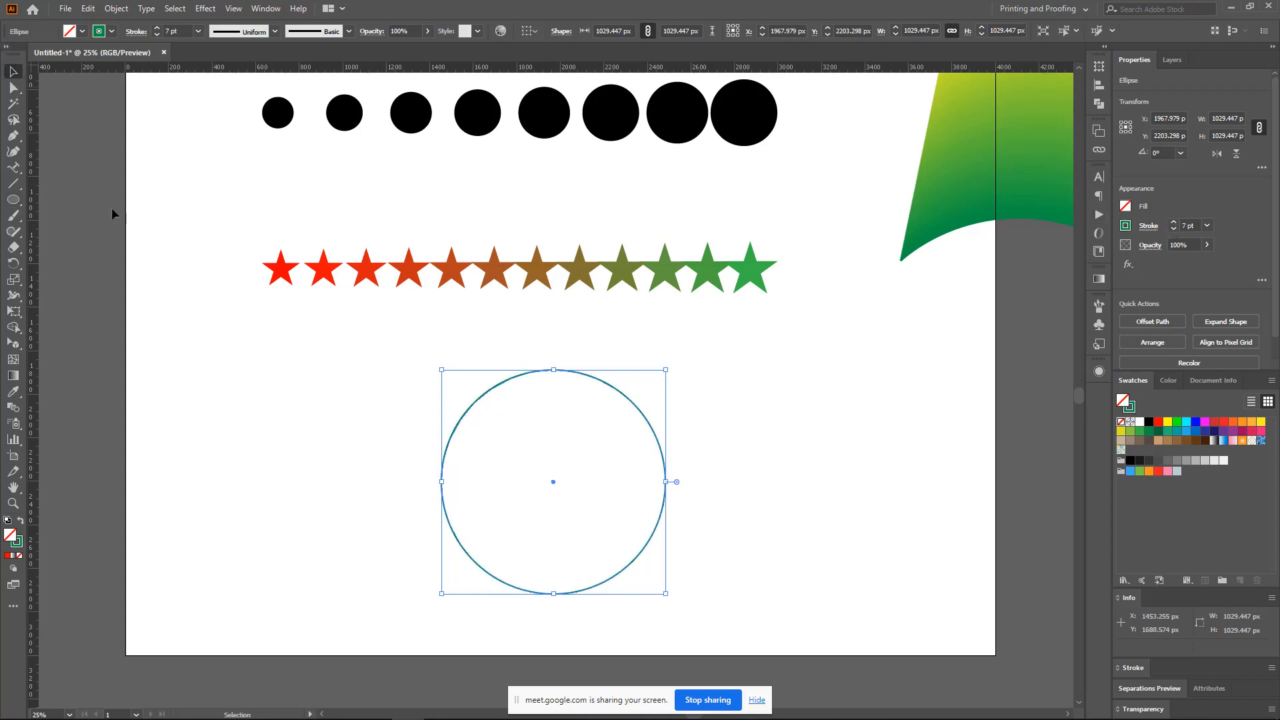
{"action": "left_click", "coordinate": [634, 434]}
- Delete the upper-right quarter segment of the large green circle with the Direct Selection tool
{"action": "scroll", "coordinate": [640, 437], "scroll_direction": "up", "scroll_amount": 1}
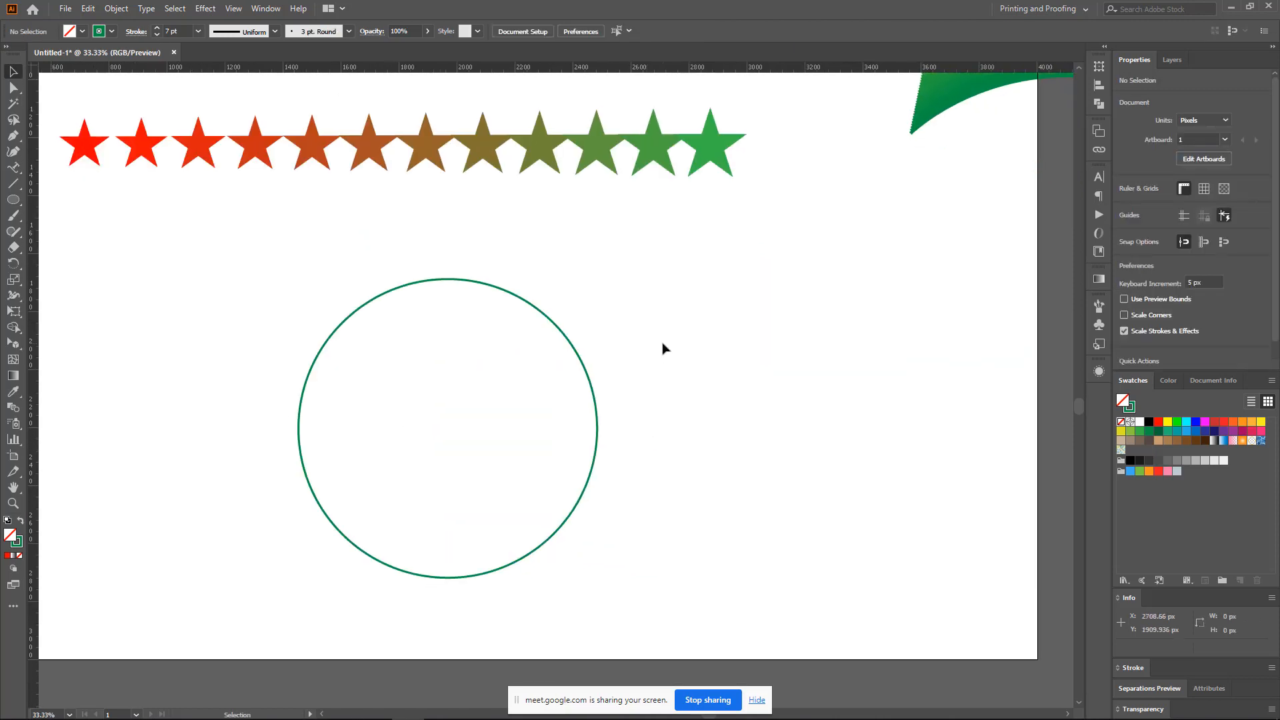
{"action": "left_click", "coordinate": [13, 87]}
{"action": "left_click_drag", "start_coordinate": [627, 287], "coordinate": [517, 388]}
{"action": "key", "text": "Delete"}
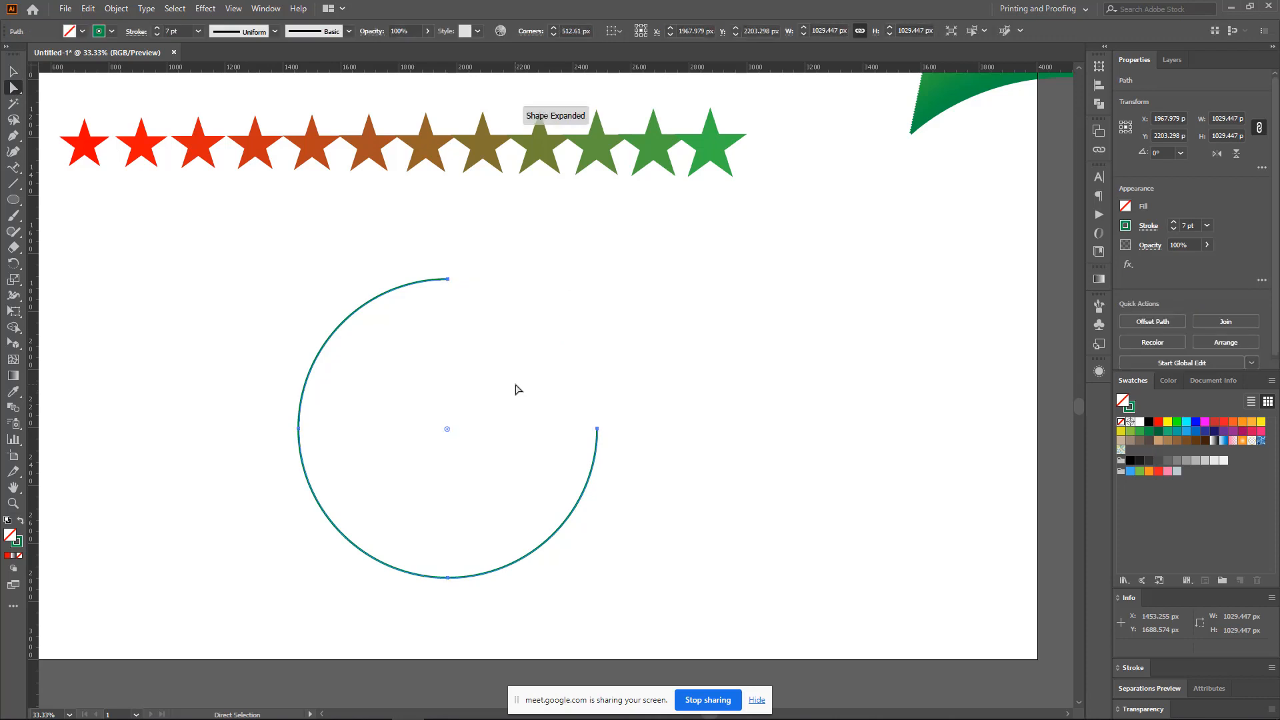
- Try deleting the lower-right quarter segment of the open circle, and undo the deletion
{"action": "scroll", "coordinate": [652, 349], "scroll_direction": "up", "scroll_amount": 1}
{"action": "scroll", "coordinate": [625, 277], "scroll_direction": "down", "scroll_amount": 3}
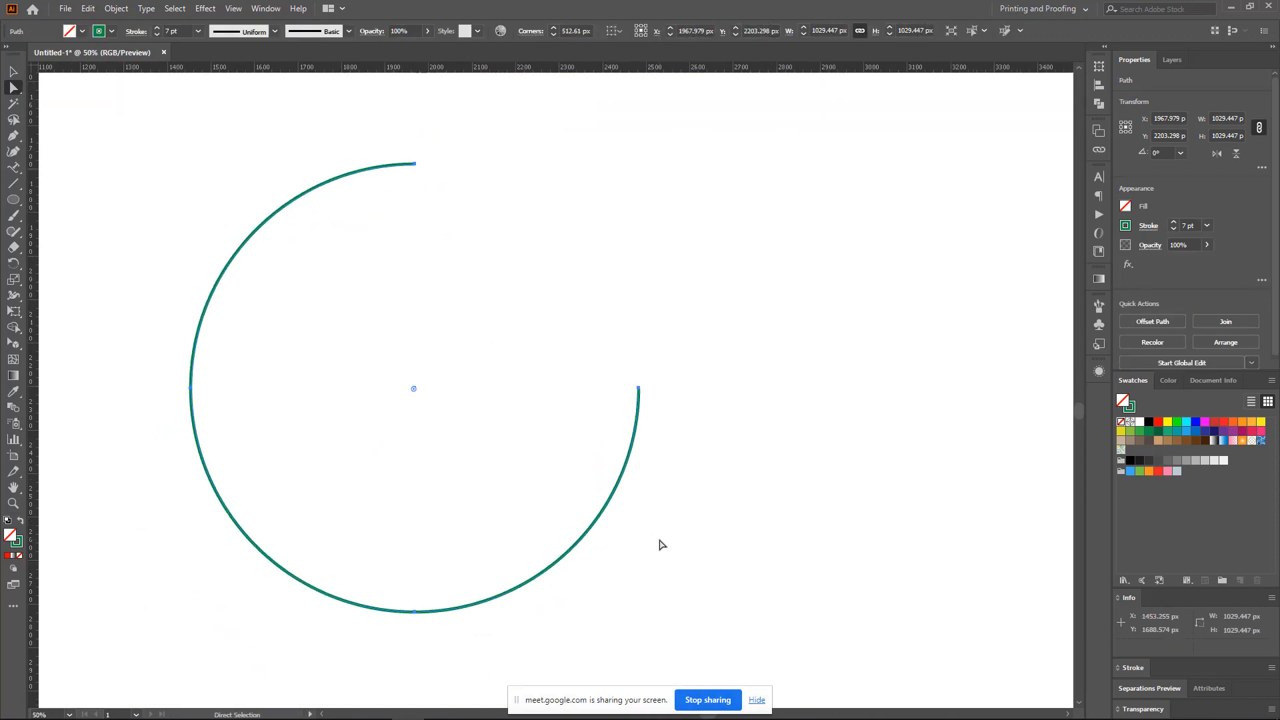
{"action": "left_click_drag", "start_coordinate": [617, 586], "coordinate": [572, 464]}
{"action": "key", "text": "Delete"}
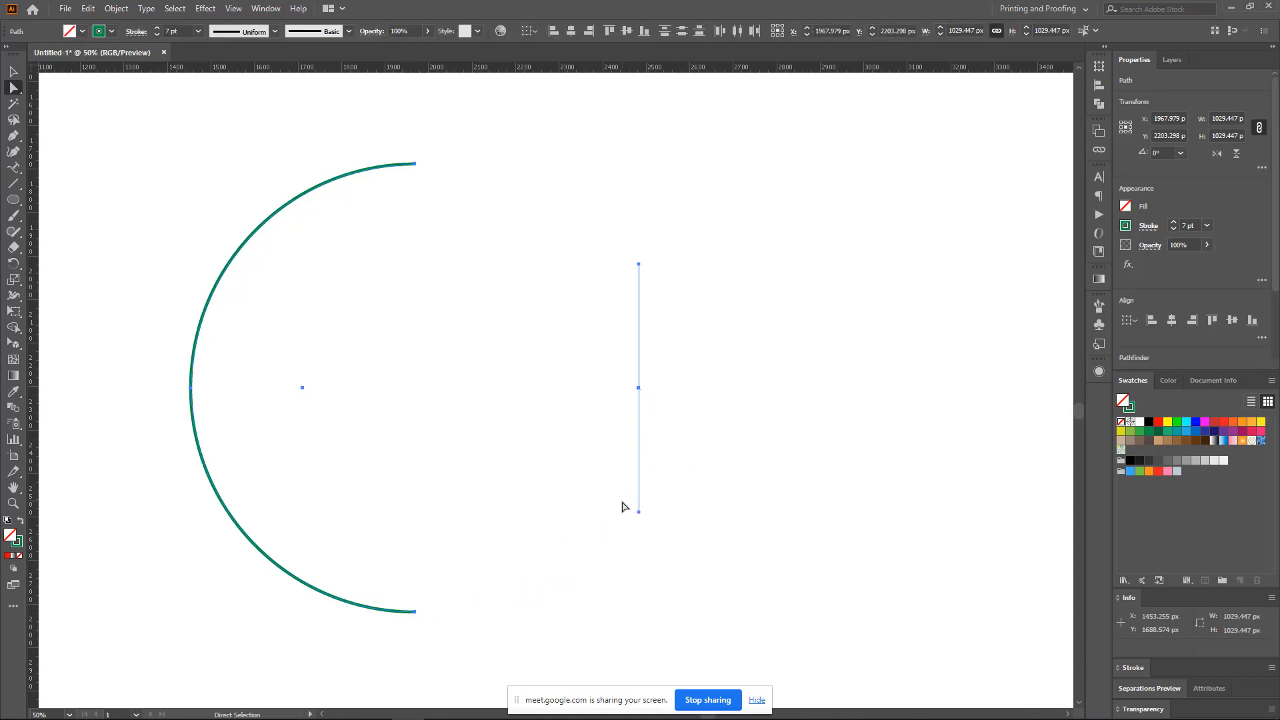
{"action": "key", "text": "ctrl+z"}
{"action": "key", "text": "ctrl+z"}
{"action": "left_click", "coordinate": [765, 427]}
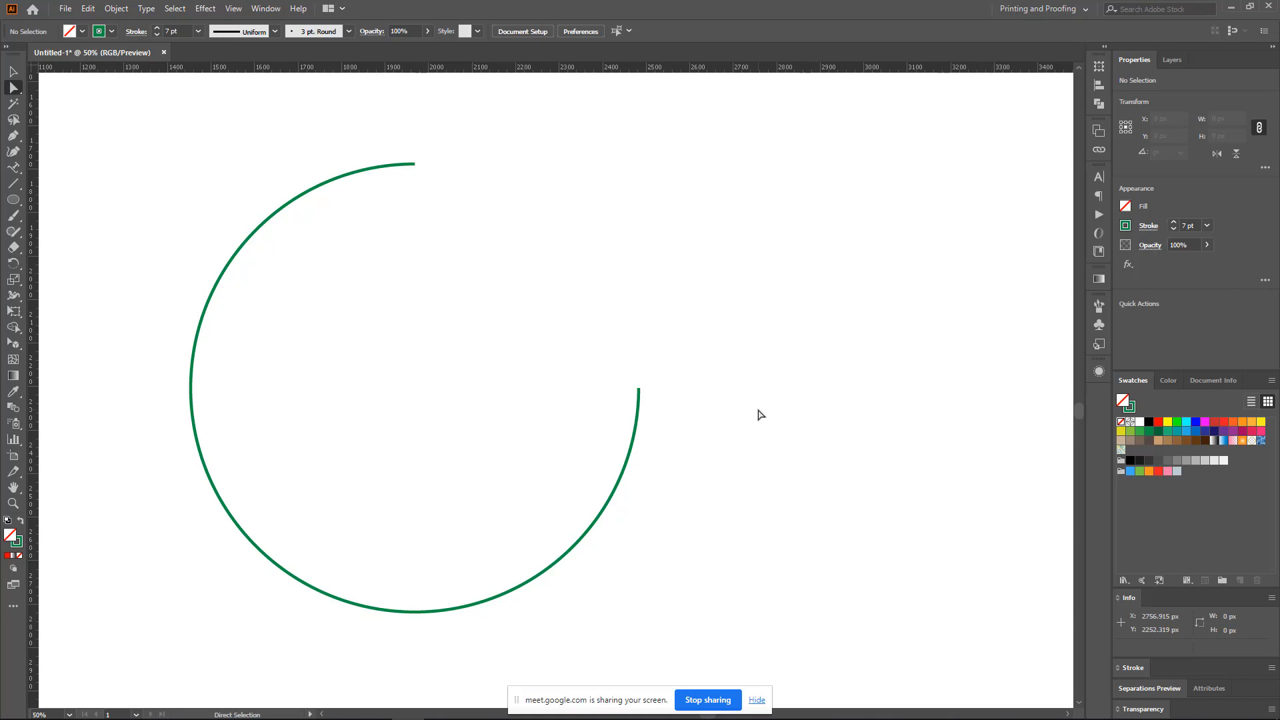
{"action": "left_click", "coordinate": [20, 142]}
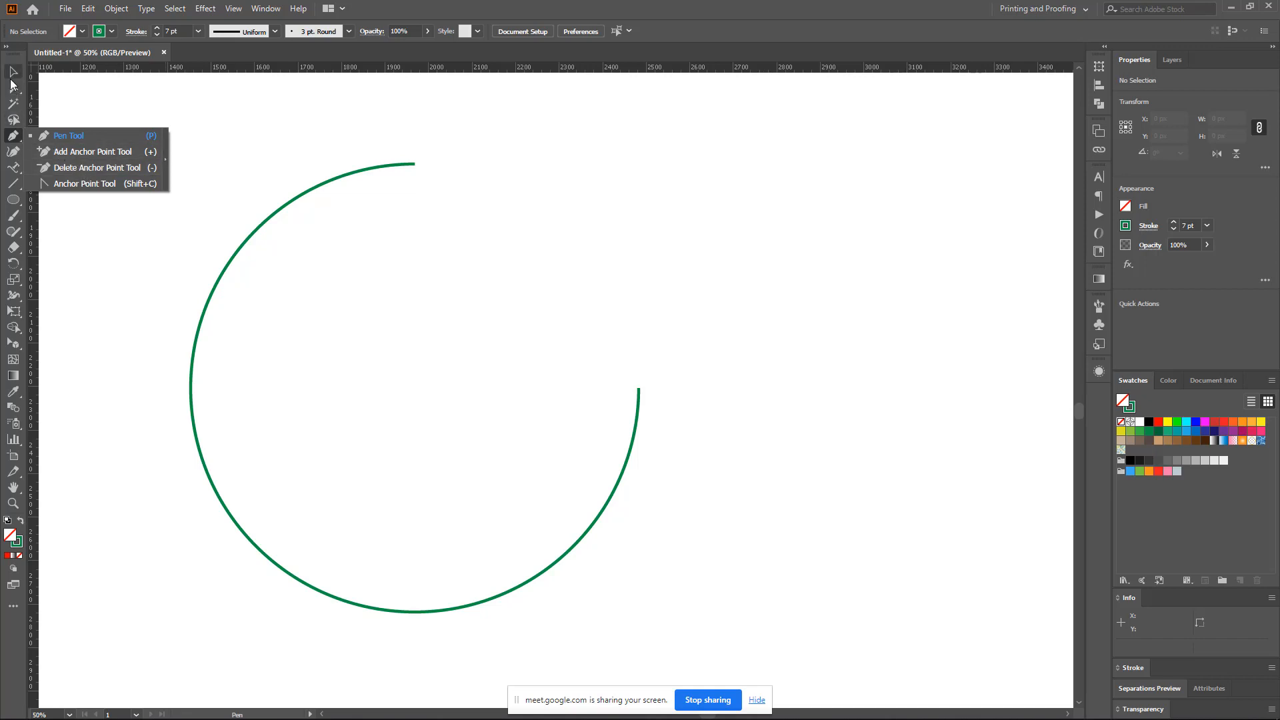
{"action": "left_click", "coordinate": [19, 140]}
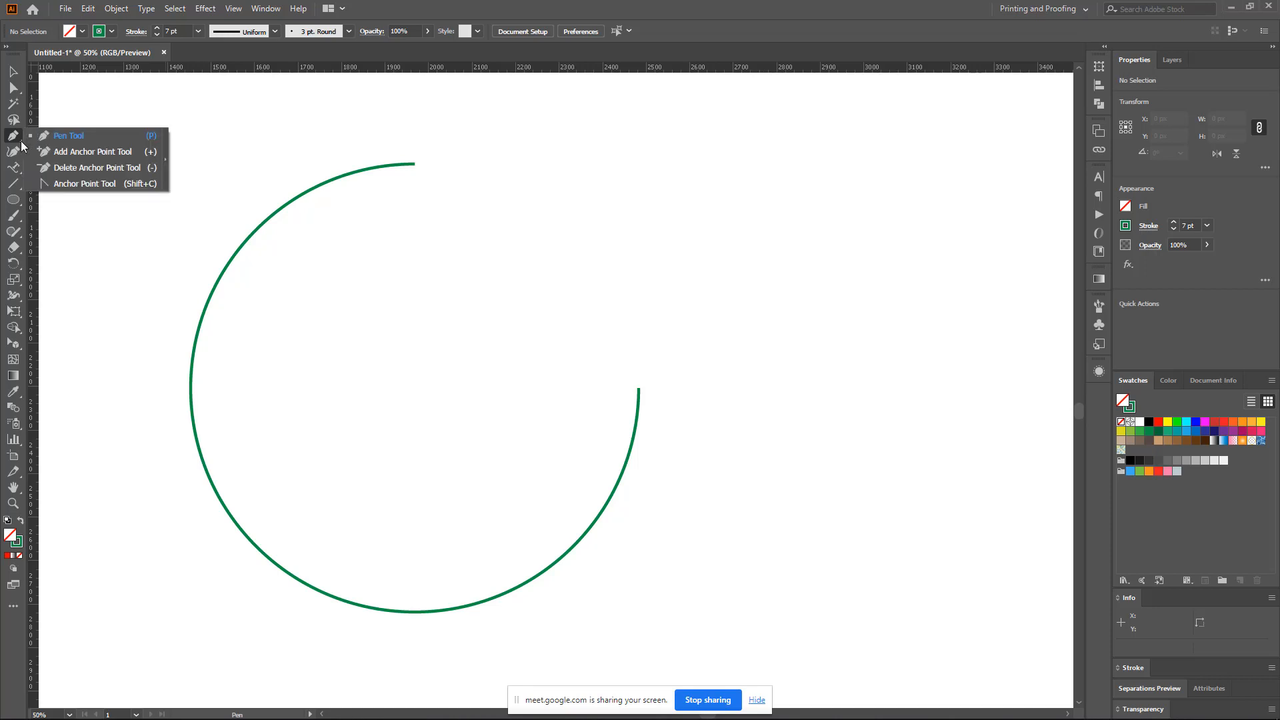
{"action": "left_click", "coordinate": [59, 155]}
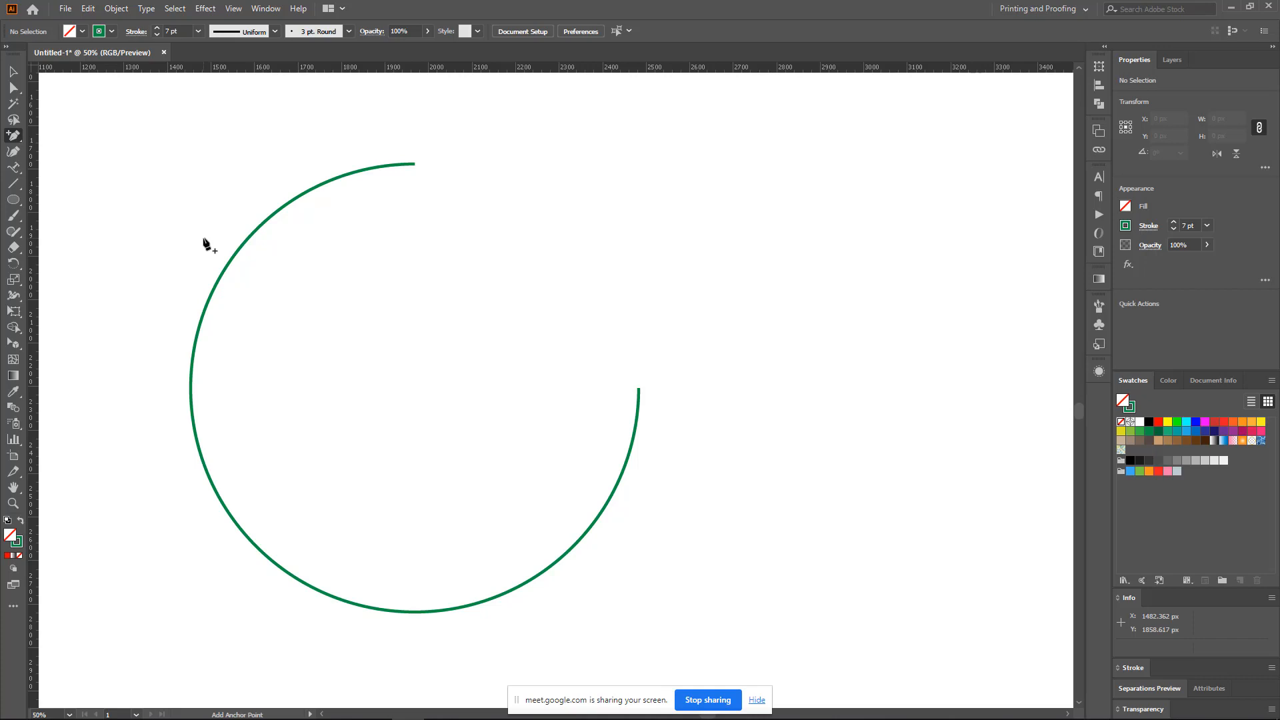
{"action": "left_click", "coordinate": [14, 135]}
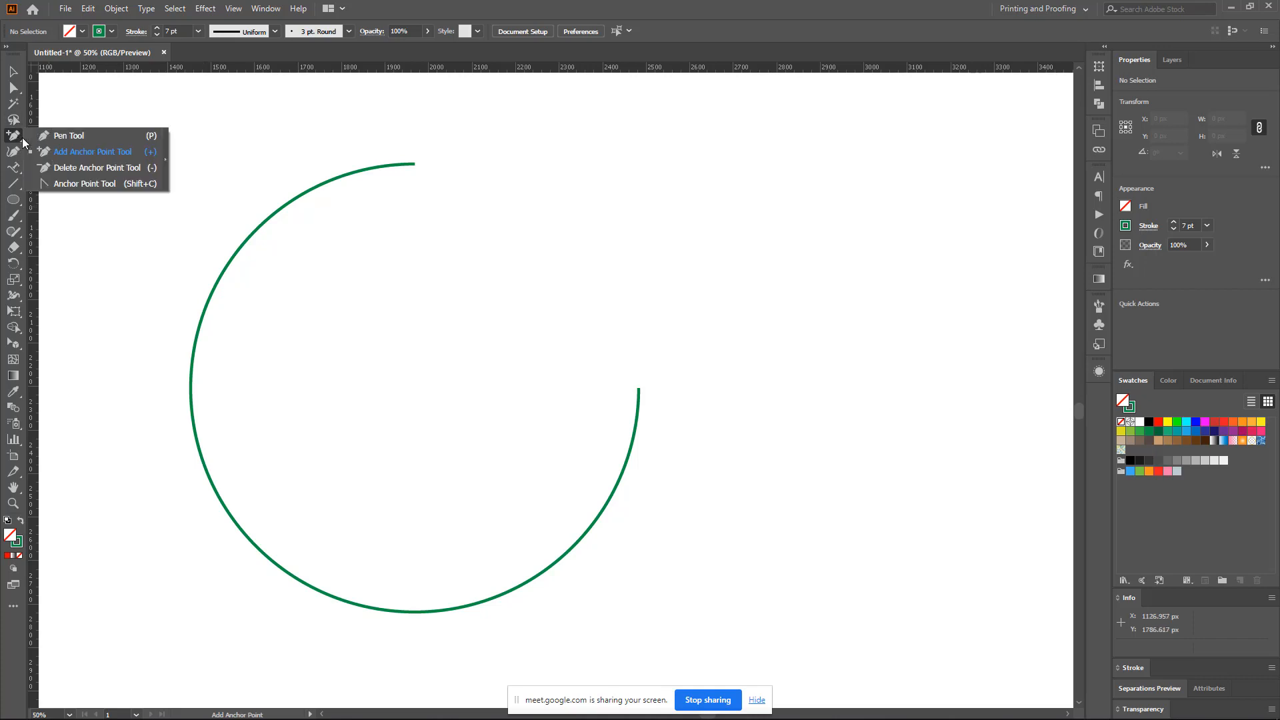
{"action": "left_click", "coordinate": [58, 170]}
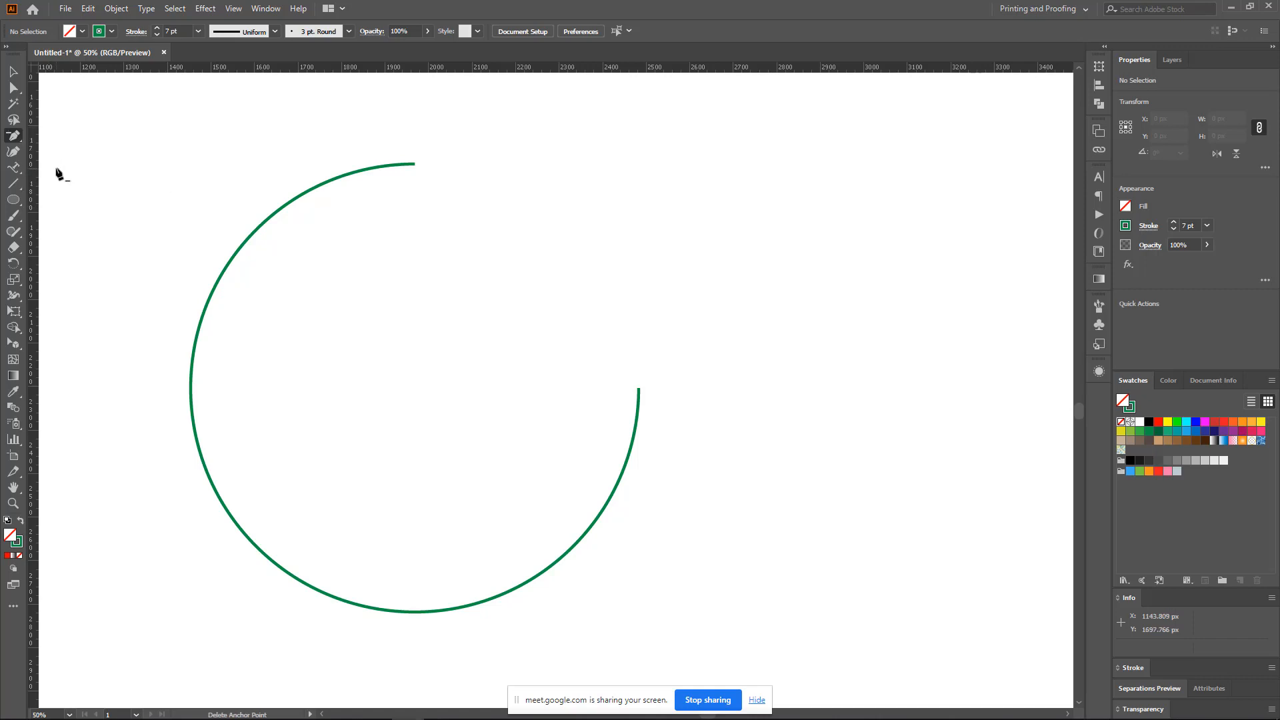
- Add an anchor point midway along the open circle's lower-right quarter arc and deselect the path
{"action": "left_click", "coordinate": [19, 138]}
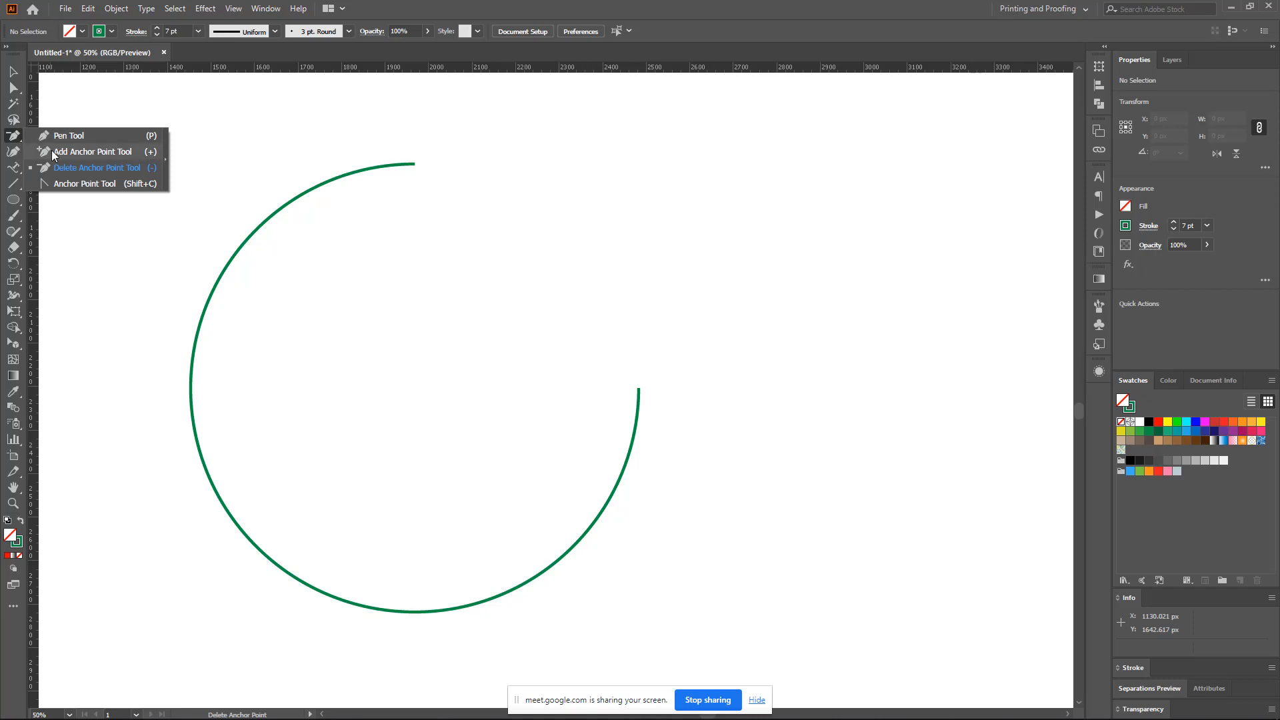
{"action": "left_click", "coordinate": [52, 151]}
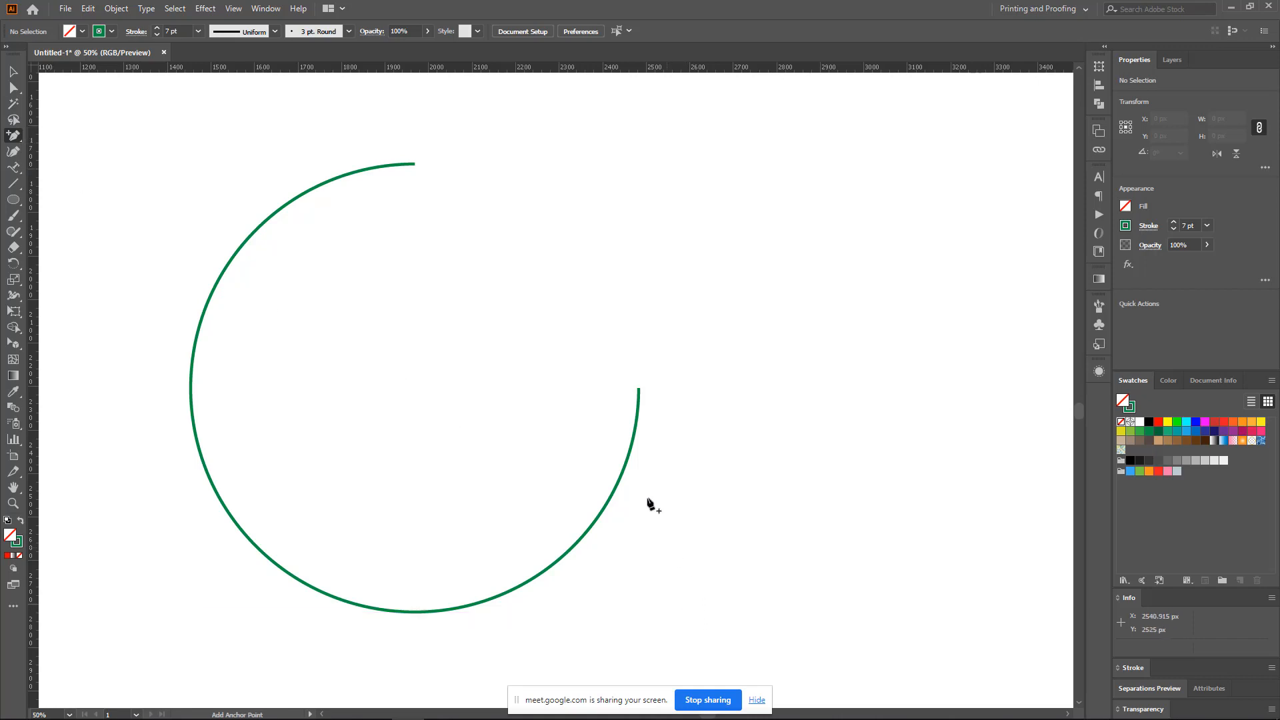
{"action": "left_click", "coordinate": [578, 542]}
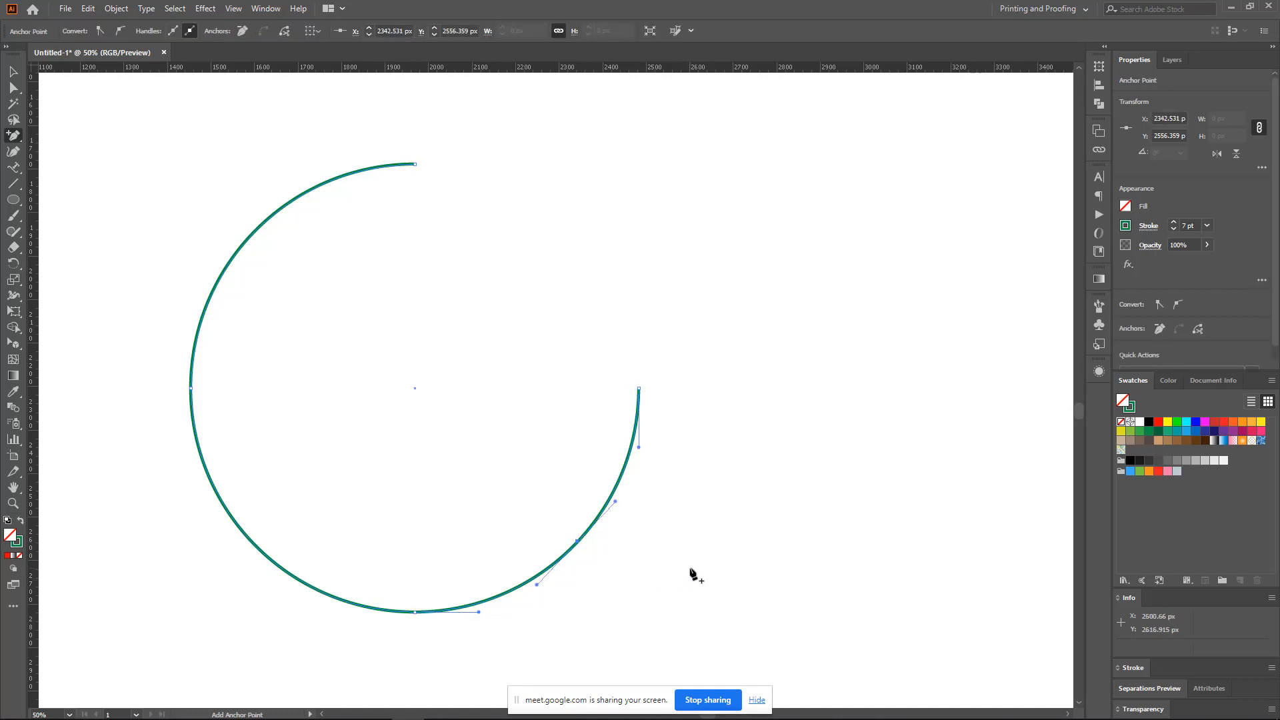
{"action": "key", "text": "v"}
{"action": "left_click", "coordinate": [622, 297]}
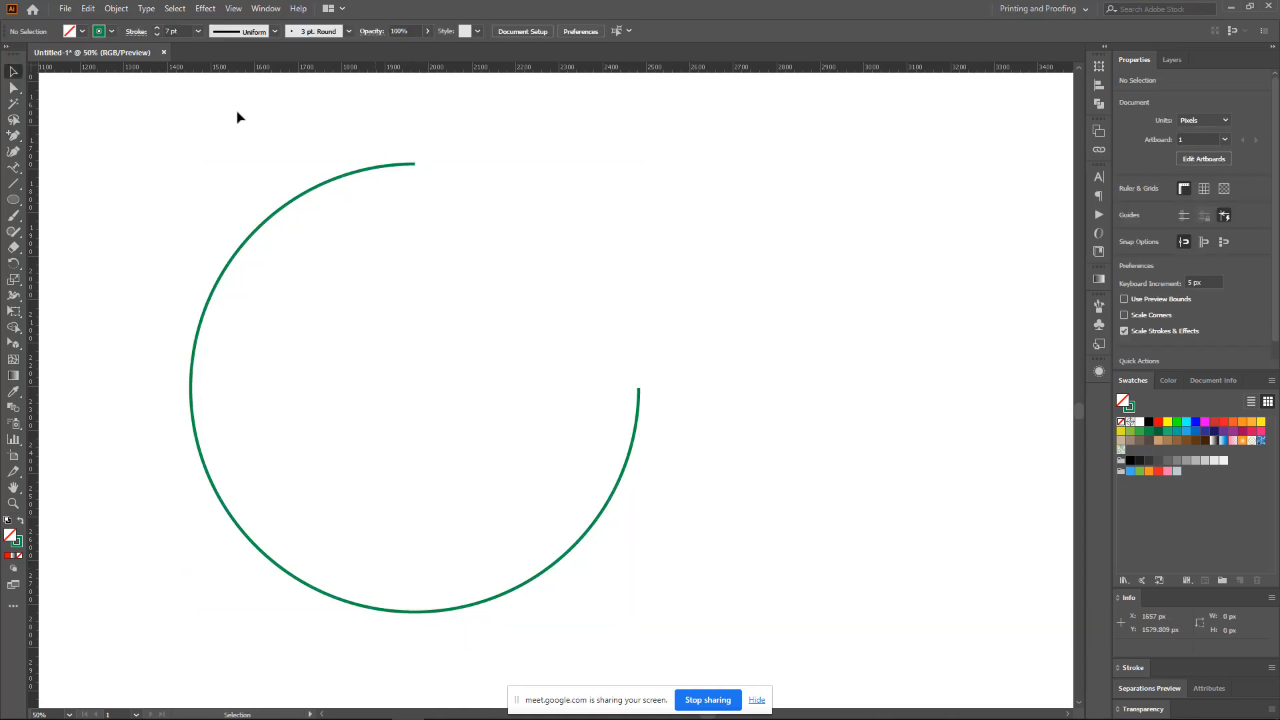
- Select the whole open circle with Direct Selection to examine its anchor points, including the added one, and deselect it
{"action": "left_click", "coordinate": [15, 88]}
{"action": "left_click_drag", "start_coordinate": [216, 104], "coordinate": [782, 633]}
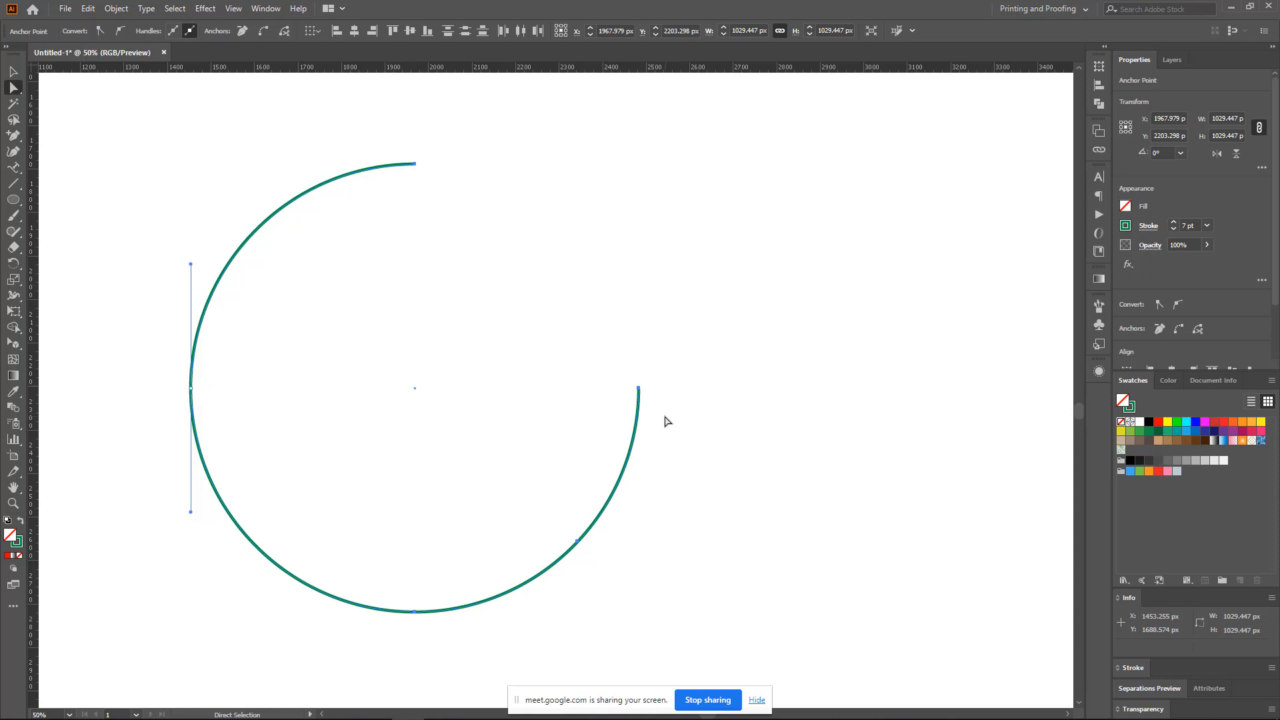
{"action": "left_click", "coordinate": [578, 544]}
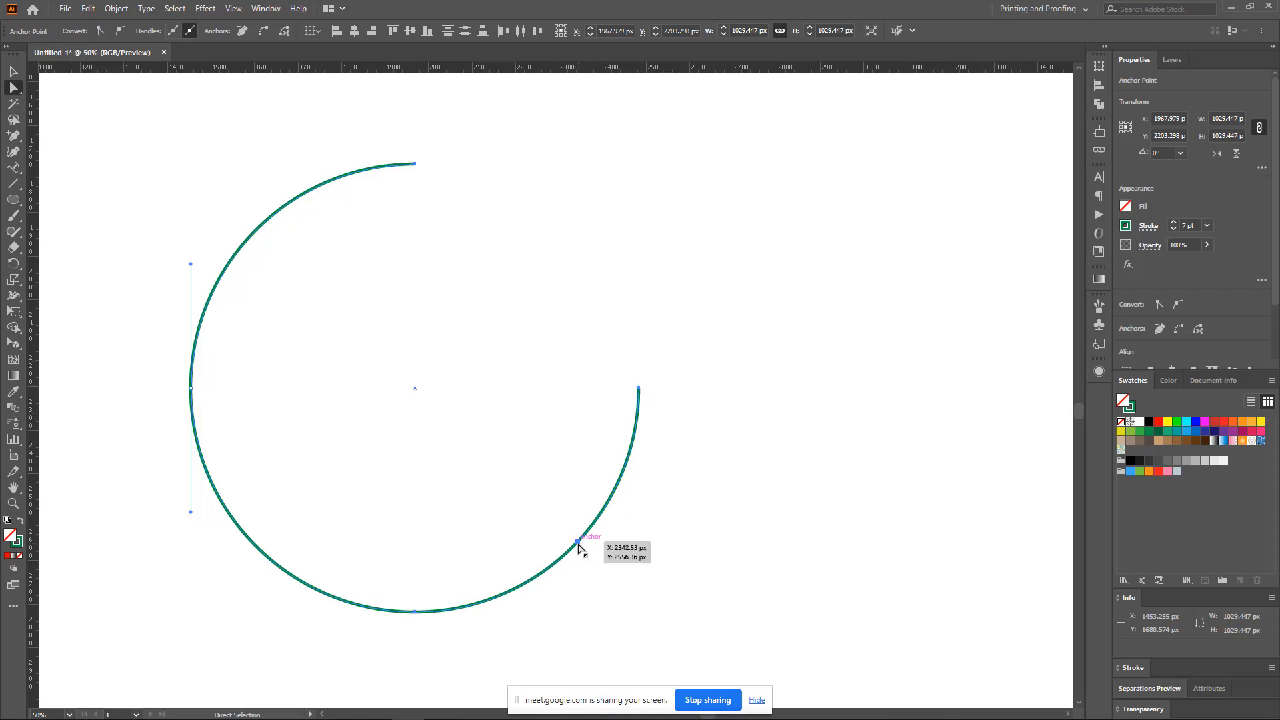
{"action": "left_click", "coordinate": [13, 72]}
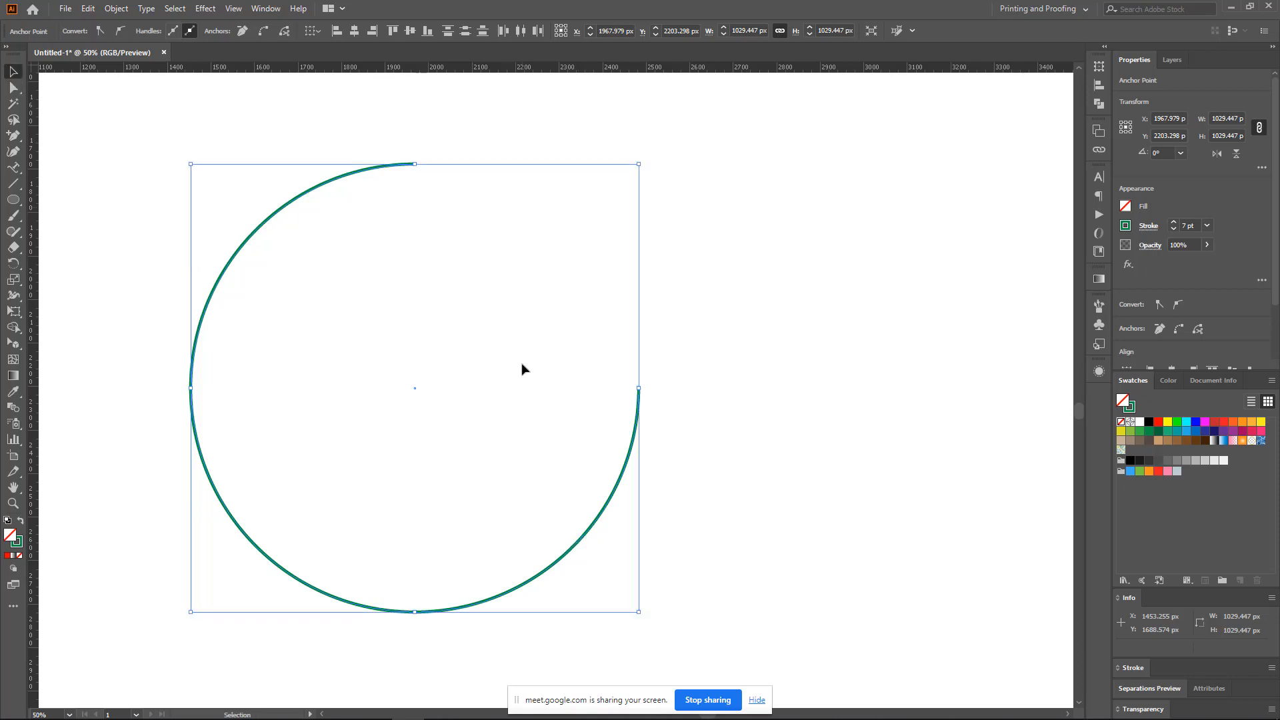
{"action": "left_click", "coordinate": [468, 344]}
{"action": "left_click", "coordinate": [13, 88]}
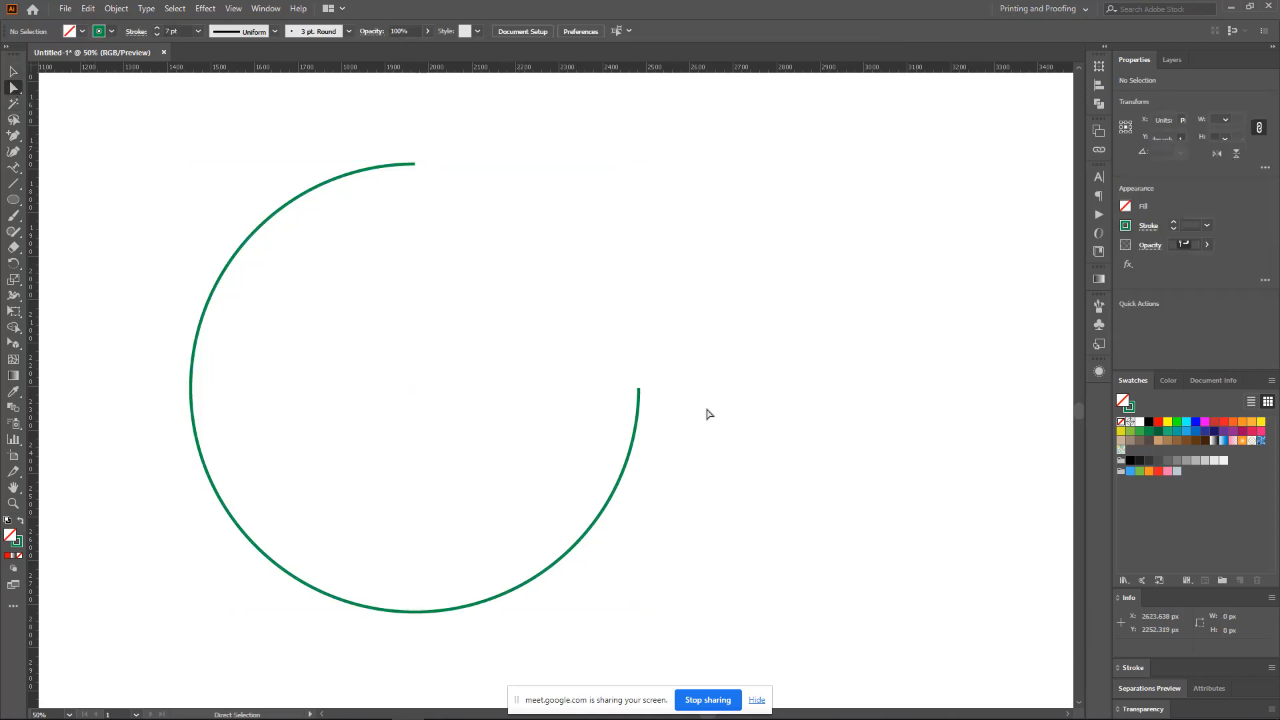
- Delete the upper half of the open circle's lower-right quarter arc by removing its end anchor point, and deselect the path
{"action": "left_click_drag", "start_coordinate": [607, 379], "coordinate": [754, 442]}
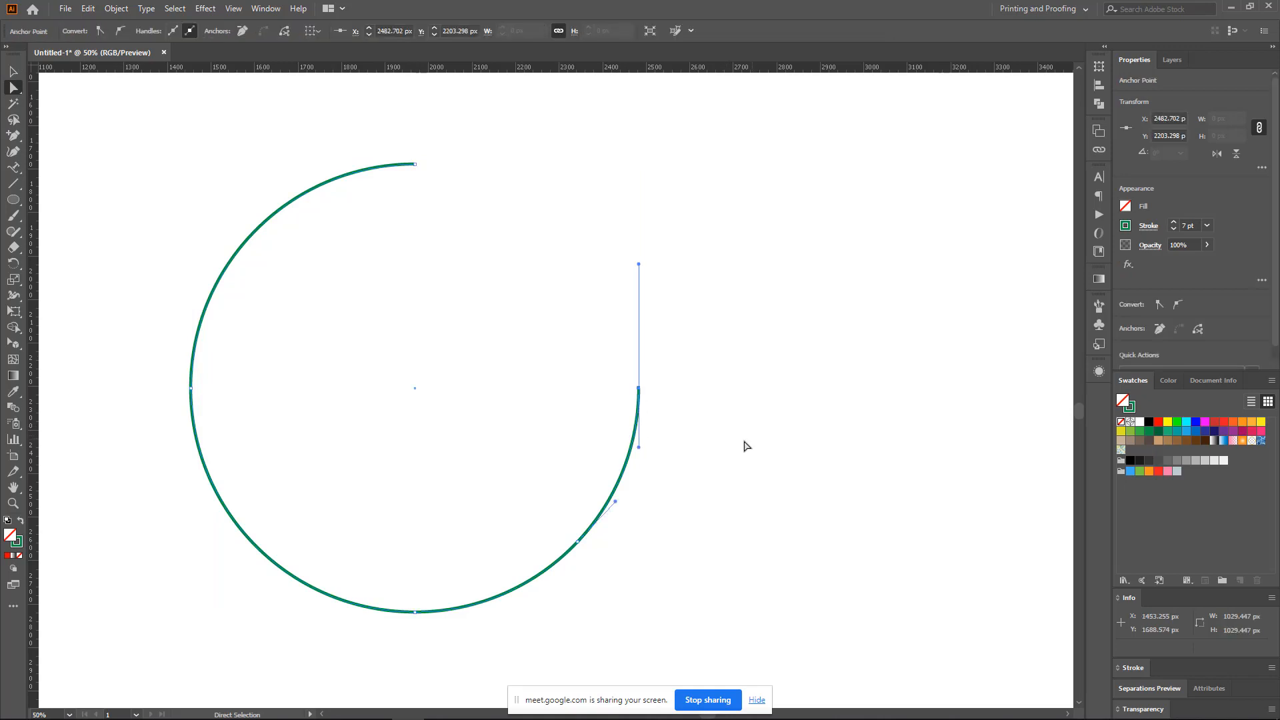
{"action": "key", "text": "Delete"}
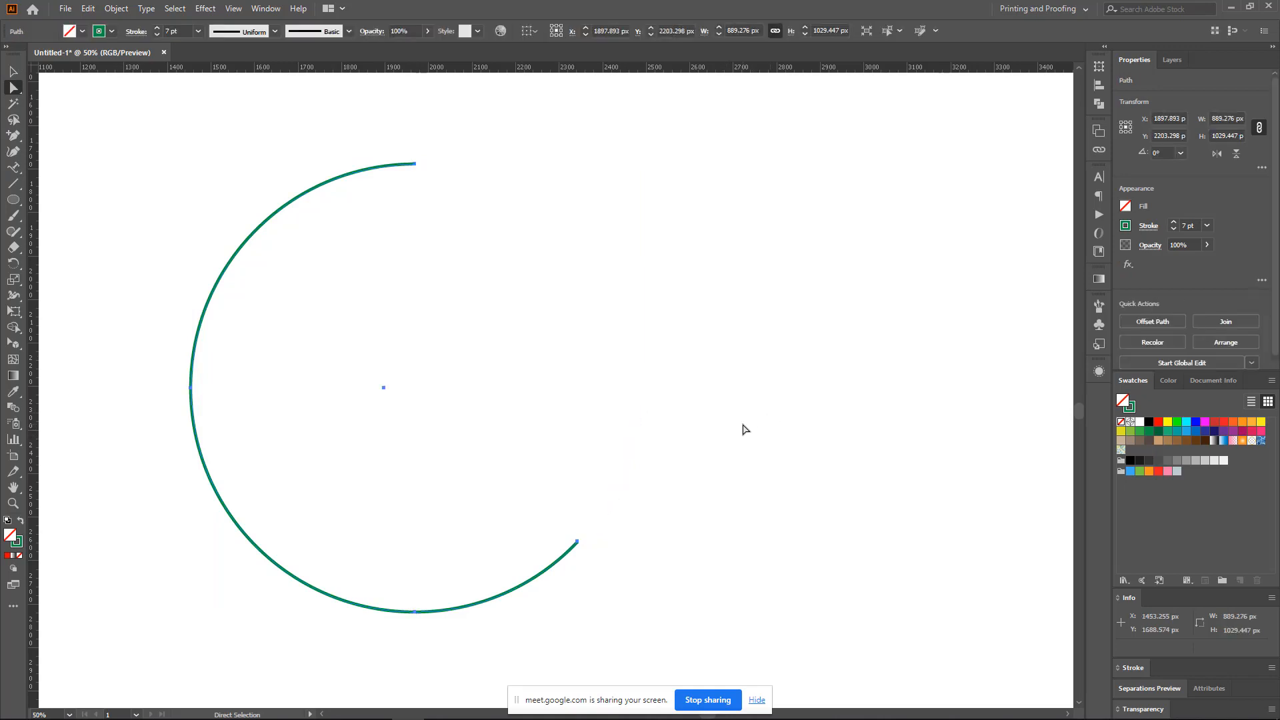
{"action": "left_click", "coordinate": [14, 73]}
{"action": "left_click", "coordinate": [698, 445]}
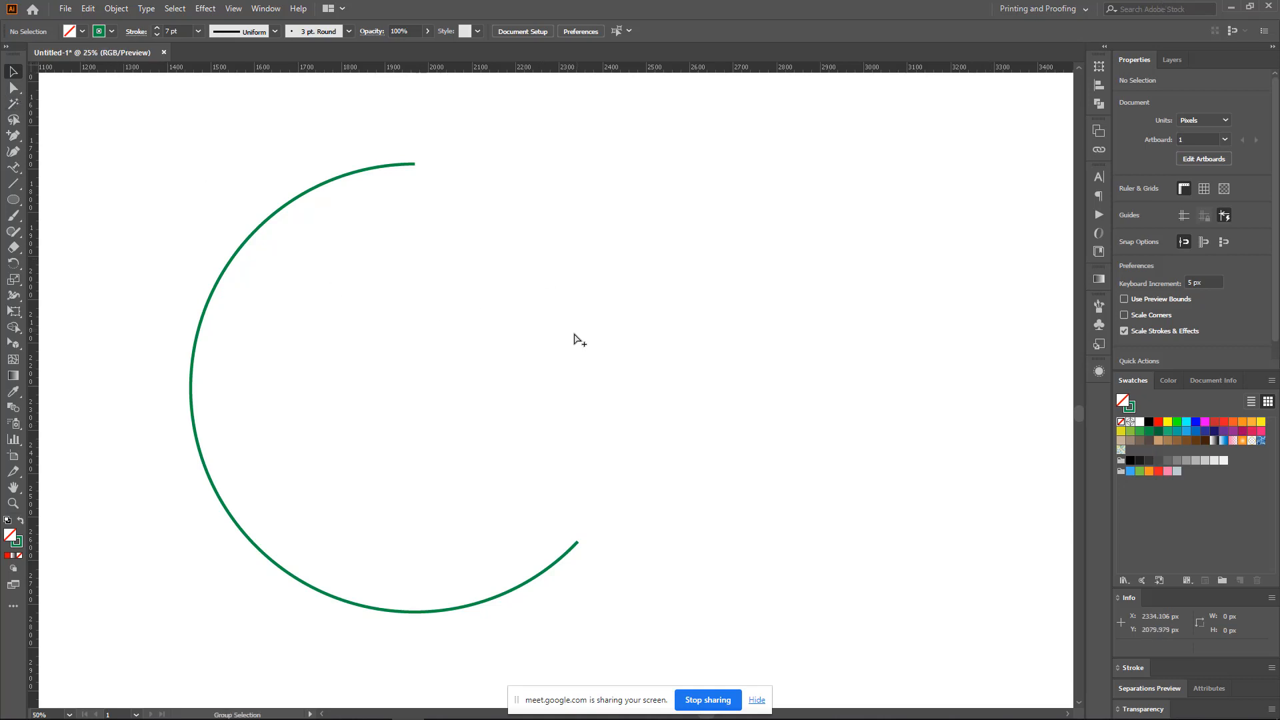
- Move the open circle slightly up and left below the star row and make it the star blend's replacement spine
{"action": "scroll", "coordinate": [574, 337], "scroll_direction": "down", "scroll_amount": 2}
{"action": "scroll", "coordinate": [477, 357], "scroll_direction": "up", "scroll_amount": 3}
{"action": "scroll", "coordinate": [486, 335], "scroll_direction": "up", "scroll_amount": 1}
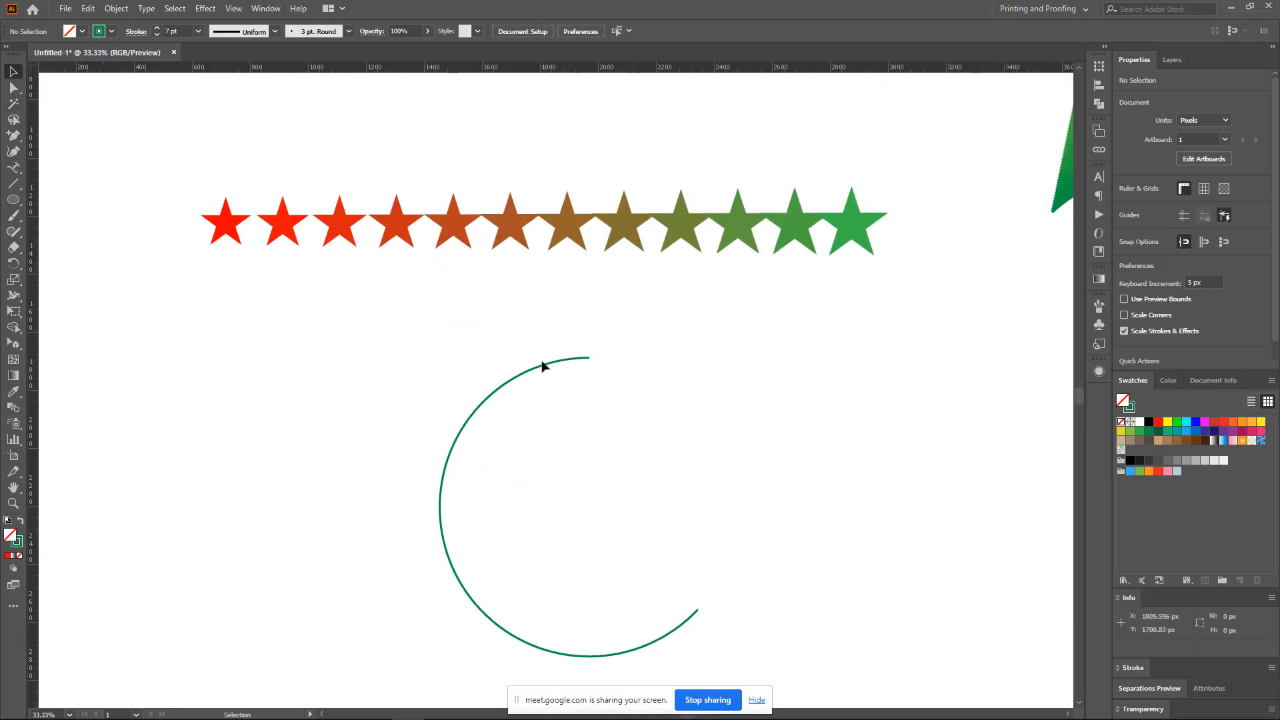
{"action": "left_click_drag", "start_coordinate": [524, 345], "coordinate": [485, 308]}
{"action": "left_click_drag", "start_coordinate": [406, 142], "coordinate": [660, 459]}
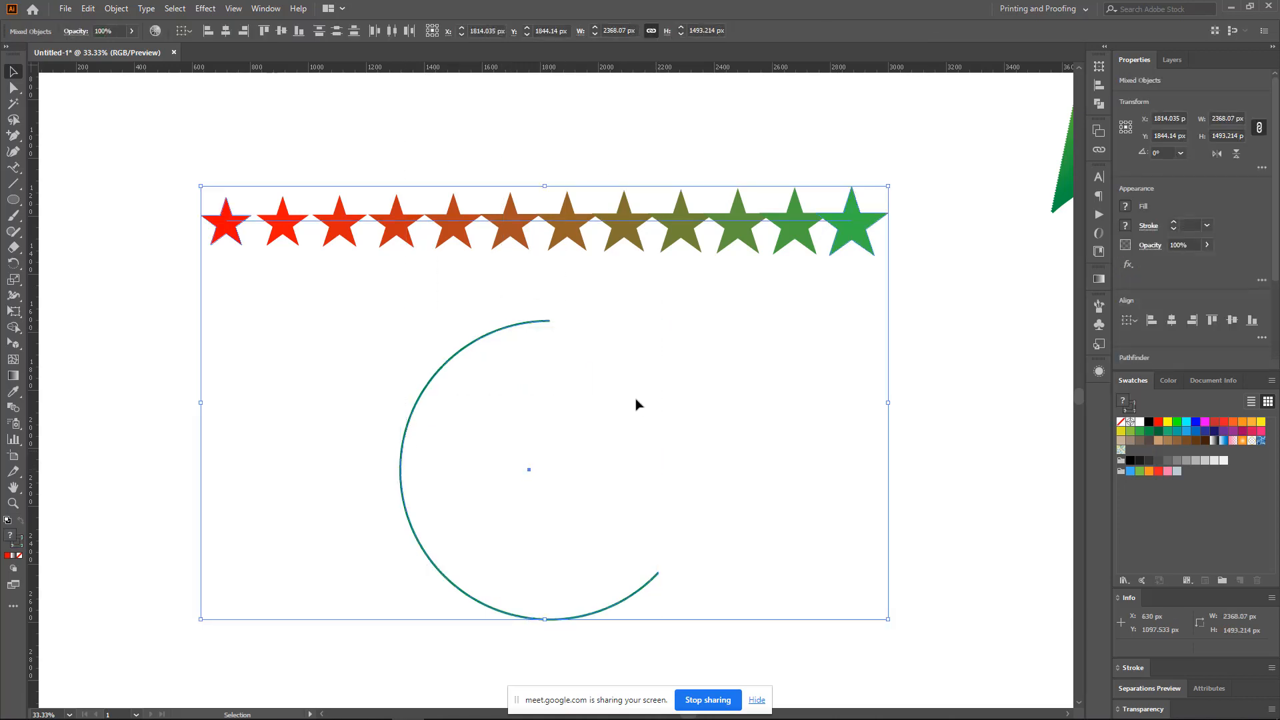
{"action": "left_click", "coordinate": [116, 9]}
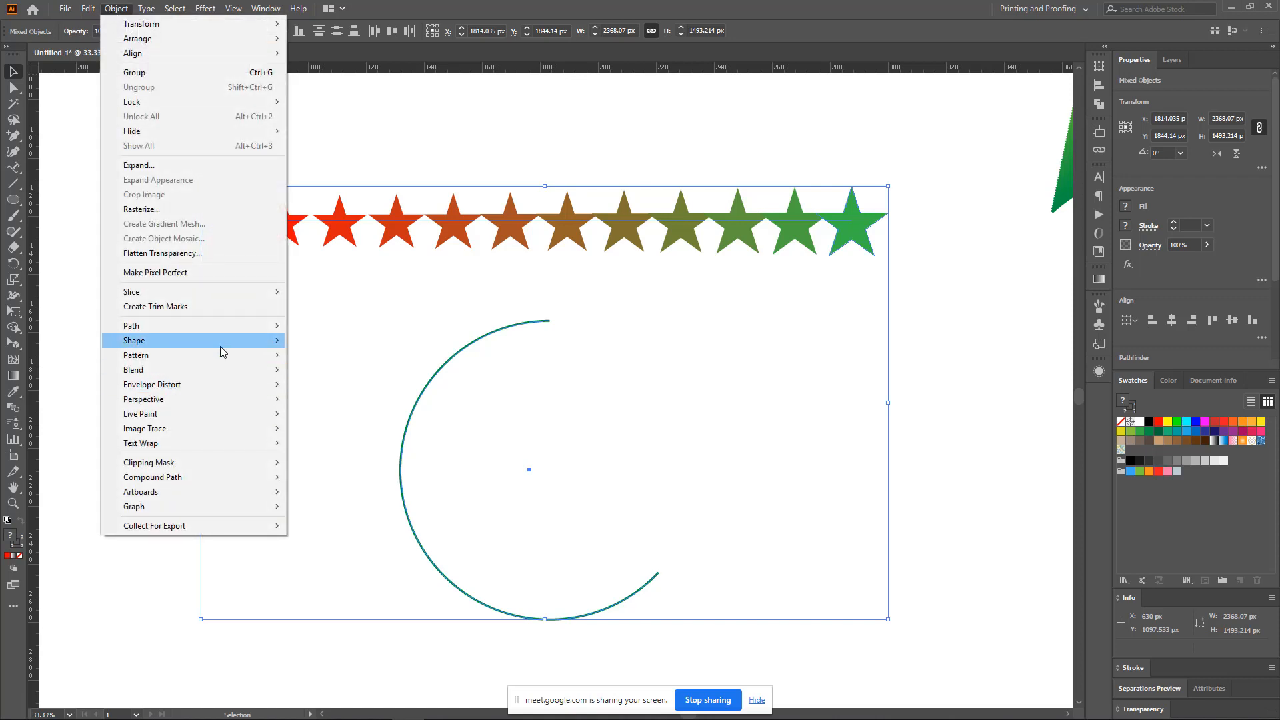
{"action": "mouse_move", "coordinate": [212, 356]}
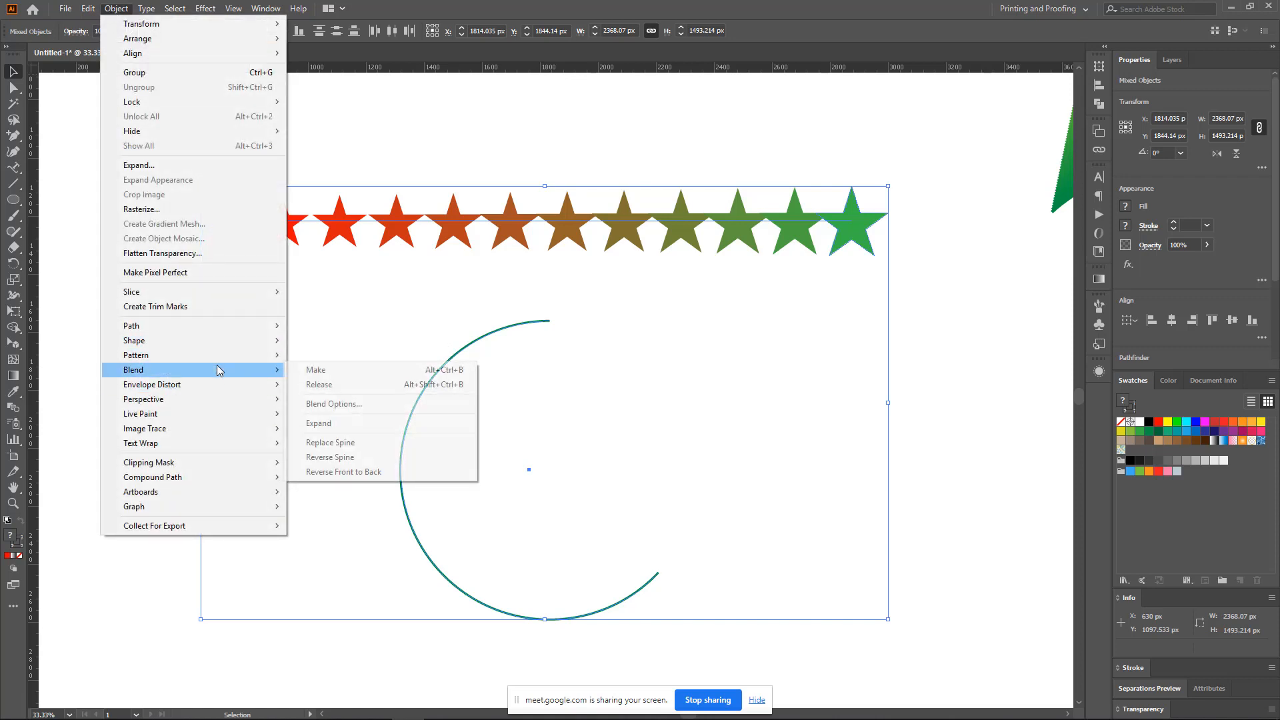
{"action": "left_click", "coordinate": [370, 447]}
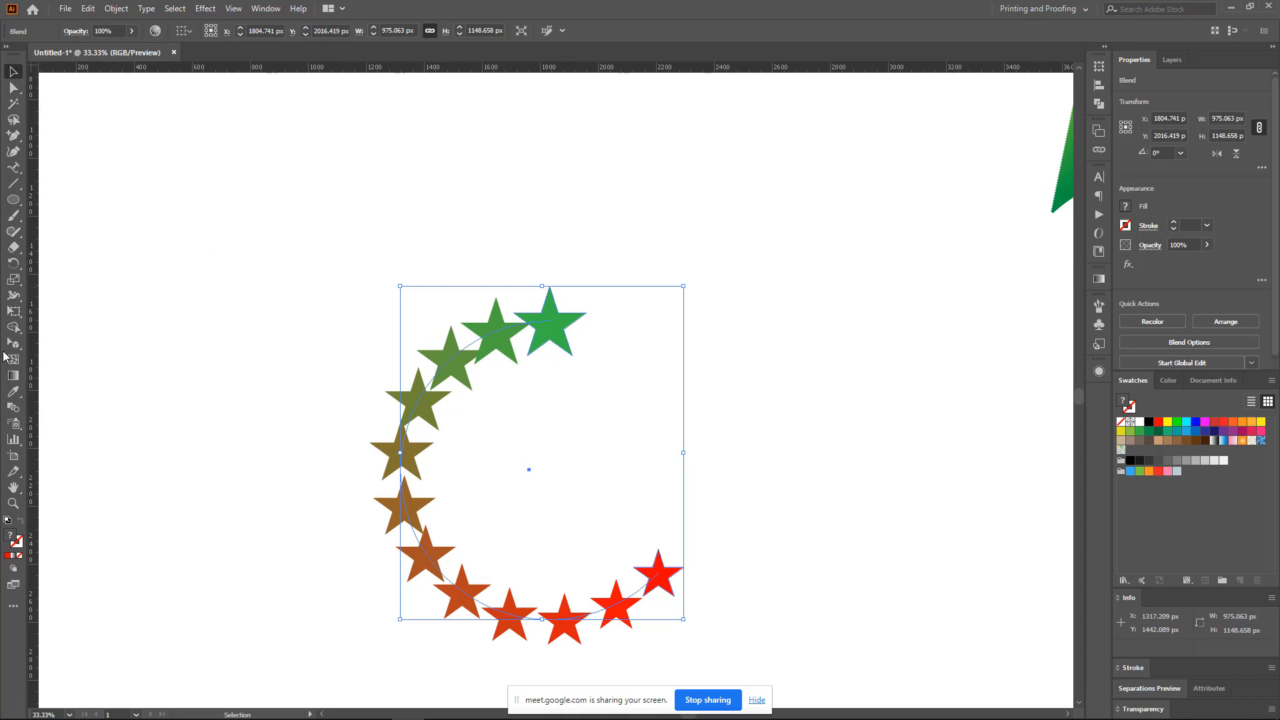
- Apply 7 specified steps to the curved star blend with preview enabled, and deselect it
{"action": "double_click", "coordinate": [19, 409]}
{"action": "left_click_drag", "start_coordinate": [913, 421], "coordinate": [878, 421]}
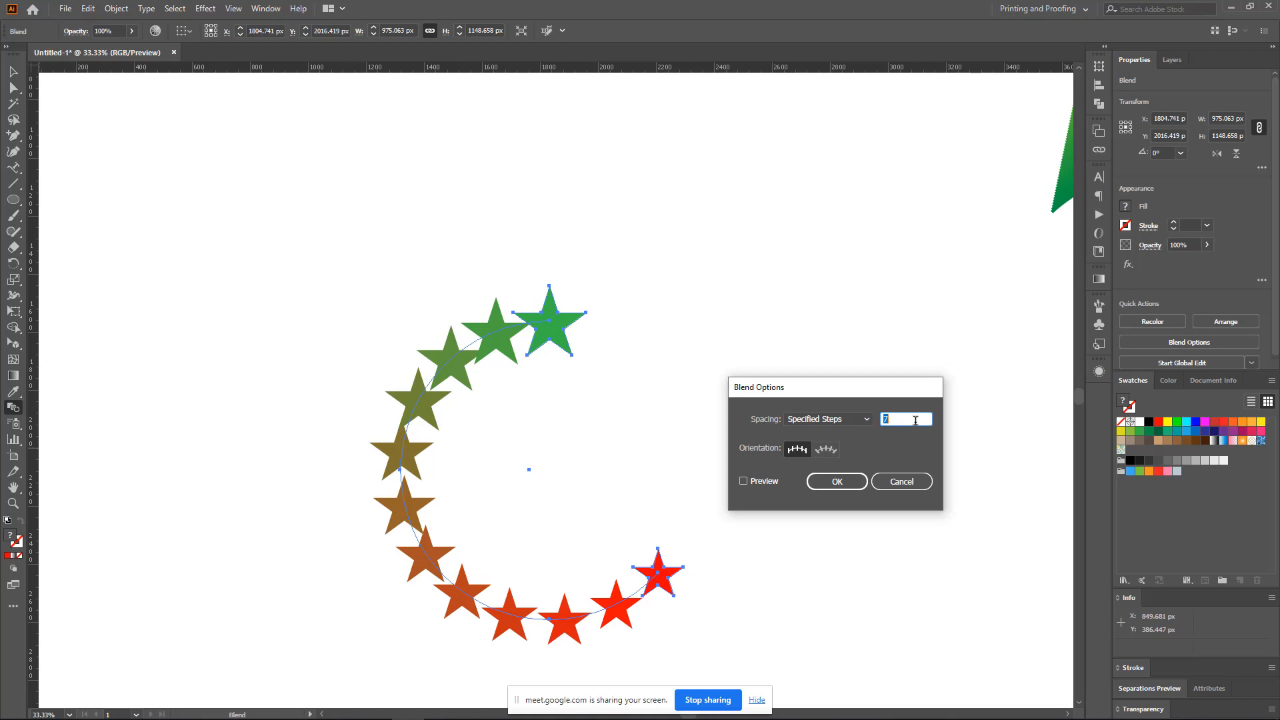
{"action": "left_click", "coordinate": [768, 486]}
{"action": "left_click", "coordinate": [911, 420]}
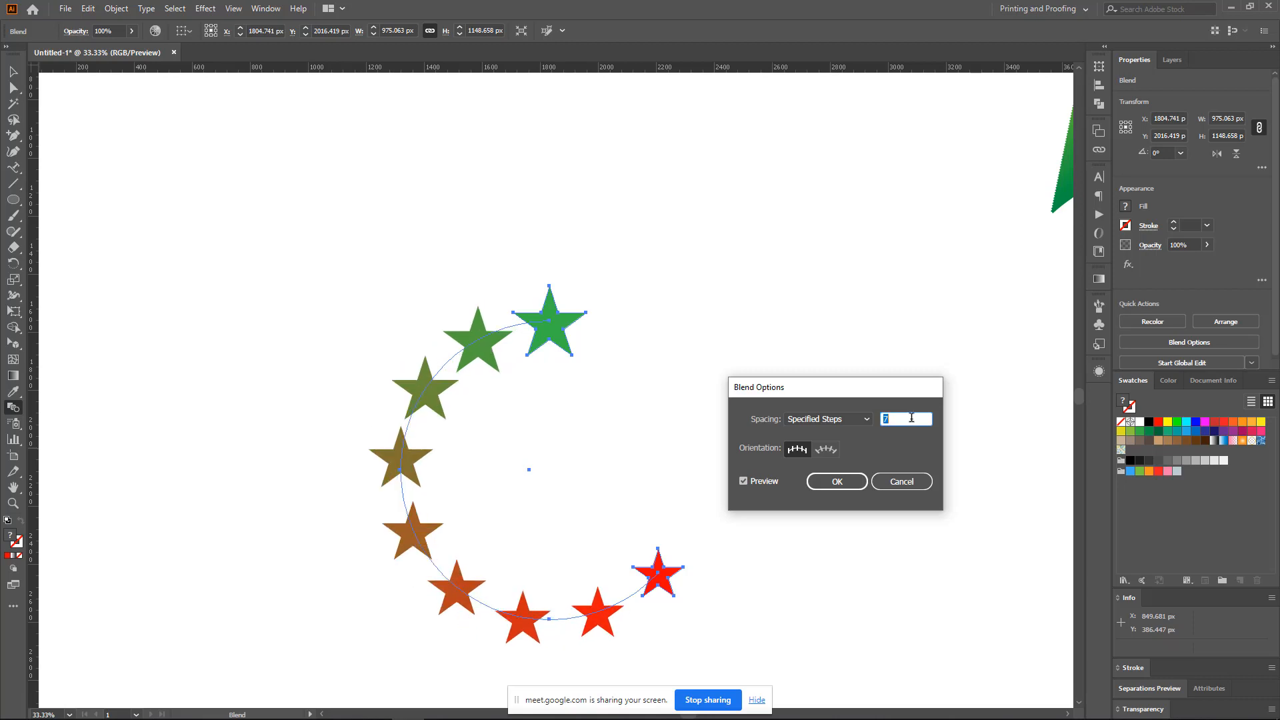
{"action": "left_click", "coordinate": [837, 481]}
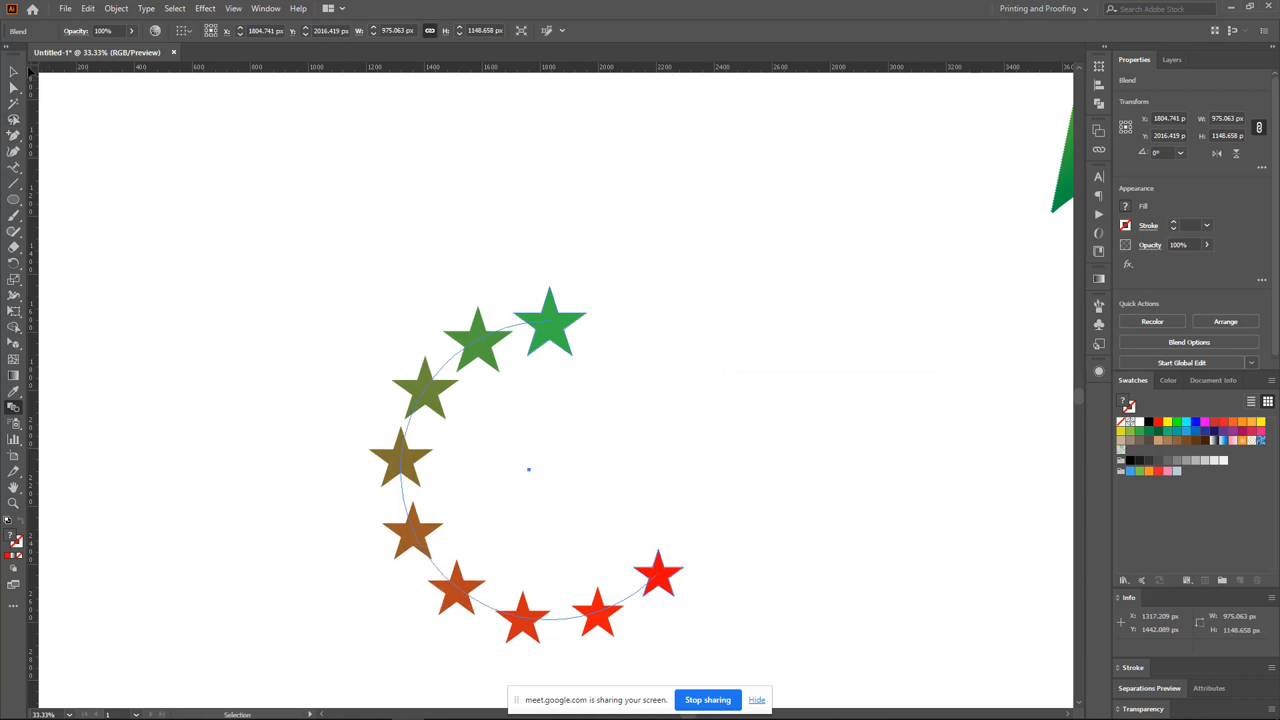
{"action": "left_click", "coordinate": [13, 72]}
{"action": "left_click", "coordinate": [632, 208]}
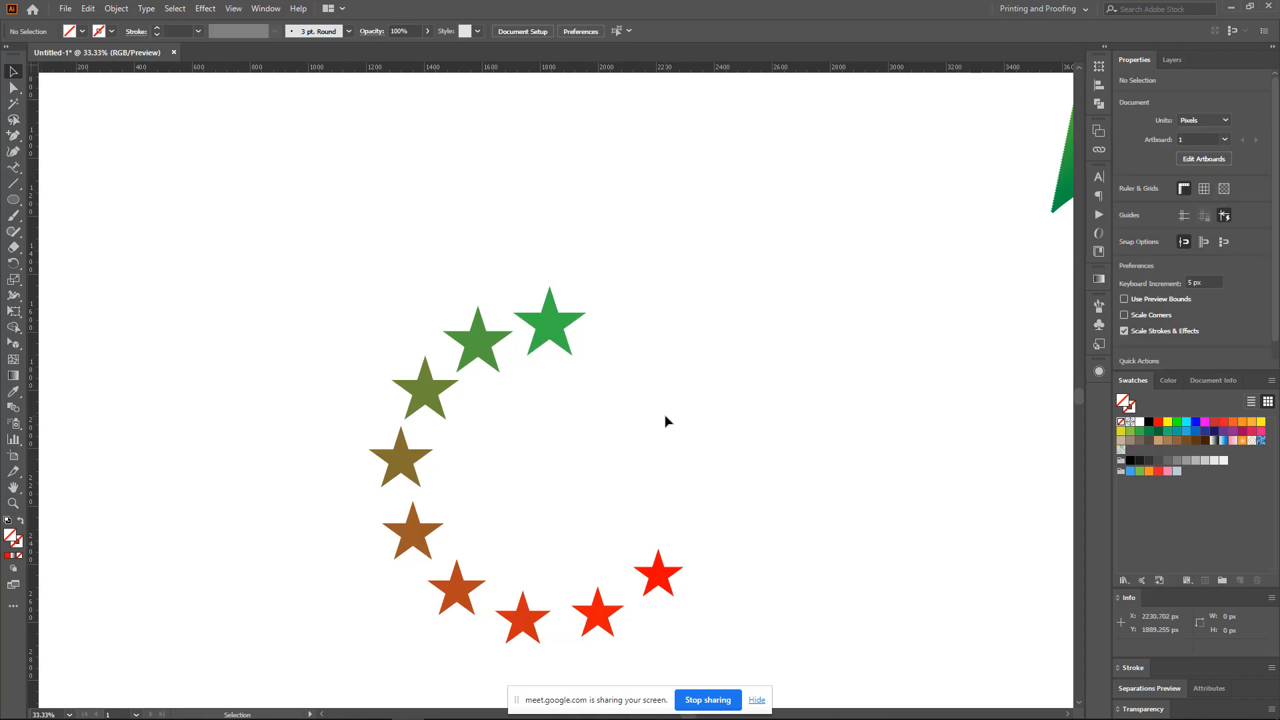
- Examine the star blend along its curved spine, close up and together with the other blends on the artboard
{"action": "scroll", "coordinate": [668, 407], "scroll_direction": "down", "scroll_amount": 1}
{"action": "scroll", "coordinate": [686, 380], "scroll_direction": "down", "scroll_amount": 1}
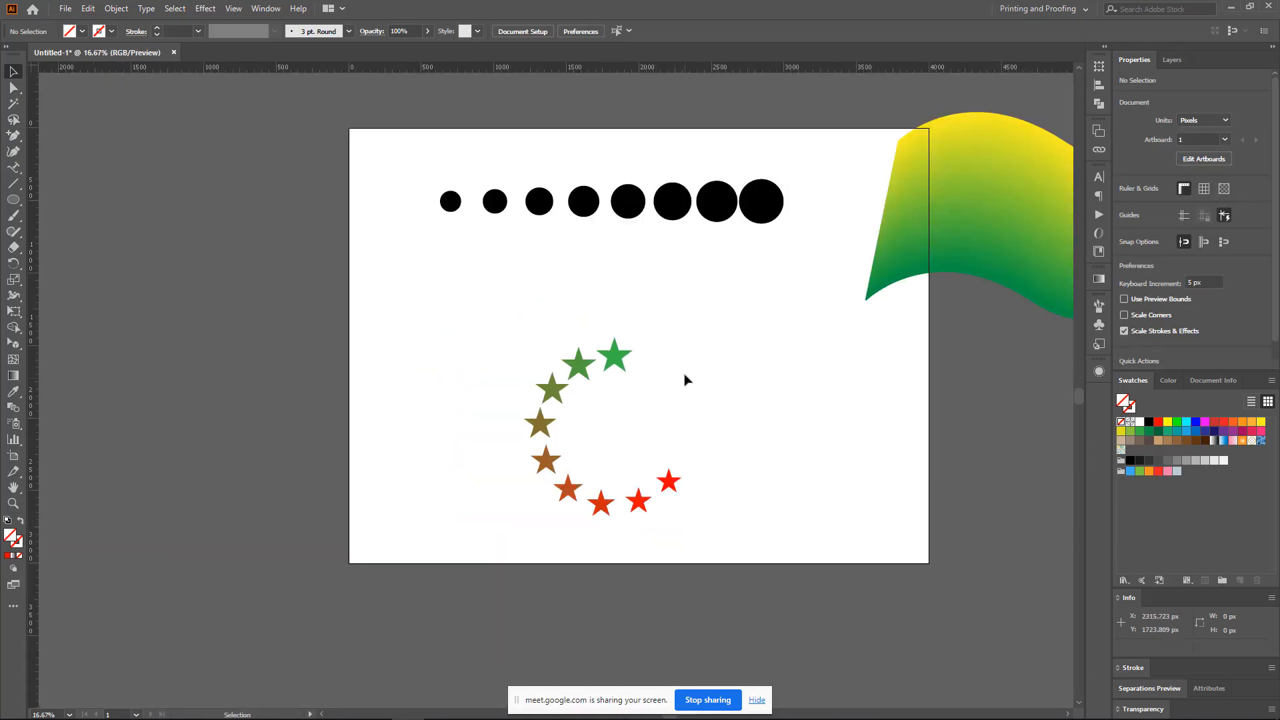
{"action": "scroll", "coordinate": [693, 362], "scroll_direction": "down", "scroll_amount": 1}
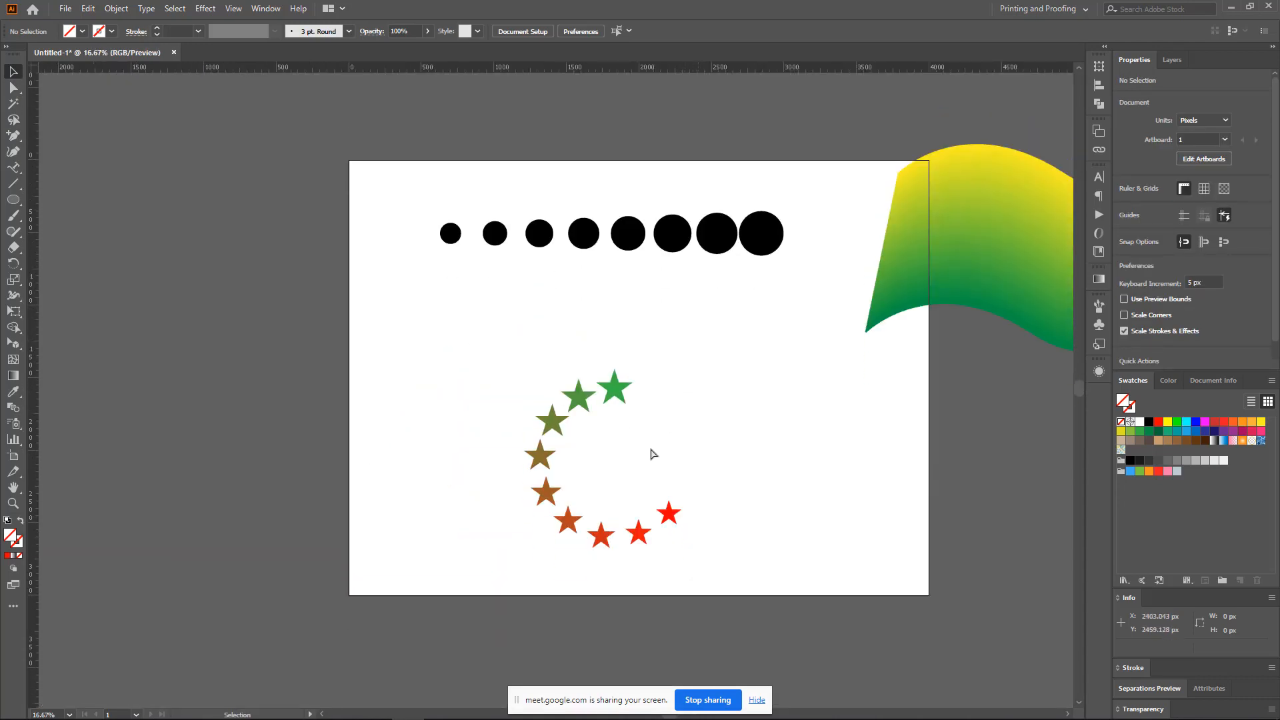
{"action": "left_click", "coordinate": [533, 400], "text": "ctrl"}
{"action": "left_click", "coordinate": [517, 397], "text": "ctrl"}
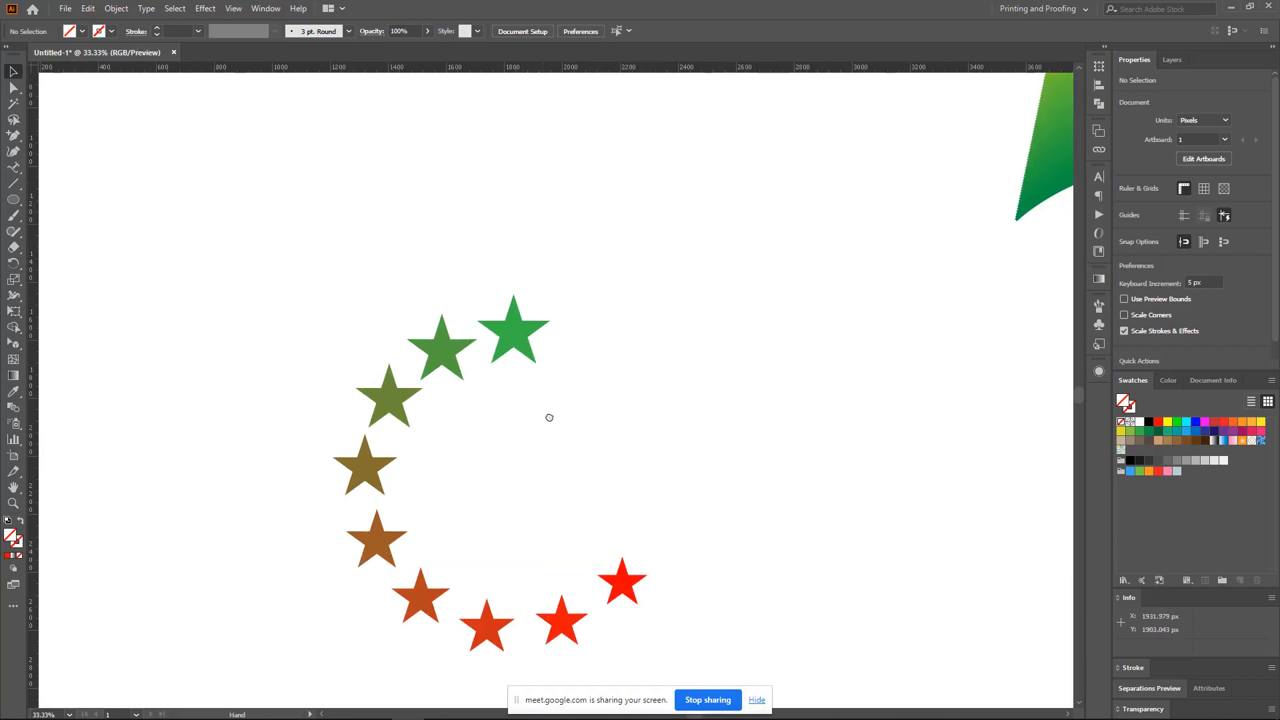
{"action": "key", "text": "ctrl+minus"}
{"action": "left_click_drag", "start_coordinate": [532, 350], "coordinate": [463, 262]}
{"action": "left_click", "coordinate": [587, 324]}
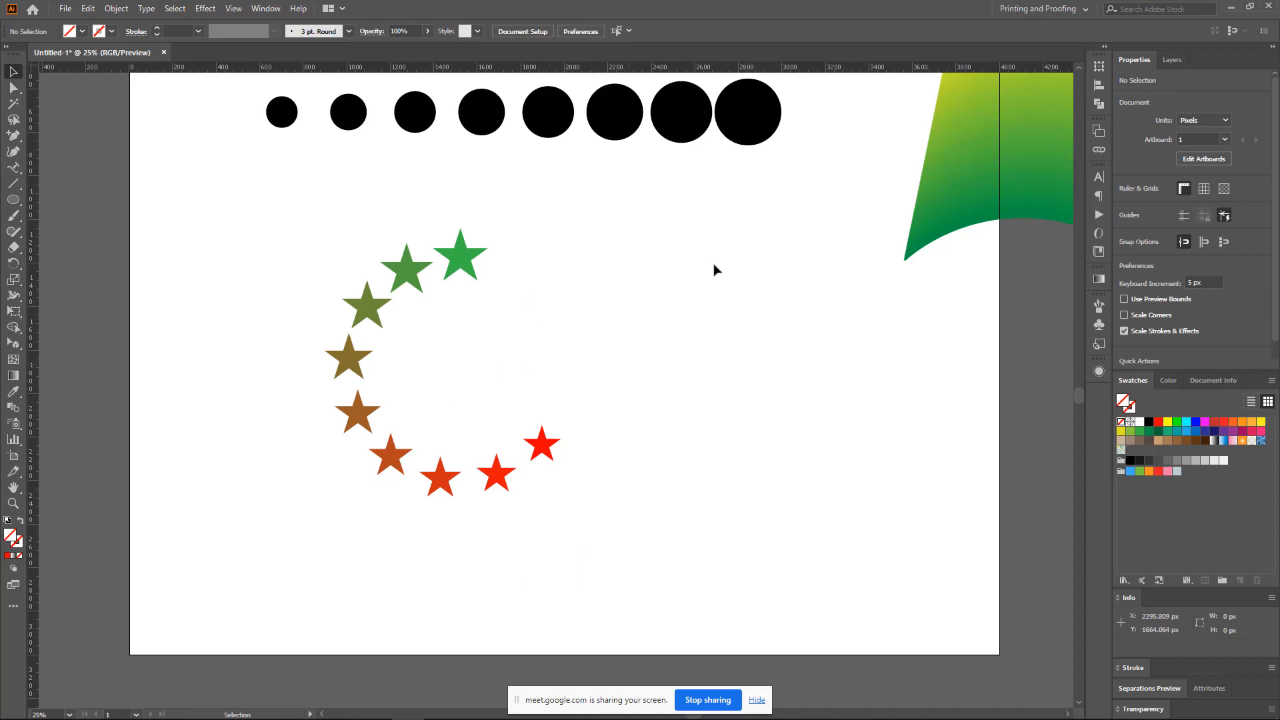
{"action": "key", "text": "ctrl"}
{"action": "key", "text": "ctrl+minus"}
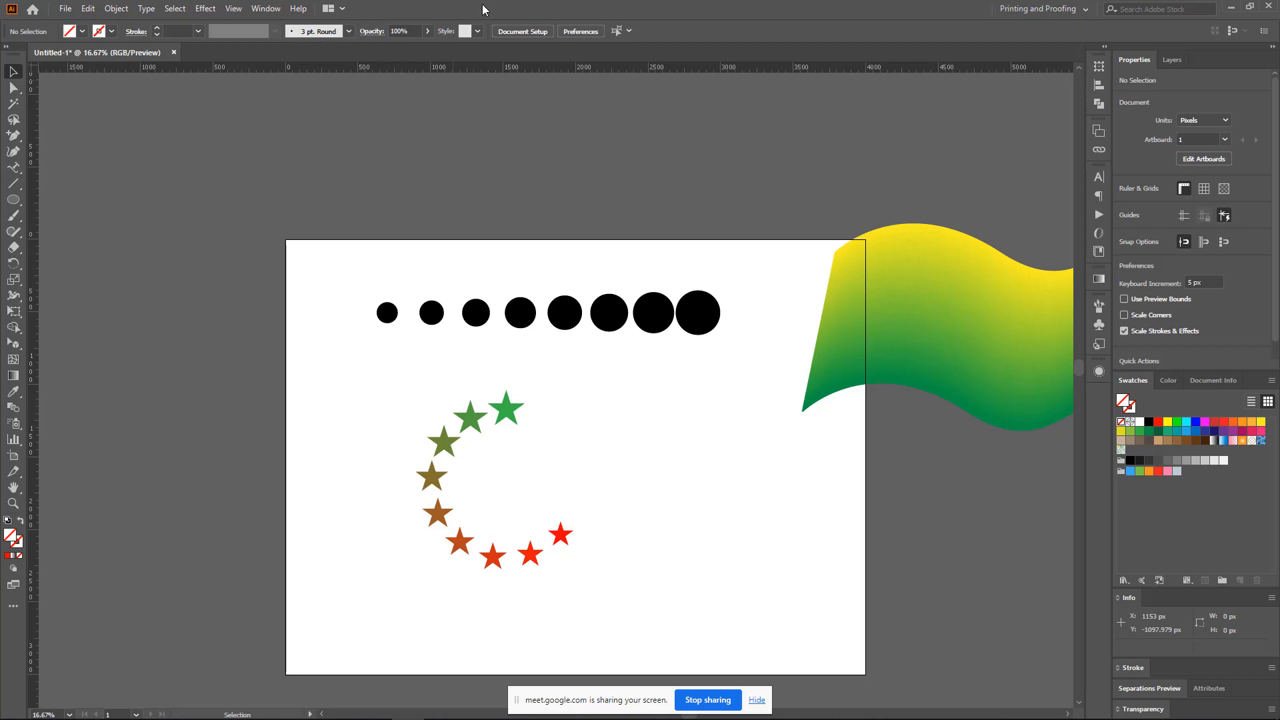
- Move the circle and curved star blends off the artboard to the left and the yellow-green wave off to the right
{"action": "scroll", "coordinate": [573, 320], "scroll_direction": "down", "scroll_amount": 1}
{"action": "left_click_drag", "start_coordinate": [691, 369], "coordinate": [696, 379]}
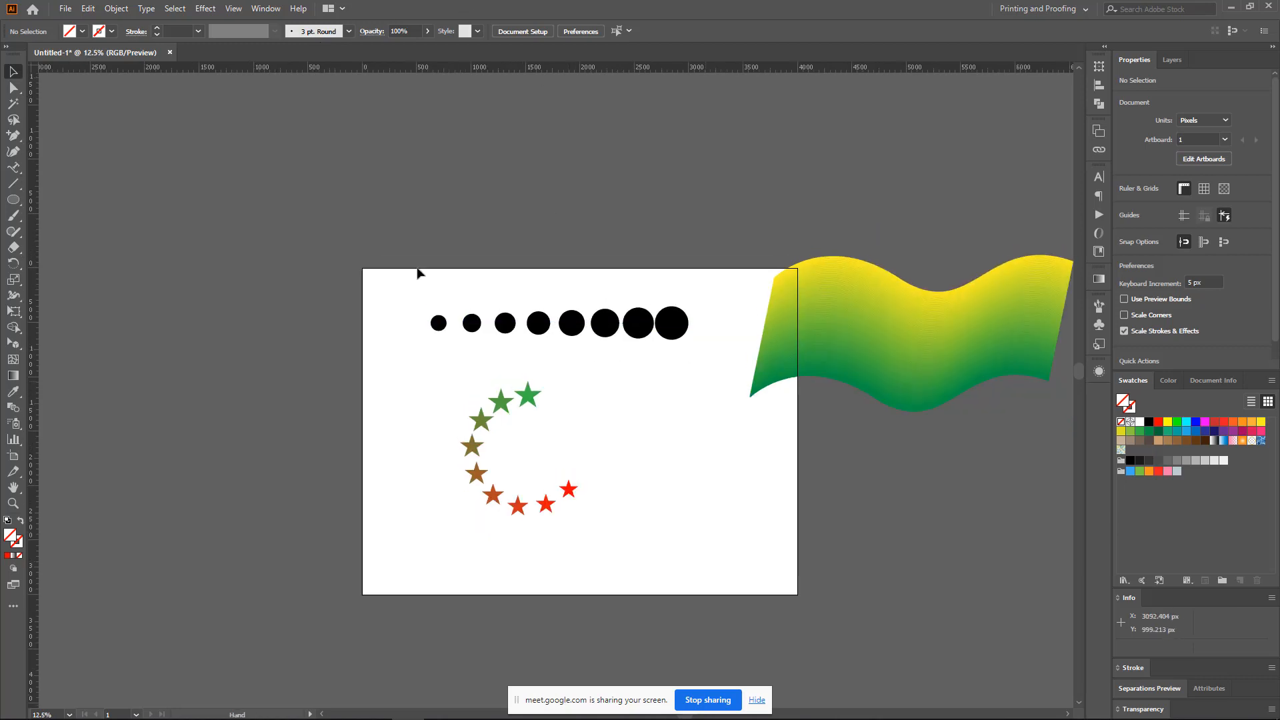
{"action": "left_click_drag", "start_coordinate": [420, 271], "coordinate": [591, 451]}
{"action": "left_click_drag", "start_coordinate": [444, 414], "coordinate": [136, 335]}
{"action": "left_click", "coordinate": [540, 409]}
{"action": "scroll", "coordinate": [525, 380], "scroll_direction": "up", "scroll_amount": 1}
{"action": "left_click_drag", "start_coordinate": [536, 395], "coordinate": [578, 359]}
{"action": "scroll", "coordinate": [525, 373], "scroll_direction": "down", "scroll_amount": 1}
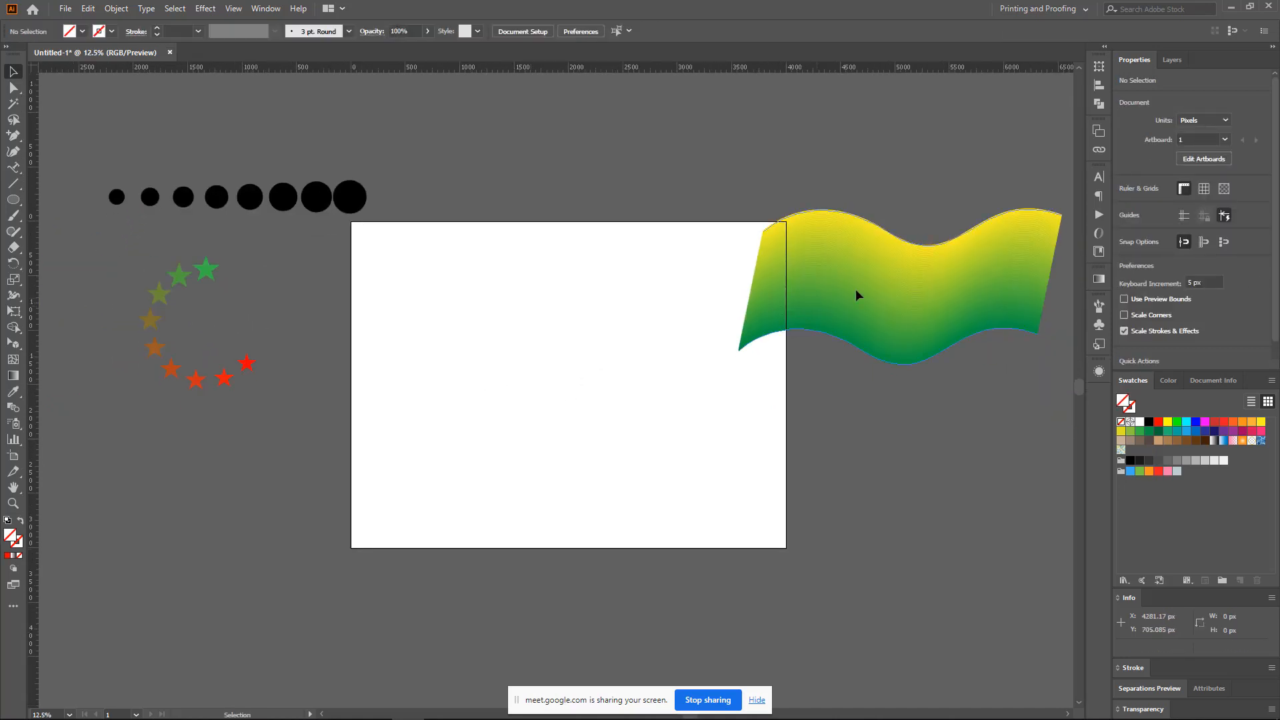
{"action": "left_click_drag", "start_coordinate": [816, 346], "coordinate": [918, 318]}
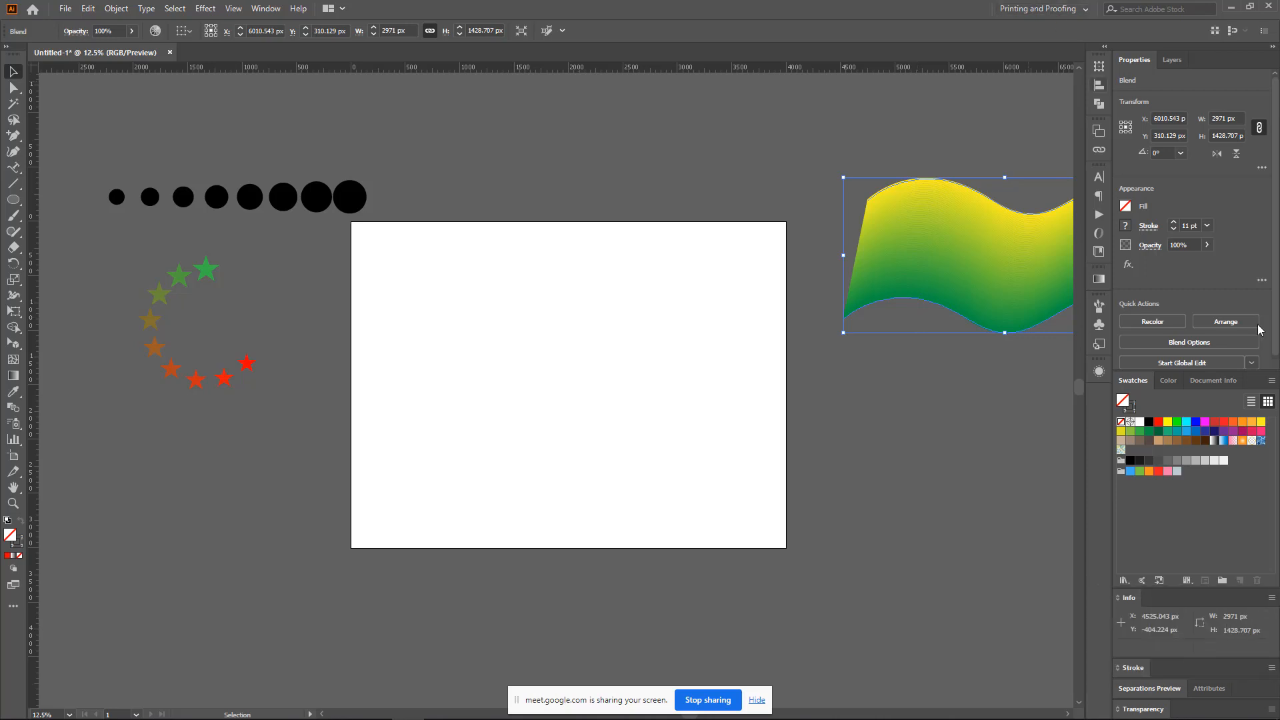
{"action": "left_click", "coordinate": [586, 338]}
{"action": "key", "text": "z"}
{"action": "left_click", "coordinate": [526, 299]}
{"action": "left_click", "coordinate": [587, 364]}
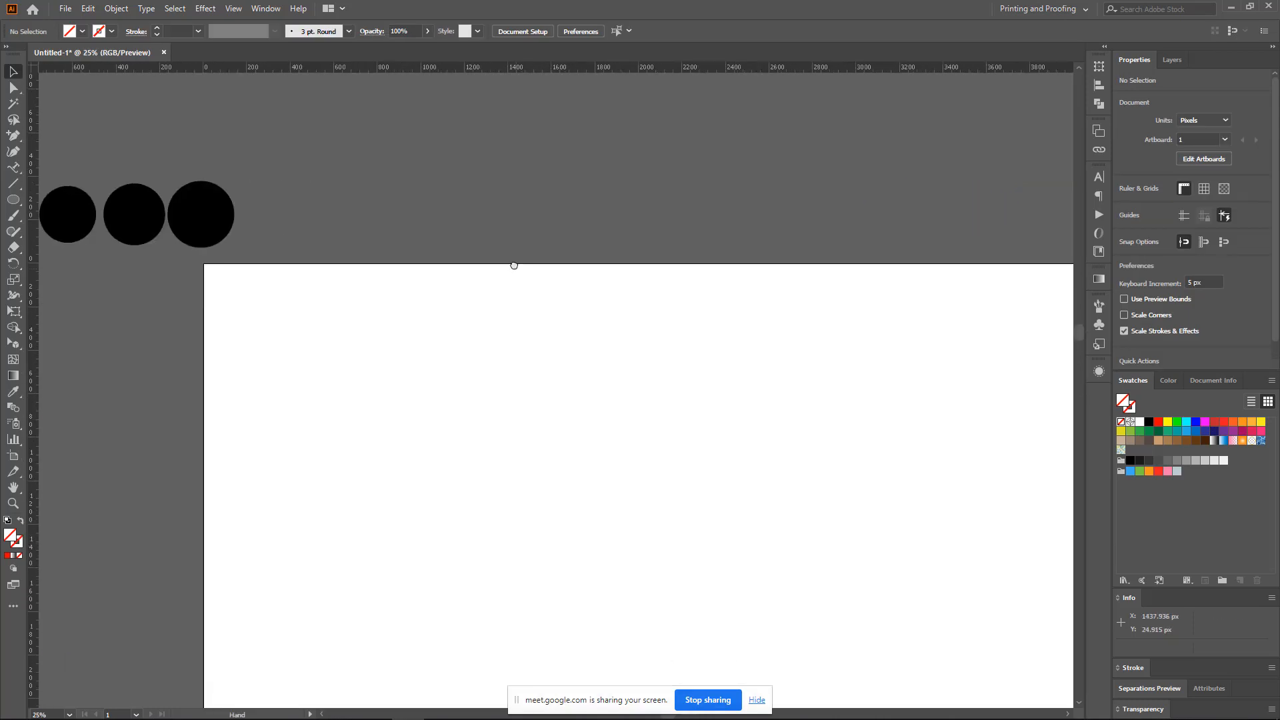
{"action": "left_click", "coordinate": [595, 393], "text": "alt"}
{"action": "left_click", "coordinate": [595, 393], "text": "alt"}
{"action": "left_click_drag", "start_coordinate": [649, 452], "coordinate": [552, 328]}
{"action": "left_click", "coordinate": [552, 328]}
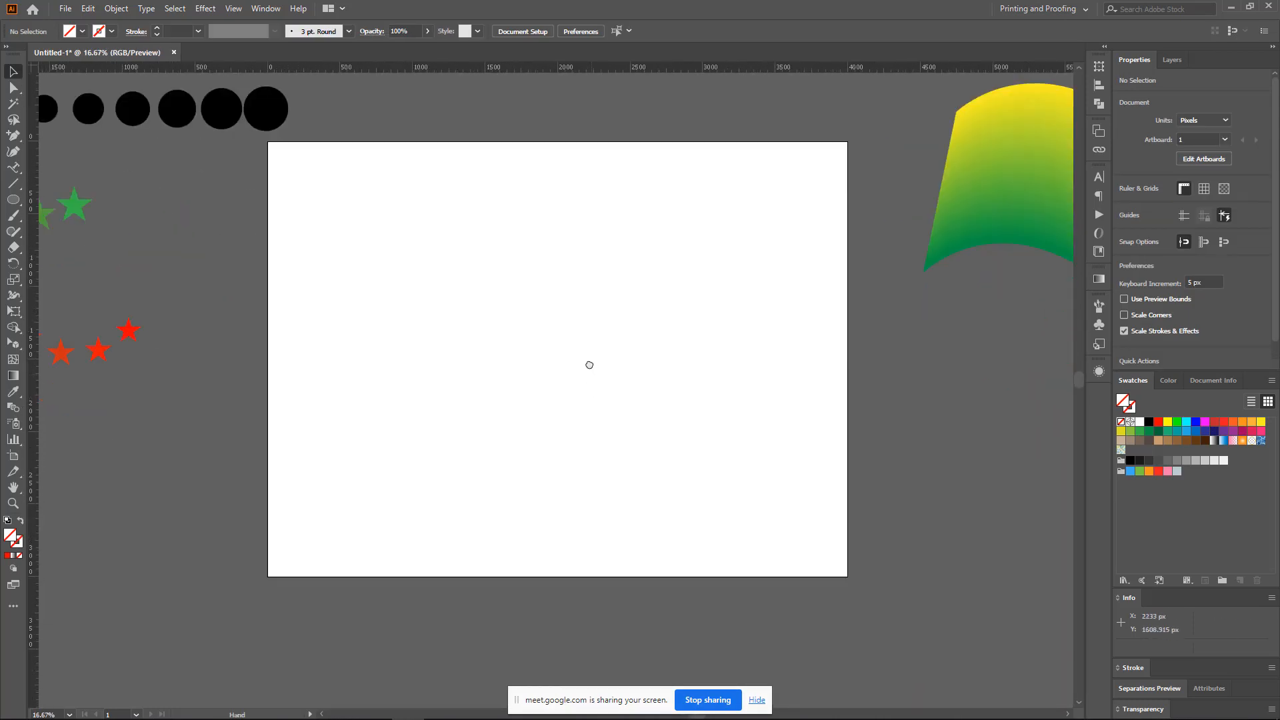
{"action": "key", "text": "v"}
{"action": "left_click_drag", "start_coordinate": [405, 209], "coordinate": [726, 442]}
{"action": "left_click_drag", "start_coordinate": [447, 211], "coordinate": [696, 504]}
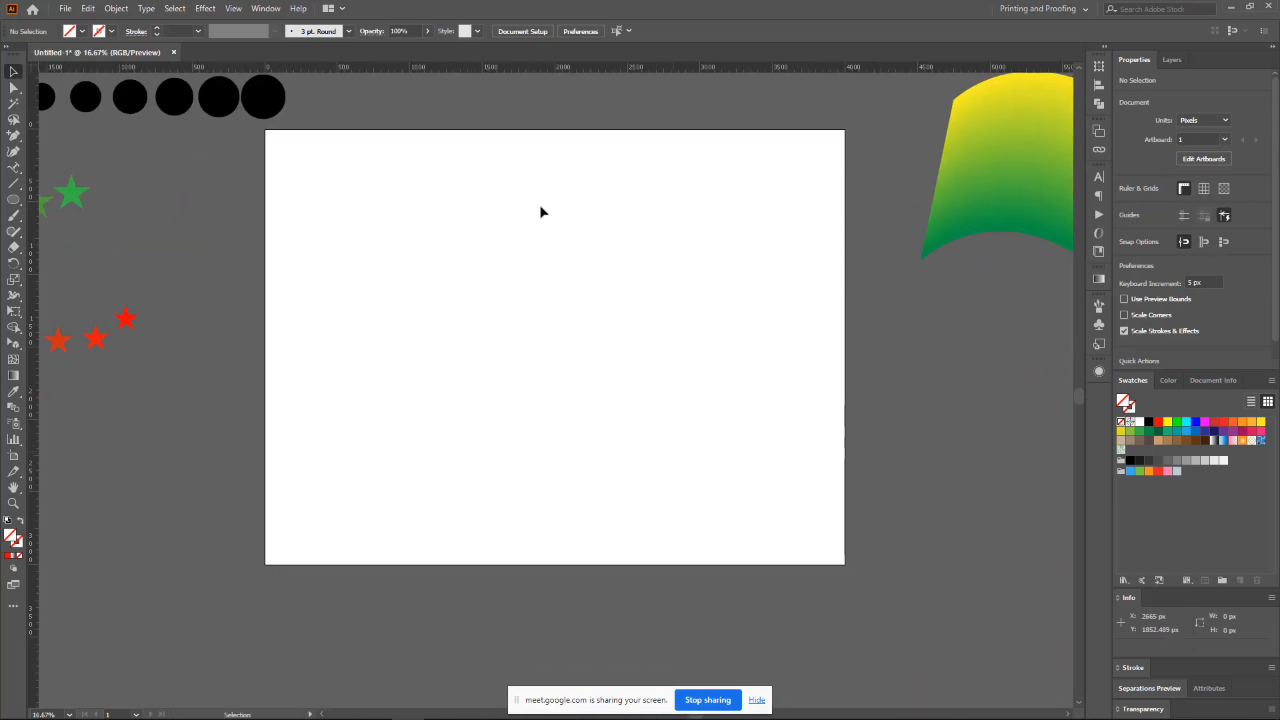
{"action": "left_click_drag", "start_coordinate": [354, 226], "coordinate": [768, 515]}
{"action": "scroll", "coordinate": [611, 418], "scroll_direction": "up", "scroll_amount": 1}
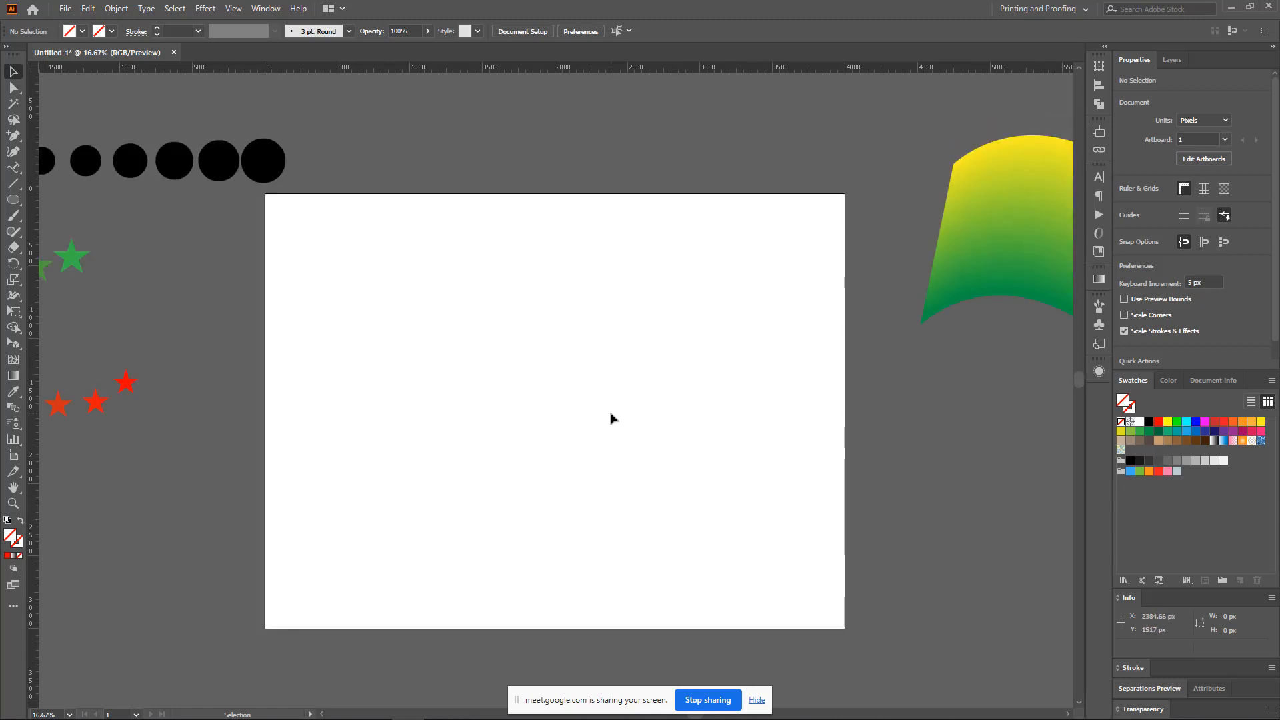
{"action": "left_click", "coordinate": [262, 160]}
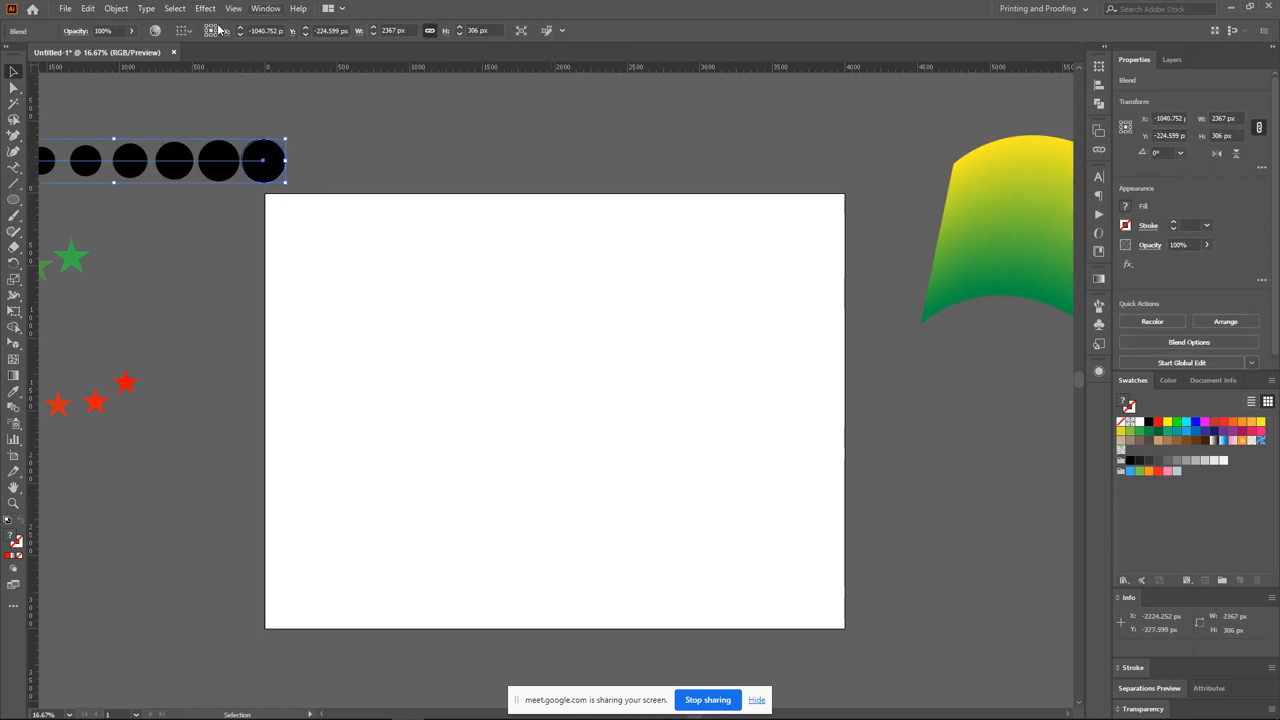
{"action": "left_click", "coordinate": [517, 325]}
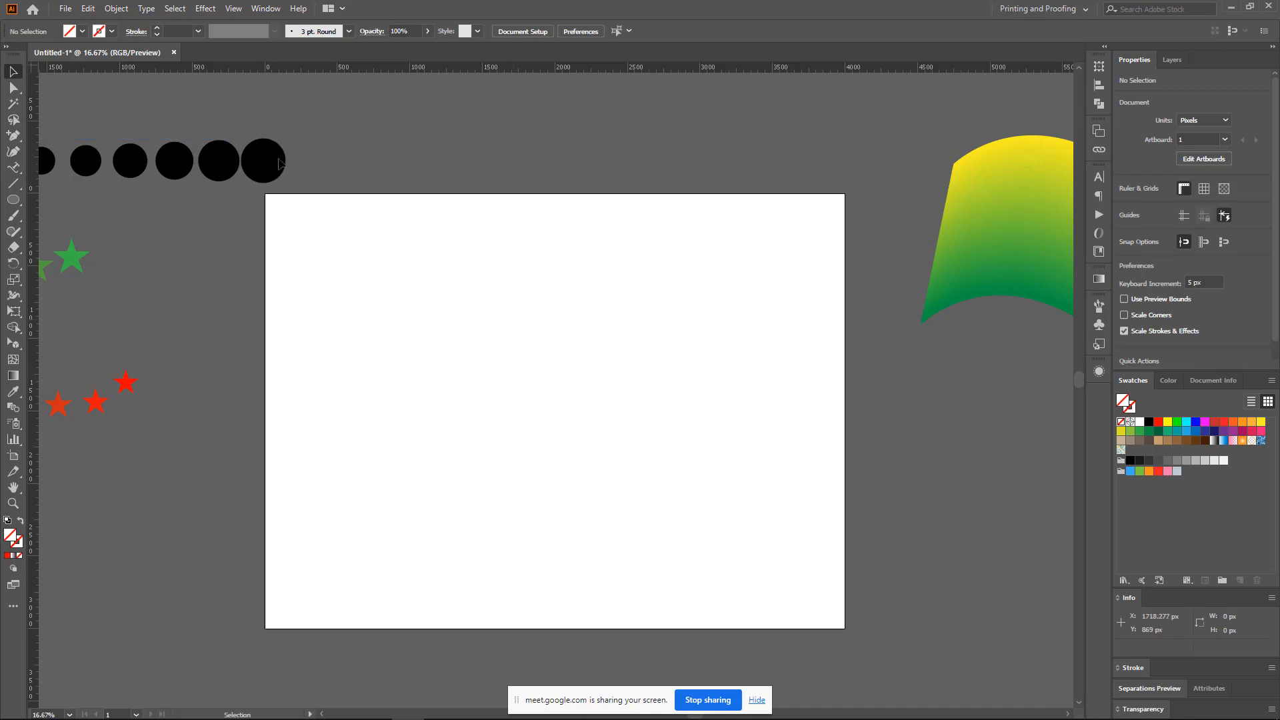
- Draw a circle about 345 px in diameter in the artboard's left half and fill it with black
{"action": "left_click", "coordinate": [12, 204]}
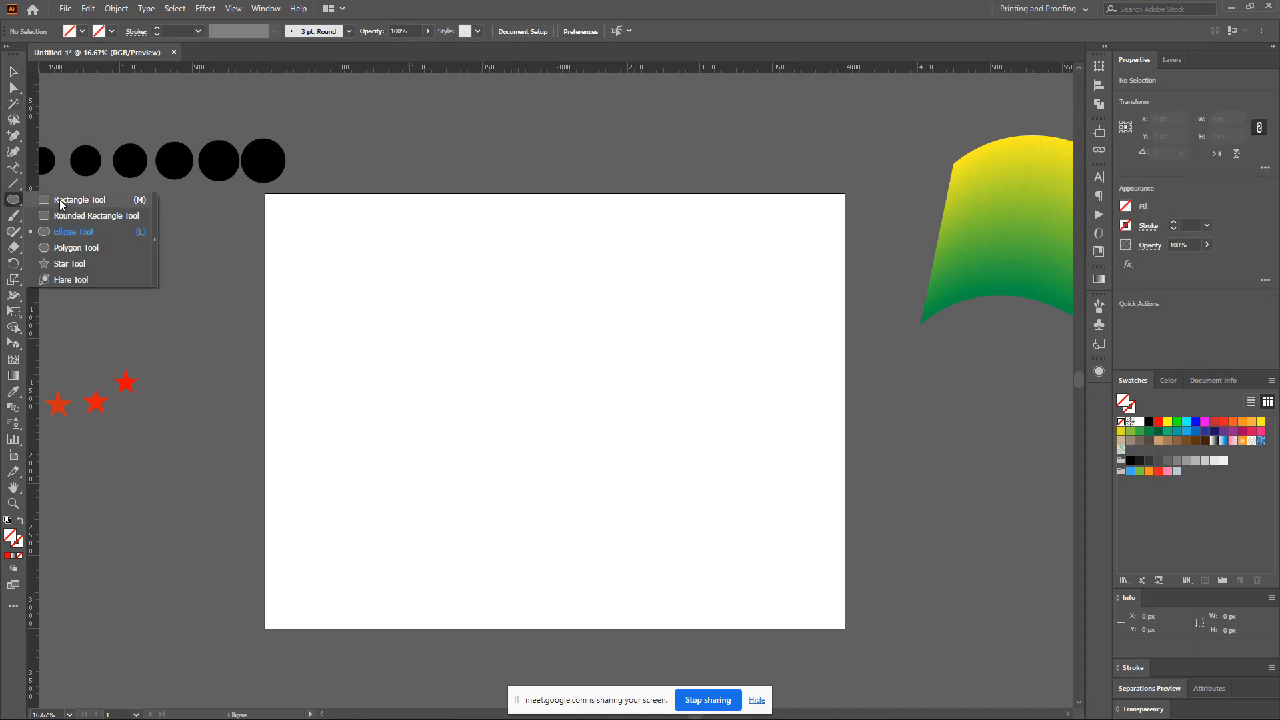
{"action": "left_click", "coordinate": [72, 234]}
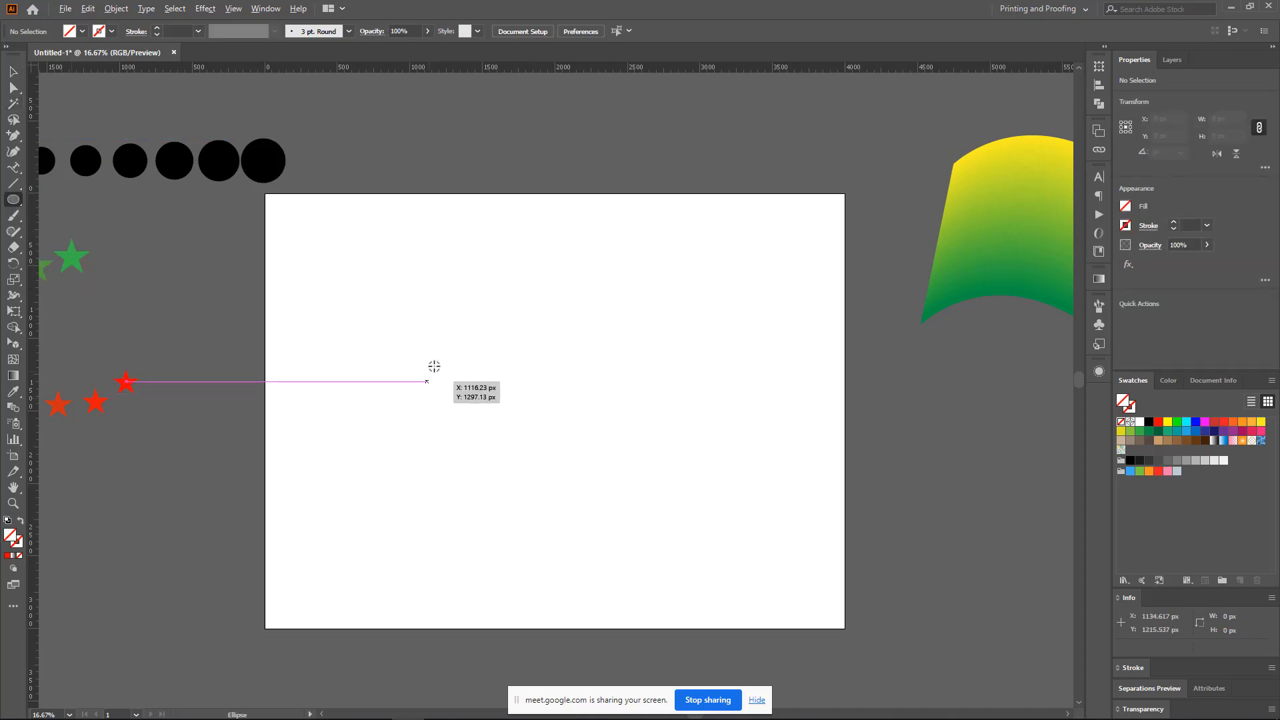
{"action": "left_click_drag", "start_coordinate": [434, 364], "coordinate": [460, 392]}
{"action": "left_click", "coordinate": [14, 71]}
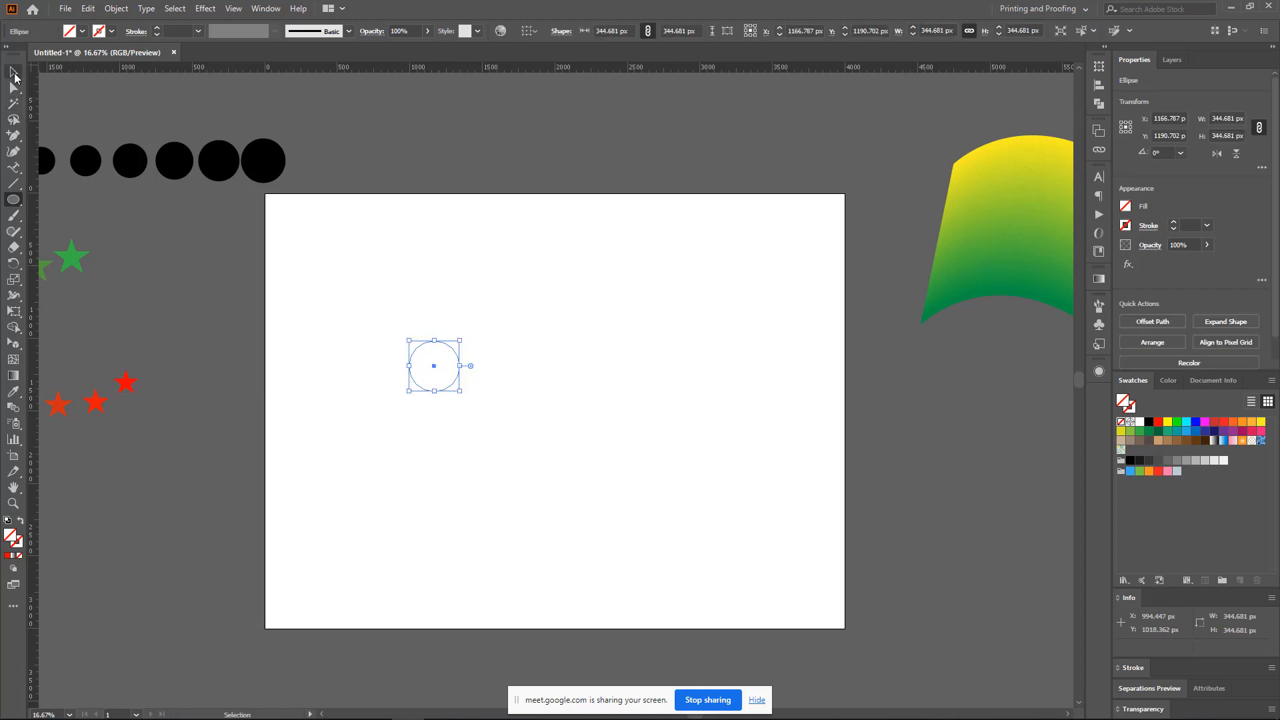
{"action": "left_click", "coordinate": [1159, 424]}
{"action": "left_click", "coordinate": [580, 366]}
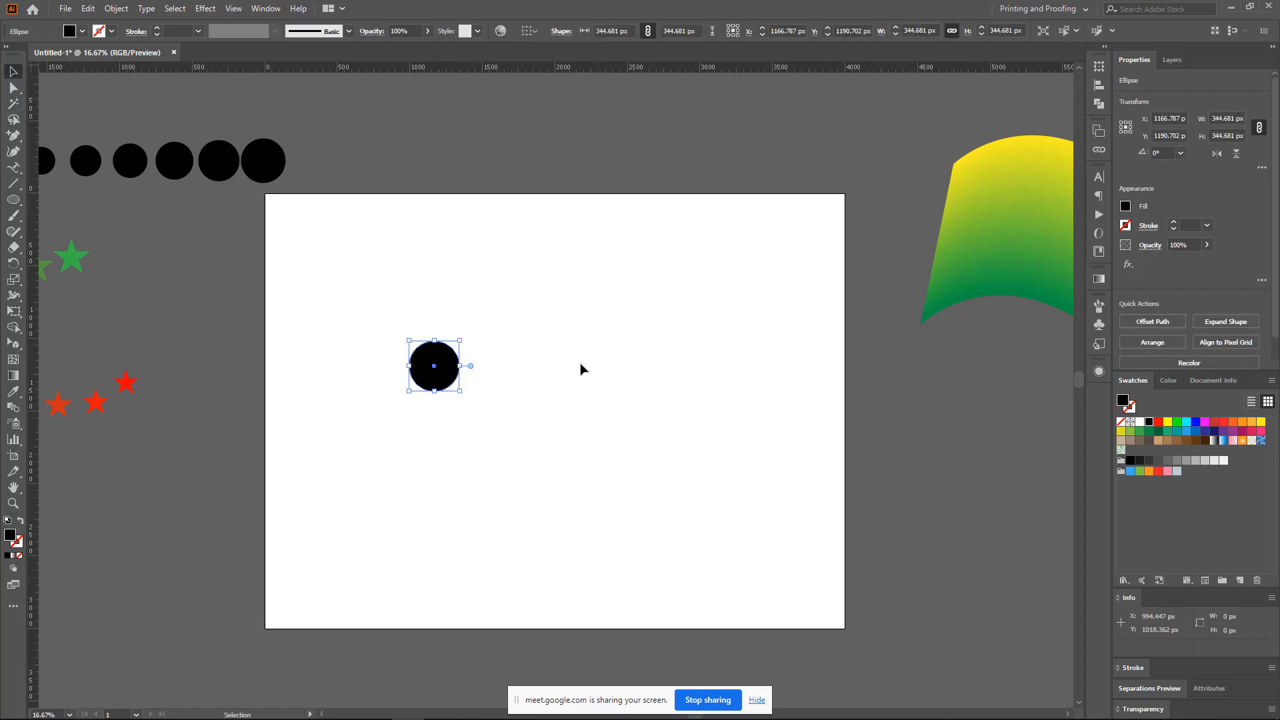
- Set the black circle's alignment reference to Align to Artboard and deselect the circle
{"action": "scroll", "coordinate": [580, 366], "scroll_direction": "up", "scroll_amount": 1}
{"action": "left_click_drag", "start_coordinate": [520, 403], "coordinate": [471, 311]}
{"action": "left_click", "coordinate": [472, 314]}
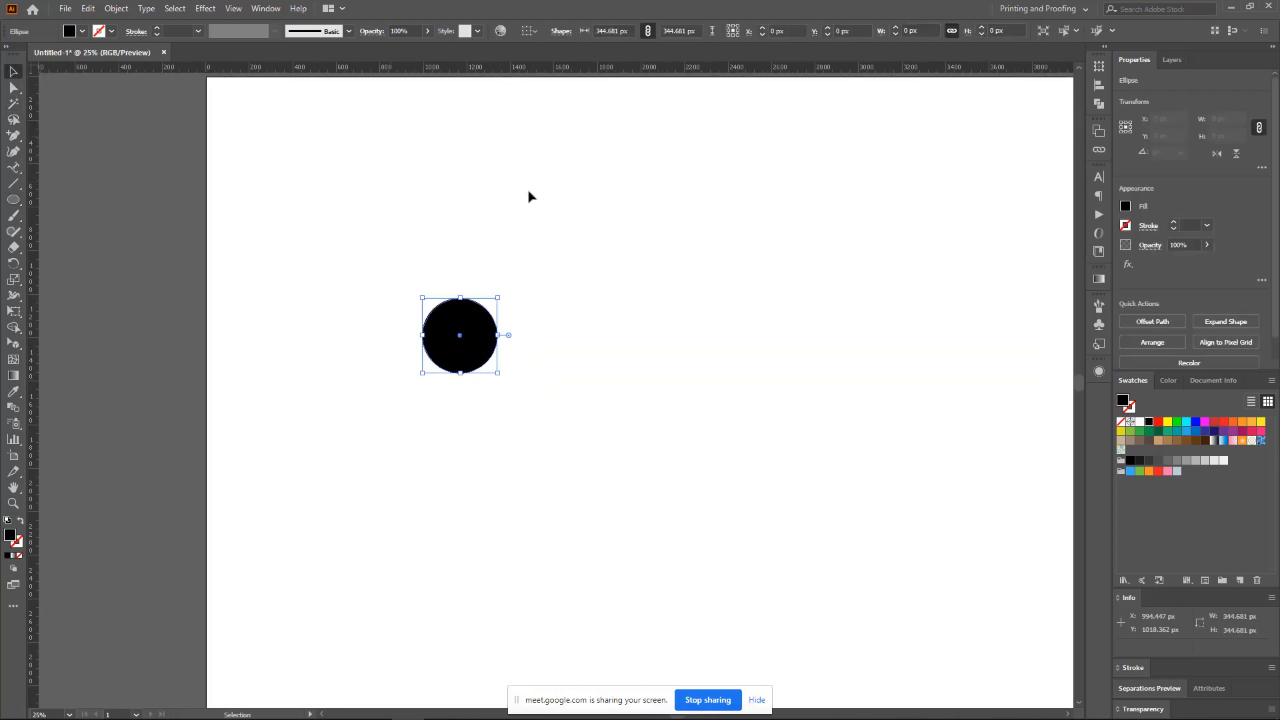
{"action": "left_click", "coordinate": [537, 29]}
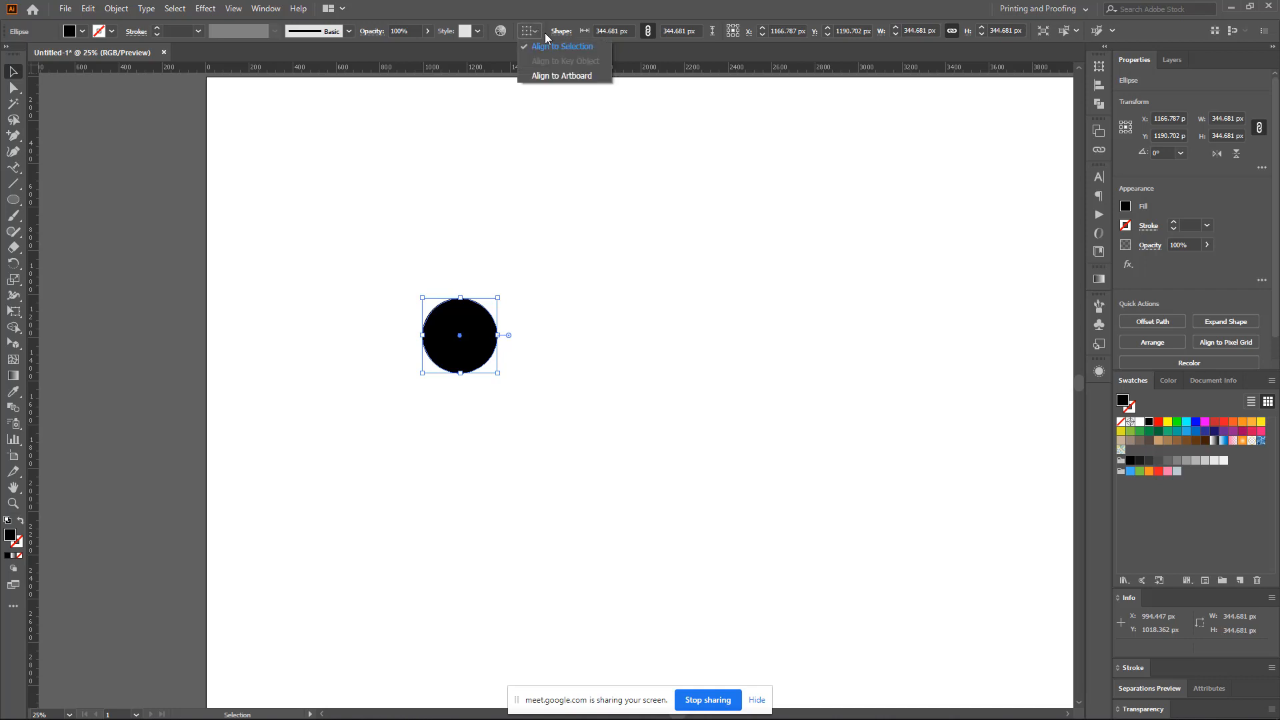
{"action": "left_click", "coordinate": [562, 76]}
{"action": "left_click", "coordinate": [686, 374]}
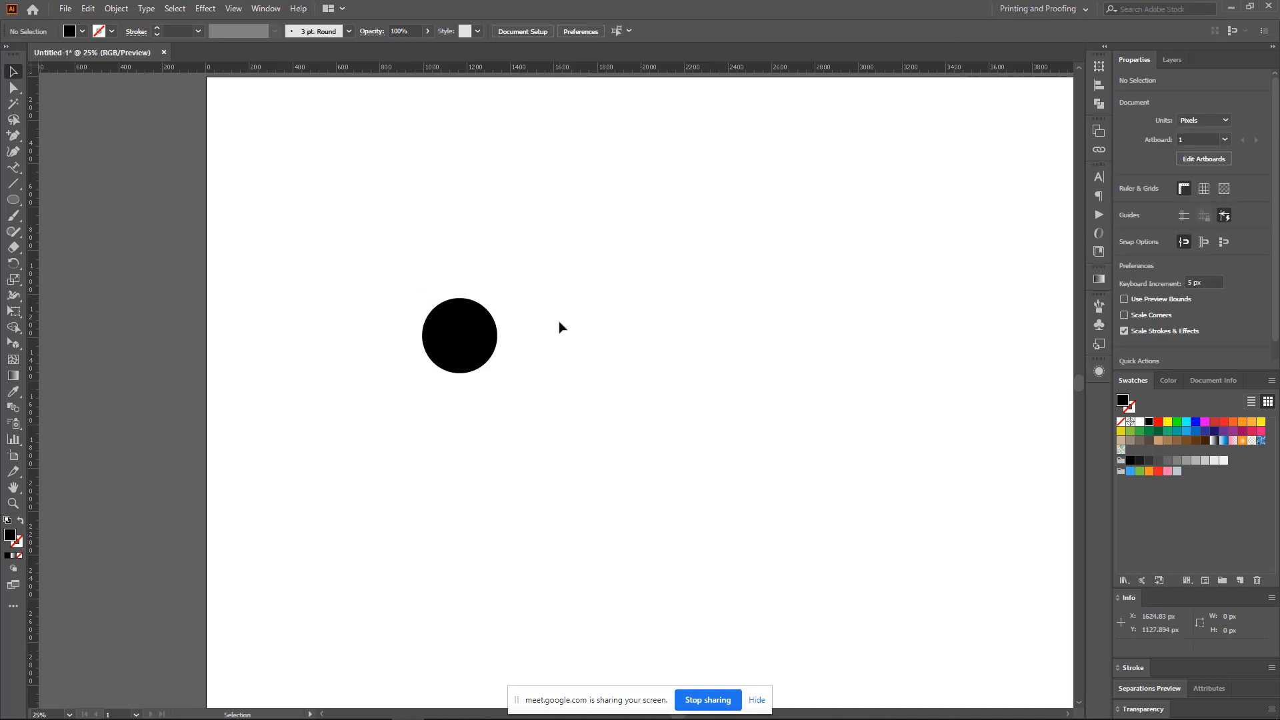
- Enlarge the black circle around its centre and deselect it
{"action": "key", "text": "h"}
{"action": "left_click_drag", "start_coordinate": [660, 346], "coordinate": [491, 338]}
{"action": "key", "text": "ctrl+minus"}
{"action": "left_click", "coordinate": [473, 324], "text": "ctrl"}
{"action": "left_click", "coordinate": [534, 325]}
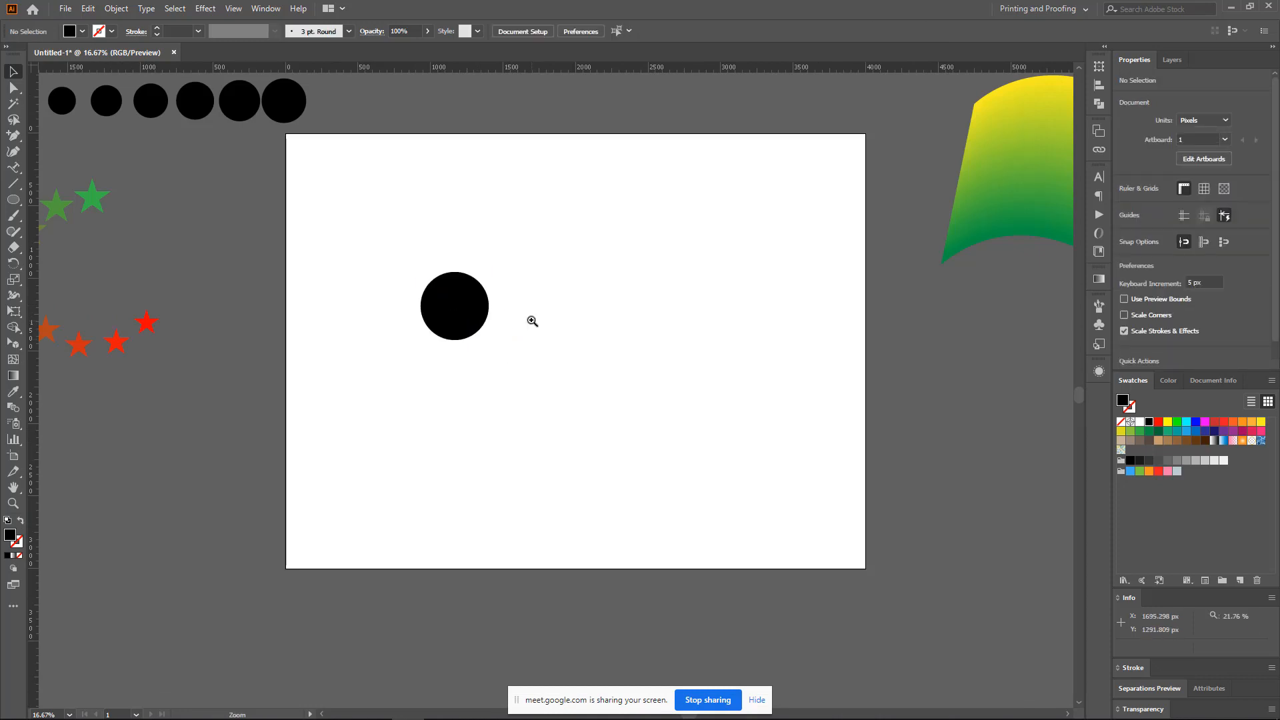
{"action": "key", "text": "ctrl+equal"}
{"action": "key", "text": "ctrl+minus"}
{"action": "left_click_drag", "start_coordinate": [626, 383], "coordinate": [600, 329]}
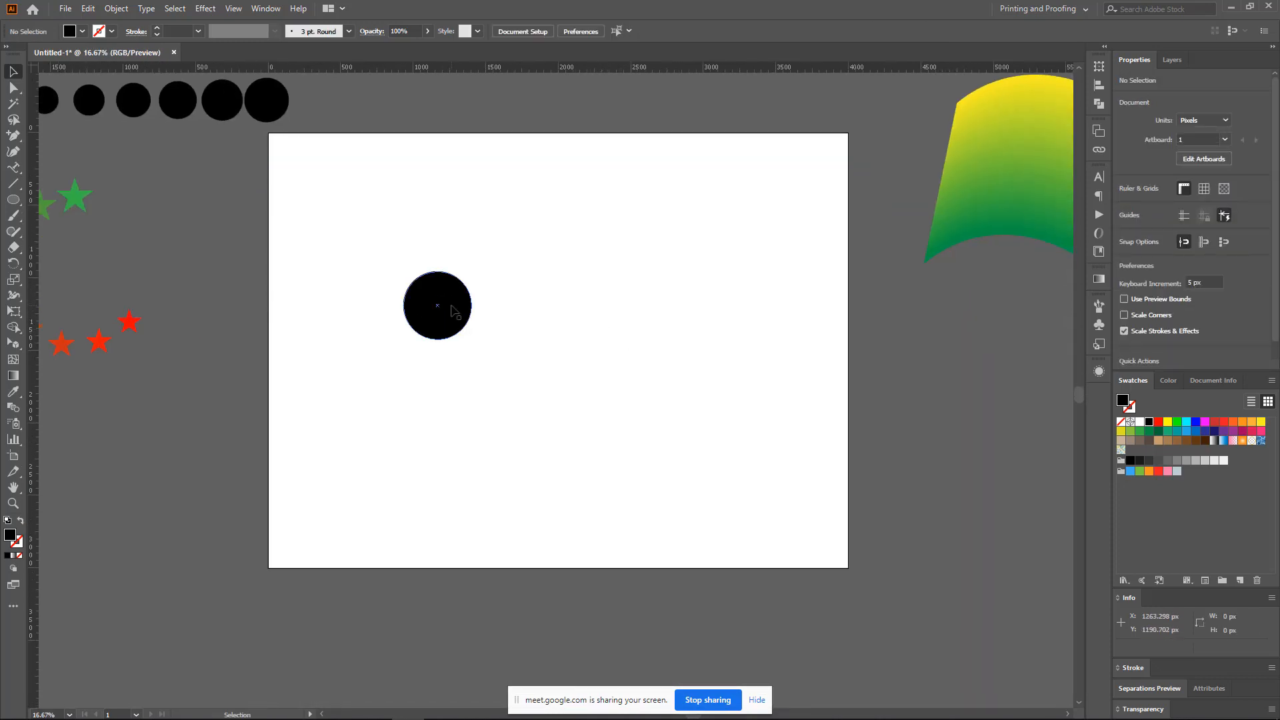
- Move the black circle from the artboard's left half to a spot slightly below and beside the artboard's centre
{"action": "left_click_drag", "start_coordinate": [453, 311], "coordinate": [663, 427]}
{"action": "left_click_drag", "start_coordinate": [625, 428], "coordinate": [620, 321]}
{"action": "left_click_drag", "start_coordinate": [604, 328], "coordinate": [593, 371]}
{"action": "left_click", "coordinate": [675, 341]}
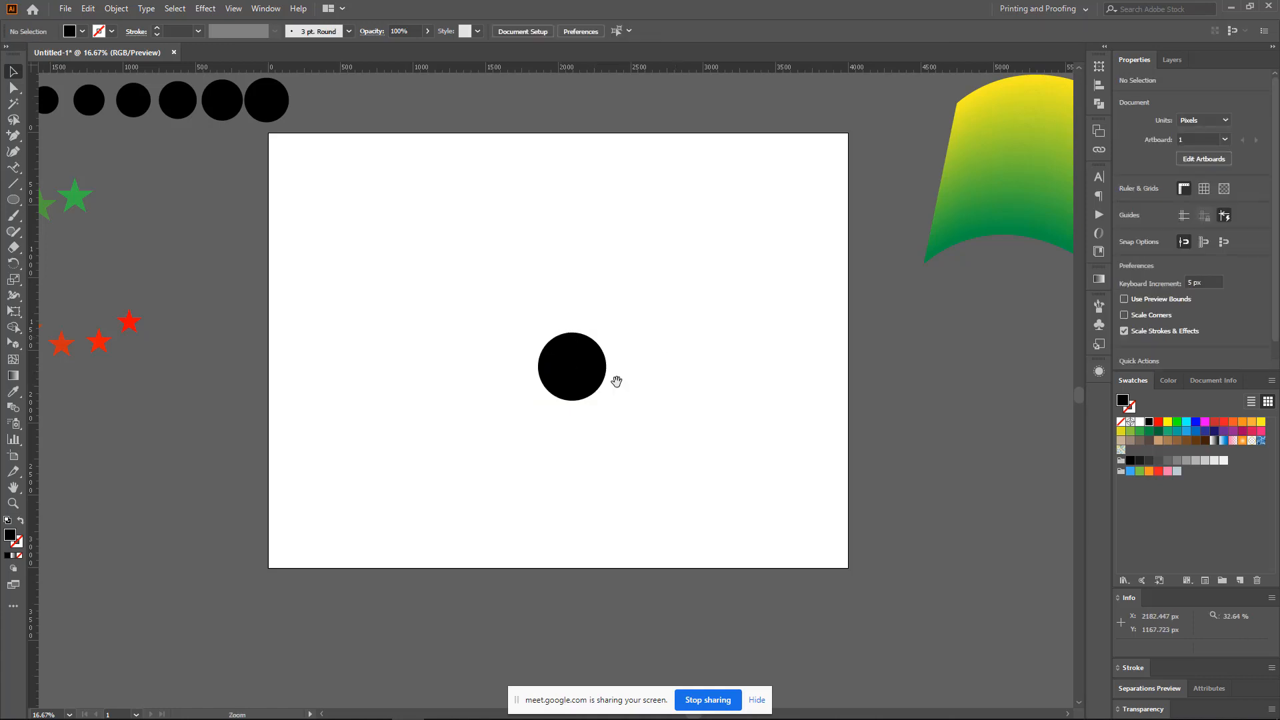
{"action": "key", "text": "ctrl+equal"}
{"action": "key", "text": "ctrl+minus"}
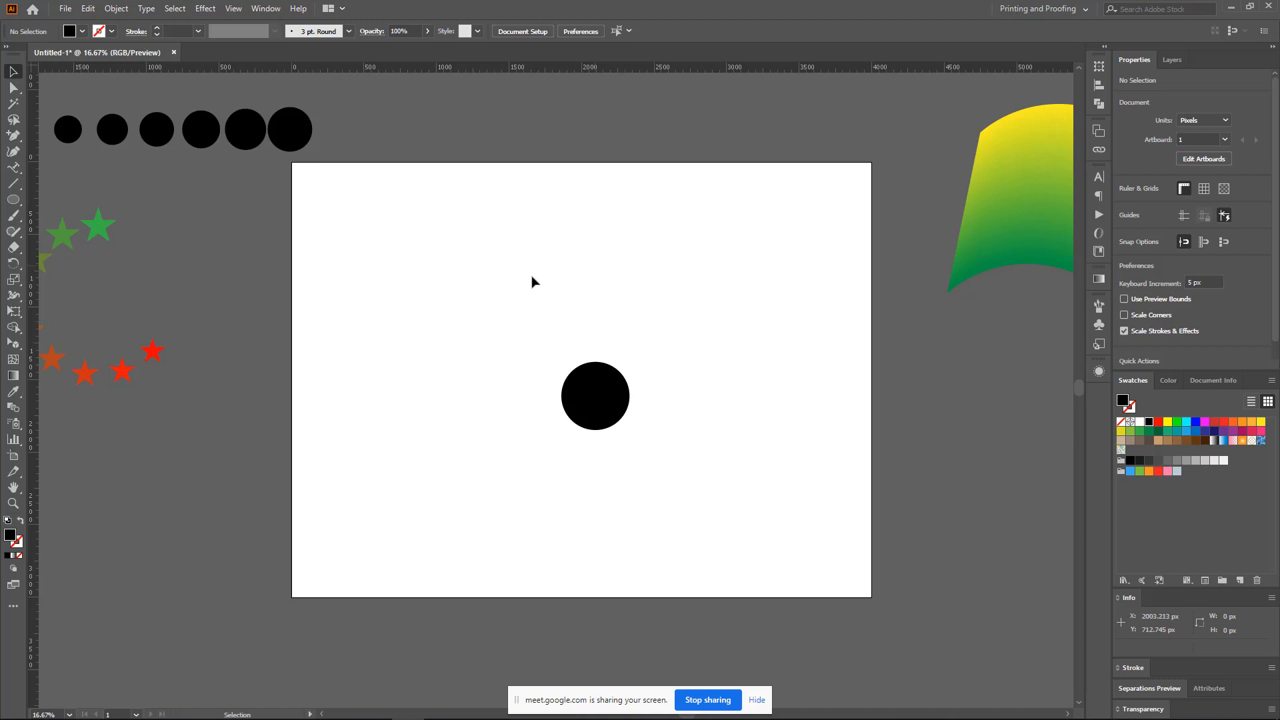
- Enlarge the black circle around its centre to about 1061 px in diameter, keep its alignment reference on Align to Artboard, and deselect it
{"action": "left_click_drag", "start_coordinate": [493, 272], "coordinate": [670, 528]}
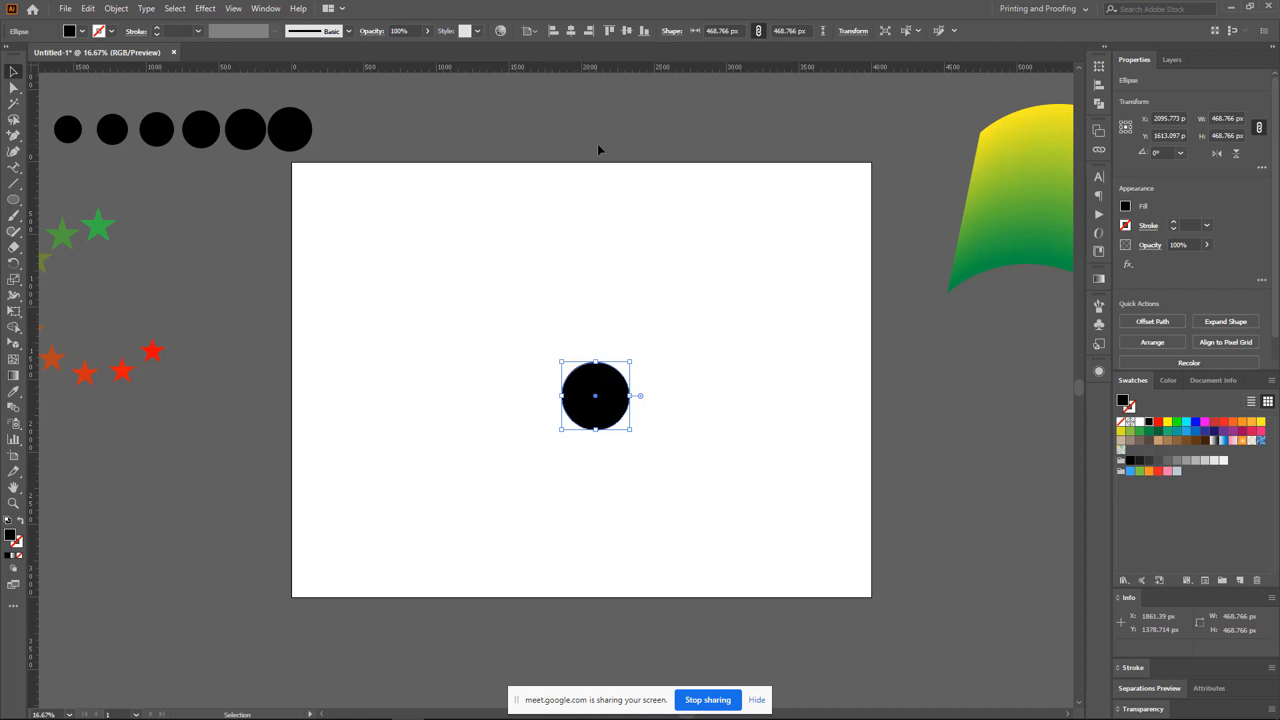
{"action": "left_click_drag", "start_coordinate": [634, 434], "coordinate": [666, 454]}
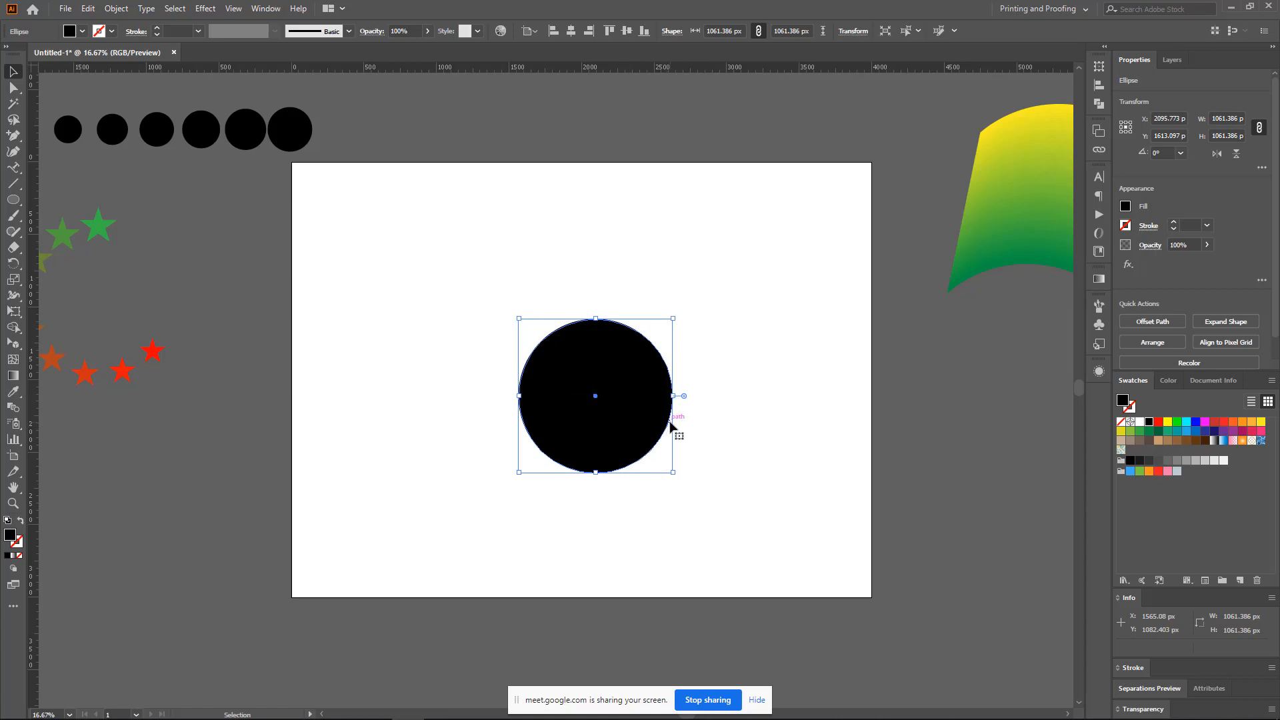
{"action": "left_click", "coordinate": [535, 33]}
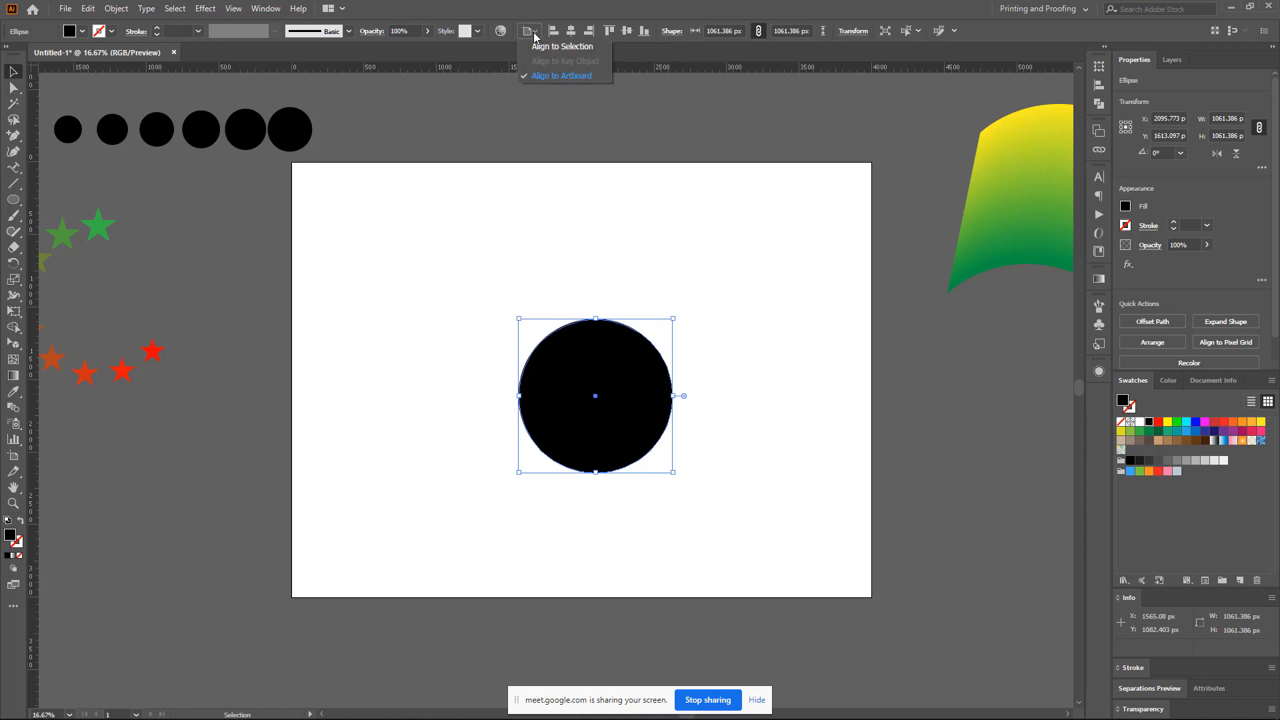
{"action": "left_click", "coordinate": [562, 76]}
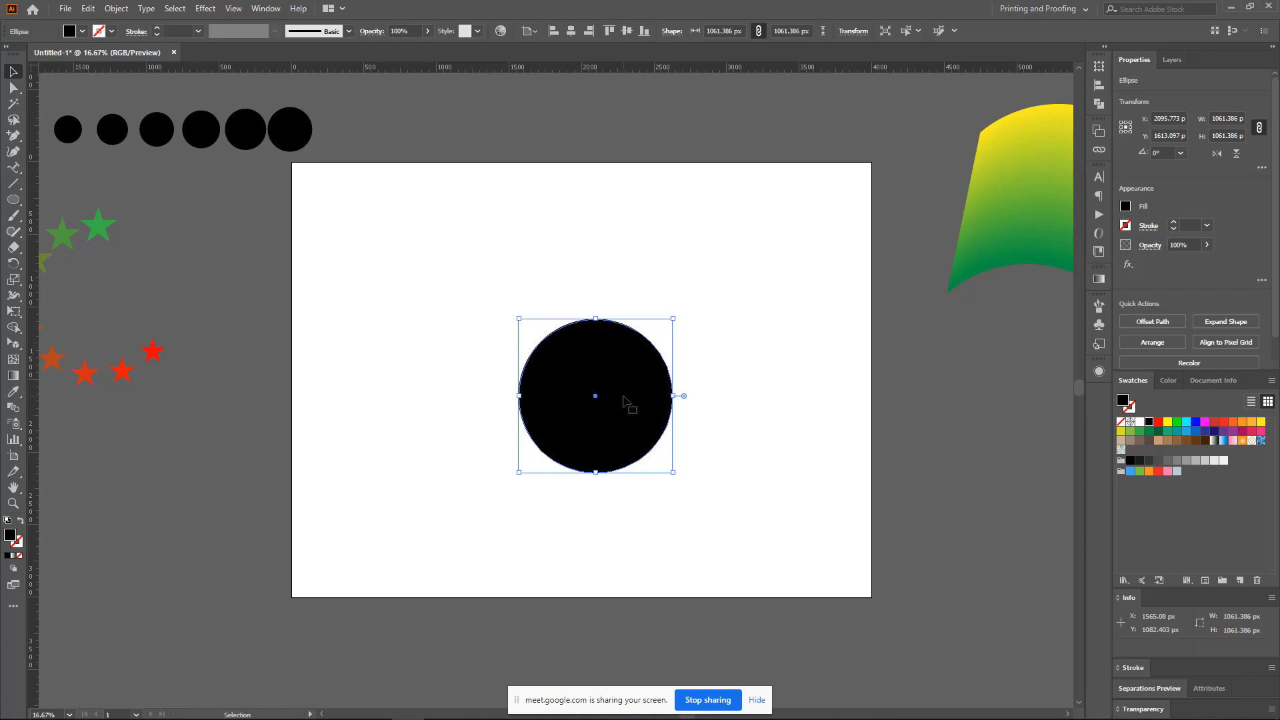
{"action": "left_click", "coordinate": [606, 31]}
{"action": "left_click", "coordinate": [733, 308]}
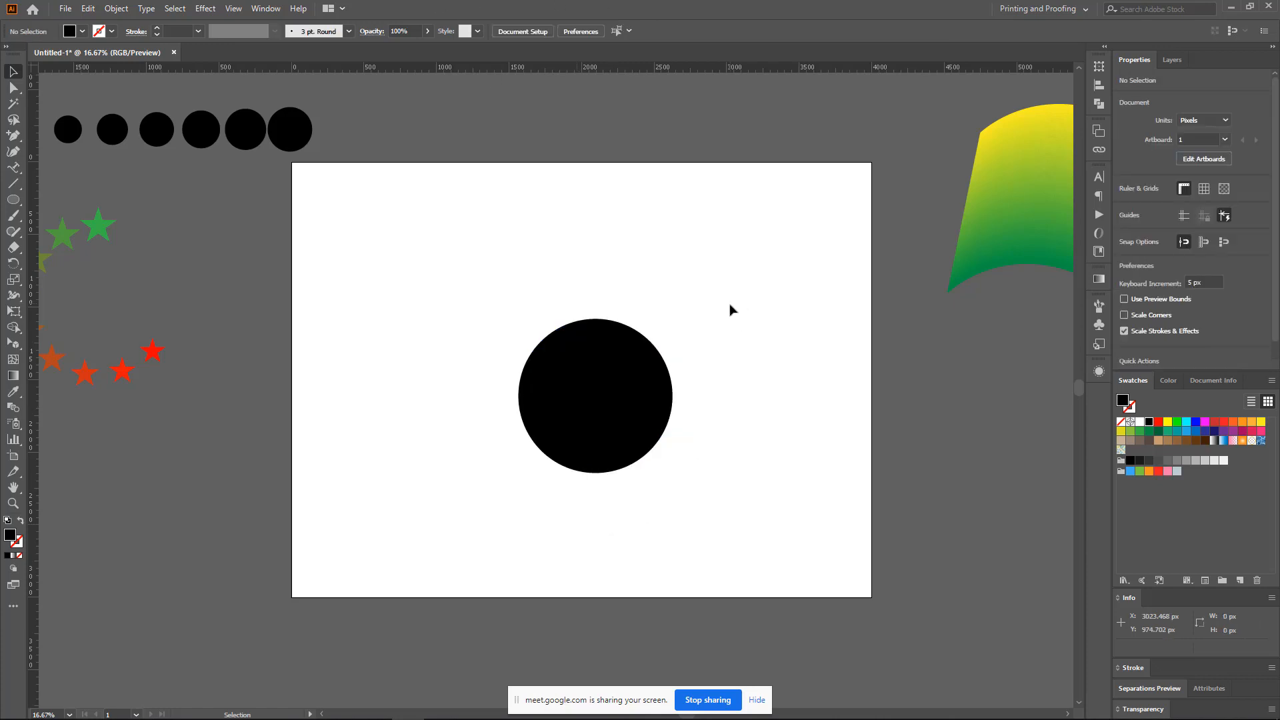
- Align the black circle successively to the artboard's top, left, right and bottom edges, leaving it in the bottom-right corner
{"action": "left_click_drag", "start_coordinate": [675, 571], "coordinate": [790, 548]}
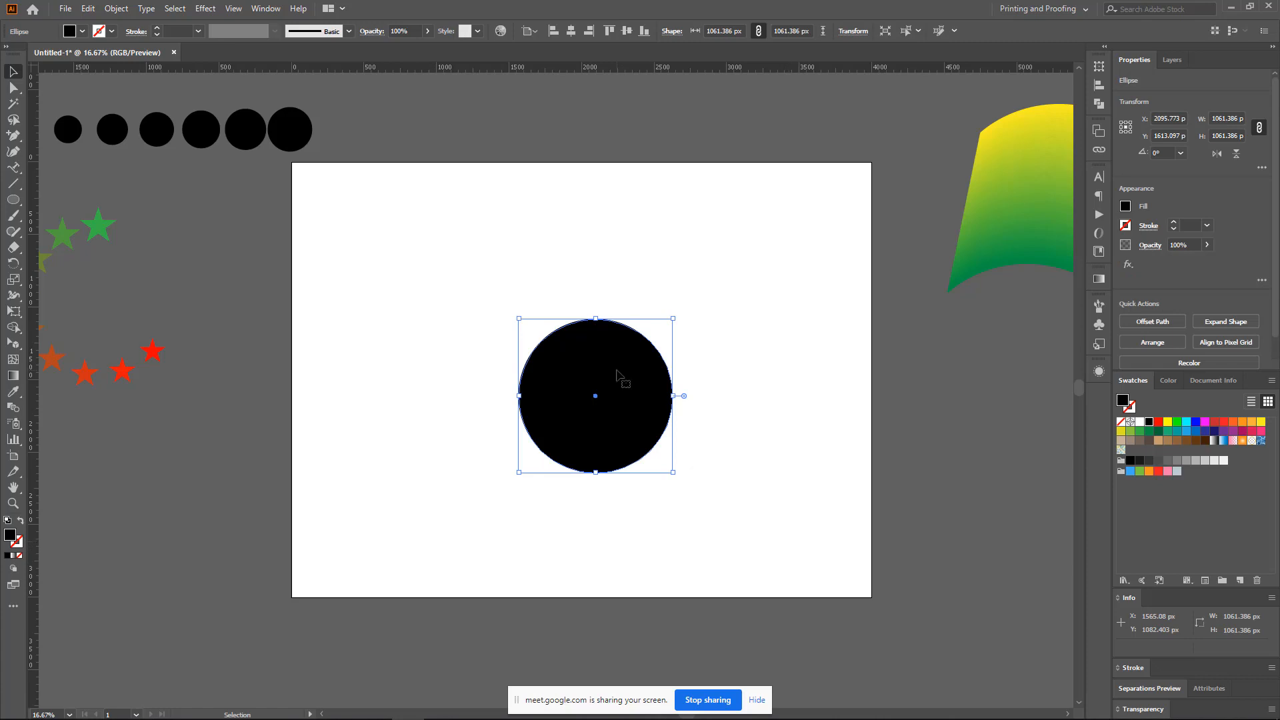
{"action": "left_click", "coordinate": [608, 32]}
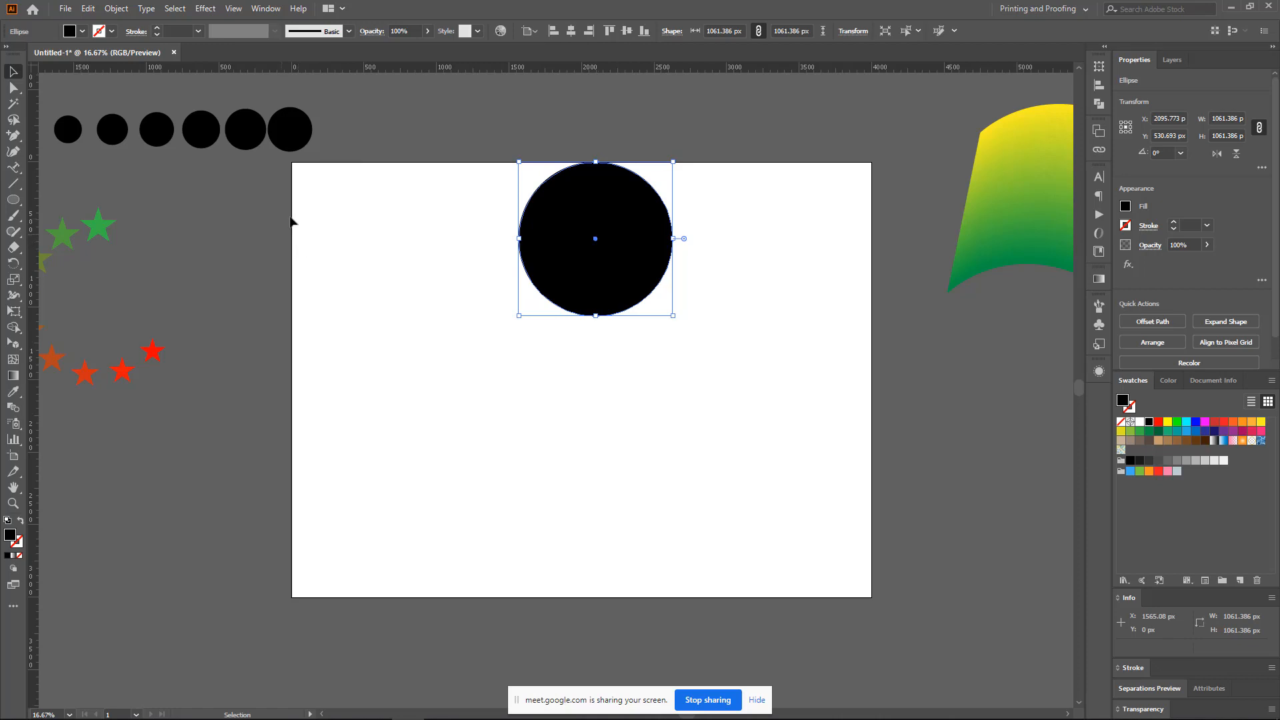
{"action": "left_click", "coordinate": [554, 31]}
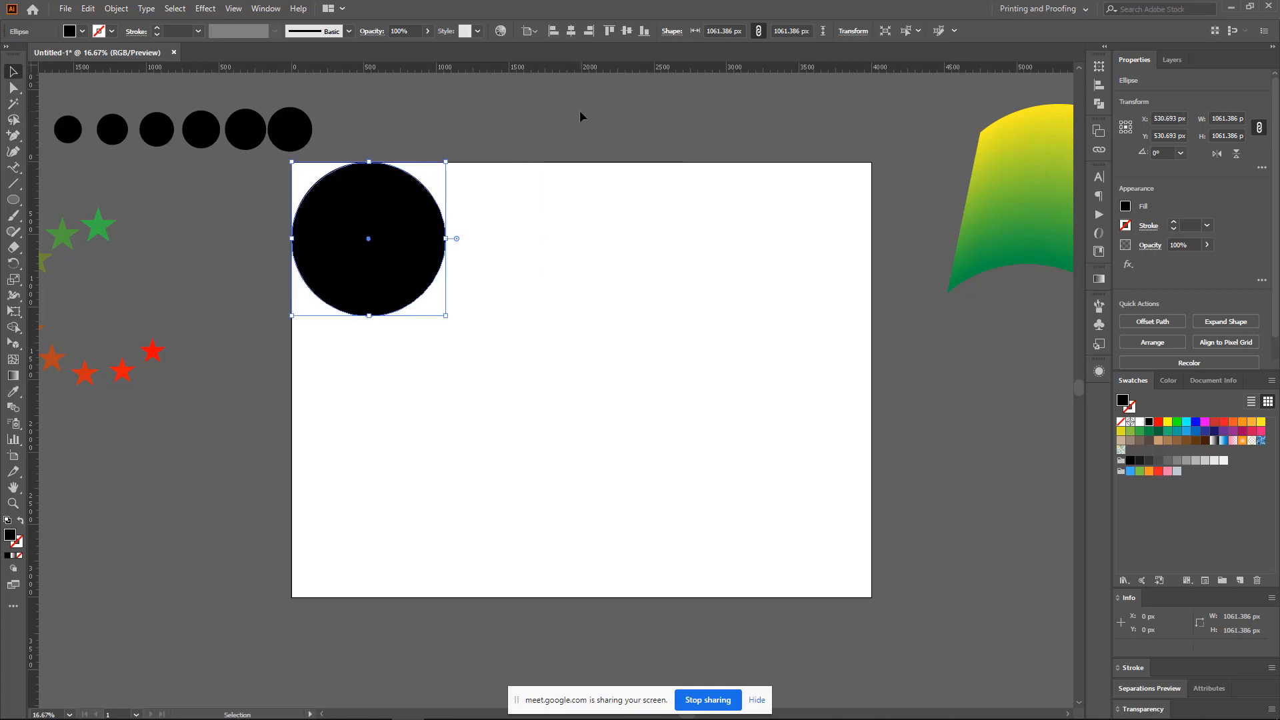
{"action": "left_click", "coordinate": [589, 31]}
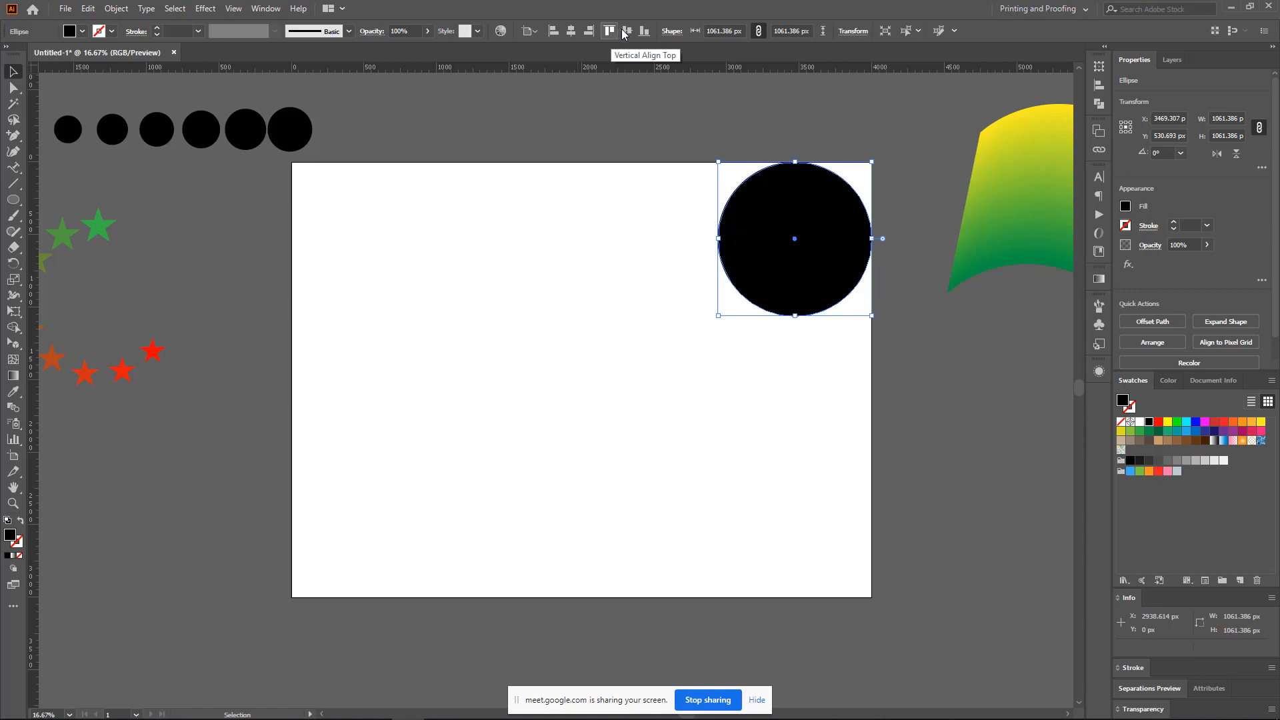
{"action": "left_click", "coordinate": [645, 32]}
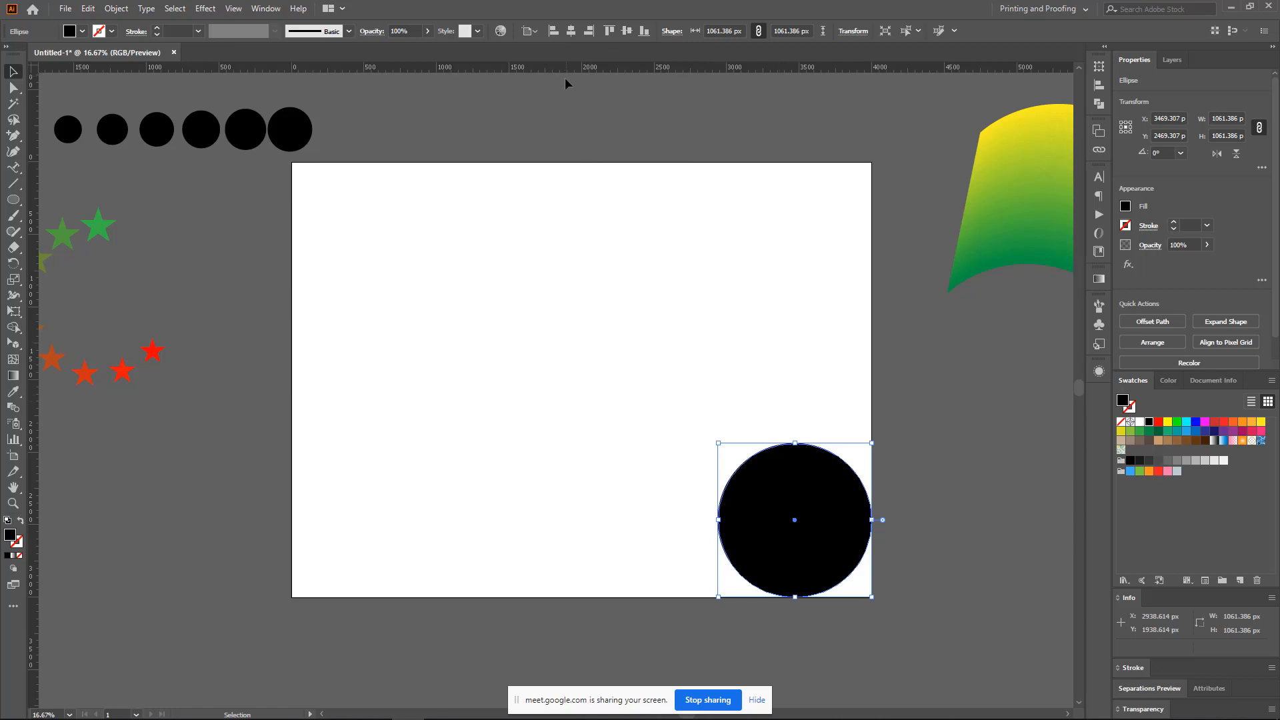
- Centre the black circle horizontally and vertically on the artboard and deselect it
{"action": "left_click", "coordinate": [571, 31]}
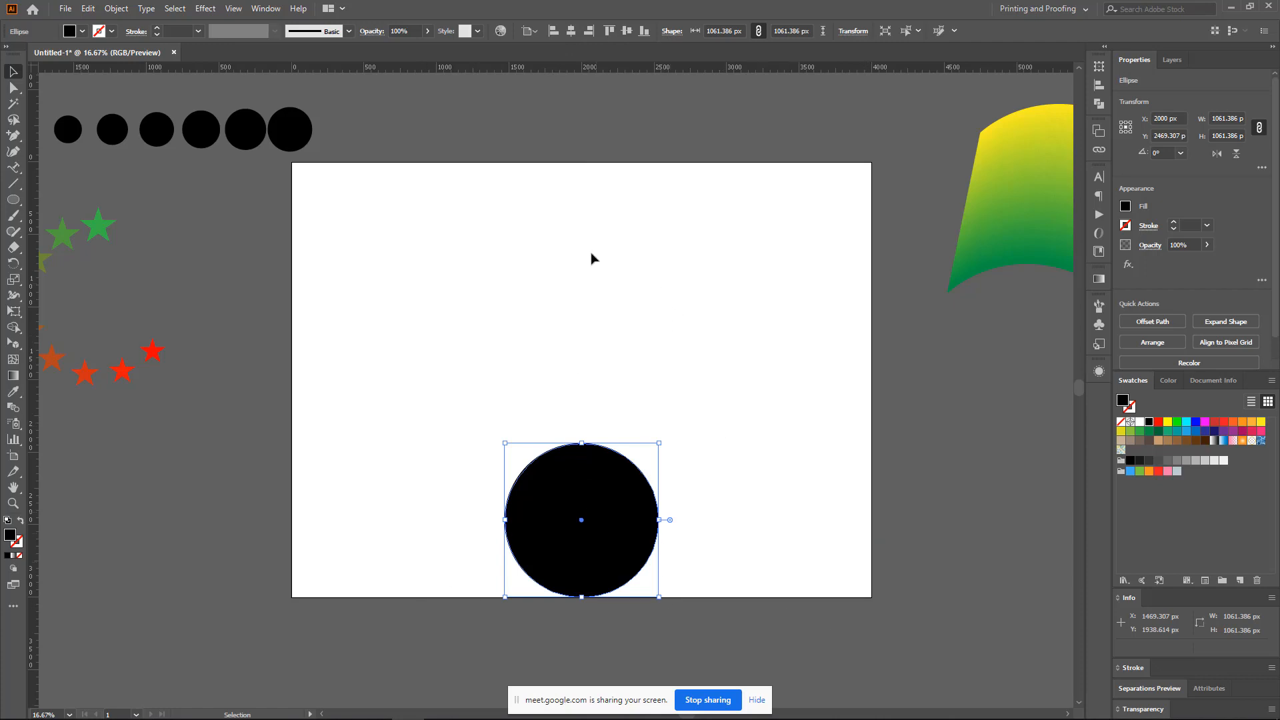
{"action": "left_click", "coordinate": [631, 36]}
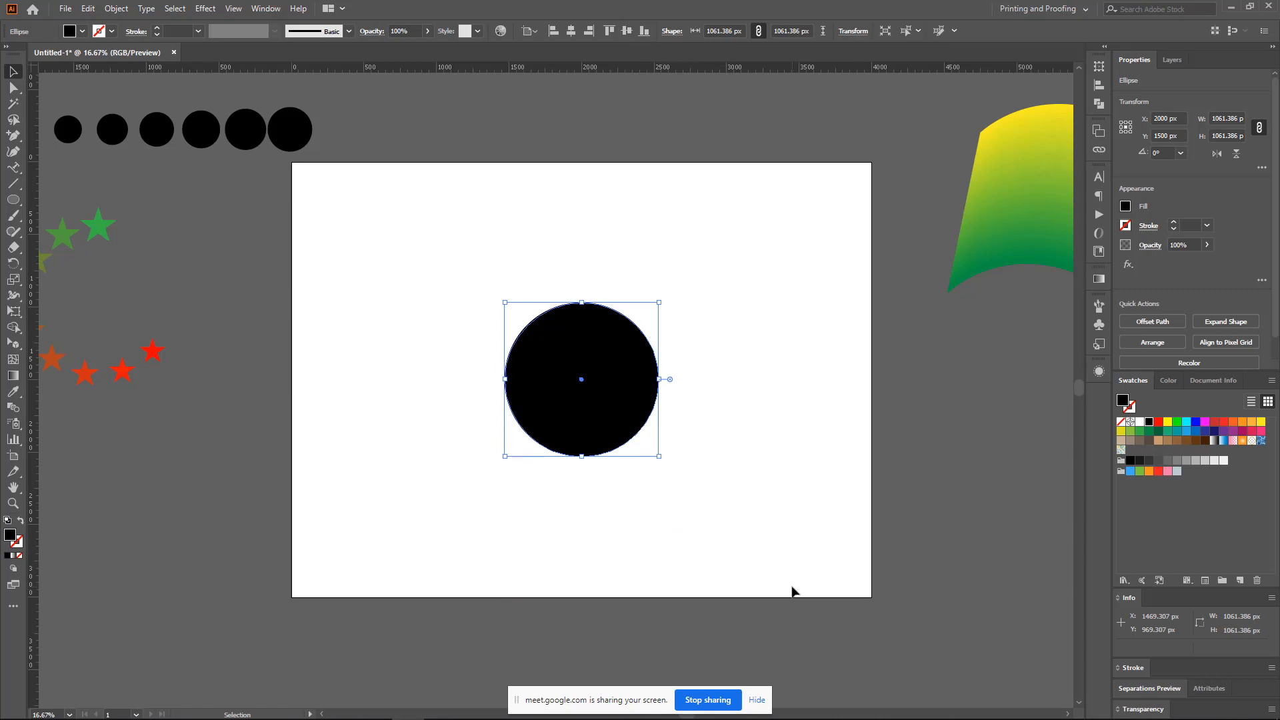
{"action": "left_click", "coordinate": [762, 358]}
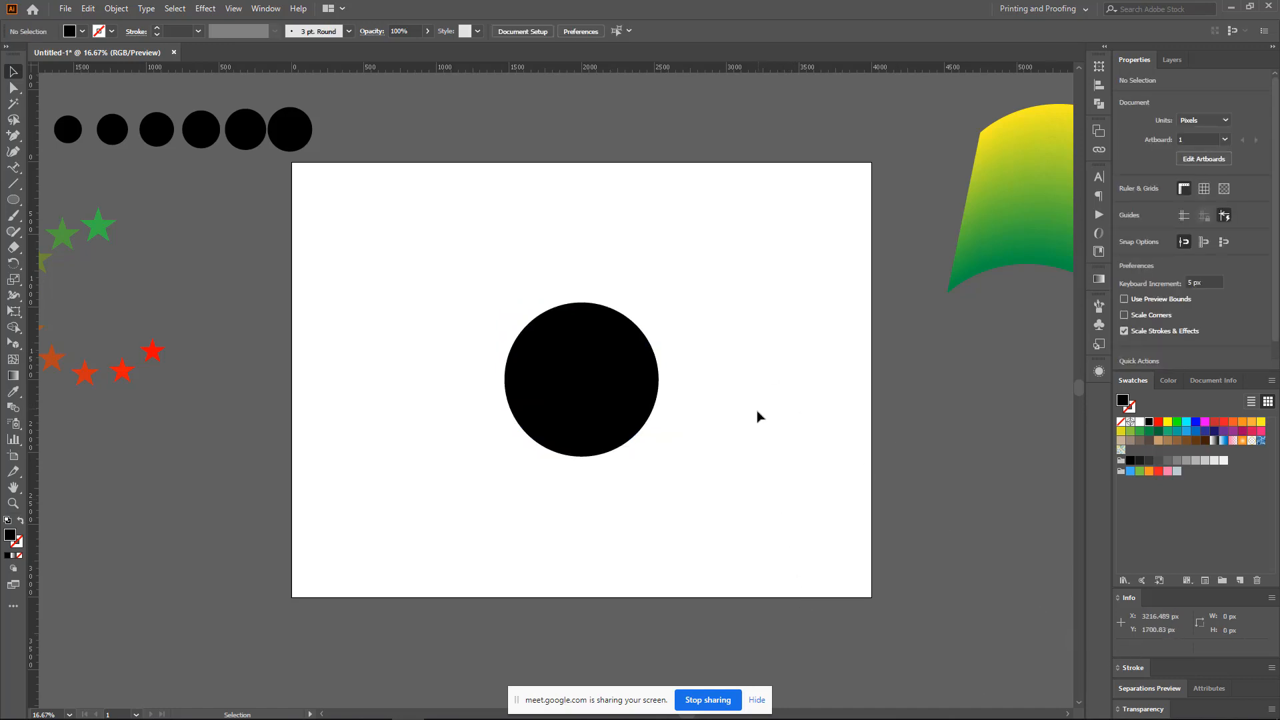
{"action": "scroll", "coordinate": [763, 418], "scroll_direction": "down", "scroll_amount": 1}
{"action": "scroll", "coordinate": [743, 420], "scroll_direction": "up", "scroll_amount": 1}
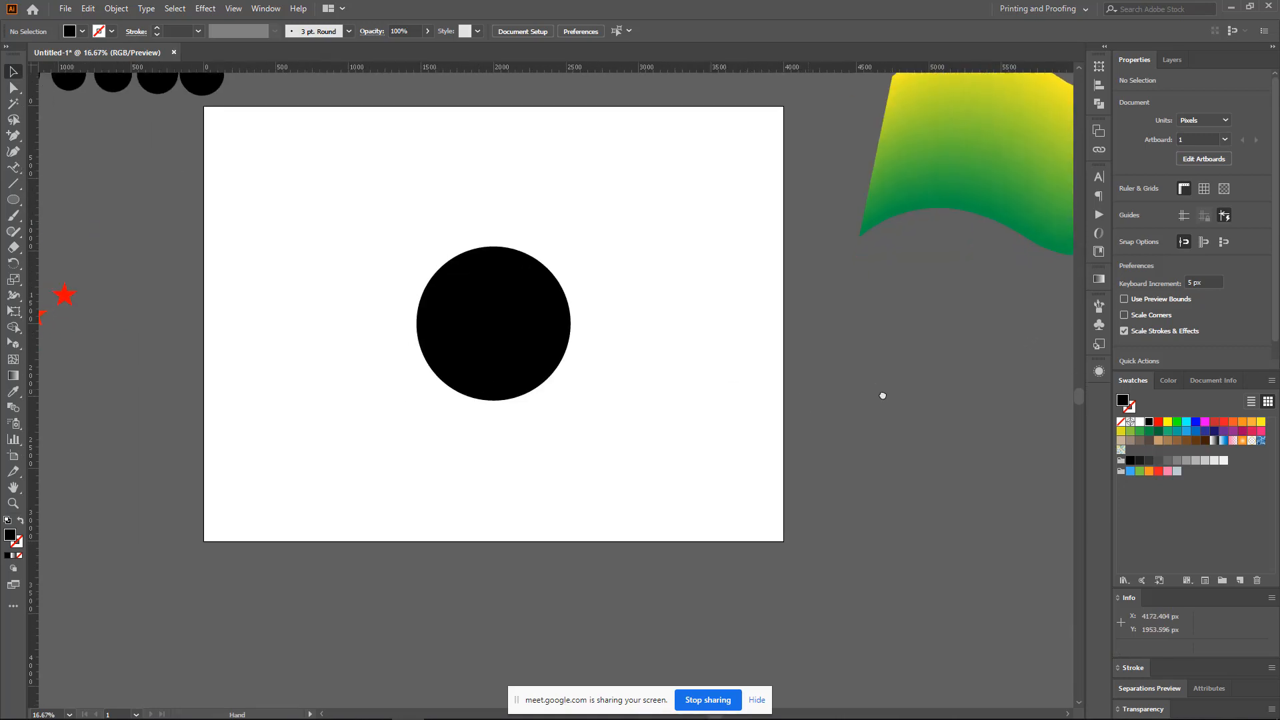
{"action": "left_click_drag", "start_coordinate": [783, 331], "coordinate": [520, 483]}
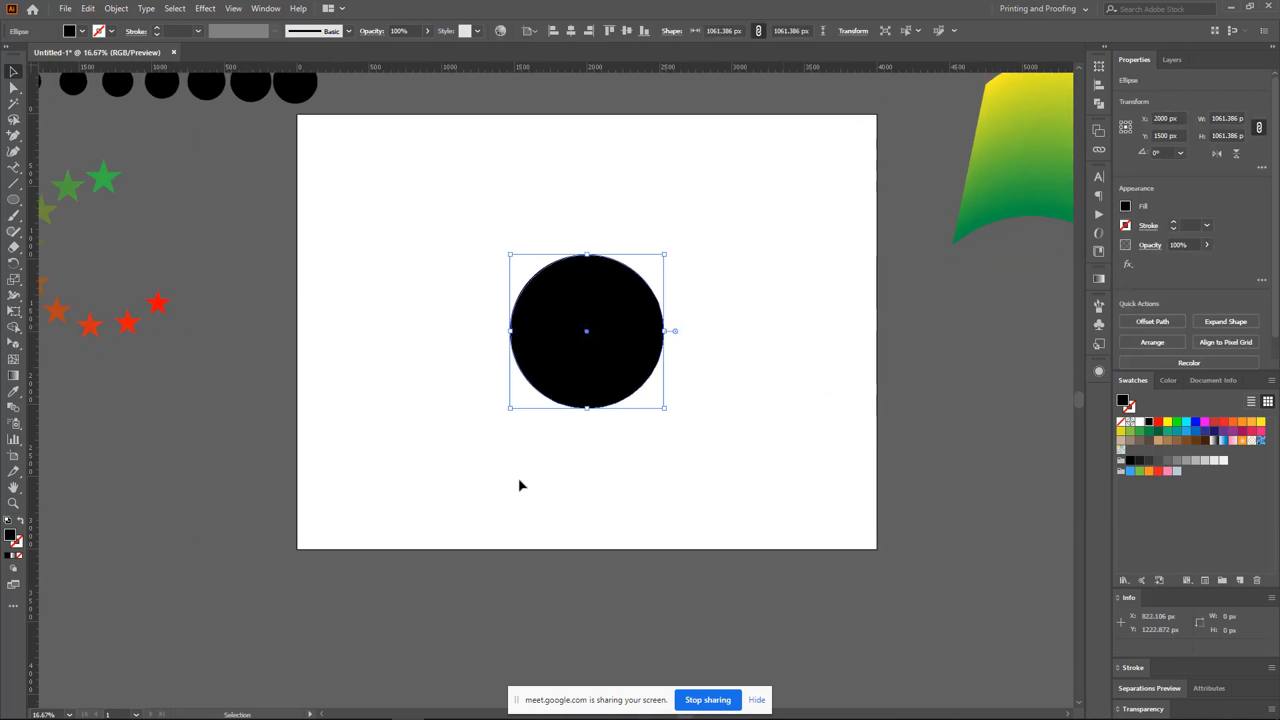
{"action": "left_click", "coordinate": [725, 372]}
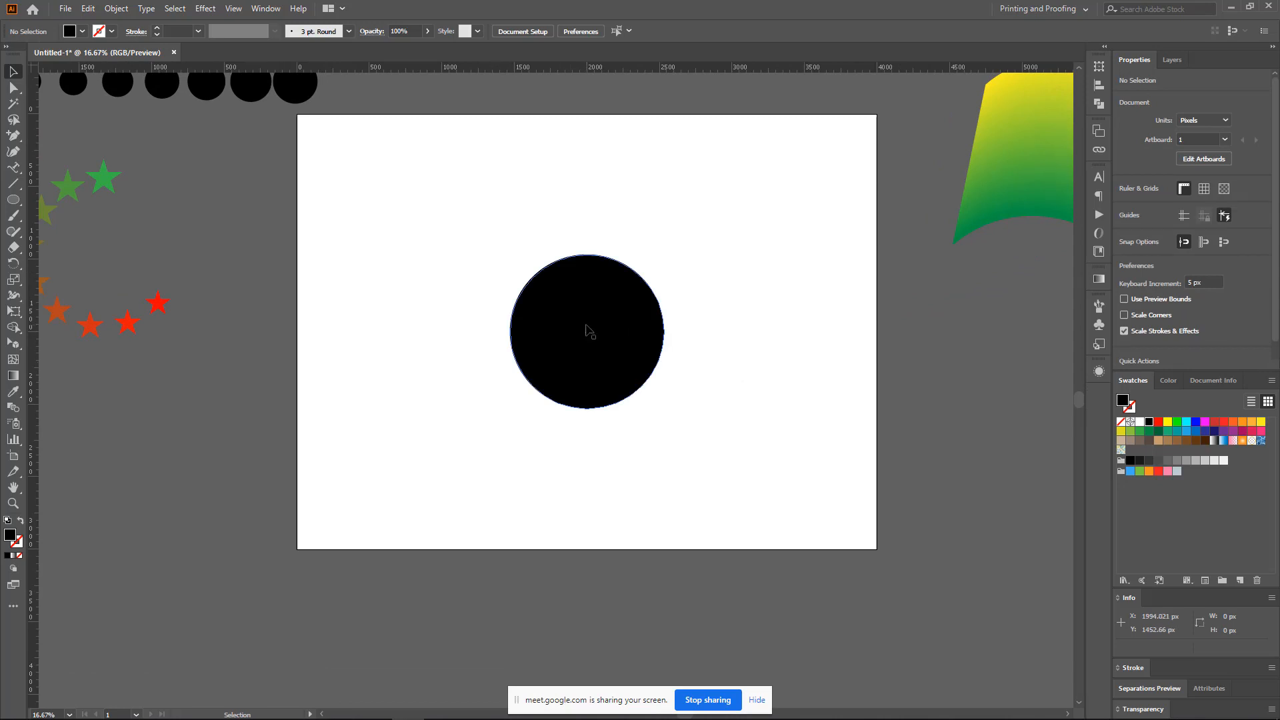
- Move the black circle down to the artboard's lower part, slightly off centre, and remove its fill
{"action": "scroll", "coordinate": [686, 354], "scroll_direction": "up", "scroll_amount": 1}
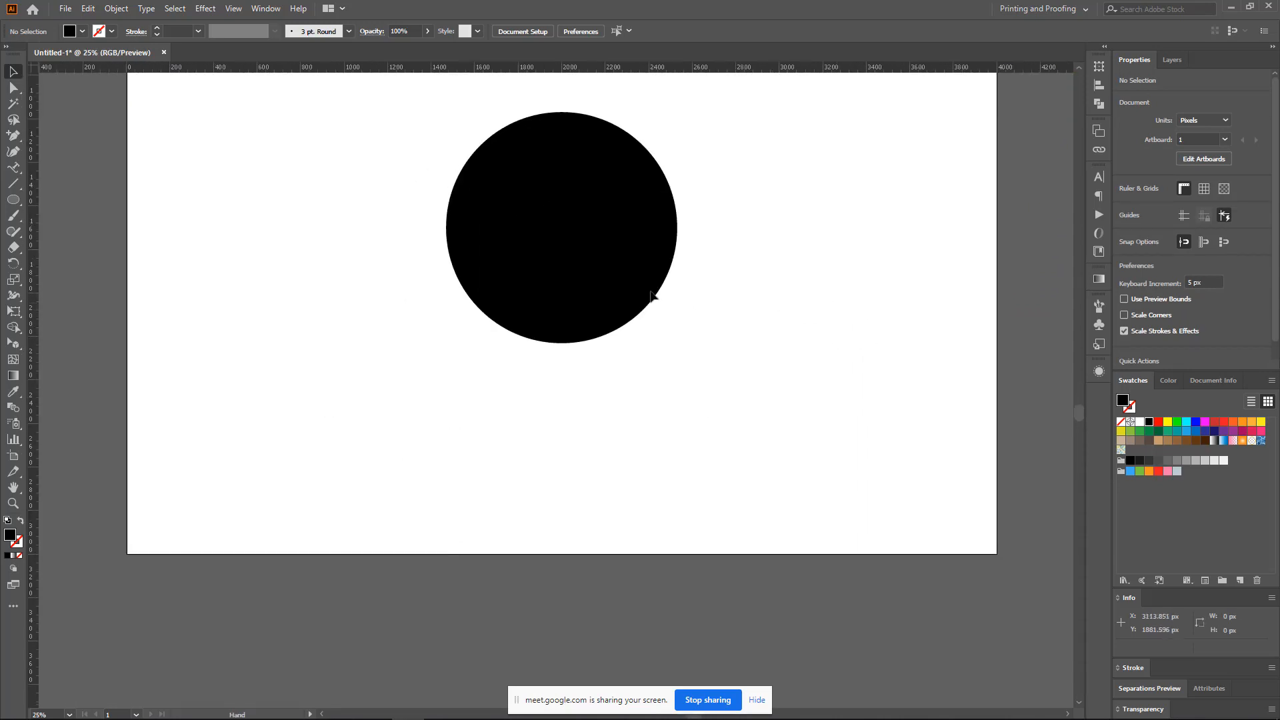
{"action": "left_click_drag", "start_coordinate": [630, 233], "coordinate": [886, 379]}
{"action": "left_click_drag", "start_coordinate": [783, 375], "coordinate": [504, 370]}
{"action": "left_click", "coordinate": [20, 555]}
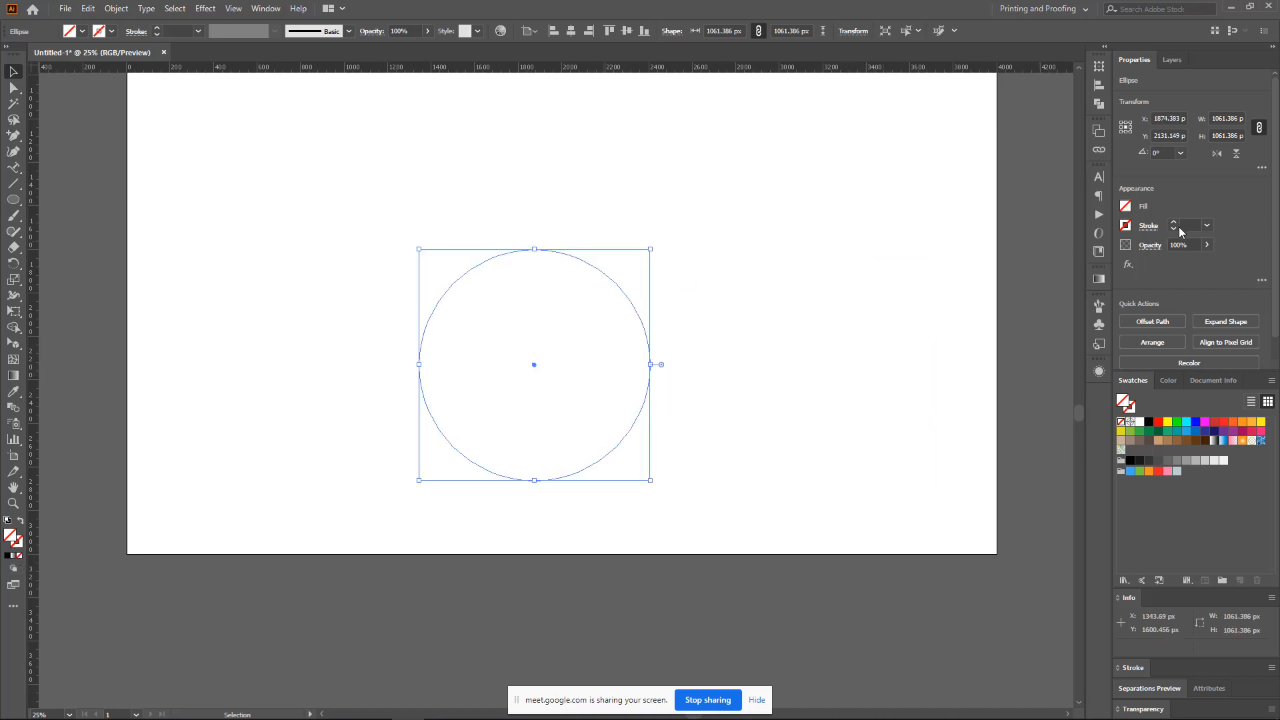
- Give the unfilled circle a 28 pt black stroke and deselect it
{"action": "left_click", "coordinate": [1173, 222]}
{"action": "left_click", "coordinate": [1175, 222]}
{"action": "left_click", "coordinate": [1175, 223]}
{"action": "left_click", "coordinate": [1175, 223]}
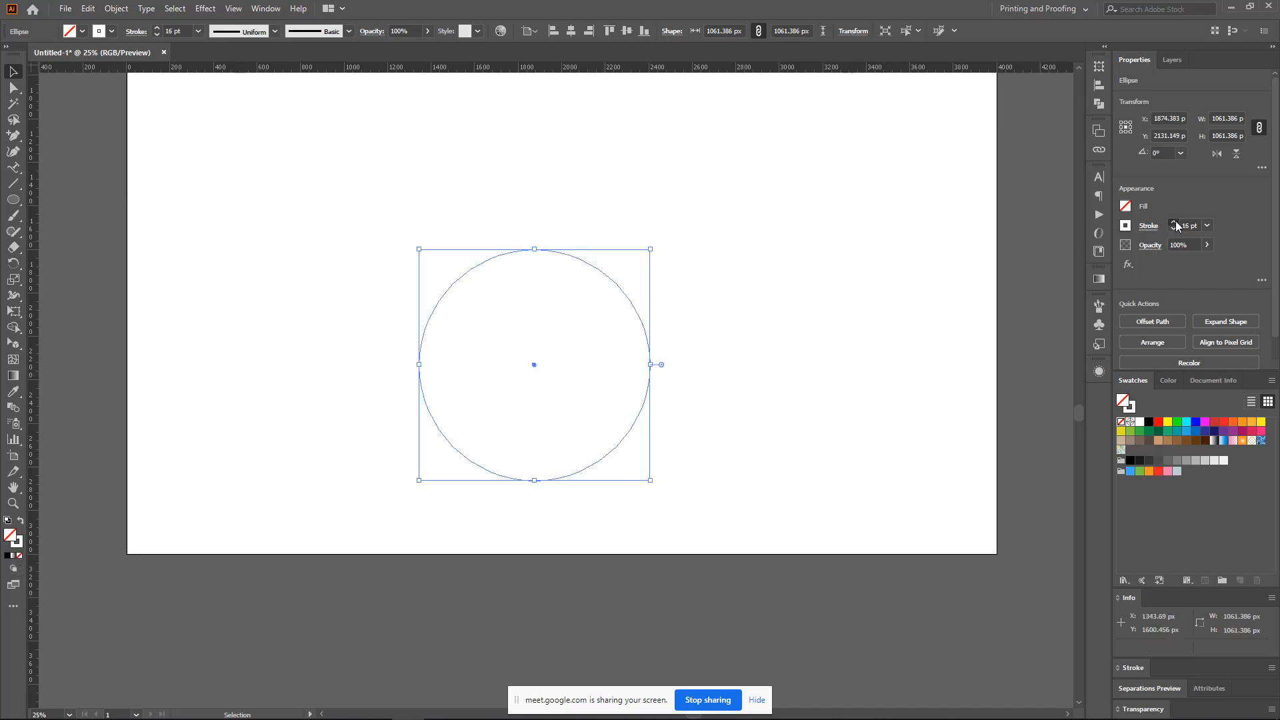
{"action": "left_click", "coordinate": [1175, 223]}
{"action": "left_click", "coordinate": [1175, 222]}
{"action": "left_click", "coordinate": [1174, 223]}
{"action": "left_click", "coordinate": [1175, 223]}
{"action": "left_click", "coordinate": [1174, 223]}
{"action": "left_click", "coordinate": [1175, 222]}
{"action": "left_click", "coordinate": [1175, 222]}
{"action": "left_click", "coordinate": [1174, 223]}
{"action": "left_click", "coordinate": [1127, 230]}
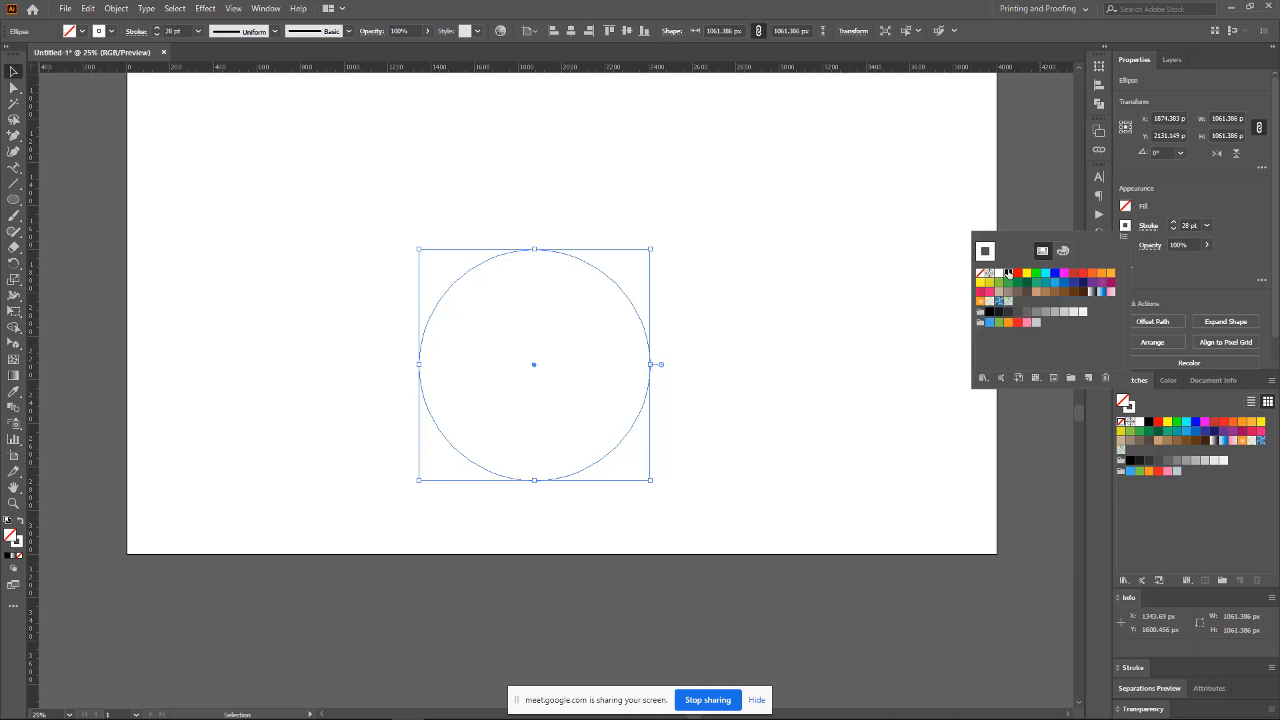
{"action": "left_click", "coordinate": [1006, 279]}
{"action": "left_click", "coordinate": [620, 301]}
- Create two smaller concentric copies inside the outlined circle, about 582 px and 264 px in diameter
{"action": "scroll", "coordinate": [630, 299], "scroll_direction": "up", "scroll_amount": 1}
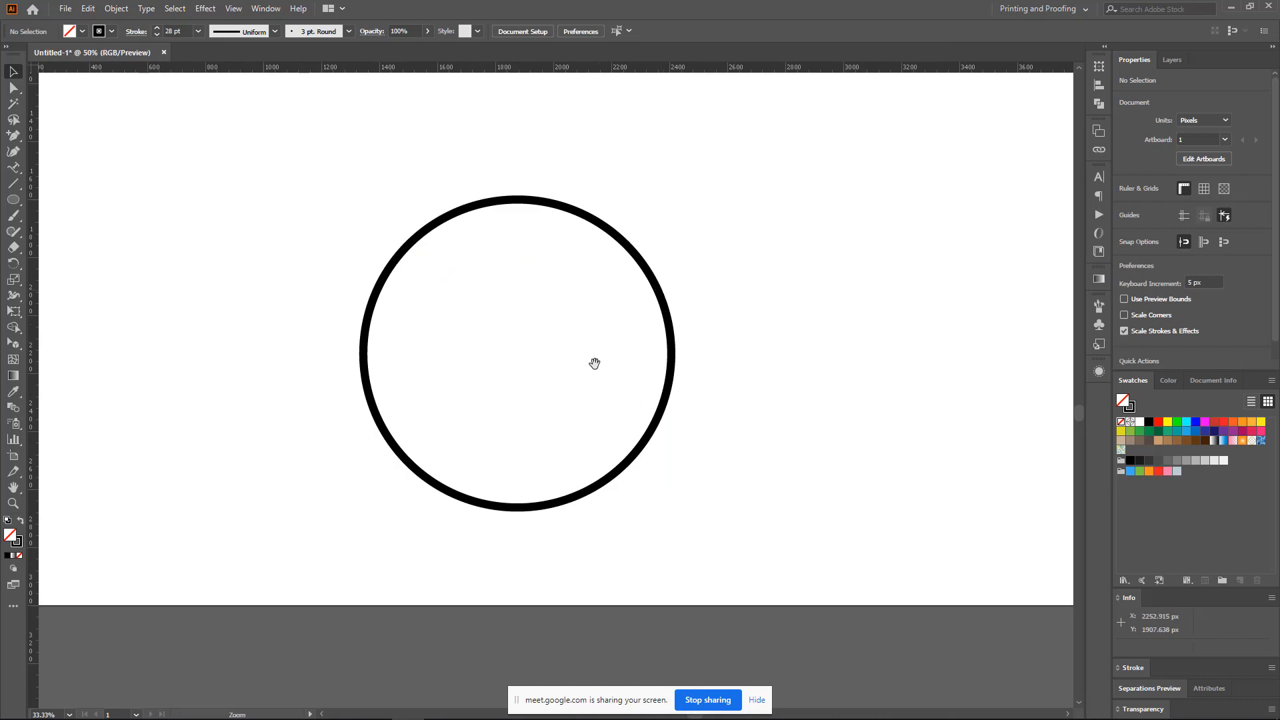
{"action": "scroll", "coordinate": [607, 353], "scroll_direction": "up", "scroll_amount": 1}
{"action": "left_click_drag", "start_coordinate": [601, 426], "coordinate": [695, 423]}
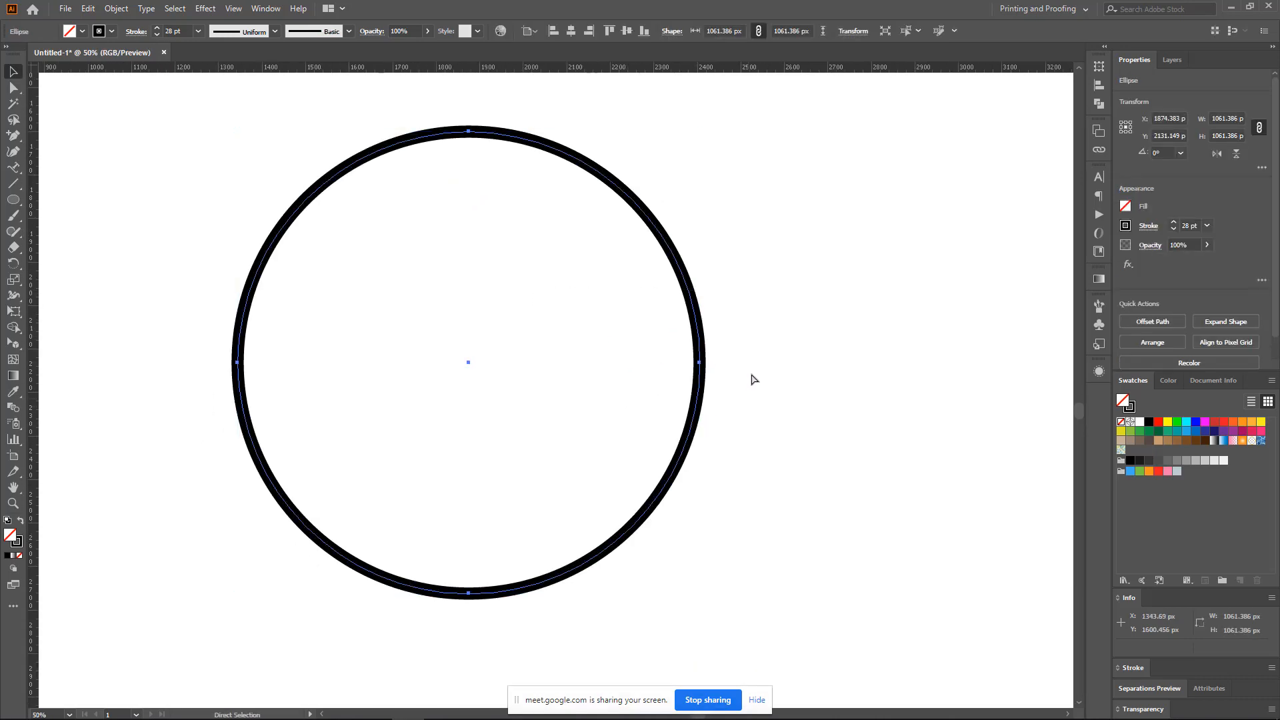
{"action": "left_click_drag", "start_coordinate": [701, 594], "coordinate": [598, 548]}
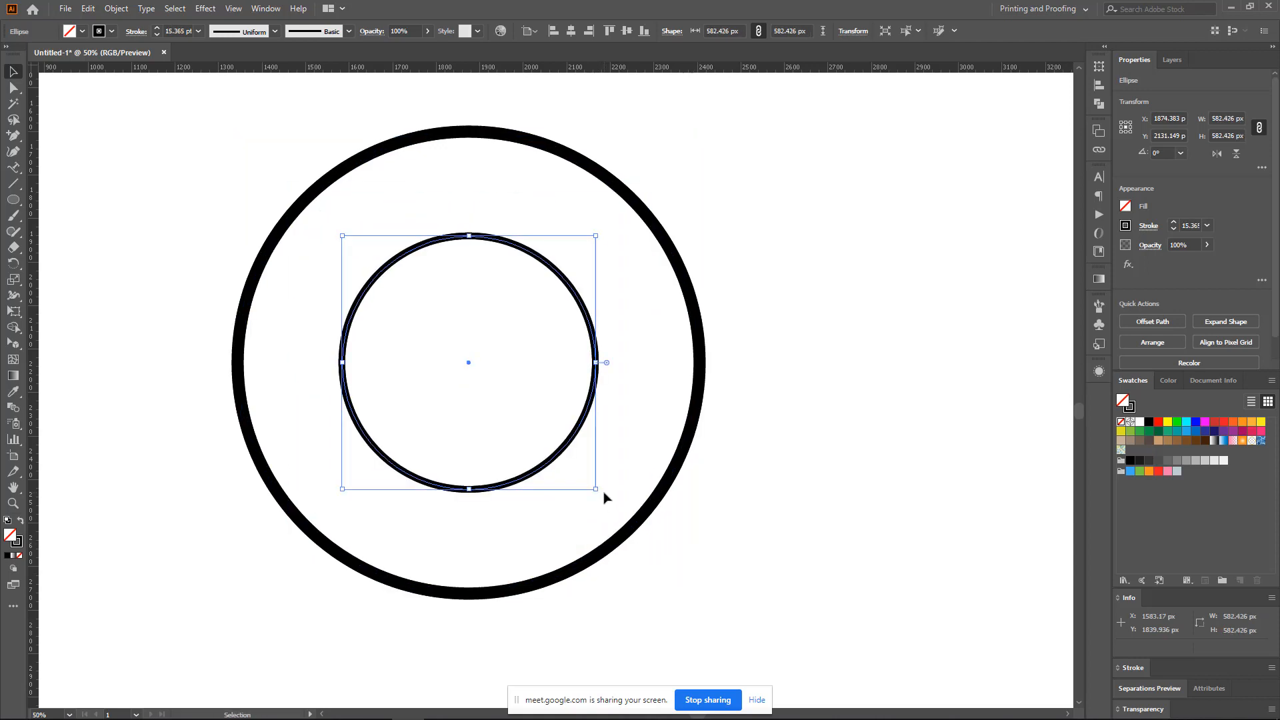
{"action": "left_click_drag", "start_coordinate": [595, 486], "coordinate": [527, 452]}
- Move the two inner circles off centre inside the large circle, with the smallest near its left edge, and deselect
{"action": "left_click_drag", "start_coordinate": [432, 318], "coordinate": [316, 314]}
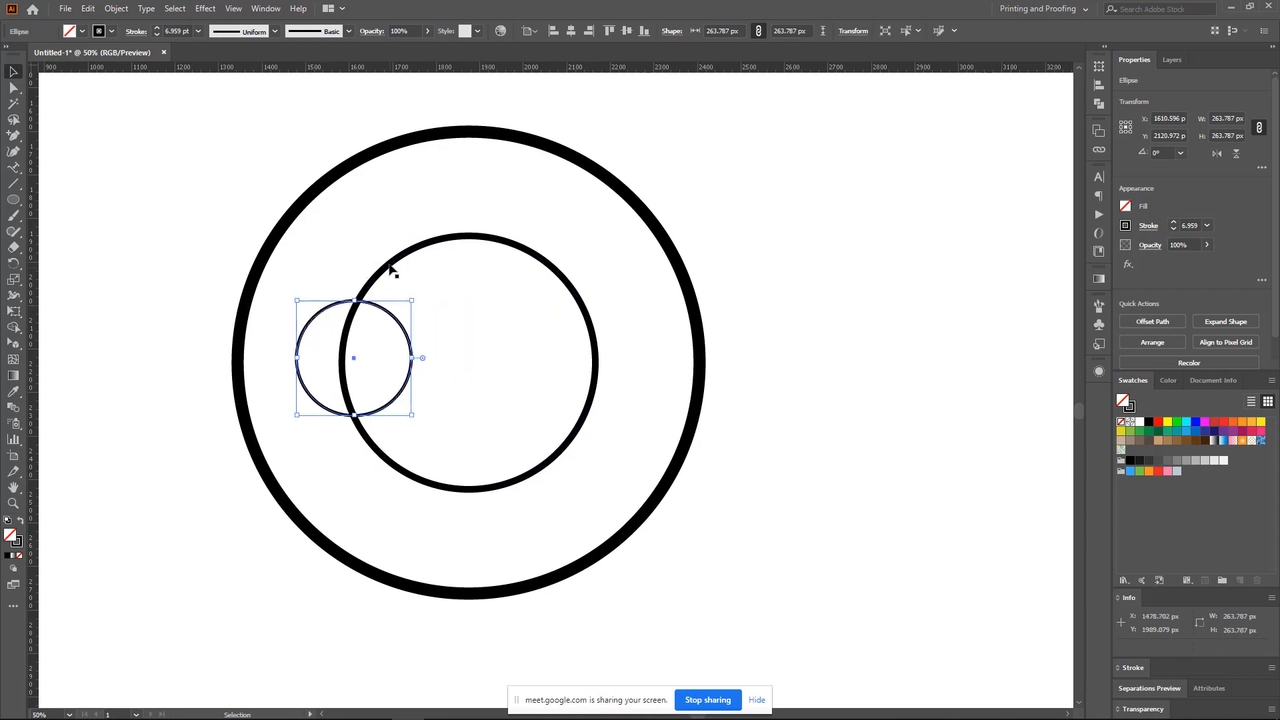
{"action": "left_click_drag", "start_coordinate": [391, 266], "coordinate": [369, 210]}
{"action": "left_click_drag", "start_coordinate": [306, 331], "coordinate": [254, 314]}
{"action": "left_click", "coordinate": [715, 424]}
{"action": "scroll", "coordinate": [765, 432], "scroll_direction": "down", "scroll_amount": 2, "text": "alt"}
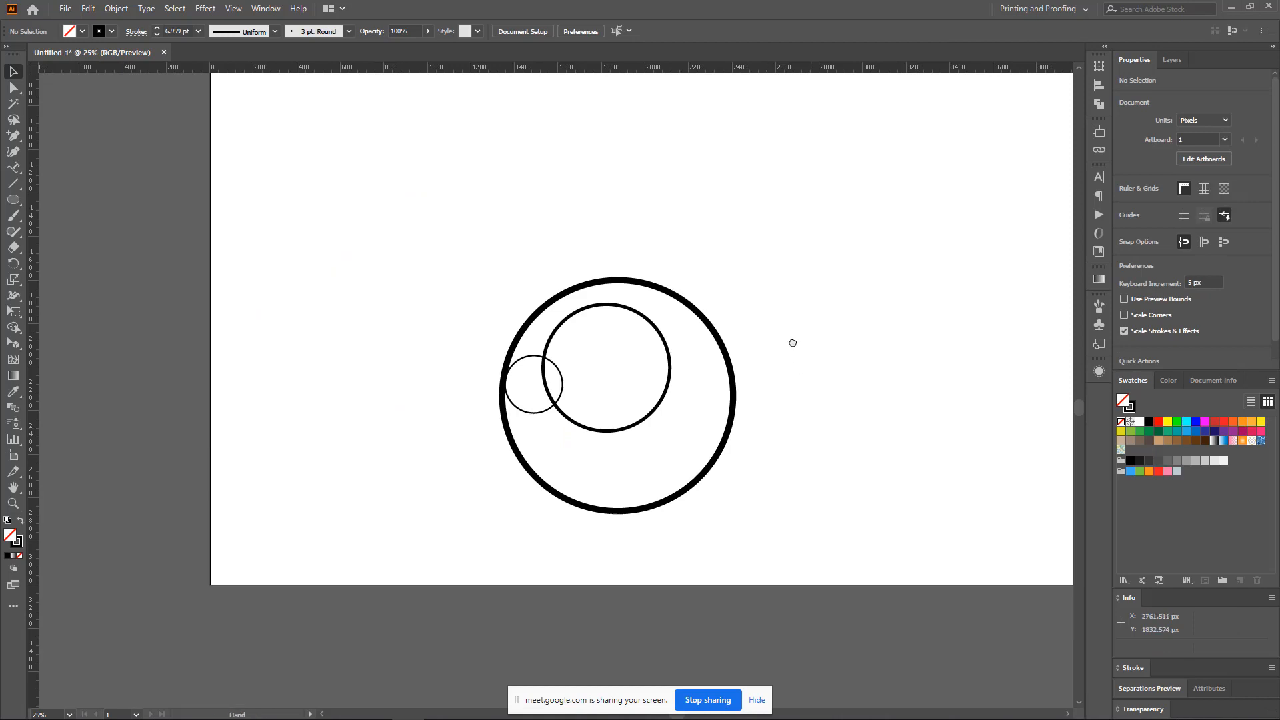
- Align all three outlined circles to the artboard's horizontal and vertical centre and deselect them
{"action": "scroll", "coordinate": [792, 343], "scroll_direction": "up", "scroll_amount": 2}
{"action": "scroll", "coordinate": [792, 343], "scroll_direction": "right", "scroll_amount": 2}
{"action": "left_click_drag", "start_coordinate": [290, 285], "coordinate": [804, 596]}
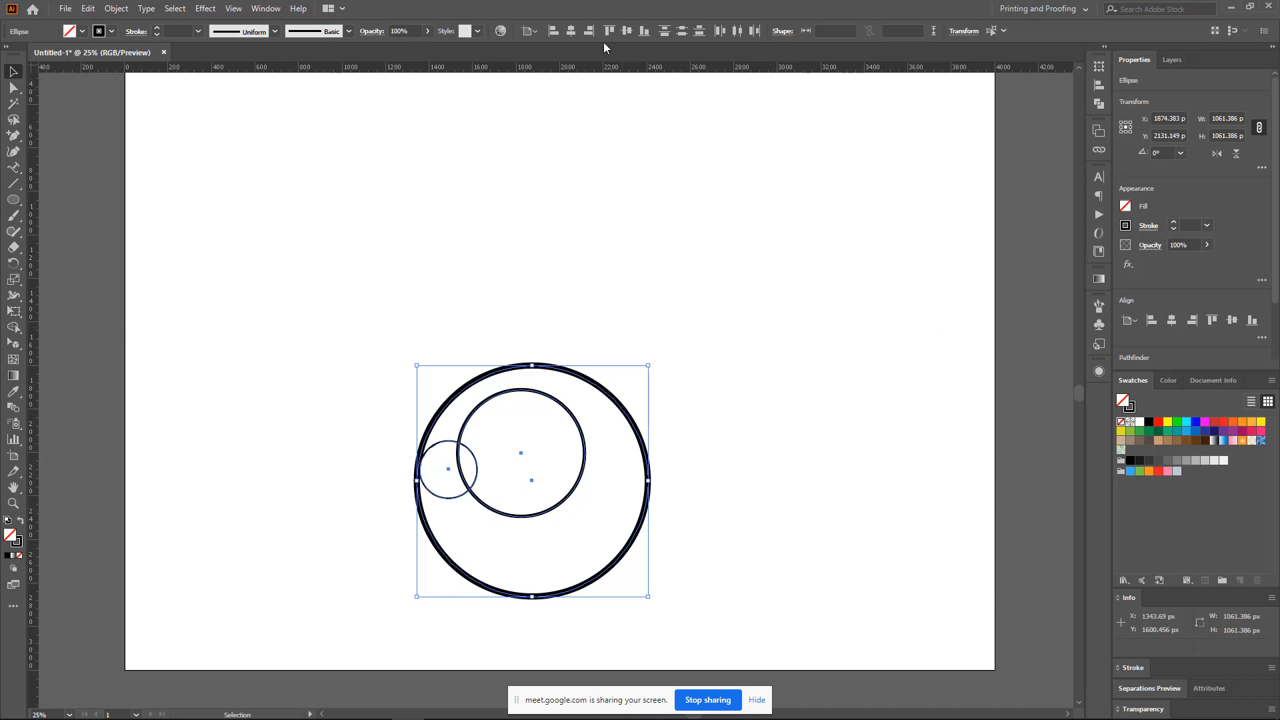
{"action": "left_click", "coordinate": [571, 32]}
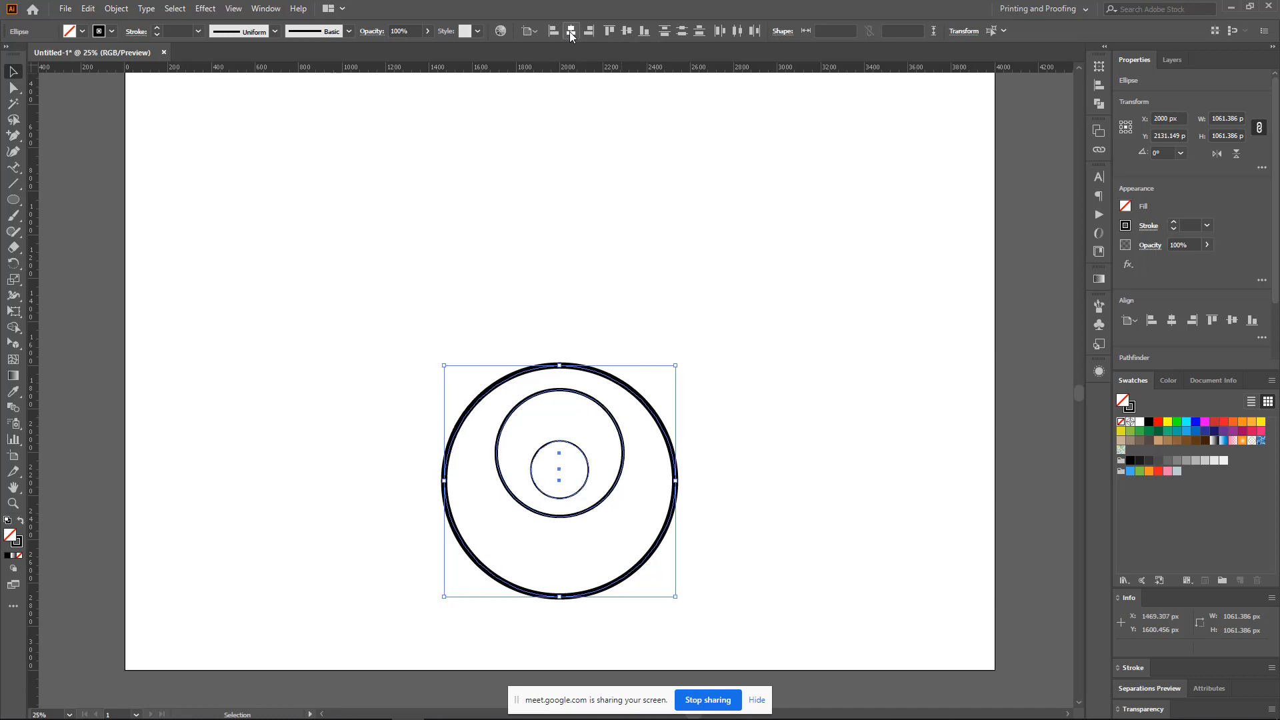
{"action": "left_click", "coordinate": [626, 33]}
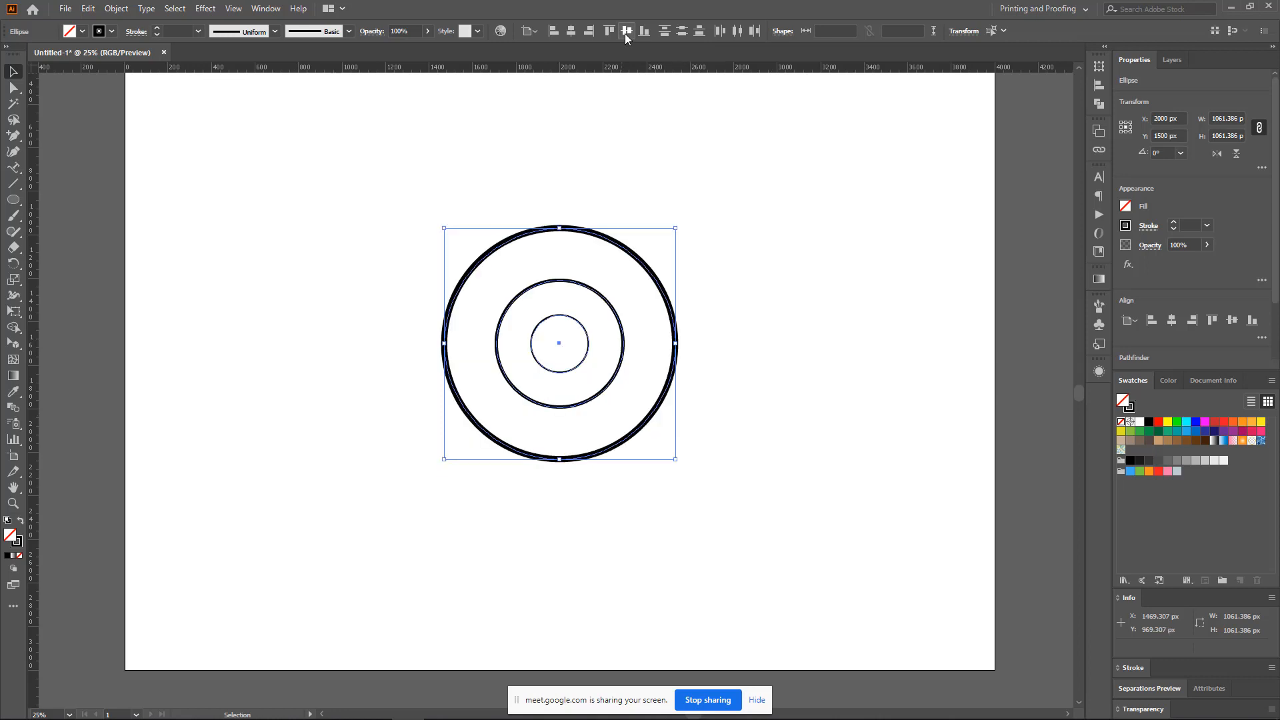
{"action": "left_click", "coordinate": [818, 372]}
{"action": "left_click_drag", "start_coordinate": [394, 248], "coordinate": [862, 623]}
{"action": "left_click", "coordinate": [838, 546]}
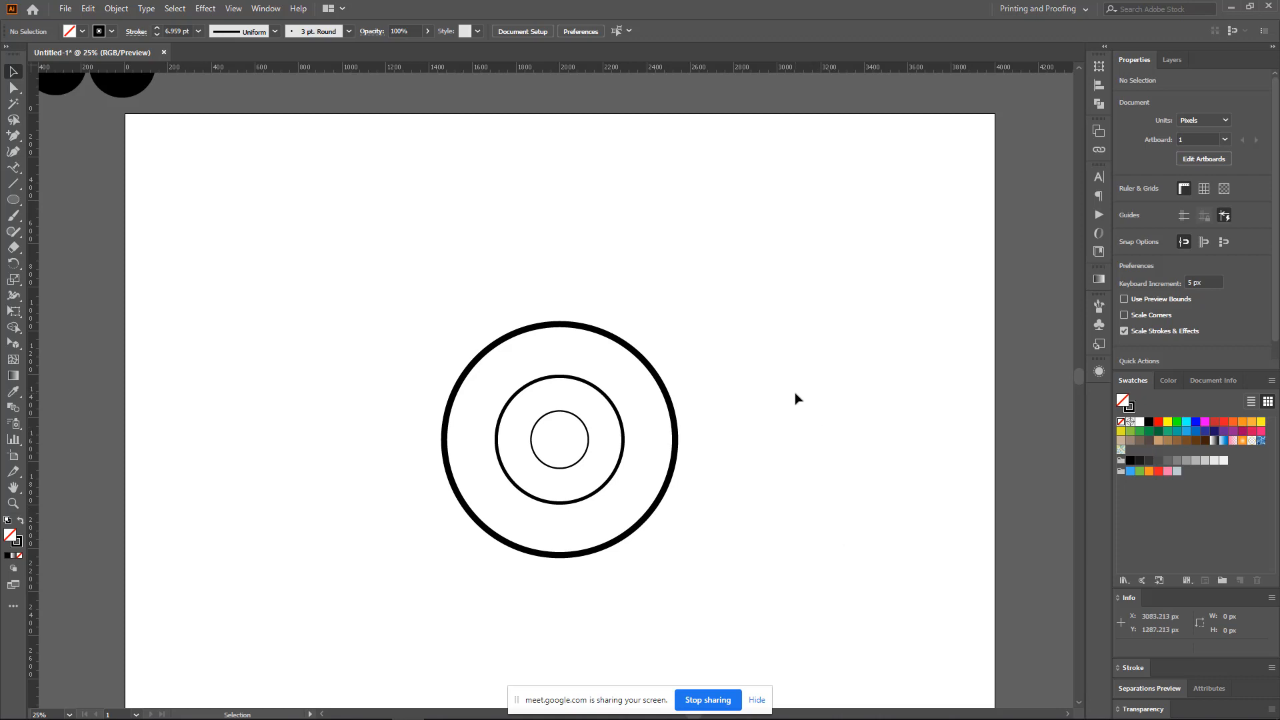
{"action": "scroll", "coordinate": [478, 446], "scroll_direction": "up", "scroll_amount": 1}
{"action": "scroll", "coordinate": [543, 448], "scroll_direction": "down", "scroll_amount": 1}
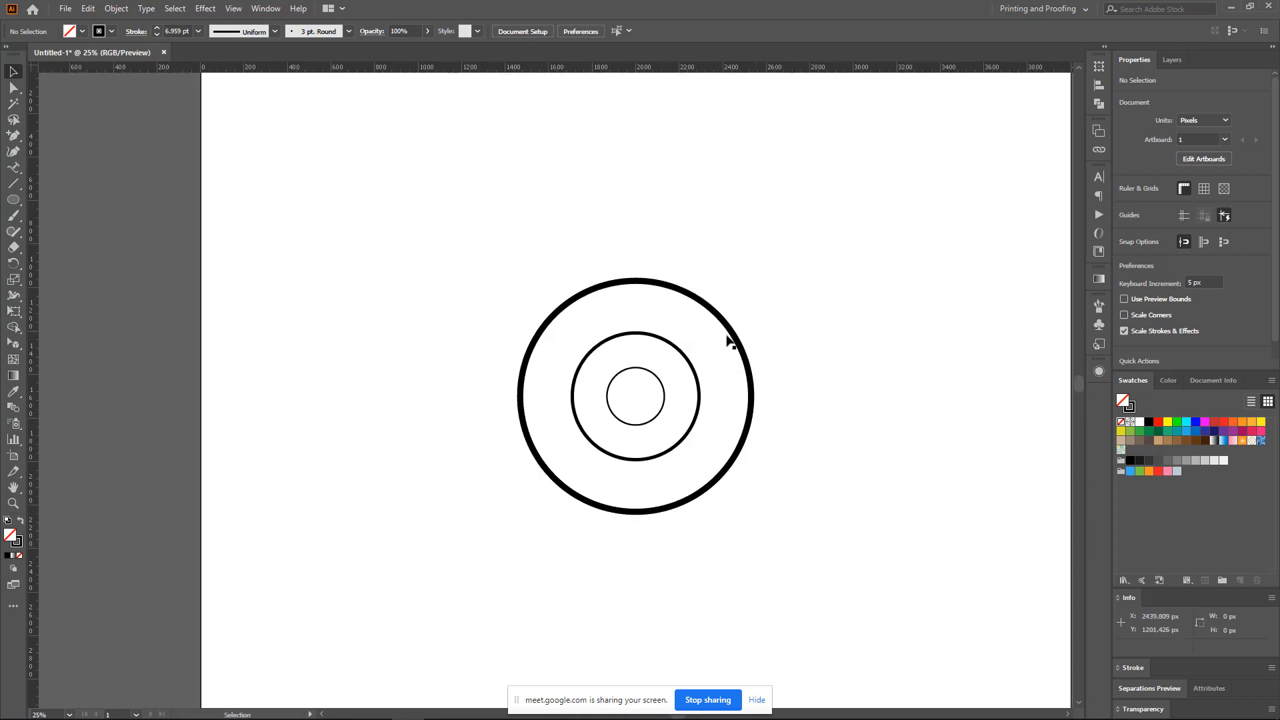
{"action": "left_click_drag", "start_coordinate": [608, 306], "coordinate": [682, 461]}
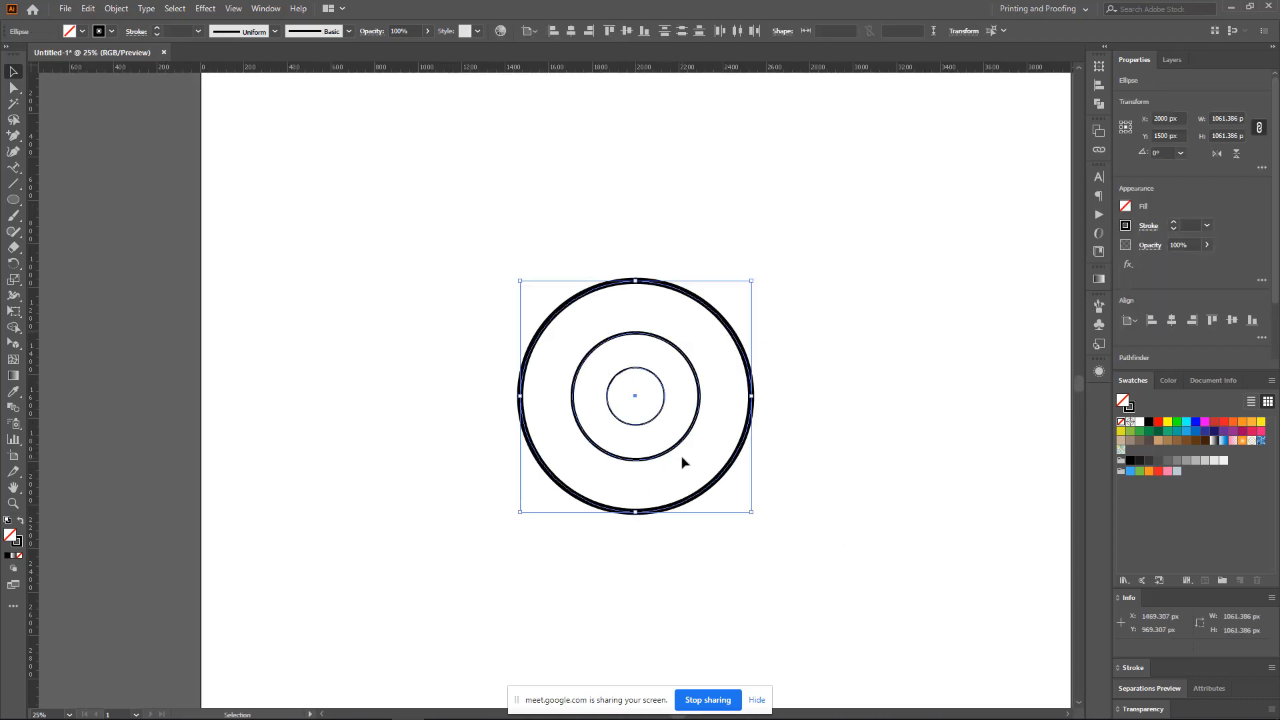
{"action": "left_click", "coordinate": [809, 404]}
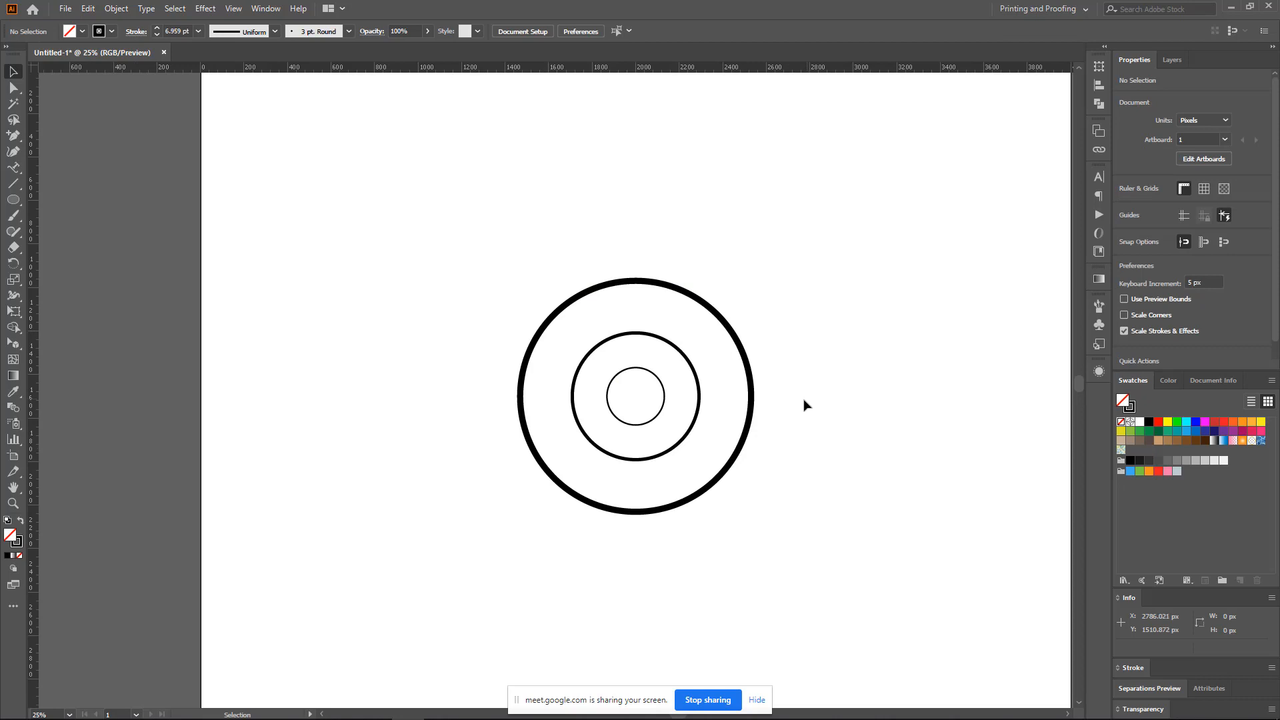
{"action": "left_click", "coordinate": [634, 282]}
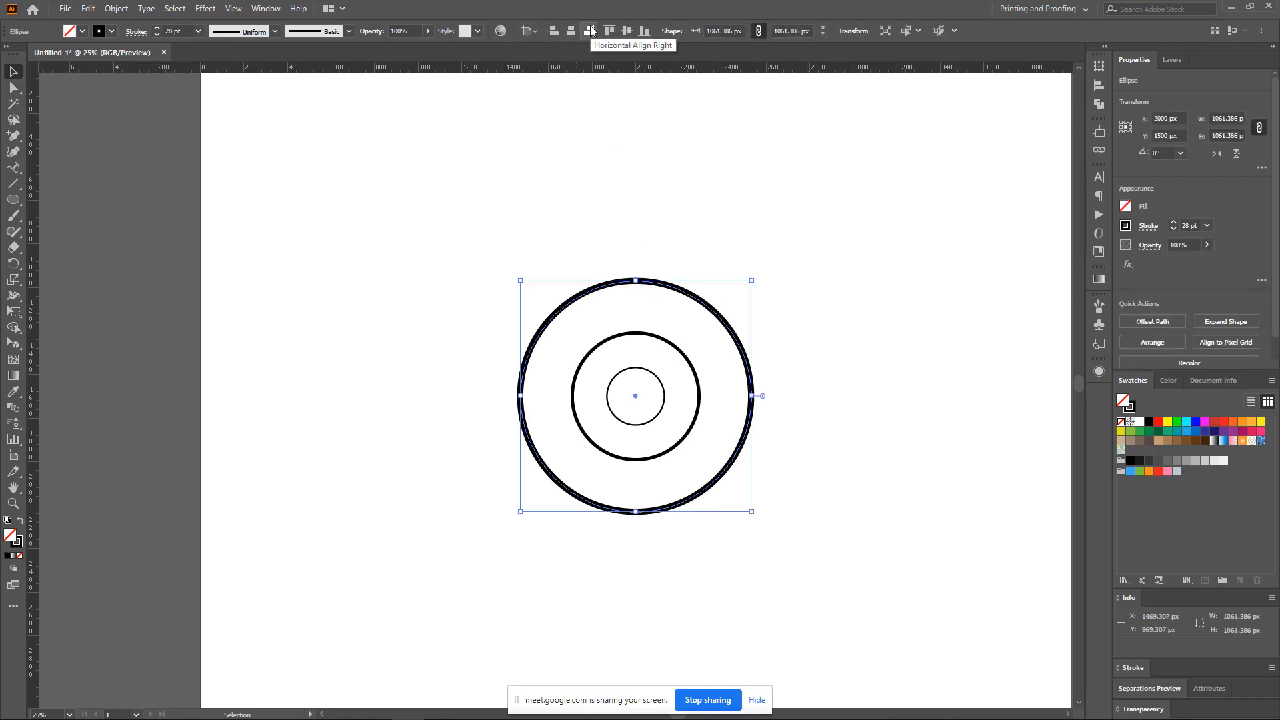
{"action": "left_click", "coordinate": [607, 166]}
{"action": "left_click_drag", "start_coordinate": [473, 138], "coordinate": [972, 670]}
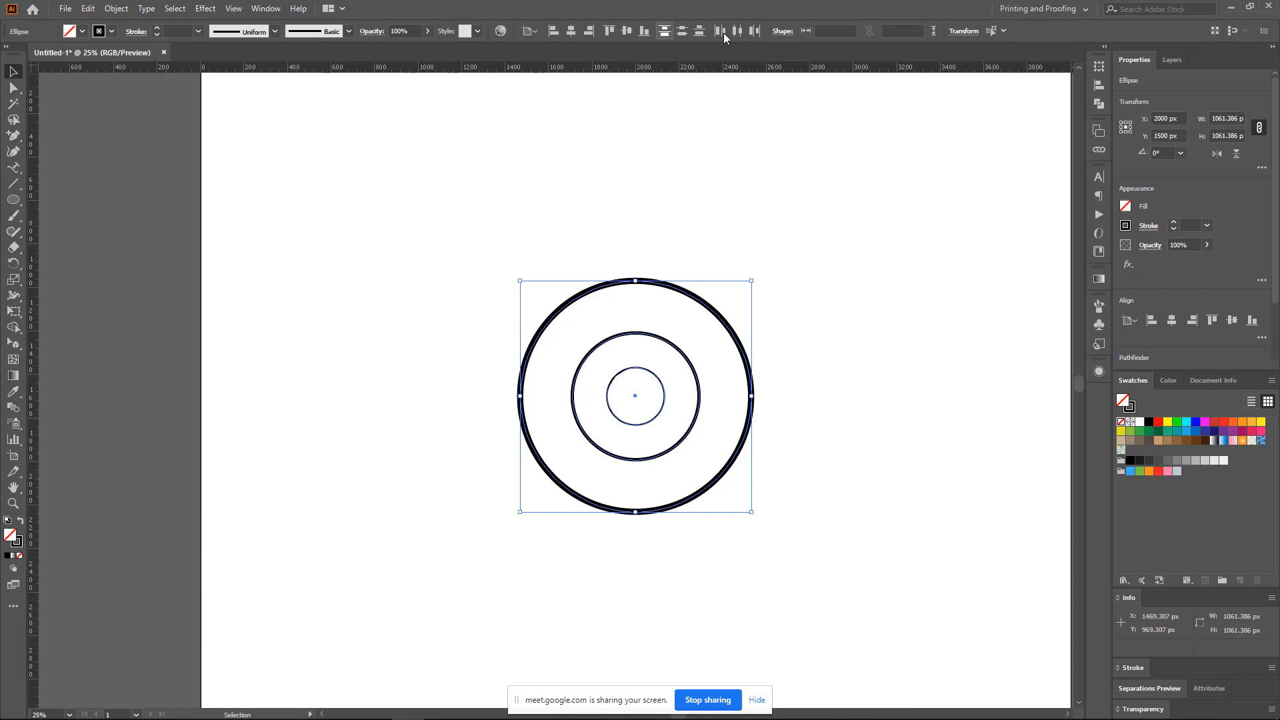
{"action": "left_click", "coordinate": [800, 229]}
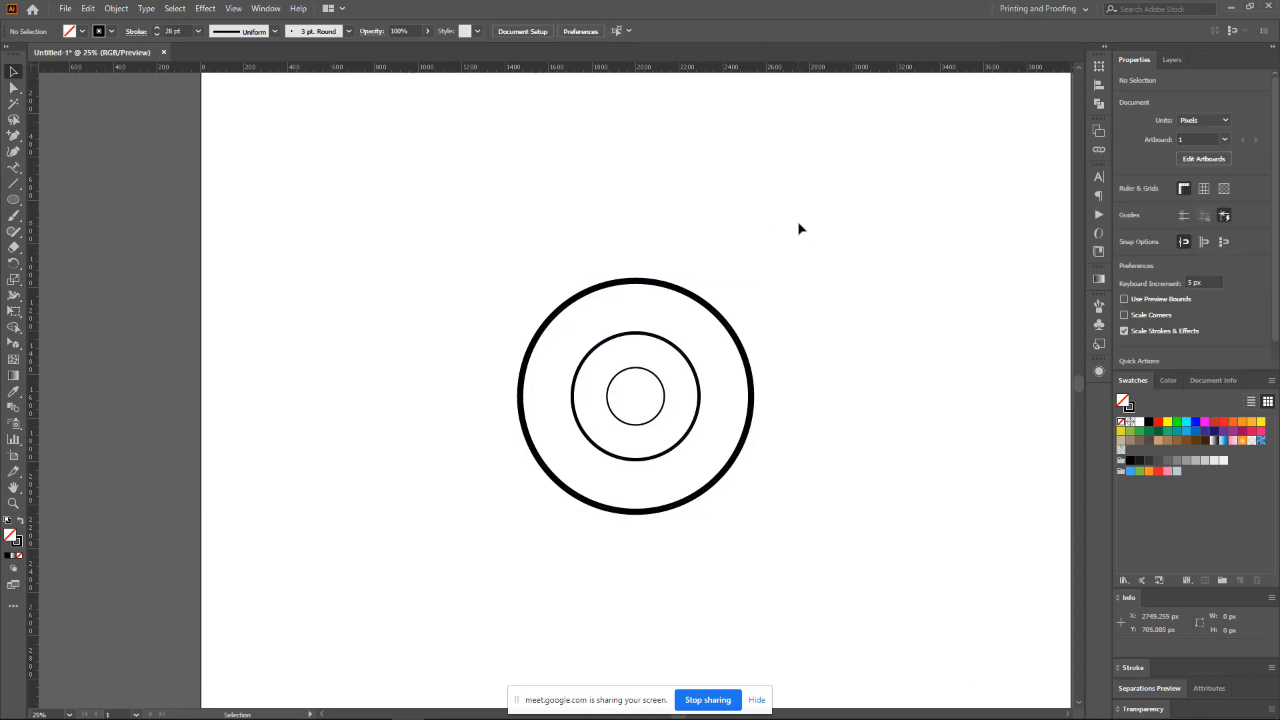
{"action": "left_click_drag", "start_coordinate": [341, 261], "coordinate": [887, 575]}
{"action": "left_click", "coordinate": [709, 343]}
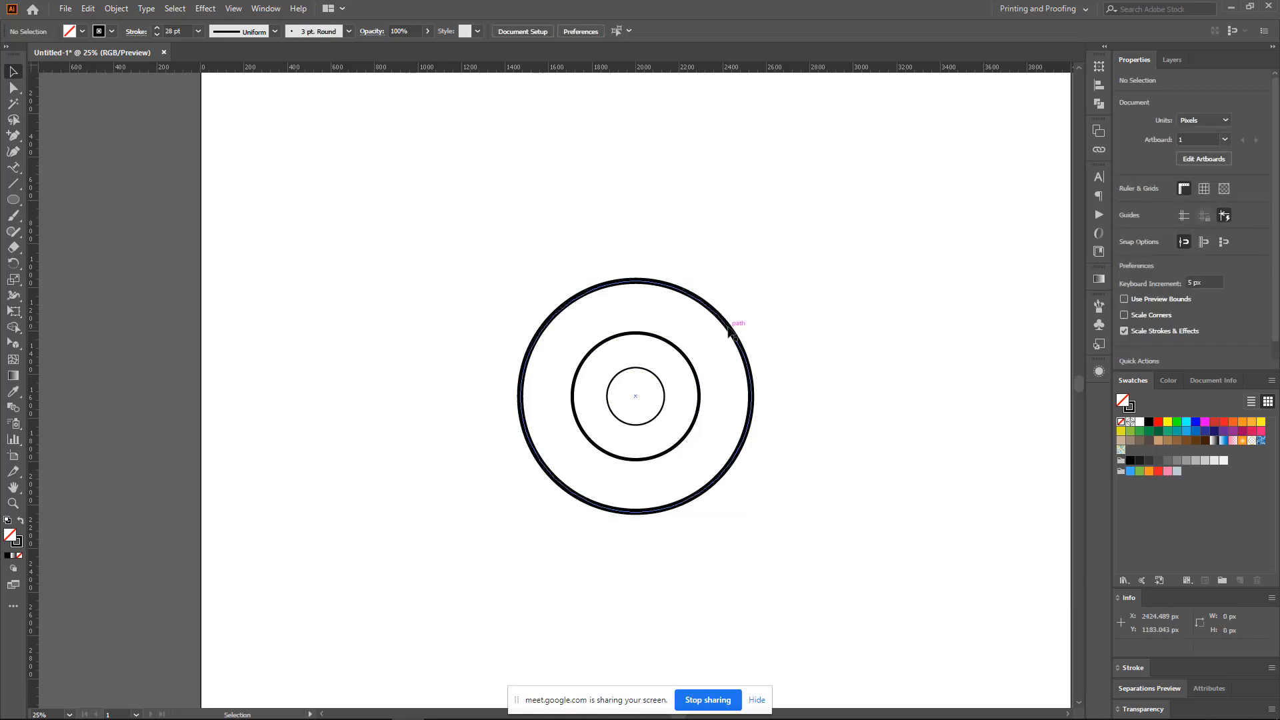
- Move the large and medium circles apart to opposite sides of the small circle, and undo both moves
{"action": "left_click_drag", "start_coordinate": [733, 335], "coordinate": [482, 350]}
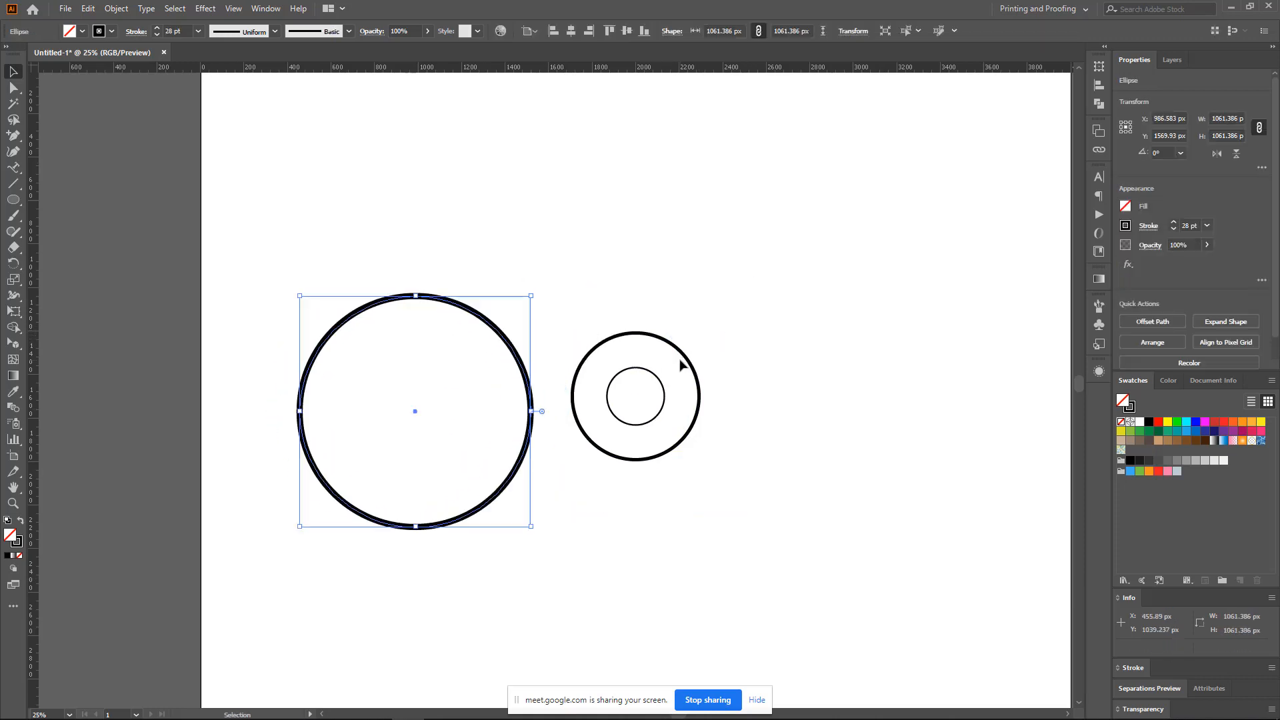
{"action": "left_click_drag", "start_coordinate": [697, 364], "coordinate": [986, 372]}
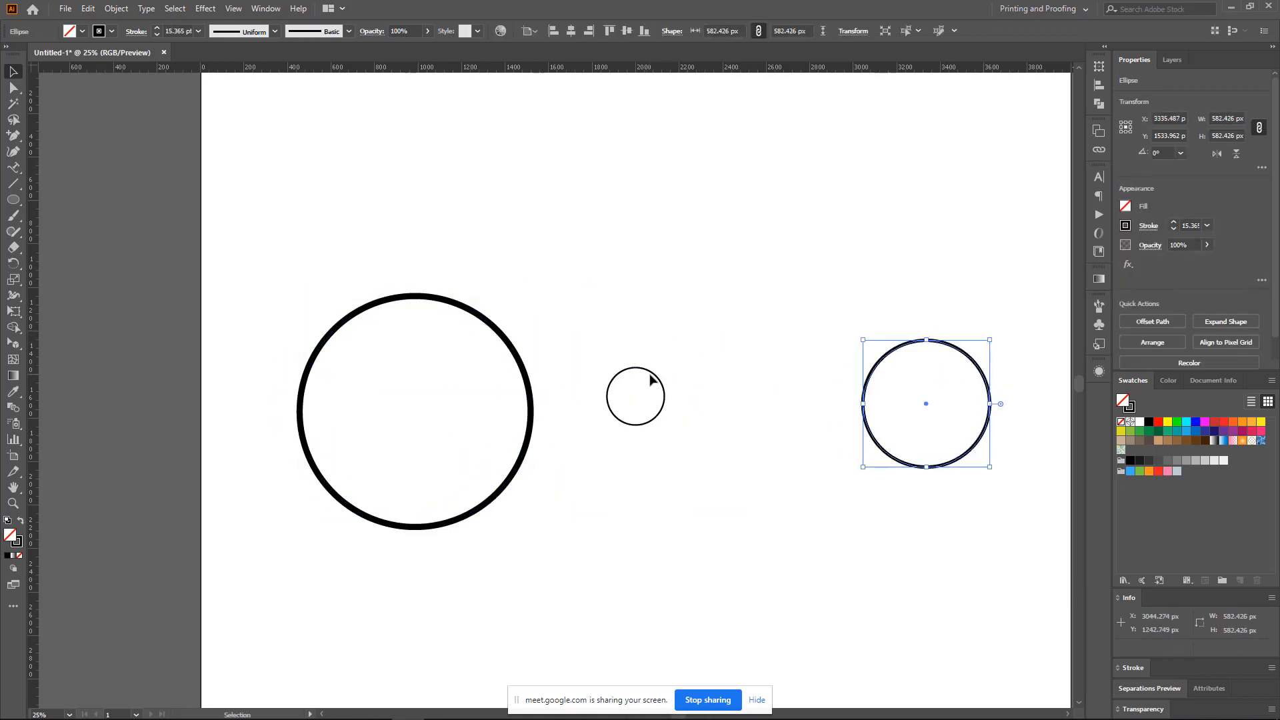
{"action": "left_click", "coordinate": [707, 394]}
{"action": "scroll", "coordinate": [715, 390], "scroll_direction": "down", "scroll_amount": 2}
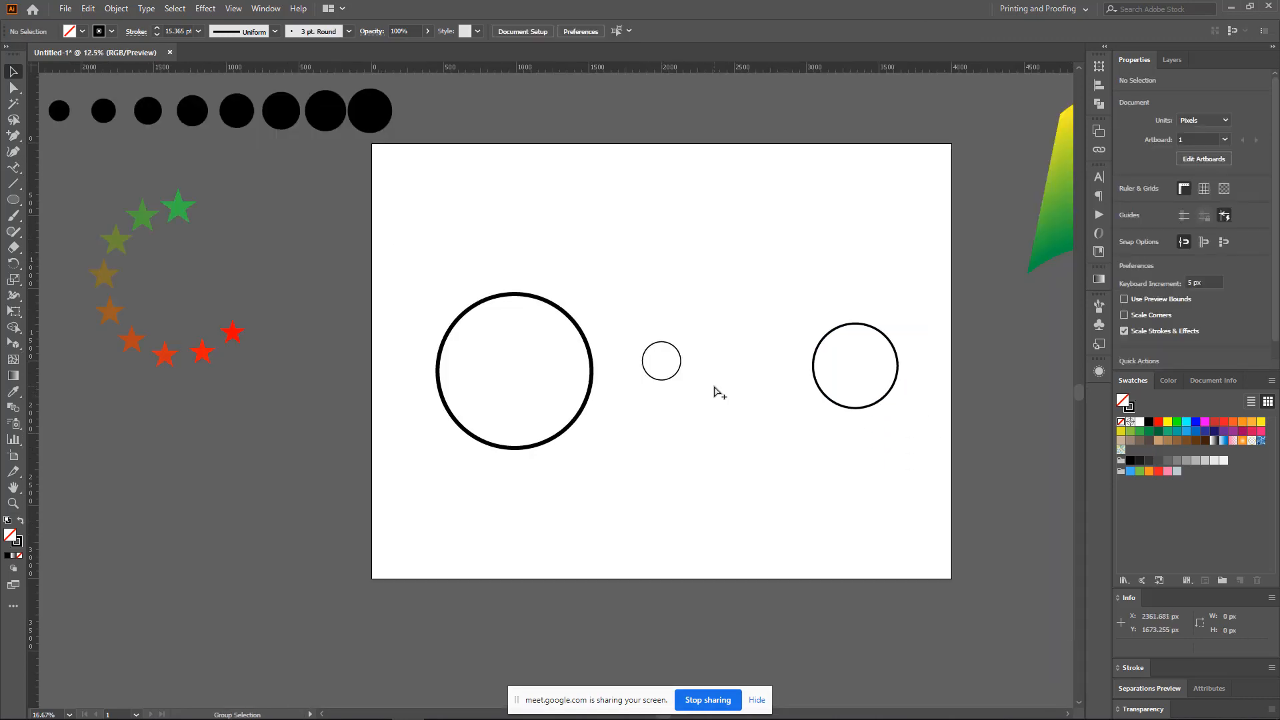
{"action": "left_click_drag", "start_coordinate": [514, 294], "coordinate": [834, 434]}
{"action": "key", "text": "ctrl+z"}
{"action": "key", "text": "ctrl+z"}
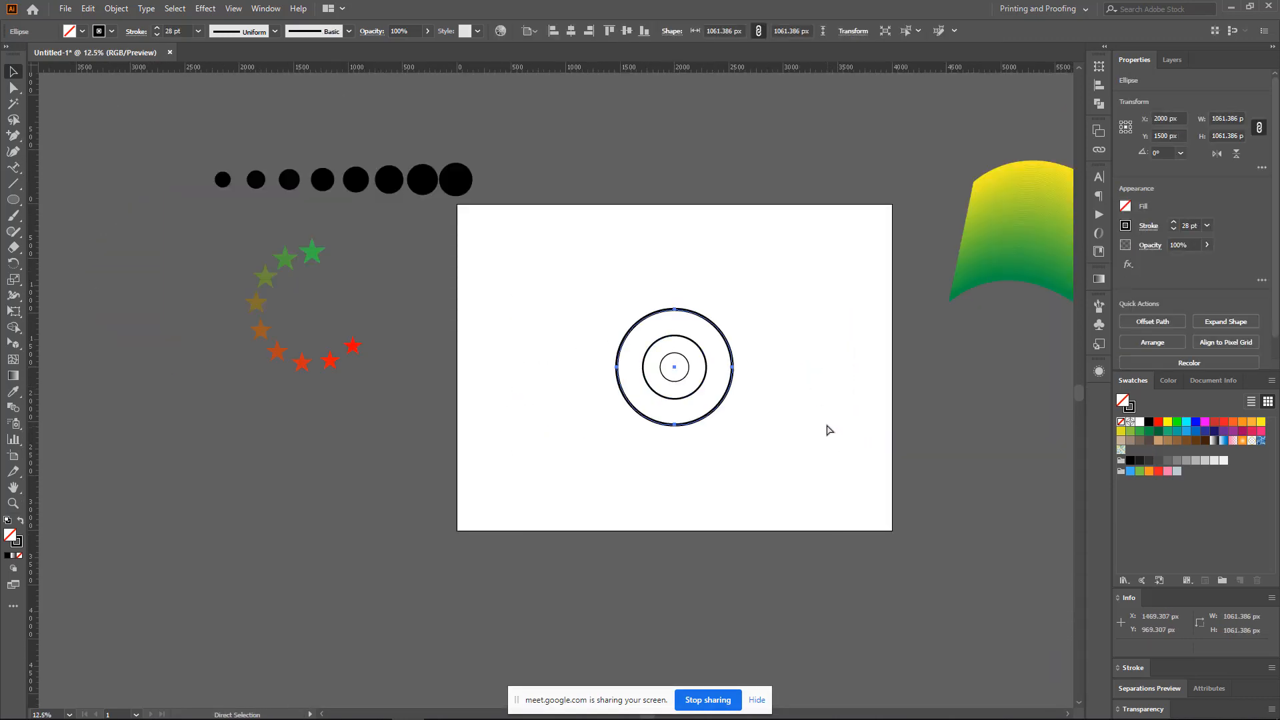
- Move all three concentric circles together off the artboard, to the empty area below the stars
{"action": "key", "text": "v"}
{"action": "left_click_drag", "start_coordinate": [634, 260], "coordinate": [737, 434]}
{"action": "left_click_drag", "start_coordinate": [646, 414], "coordinate": [478, 510]}
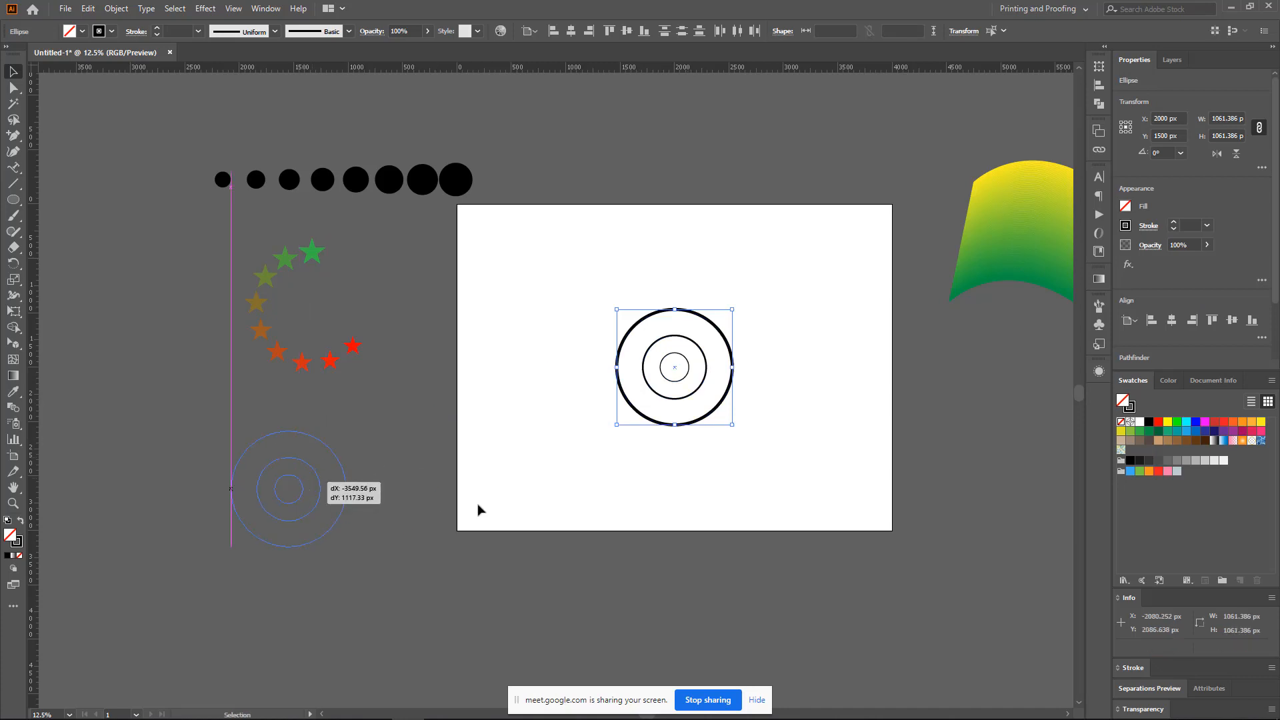
{"action": "left_click", "coordinate": [609, 380]}
{"action": "scroll", "coordinate": [598, 400], "scroll_direction": "up", "scroll_amount": 3}
{"action": "scroll", "coordinate": [640, 420], "scroll_direction": "down", "scroll_amount": 3}
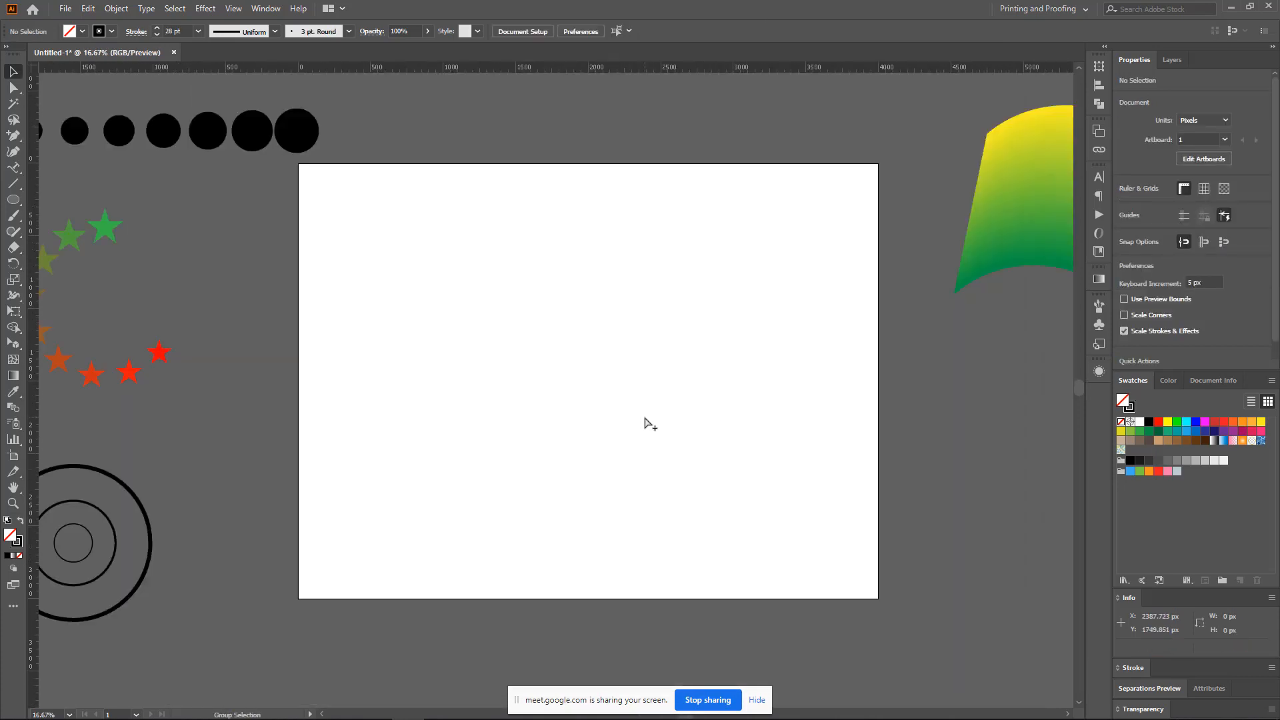
- Draw a tall rectangle about 303 by 988 px near the artboard's left side and remove its stroke
{"action": "key", "text": "m"}
{"action": "mouse_move", "coordinate": [359, 269]}
{"action": "left_mouse_down"}
{"action": "mouse_move", "coordinate": [433, 441]}
{"action": "mouse_move", "coordinate": [404, 412]}
{"action": "left_mouse_up"}
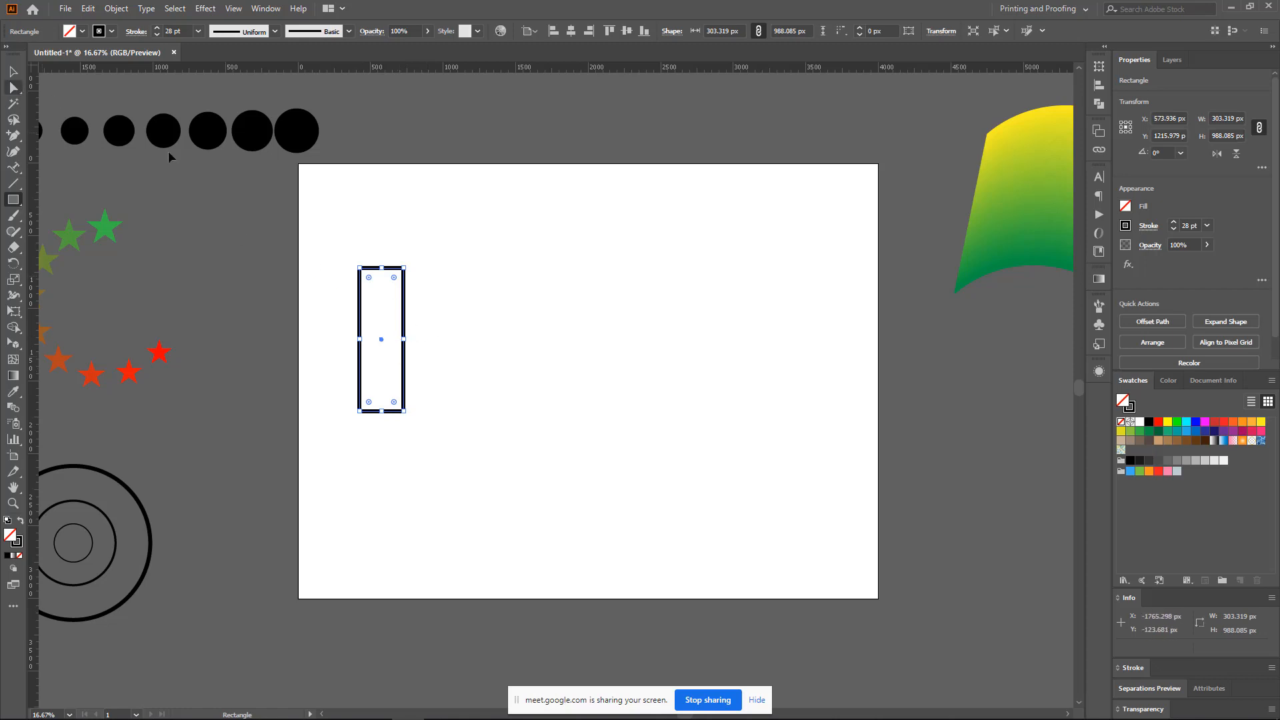
{"action": "left_click", "coordinate": [18, 548]}
{"action": "left_click", "coordinate": [19, 555]}
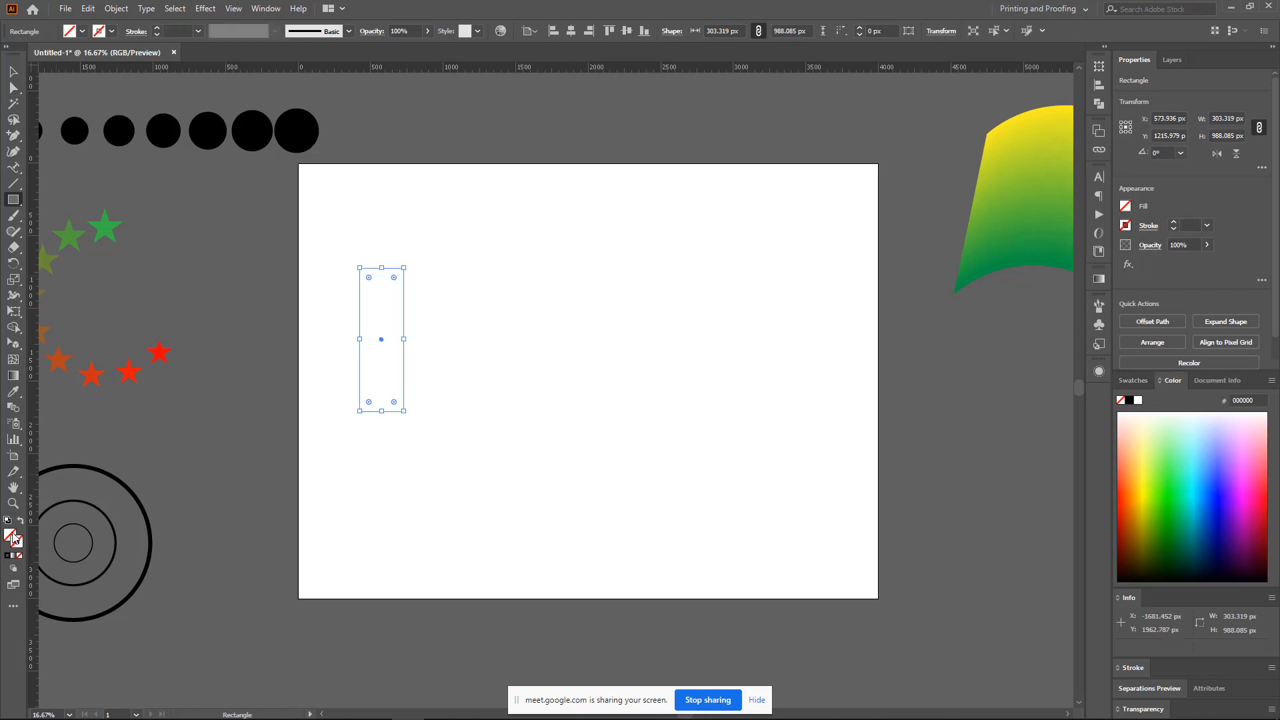
- Fill the rectangle with the black swatch and deselect it
{"action": "left_click", "coordinate": [1132, 380]}
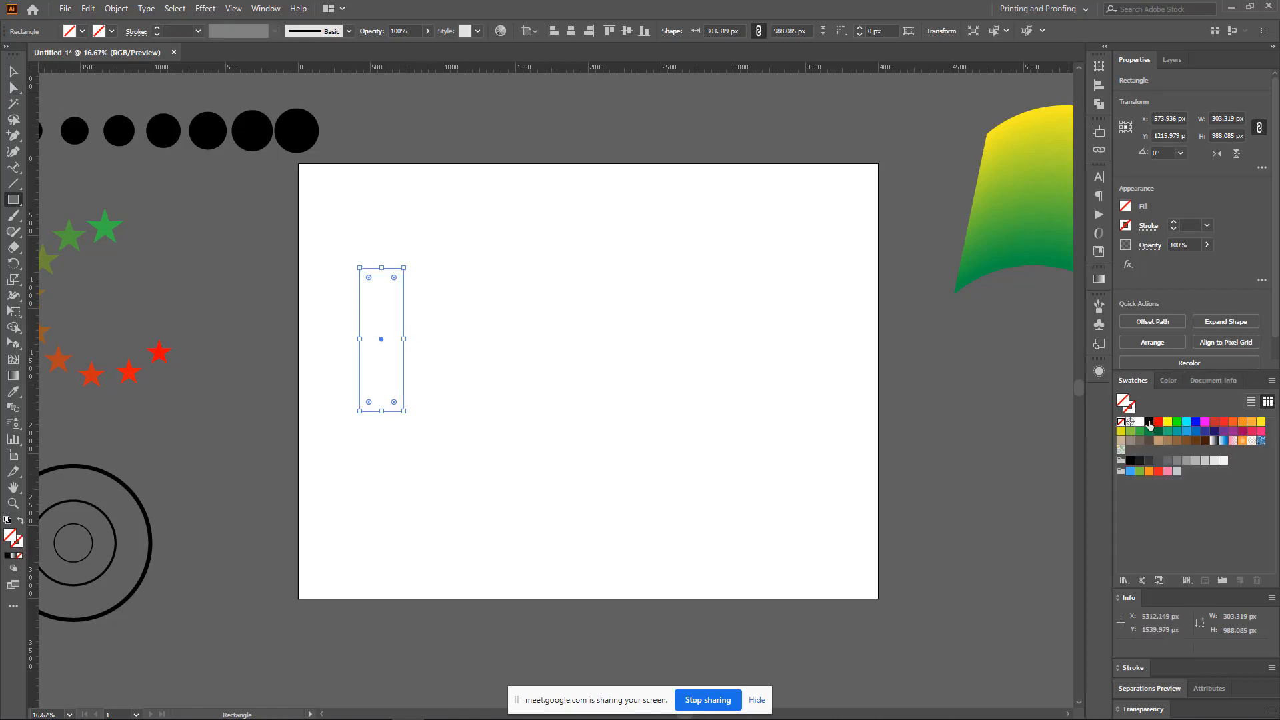
{"action": "left_click", "coordinate": [1149, 422]}
{"action": "left_click", "coordinate": [423, 362]}
{"action": "left_click", "coordinate": [980, 414]}
{"action": "left_click", "coordinate": [9, 75]}
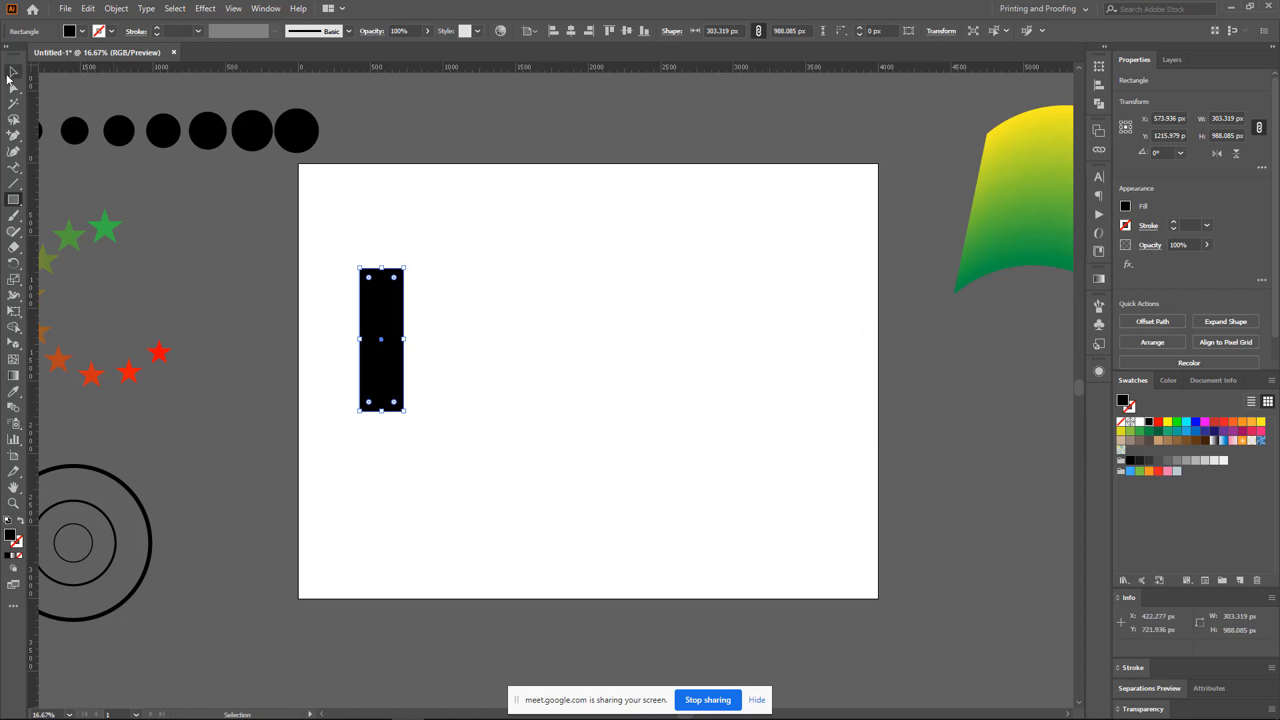
{"action": "left_click", "coordinate": [517, 328]}
- Duplicate the black rectangle into a row of five, unevenly spaced across the artboard
{"action": "scroll", "coordinate": [523, 262], "scroll_direction": "up", "scroll_amount": 1}
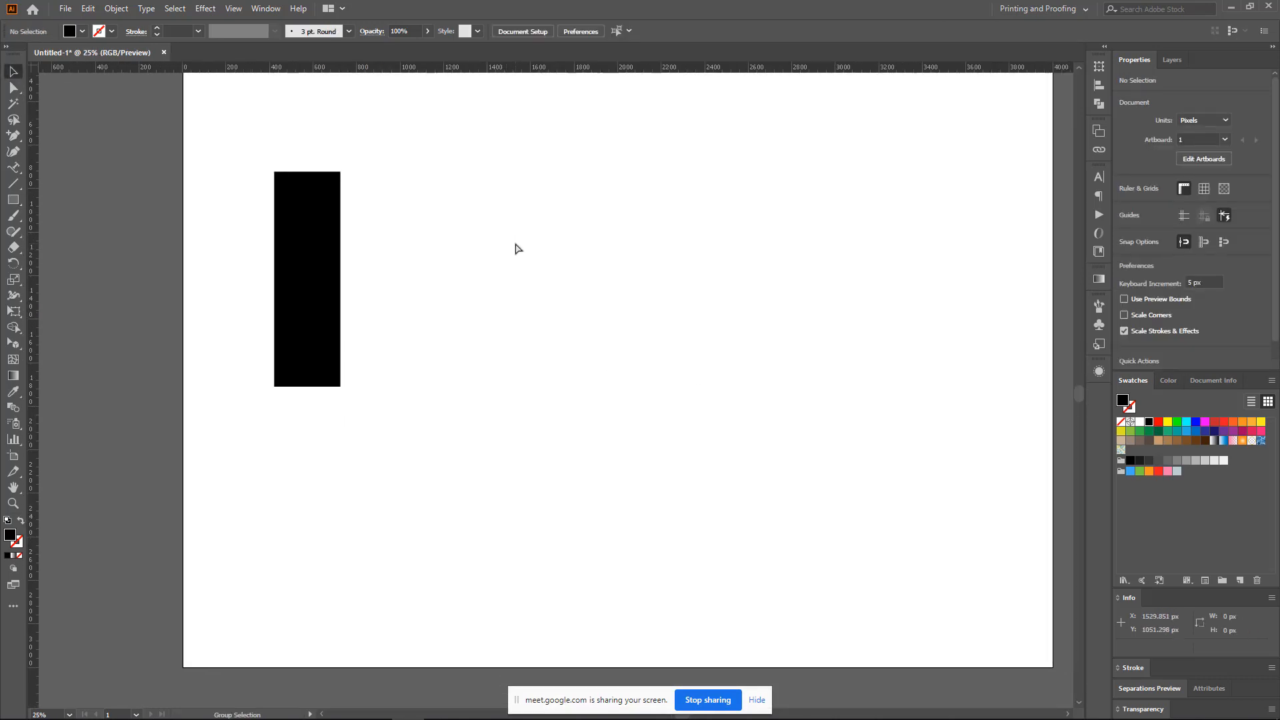
{"action": "left_click_drag", "start_coordinate": [326, 257], "coordinate": [633, 271]}
{"action": "left_click_drag", "start_coordinate": [633, 272], "coordinate": [986, 270]}
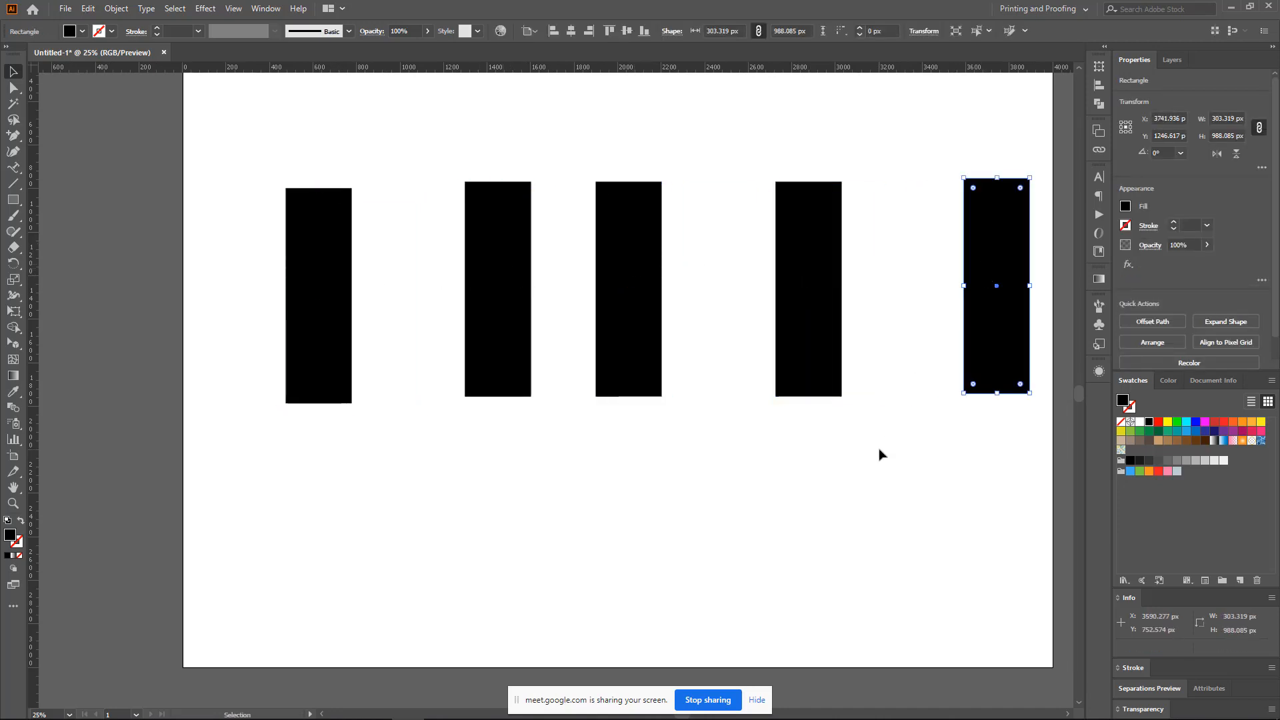
{"action": "left_click_drag", "start_coordinate": [882, 451], "coordinate": [572, 343]}
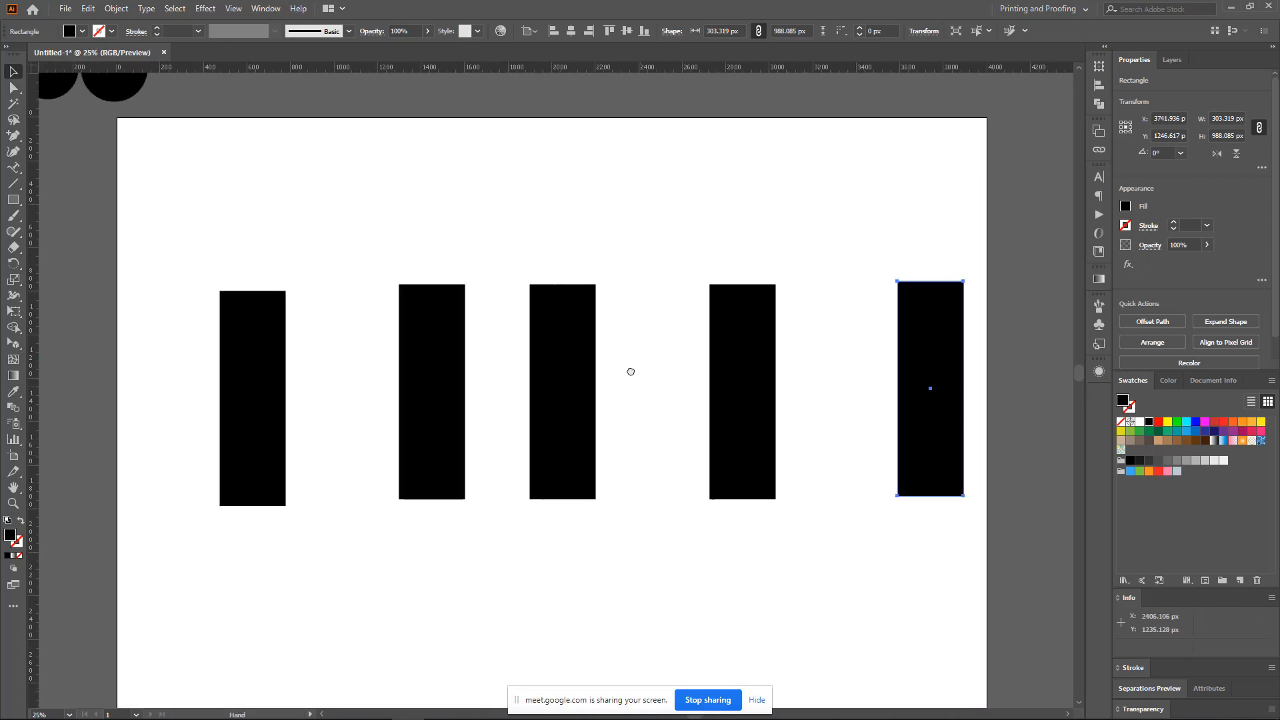
{"action": "left_click_drag", "start_coordinate": [630, 371], "coordinate": [671, 306]}
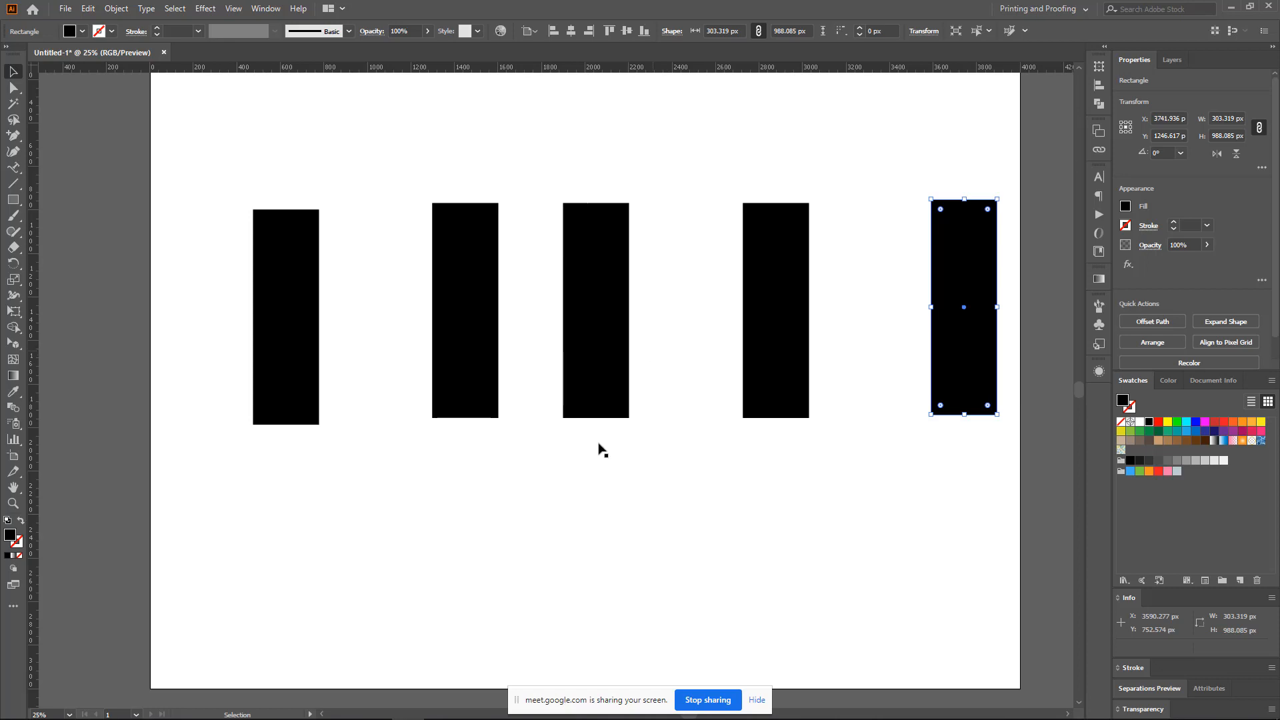
{"action": "key", "text": "ctrl+minus"}
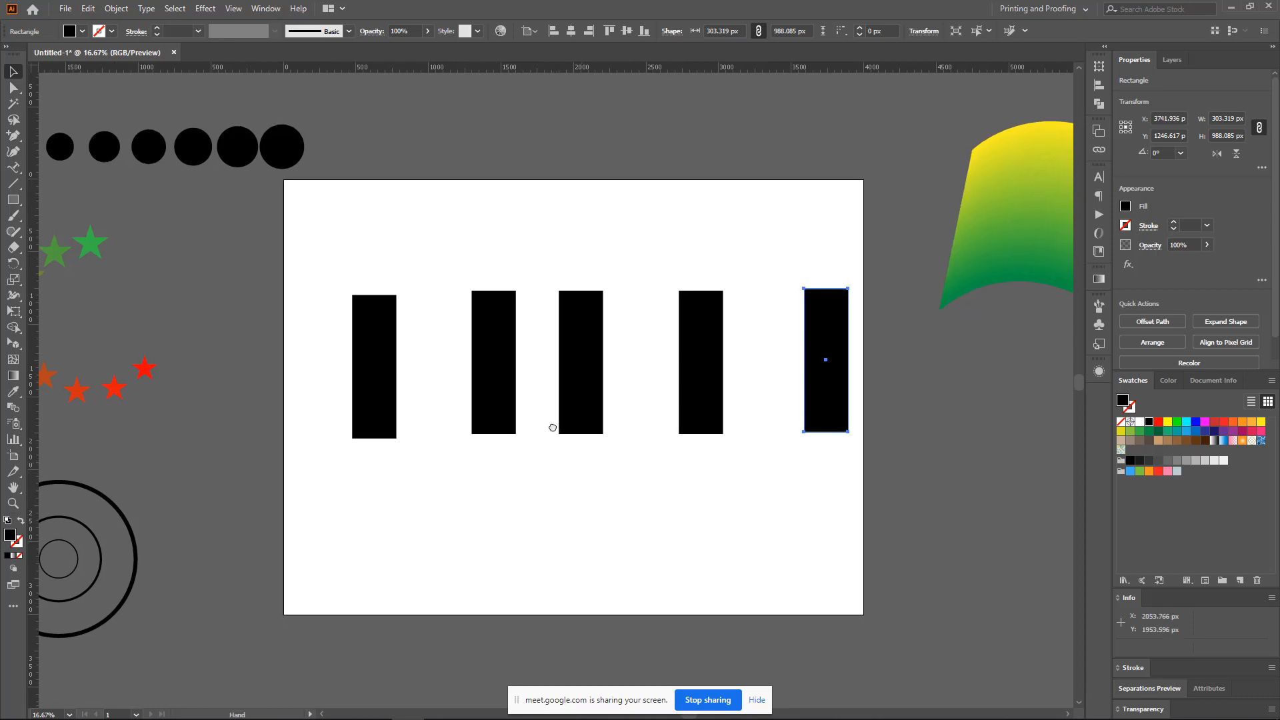
{"action": "key", "text": "ctrl+plus"}
{"action": "key", "text": "ctrl+minus"}
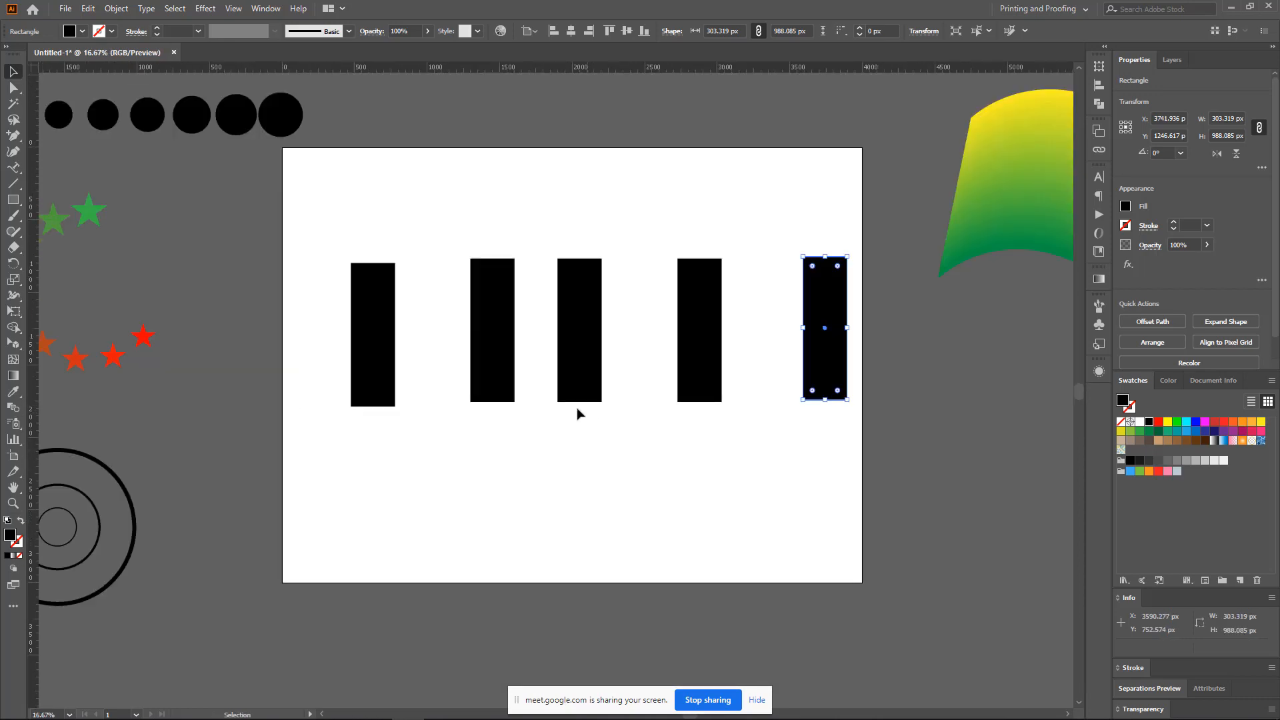
- Widen the artboard to about 4584 px, extending it equally on both sides, and leave artboard editing
{"action": "key", "text": "shift+o"}
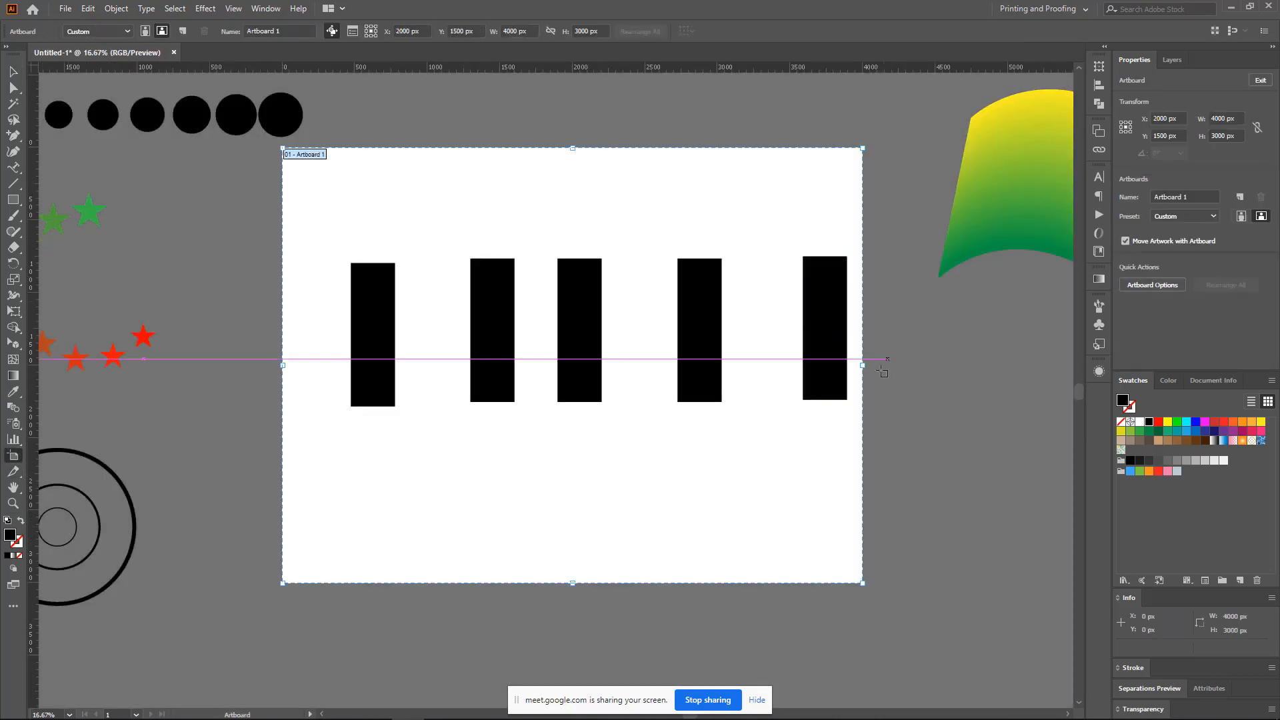
{"action": "left_click", "coordinate": [882, 372]}
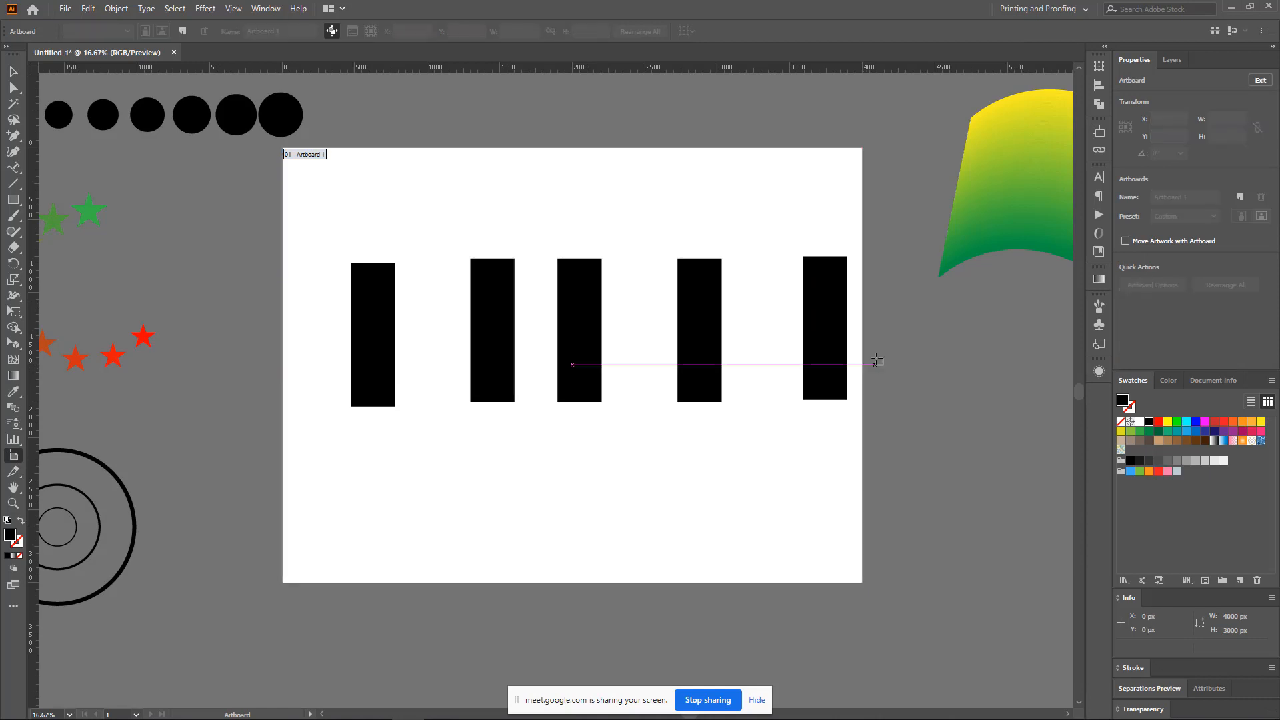
{"action": "left_click", "coordinate": [14, 71]}
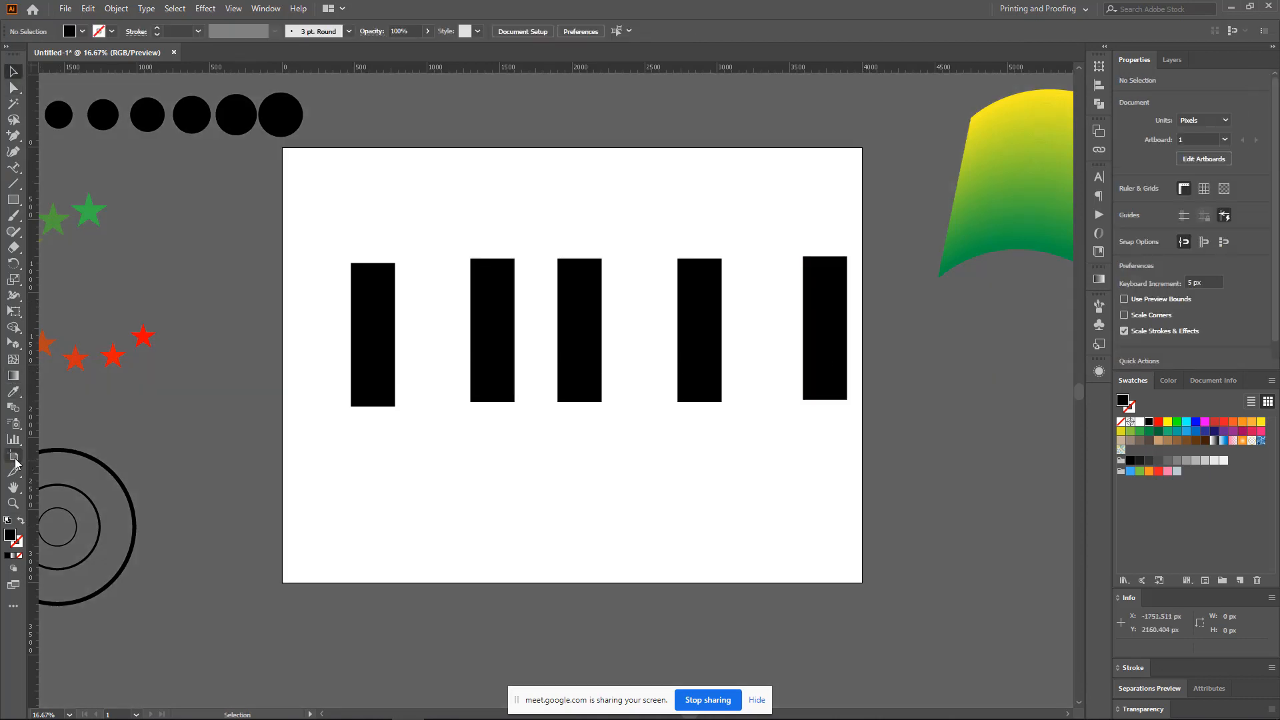
{"action": "key", "text": "shift+o"}
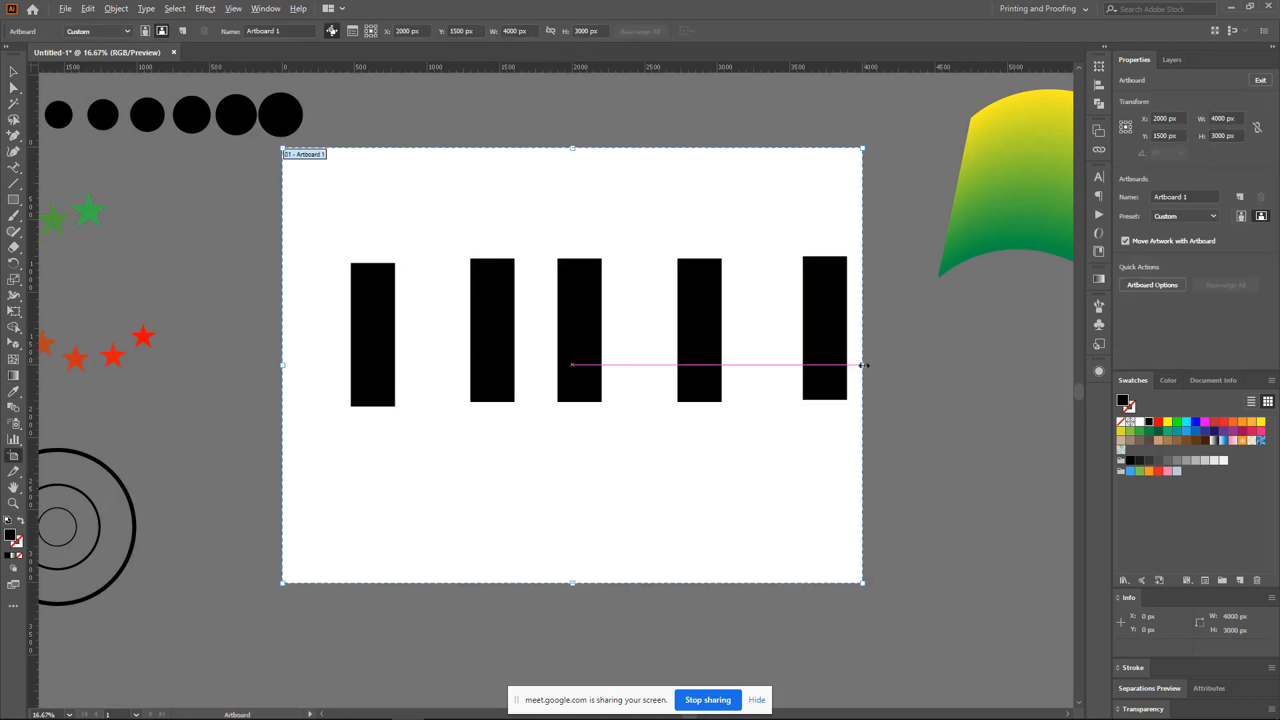
{"action": "left_click_drag", "start_coordinate": [864, 366], "coordinate": [905, 365]}
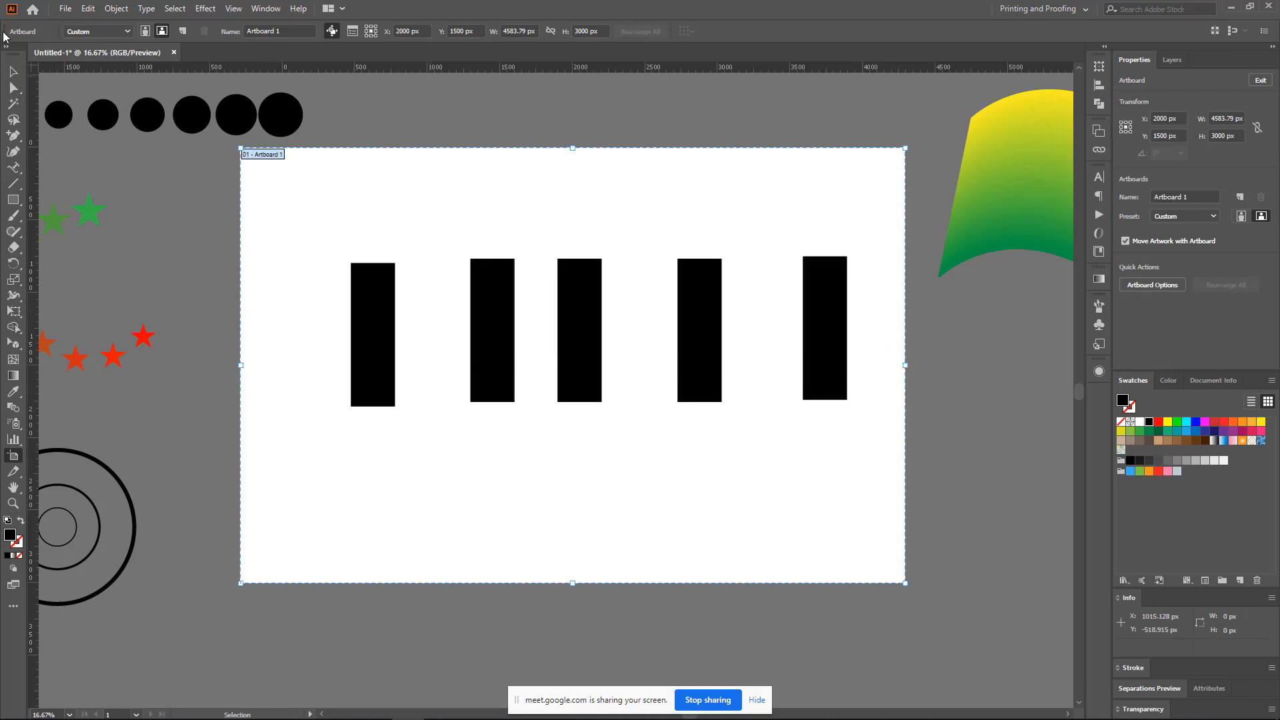
{"action": "left_click", "coordinate": [15, 72]}
{"action": "left_click", "coordinate": [644, 260], "text": "ctrl"}
{"action": "left_click_drag", "start_coordinate": [668, 272], "coordinate": [703, 169]}
{"action": "left_click", "coordinate": [734, 230], "text": "ctrl+alt"}
{"action": "left_click_drag", "start_coordinate": [660, 308], "coordinate": [677, 274]}
{"action": "left_click", "coordinate": [739, 238], "text": "ctrl"}
{"action": "mouse_move", "coordinate": [739, 238]}
{"action": "left_mouse_down"}
{"action": "mouse_move", "coordinate": [717, 294]}
{"action": "mouse_move", "coordinate": [721, 253]}
{"action": "left_mouse_up"}
{"action": "left_click", "coordinate": [722, 263], "text": "ctrl+alt"}
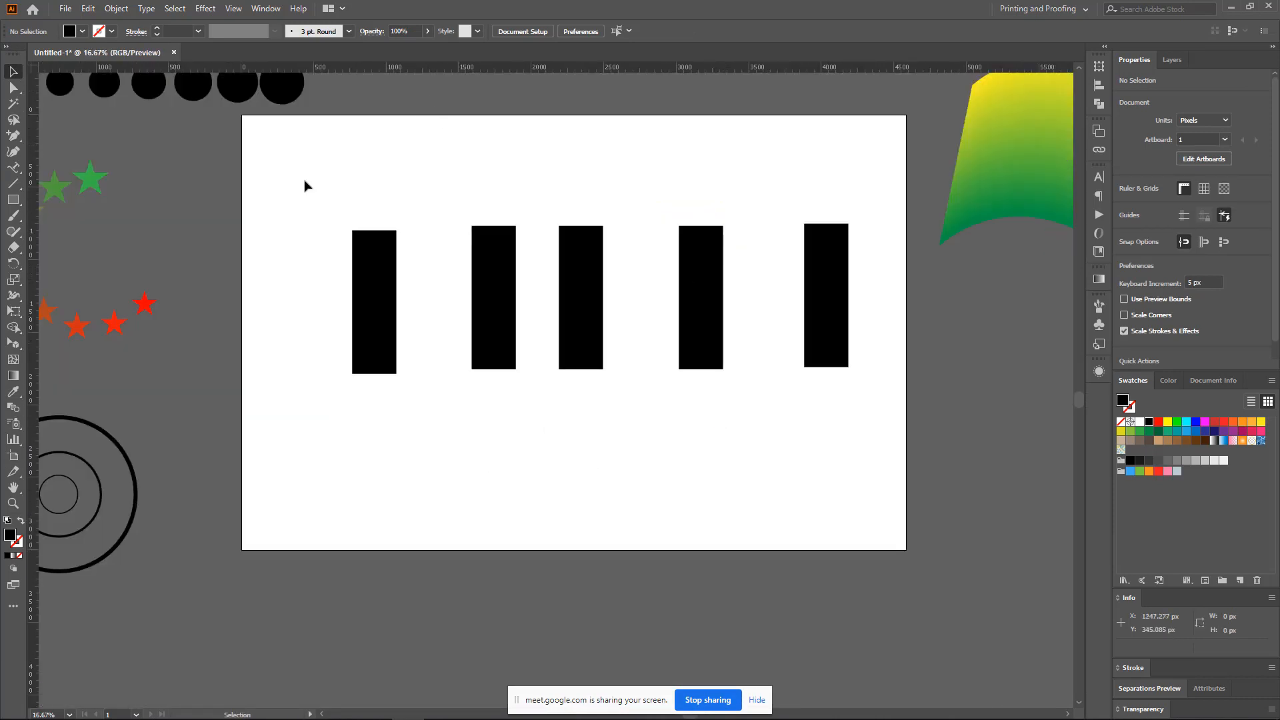
- Distribute the five rectangles by horizontal centre across the artboard, and undo the distribution
{"action": "left_click_drag", "start_coordinate": [260, 184], "coordinate": [894, 392]}
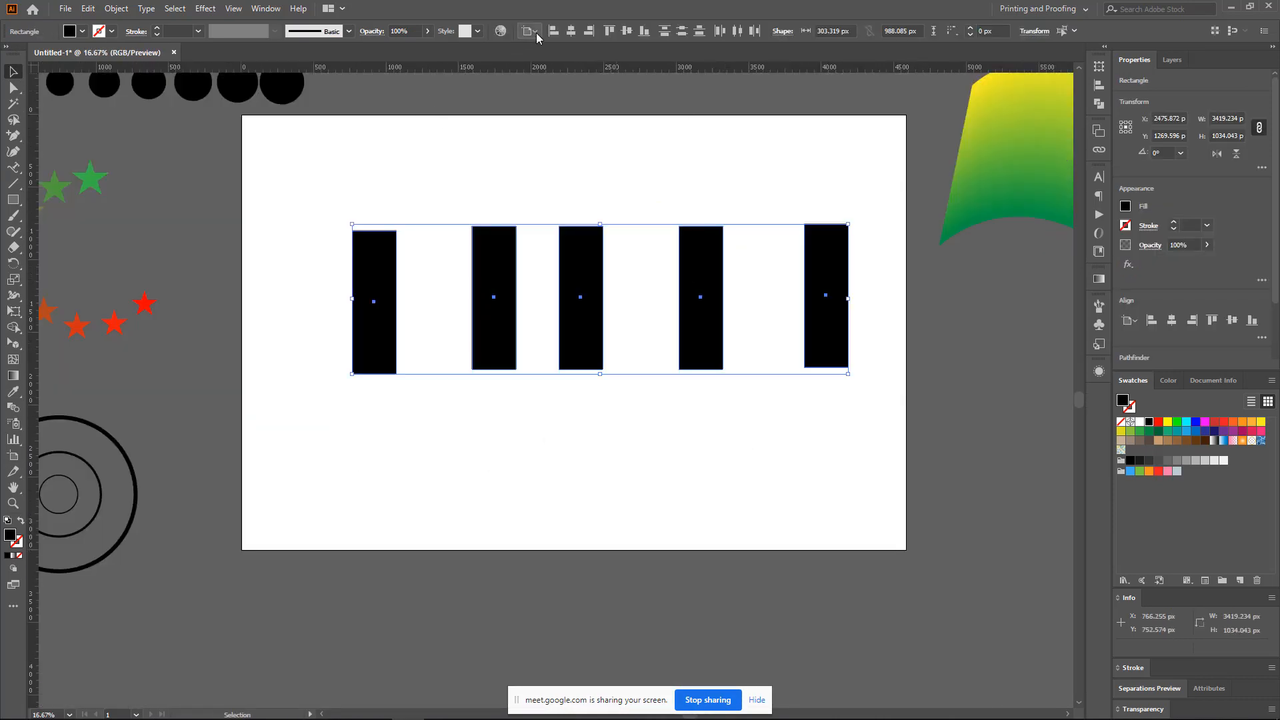
{"action": "left_click", "coordinate": [534, 32]}
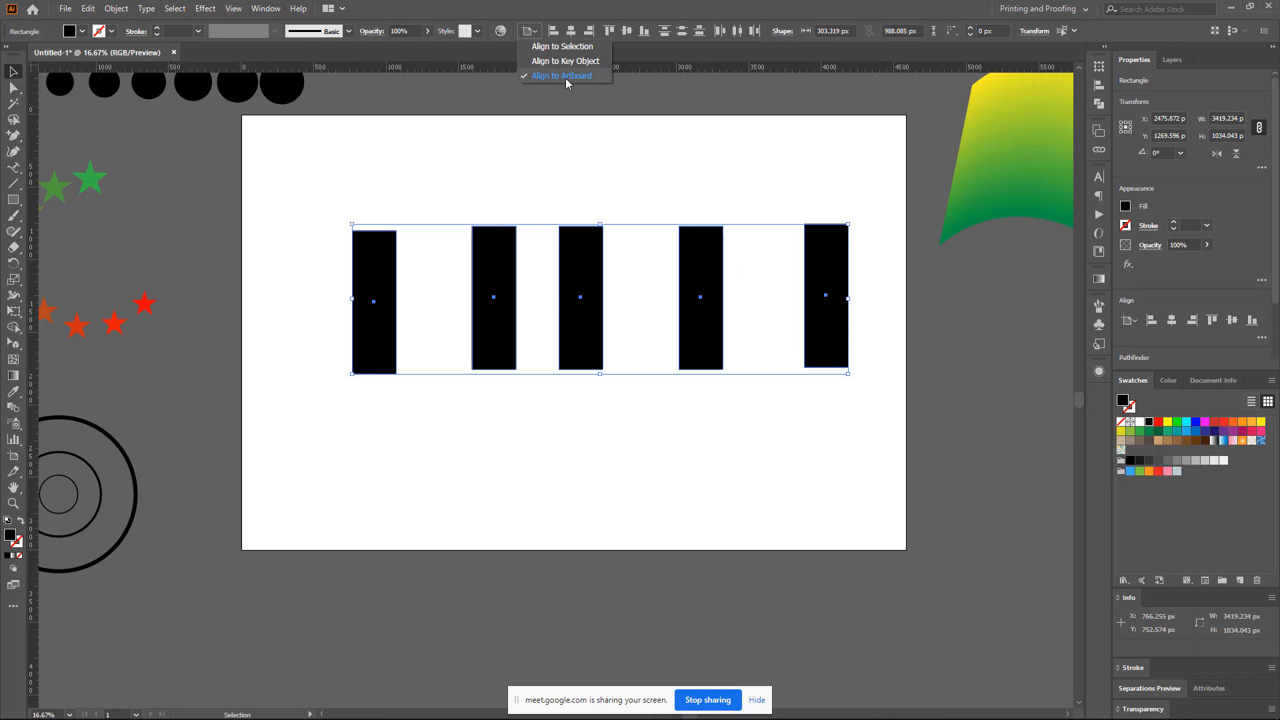
{"action": "left_click", "coordinate": [623, 143]}
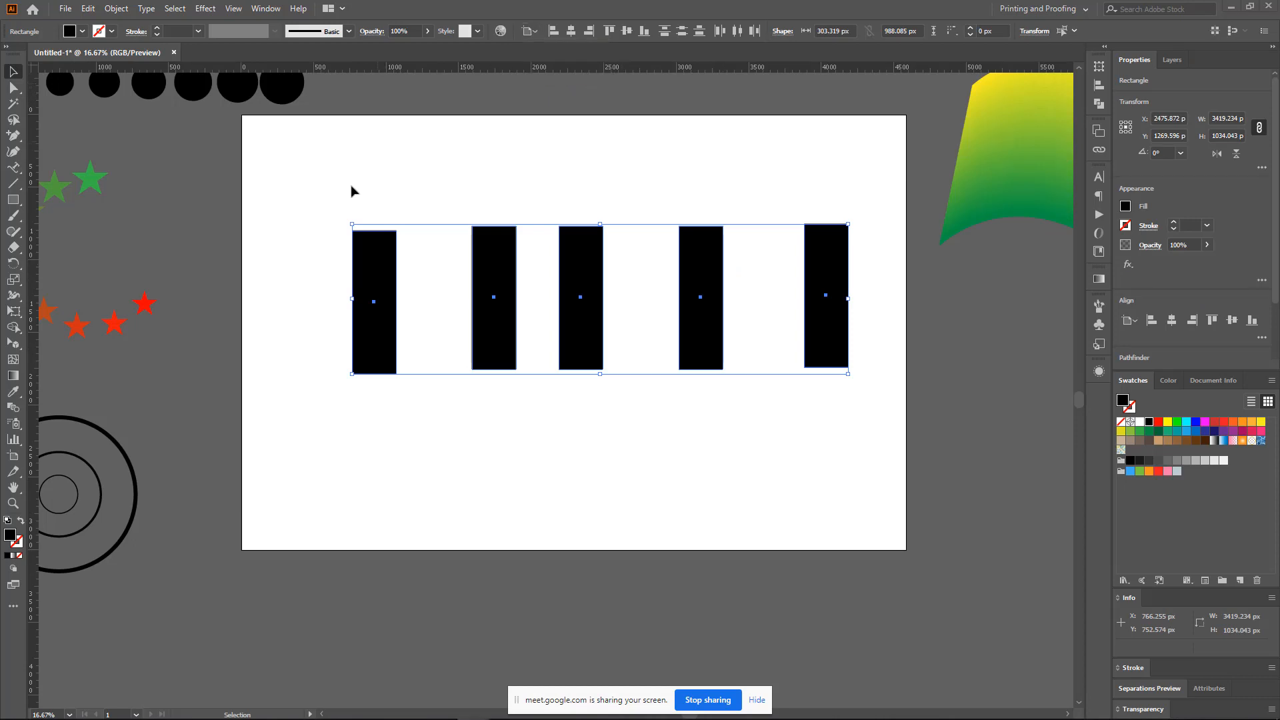
{"action": "left_click_drag", "start_coordinate": [286, 126], "coordinate": [868, 487]}
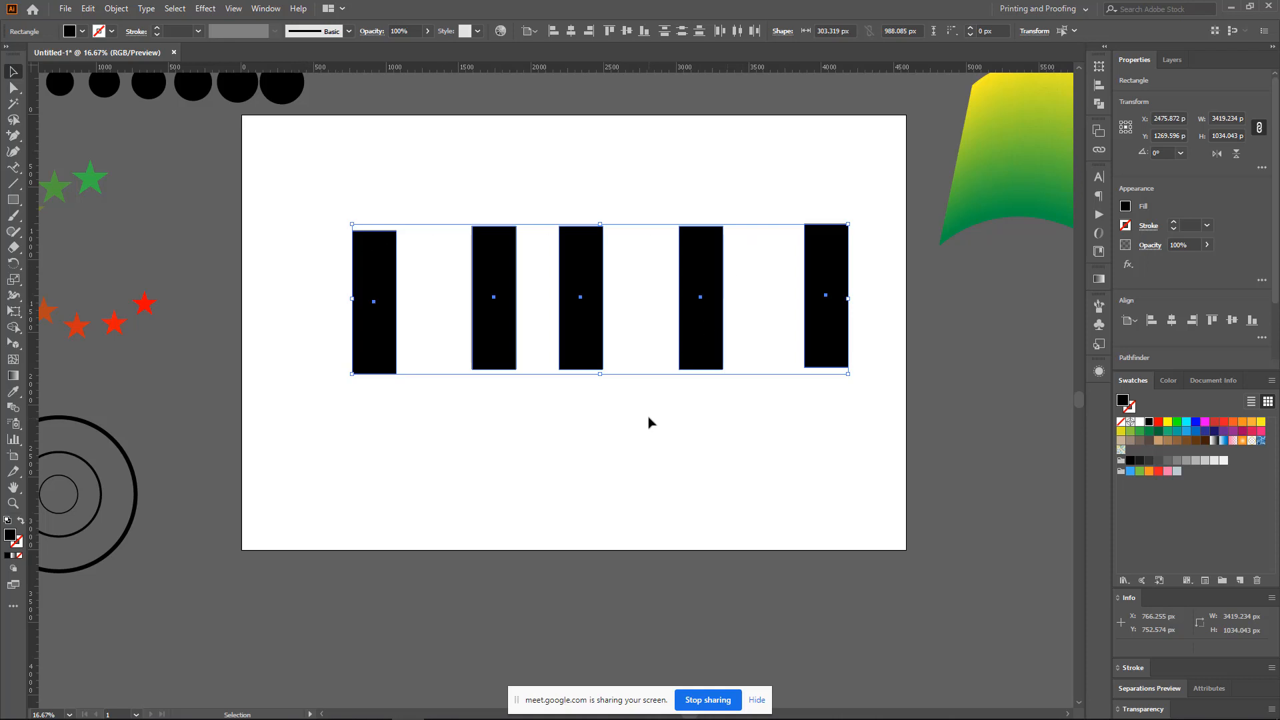
{"action": "left_click", "coordinate": [740, 34]}
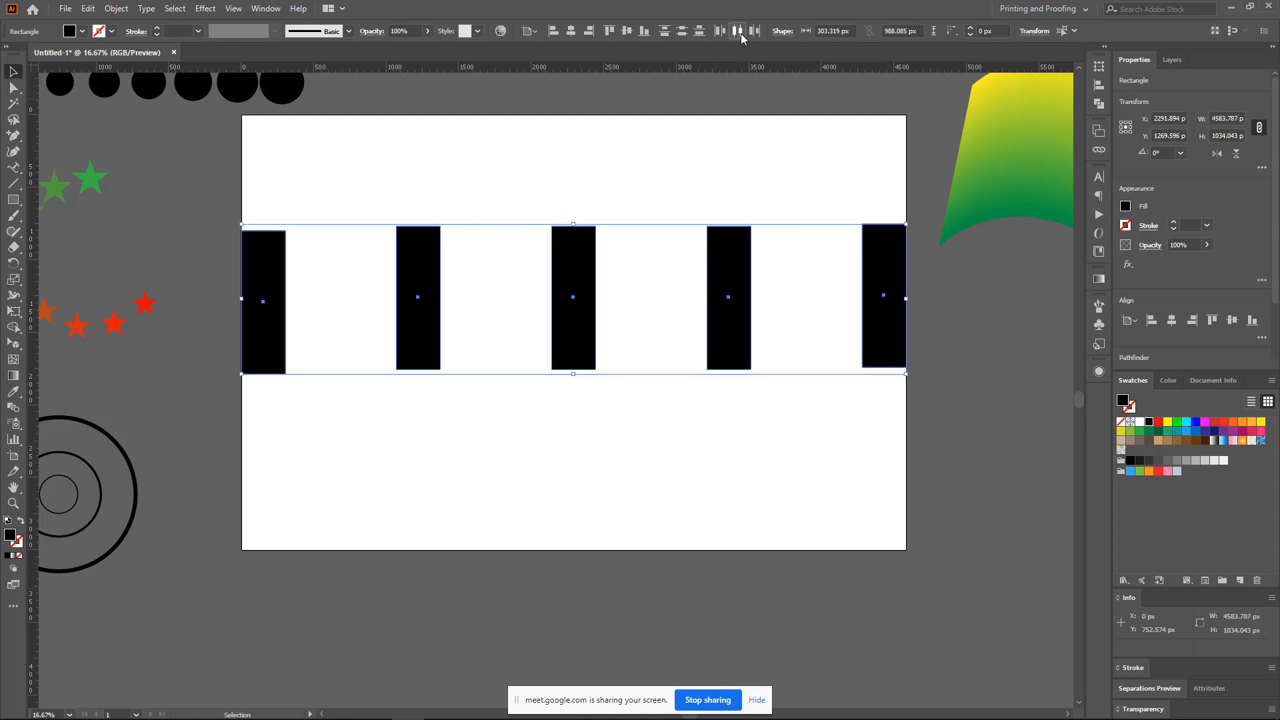
{"action": "left_click", "coordinate": [662, 171]}
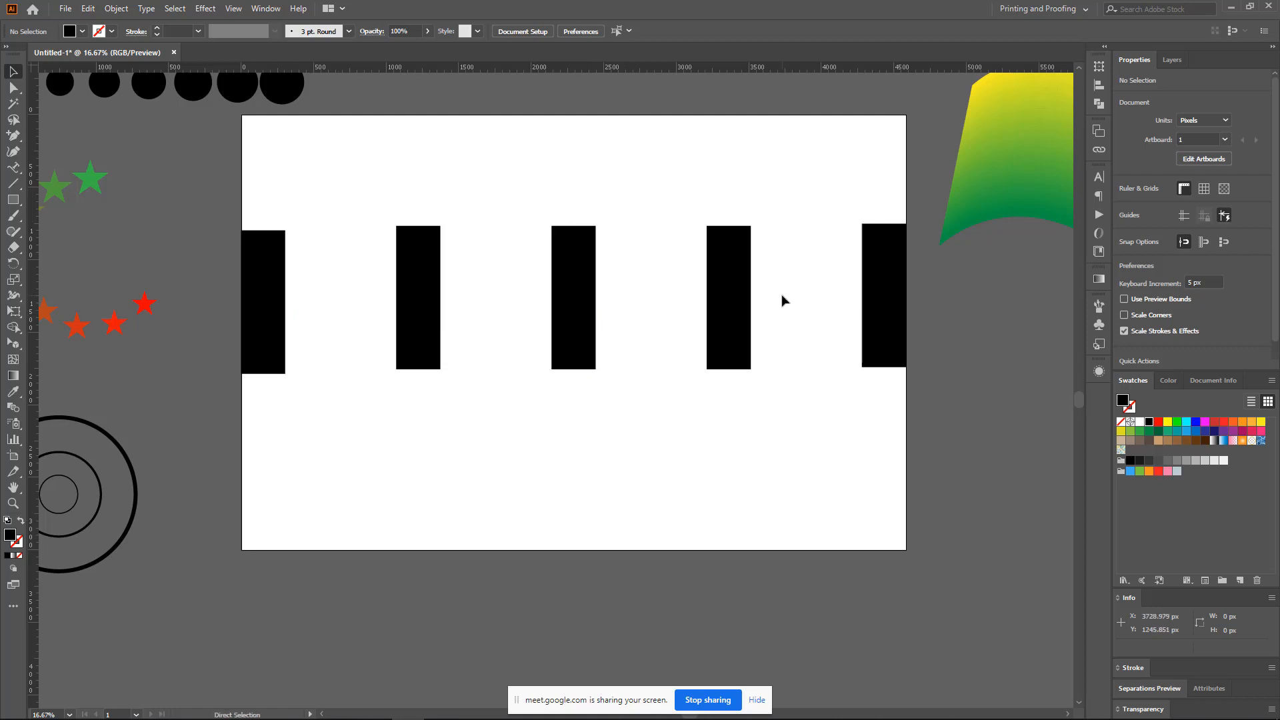
{"action": "key", "text": "ctrl+z"}
{"action": "left_click", "coordinate": [585, 168]}
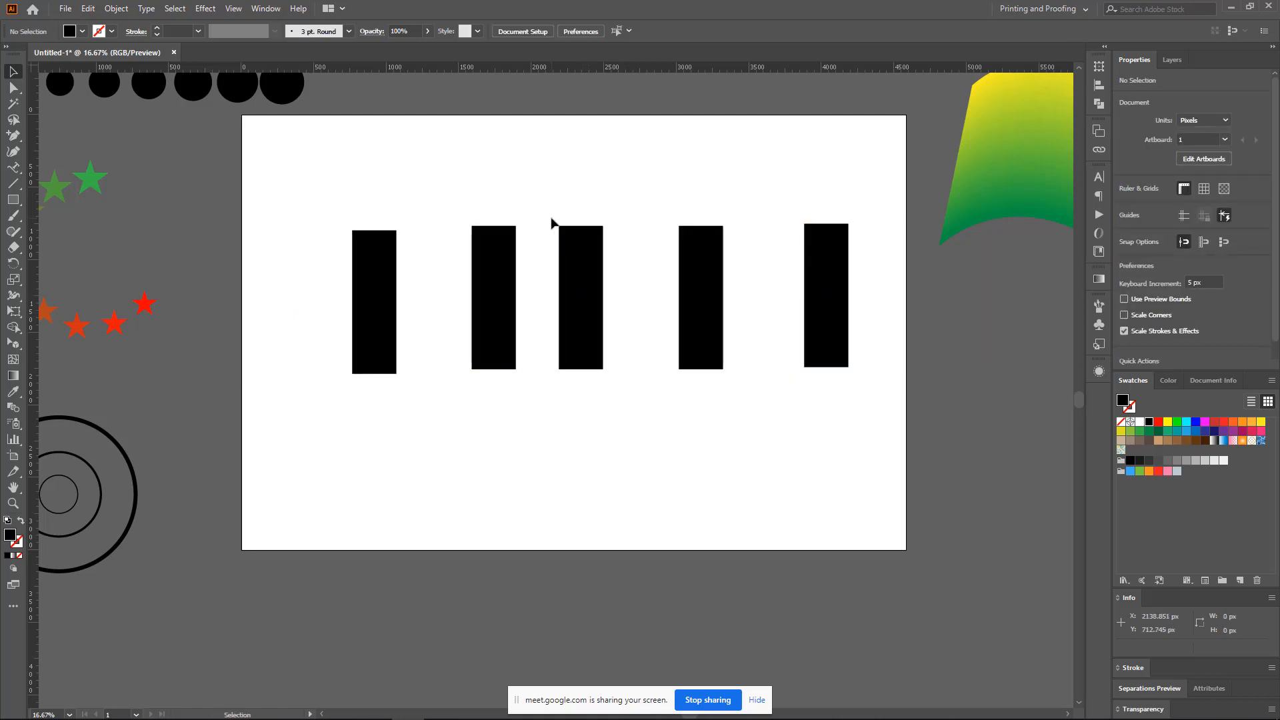
- Shorten the five rectangles to about 625 px tall, duplicate them into a second row, and select the upper row
{"action": "scroll", "coordinate": [551, 222], "scroll_direction": "up", "scroll_amount": 1}
{"action": "left_click_drag", "start_coordinate": [348, 241], "coordinate": [817, 453]}
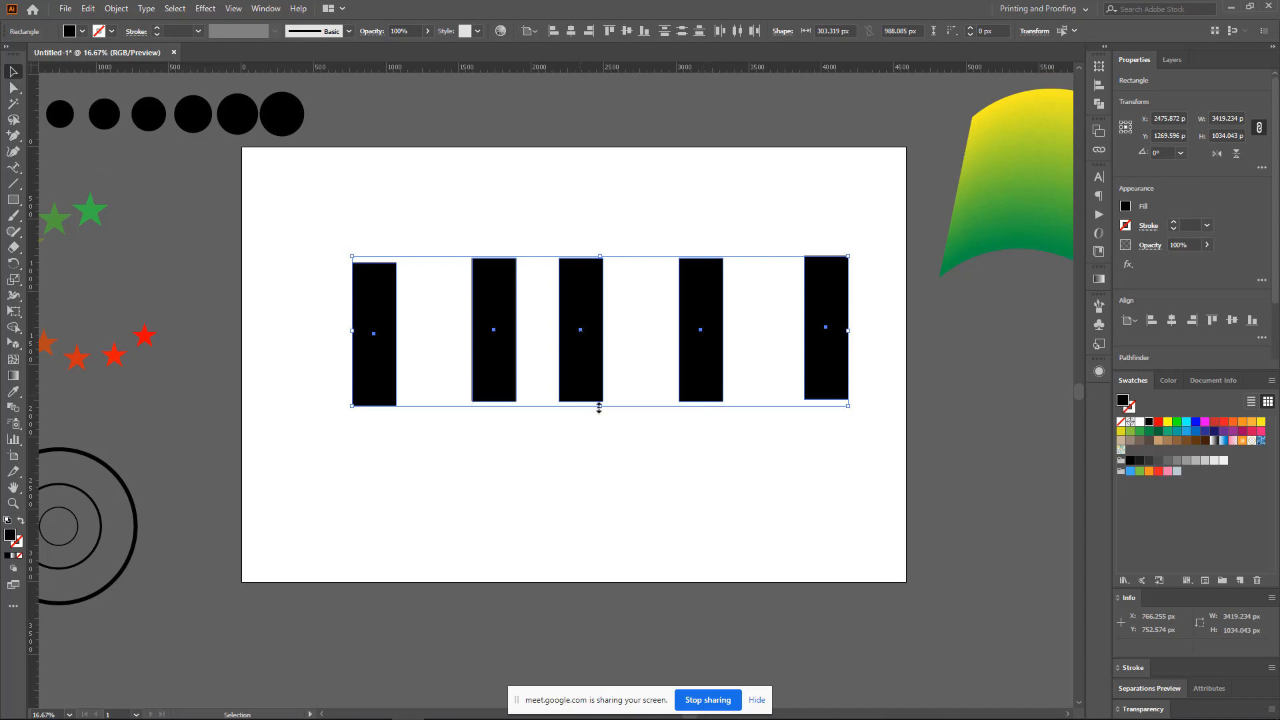
{"action": "left_click_drag", "start_coordinate": [599, 408], "coordinate": [600, 350]}
{"action": "left_click_drag", "start_coordinate": [572, 283], "coordinate": [580, 421]}
{"action": "left_click_drag", "start_coordinate": [354, 149], "coordinate": [885, 252]}
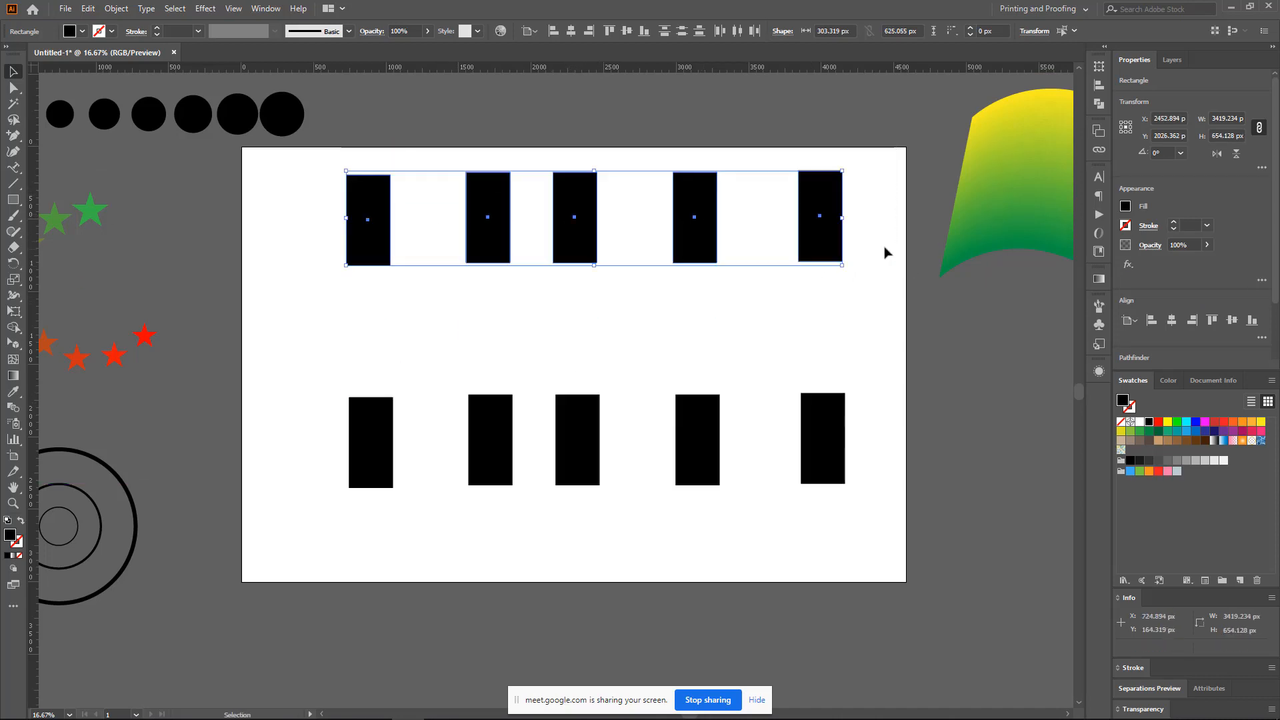
- Distribute the upper row of rectangles by horizontal centre across the artboard, and move the lower row closer beneath it
{"action": "left_click", "coordinate": [731, 33]}
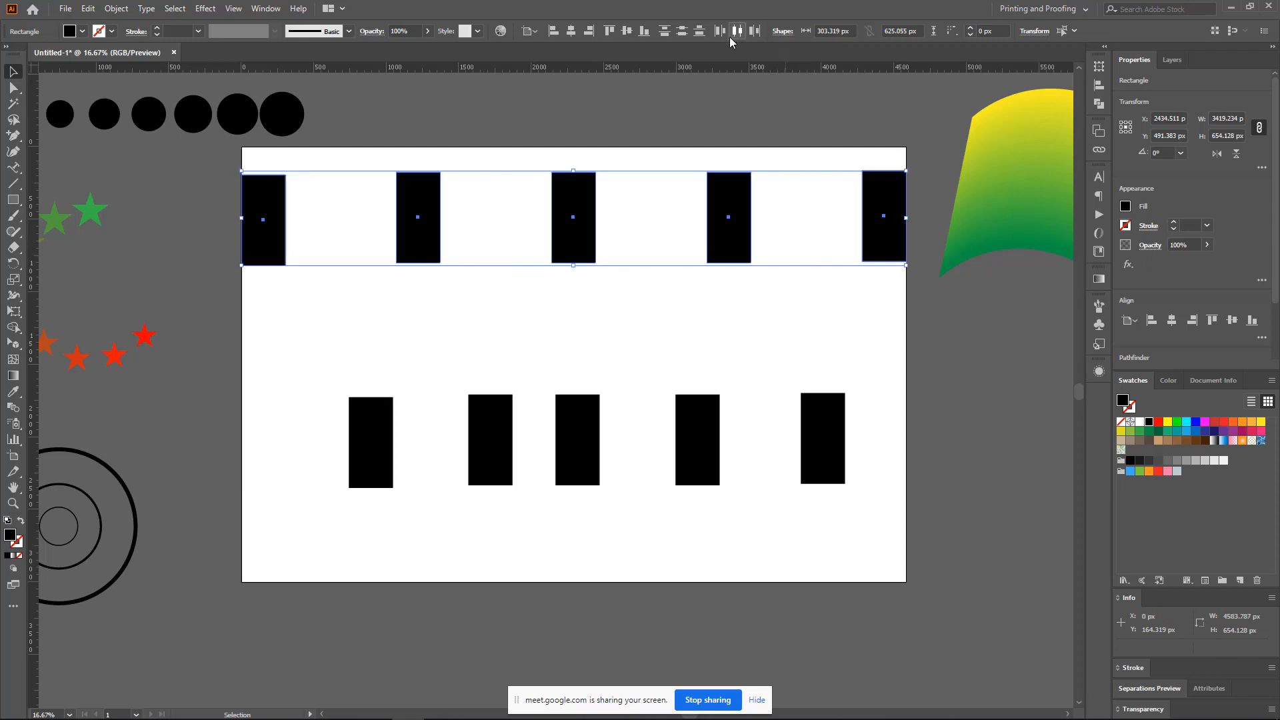
{"action": "left_click", "coordinate": [757, 86]}
{"action": "scroll", "coordinate": [760, 177], "scroll_direction": "down", "scroll_amount": 1}
{"action": "left_click_drag", "start_coordinate": [305, 333], "coordinate": [864, 441]}
{"action": "left_click_drag", "start_coordinate": [816, 370], "coordinate": [797, 312]}
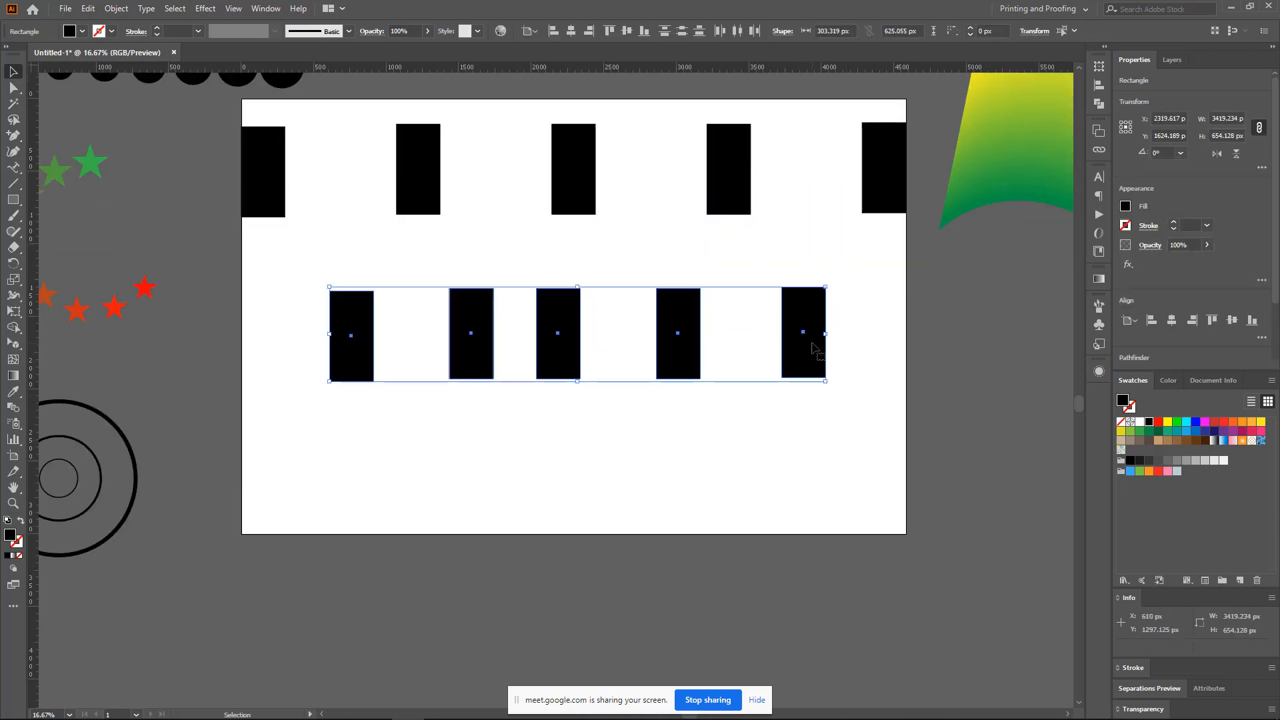
- Distribute the lower row by its left edges across the artboard, and align it to the artboard's vertical centre
{"action": "left_click", "coordinate": [719, 32]}
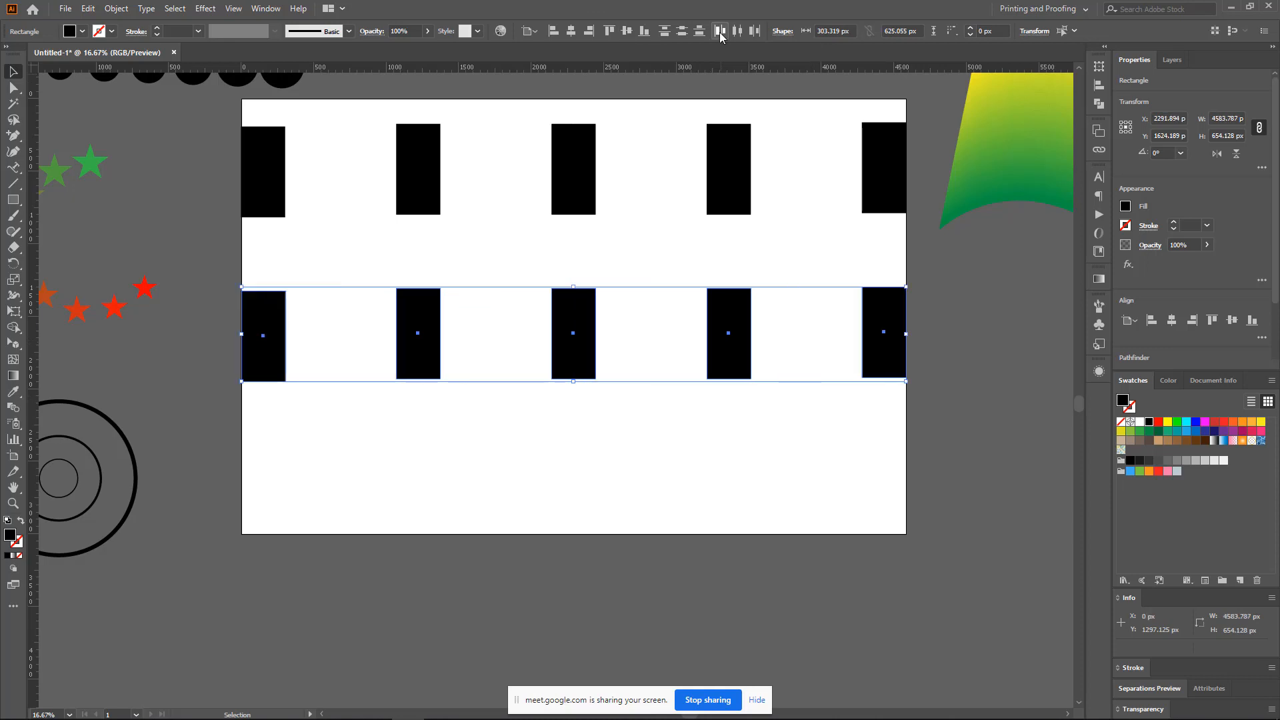
{"action": "left_click_drag", "start_coordinate": [214, 252], "coordinate": [1033, 426]}
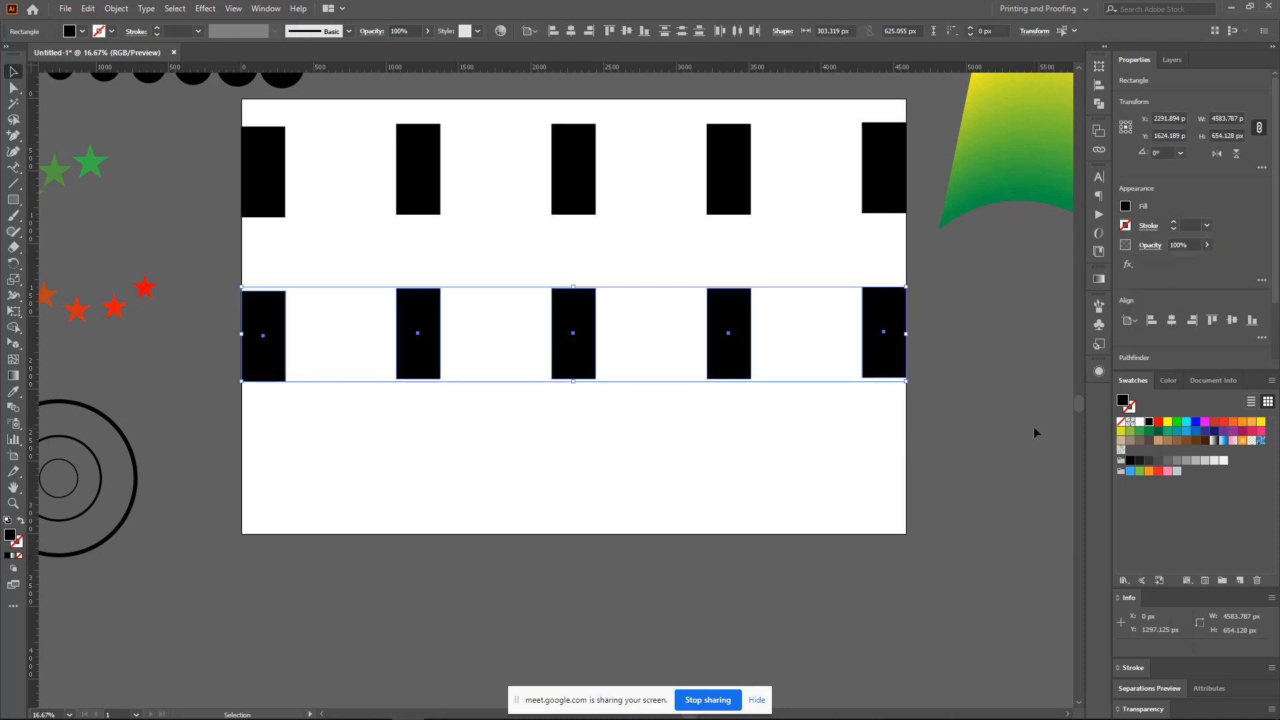
{"action": "left_click", "coordinate": [627, 31]}
{"action": "left_click", "coordinate": [667, 236]}
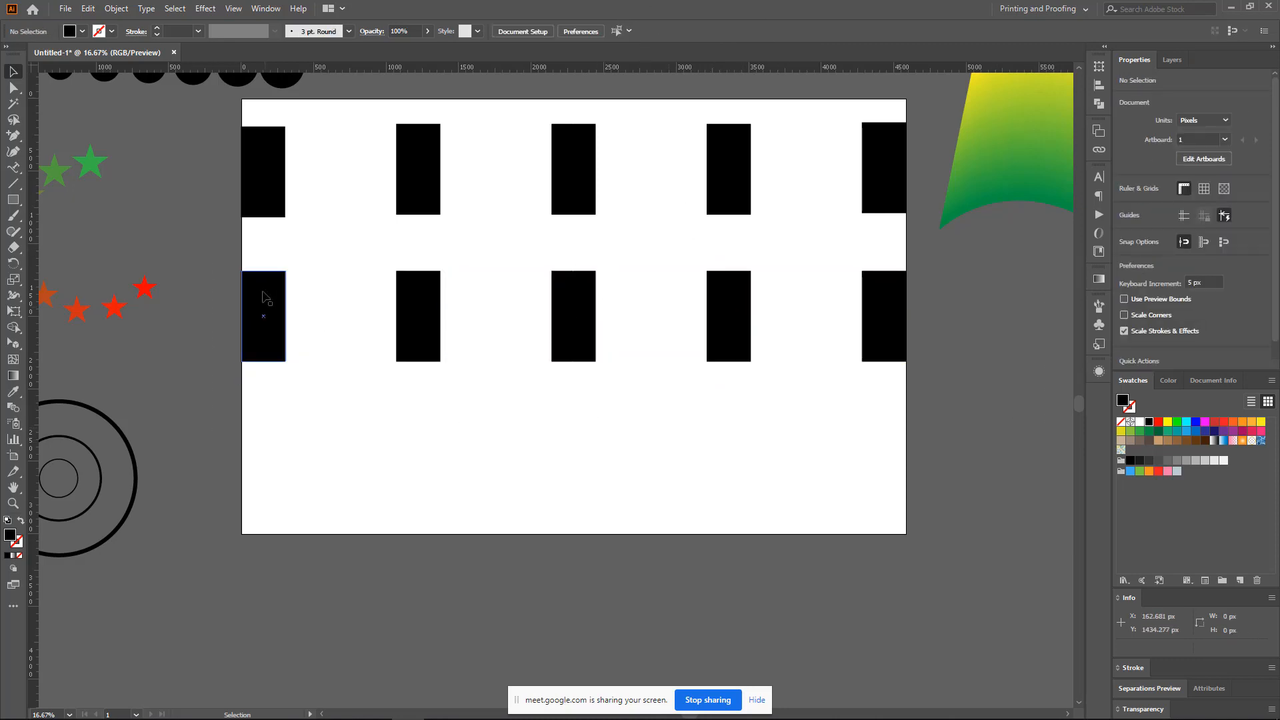
{"action": "left_click_drag", "start_coordinate": [233, 258], "coordinate": [960, 380]}
{"action": "left_click", "coordinate": [820, 424]}
{"action": "left_click_drag", "start_coordinate": [936, 438], "coordinate": [264, 279]}
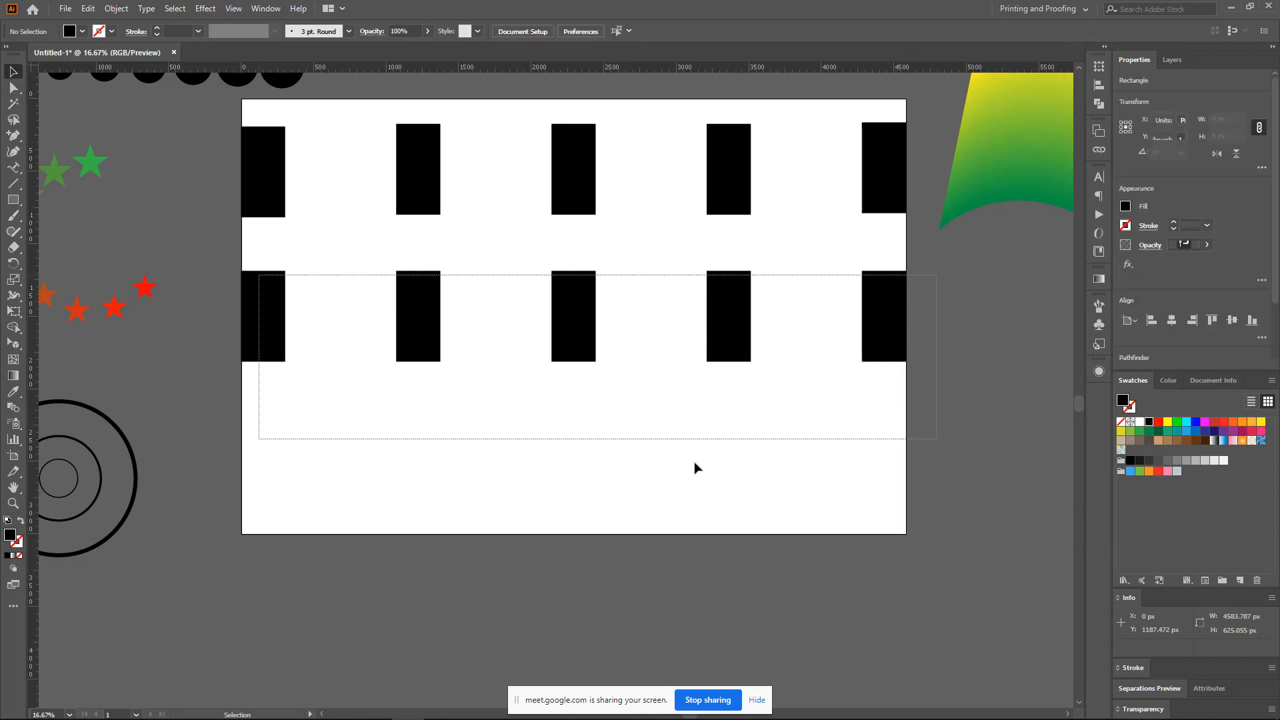
- Undo the lower row's vertical alignment and its horizontal distribution
{"action": "key", "text": "ctrl+z"}
{"action": "key", "text": "ctrl+z"}
{"action": "key", "text": "v"}
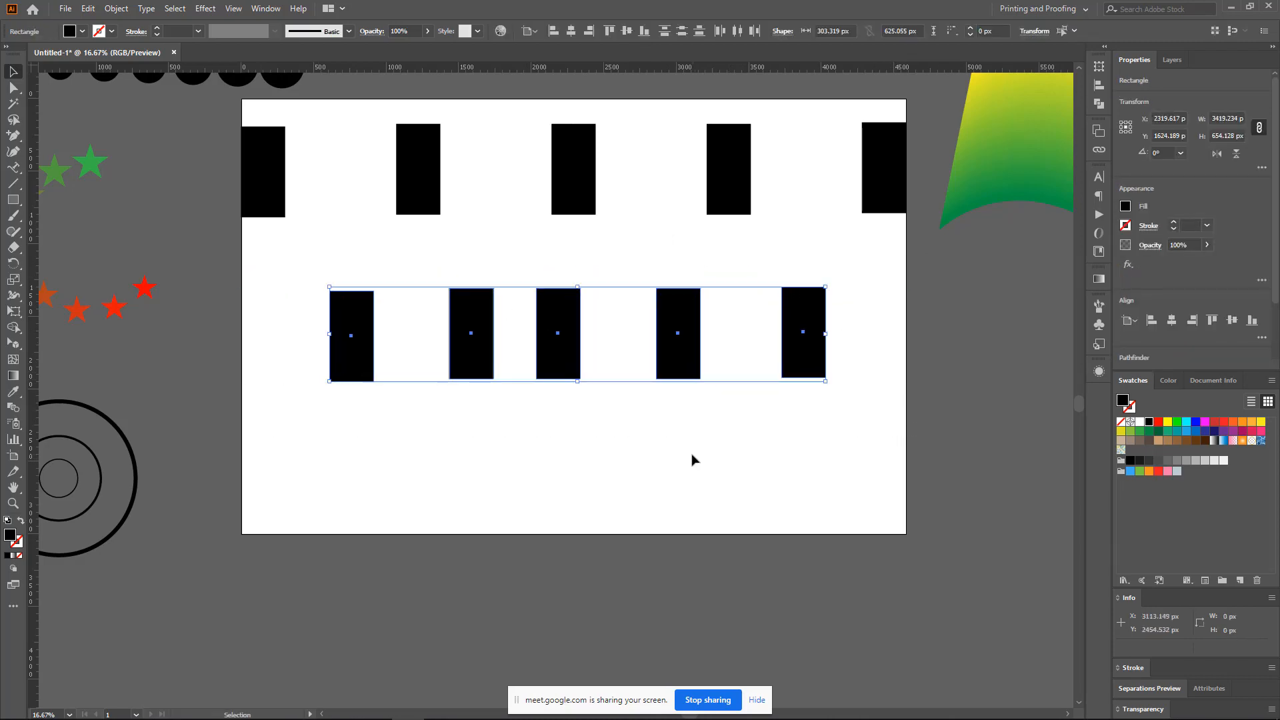
- Set the lower row to align to the selection, and distribute its five rectangles by their left edges
{"action": "left_click", "coordinate": [693, 458]}
{"action": "scroll", "coordinate": [687, 427], "scroll_direction": "down", "scroll_amount": 1}
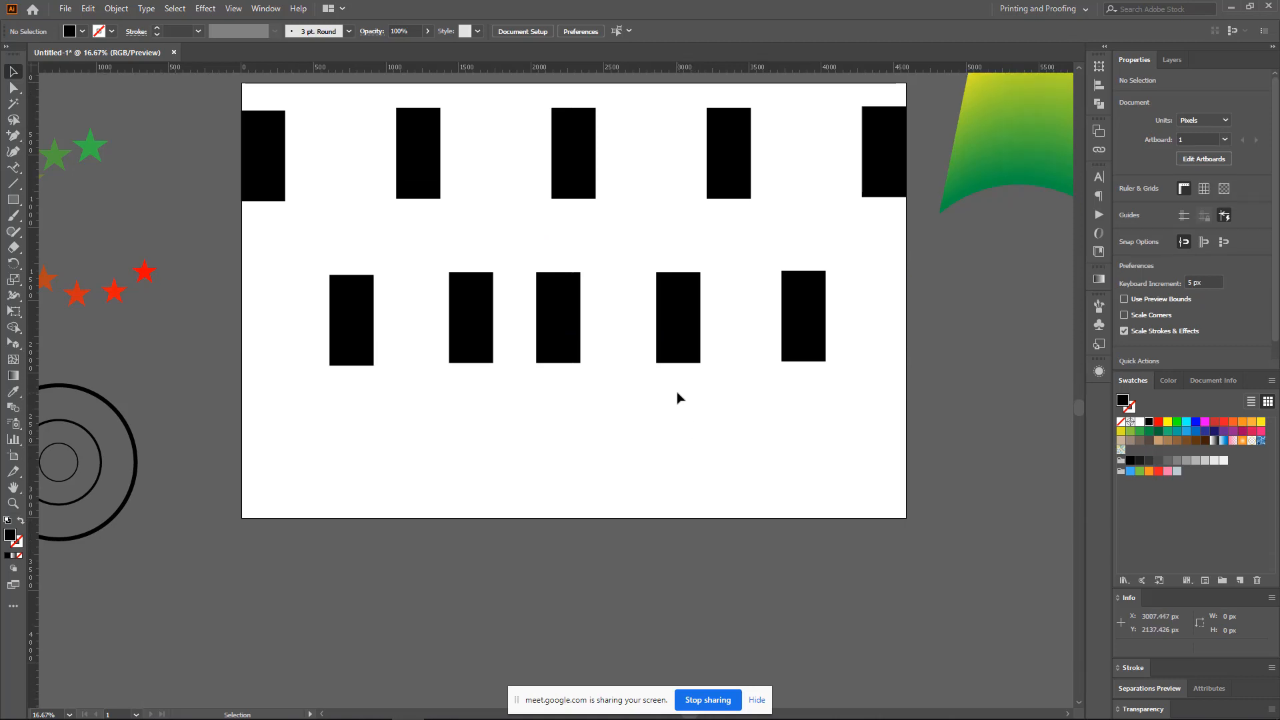
{"action": "scroll", "coordinate": [677, 394], "scroll_direction": "up", "scroll_amount": 2}
{"action": "left_click_drag", "start_coordinate": [283, 298], "coordinate": [866, 405]}
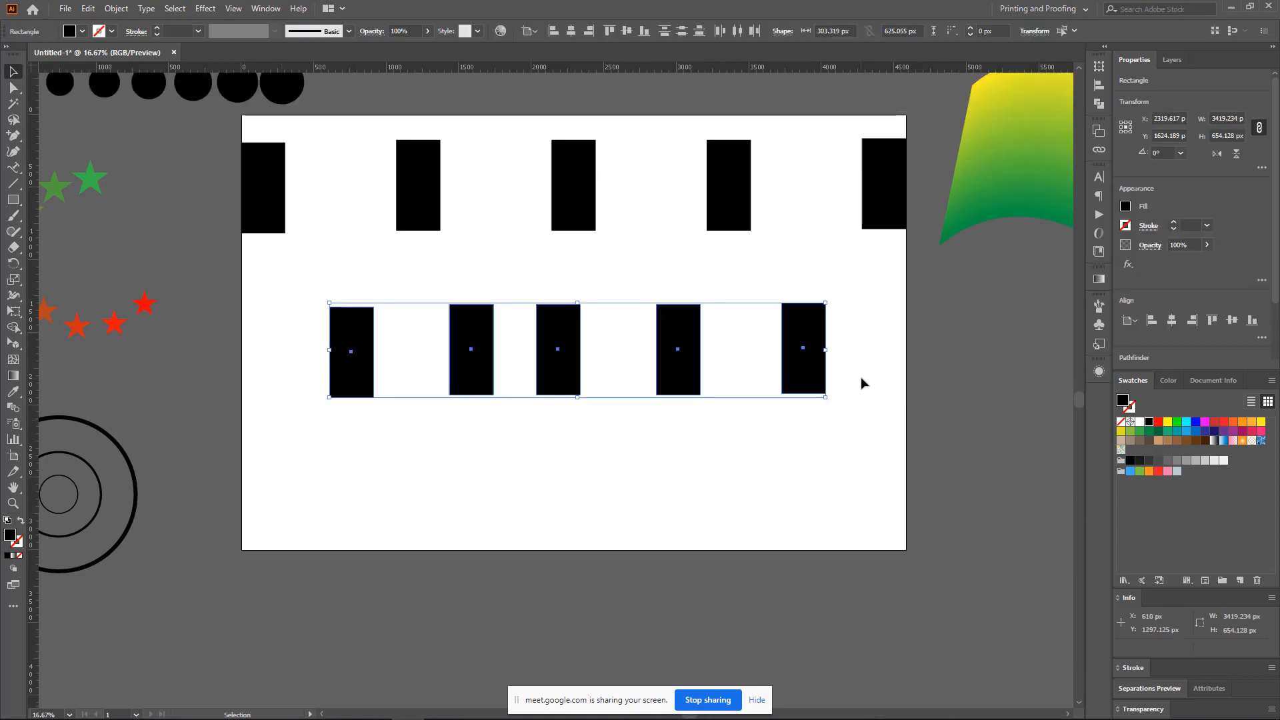
{"action": "left_click", "coordinate": [530, 32]}
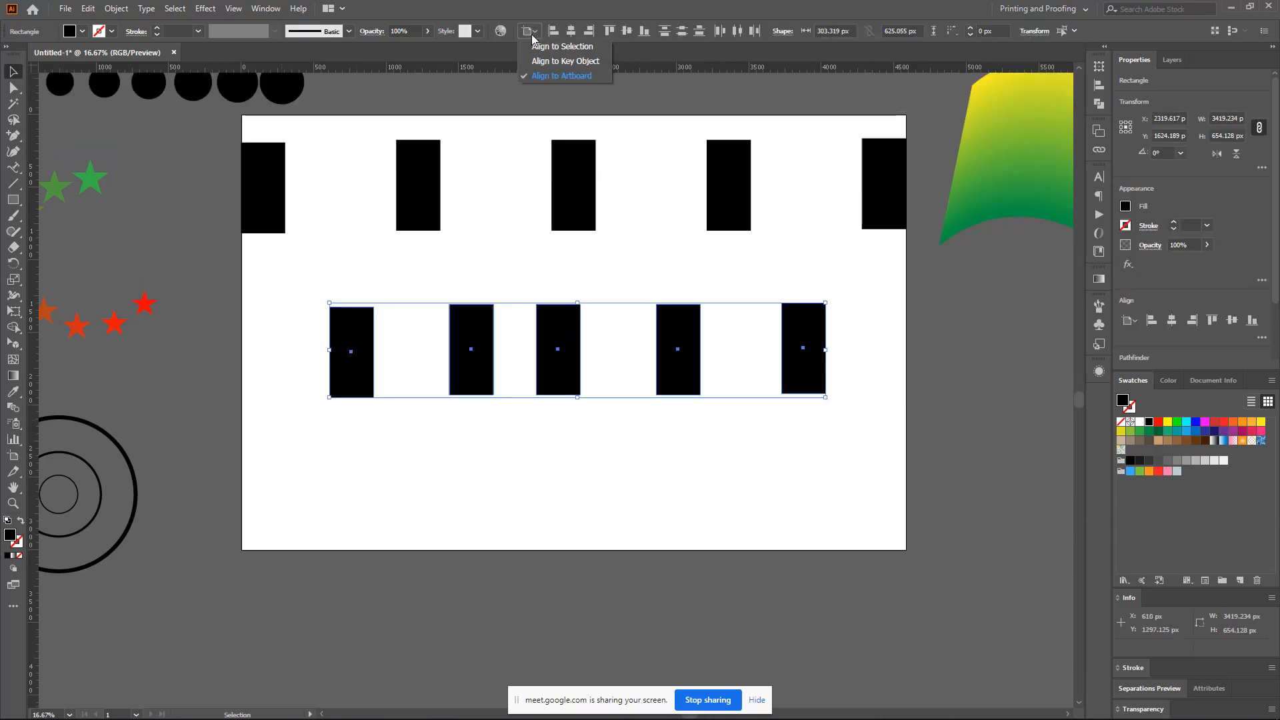
{"action": "left_click", "coordinate": [579, 50]}
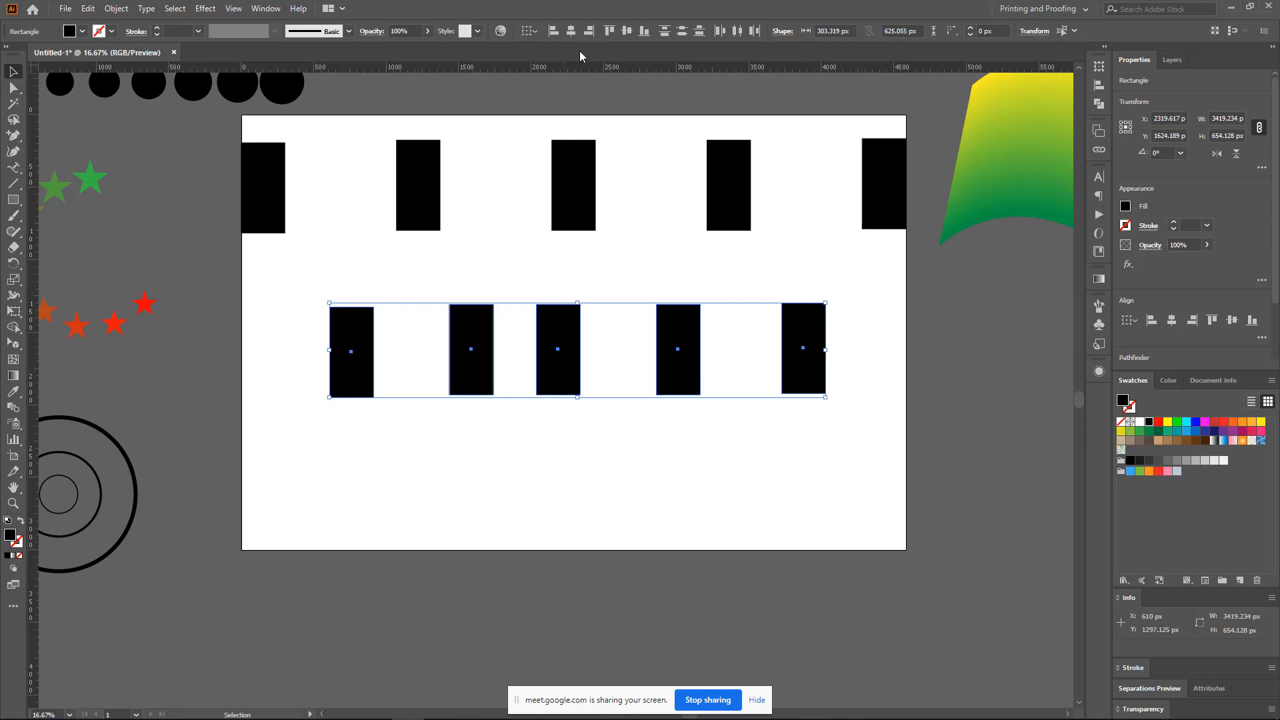
{"action": "left_click", "coordinate": [722, 33]}
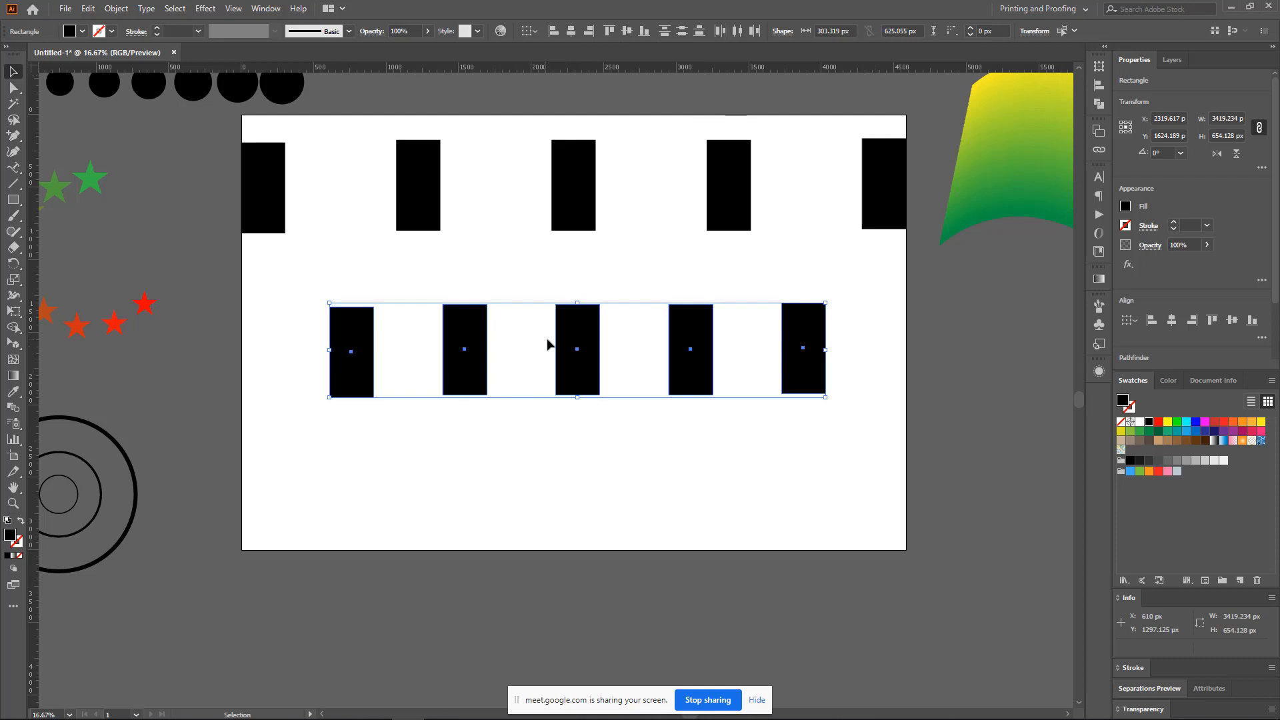
- Duplicate the evenly spaced row about 861 px straight down, and shift the last four copies left to uneven gaps
{"action": "left_click_drag", "start_coordinate": [573, 358], "coordinate": [573, 483]}
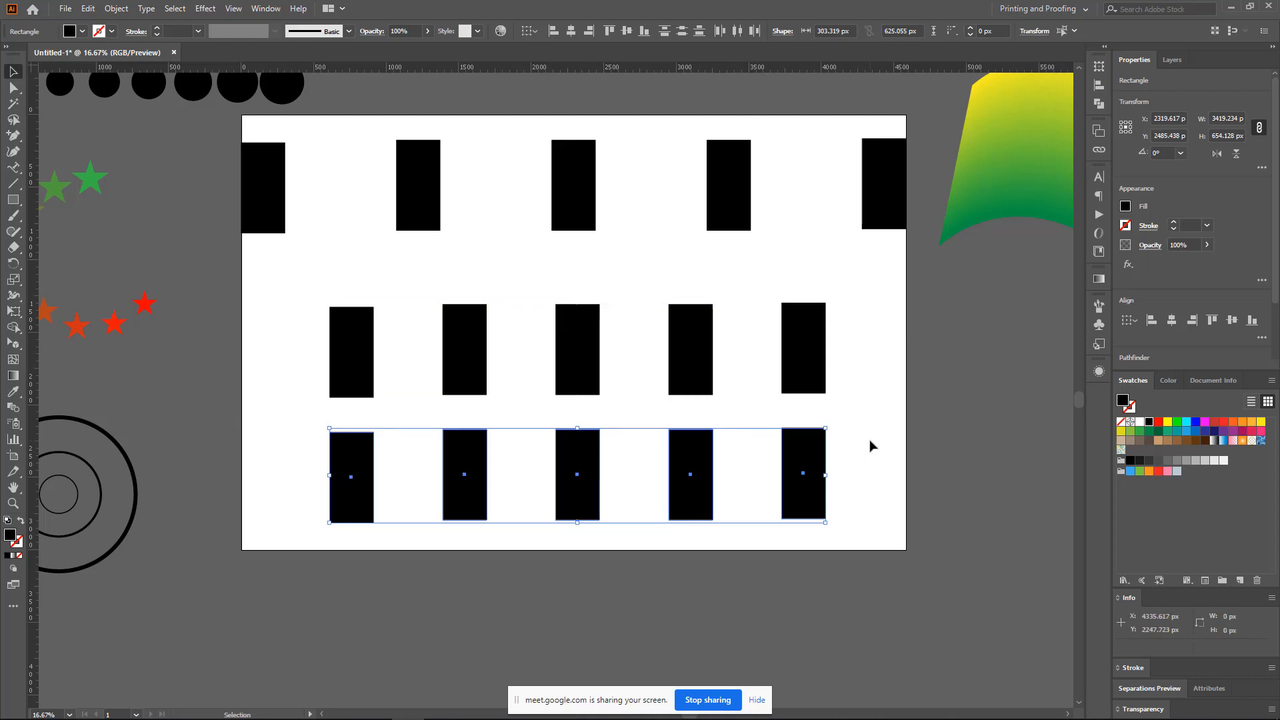
{"action": "left_click", "coordinate": [871, 443]}
{"action": "left_click_drag", "start_coordinate": [481, 460], "coordinate": [457, 460]}
{"action": "left_click_drag", "start_coordinate": [581, 471], "coordinate": [538, 472]}
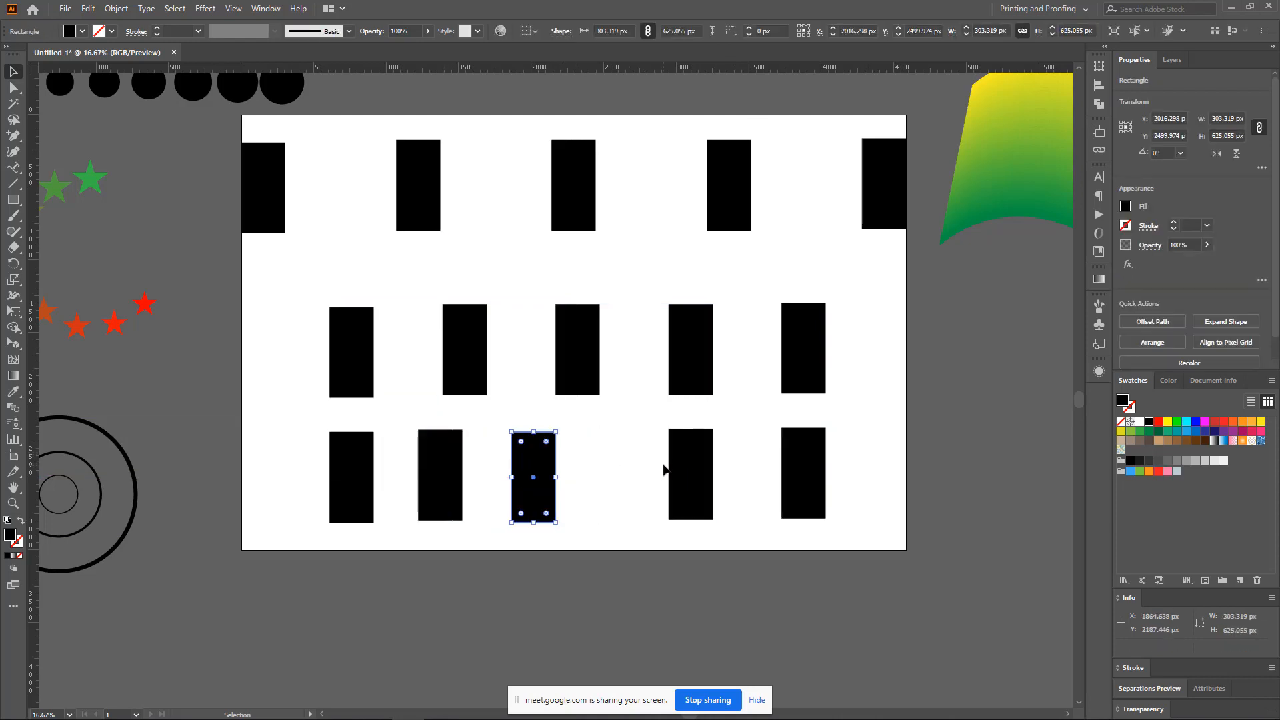
{"action": "left_click", "coordinate": [666, 466]}
{"action": "left_click_drag", "start_coordinate": [669, 465], "coordinate": [592, 465]}
{"action": "left_click_drag", "start_coordinate": [790, 471], "coordinate": [716, 471]}
- Distribute the five rectangles of the third row by their right edges within the selection
{"action": "left_click_drag", "start_coordinate": [851, 524], "coordinate": [154, 451]}
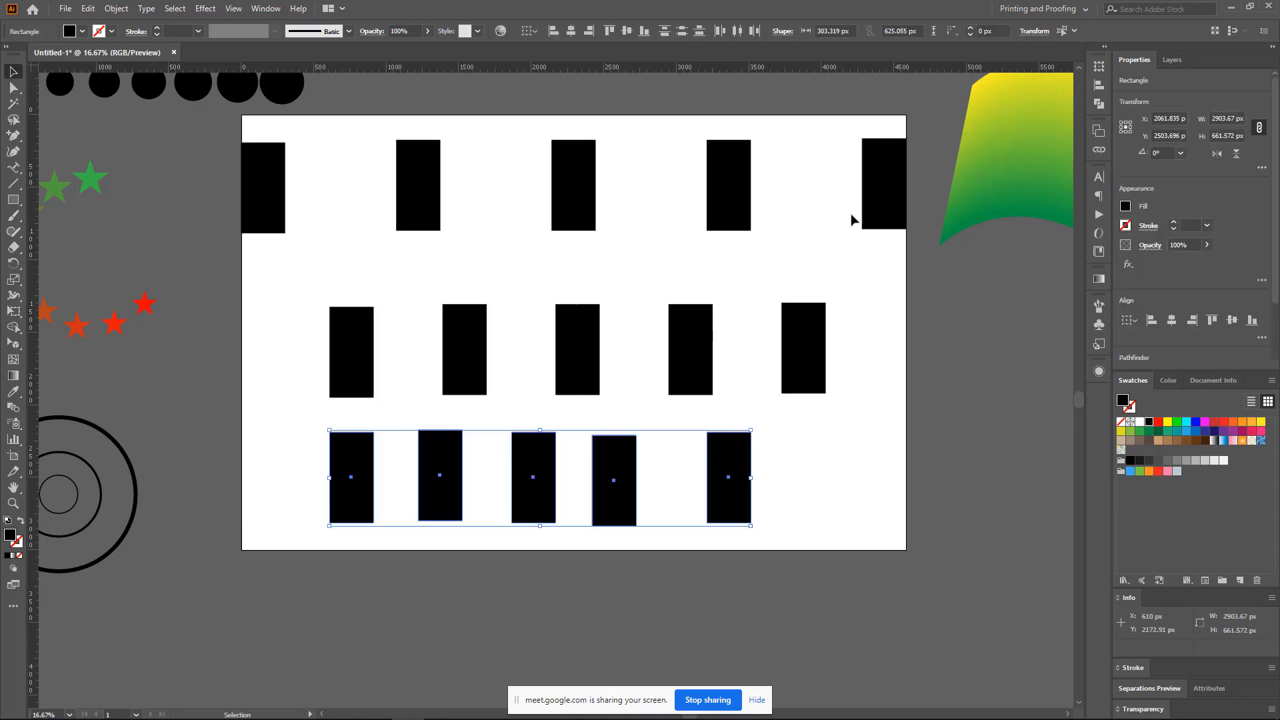
{"action": "left_click", "coordinate": [755, 32]}
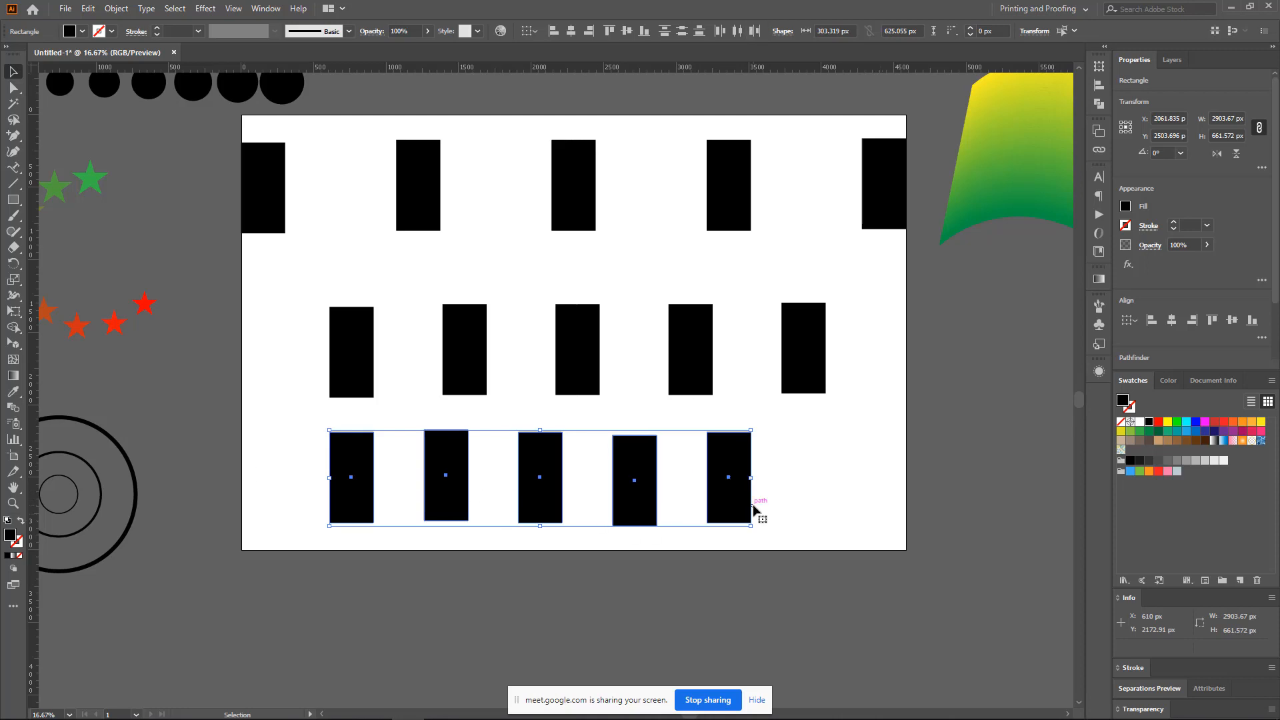
{"action": "left_click", "coordinate": [800, 457]}
- Select all three rows of rectangles and move them off the artboard into the empty area below it
{"action": "scroll", "coordinate": [659, 401], "scroll_direction": "up", "scroll_amount": 1}
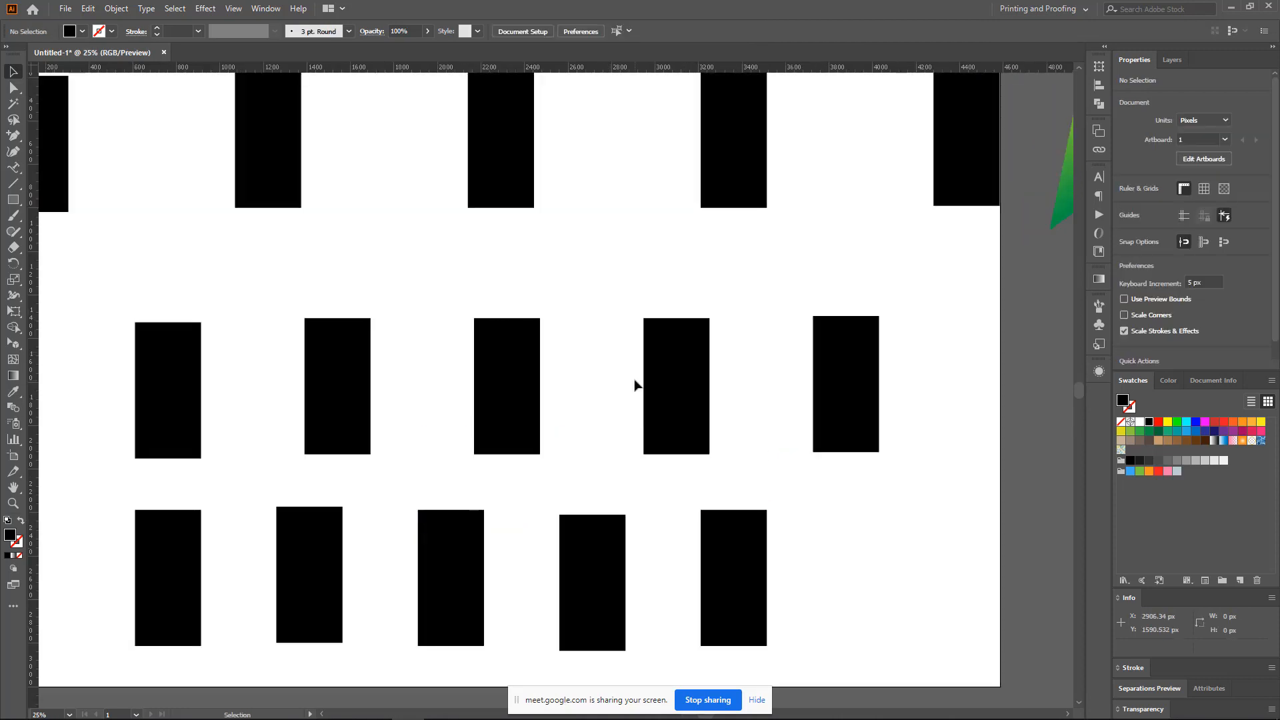
{"action": "scroll", "coordinate": [637, 382], "scroll_direction": "down", "scroll_amount": 2}
{"action": "left_click_drag", "start_coordinate": [342, 249], "coordinate": [338, 246]}
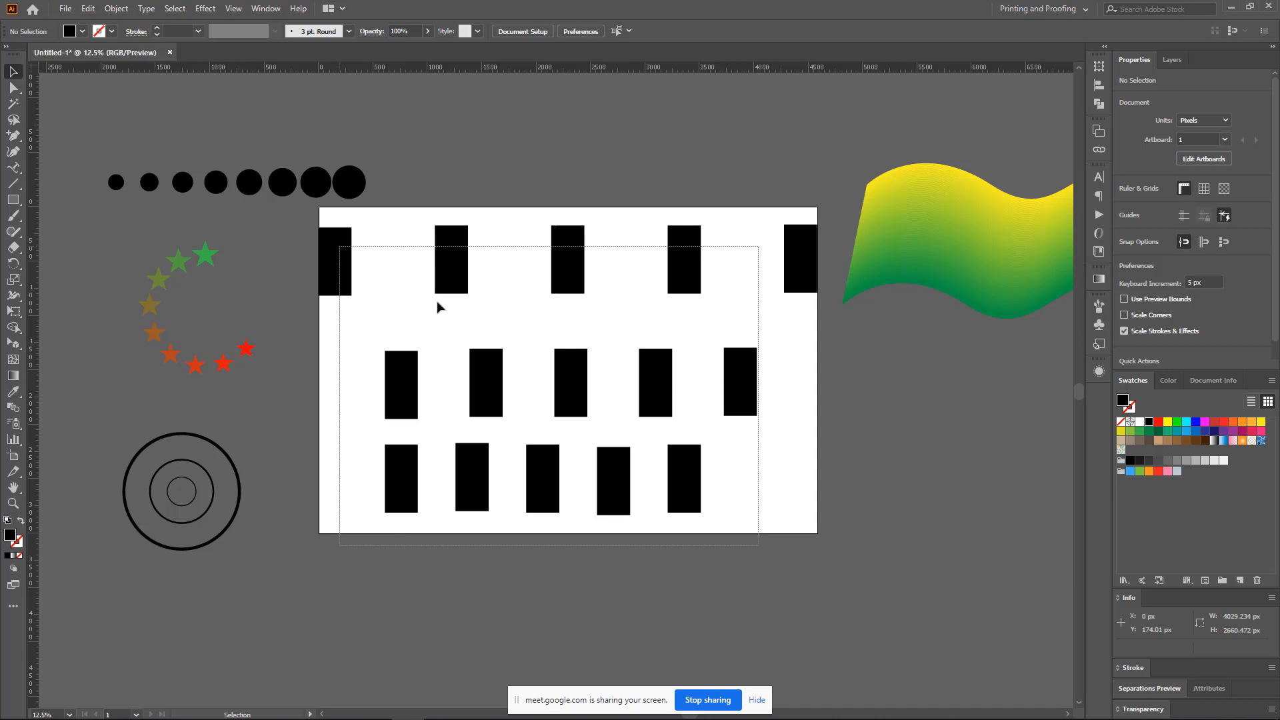
{"action": "scroll", "coordinate": [494, 325], "scroll_direction": "down", "scroll_amount": 1}
{"action": "left_click_drag", "start_coordinate": [546, 363], "coordinate": [532, 275]}
{"action": "left_click_drag", "start_coordinate": [382, 160], "coordinate": [696, 370]}
{"action": "left_click_drag", "start_coordinate": [689, 191], "coordinate": [720, 402]}
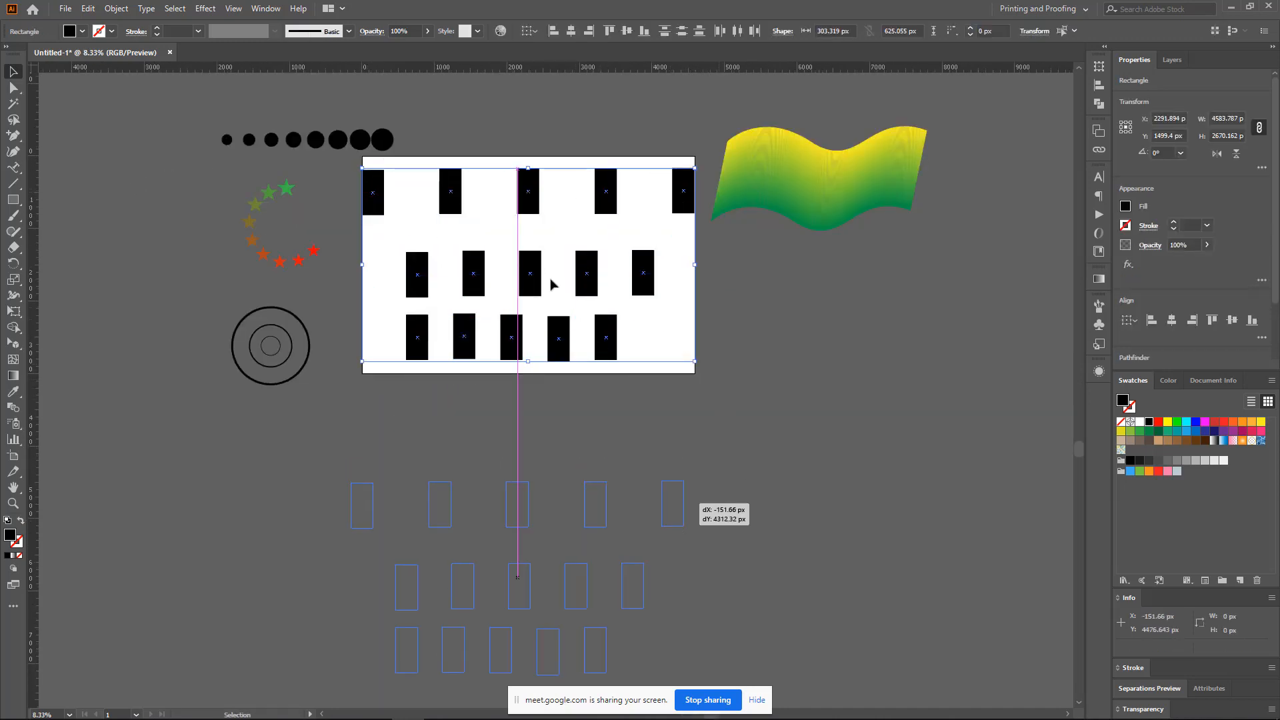
- Move the three rows of black rectangles off the artboard into the empty area below it
{"action": "left_click", "coordinate": [549, 278]}
{"action": "scroll", "coordinate": [540, 240], "scroll_direction": "up", "scroll_amount": 1}
{"action": "left_click_drag", "start_coordinate": [540, 240], "coordinate": [563, 339]}
{"action": "scroll", "coordinate": [534, 392], "scroll_direction": "up", "scroll_amount": 1}
{"action": "left_click_drag", "start_coordinate": [534, 391], "coordinate": [573, 391]}
- Draw a black square about 504 px wide in the left half of the empty artboard with the Rectangle tool
{"action": "left_click", "coordinate": [13, 200]}
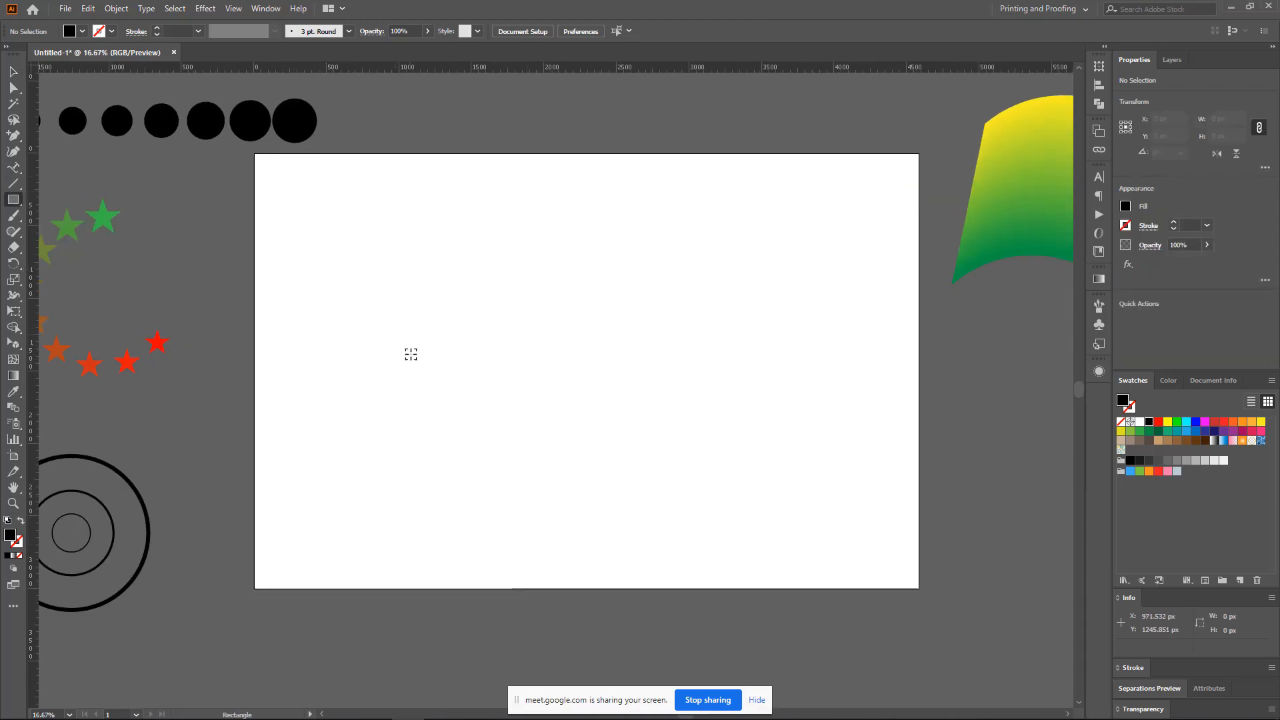
{"action": "left_click_drag", "start_coordinate": [419, 342], "coordinate": [456, 378]}
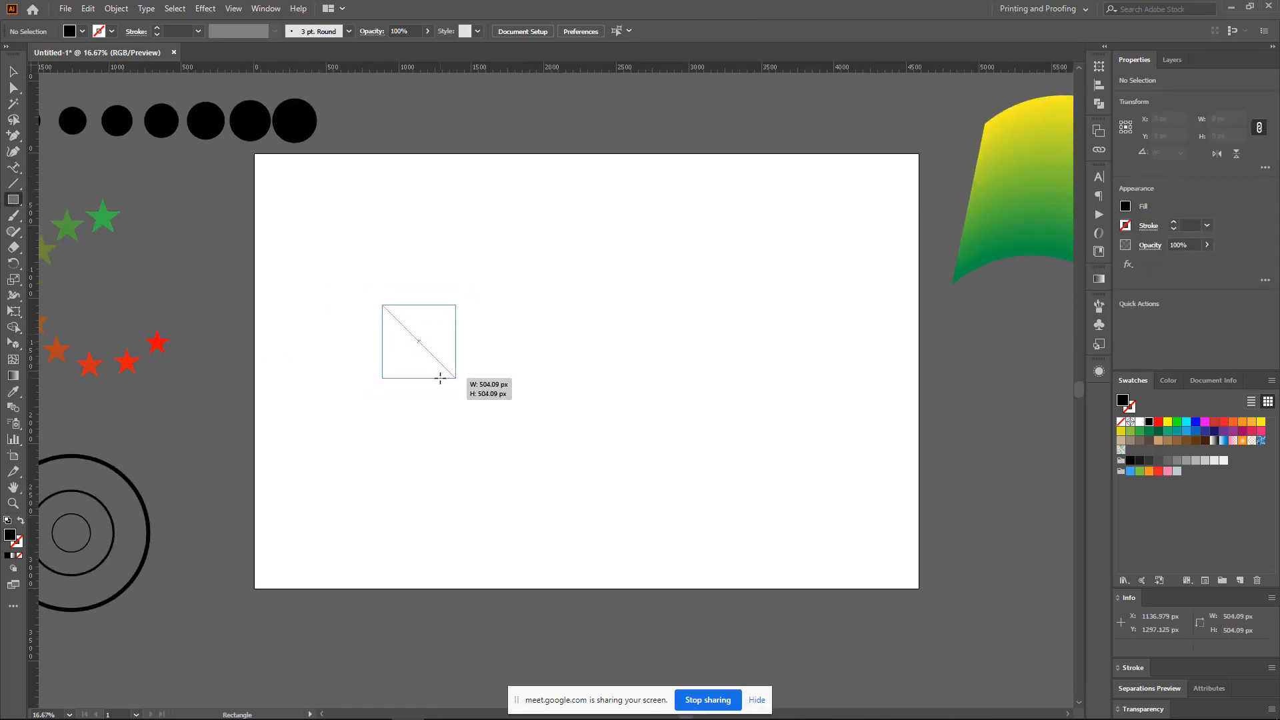
{"action": "key", "text": "v"}
{"action": "left_click", "coordinate": [560, 350]}
{"action": "scroll", "coordinate": [579, 338], "scroll_direction": "up", "scroll_amount": 1}
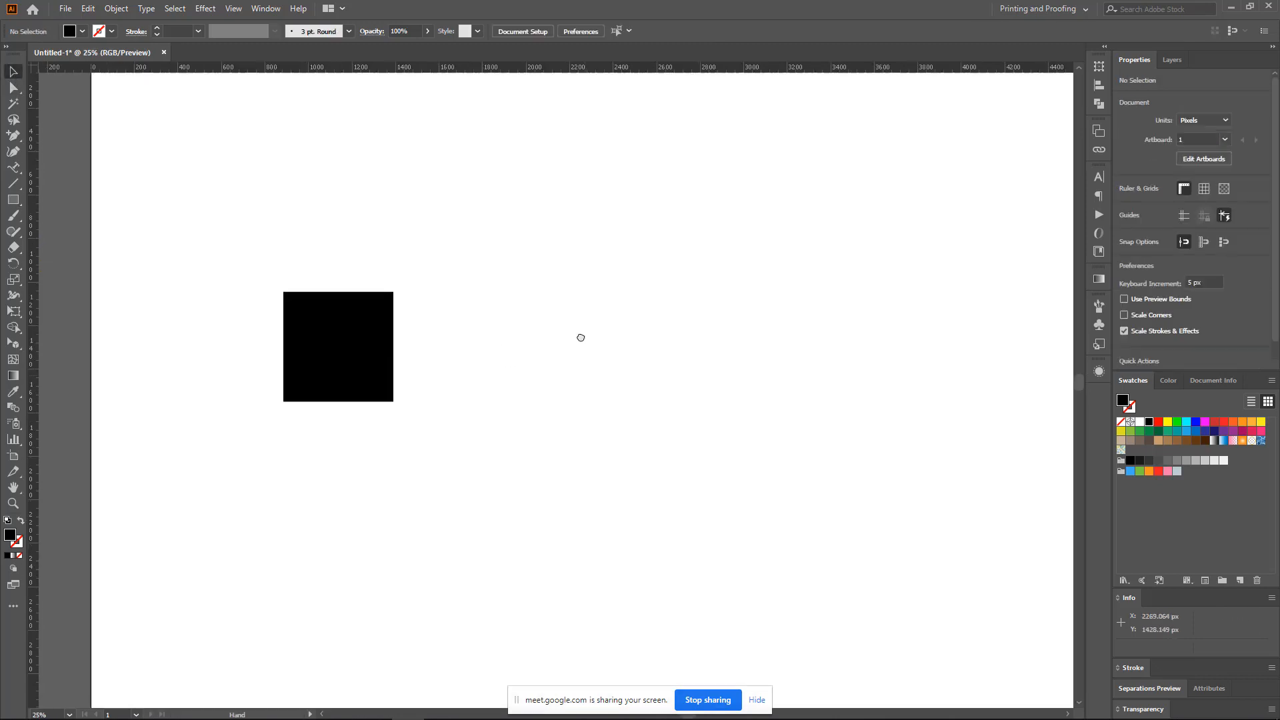
- Duplicate the black square and place the copy to its right, slightly higher than the original
{"action": "scroll", "coordinate": [577, 343], "scroll_direction": "down", "scroll_amount": 2}
{"action": "left_click", "coordinate": [408, 300]}
{"action": "left_click_drag", "start_coordinate": [440, 323], "coordinate": [598, 300]}
{"action": "key", "text": "ctrl+shift+a"}
{"action": "scroll", "coordinate": [531, 338], "scroll_direction": "up", "scroll_amount": 1}
{"action": "left_click", "coordinate": [560, 277]}
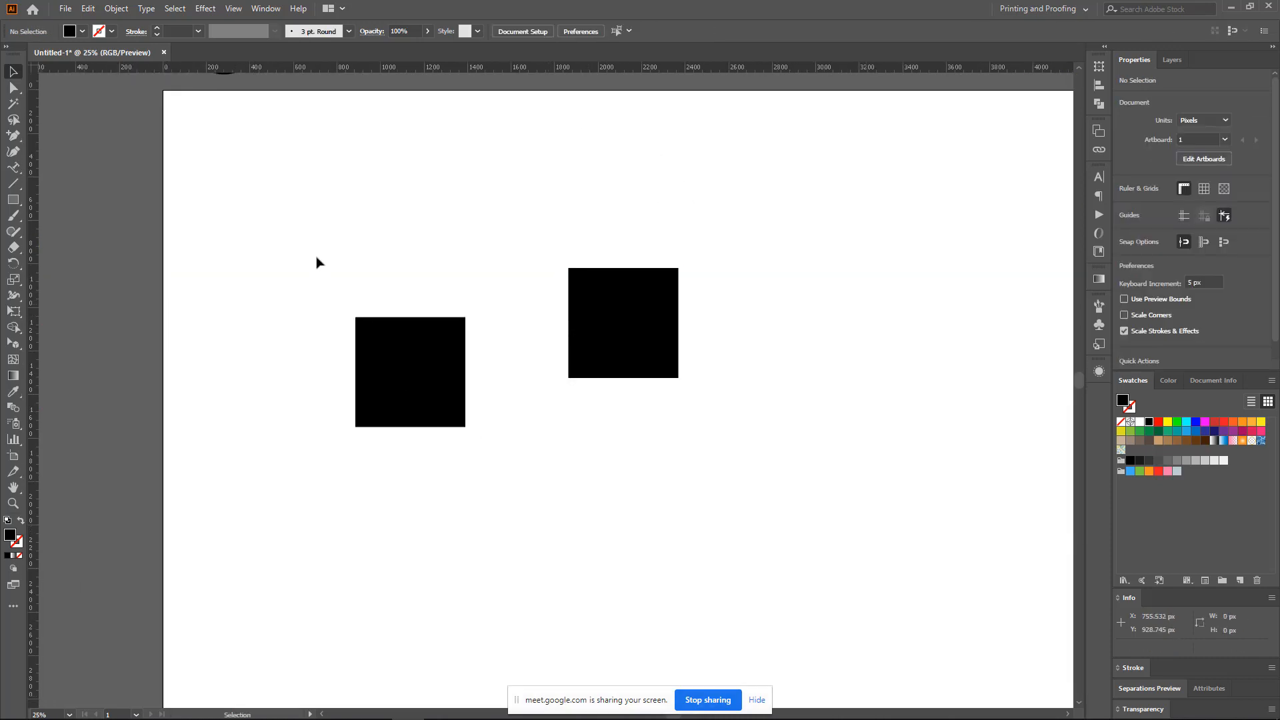
- Select both squares and examine the alignment reference options and the horizontal alignment commands
{"action": "left_click_drag", "start_coordinate": [317, 260], "coordinate": [786, 508]}
{"action": "left_click", "coordinate": [537, 31]}
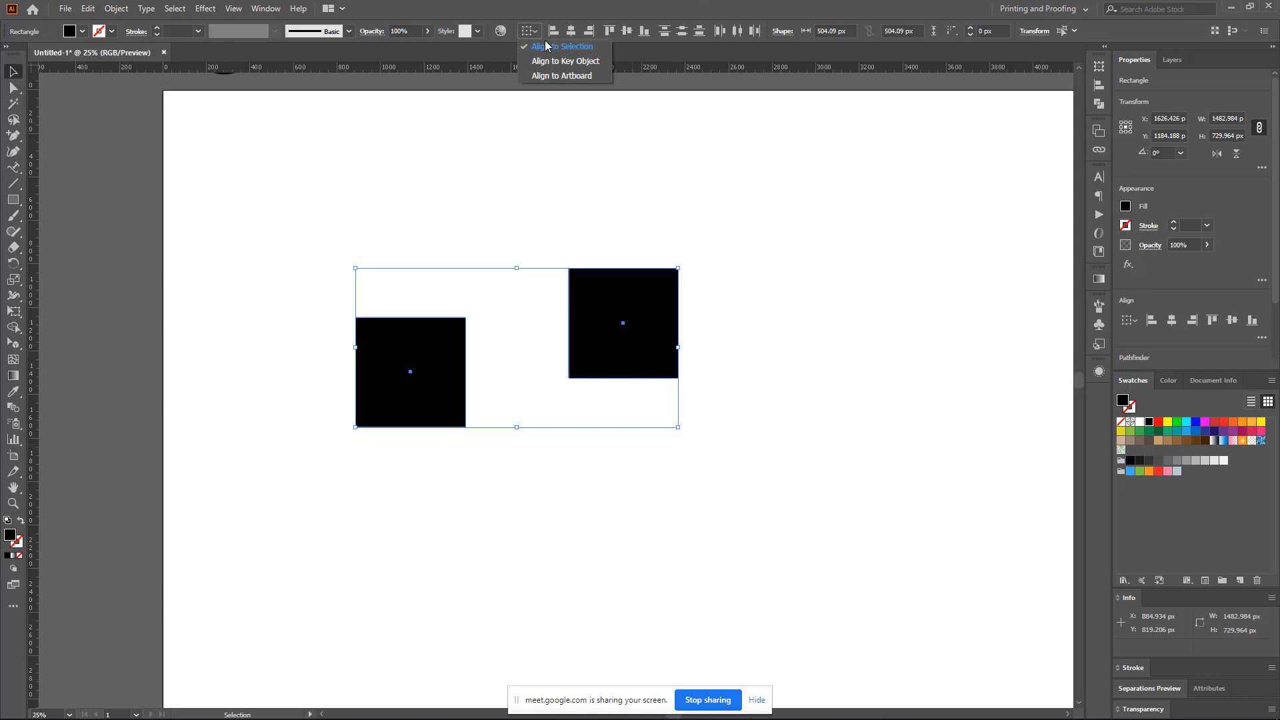
{"action": "left_click", "coordinate": [645, 170]}
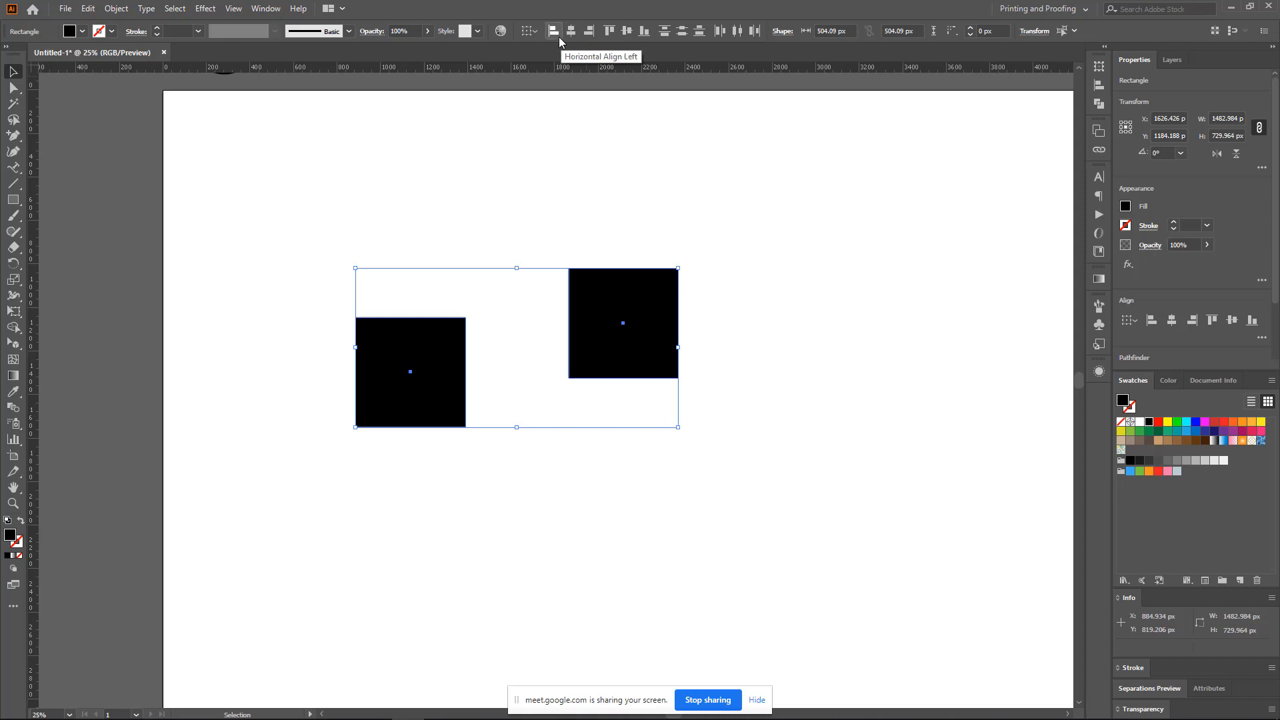
{"action": "left_click", "coordinate": [733, 251]}
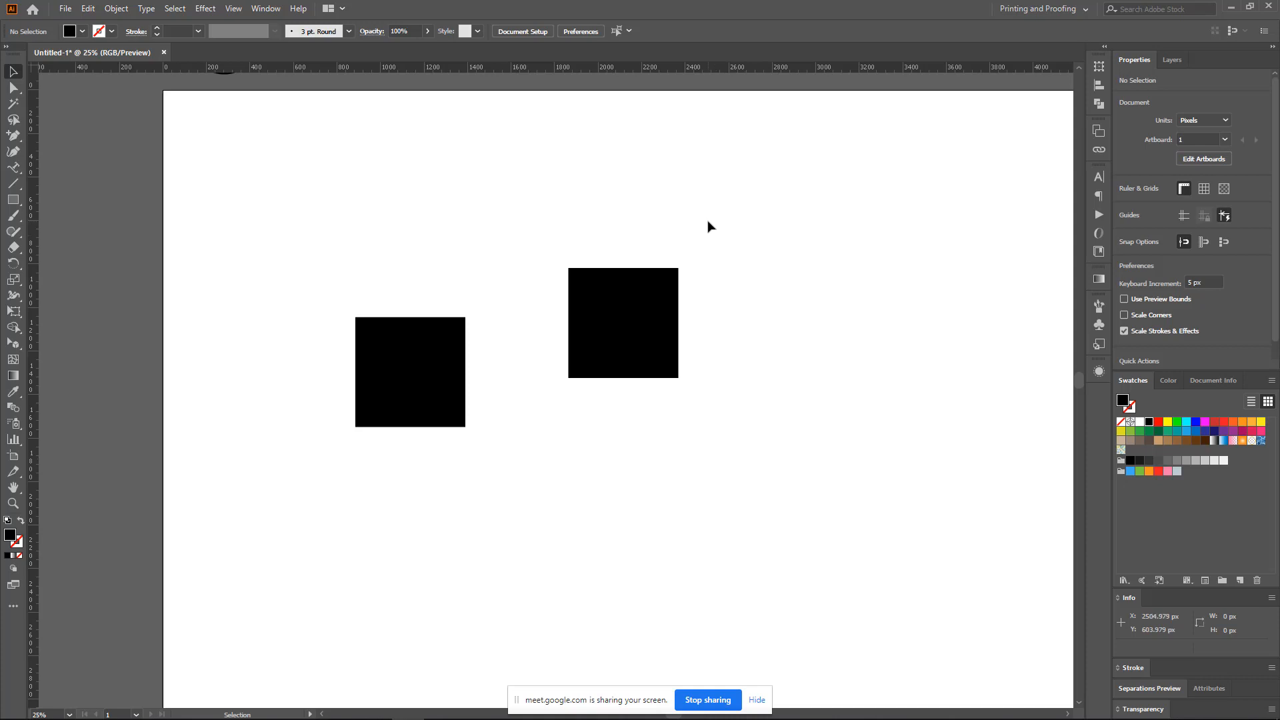
- Select the two squares together one by one and keep the alignment reference at Align to Selection
{"action": "left_click", "coordinate": [408, 372]}
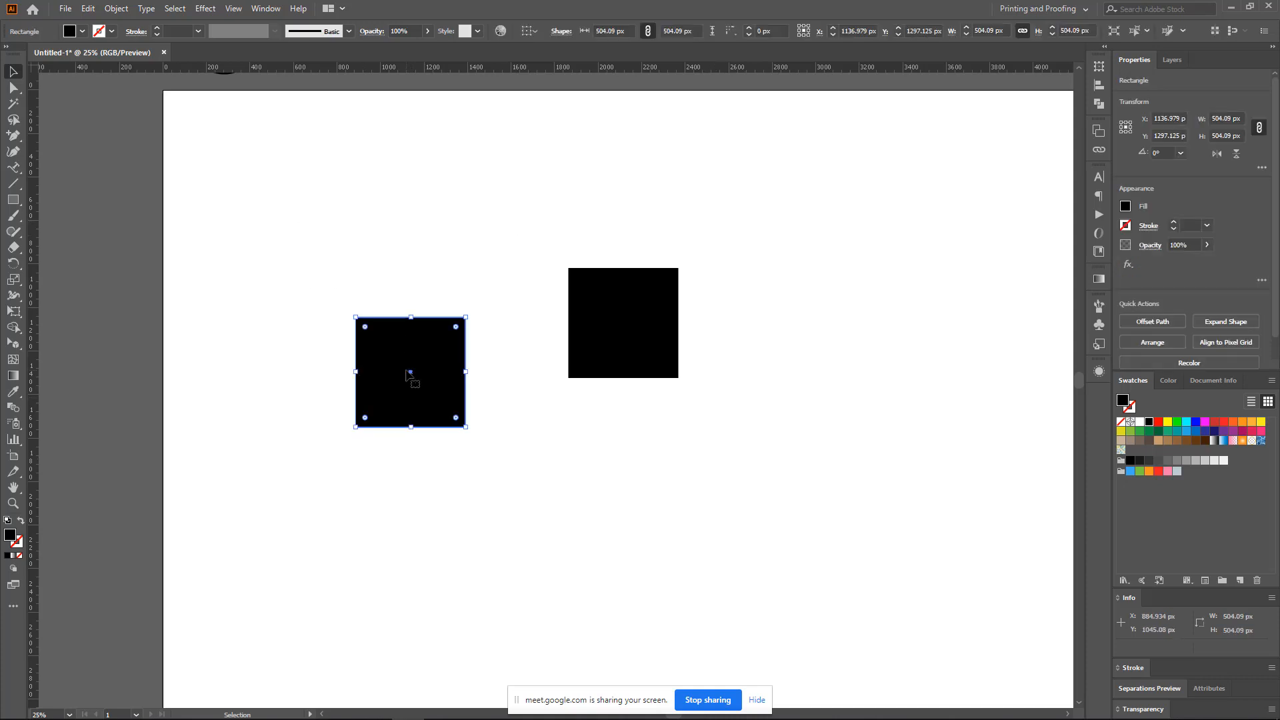
{"action": "left_click", "coordinate": [662, 351]}
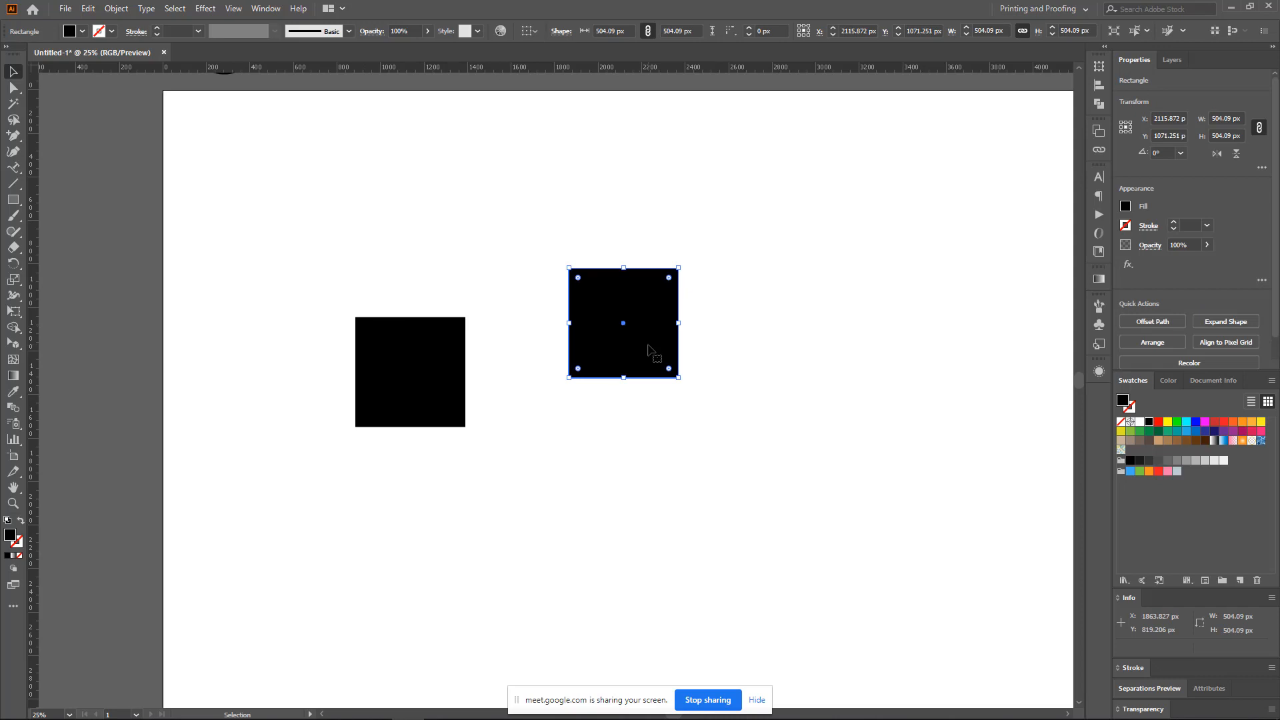
{"action": "left_click", "coordinate": [429, 361], "text": "shift"}
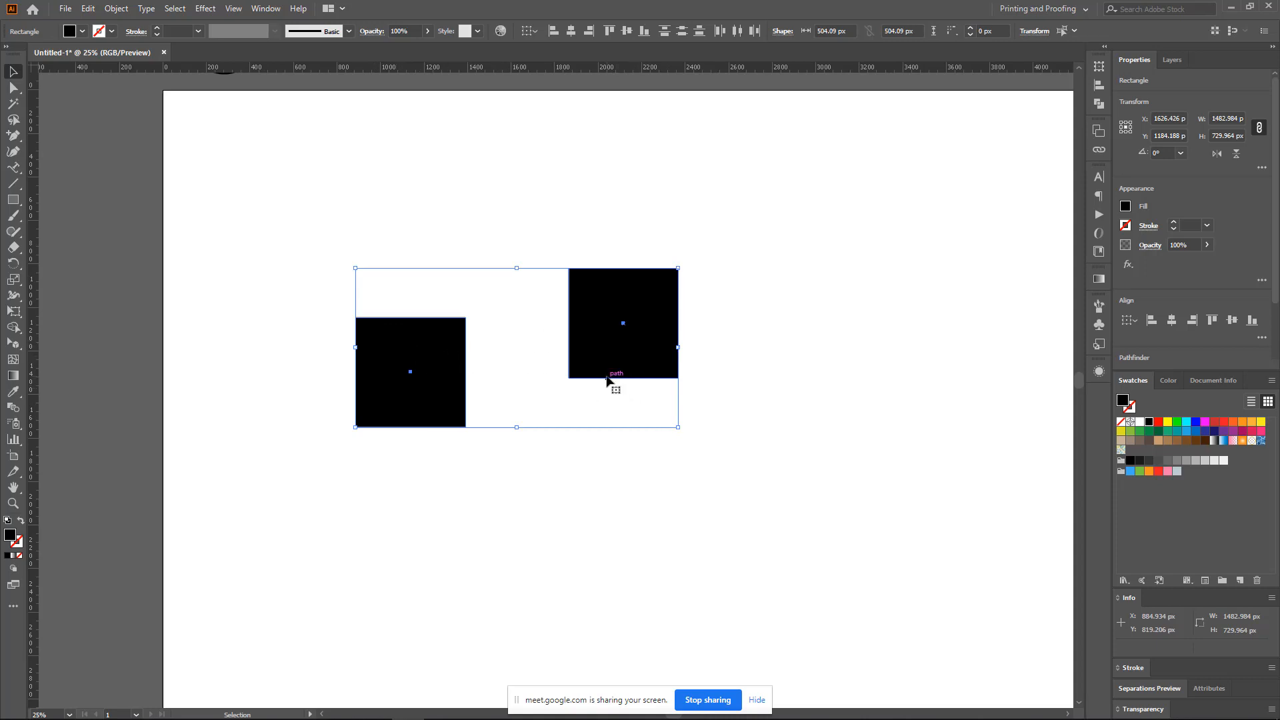
{"action": "left_click", "coordinate": [530, 31]}
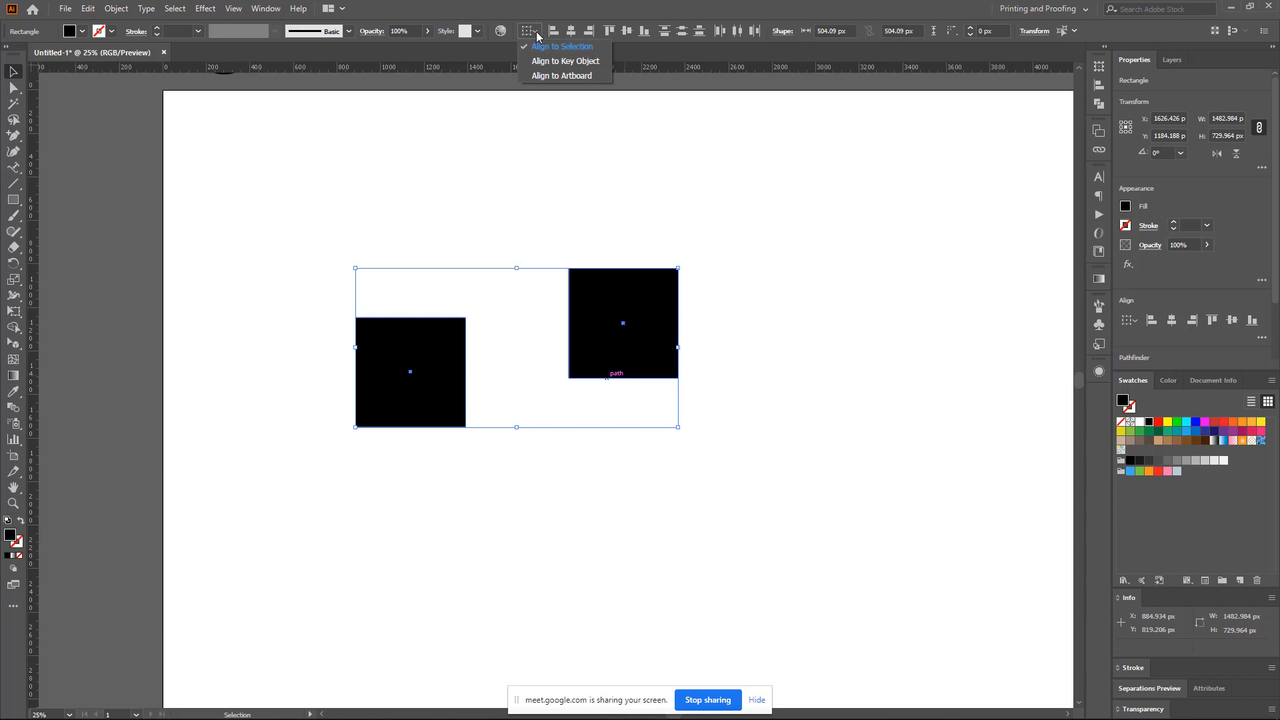
{"action": "left_click", "coordinate": [533, 32]}
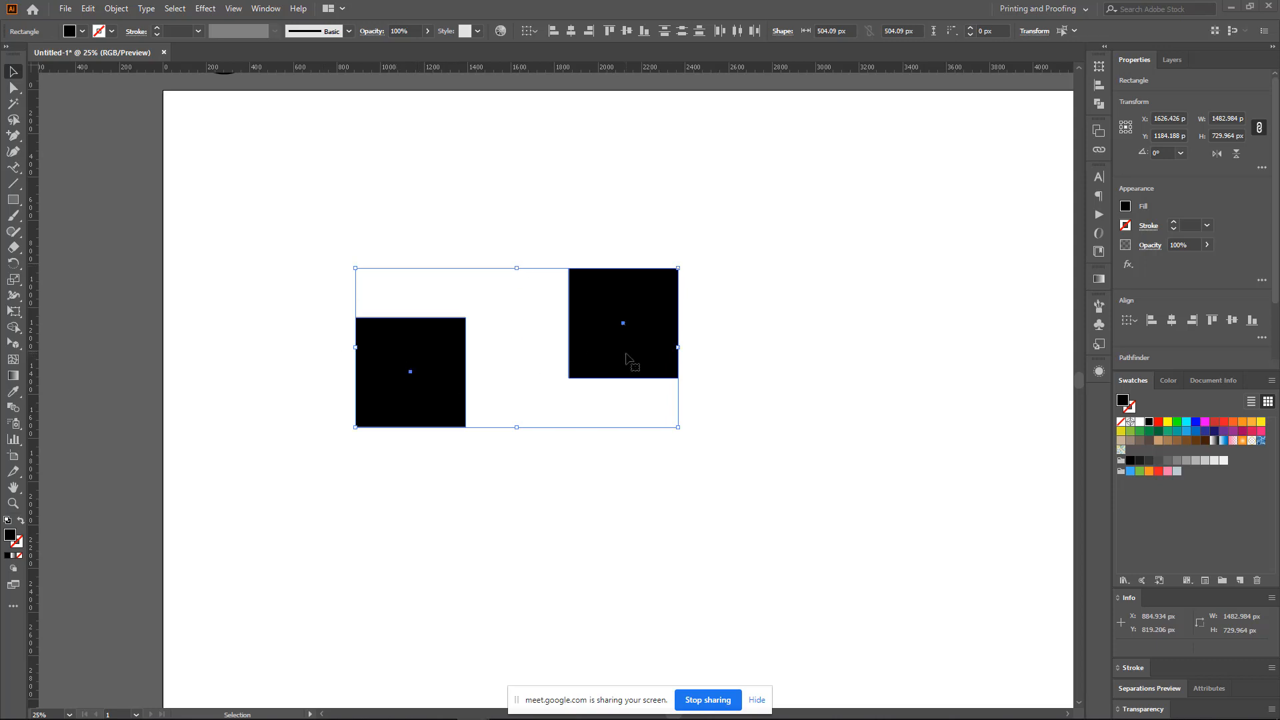
- Try aligning the two squares by their left edges and by their horizontal centers, undoing each alignment
{"action": "left_click", "coordinate": [552, 31]}
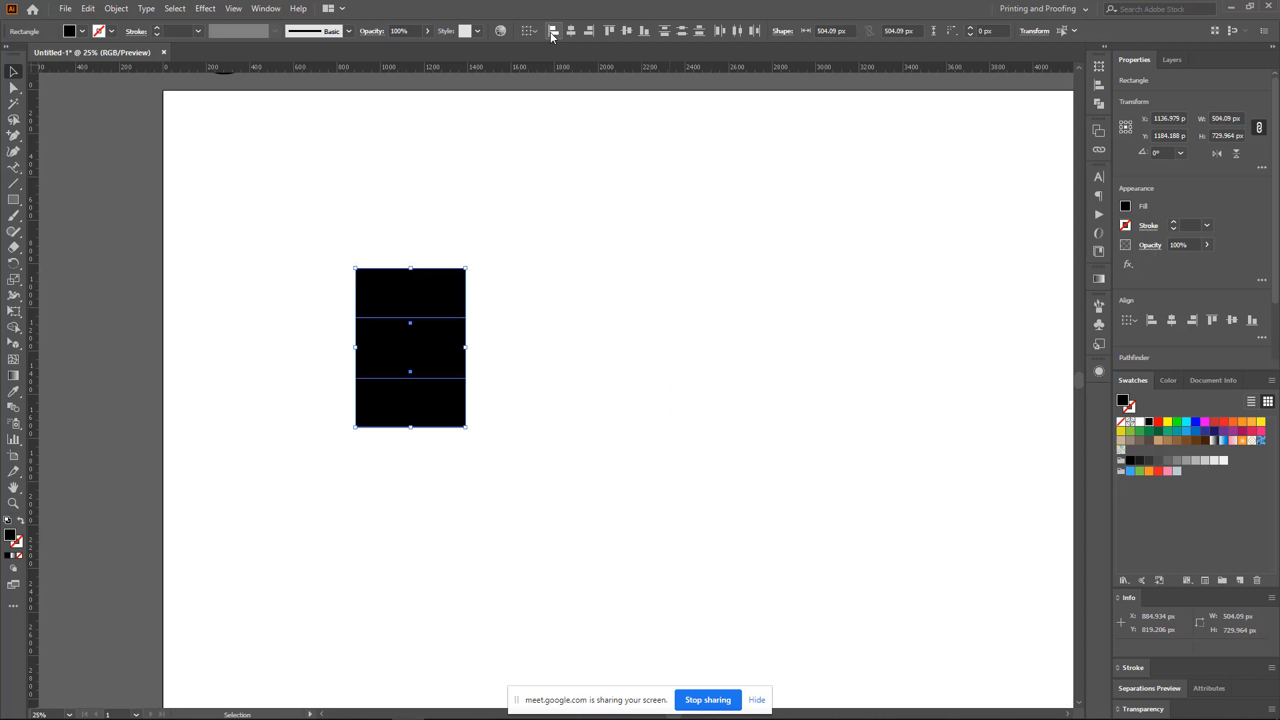
{"action": "key", "text": "ctrl+z"}
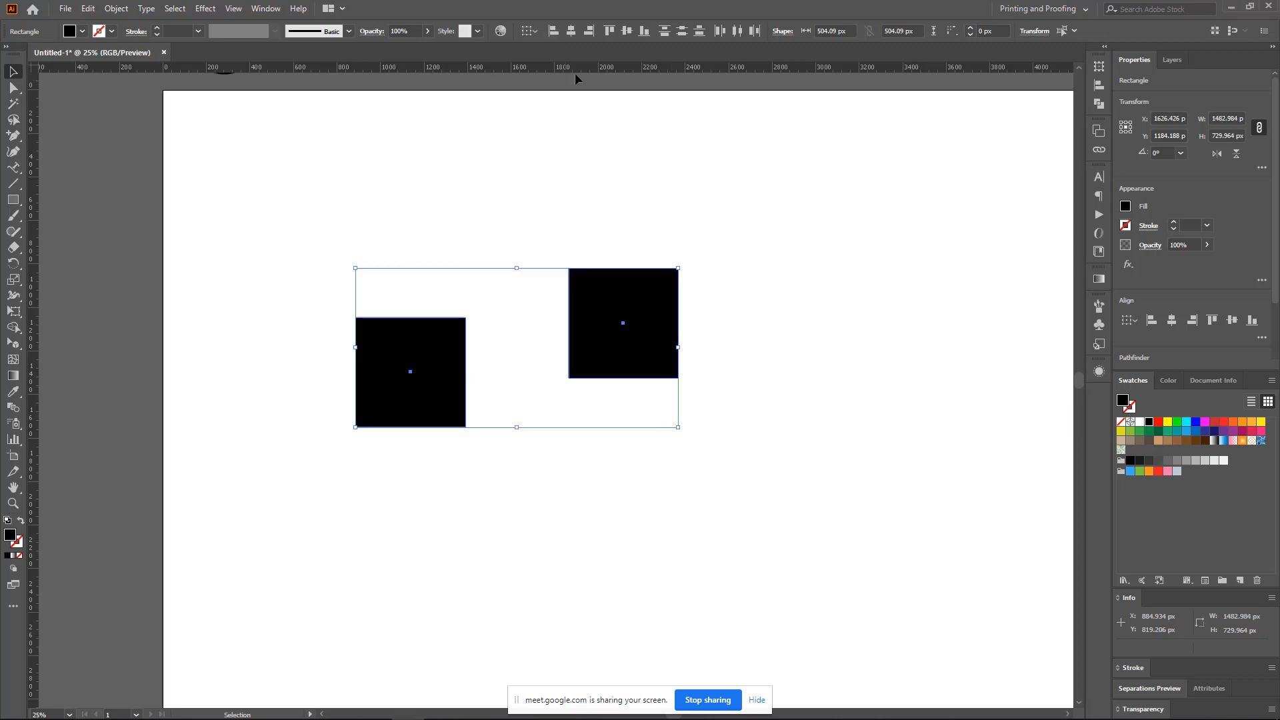
{"action": "left_click", "coordinate": [574, 36]}
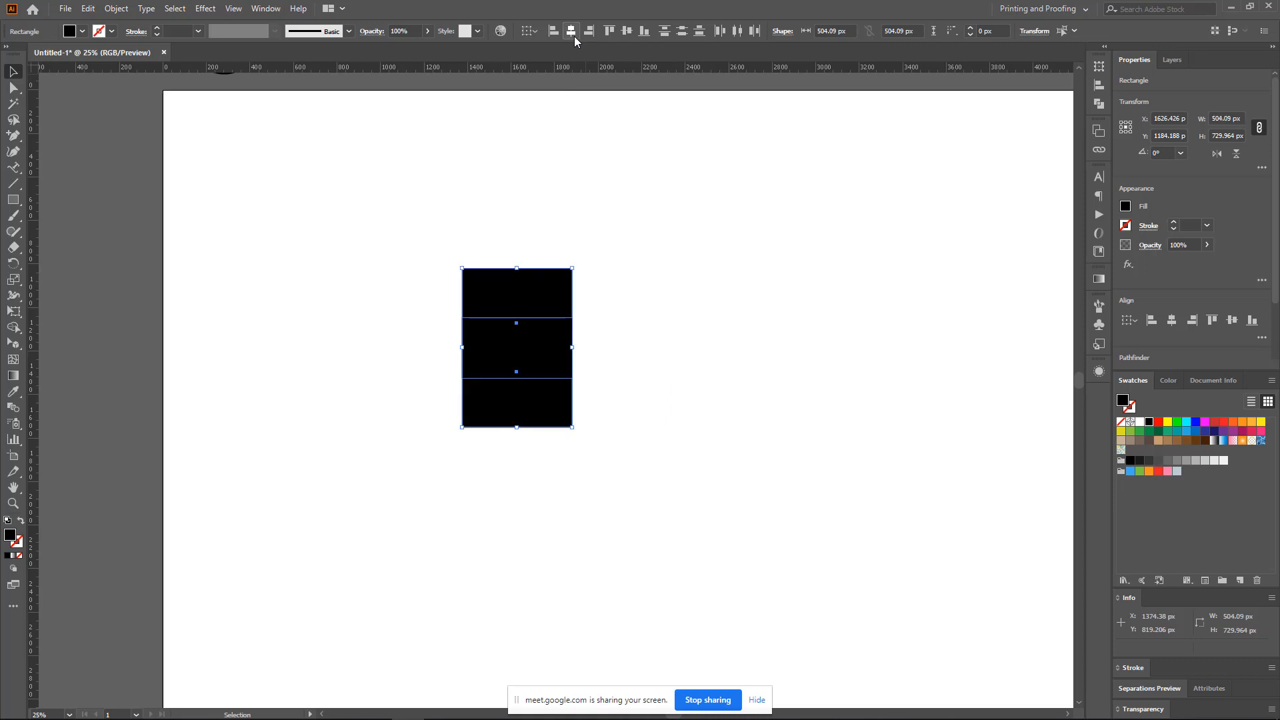
{"action": "key", "text": "ctrl+z"}
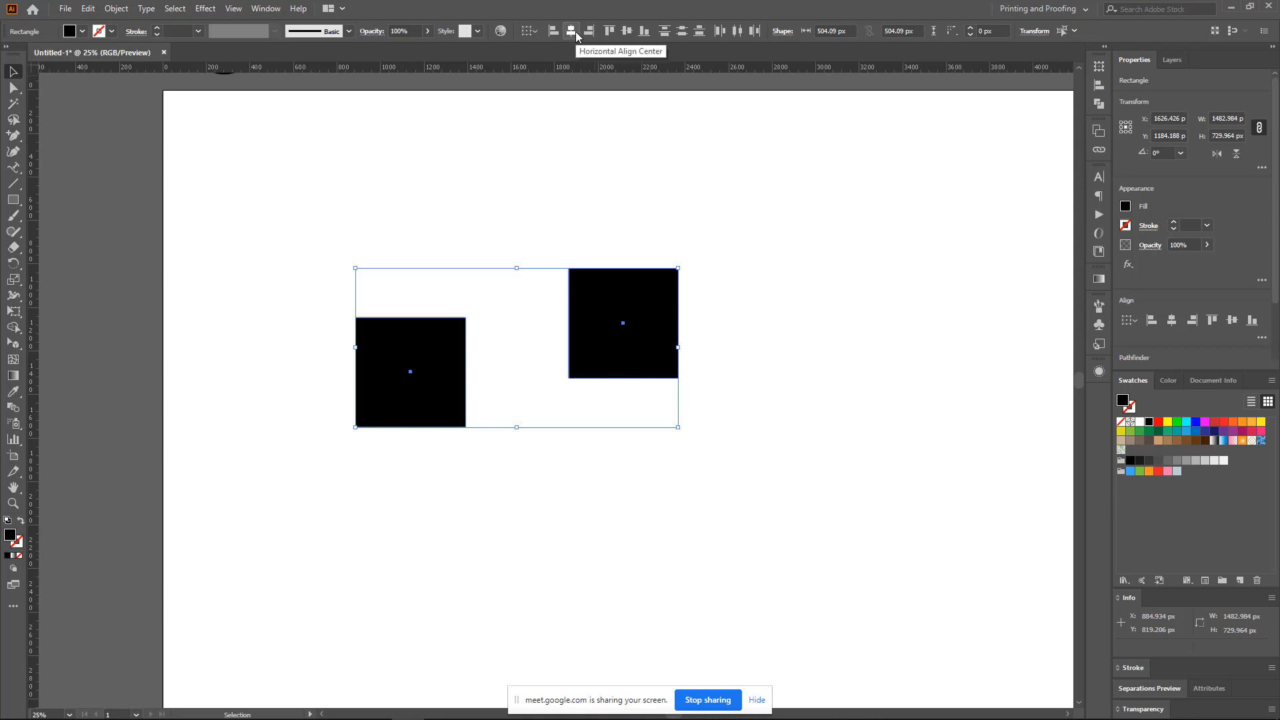
- Align the two squares by their vertical centers and place a copy of the second one to its right
{"action": "left_click", "coordinate": [626, 31]}
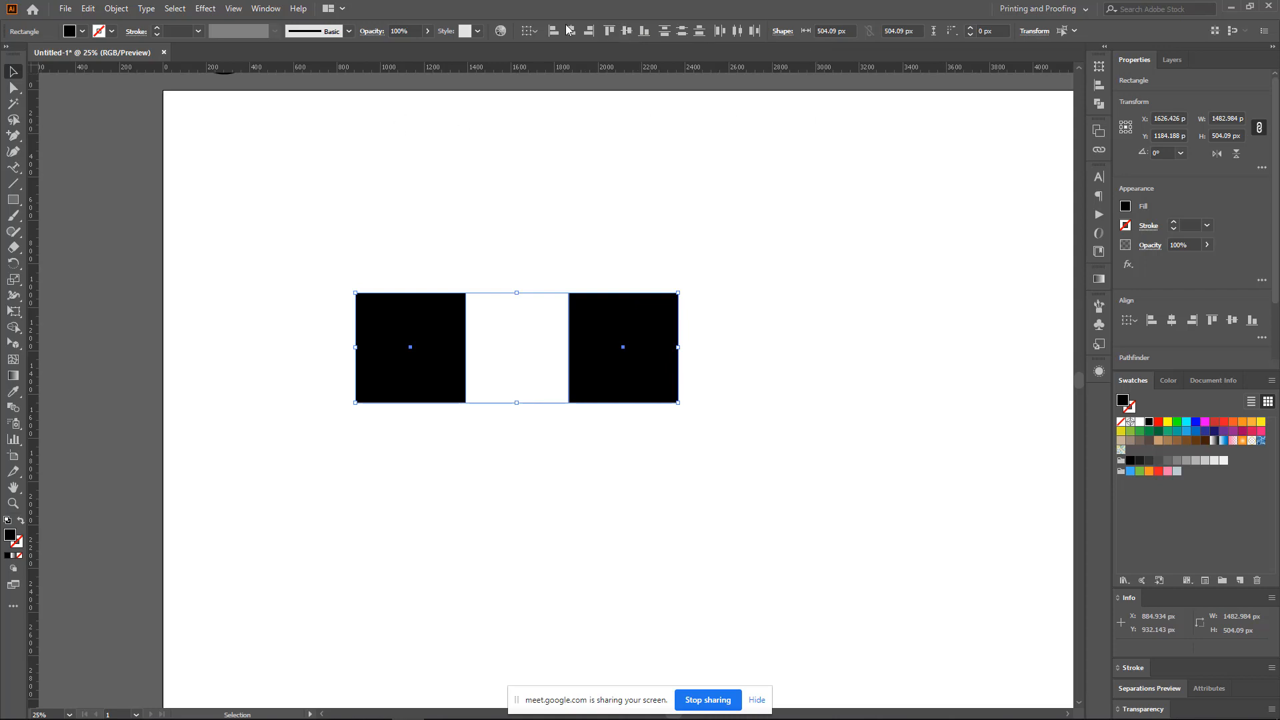
{"action": "left_click", "coordinate": [604, 255]}
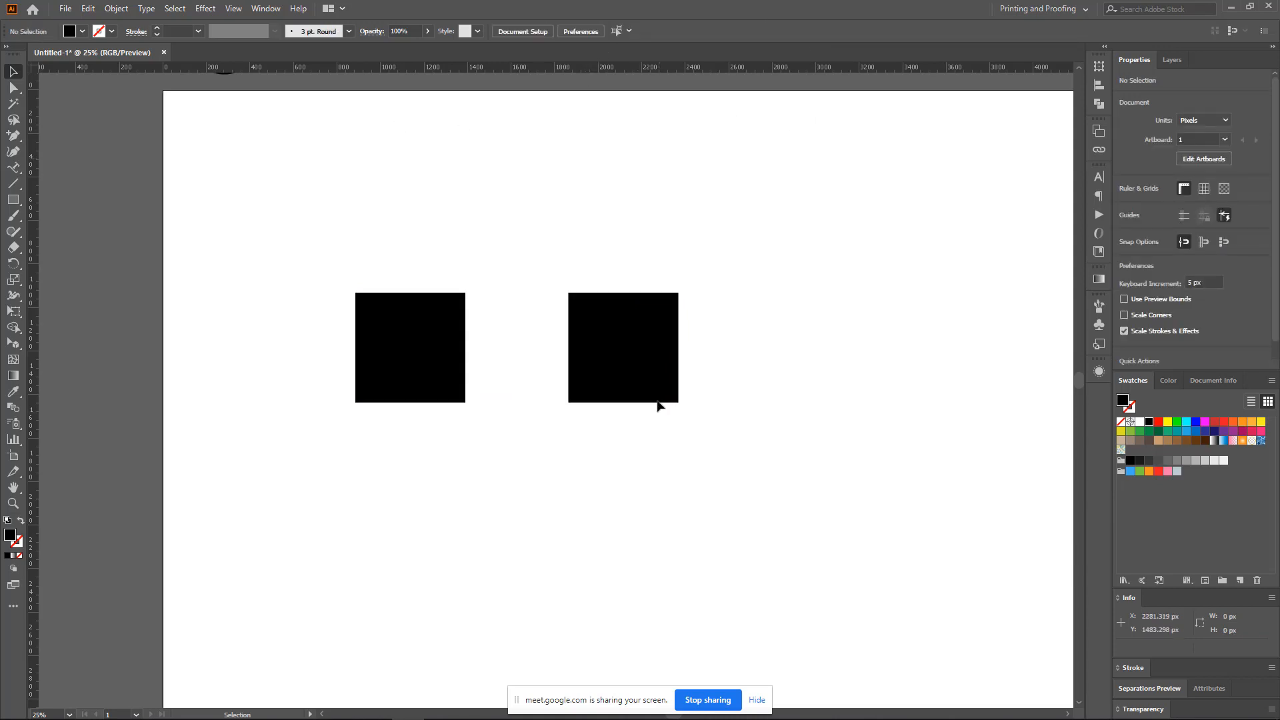
{"action": "left_click_drag", "start_coordinate": [635, 360], "coordinate": [800, 341]}
- Duplicate squares into a second, loosely placed row of three below the first row
{"action": "scroll", "coordinate": [733, 333], "scroll_direction": "down", "scroll_amount": 3}
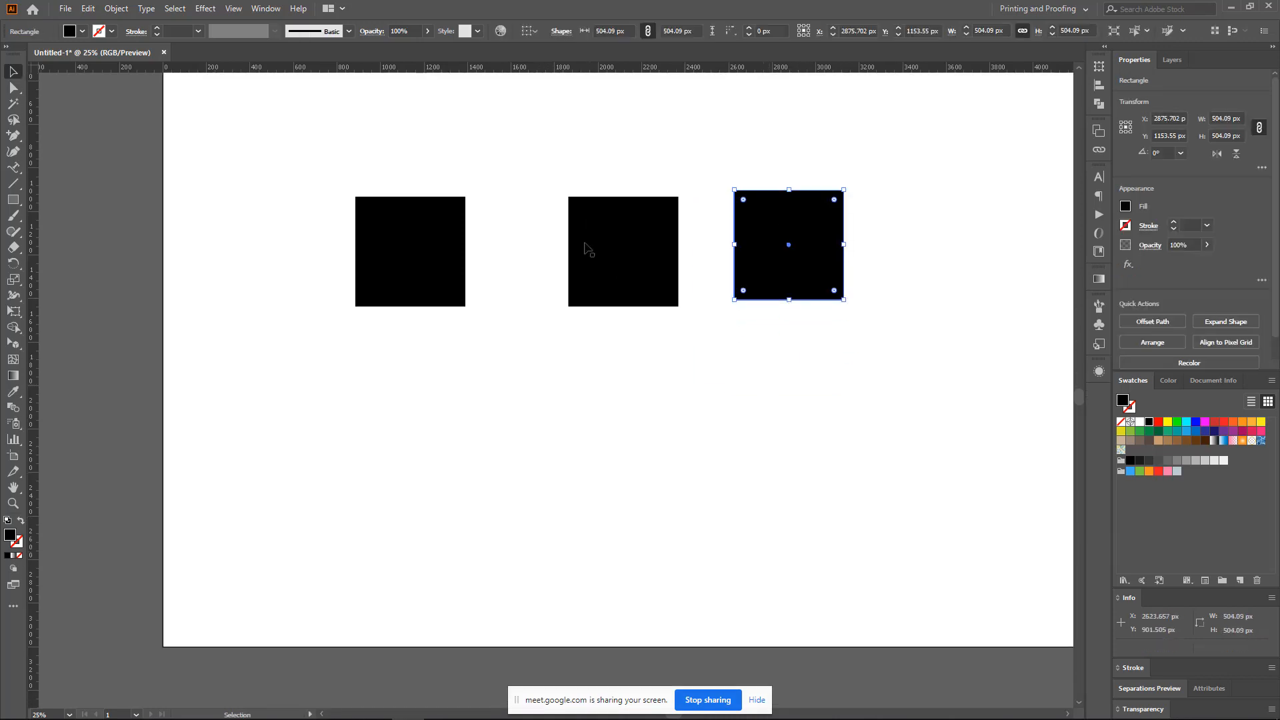
{"action": "left_click_drag", "start_coordinate": [592, 257], "coordinate": [671, 435]}
{"action": "left_click_drag", "start_coordinate": [683, 406], "coordinate": [834, 396]}
{"action": "left_click", "coordinate": [879, 514]}
{"action": "scroll", "coordinate": [867, 507], "scroll_direction": "up", "scroll_amount": 2}
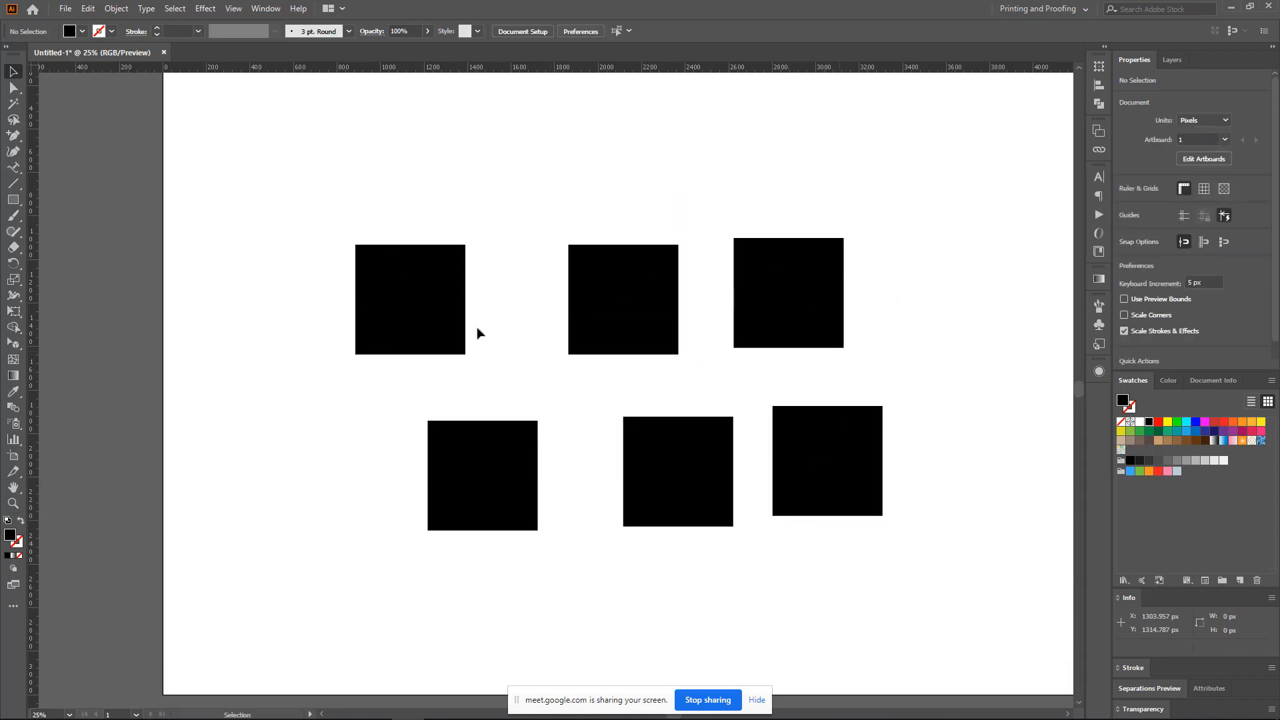
- Align the upper and lower squares of each of the three columns by their horizontal centers
{"action": "left_click_drag", "start_coordinate": [230, 196], "coordinate": [530, 539]}
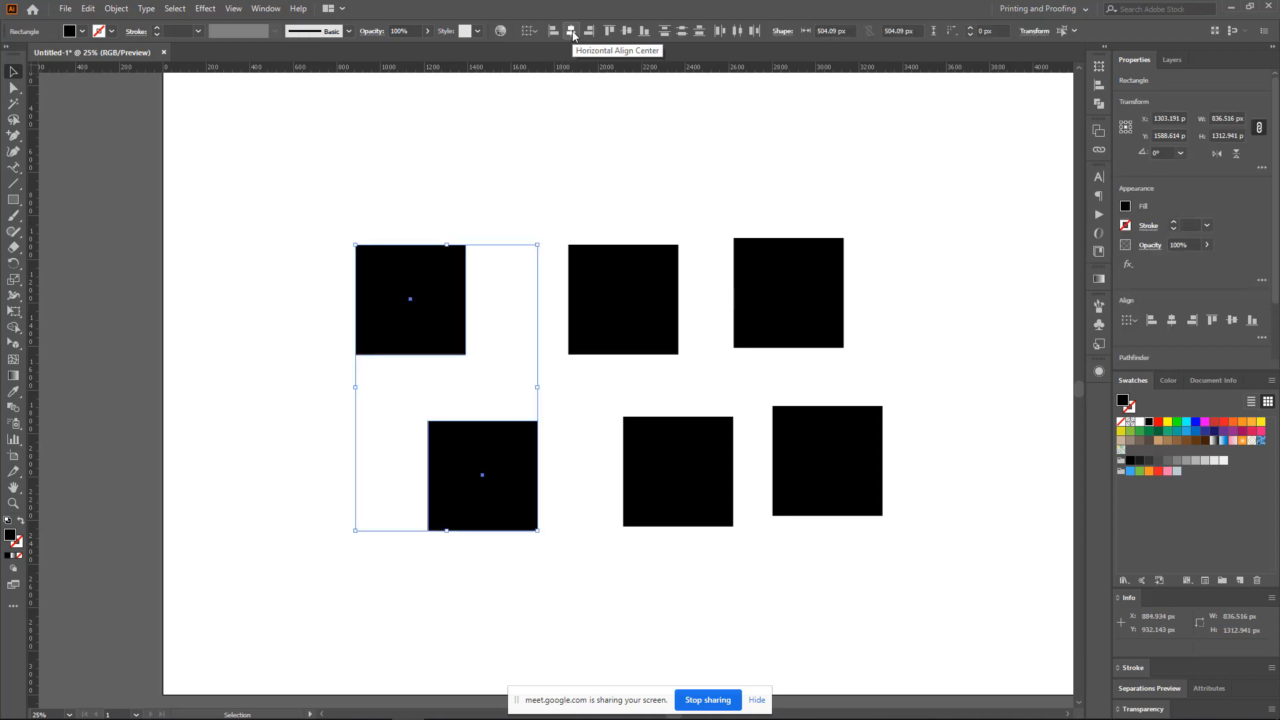
{"action": "left_click", "coordinate": [572, 31]}
{"action": "left_click_drag", "start_coordinate": [606, 192], "coordinate": [680, 530]}
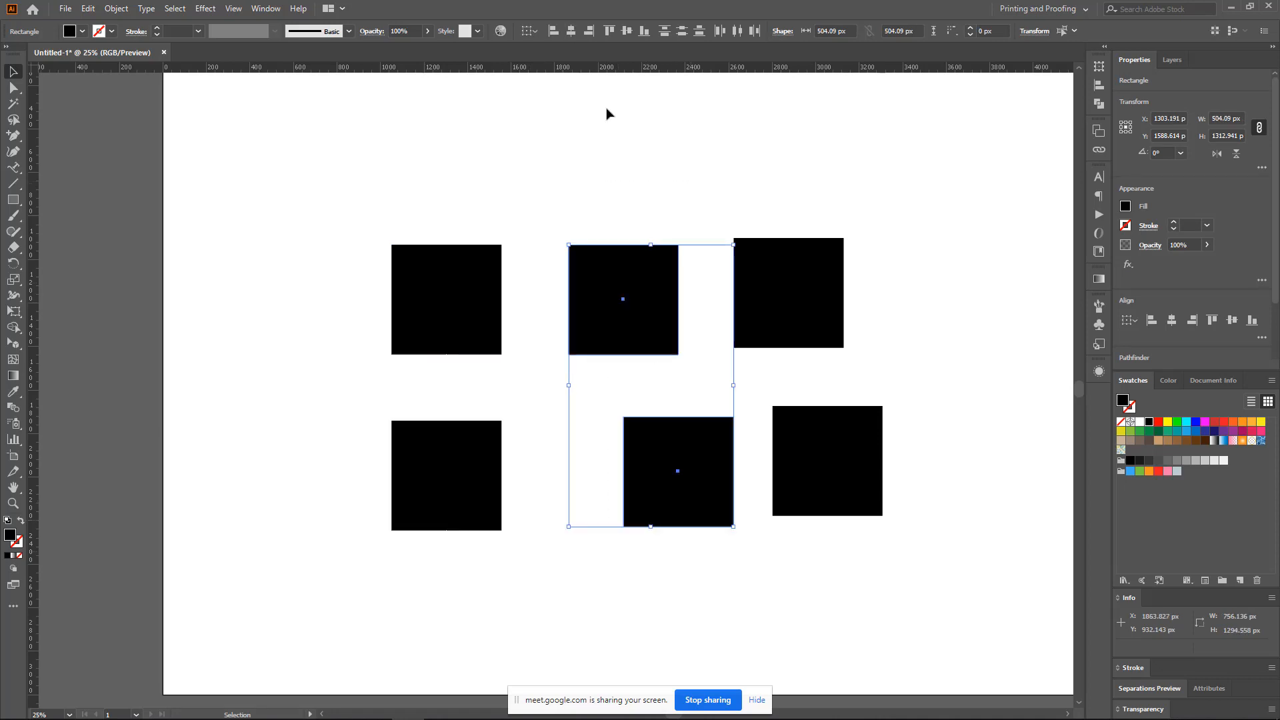
{"action": "left_click", "coordinate": [571, 31]}
{"action": "left_click_drag", "start_coordinate": [710, 172], "coordinate": [890, 563]}
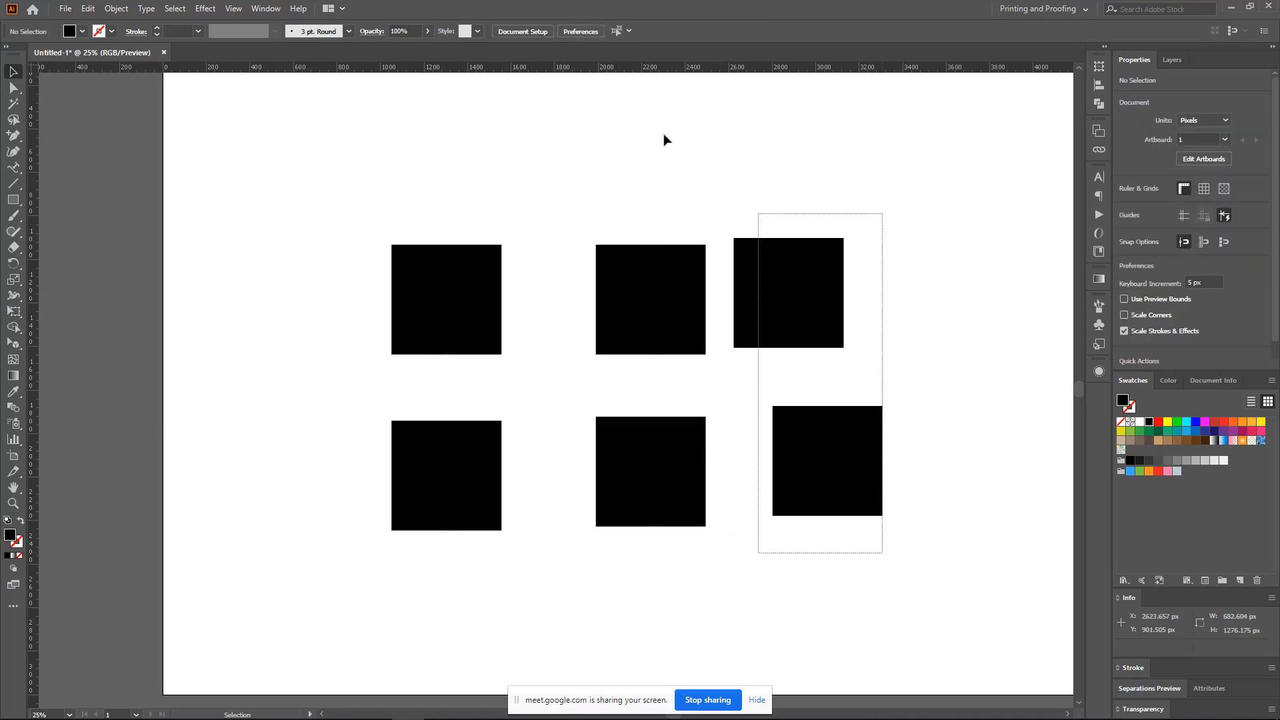
{"action": "left_click", "coordinate": [571, 31]}
{"action": "left_click", "coordinate": [775, 123]}
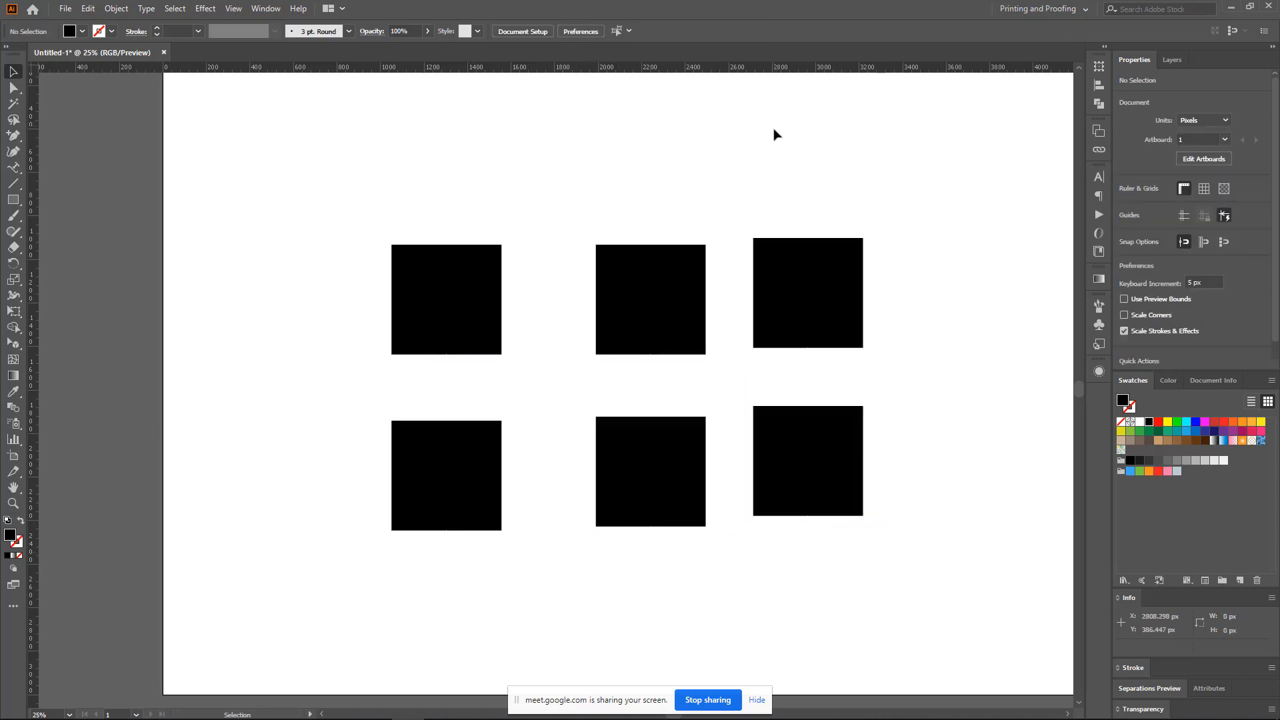
{"action": "scroll", "coordinate": [772, 140], "scroll_direction": "up", "scroll_amount": 1}
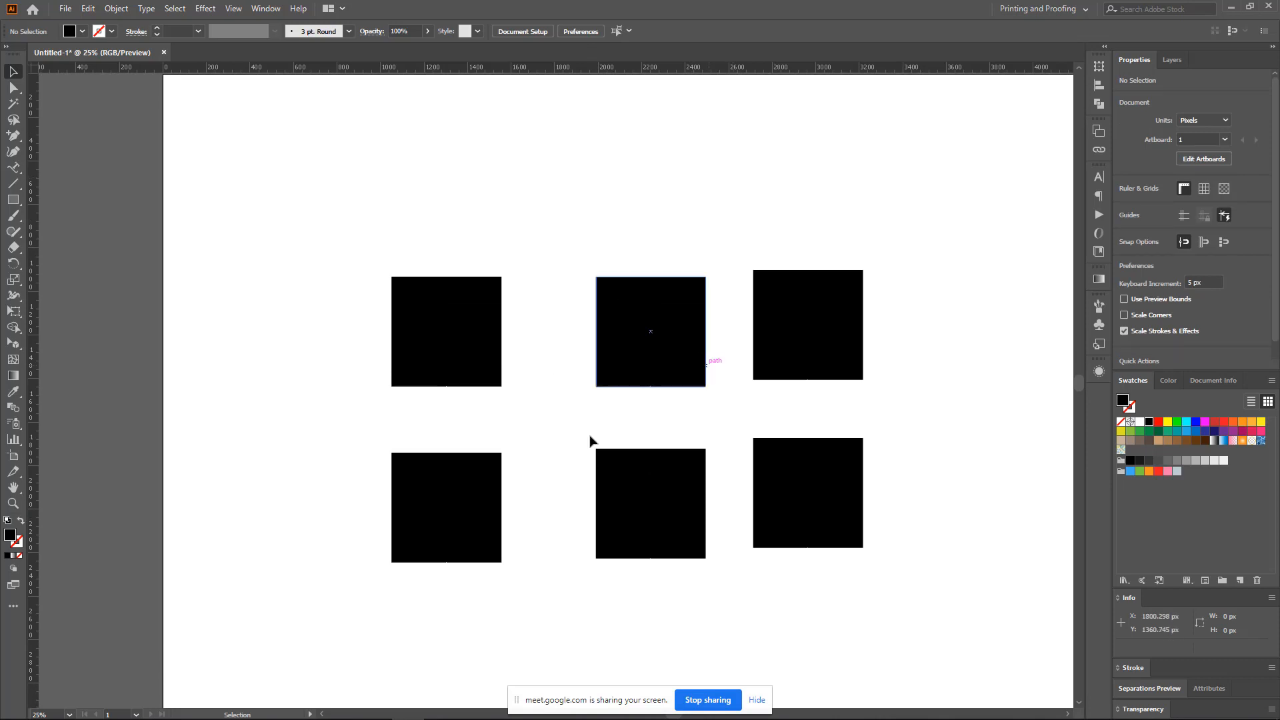
{"action": "left_click", "coordinate": [584, 354], "text": "ctrl"}
{"action": "left_click", "coordinate": [589, 351], "text": "ctrl"}
{"action": "left_click_drag", "start_coordinate": [623, 333], "coordinate": [609, 299]}
{"action": "left_click", "coordinate": [581, 324], "text": "ctrl"}
{"action": "scroll", "coordinate": [635, 316], "scroll_direction": "down", "scroll_amount": 2}
{"action": "scroll", "coordinate": [692, 331], "scroll_direction": "down", "scroll_amount": 2}
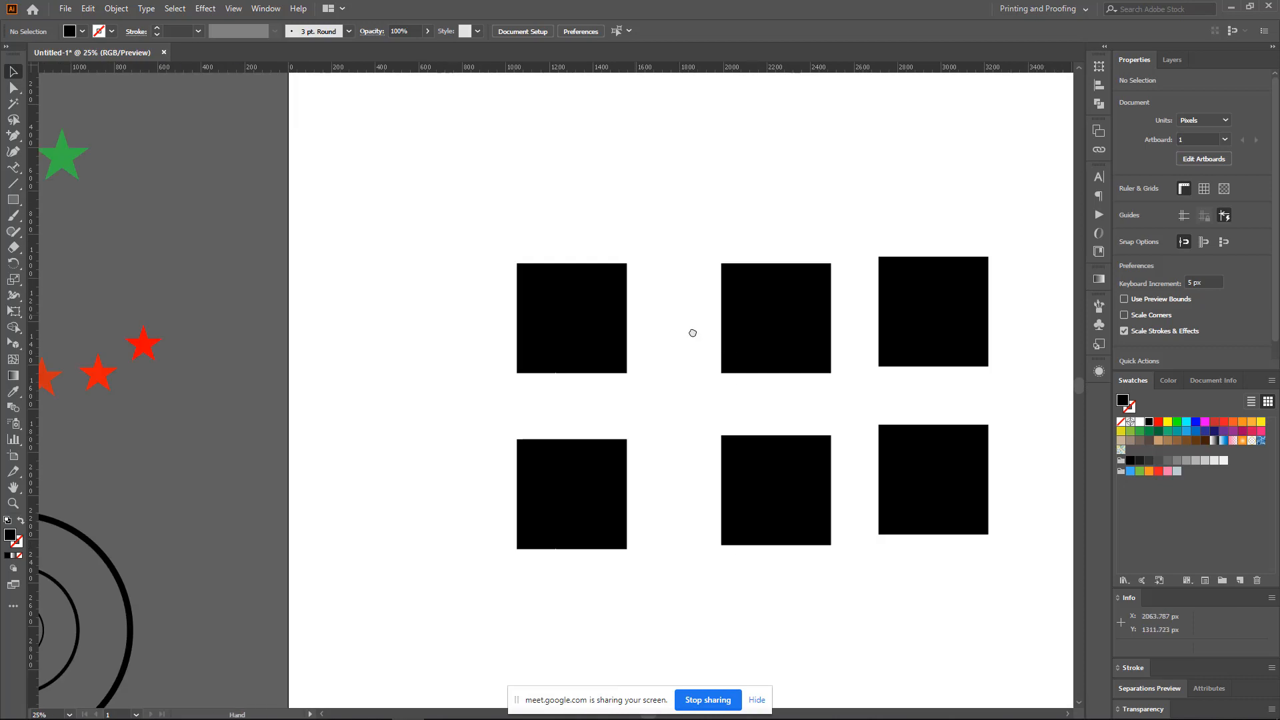
{"action": "scroll", "coordinate": [557, 309], "scroll_direction": "up", "scroll_amount": 3}
{"action": "scroll", "coordinate": [609, 265], "scroll_direction": "down", "scroll_amount": 2}
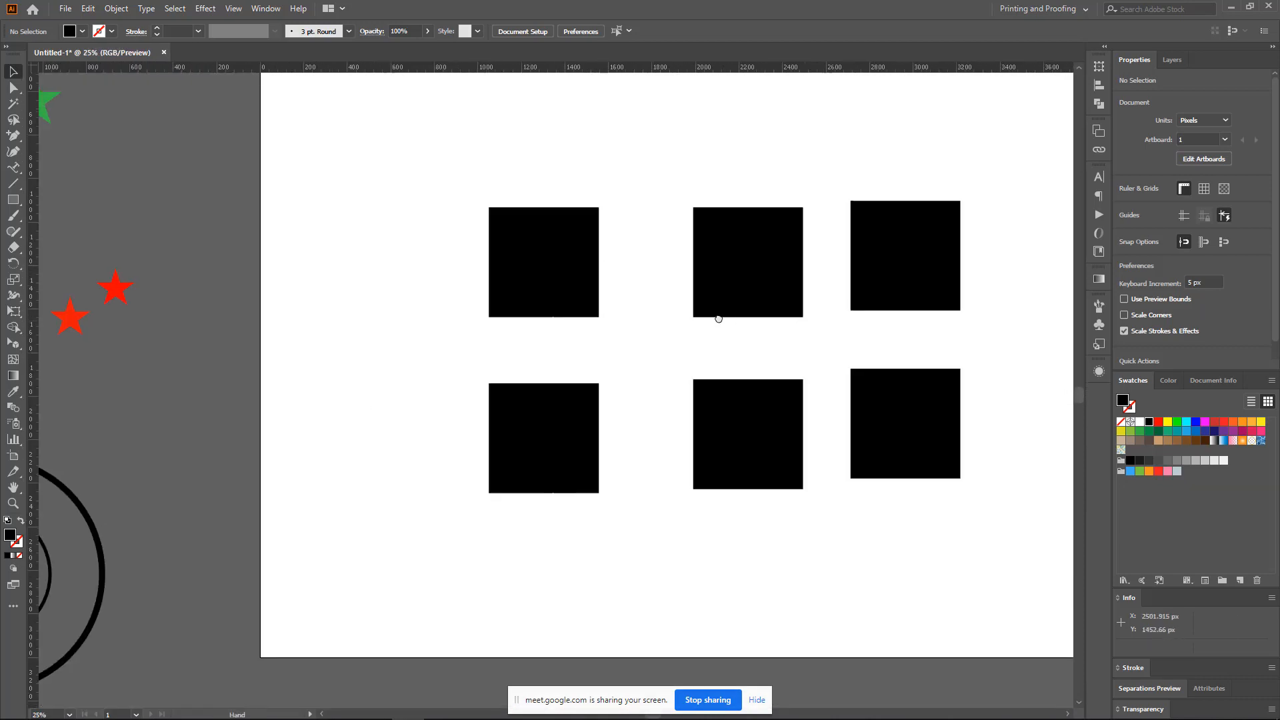
{"action": "scroll", "coordinate": [714, 314], "scroll_direction": "right", "scroll_amount": 2}
{"action": "scroll", "coordinate": [652, 228], "scroll_direction": "up", "scroll_amount": 2}
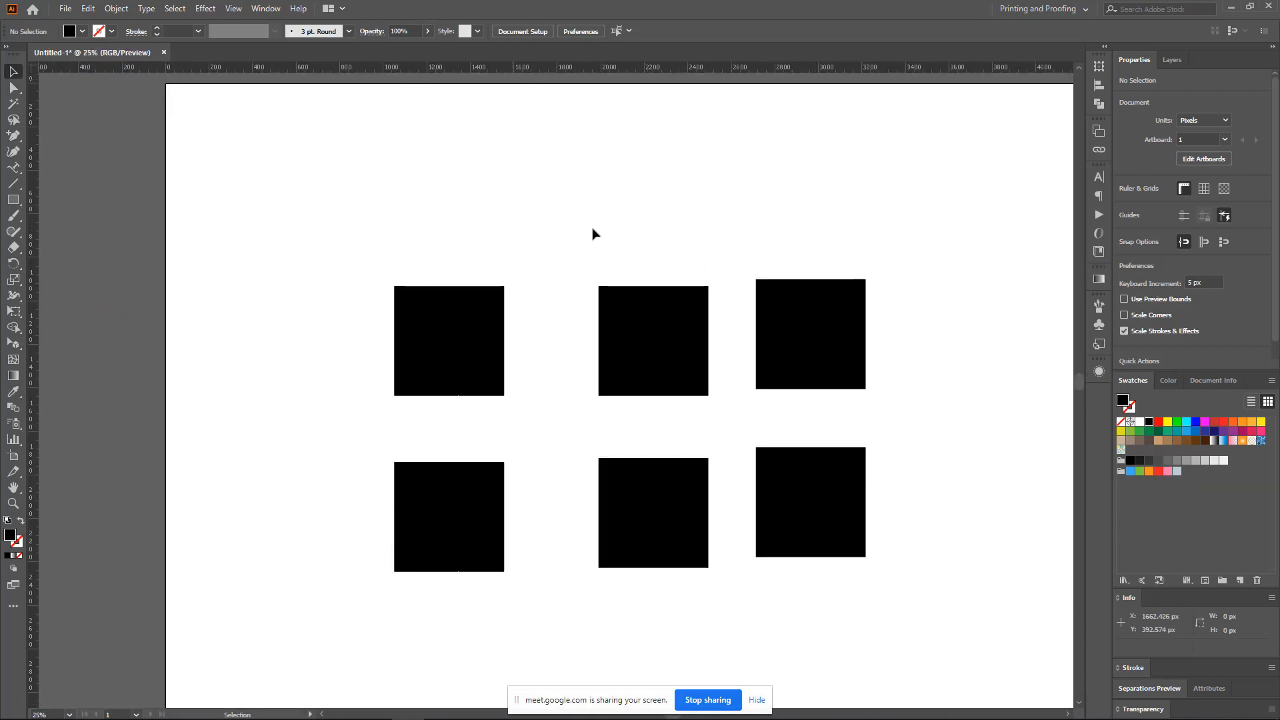
{"action": "scroll", "coordinate": [606, 260], "scroll_direction": "down", "scroll_amount": 1}
{"action": "scroll", "coordinate": [603, 283], "scroll_direction": "up", "scroll_amount": 2}
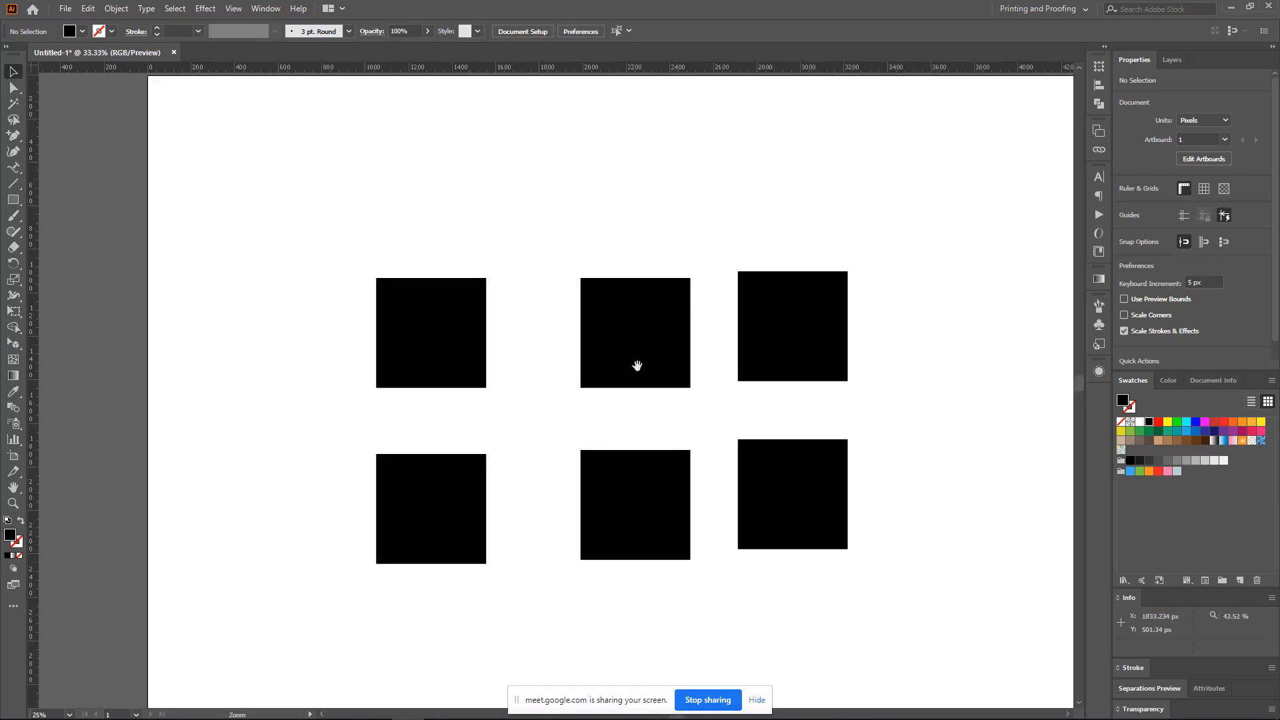
{"action": "scroll", "coordinate": [620, 252], "scroll_direction": "down", "scroll_amount": 2}
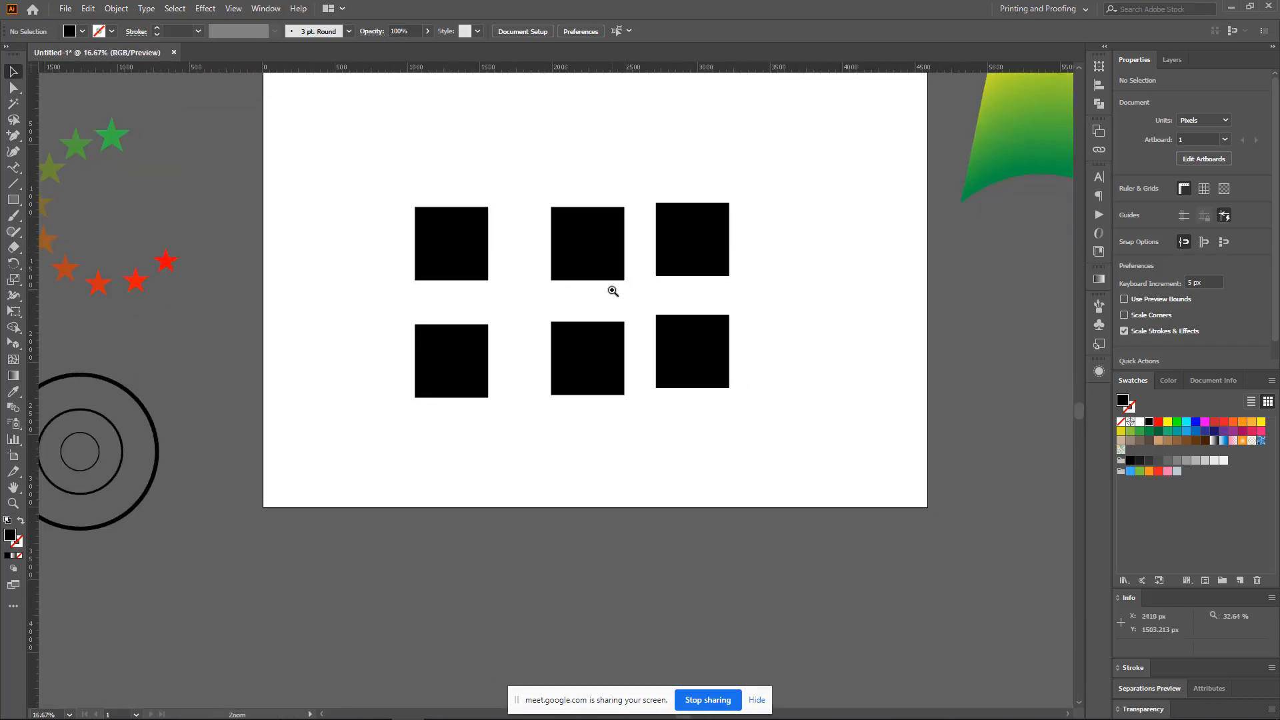
{"action": "scroll", "coordinate": [611, 288], "scroll_direction": "up", "scroll_amount": 3}
{"action": "scroll", "coordinate": [496, 391], "scroll_direction": "up", "scroll_amount": 1}
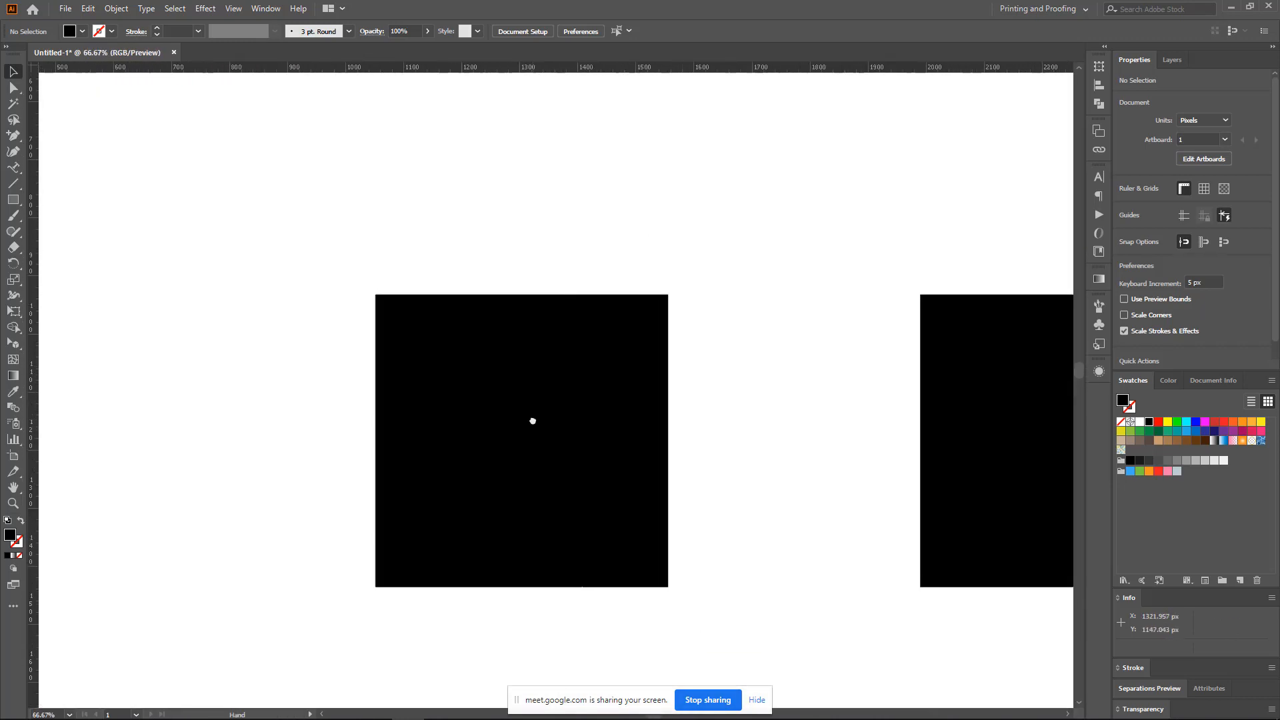
- Add the point text "hadkjfhadj" above the first square of the upper row with the Type tool
{"action": "left_click", "coordinate": [12, 167]}
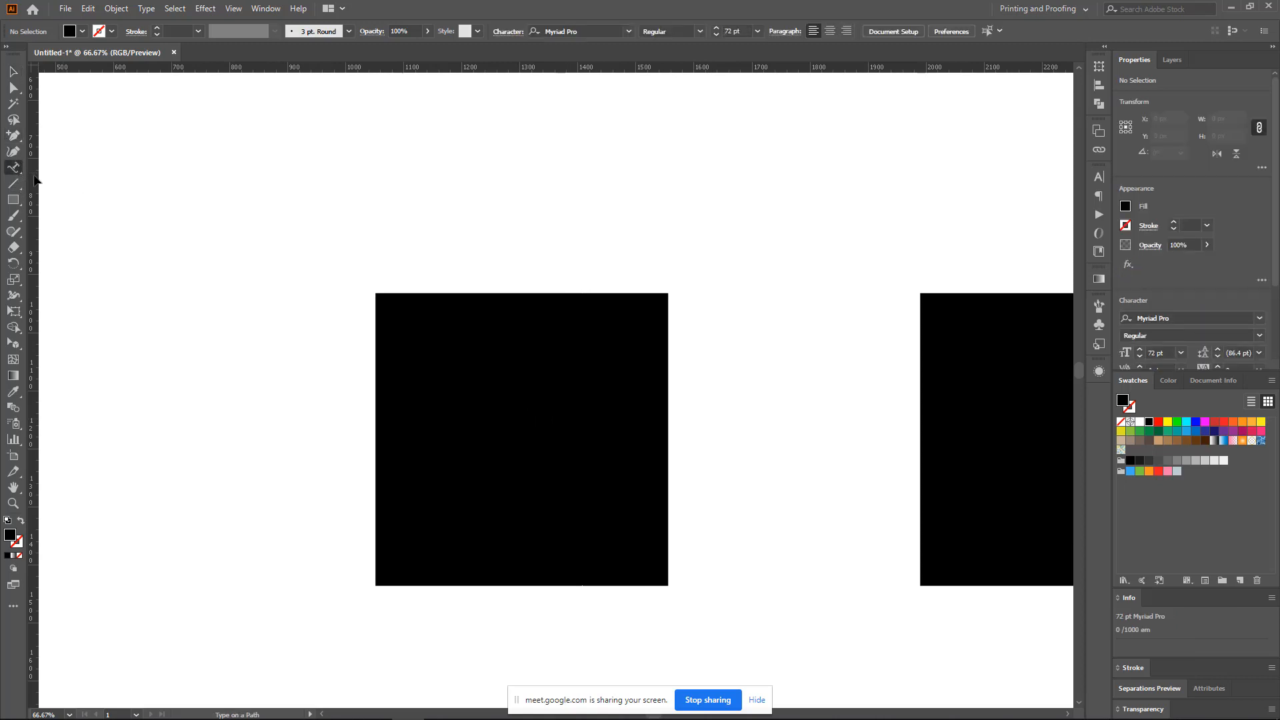
{"action": "left_click_drag", "start_coordinate": [13, 167], "coordinate": [82, 171]}
{"action": "left_click", "coordinate": [454, 201]}
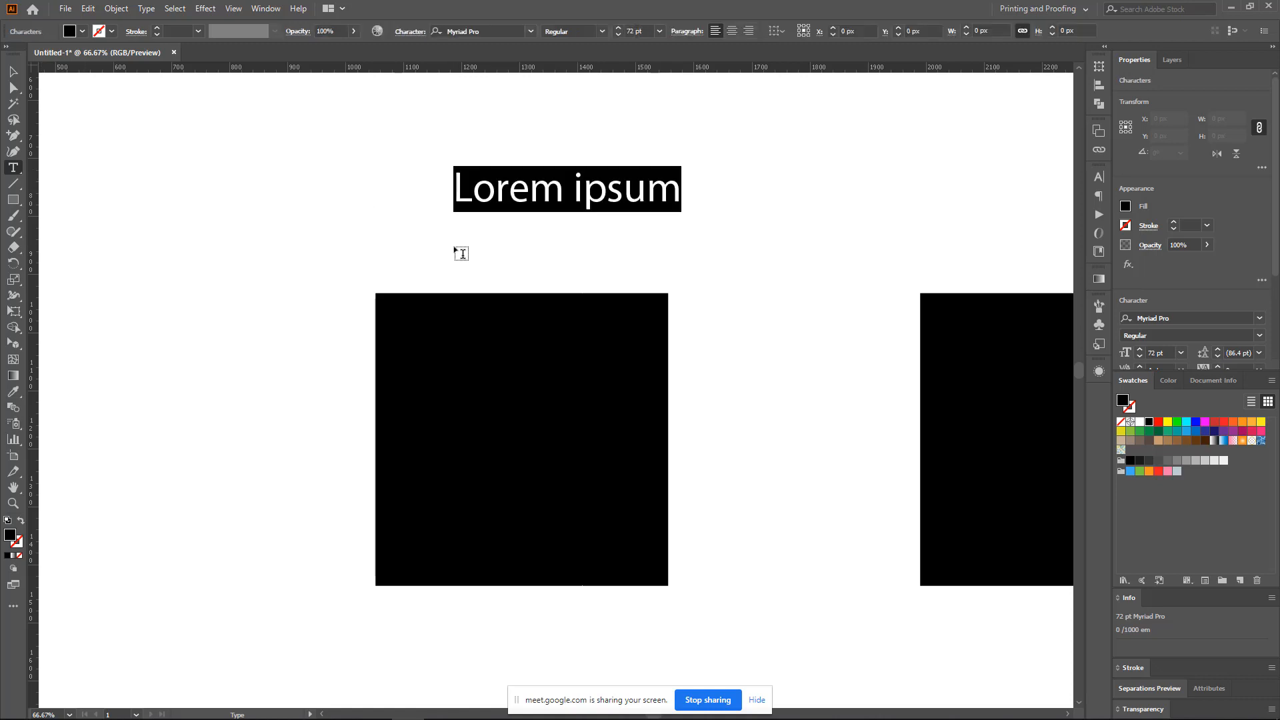
{"action": "type", "text": "hadkjfhadj"}
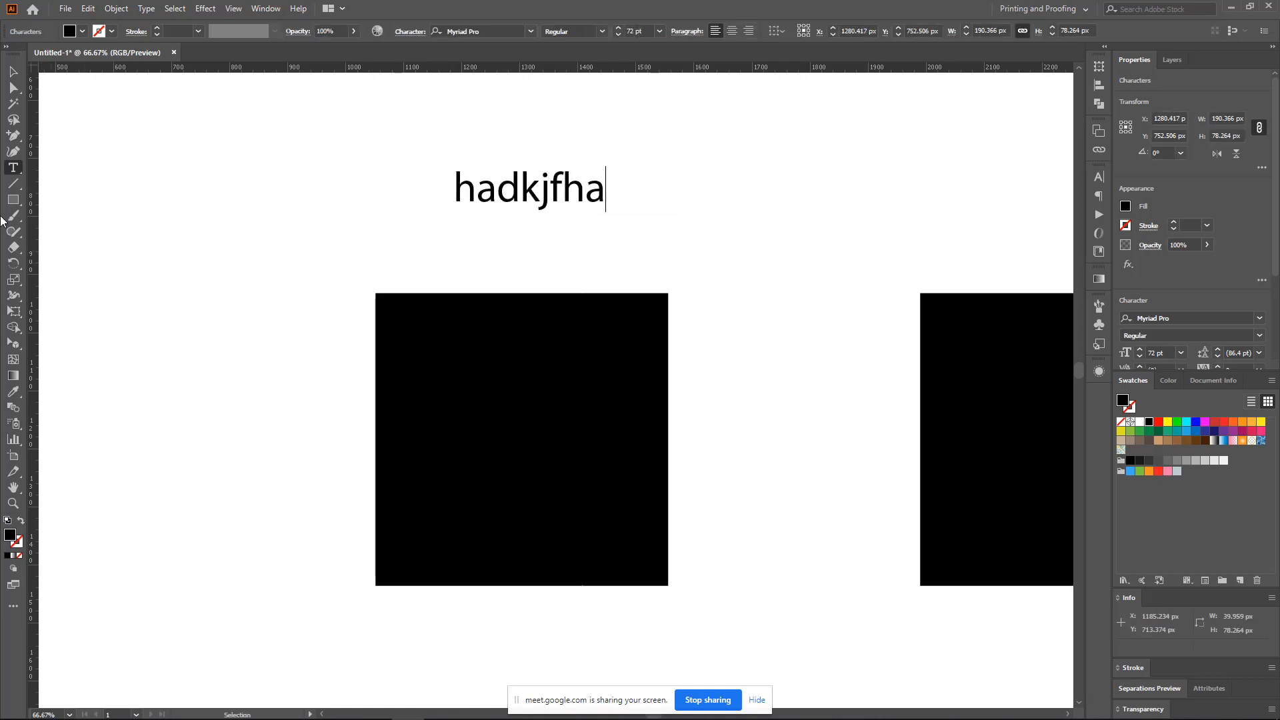
- Change the ending of the text so it reads "hadkjjjj" and fill it with cyan
{"action": "key", "text": "BackSpace"}
{"action": "key", "text": "BackSpace"}
{"action": "key", "text": "BackSpace"}
{"action": "key", "text": "BackSpace"}
{"action": "key", "text": "BackSpace"}
{"action": "key", "text": "BackSpace"}
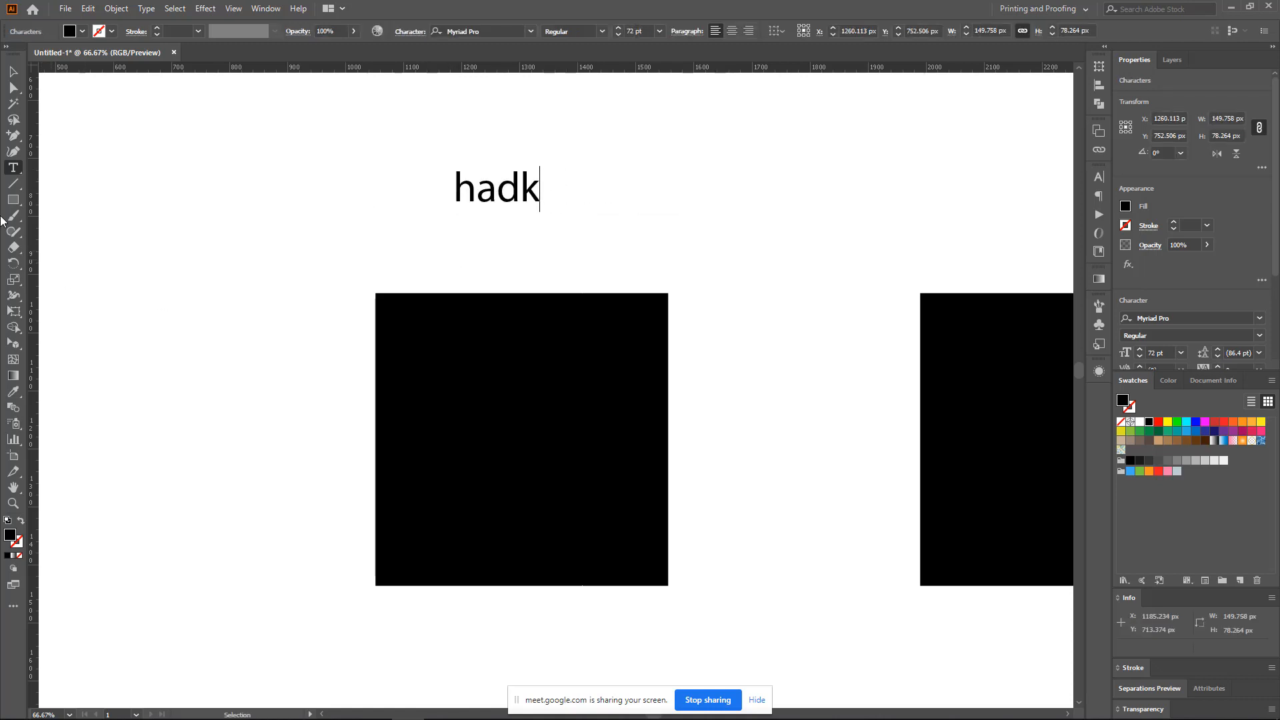
{"action": "type", "text": "jjjj"}
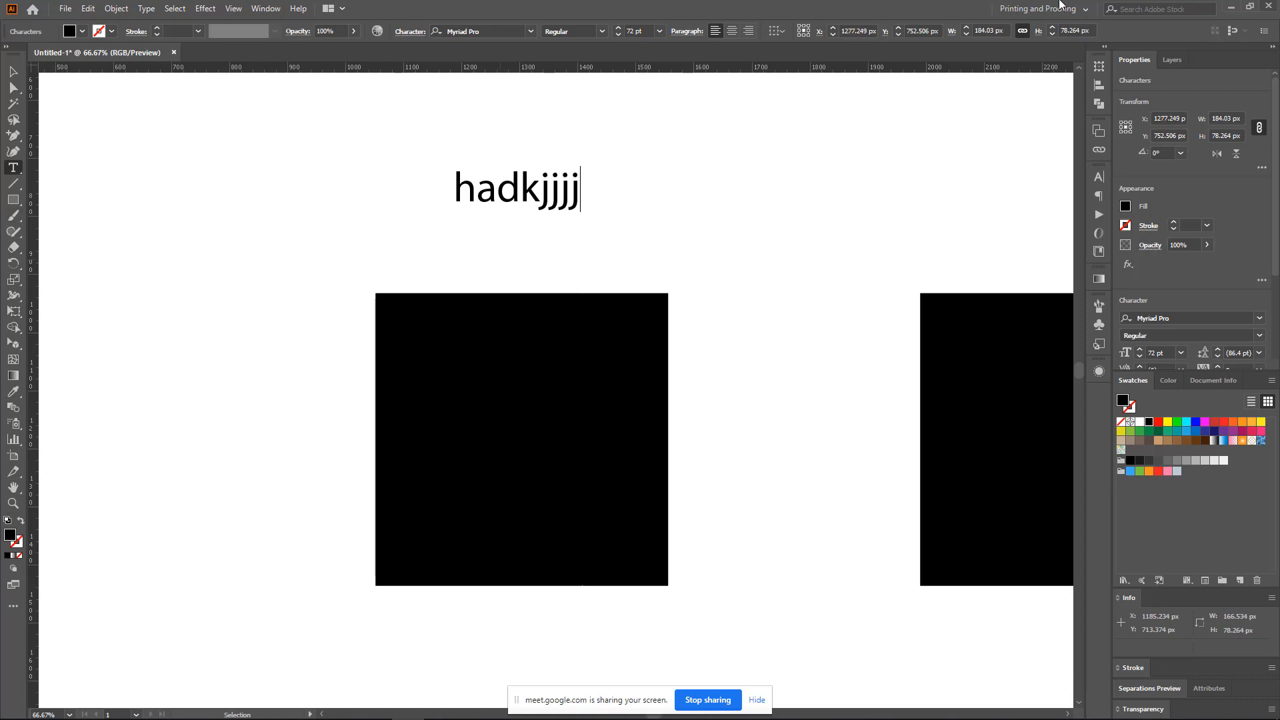
{"action": "left_click", "coordinate": [14, 71]}
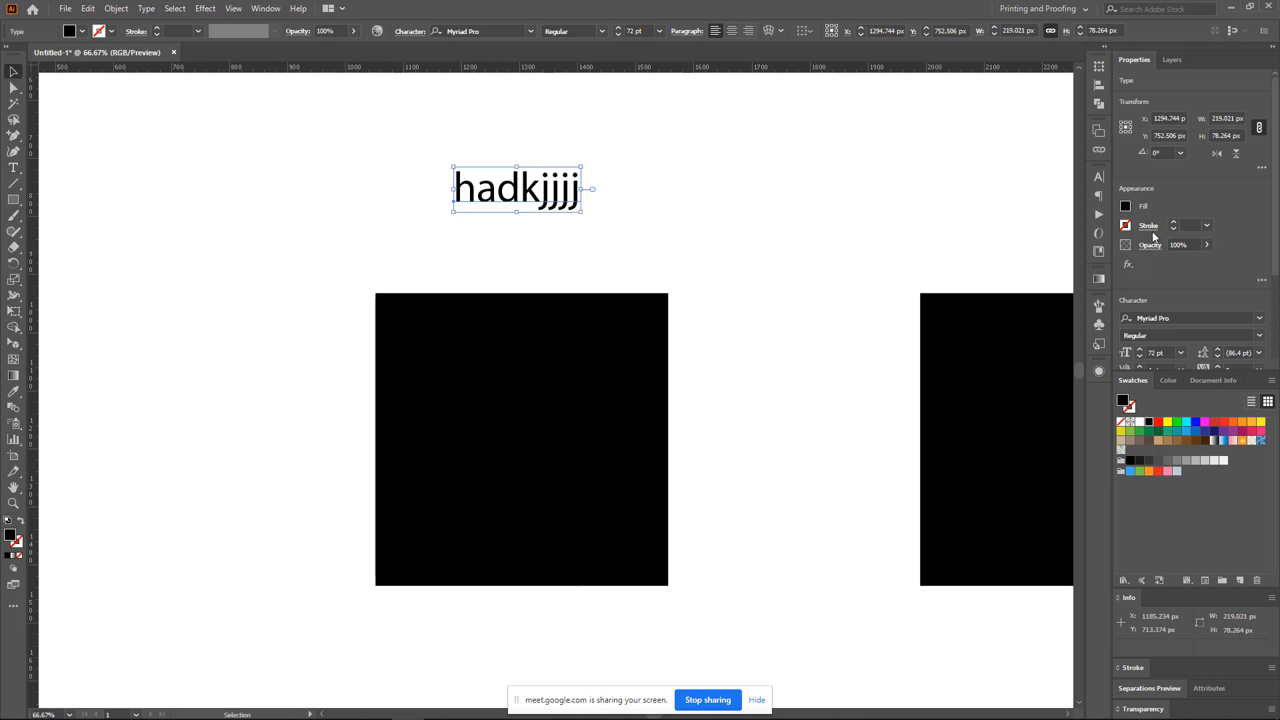
{"action": "left_click", "coordinate": [1185, 428]}
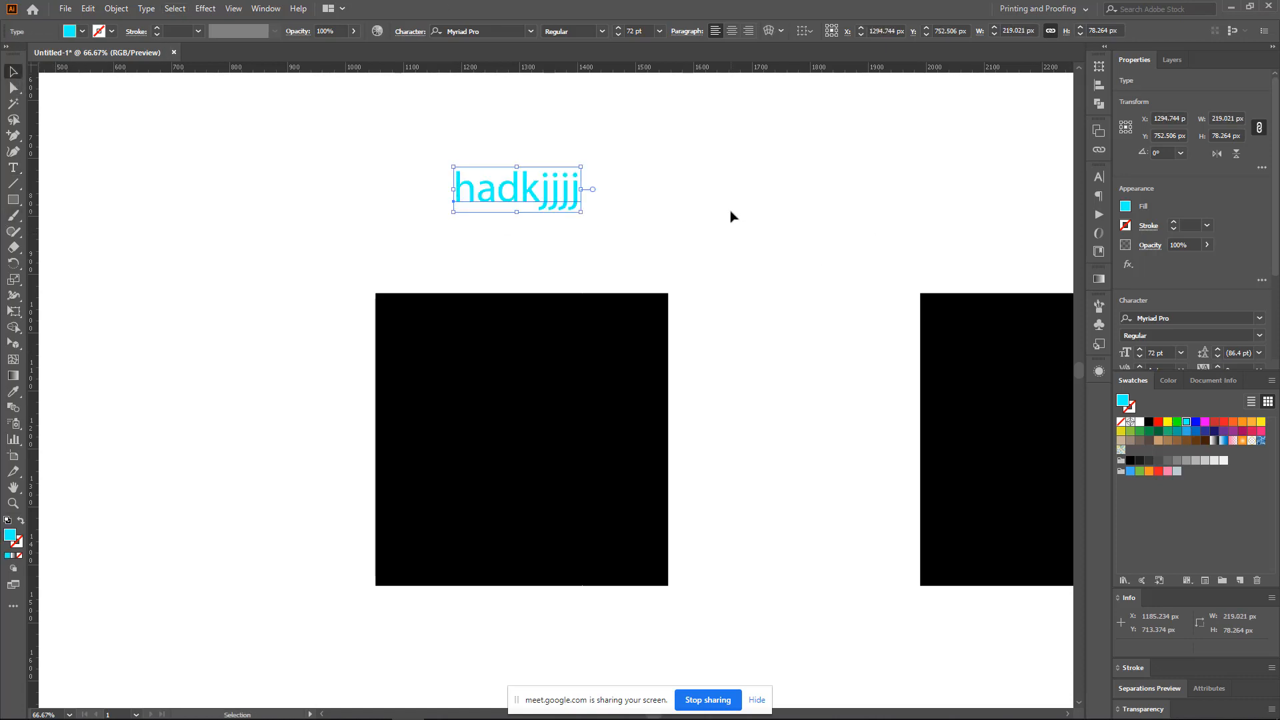
{"action": "key", "text": "ctrl+shift+a"}
- Enlarge the cyan text to about 106 pt, move it above the first square and place a copy on that square
{"action": "left_click", "coordinate": [580, 209]}
{"action": "left_click_drag", "start_coordinate": [580, 212], "coordinate": [371, 221]}
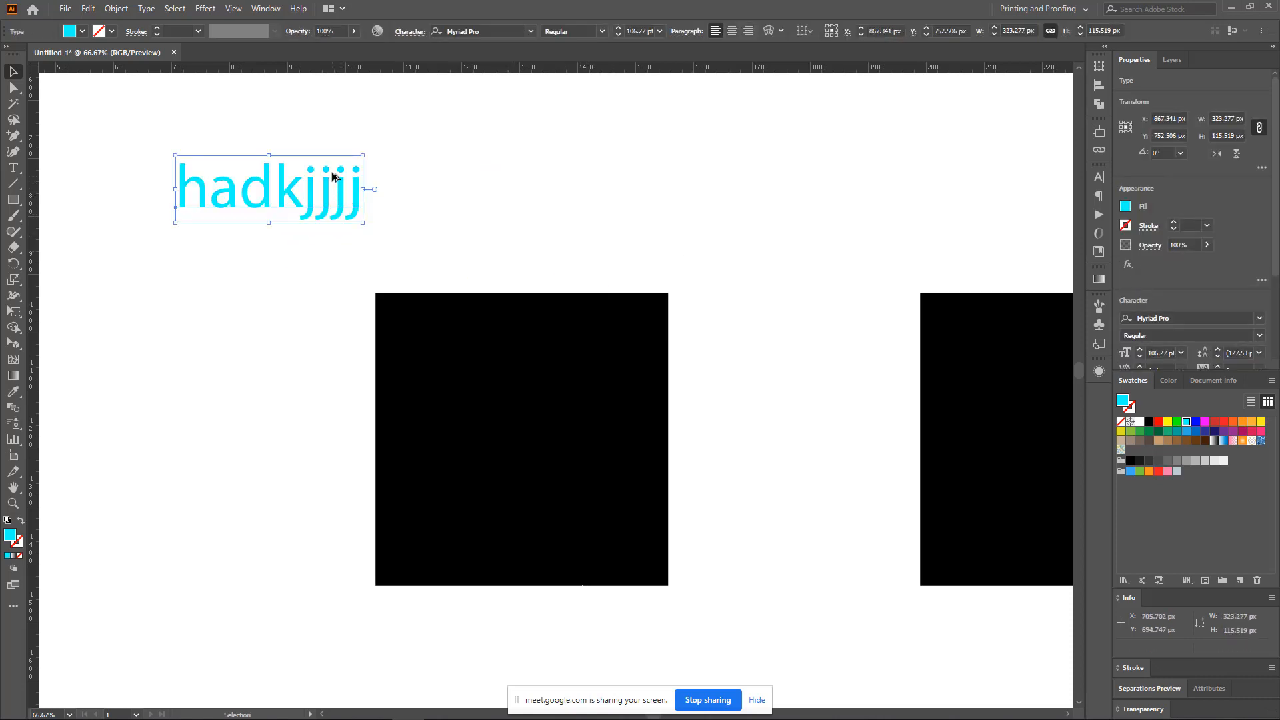
{"action": "left_click_drag", "start_coordinate": [335, 169], "coordinate": [578, 407]}
{"action": "left_click", "coordinate": [711, 397]}
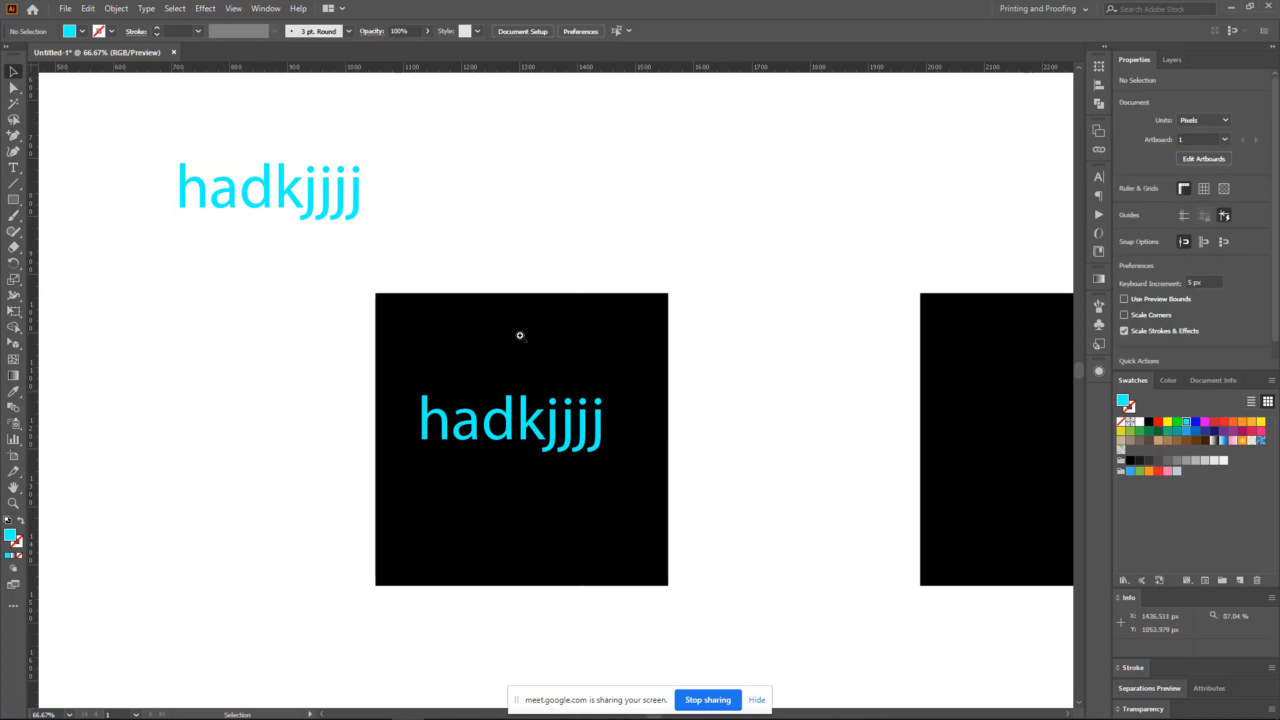
- Select the first square with its text and align them by their top, left, right and bottom edges in turn
{"action": "scroll", "coordinate": [551, 271], "scroll_direction": "up", "scroll_amount": 2}
{"action": "scroll", "coordinate": [625, 384], "scroll_direction": "up", "scroll_amount": 1}
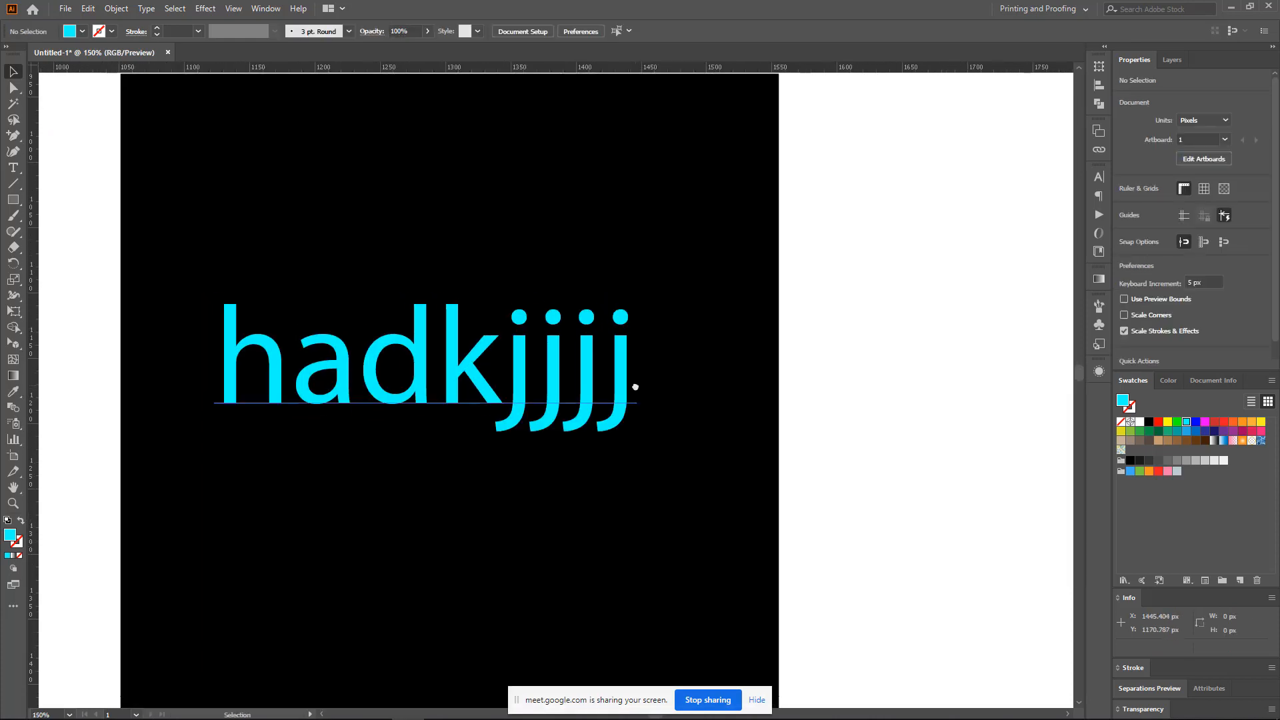
{"action": "scroll", "coordinate": [634, 380], "scroll_direction": "down", "scroll_amount": 1}
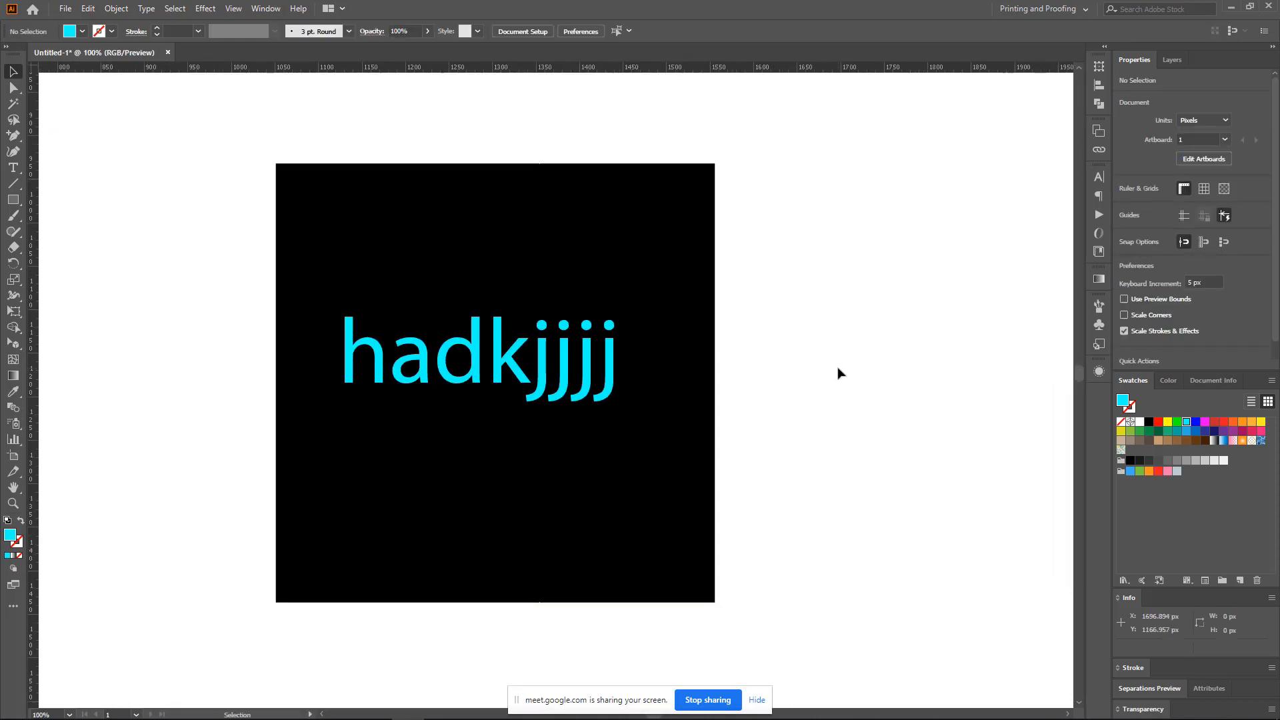
{"action": "left_click", "coordinate": [517, 214]}
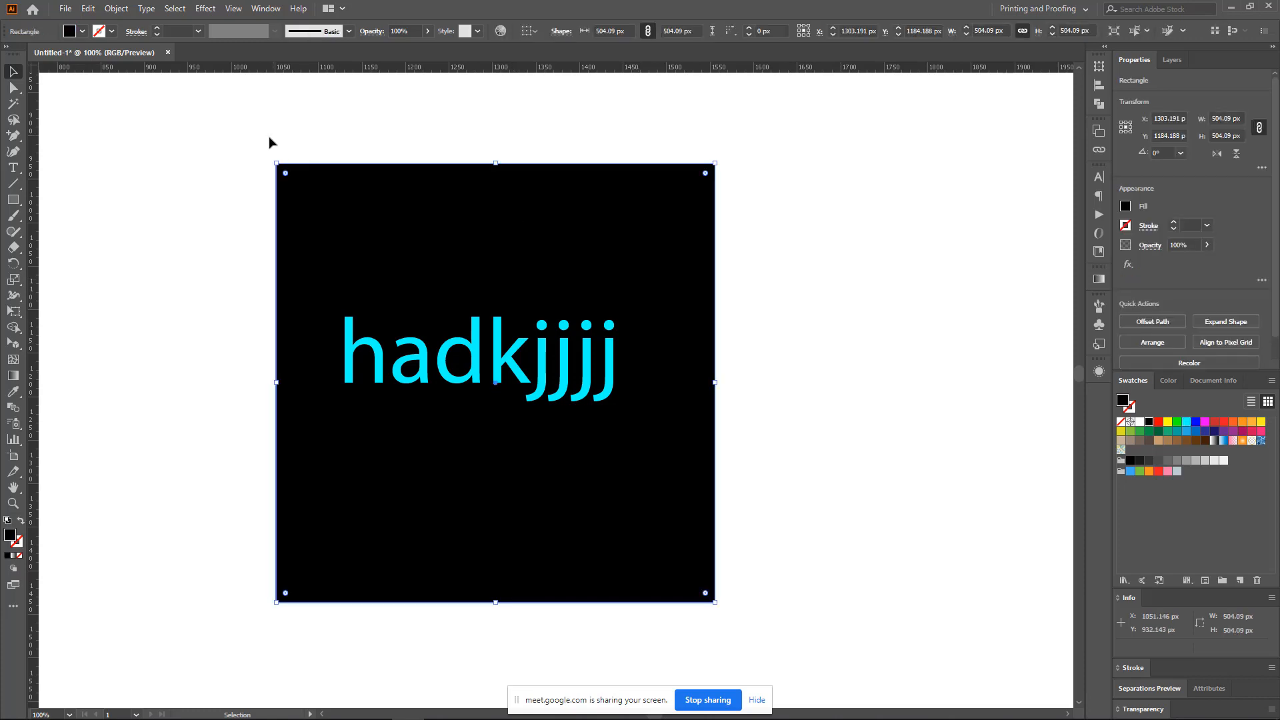
{"action": "left_click_drag", "start_coordinate": [273, 136], "coordinate": [825, 669]}
{"action": "left_click", "coordinate": [827, 273]}
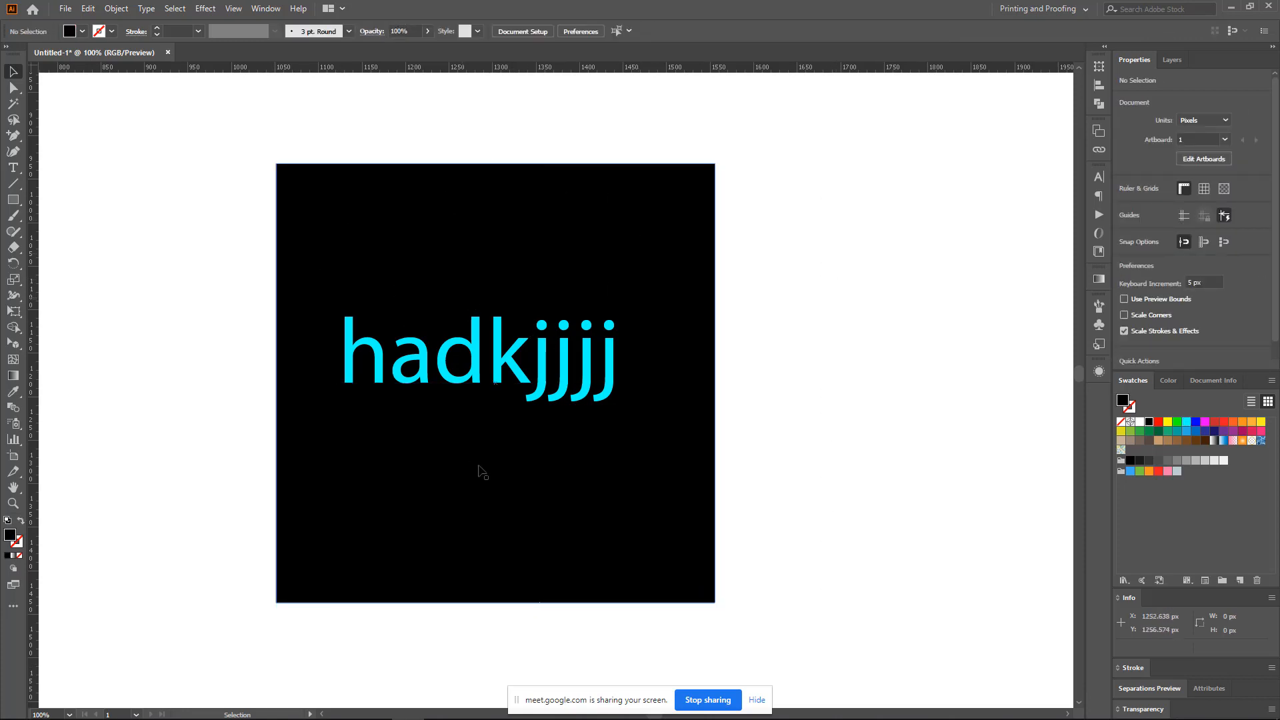
{"action": "left_click", "coordinate": [557, 368]}
{"action": "left_click_drag", "start_coordinate": [846, 311], "coordinate": [237, 458]}
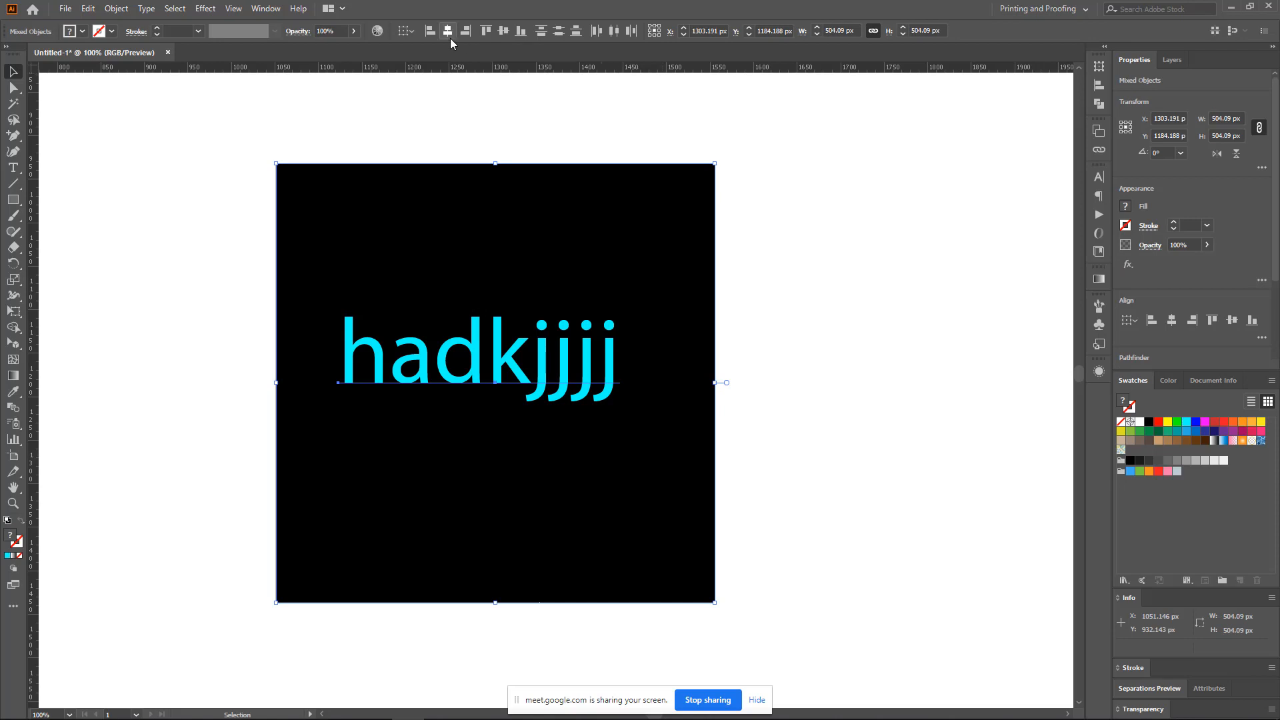
{"action": "left_click", "coordinate": [484, 31]}
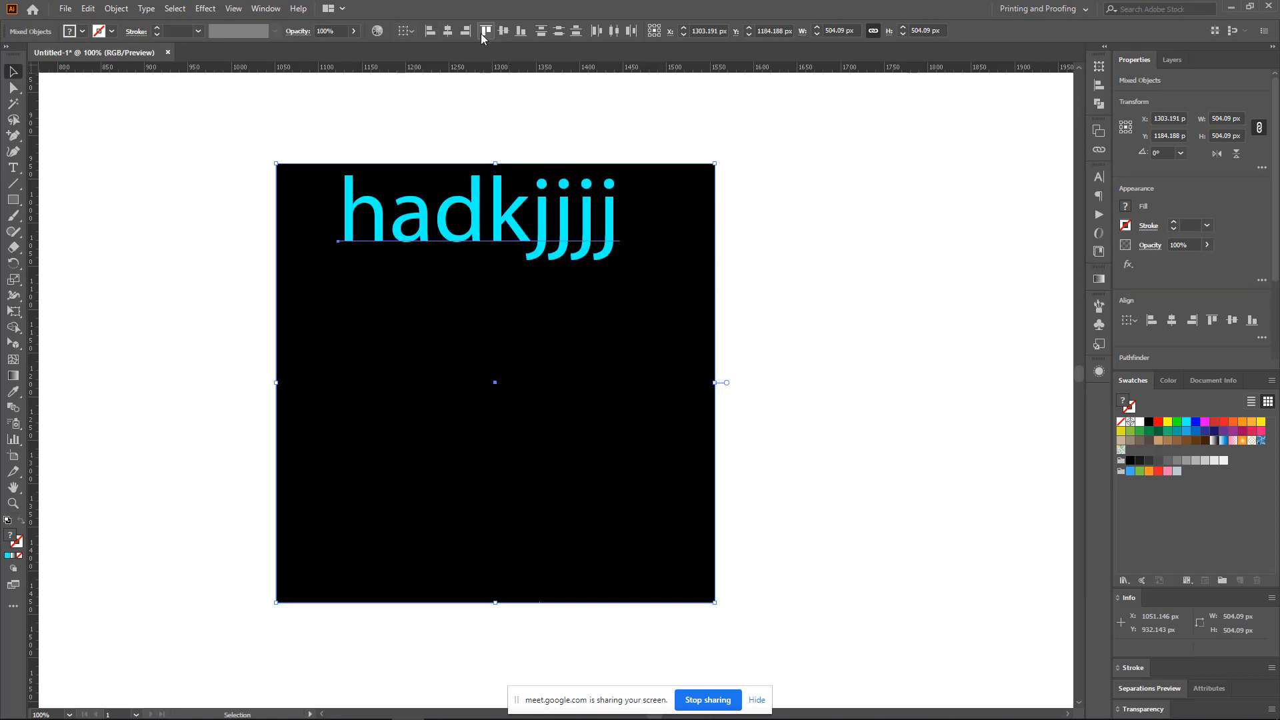
{"action": "left_click", "coordinate": [432, 32]}
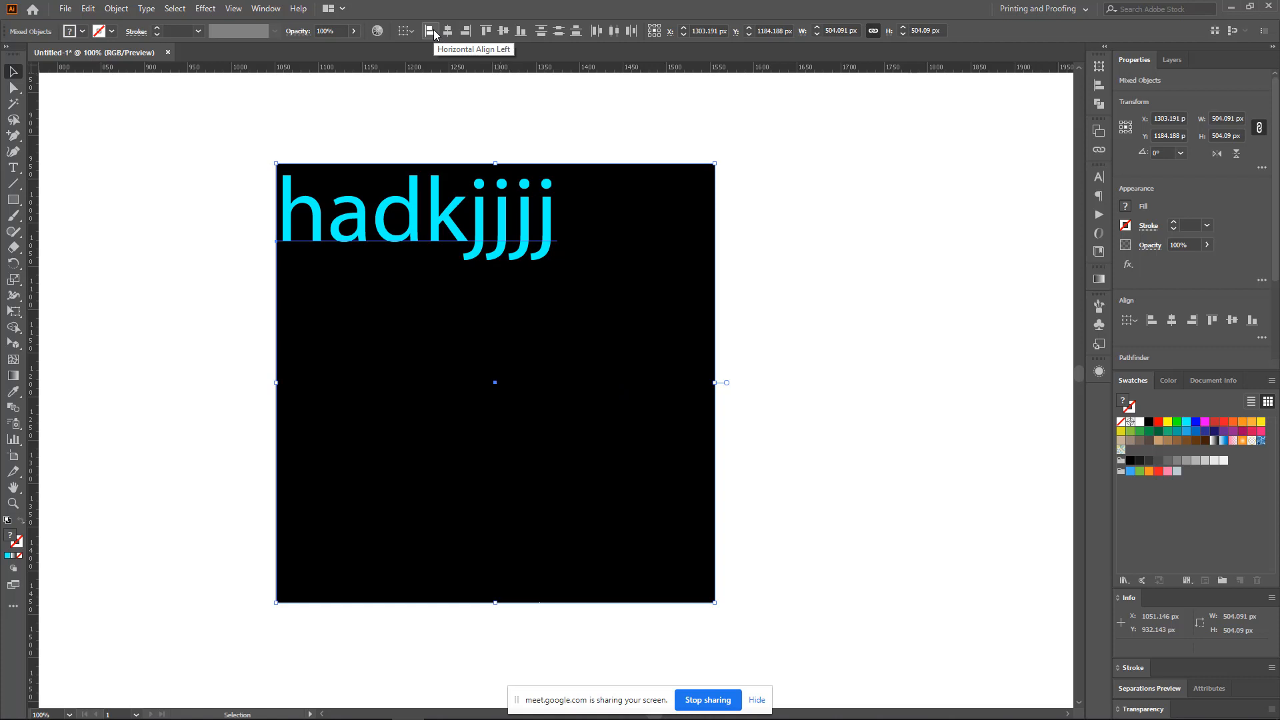
{"action": "left_click", "coordinate": [467, 33]}
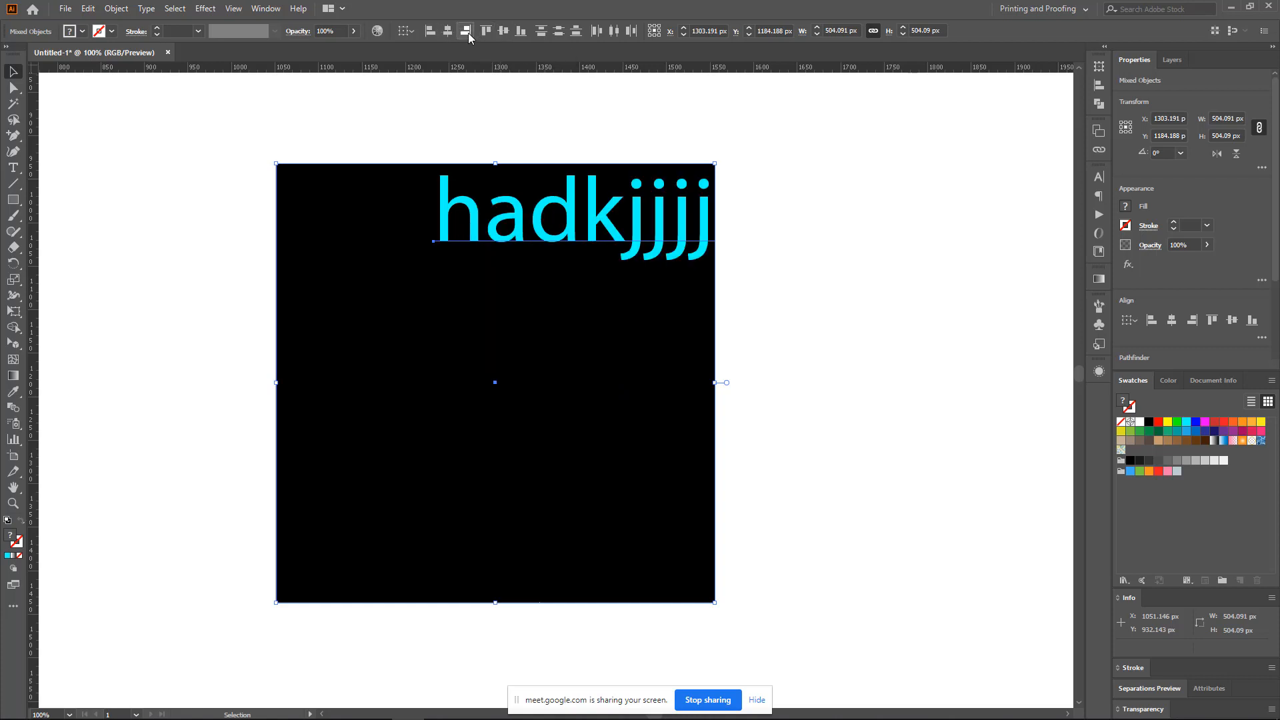
{"action": "left_click", "coordinate": [522, 31]}
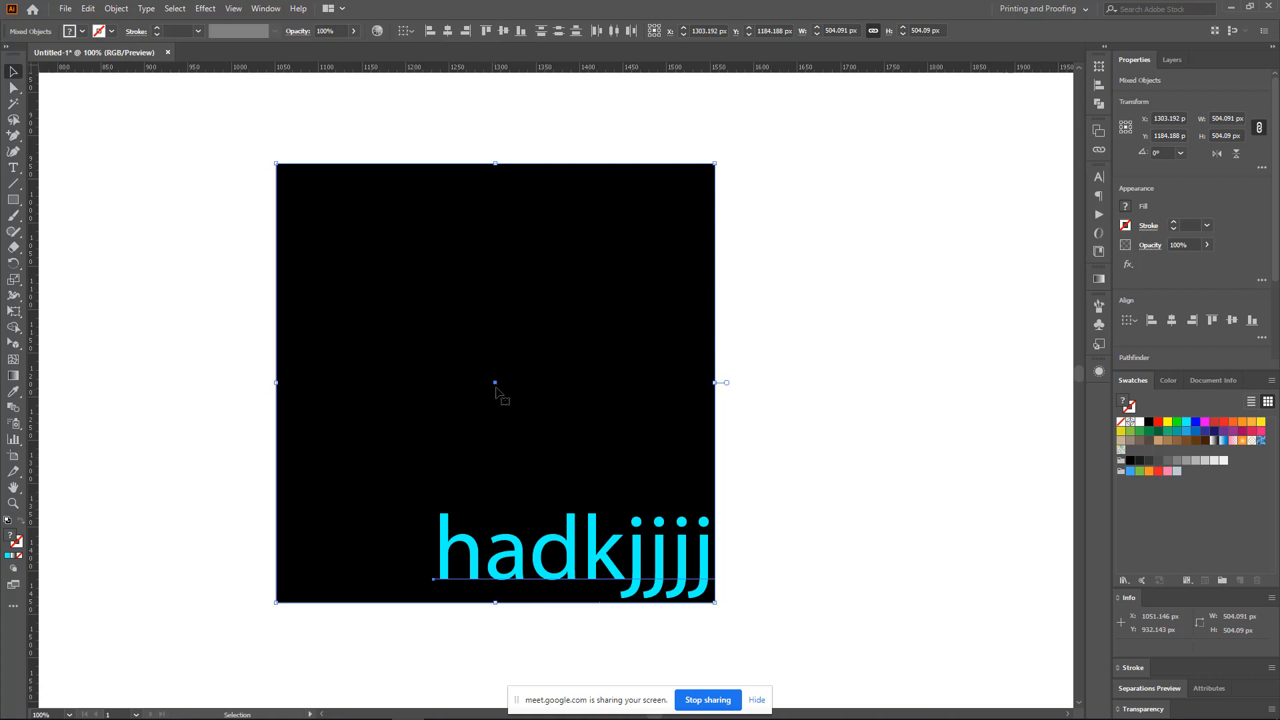
- Center the text and the first square on each other horizontally and vertically, and deselect them
{"action": "left_click", "coordinate": [448, 31]}
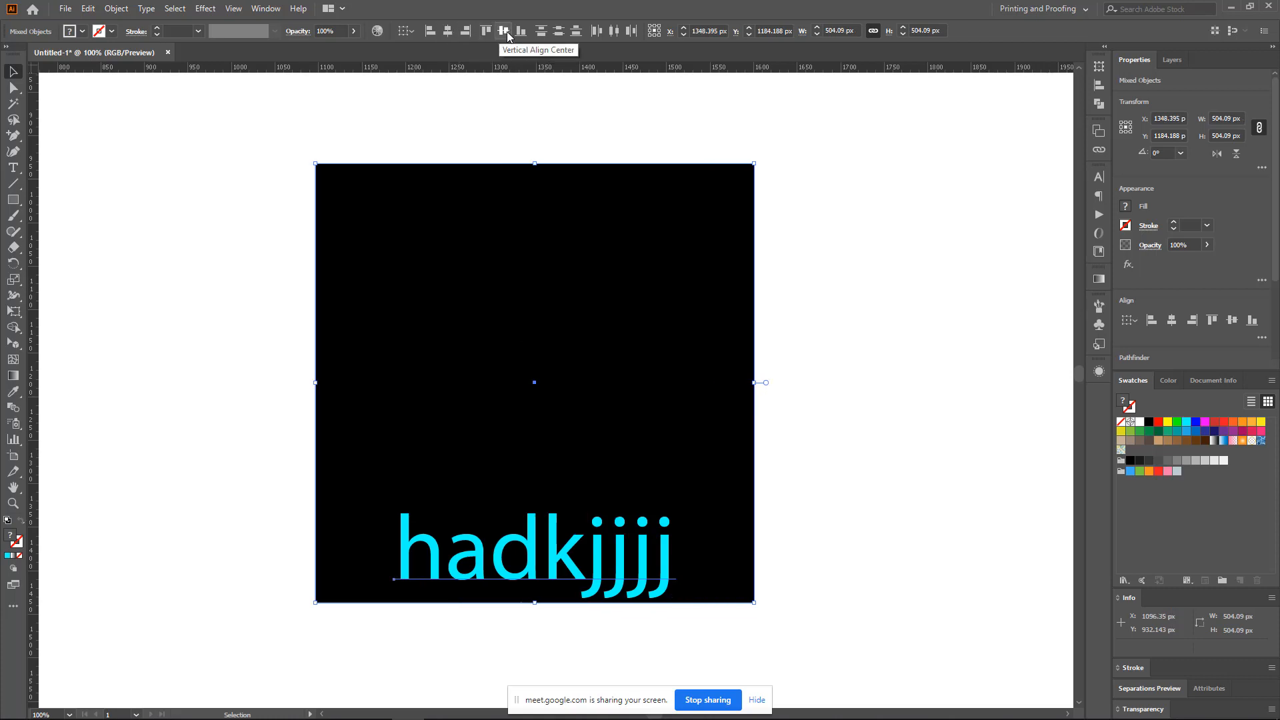
{"action": "left_click", "coordinate": [507, 31]}
{"action": "scroll", "coordinate": [777, 317], "scroll_direction": "down", "scroll_amount": 2}
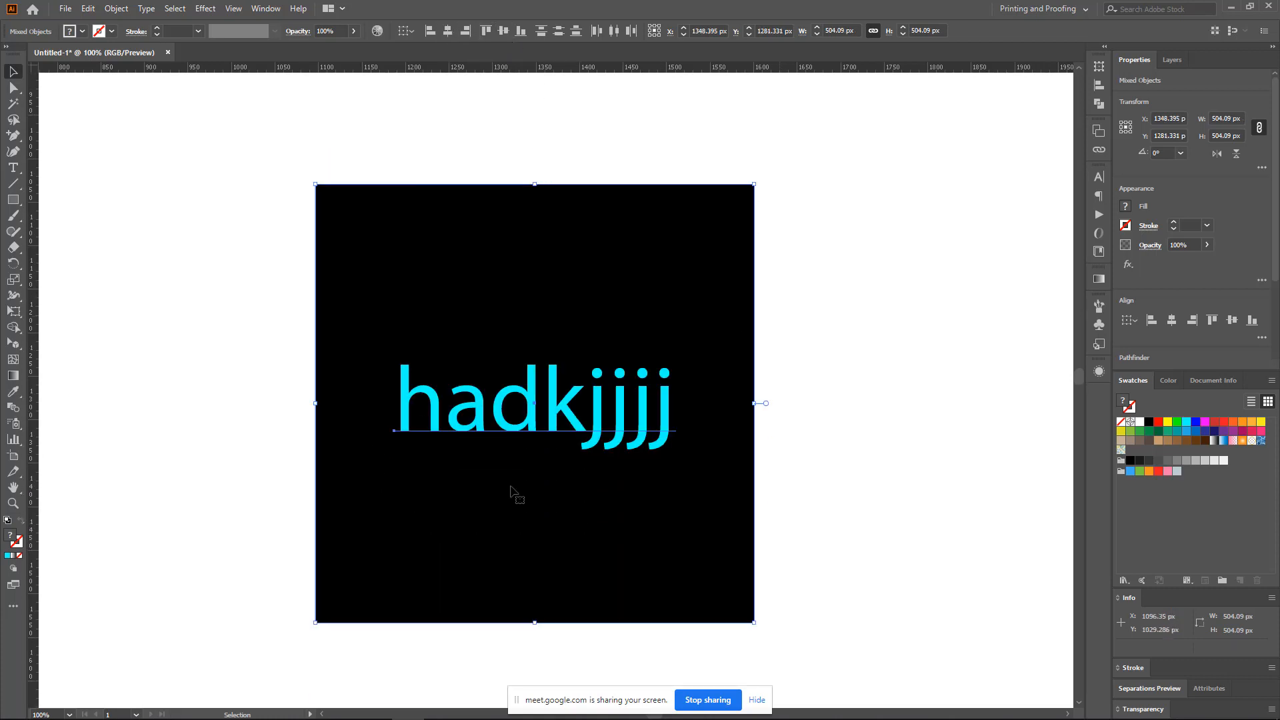
{"action": "left_click", "coordinate": [913, 408]}
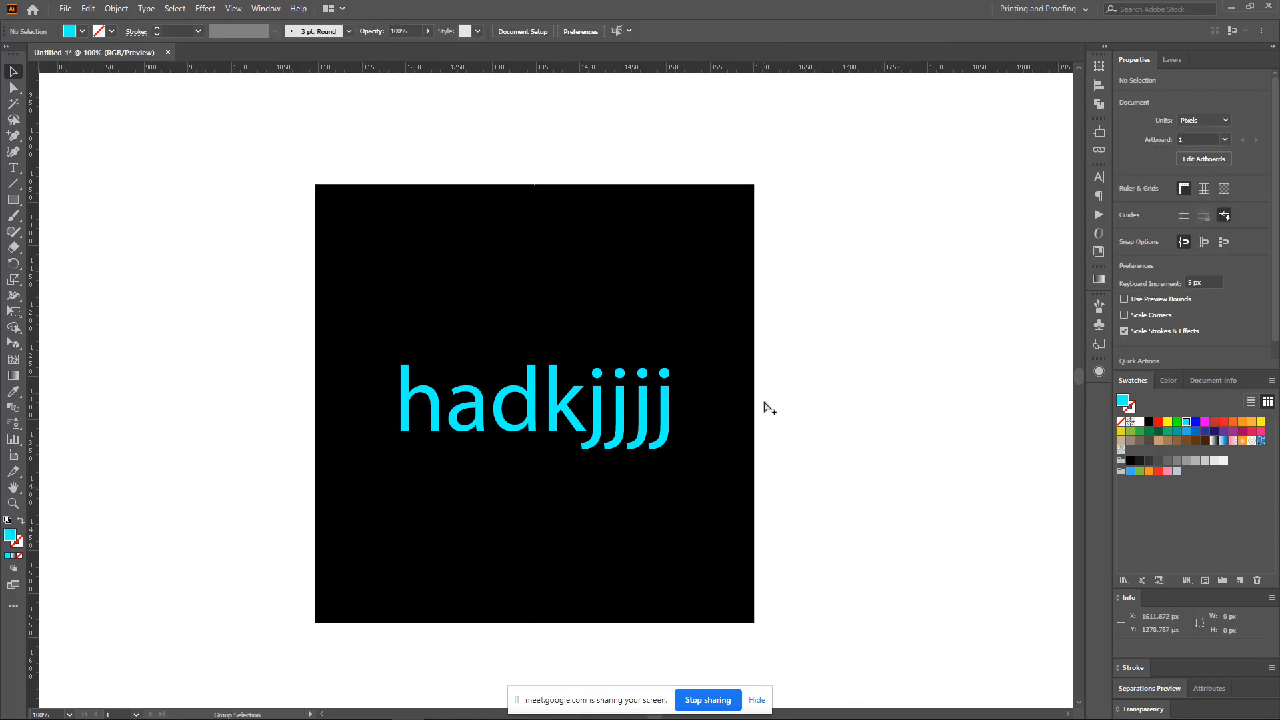
- Select the first square with its text and center both horizontally and vertically with alignment set to the artboard
{"action": "scroll", "coordinate": [770, 408], "scroll_direction": "down", "scroll_amount": 1, "text": "alt"}
{"action": "left_click", "coordinate": [634, 366]}
{"action": "scroll", "coordinate": [634, 367], "scroll_direction": "down", "scroll_amount": 2, "text": "alt"}
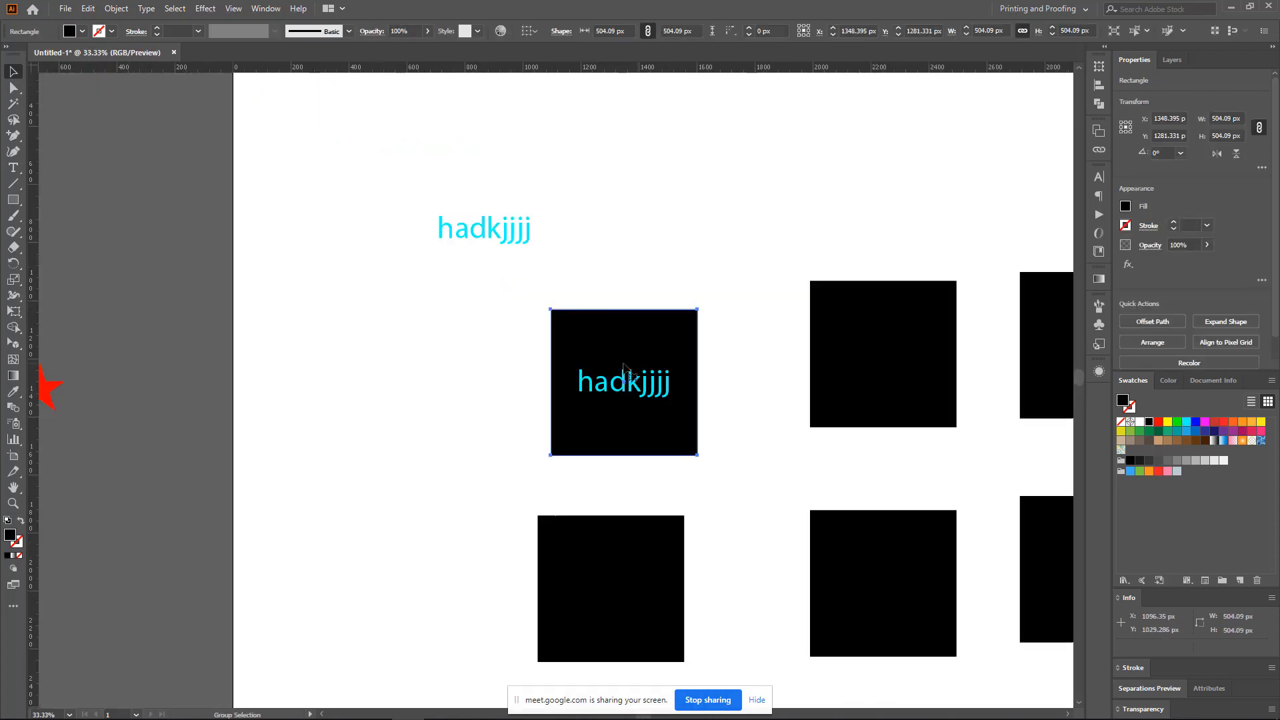
{"action": "left_click_drag", "start_coordinate": [492, 300], "coordinate": [744, 492]}
{"action": "scroll", "coordinate": [670, 436], "scroll_direction": "up", "scroll_amount": 2, "text": "alt"}
{"action": "left_click_drag", "start_coordinate": [627, 399], "coordinate": [708, 423]}
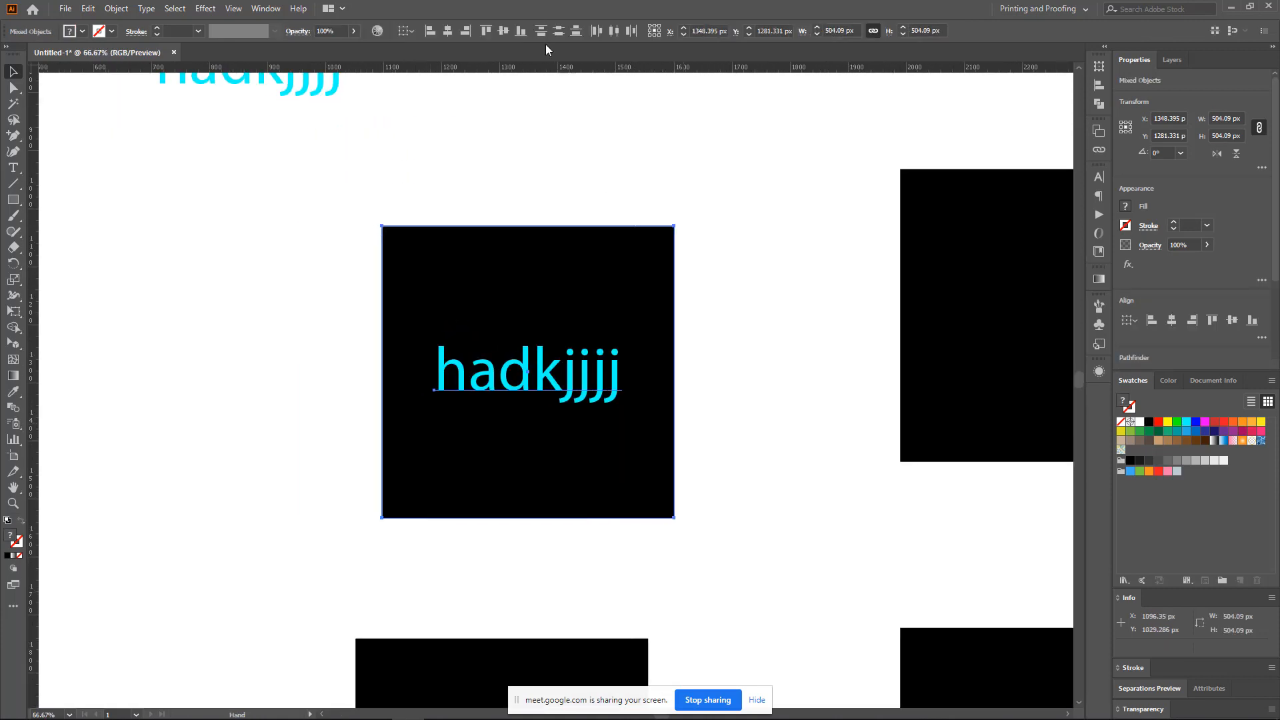
{"action": "left_click", "coordinate": [406, 30]}
{"action": "left_click", "coordinate": [448, 71]}
{"action": "left_click", "coordinate": [448, 31]}
{"action": "left_click", "coordinate": [503, 30]}
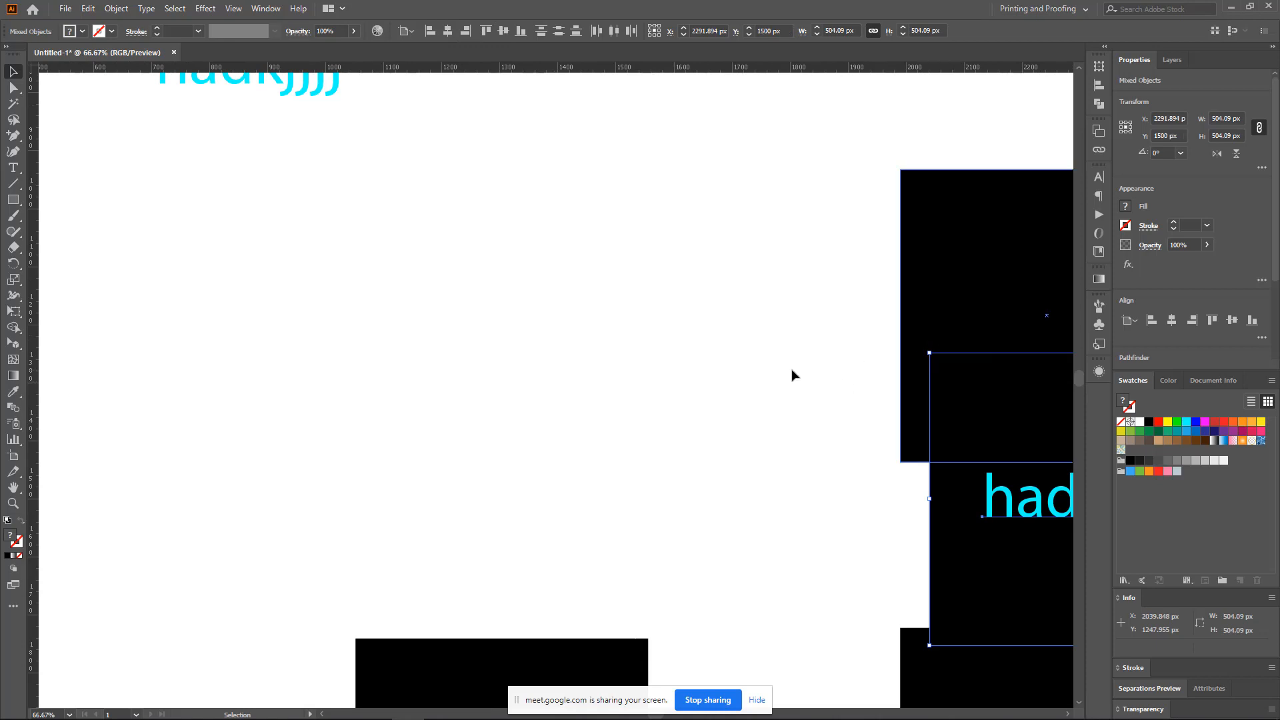
- Move the square with its text from the artboard center back to the start of the upper row and deselect it
{"action": "scroll", "coordinate": [792, 376], "scroll_direction": "down", "scroll_amount": 1, "text": "alt"}
{"action": "left_click_drag", "start_coordinate": [905, 372], "coordinate": [700, 362]}
{"action": "left_click", "coordinate": [739, 347]}
{"action": "scroll", "coordinate": [614, 335], "scroll_direction": "up", "scroll_amount": 1, "text": "alt"}
{"action": "left_click_drag", "start_coordinate": [527, 439], "coordinate": [560, 369]}
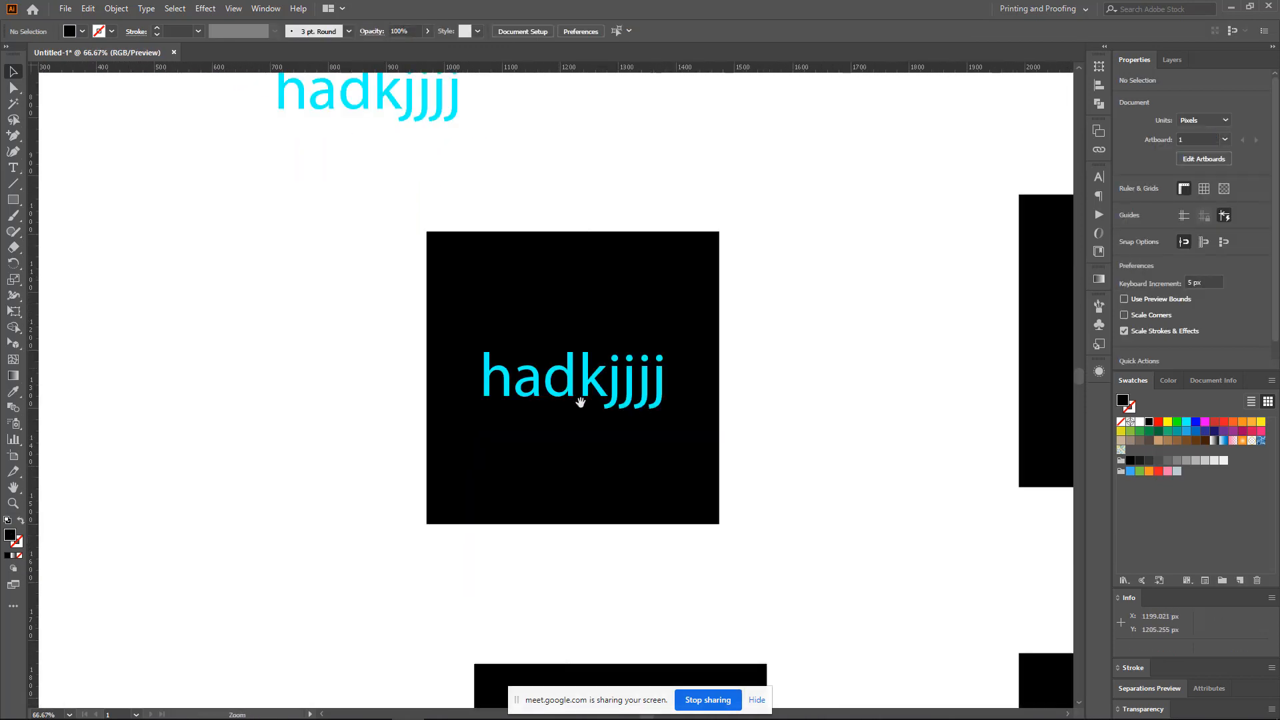
{"action": "scroll", "coordinate": [617, 431], "scroll_direction": "up", "scroll_amount": 1, "text": "alt"}
{"action": "left_click", "coordinate": [686, 238]}
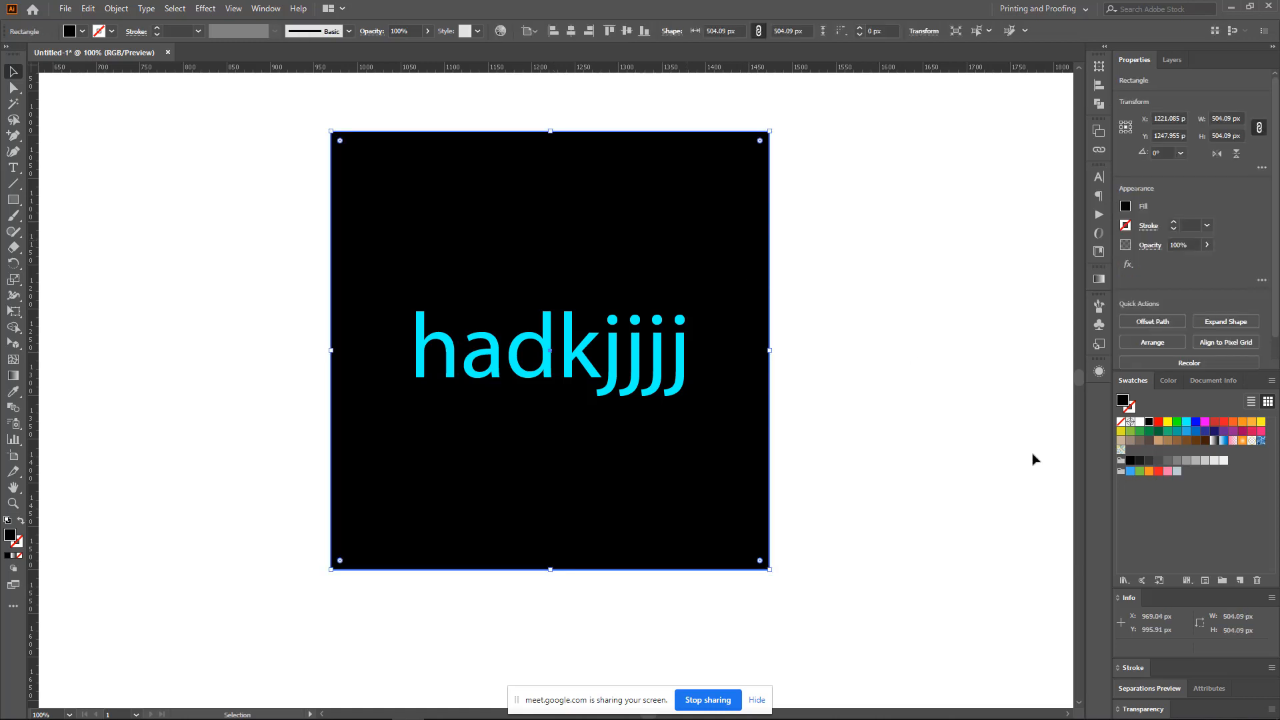
{"action": "left_click", "coordinate": [867, 282]}
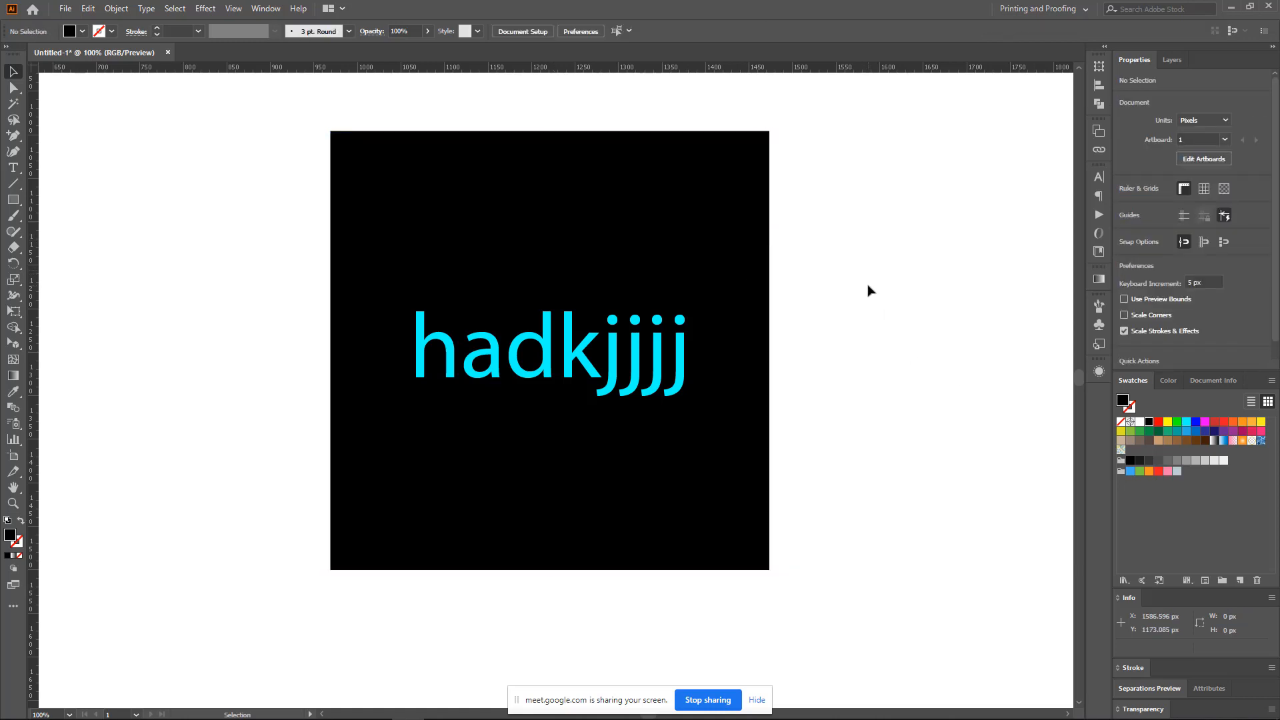
{"action": "scroll", "coordinate": [858, 337], "scroll_direction": "down", "scroll_amount": 2, "text": "alt"}
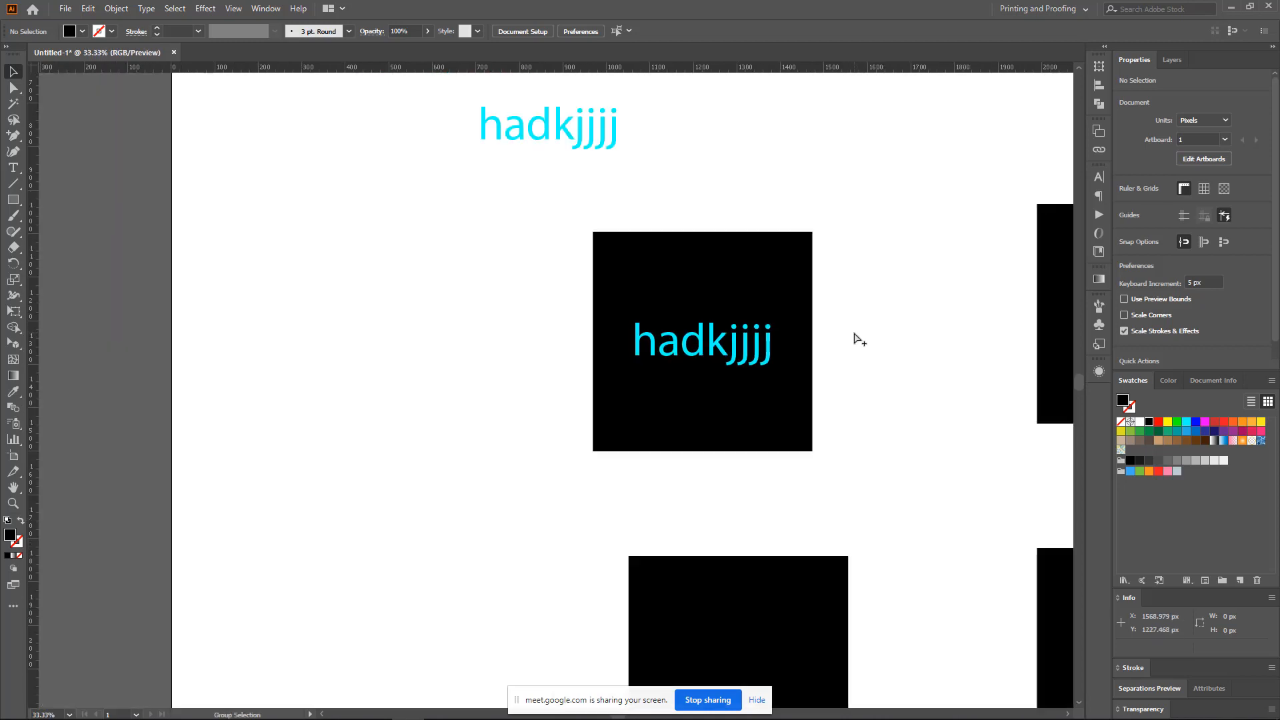
{"action": "left_click_drag", "start_coordinate": [872, 400], "coordinate": [728, 401]}
{"action": "scroll", "coordinate": [728, 401], "scroll_direction": "up", "scroll_amount": 1, "text": "alt"}
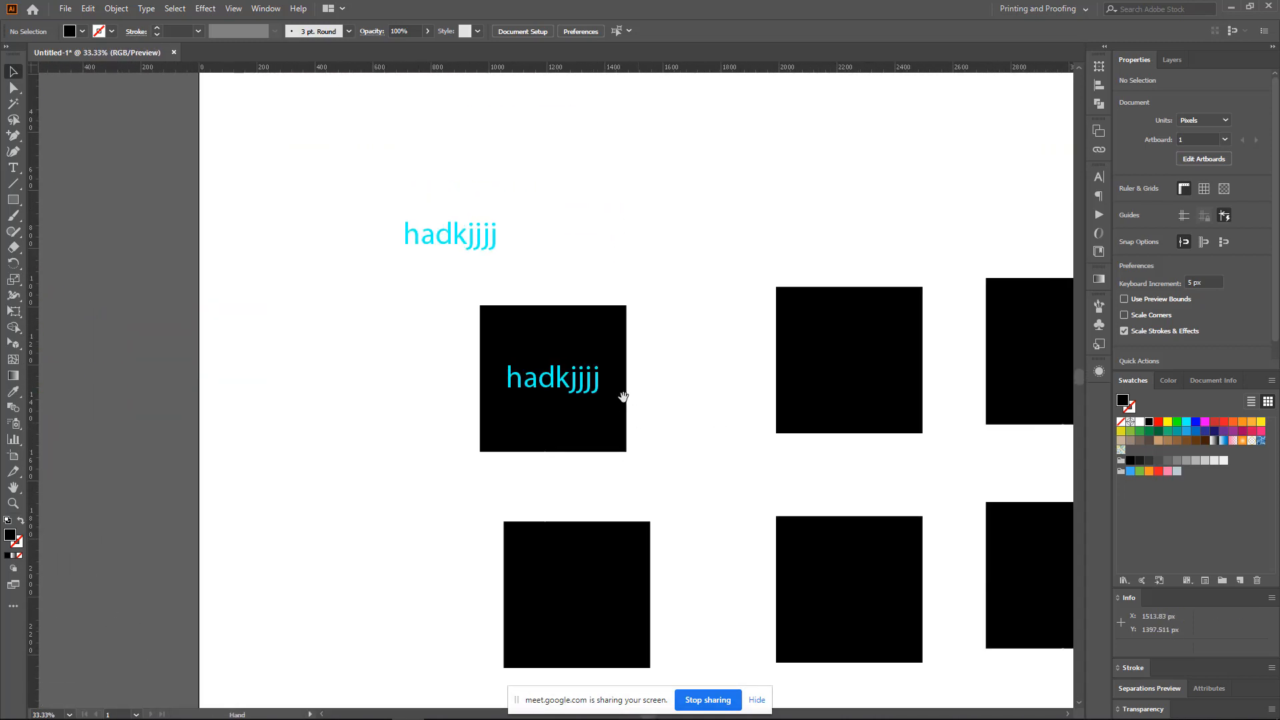
{"action": "scroll", "coordinate": [583, 400], "scroll_direction": "up", "scroll_amount": 1, "text": "alt"}
{"action": "scroll", "coordinate": [654, 348], "scroll_direction": "up", "scroll_amount": 1, "text": "alt"}
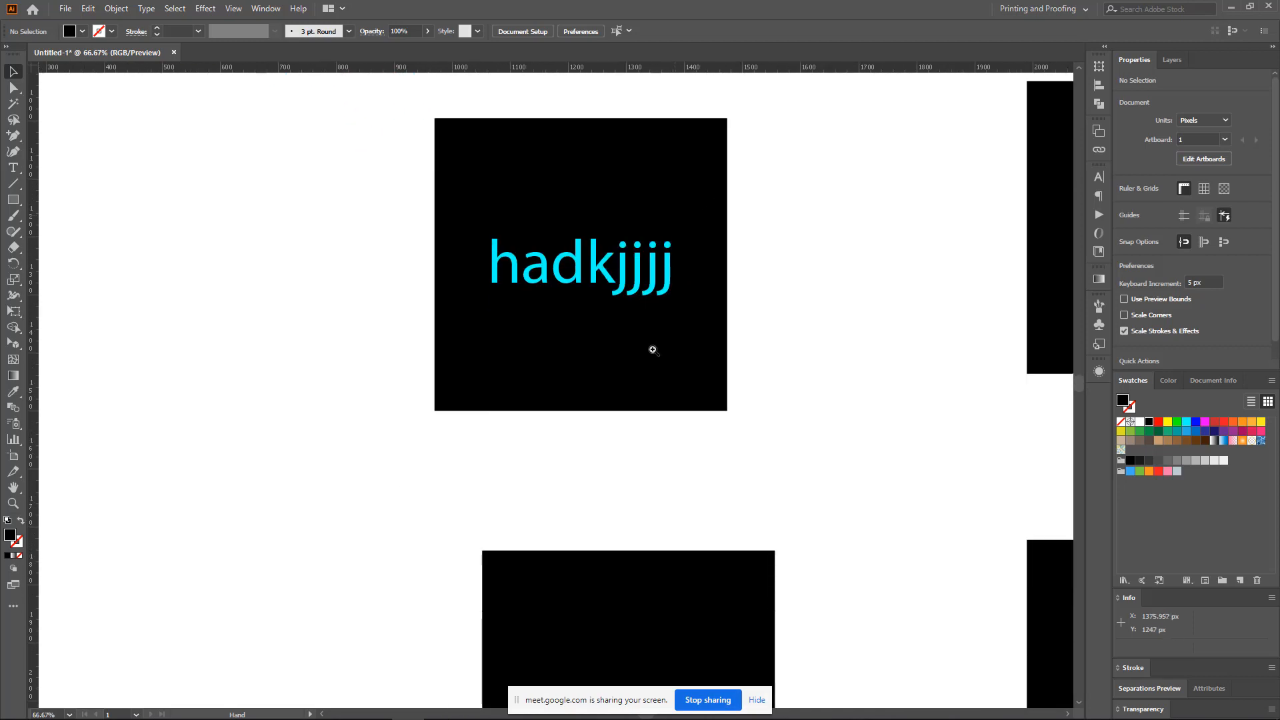
{"action": "scroll", "coordinate": [658, 420], "scroll_direction": "up", "scroll_amount": 1, "text": "alt"}
{"action": "scroll", "coordinate": [662, 420], "scroll_direction": "down", "scroll_amount": 3, "text": "alt"}
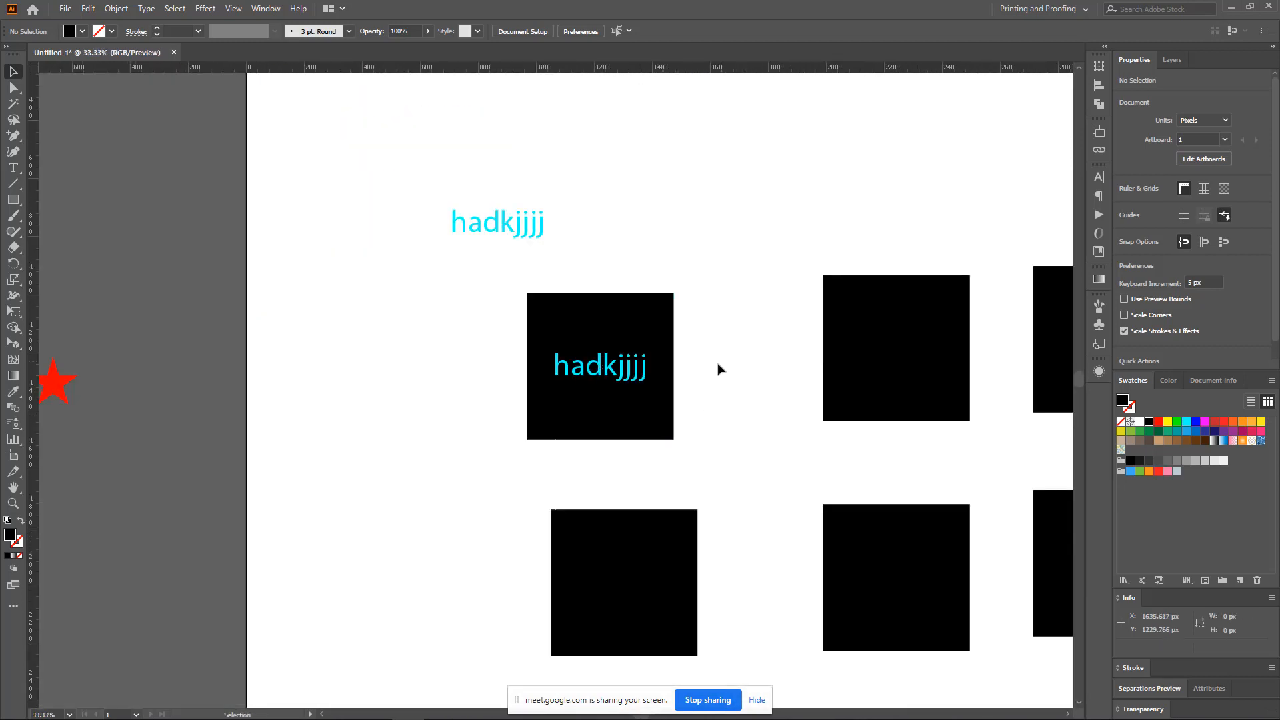
{"action": "scroll", "coordinate": [597, 369], "scroll_direction": "up", "scroll_amount": 1, "text": "alt"}
{"action": "scroll", "coordinate": [620, 317], "scroll_direction": "up", "scroll_amount": 1, "text": "alt"}
{"action": "scroll", "coordinate": [562, 323], "scroll_direction": "up", "scroll_amount": 1, "text": "alt"}
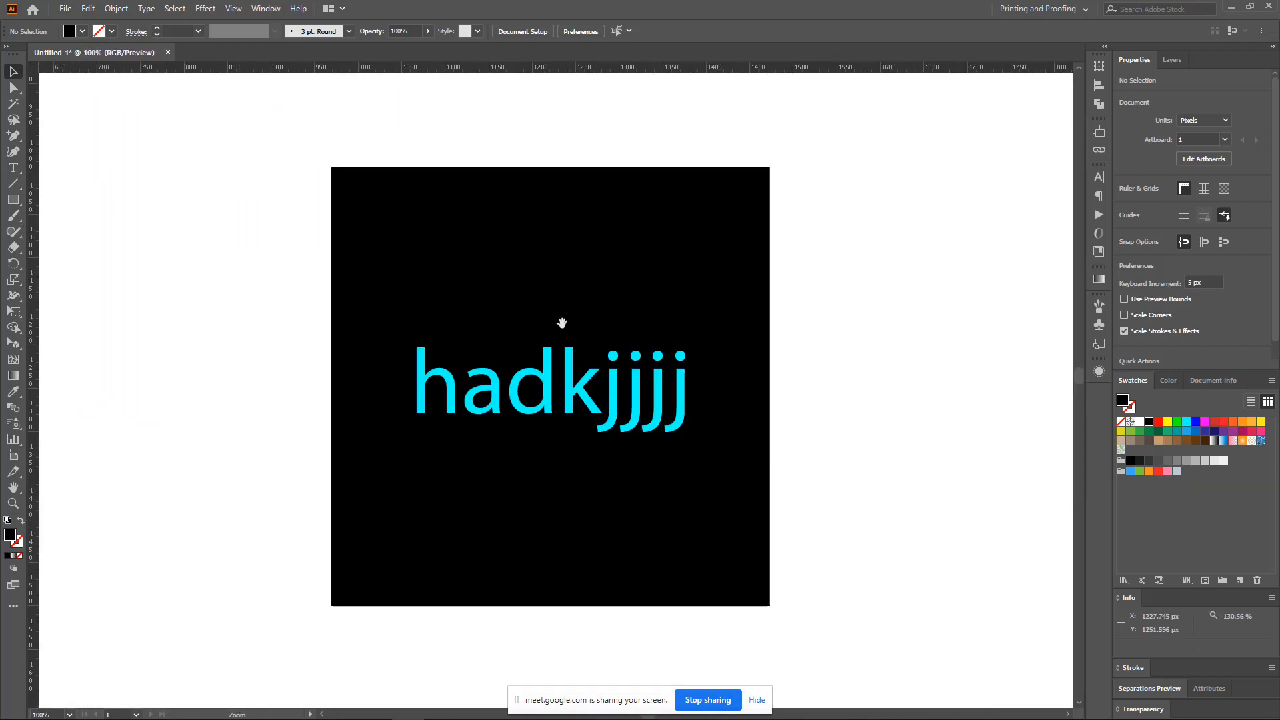
- Select the first square with its text, set the alignment reference back to the selection, and deselect them
{"action": "left_click_drag", "start_coordinate": [953, 365], "coordinate": [360, 294]}
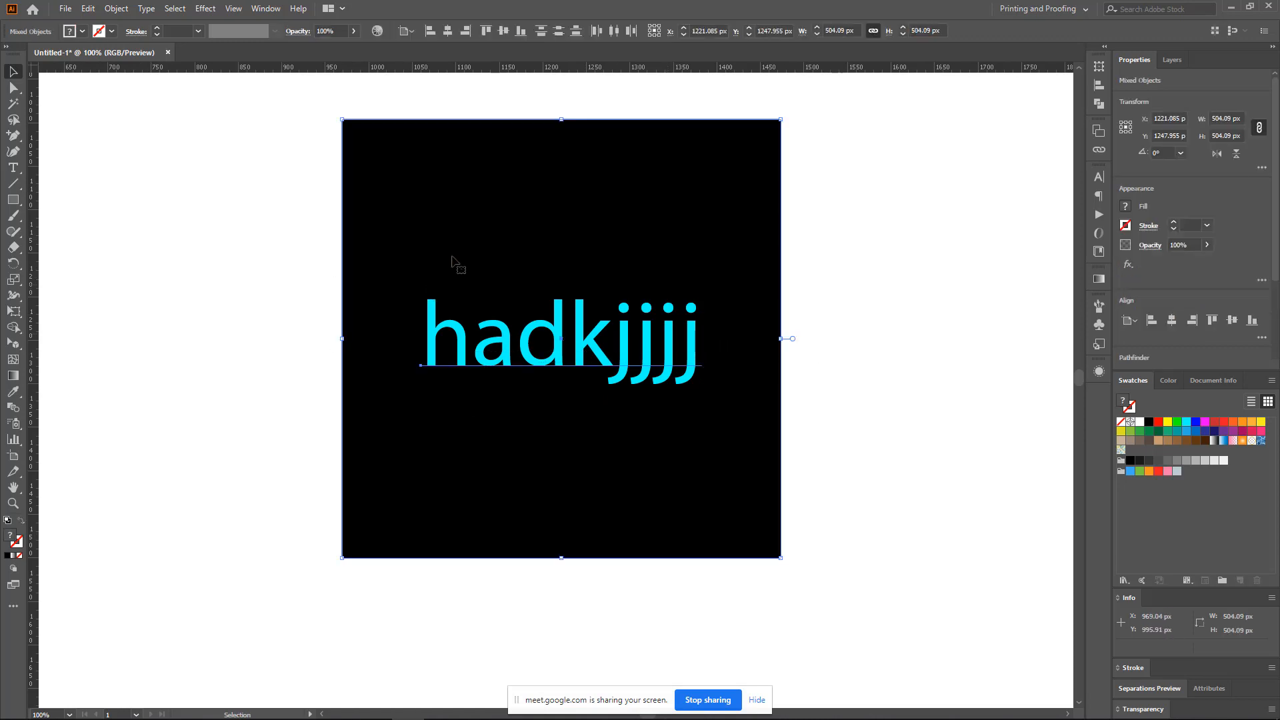
{"action": "left_click", "coordinate": [406, 31]}
{"action": "left_click", "coordinate": [444, 46]}
{"action": "left_click", "coordinate": [860, 207]}
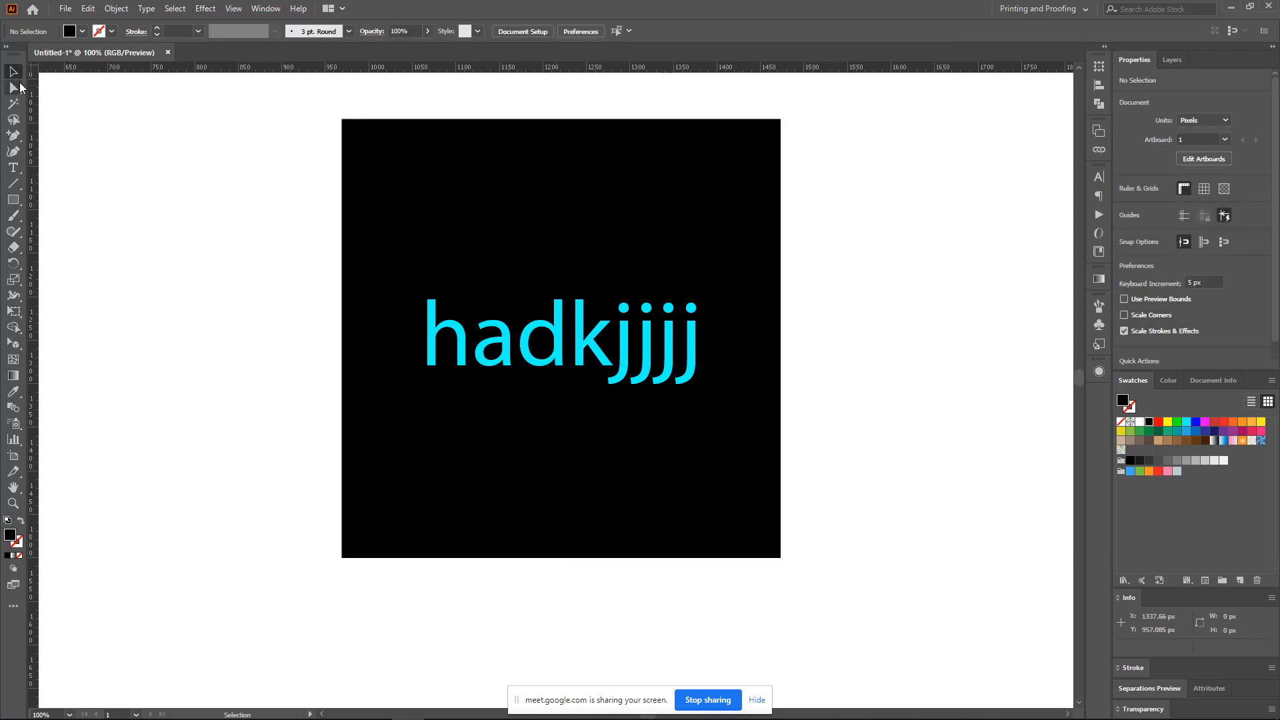
- Move all the squares and both cyan texts off the artboard to the empty area beyond its lower-right corner, and deselect them
{"action": "scroll", "coordinate": [811, 372], "scroll_direction": "down", "scroll_amount": 3, "text": "alt"}
{"action": "scroll", "coordinate": [802, 377], "scroll_direction": "down", "scroll_amount": 1, "text": "alt"}
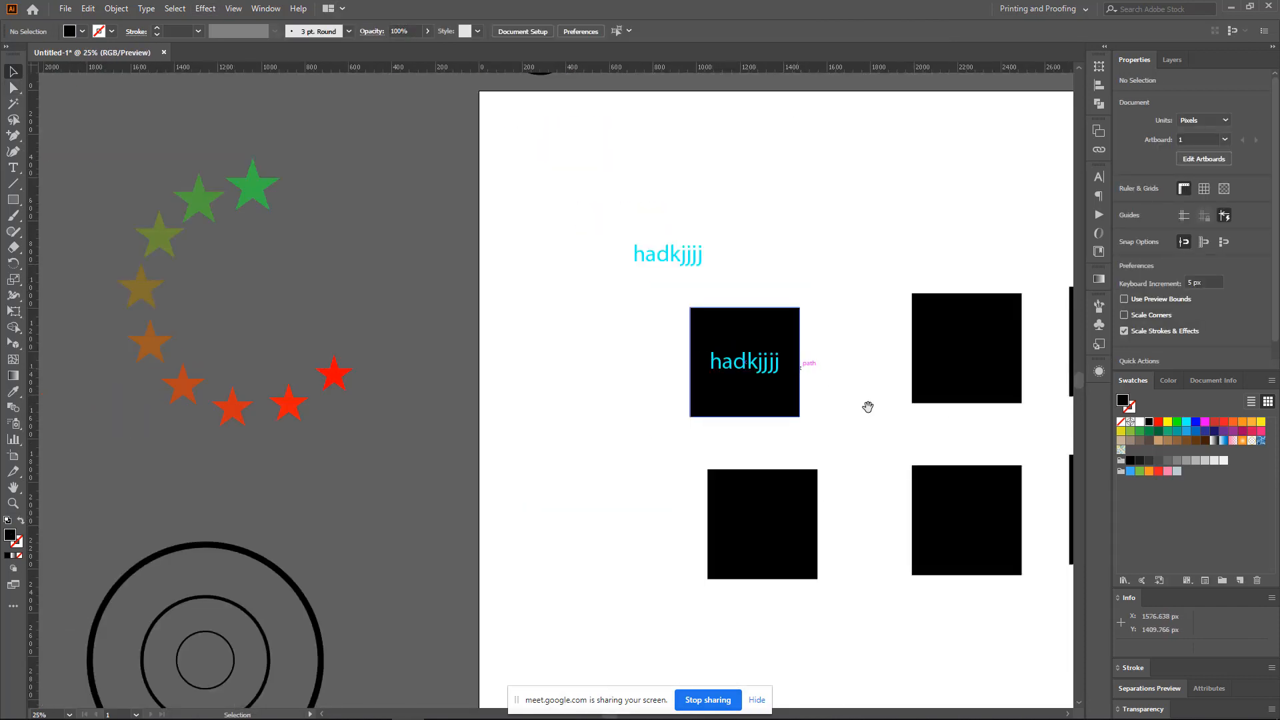
{"action": "left_click_drag", "start_coordinate": [866, 406], "coordinate": [663, 343]}
{"action": "scroll", "coordinate": [786, 385], "scroll_direction": "down", "scroll_amount": 1, "text": "alt"}
{"action": "left_click_drag", "start_coordinate": [787, 384], "coordinate": [589, 289]}
{"action": "scroll", "coordinate": [618, 314], "scroll_direction": "up", "scroll_amount": 1, "text": "alt"}
{"action": "scroll", "coordinate": [610, 290], "scroll_direction": "down", "scroll_amount": 1, "text": "alt"}
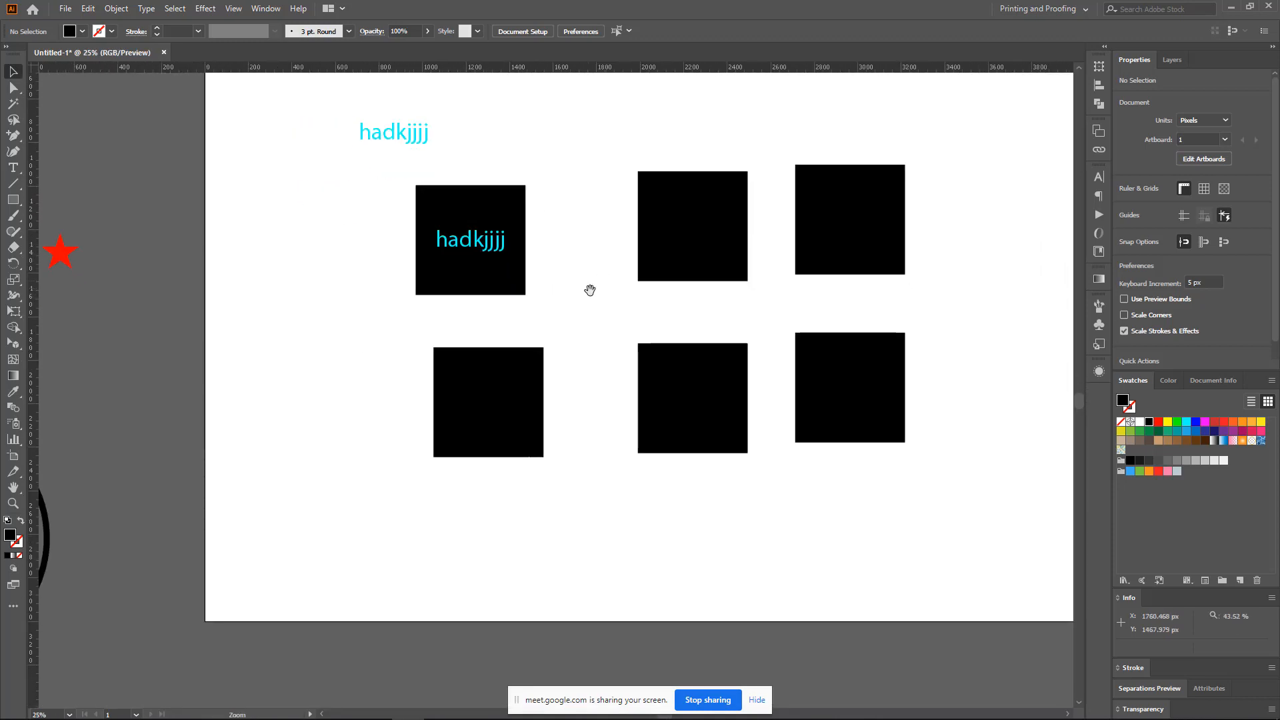
{"action": "scroll", "coordinate": [597, 260], "scroll_direction": "up", "scroll_amount": 1, "text": "alt"}
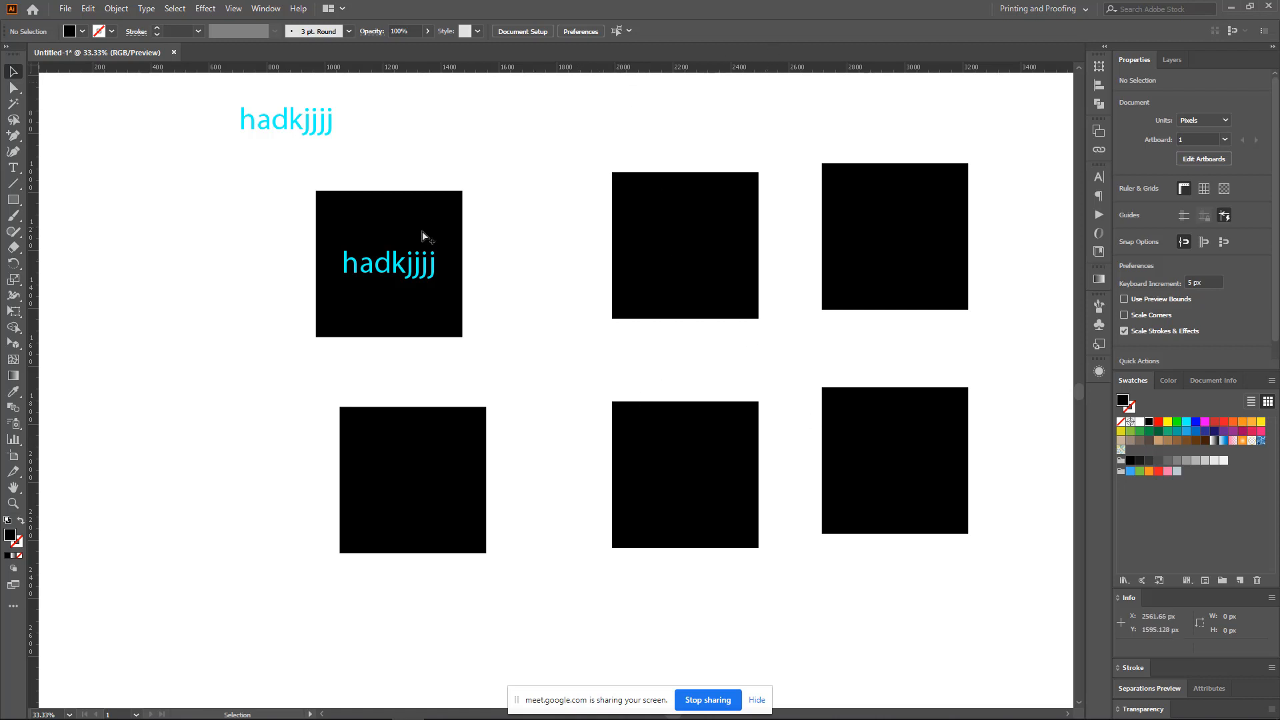
{"action": "scroll", "coordinate": [438, 308], "scroll_direction": "down", "scroll_amount": 2}
{"action": "scroll", "coordinate": [443, 315], "scroll_direction": "down", "scroll_amount": 1}
{"action": "left_click_drag", "start_coordinate": [363, 223], "coordinate": [657, 397]}
{"action": "left_click_drag", "start_coordinate": [627, 363], "coordinate": [701, 499]}
{"action": "left_click_drag", "start_coordinate": [991, 605], "coordinate": [1037, 625]}
{"action": "left_click", "coordinate": [882, 431]}
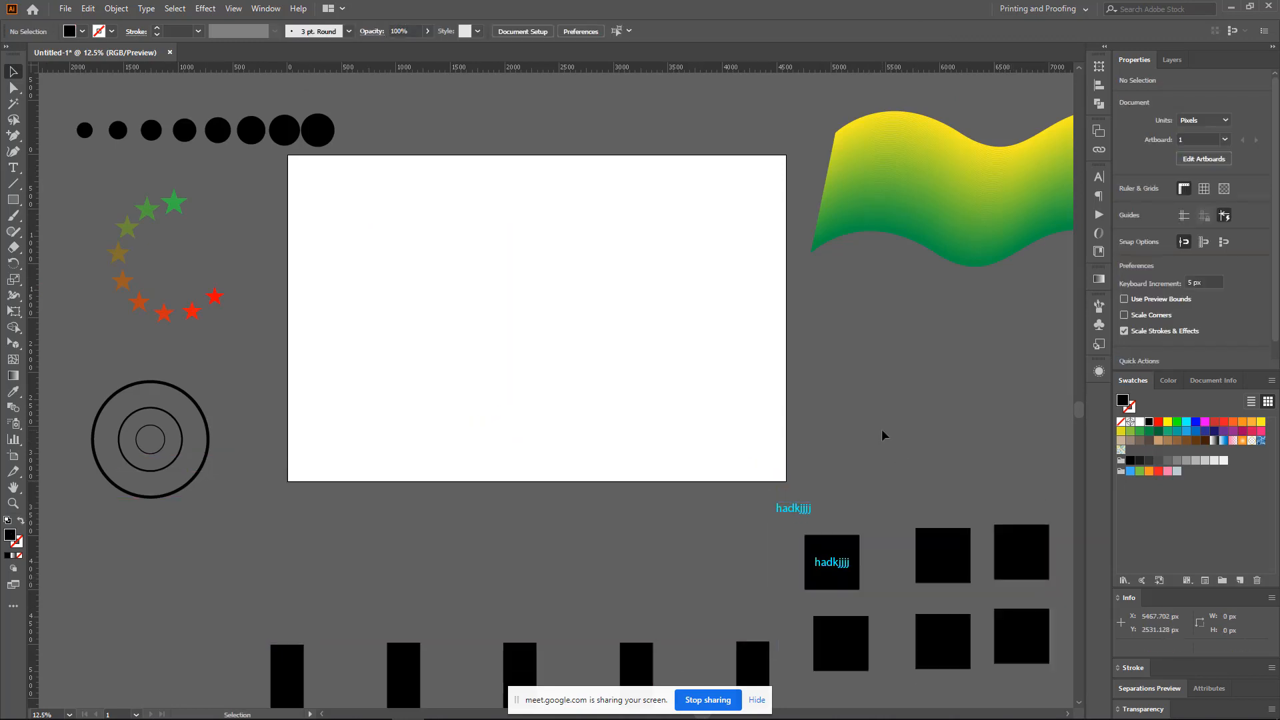
{"action": "key", "text": "z"}
{"action": "left_click", "coordinate": [524, 339]}
{"action": "left_click", "coordinate": [544, 340]}
{"action": "left_click_drag", "start_coordinate": [546, 408], "coordinate": [554, 341]}
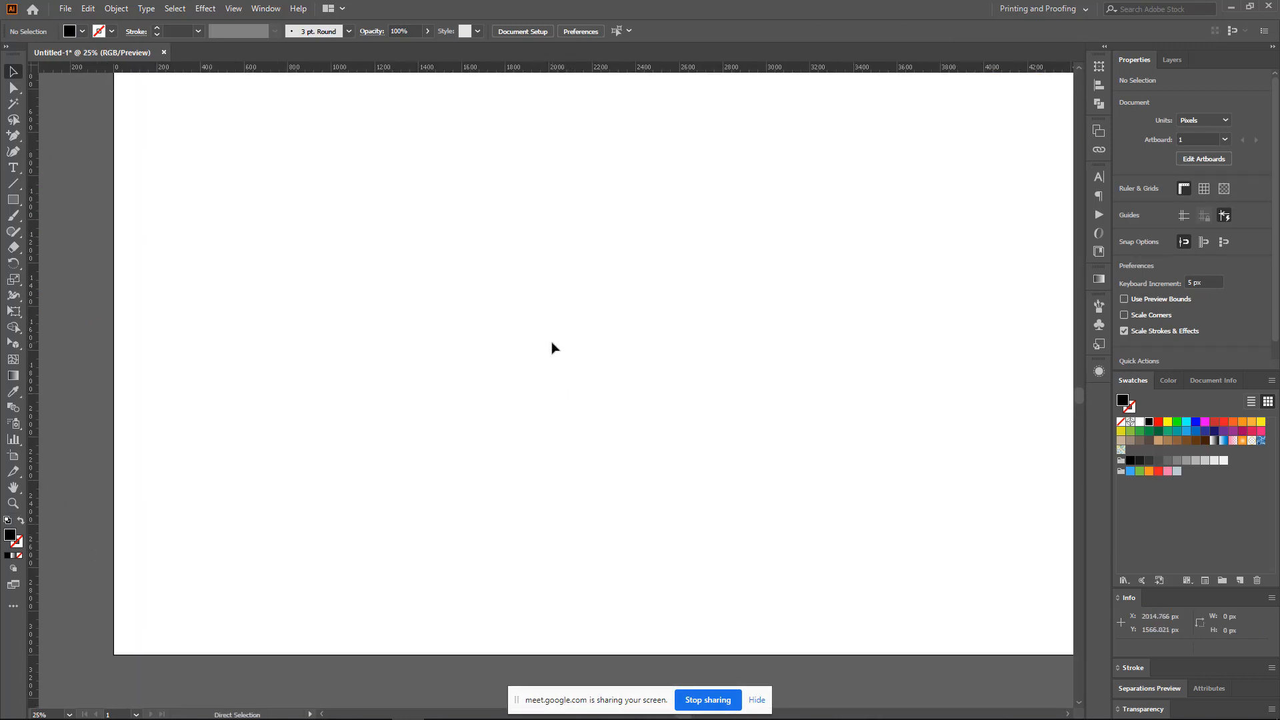
{"action": "scroll", "coordinate": [556, 350], "scroll_direction": "down", "scroll_amount": 1}
{"action": "left_click_drag", "start_coordinate": [602, 299], "coordinate": [530, 359]}
{"action": "left_click", "coordinate": [530, 359]}
{"action": "scroll", "coordinate": [530, 359], "scroll_direction": "down", "scroll_amount": 2}
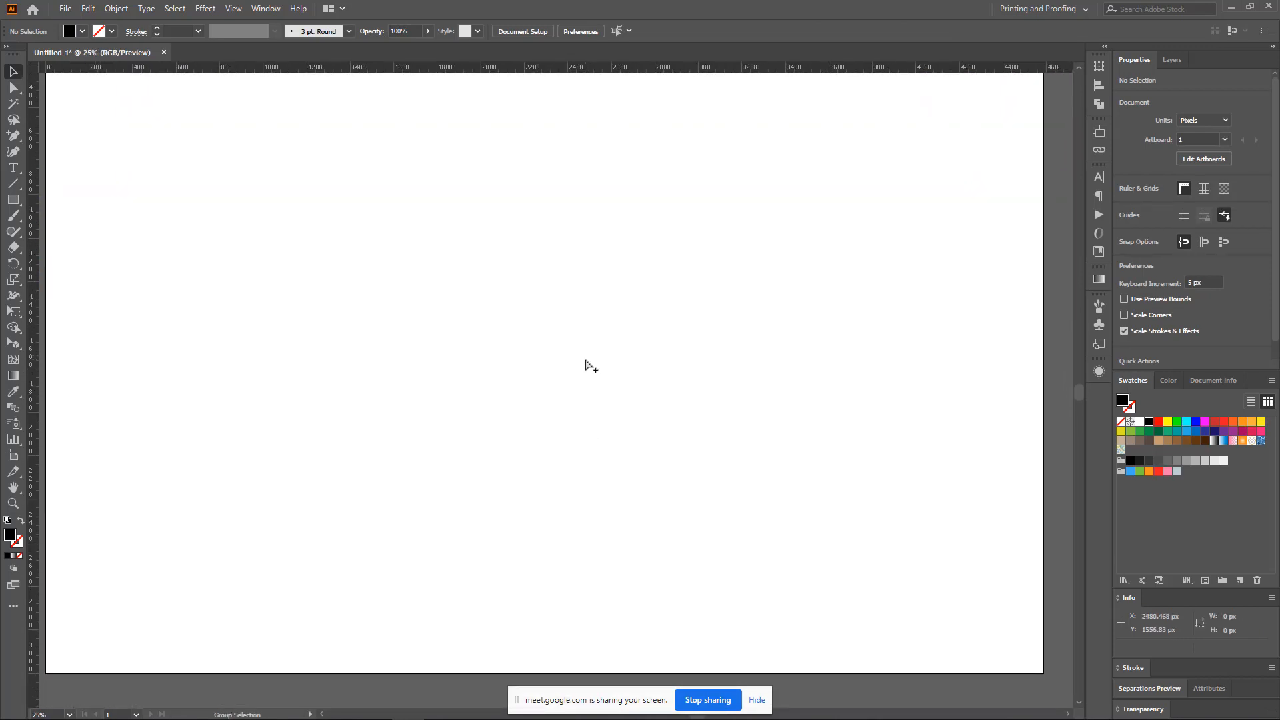
{"action": "scroll", "coordinate": [582, 359], "scroll_direction": "down", "scroll_amount": 1}
{"action": "left_click", "coordinate": [574, 356]}
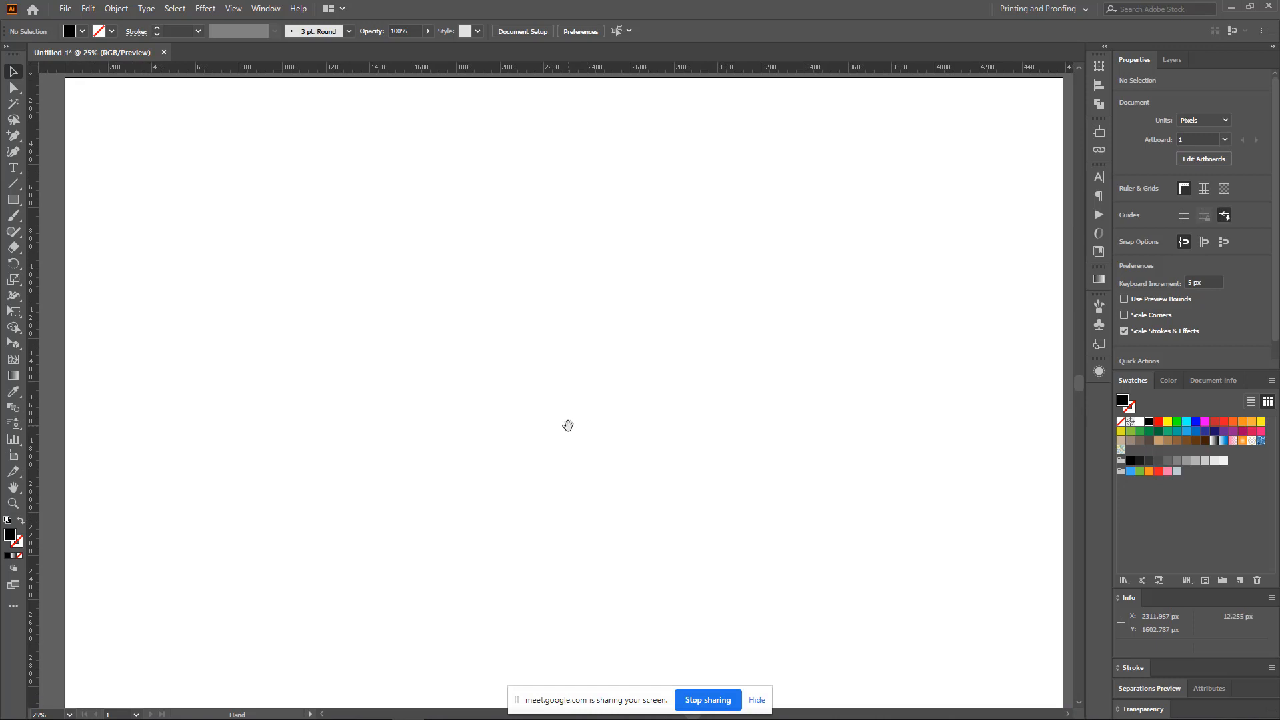
{"action": "key", "text": "v"}
{"action": "left_click", "coordinate": [12, 200]}
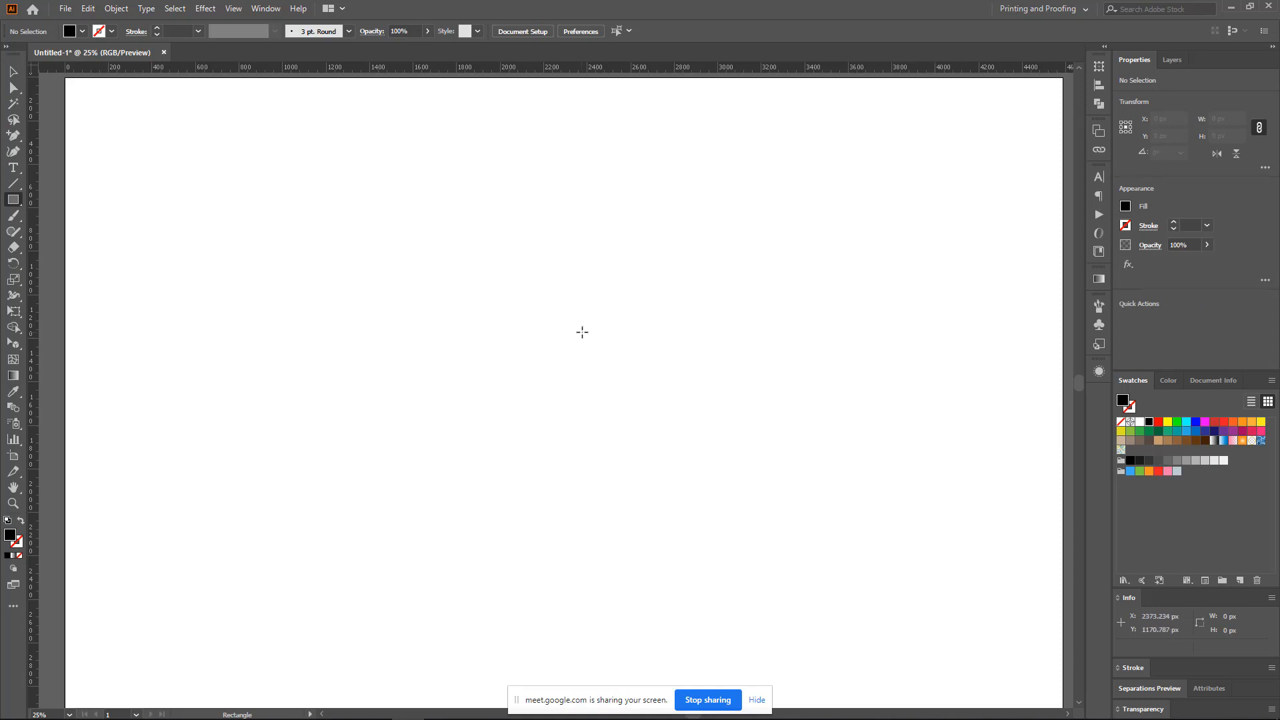
{"action": "left_click", "coordinate": [13, 71]}
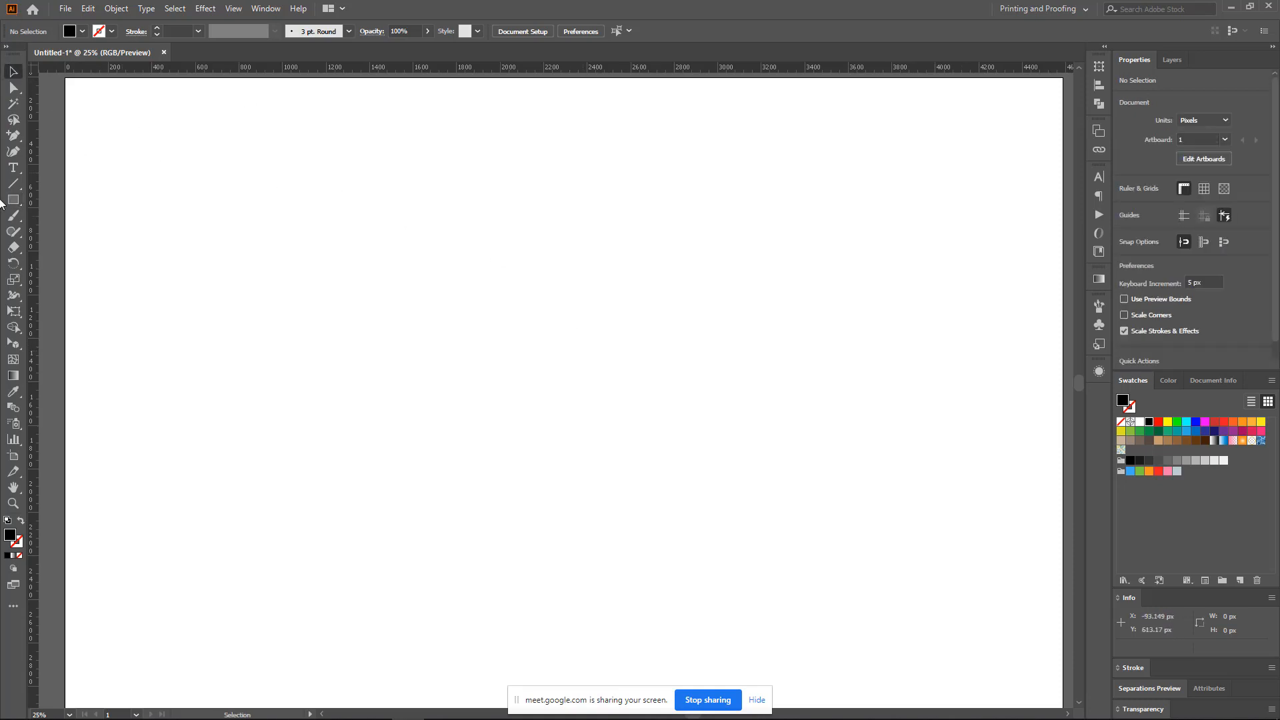
- Draw a vertical line about 1048 px long near the middle of the artboard and give it a 20 pt black stroke
{"action": "left_click", "coordinate": [12, 184]}
{"action": "left_click_drag", "start_coordinate": [497, 283], "coordinate": [540, 498]}
{"action": "key", "text": "v"}
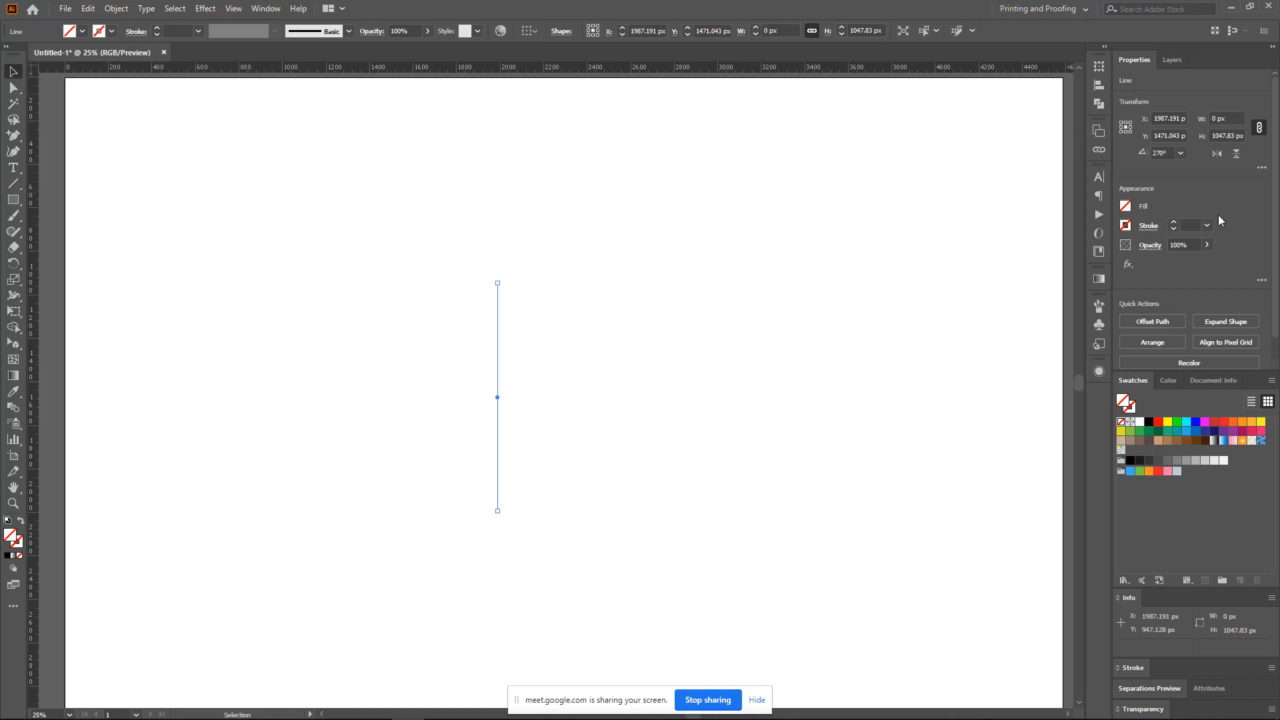
{"action": "left_click", "coordinate": [1177, 228]}
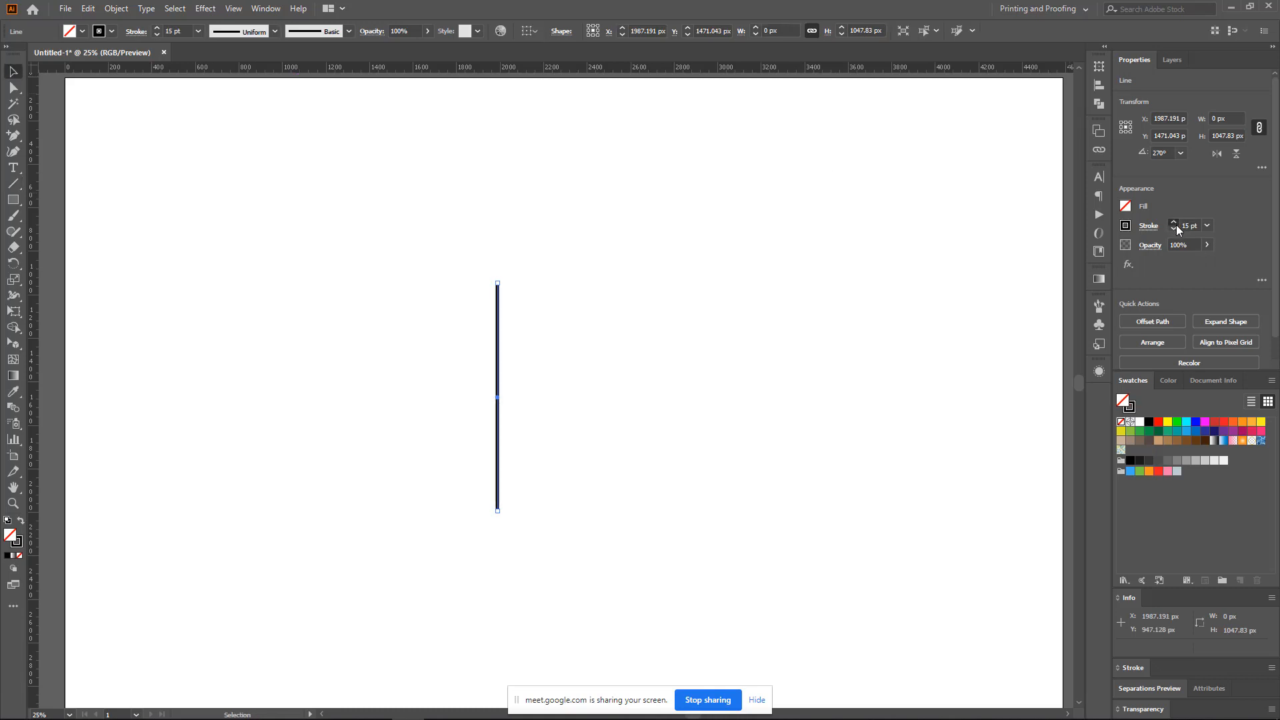
- Move the vertical line to about X 1696 px and Y 1376 px on the artboard, and deselect it
{"action": "left_click", "coordinate": [502, 364]}
{"action": "left_click_drag", "start_coordinate": [500, 349], "coordinate": [434, 329]}
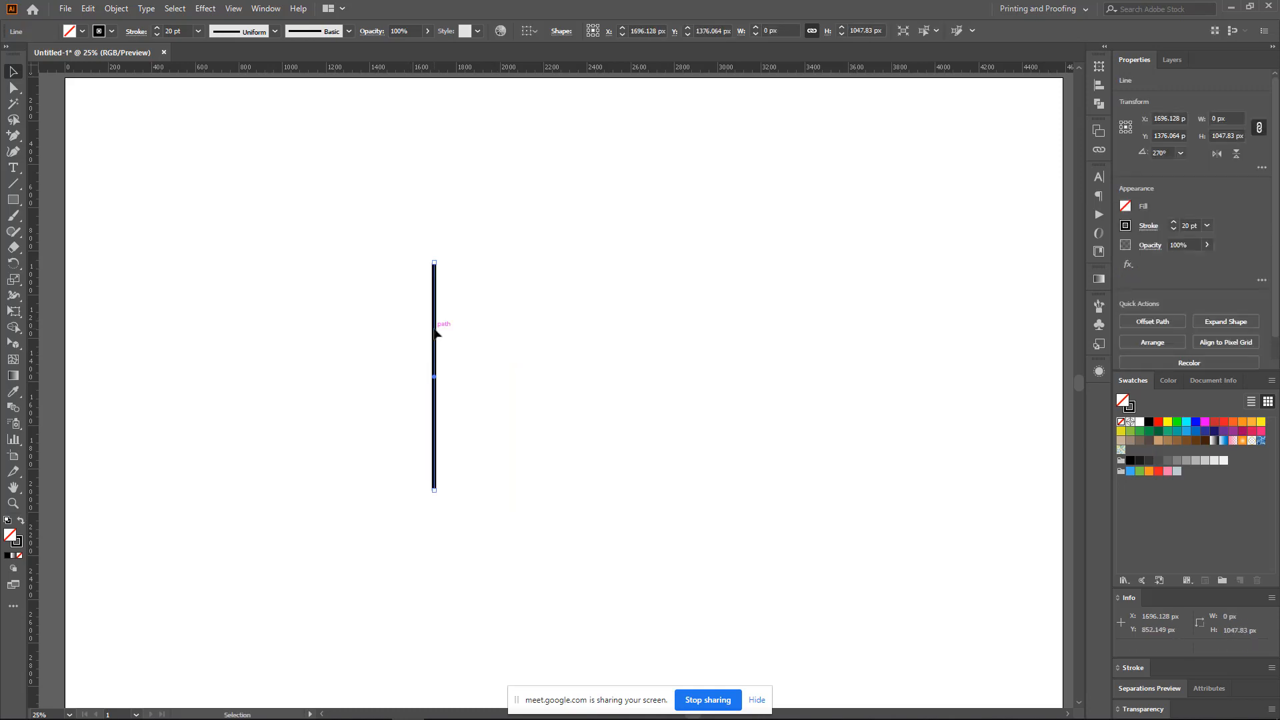
{"action": "left_click", "coordinate": [492, 317]}
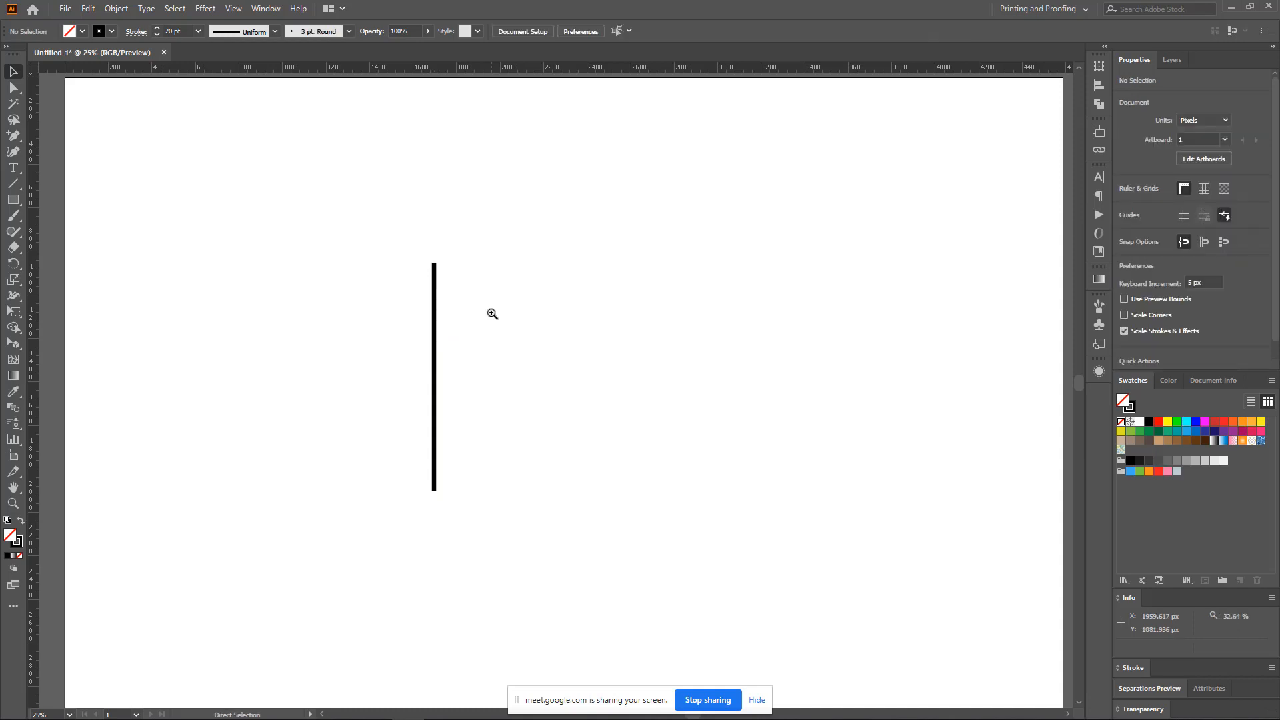
{"action": "scroll", "coordinate": [466, 283], "scroll_direction": "up", "scroll_amount": 1}
{"action": "scroll", "coordinate": [462, 283], "scroll_direction": "down", "scroll_amount": 2}
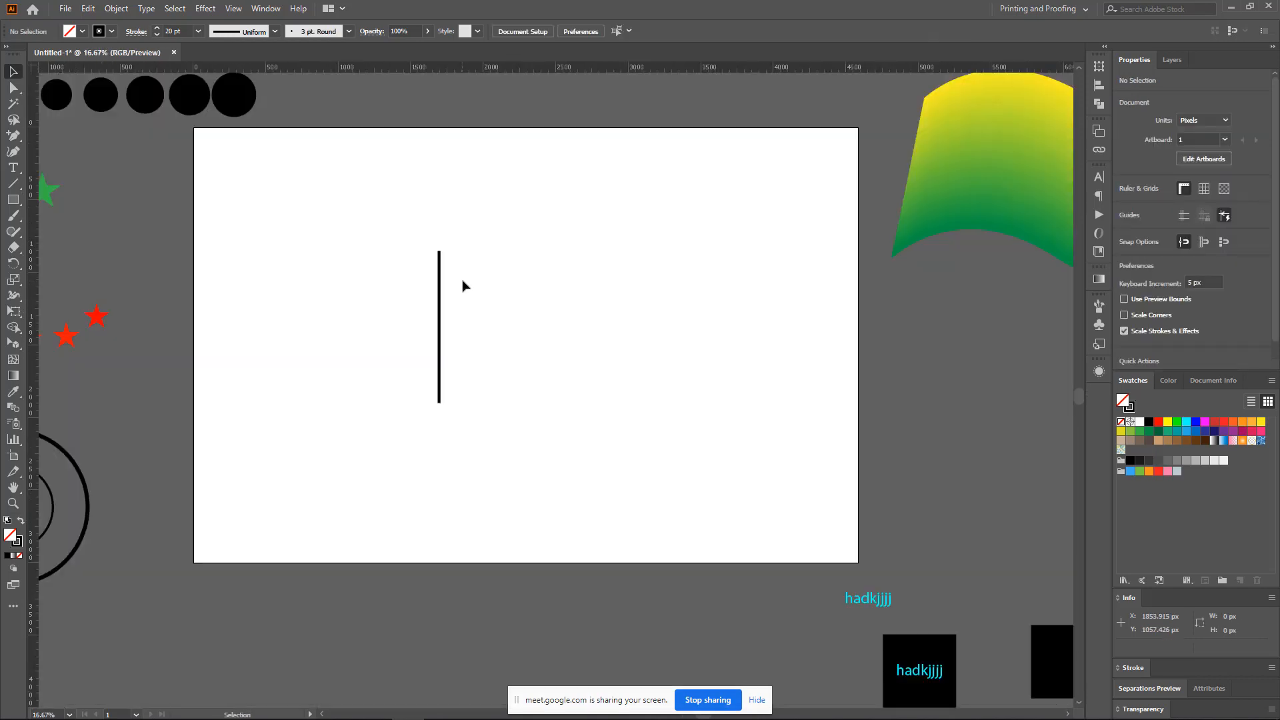
{"action": "scroll", "coordinate": [579, 389], "scroll_direction": "up", "scroll_amount": 1}
{"action": "scroll", "coordinate": [564, 341], "scroll_direction": "down", "scroll_amount": 1}
- Duplicate the vertical line about 968 px to its right and slightly lower, and deselect the copy
{"action": "left_click_drag", "start_coordinate": [445, 263], "coordinate": [607, 498]}
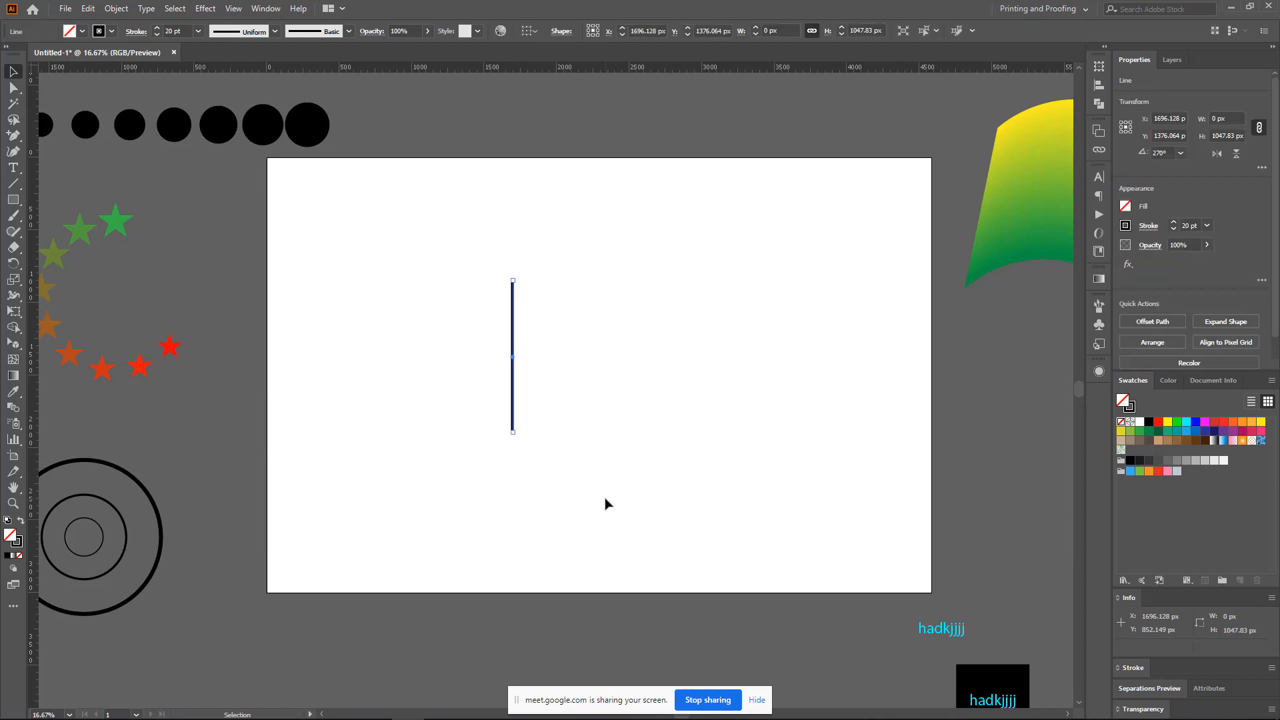
{"action": "left_click", "coordinate": [579, 444]}
{"action": "left_click_drag", "start_coordinate": [449, 245], "coordinate": [767, 542]}
{"action": "left_click", "coordinate": [682, 392]}
{"action": "left_click", "coordinate": [526, 363], "text": "ctrl"}
{"action": "left_click_drag", "start_coordinate": [583, 433], "coordinate": [661, 319]}
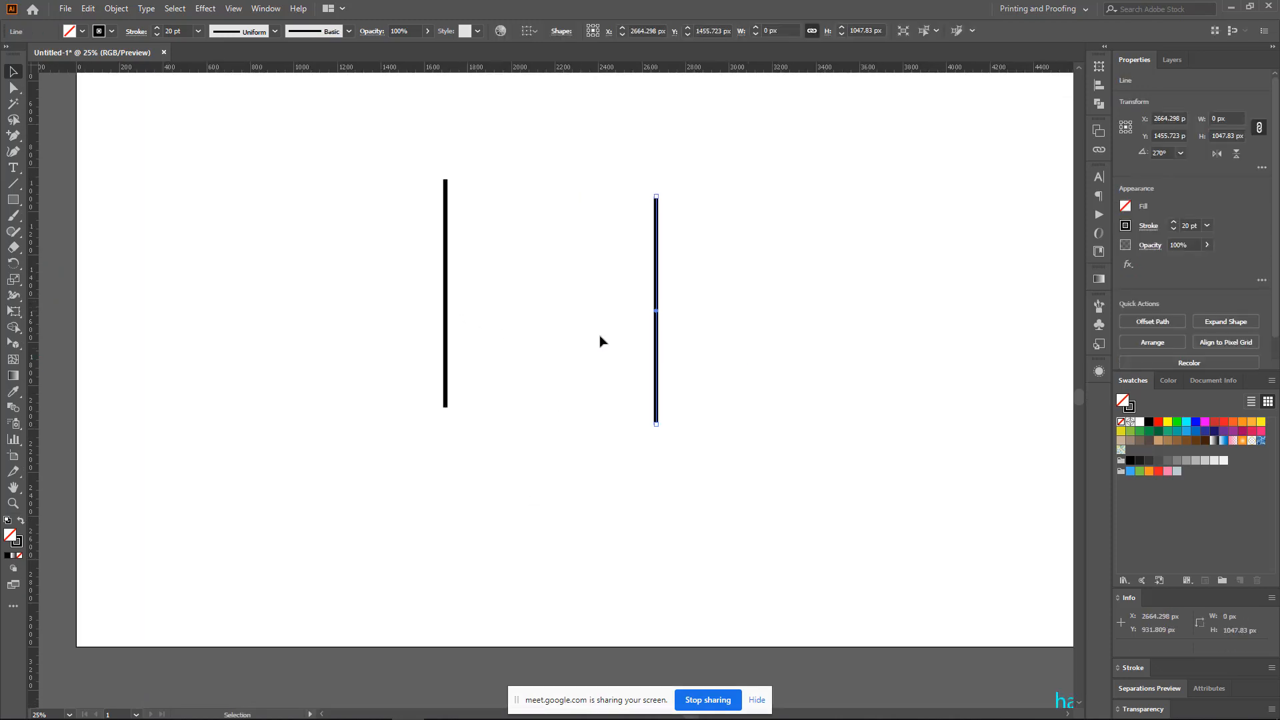
{"action": "left_click", "coordinate": [784, 356]}
- Move the loose cyan text from below the artboard to the right of the second vertical line
{"action": "scroll", "coordinate": [783, 355], "scroll_direction": "down", "scroll_amount": 1}
{"action": "scroll", "coordinate": [792, 363], "scroll_direction": "right", "scroll_amount": 3}
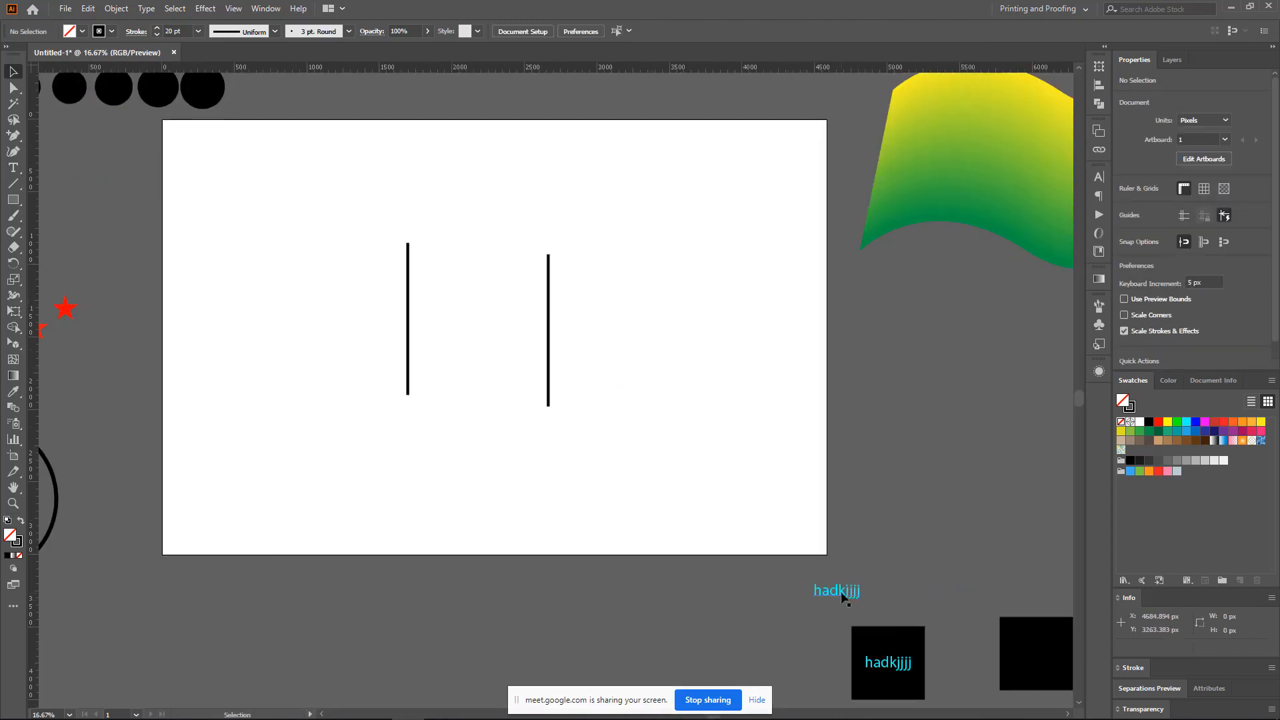
{"action": "left_click_drag", "start_coordinate": [806, 602], "coordinate": [606, 343]}
- Copy a black square from outside the artboard into the gap between the two vertical lines, and deselect it
{"action": "left_click", "coordinate": [1074, 637]}
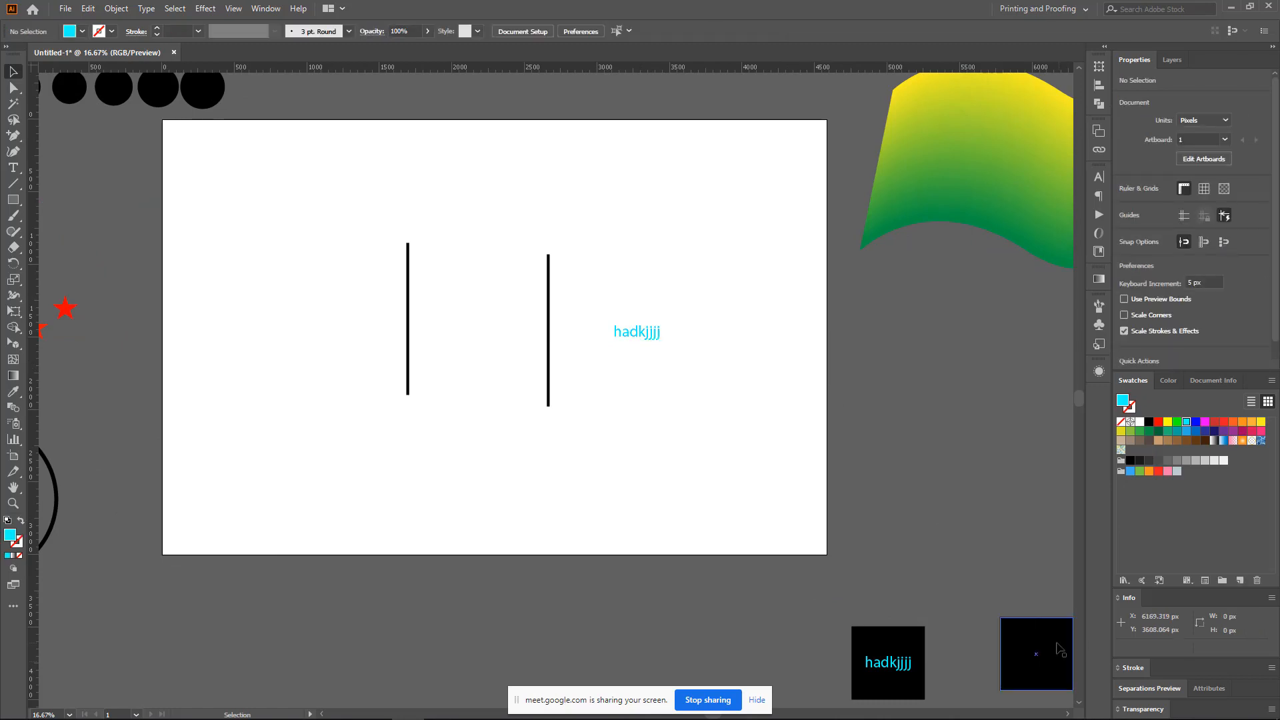
{"action": "left_click_drag", "start_coordinate": [1055, 646], "coordinate": [503, 319]}
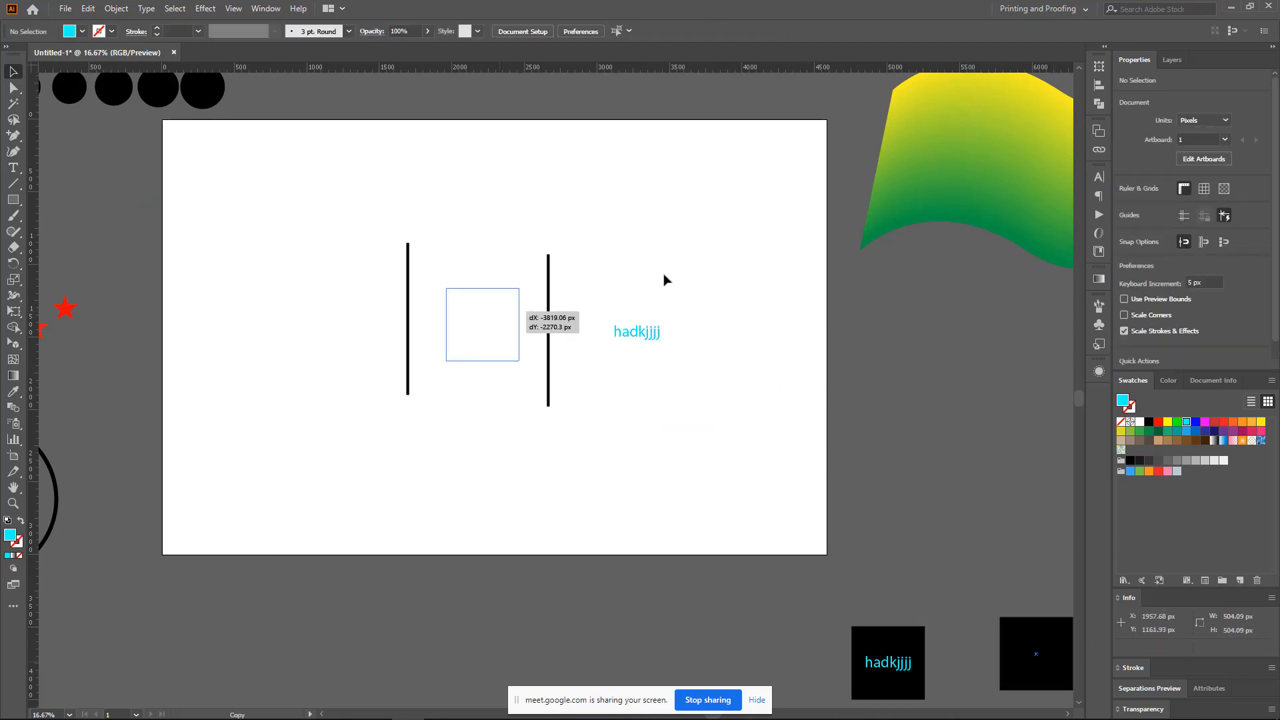
{"action": "left_click_drag", "start_coordinate": [130, 316], "coordinate": [207, 318]}
{"action": "left_click", "coordinate": [207, 319]}
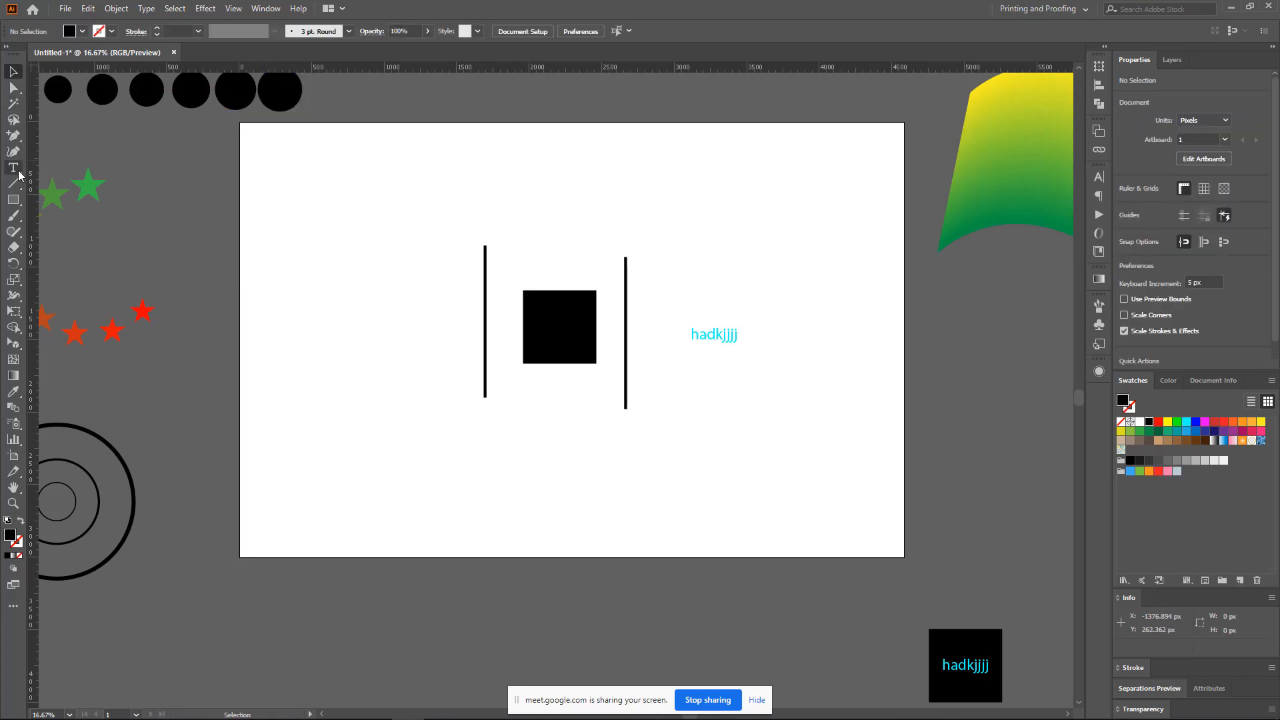
- Draw a black circle about 368 px in diameter to the left of the first vertical line, and deselect it
{"action": "left_click", "coordinate": [13, 199]}
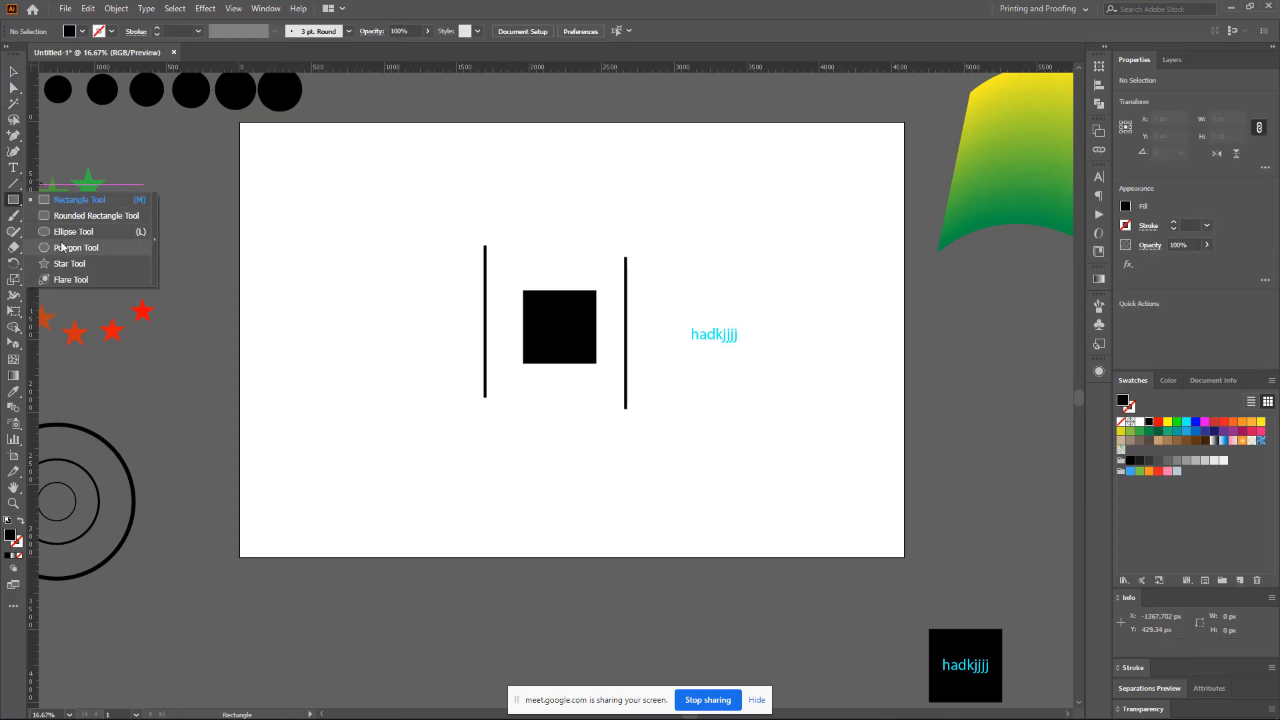
{"action": "key", "text": "l"}
{"action": "mouse_move", "coordinate": [410, 281]}
{"action": "left_mouse_down"}
{"action": "mouse_move", "coordinate": [429, 314]}
{"action": "mouse_move", "coordinate": [438, 307]}
{"action": "left_mouse_up"}
{"action": "key", "text": "v"}
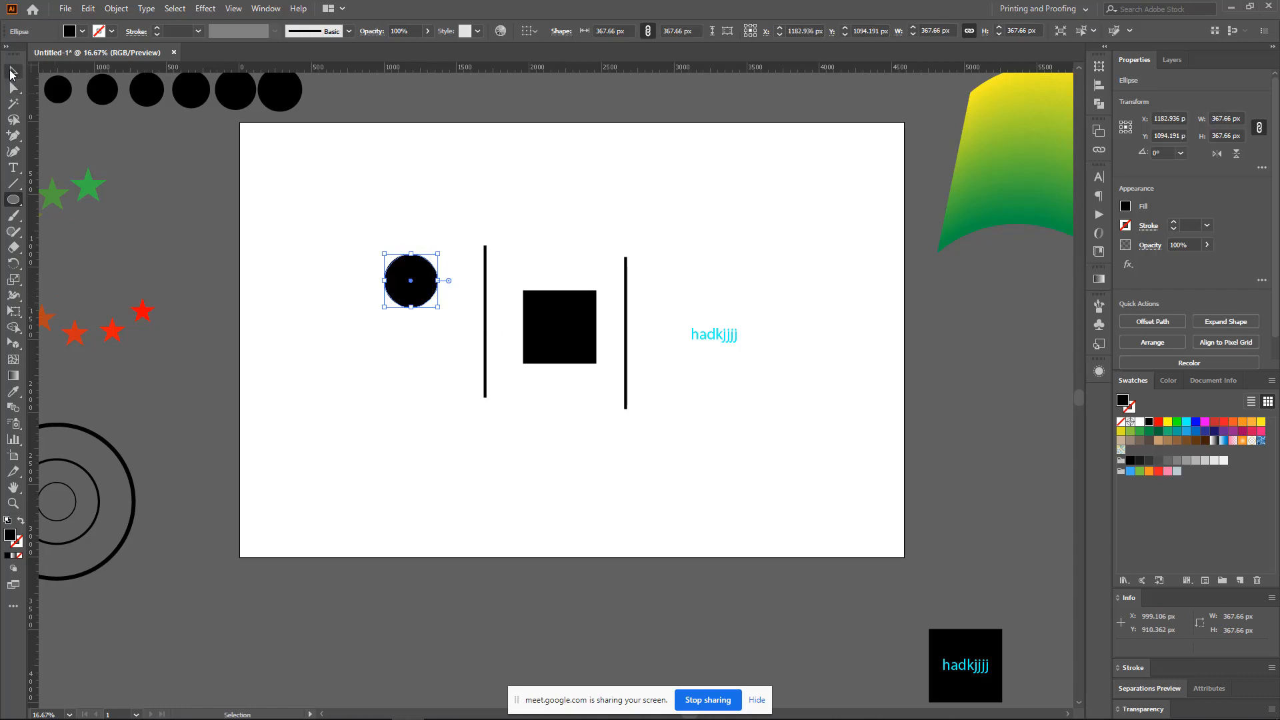
{"action": "left_click", "coordinate": [560, 400]}
{"action": "scroll", "coordinate": [564, 427], "scroll_direction": "up", "scroll_amount": 1}
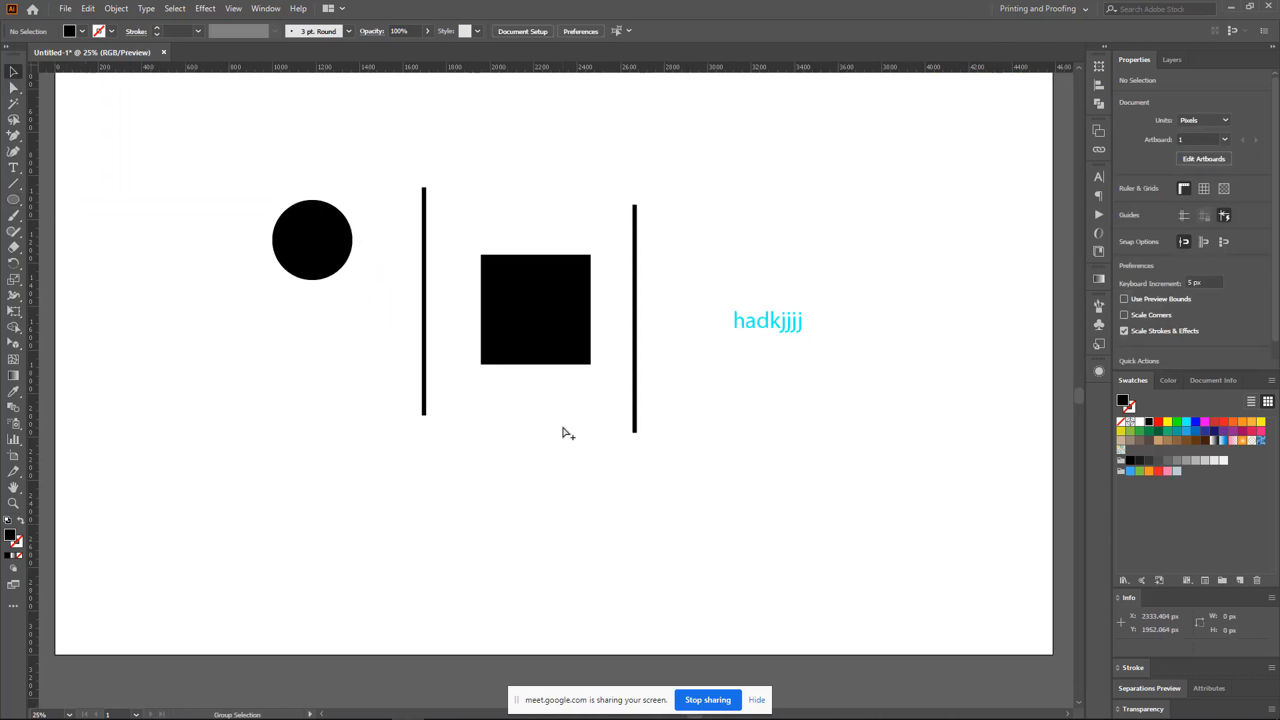
- Select the circle, the first line, the square, the second line and the cyan text one after another, and deselect
{"action": "scroll", "coordinate": [562, 432], "scroll_direction": "down", "scroll_amount": 1}
{"action": "left_click_drag", "start_coordinate": [364, 224], "coordinate": [435, 356]}
{"action": "left_click_drag", "start_coordinate": [444, 237], "coordinate": [487, 282]}
{"action": "left_click_drag", "start_coordinate": [505, 265], "coordinate": [586, 390]}
{"action": "left_click_drag", "start_coordinate": [596, 255], "coordinate": [656, 433]}
{"action": "left_click_drag", "start_coordinate": [708, 300], "coordinate": [793, 488]}
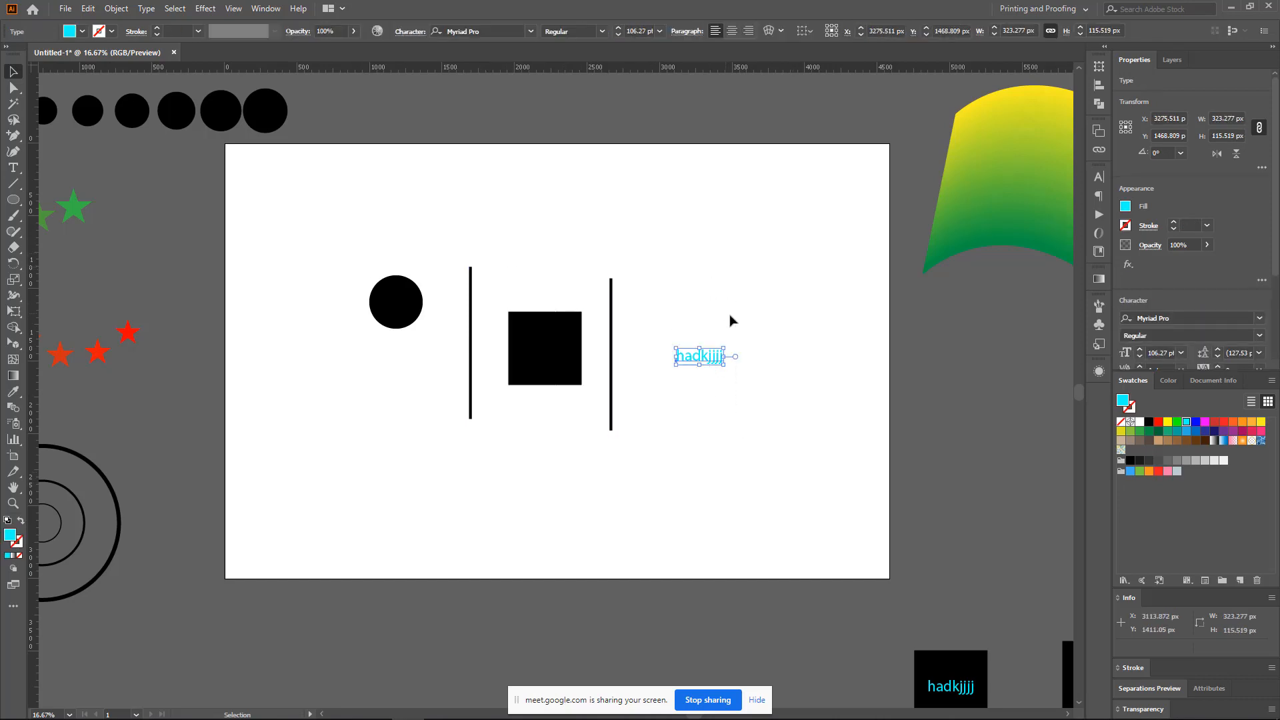
{"action": "left_click", "coordinate": [787, 441]}
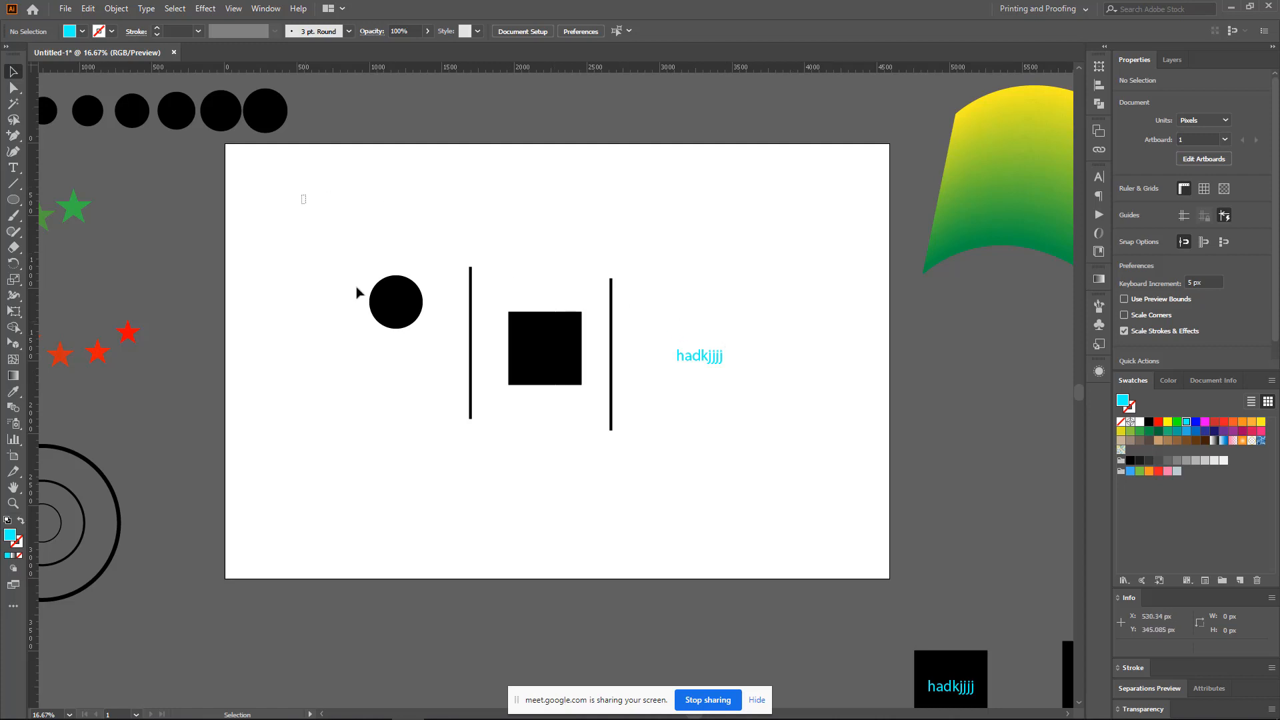
- Try to center all five objects horizontally and vertically with alignment set to the artboard, undo the alignment, and deselect
{"action": "left_click_drag", "start_coordinate": [302, 196], "coordinate": [838, 496]}
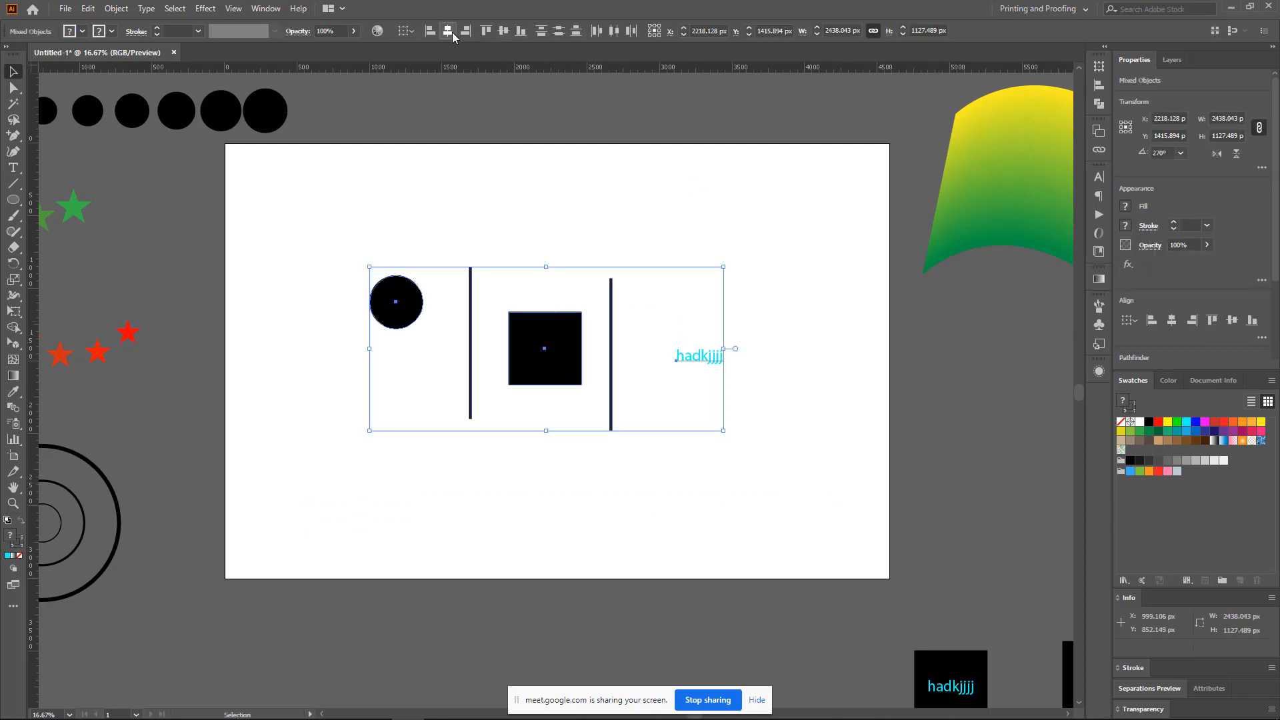
{"action": "left_click", "coordinate": [413, 31]}
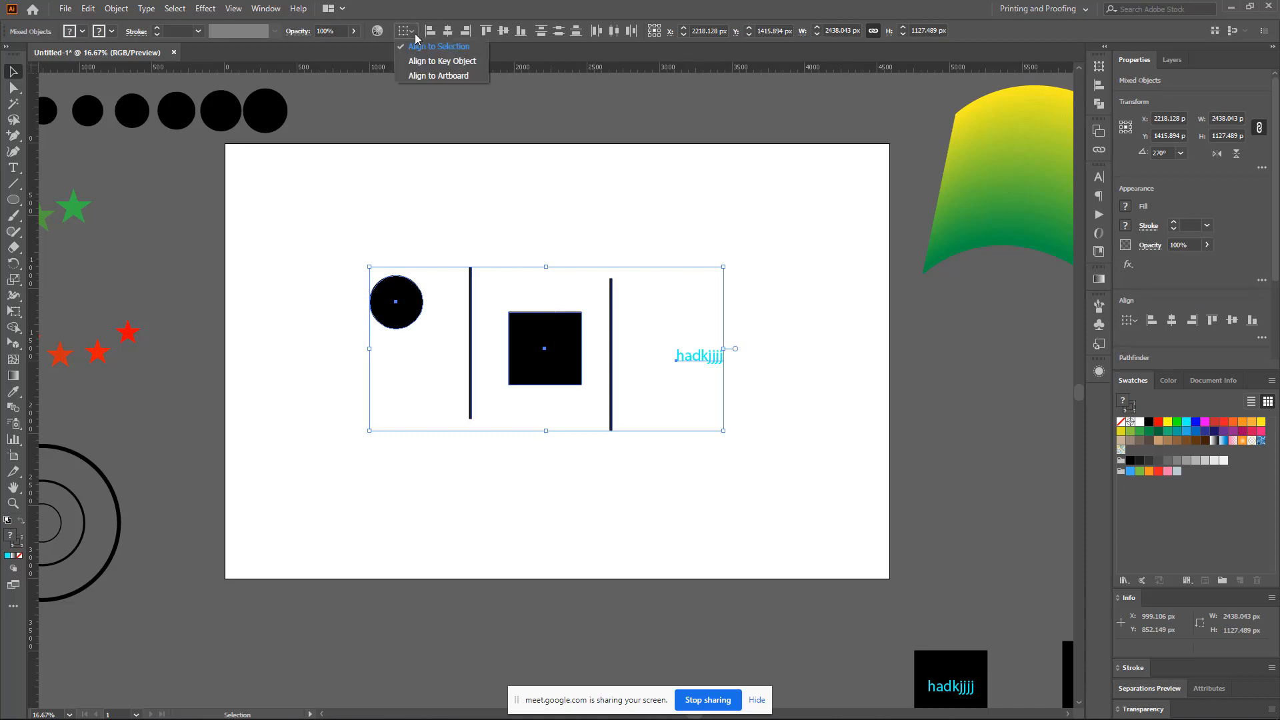
{"action": "left_click", "coordinate": [440, 76]}
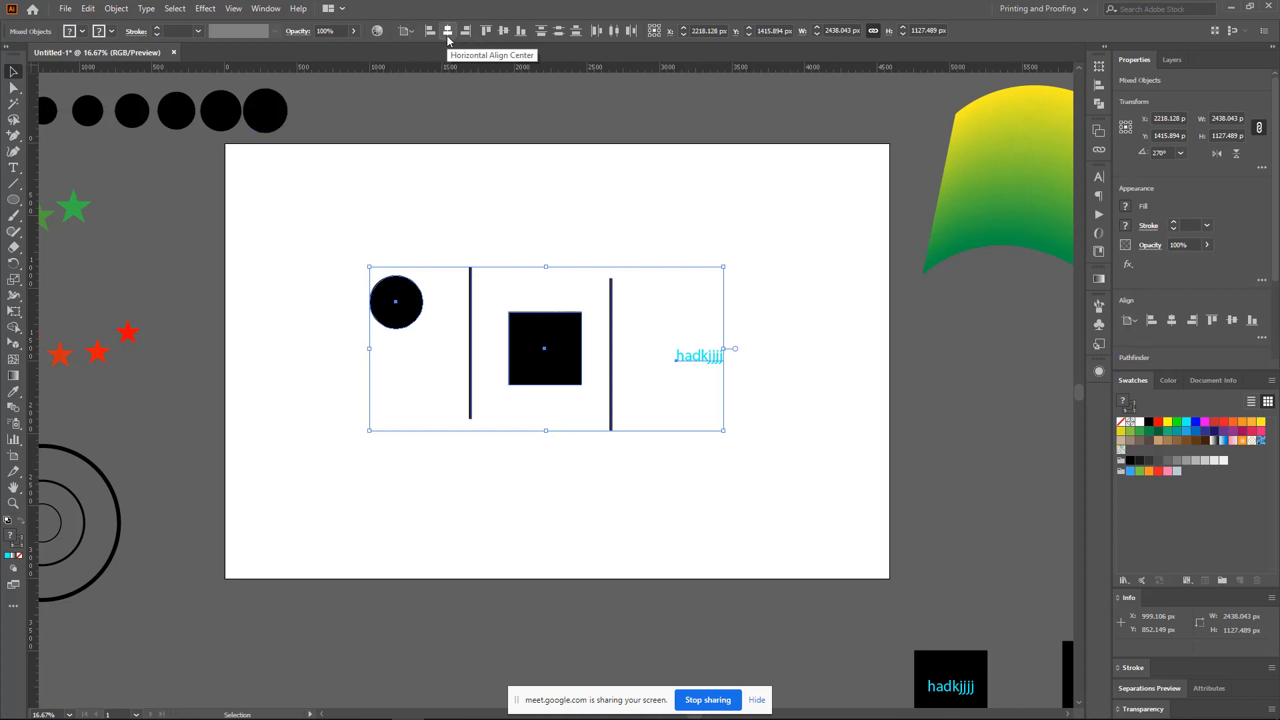
{"action": "left_click", "coordinate": [447, 34]}
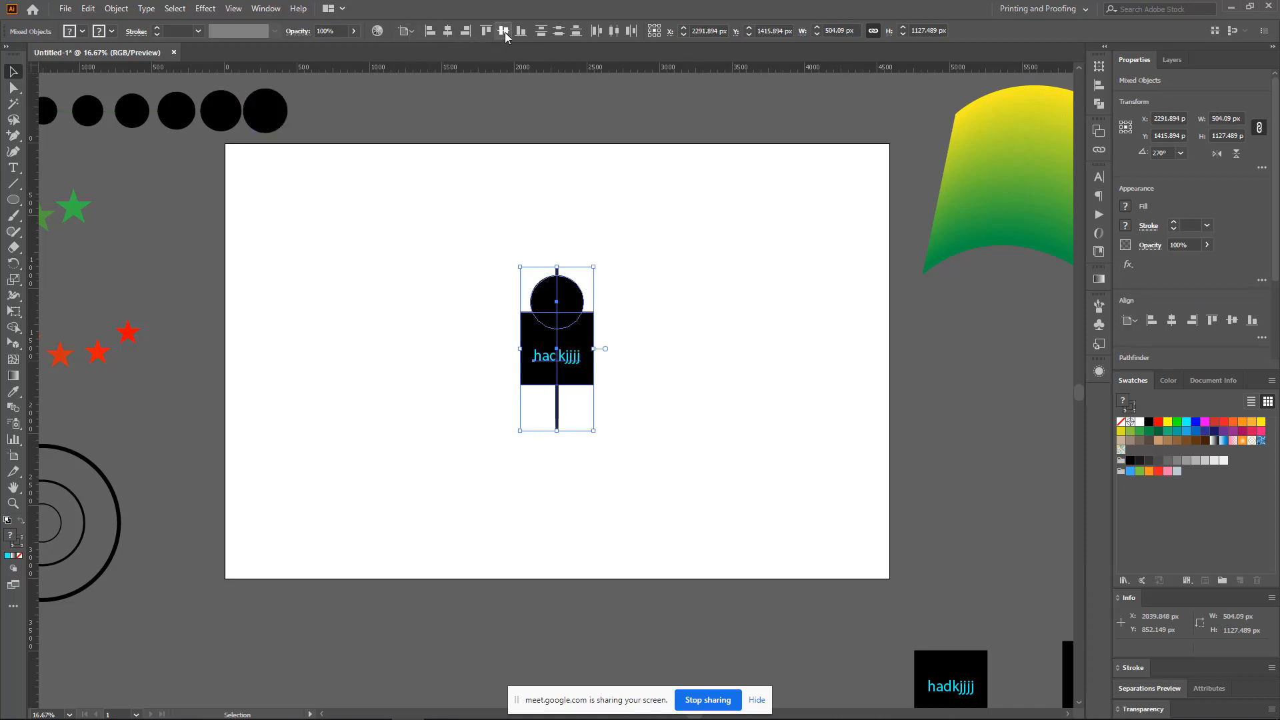
{"action": "left_click", "coordinate": [734, 353]}
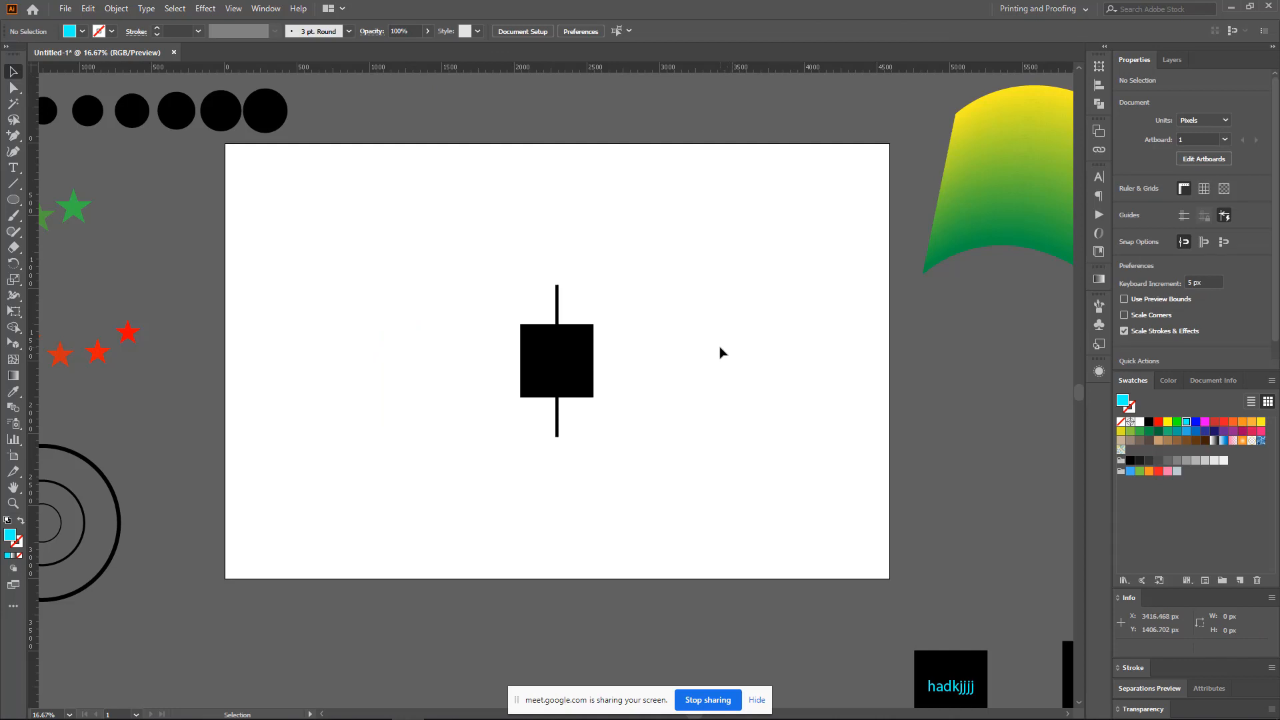
{"action": "key", "text": "ctrl+z"}
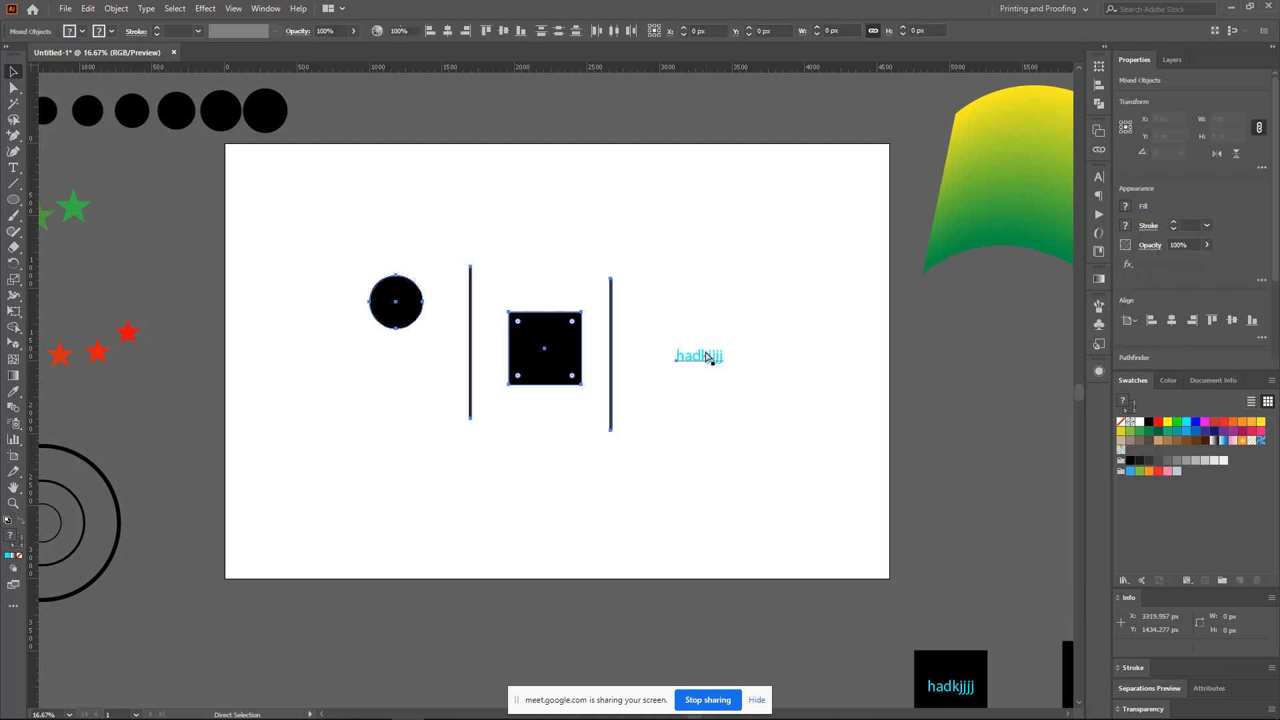
{"action": "left_click", "coordinate": [700, 386]}
- Draw a larger black circle about 545 px in diameter to the left of the first vertical line, and deselect it
{"action": "left_click", "coordinate": [14, 199]}
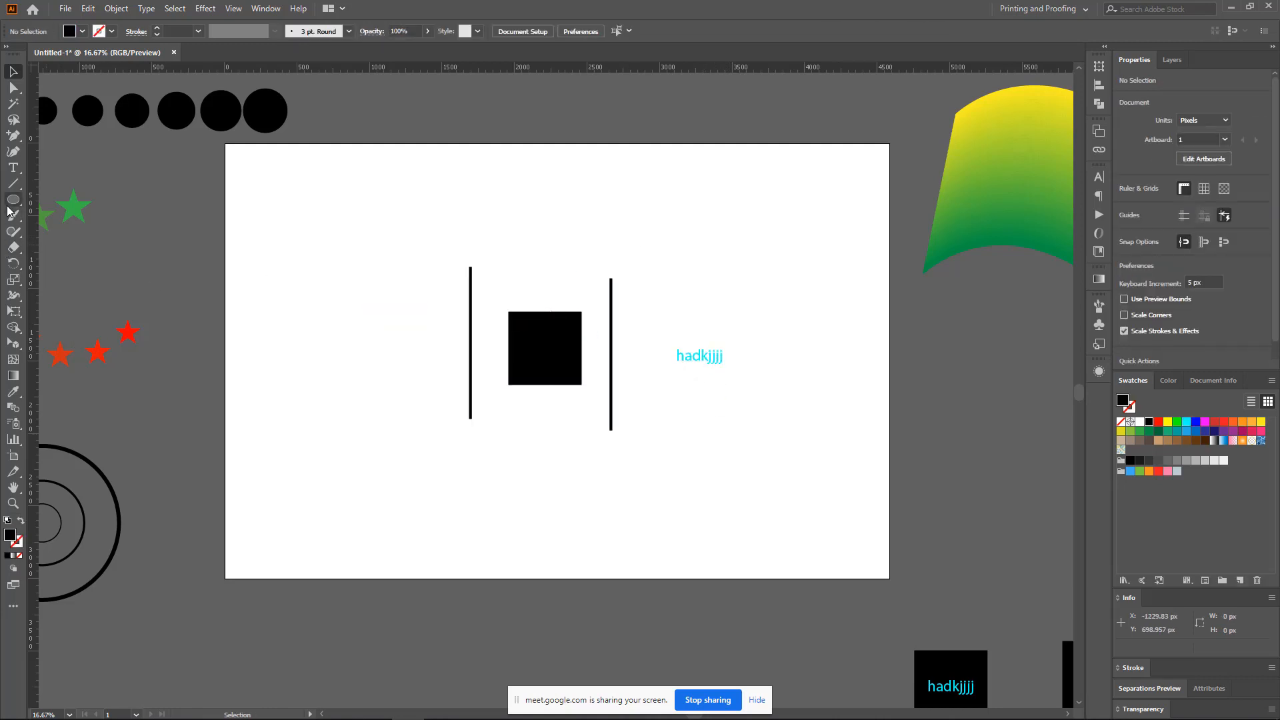
{"action": "left_click_drag", "start_coordinate": [385, 292], "coordinate": [400, 329]}
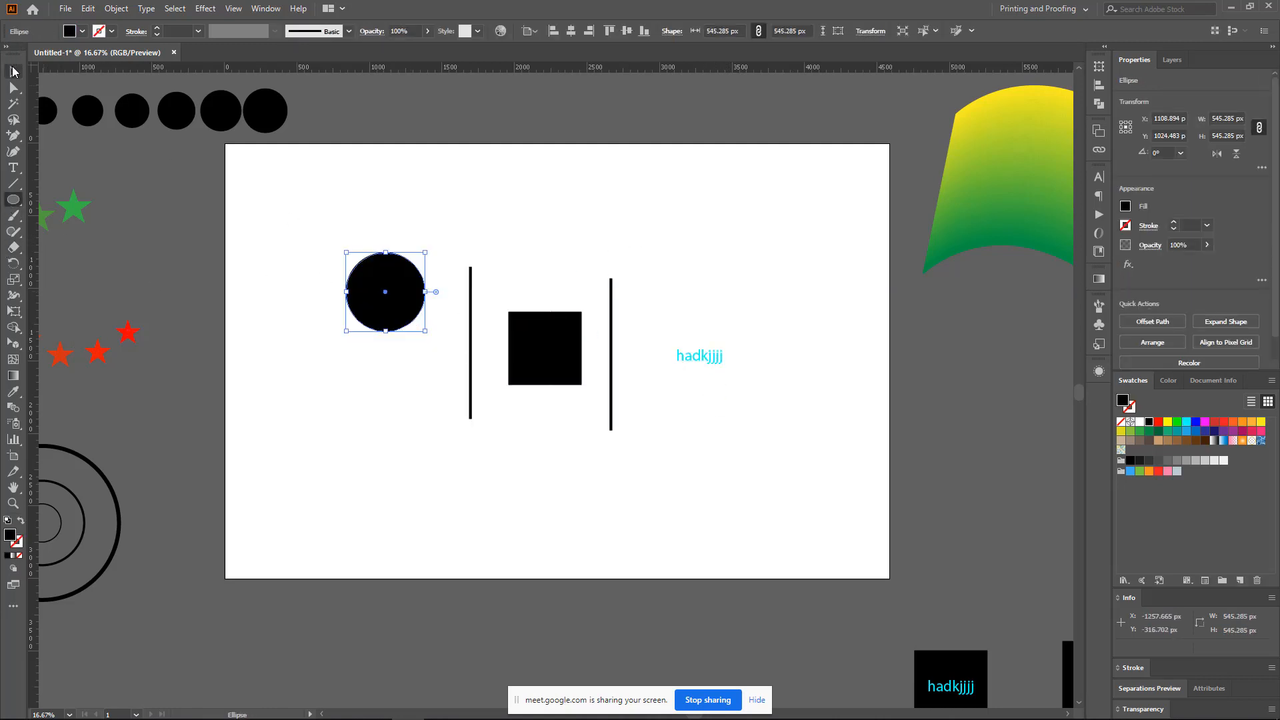
{"action": "left_click", "coordinate": [13, 71]}
{"action": "left_click", "coordinate": [494, 344]}
{"action": "scroll", "coordinate": [517, 366], "scroll_direction": "up", "scroll_amount": 1}
{"action": "scroll", "coordinate": [426, 332], "scroll_direction": "down", "scroll_amount": 1}
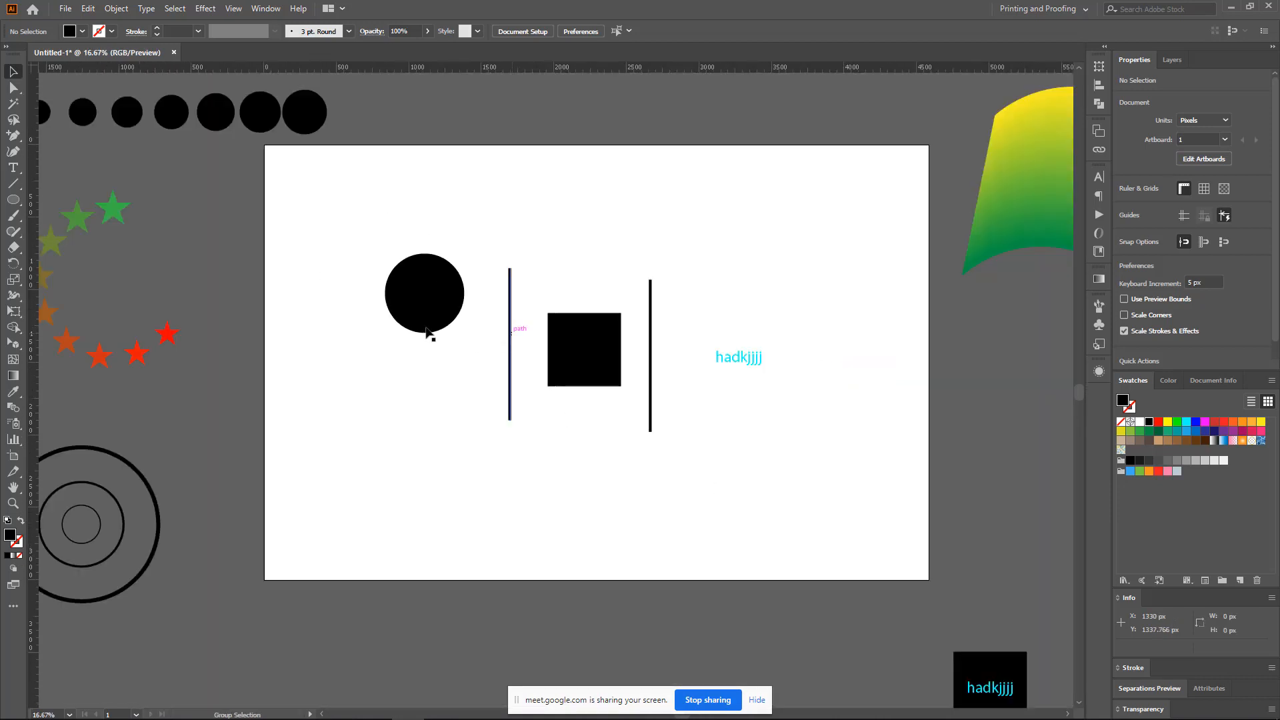
- Select the circle and center it horizontally and vertically with alignment set to the artboard
{"action": "left_click", "coordinate": [426, 331]}
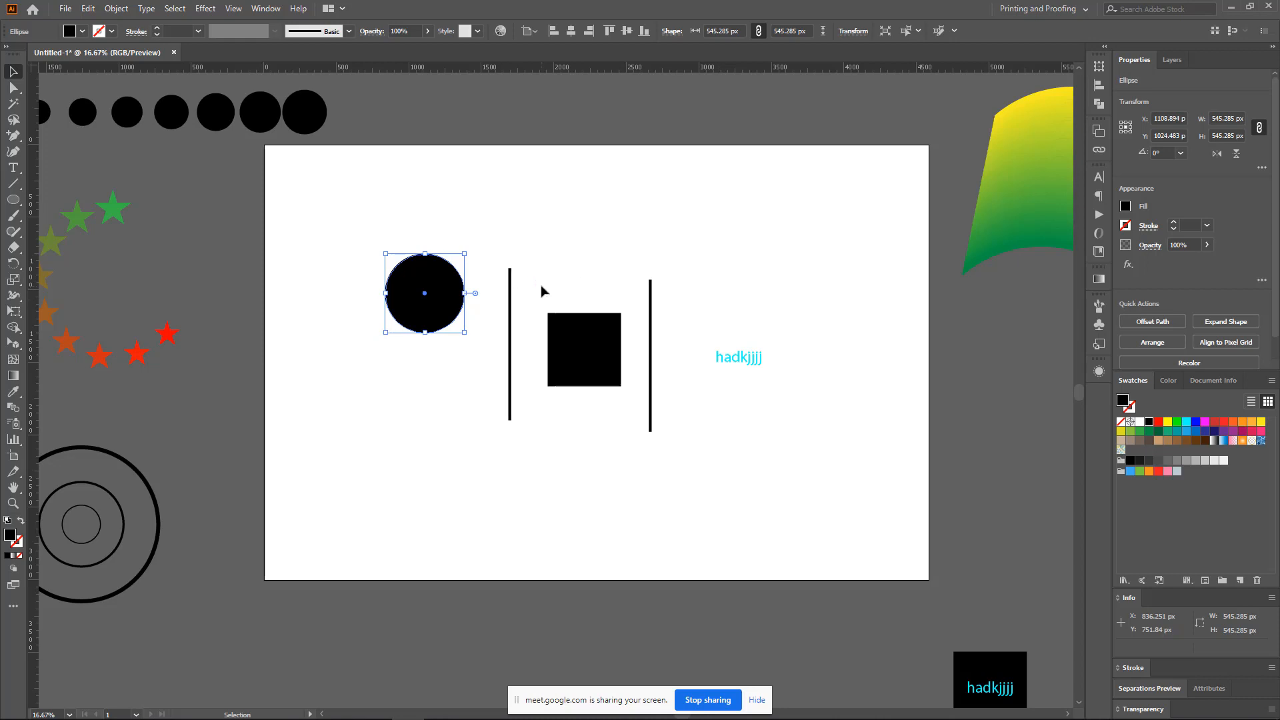
{"action": "left_click", "coordinate": [539, 237]}
{"action": "left_click_drag", "start_coordinate": [404, 231], "coordinate": [449, 334]}
{"action": "left_click", "coordinate": [531, 30]}
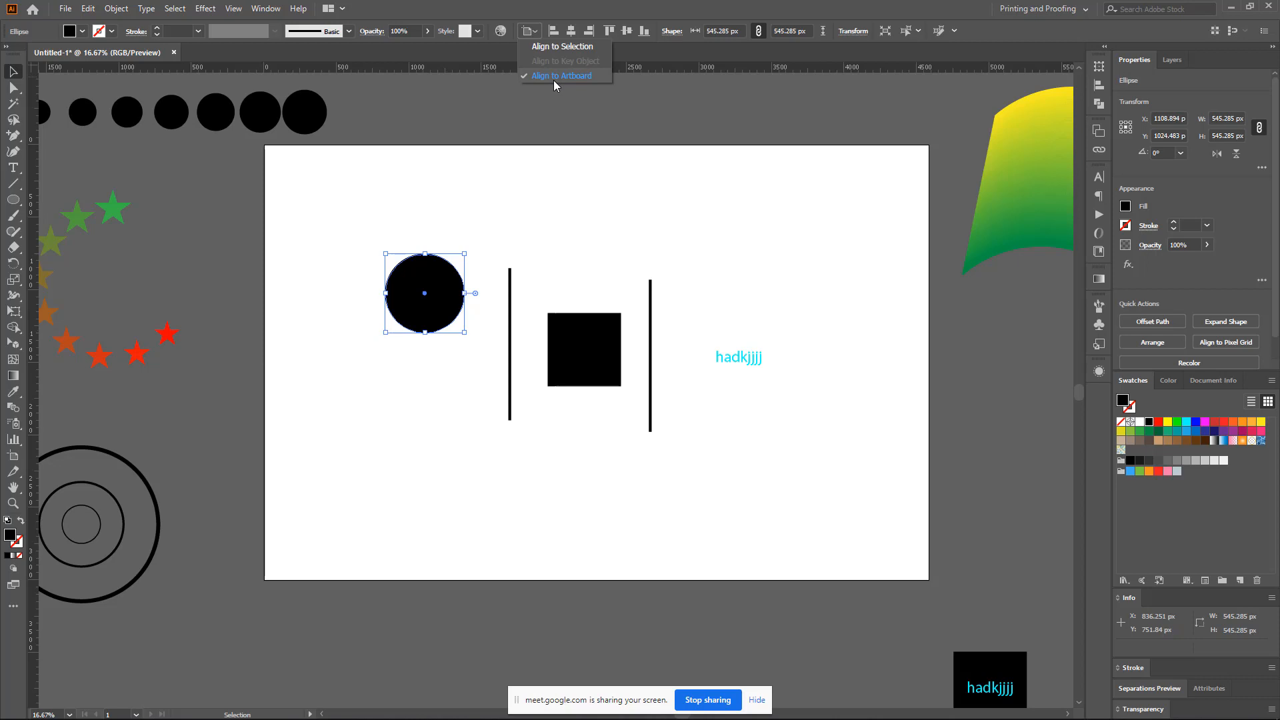
{"action": "left_click", "coordinate": [553, 80]}
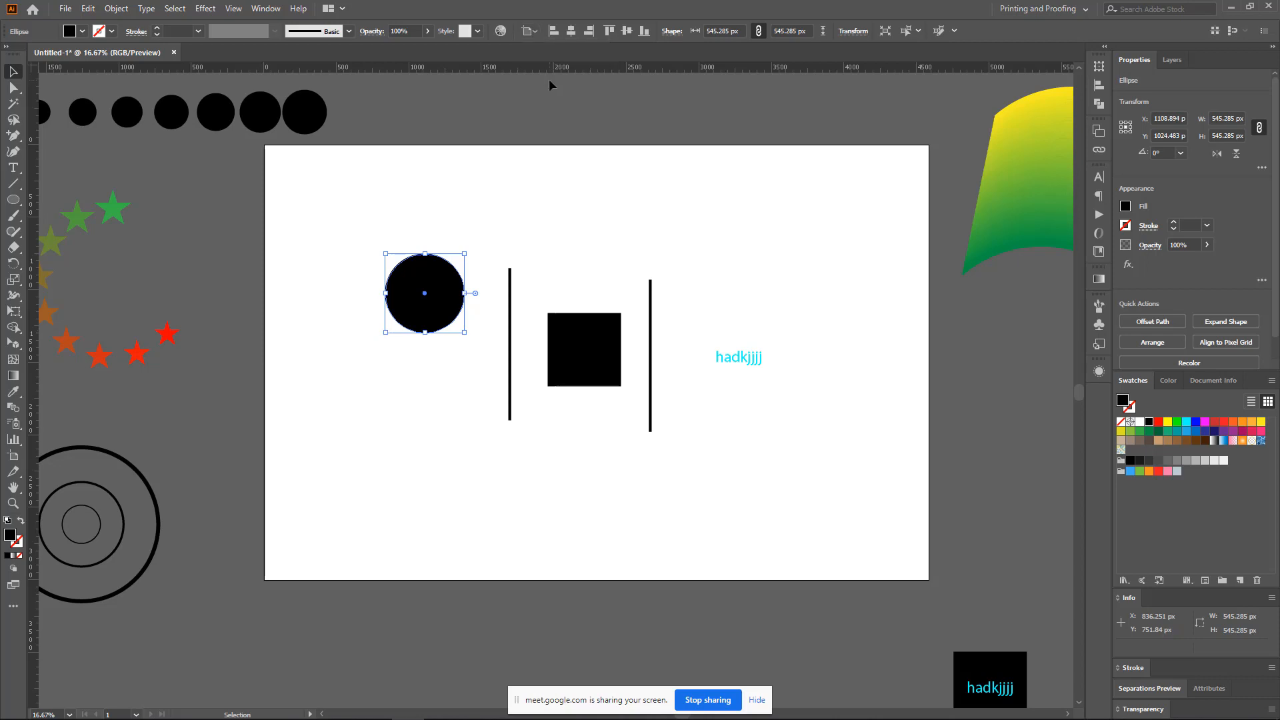
{"action": "left_click", "coordinate": [572, 32]}
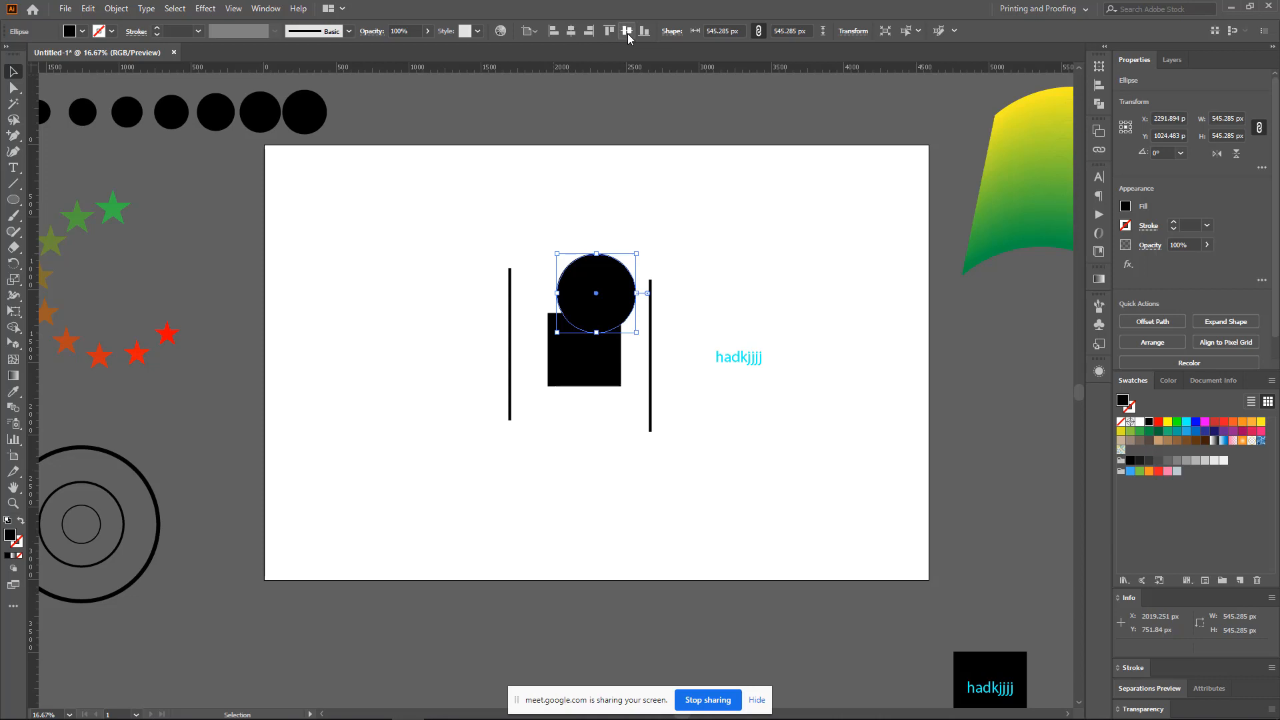
{"action": "left_click", "coordinate": [627, 31]}
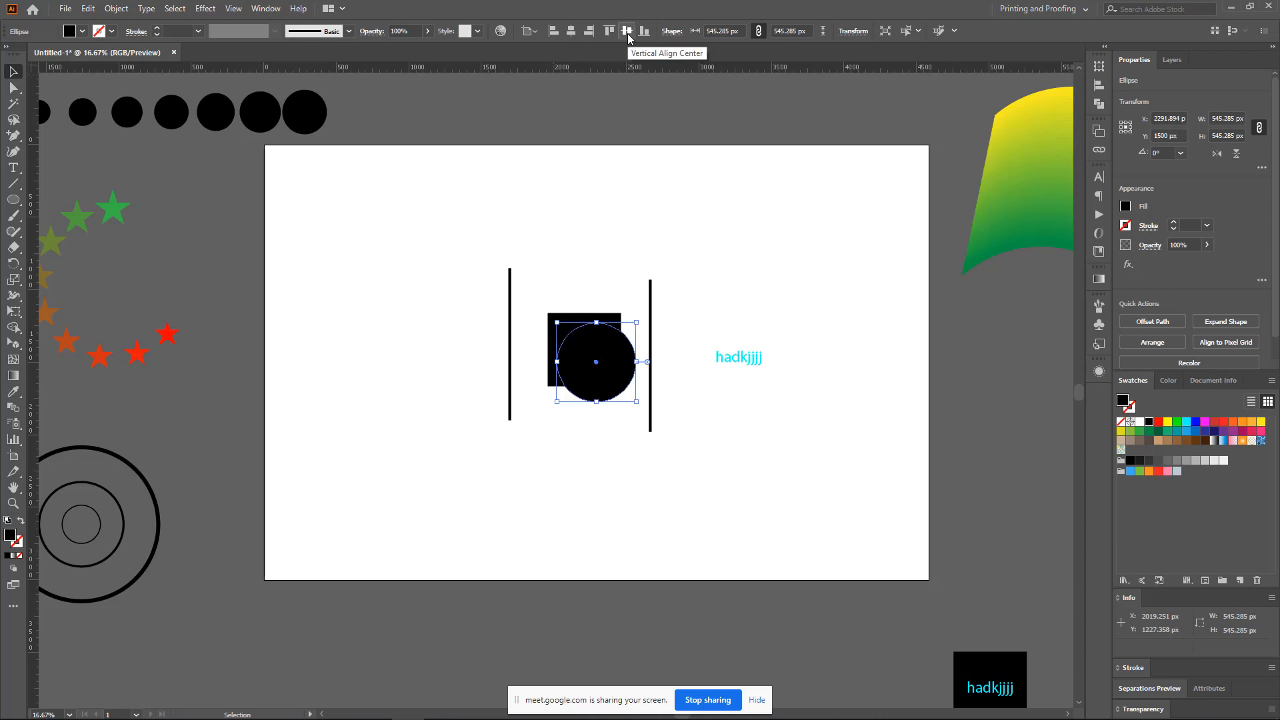
- Fill the centered circle with red and deselect it
{"action": "left_click", "coordinate": [1159, 424]}
{"action": "left_click", "coordinate": [886, 344]}
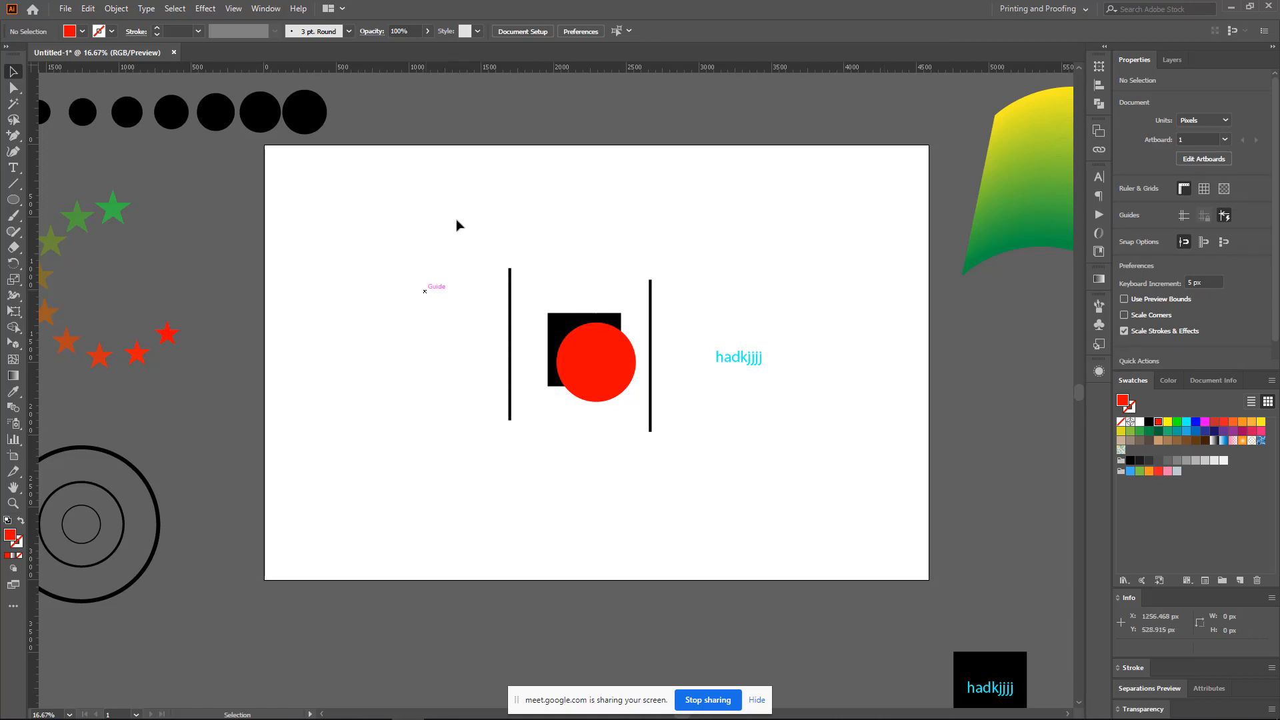
- Align the first vertical line to the artboard's left edge, give it a red stroke, and deselect it
{"action": "left_click_drag", "start_coordinate": [446, 220], "coordinate": [527, 360]}
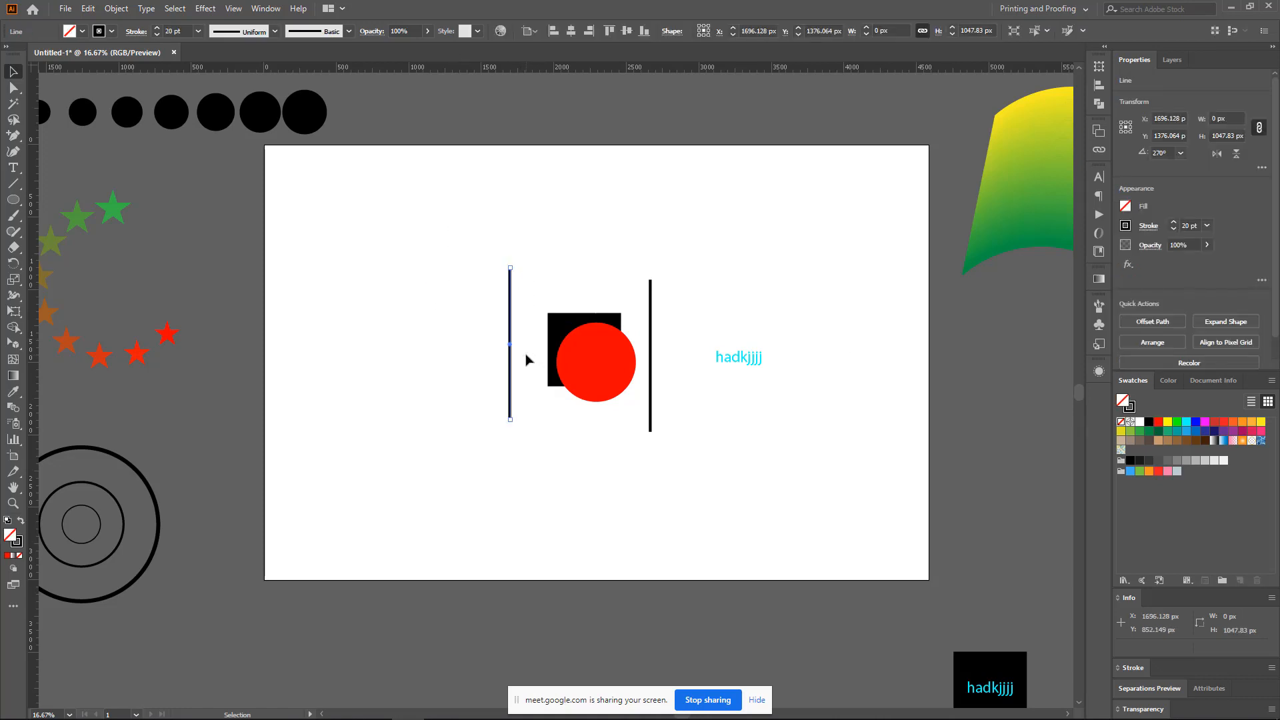
{"action": "left_click", "coordinate": [548, 31]}
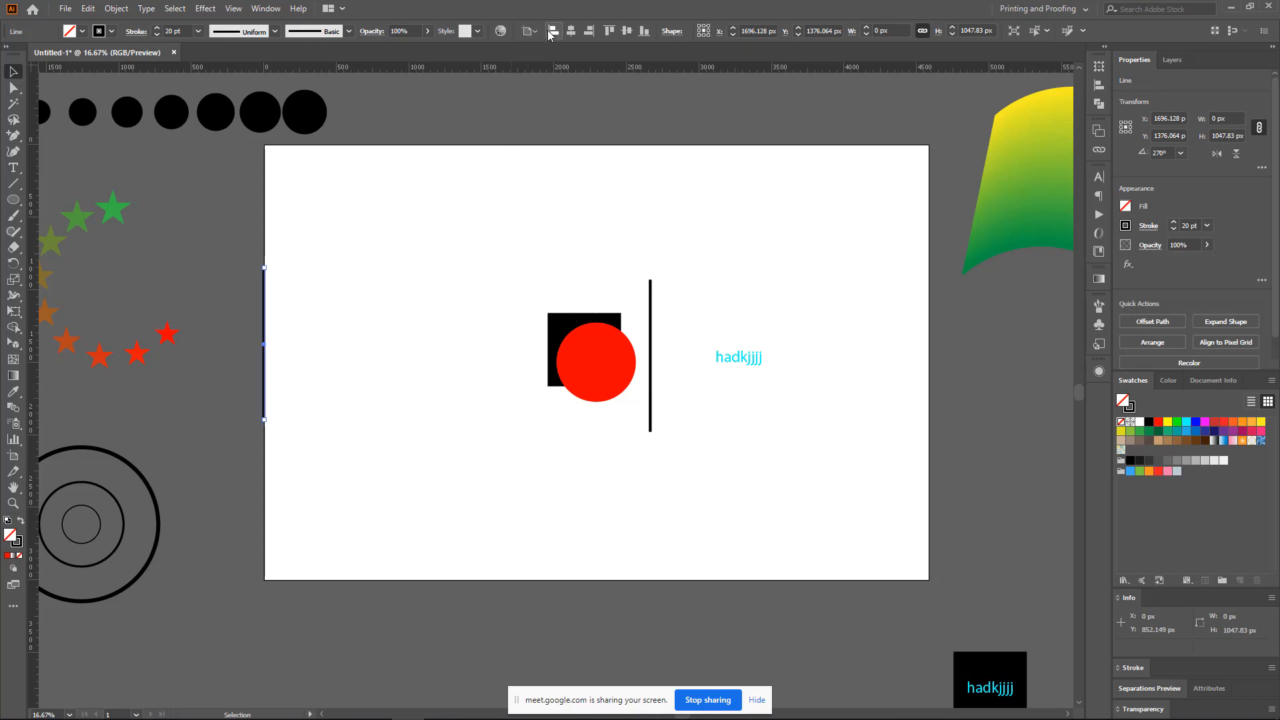
{"action": "left_click", "coordinate": [1148, 422]}
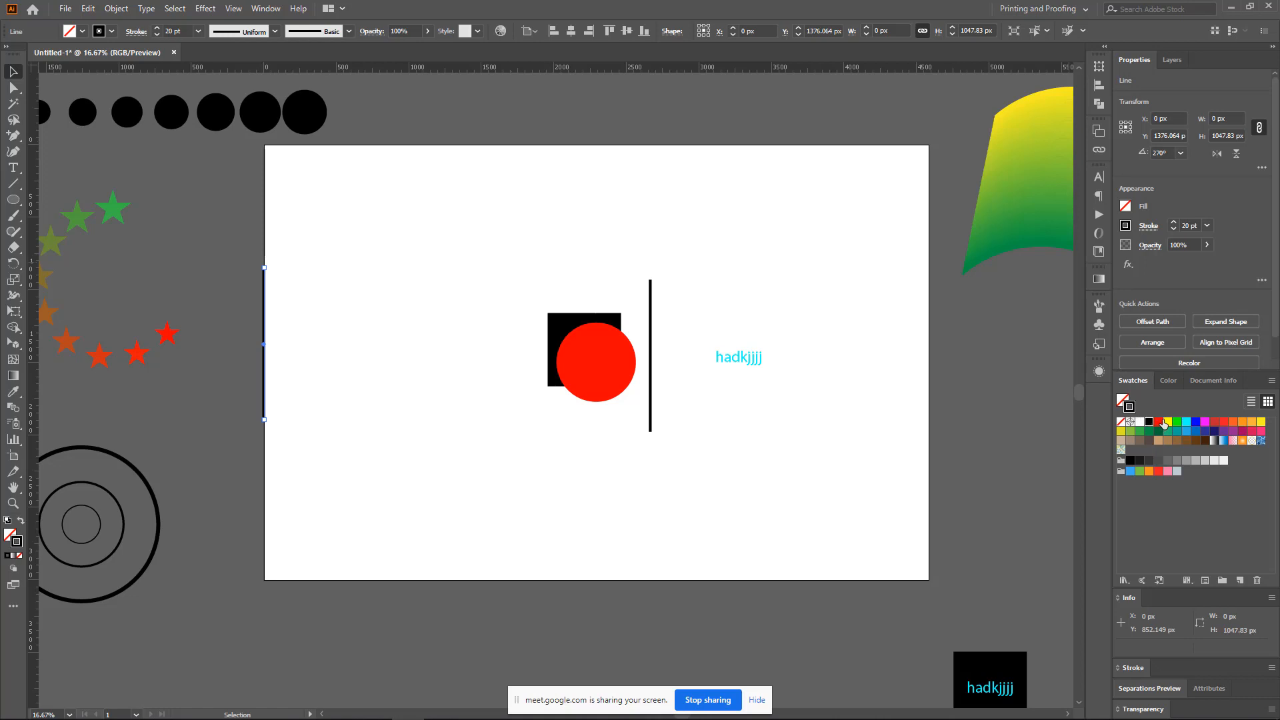
{"action": "left_click", "coordinate": [1164, 424]}
{"action": "left_click", "coordinate": [752, 286]}
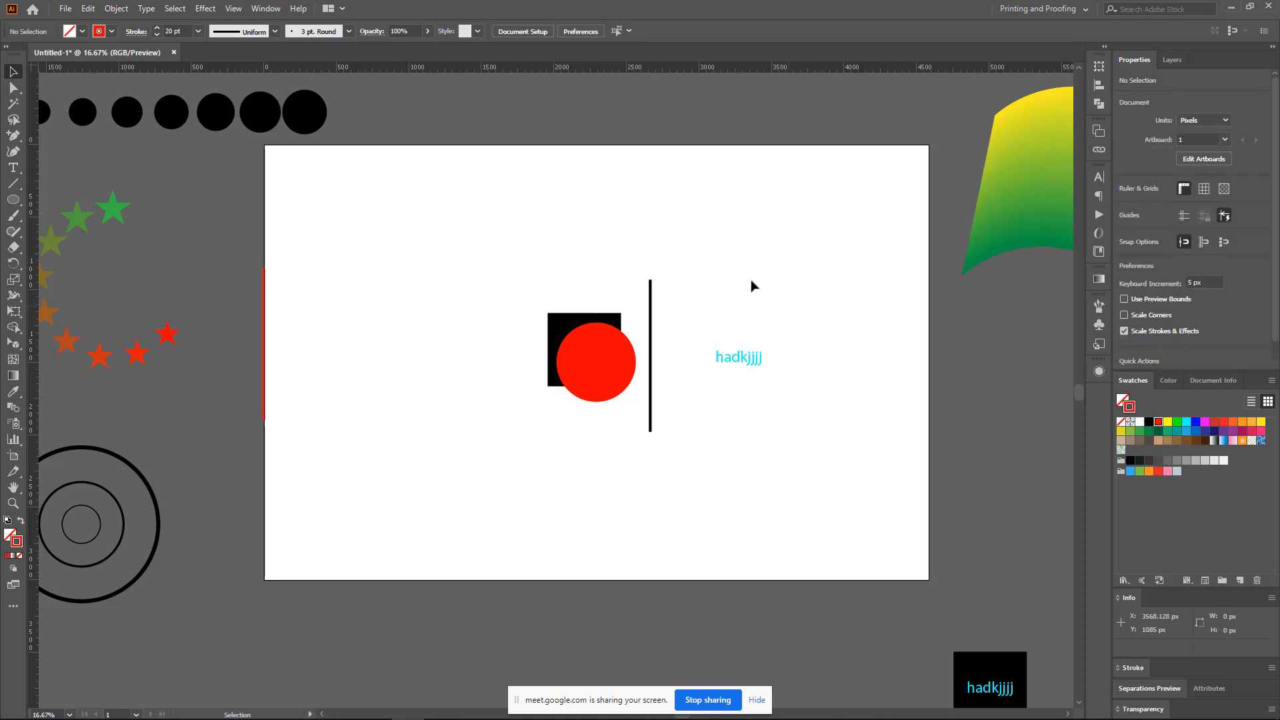
- Align the second vertical line to the artboard's right edge, give it an orange stroke, and deselect it
{"action": "left_click_drag", "start_coordinate": [627, 255], "coordinate": [674, 289]}
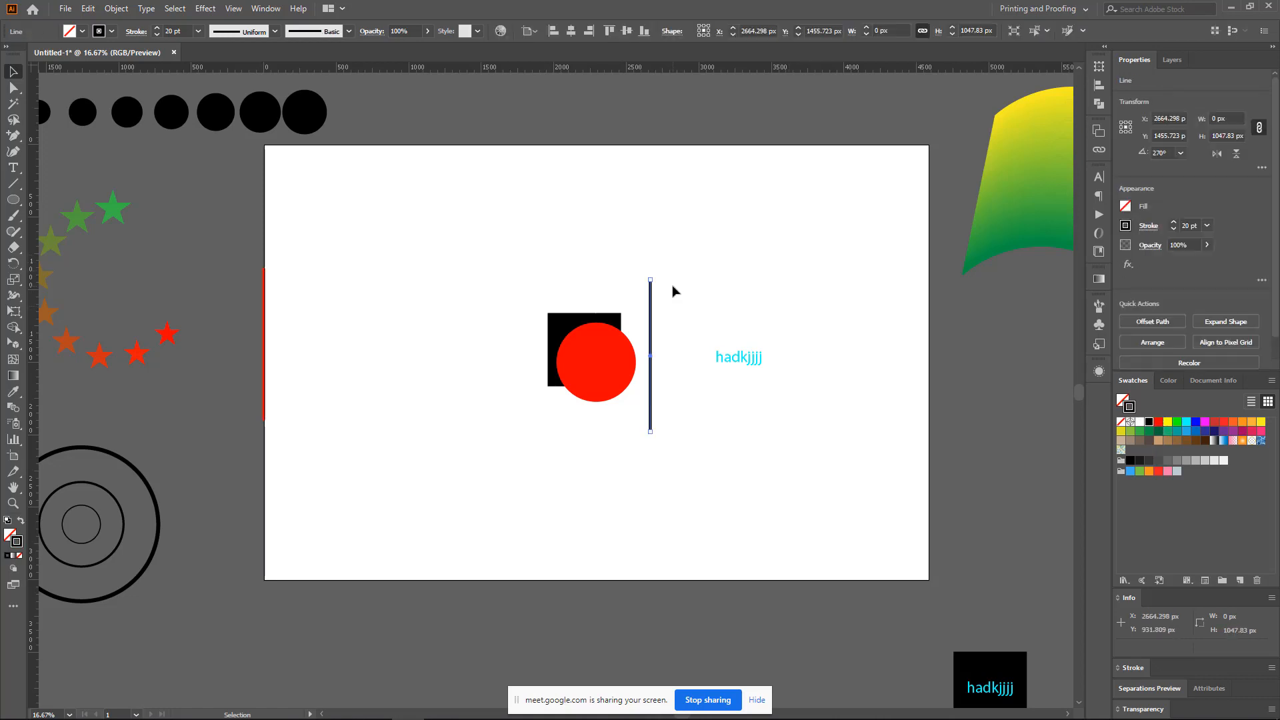
{"action": "left_click", "coordinate": [589, 29]}
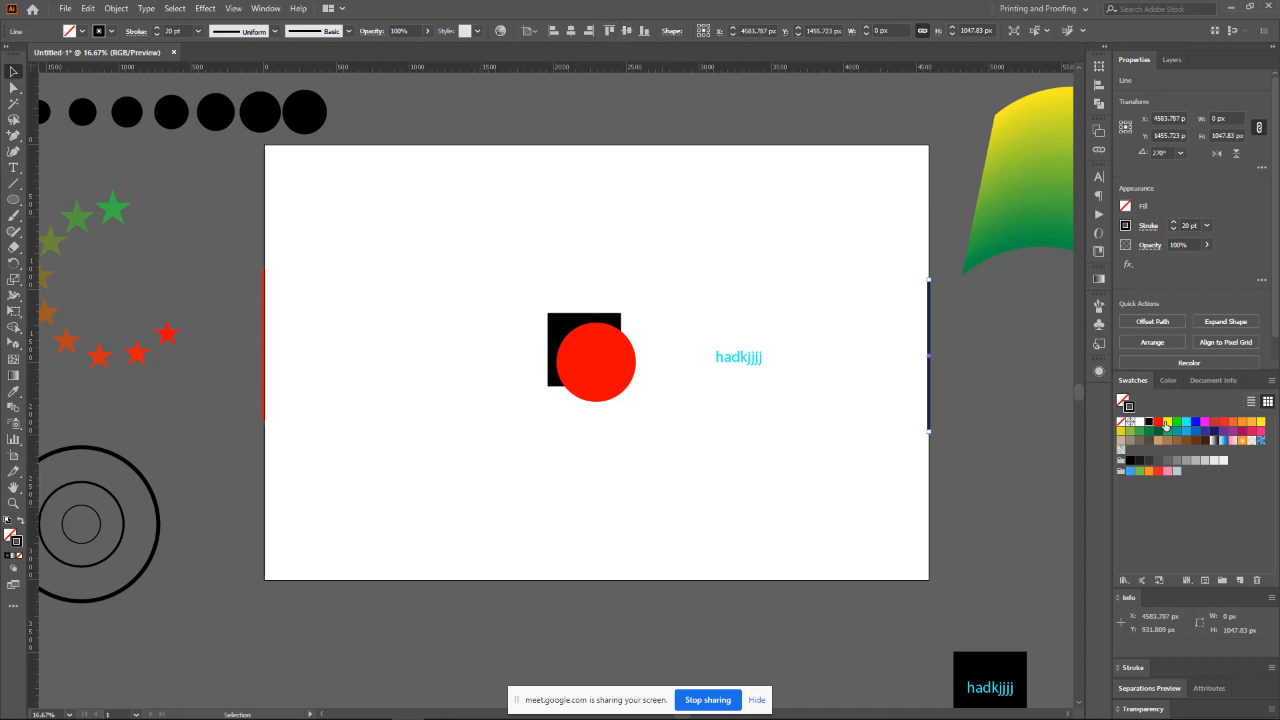
{"action": "left_click", "coordinate": [1244, 428]}
{"action": "left_click", "coordinate": [914, 369]}
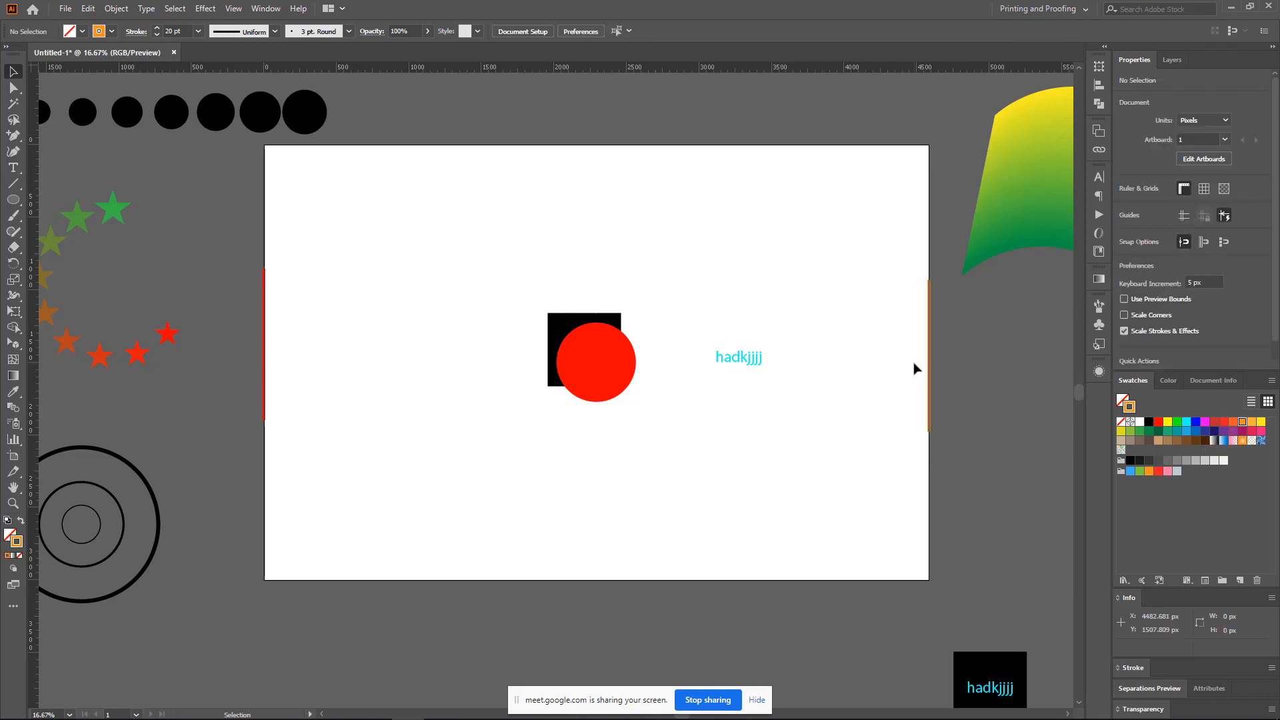
- Align the black square to the artboard's top edge and deselect it
{"action": "left_click", "coordinate": [569, 327]}
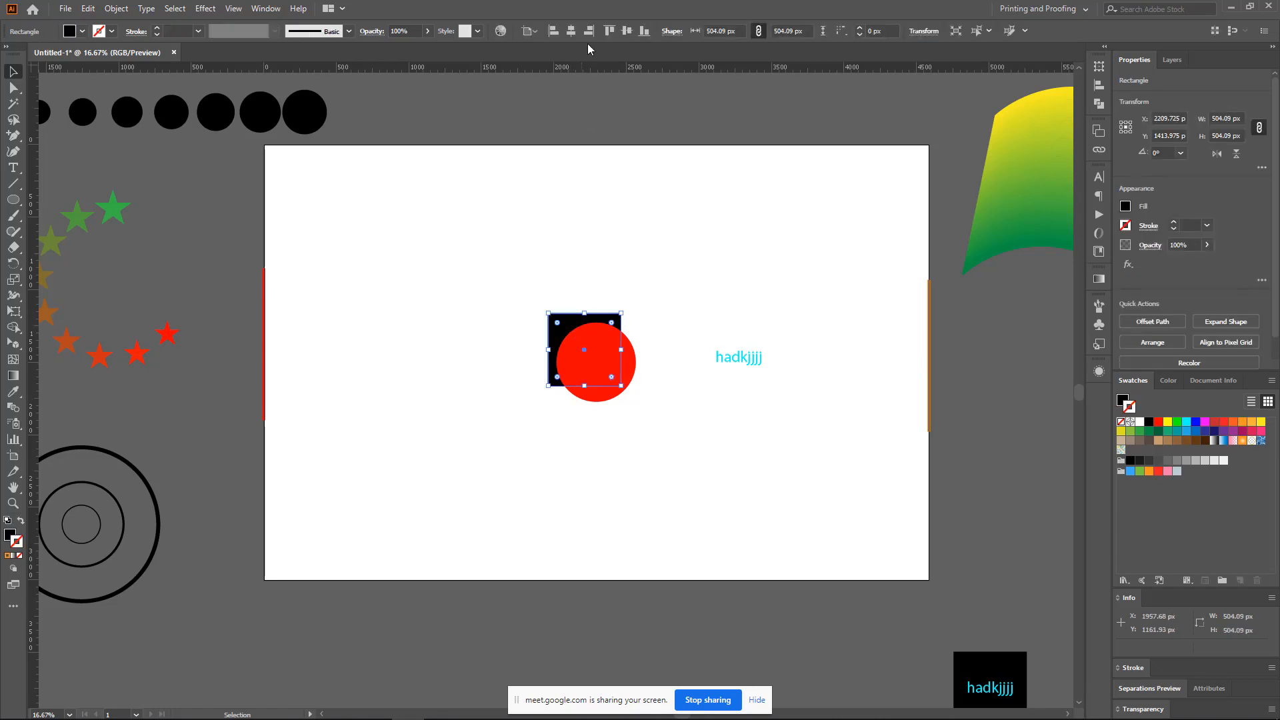
{"action": "left_click", "coordinate": [612, 31]}
{"action": "left_click", "coordinate": [758, 209]}
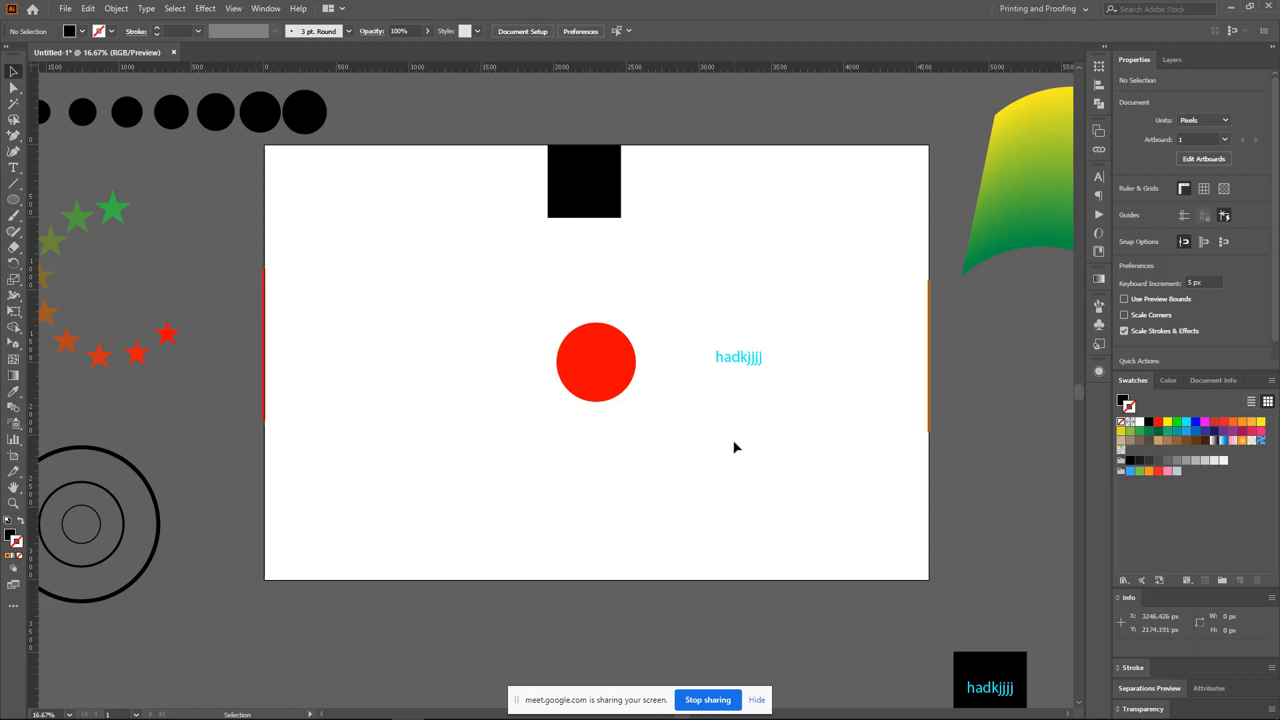
- Center the cyan text horizontally on the artboard, align it to the bottom edge, and deselect it
{"action": "scroll", "coordinate": [618, 273], "scroll_direction": "up", "scroll_amount": 1}
{"action": "scroll", "coordinate": [627, 300], "scroll_direction": "down", "scroll_amount": 2}
{"action": "scroll", "coordinate": [714, 318], "scroll_direction": "down", "scroll_amount": 1}
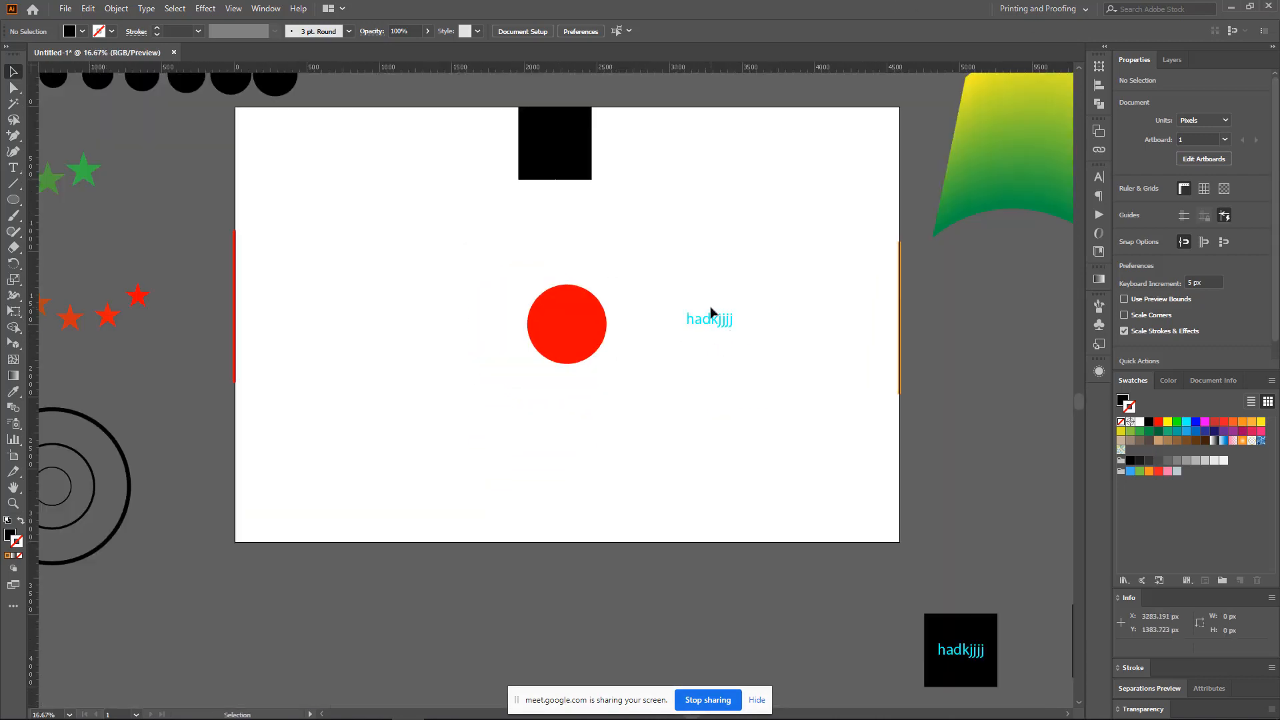
{"action": "left_click", "coordinate": [714, 321]}
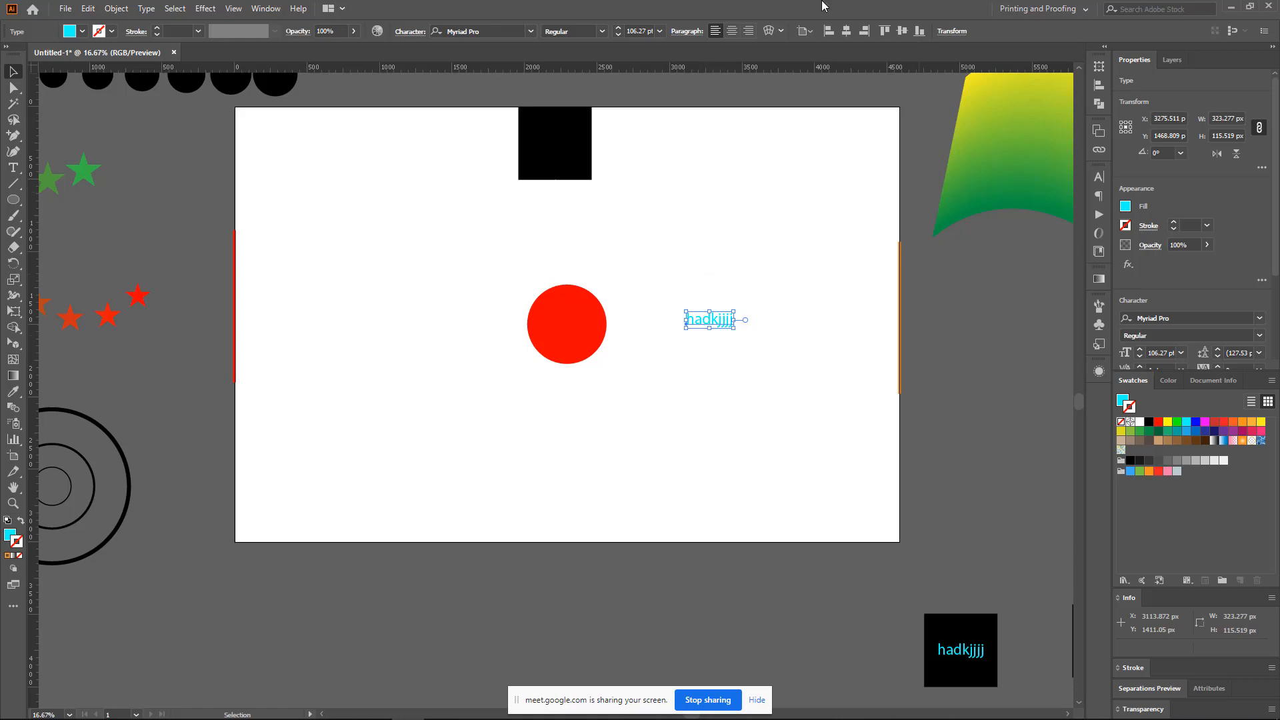
{"action": "left_click", "coordinate": [845, 31]}
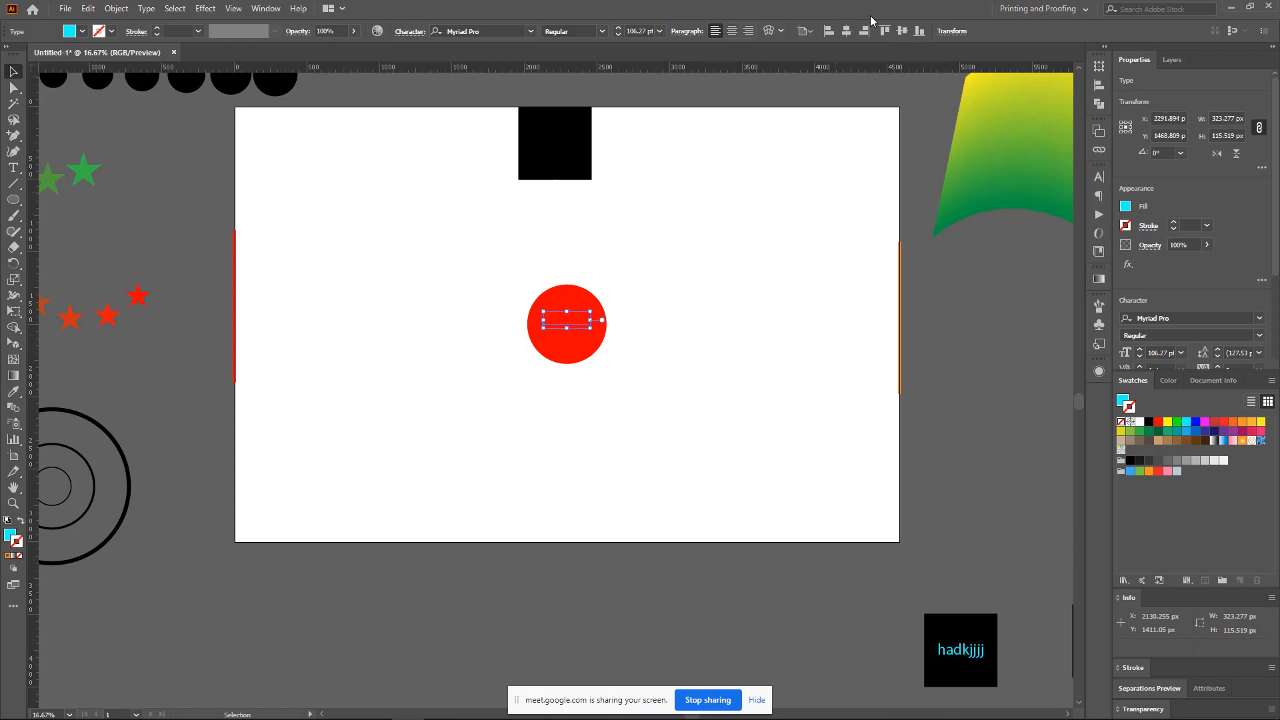
{"action": "left_click", "coordinate": [920, 33]}
{"action": "left_click", "coordinate": [754, 215]}
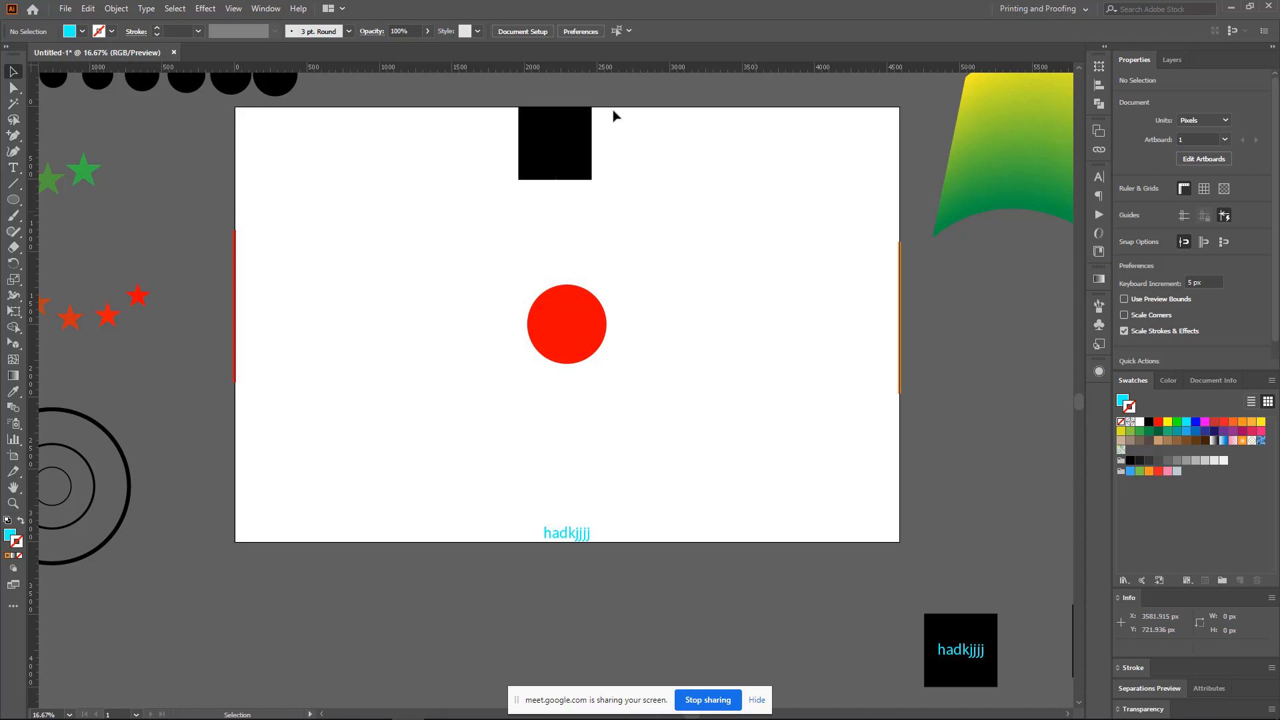
- Move the red circle to the artboard's upper-left area, at about X 813 px and Y 752 px
{"action": "left_click_drag", "start_coordinate": [585, 339], "coordinate": [438, 294]}
{"action": "left_click", "coordinate": [437, 294]}
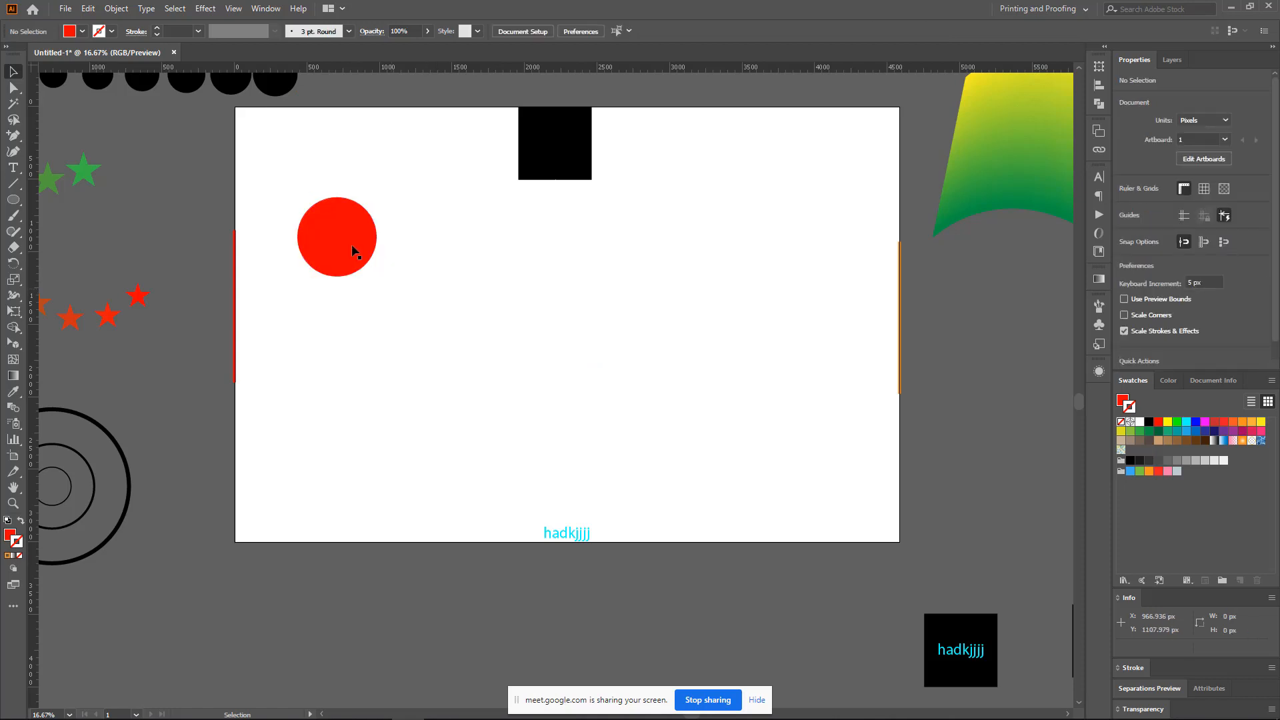
{"action": "left_click_drag", "start_coordinate": [352, 249], "coordinate": [366, 227]}
{"action": "left_click_drag", "start_coordinate": [434, 264], "coordinate": [434, 264]}
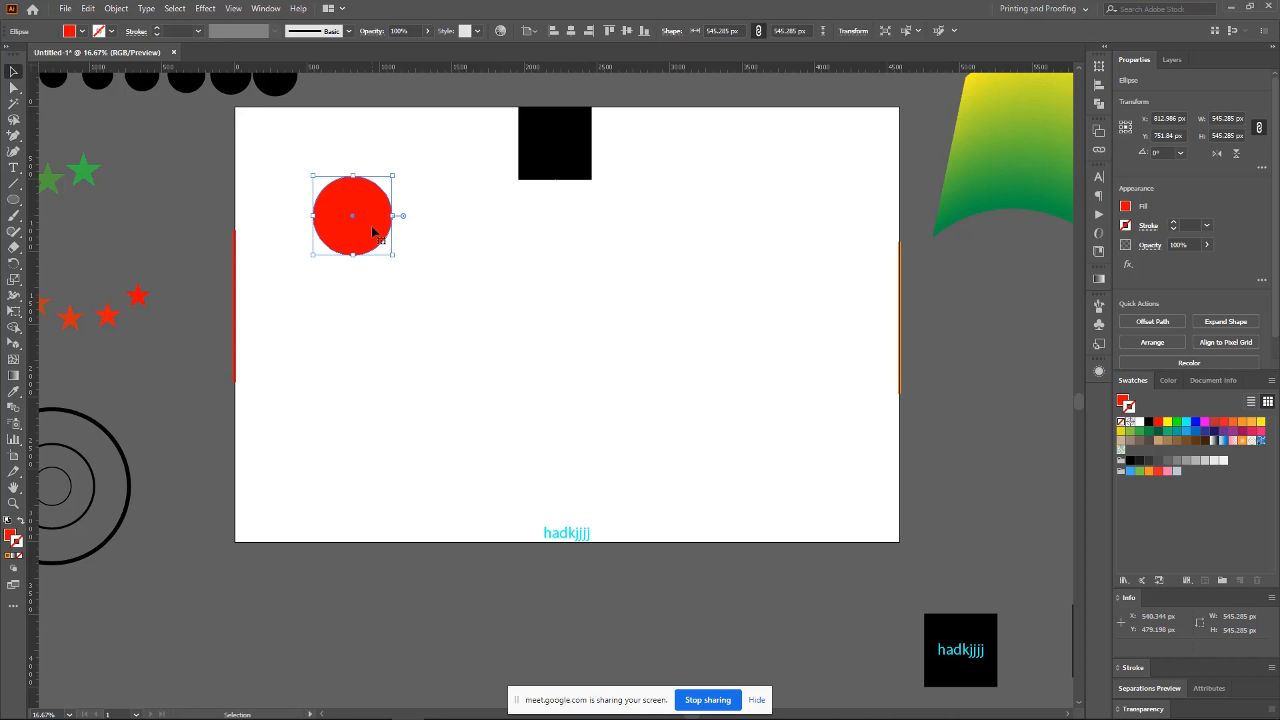
- Align the red circle to the artboard's vertical center, left, right and top edges in turn, and finish with it vertically centered at the right edge
{"action": "left_click", "coordinate": [631, 30]}
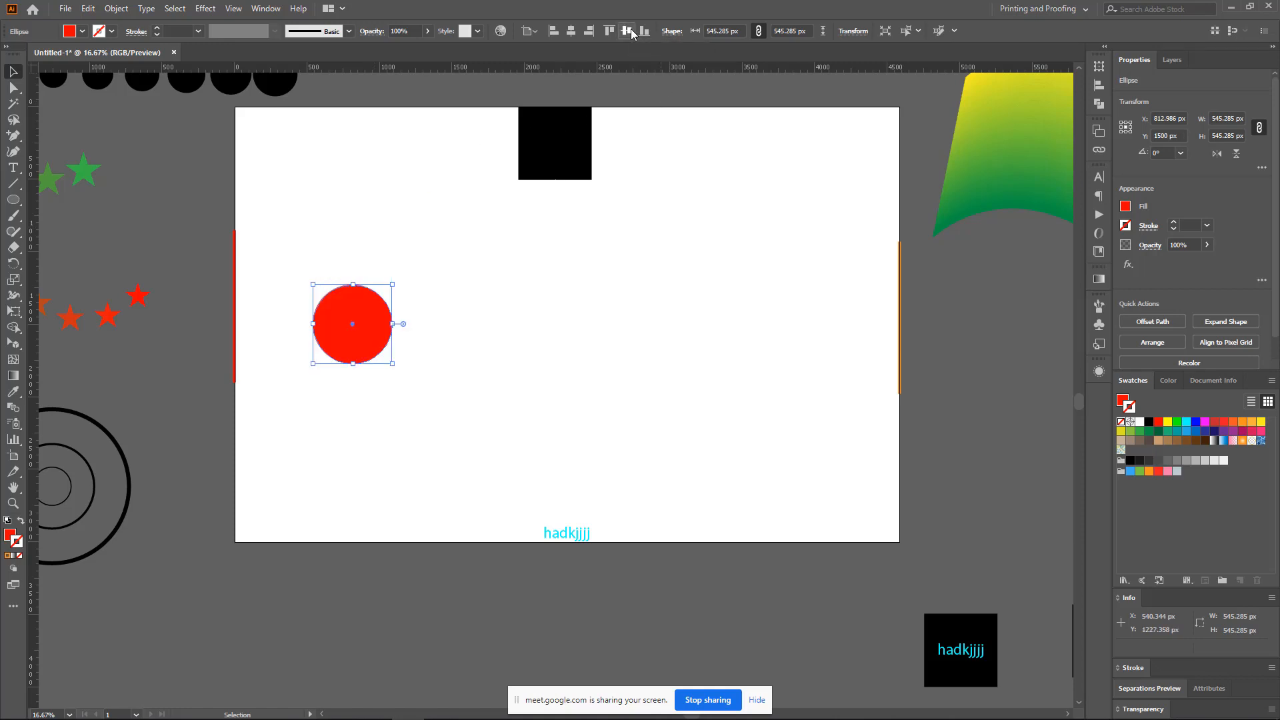
{"action": "left_click", "coordinate": [552, 31]}
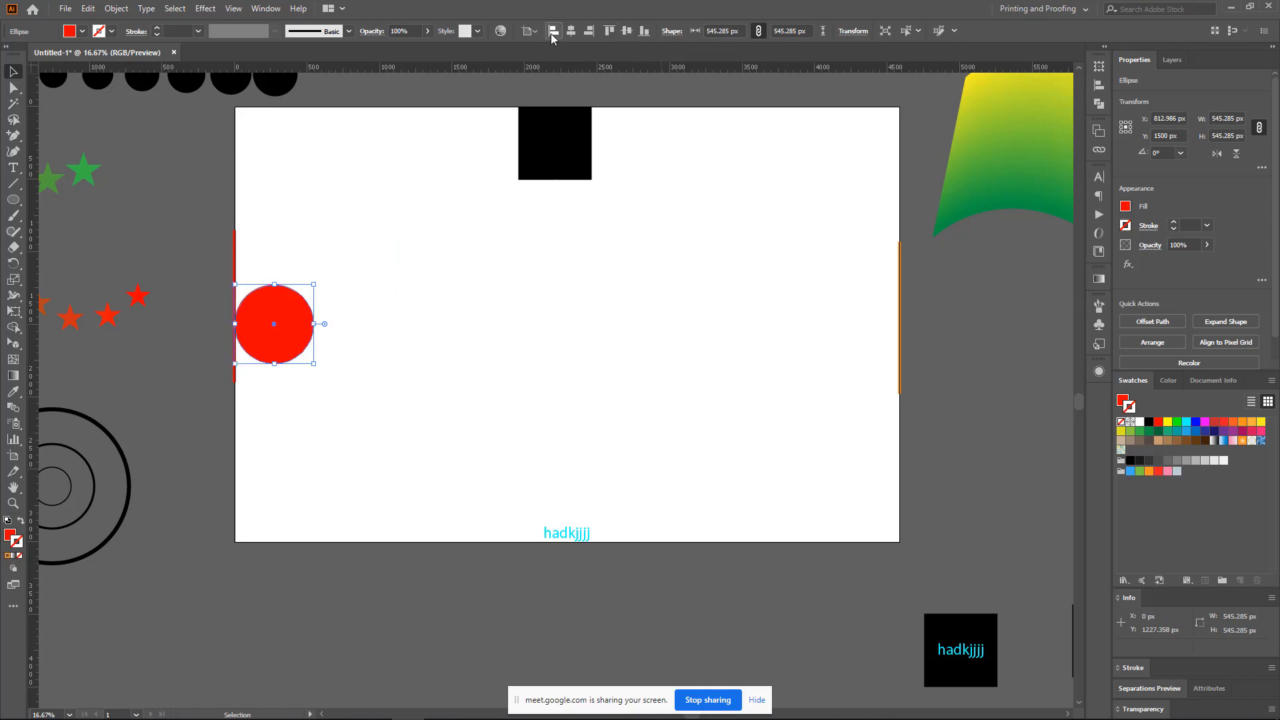
{"action": "left_click", "coordinate": [588, 30]}
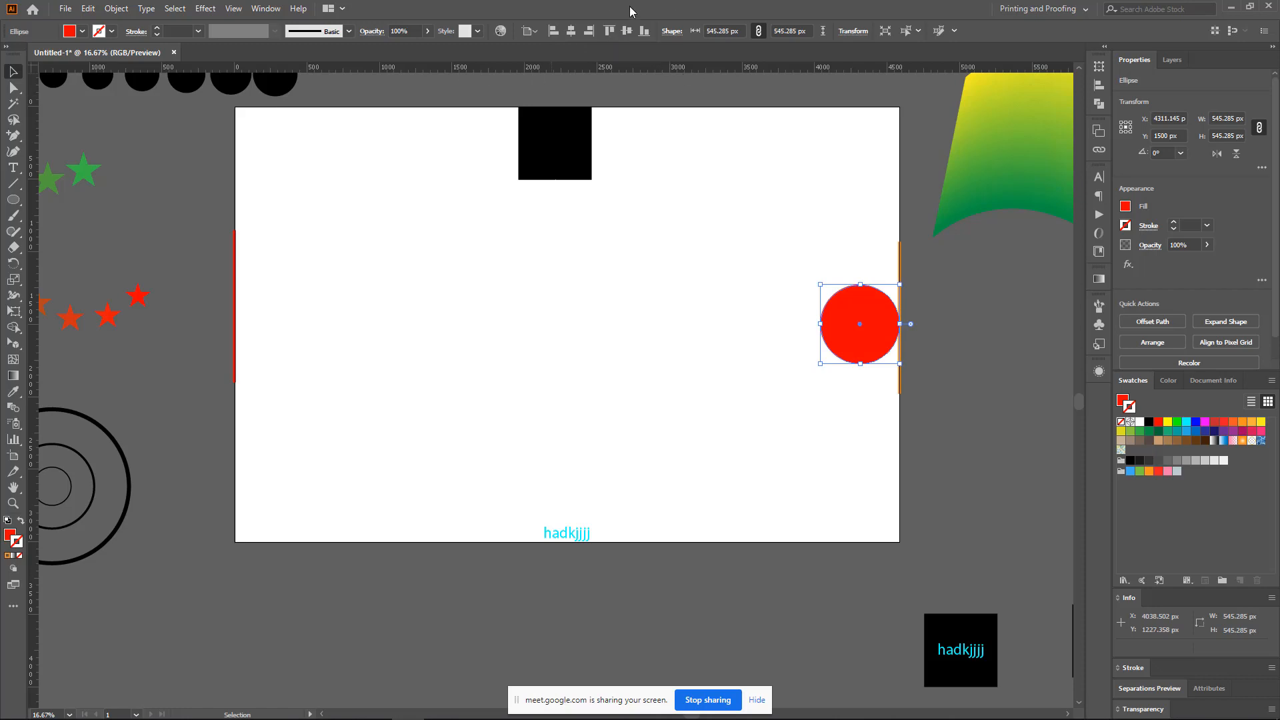
{"action": "left_click", "coordinate": [614, 29]}
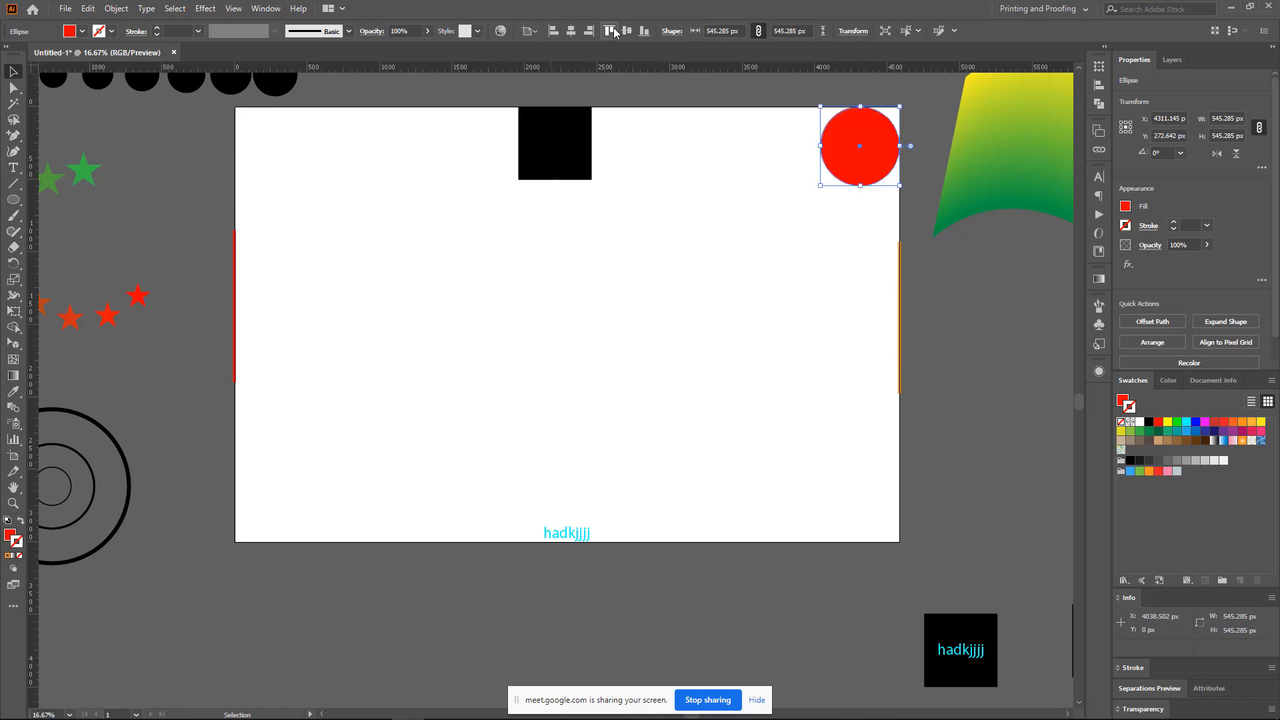
{"action": "left_click", "coordinate": [622, 33]}
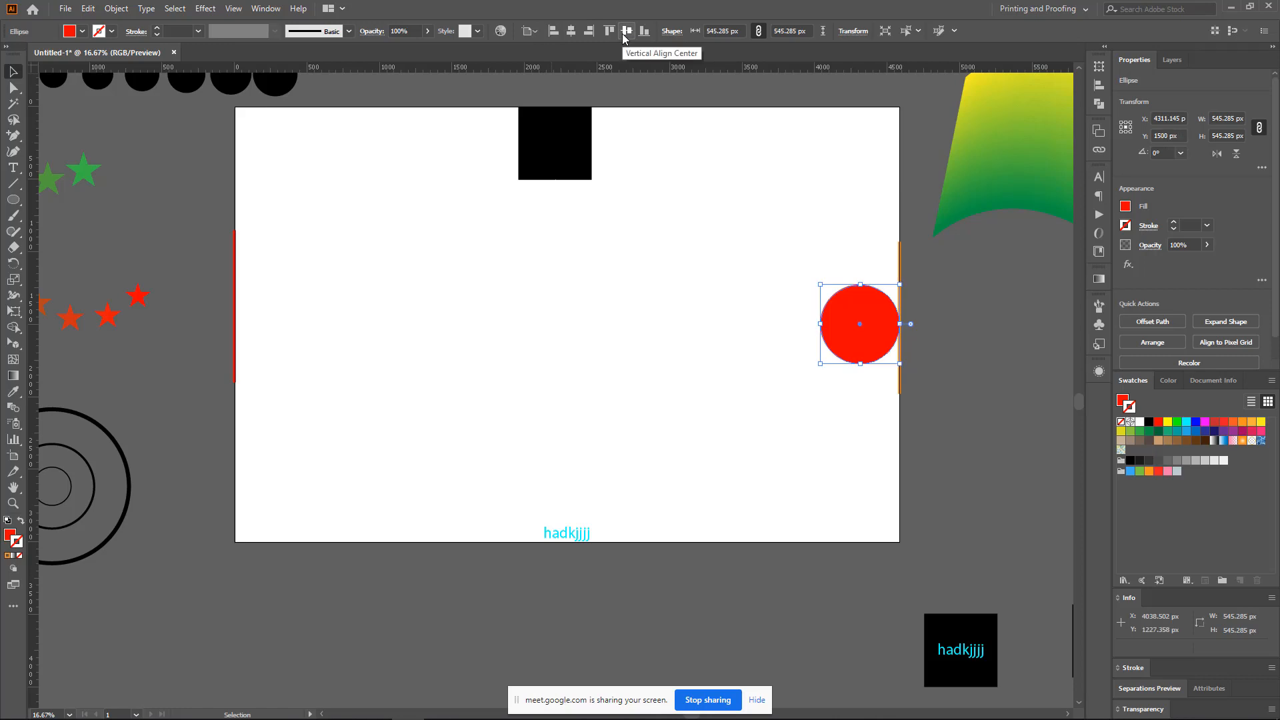
{"action": "left_click", "coordinate": [634, 269]}
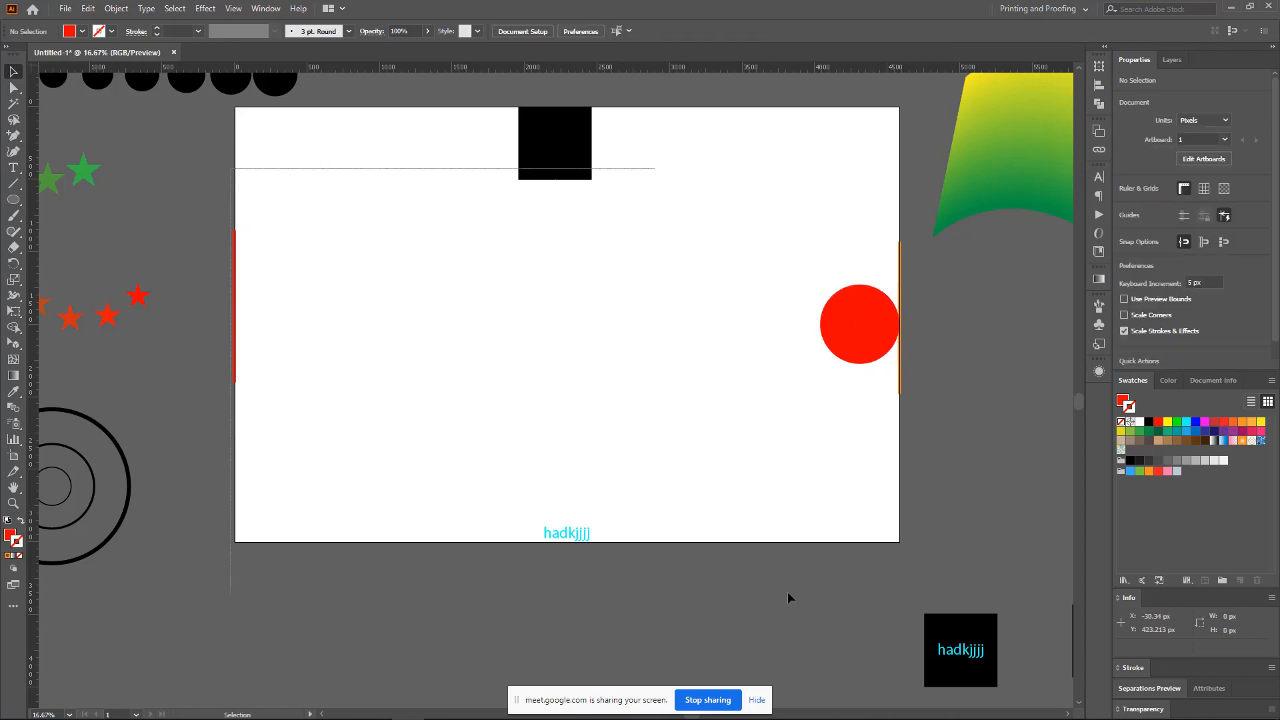
- Select all five objects and align them together to the artboard's center, left edge, top-left corner, left-edge middle and bottom-right corner in turn
{"action": "left_click_drag", "start_coordinate": [899, 551], "coordinate": [651, 92]}
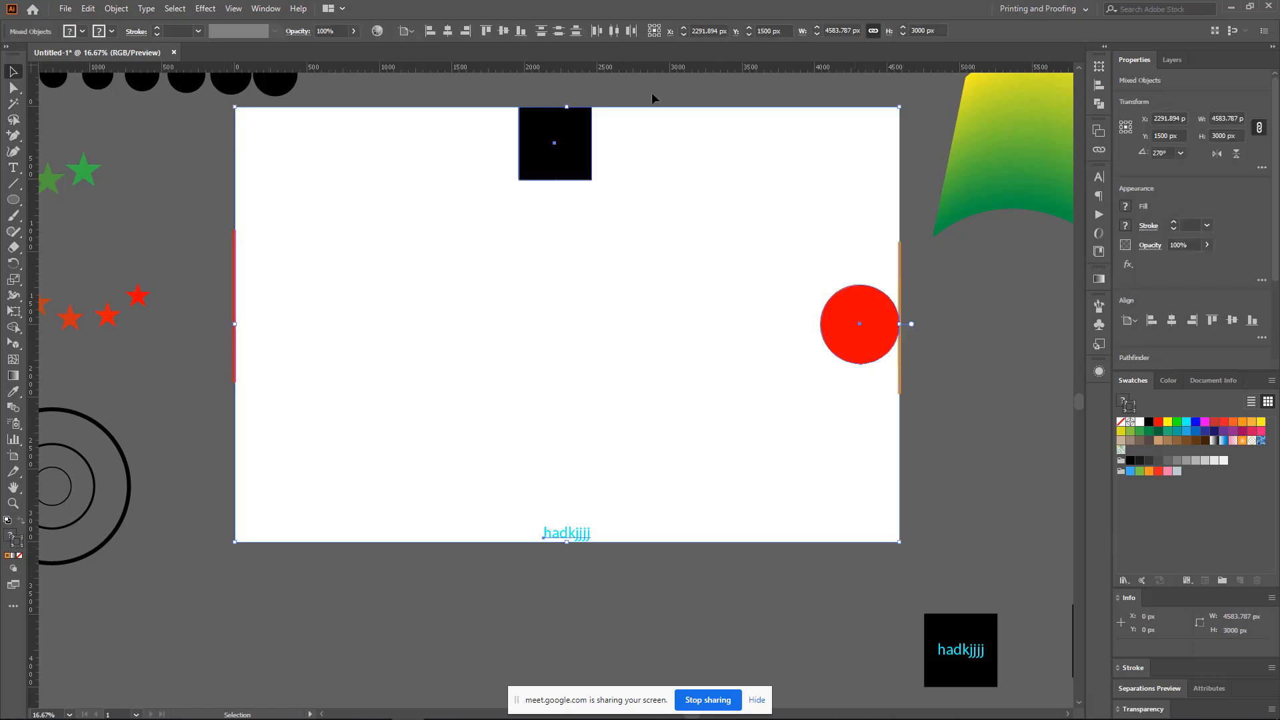
{"action": "left_click", "coordinate": [447, 31]}
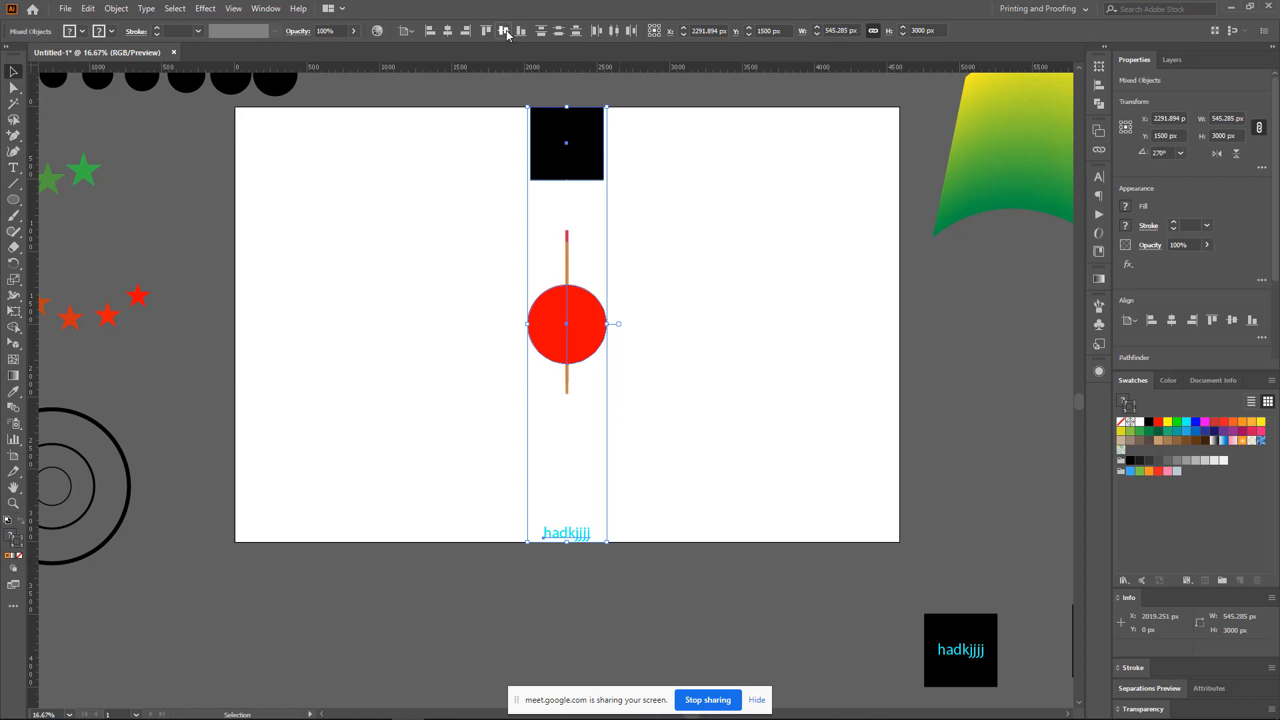
{"action": "left_click", "coordinate": [503, 31]}
{"action": "left_click", "coordinate": [431, 32]}
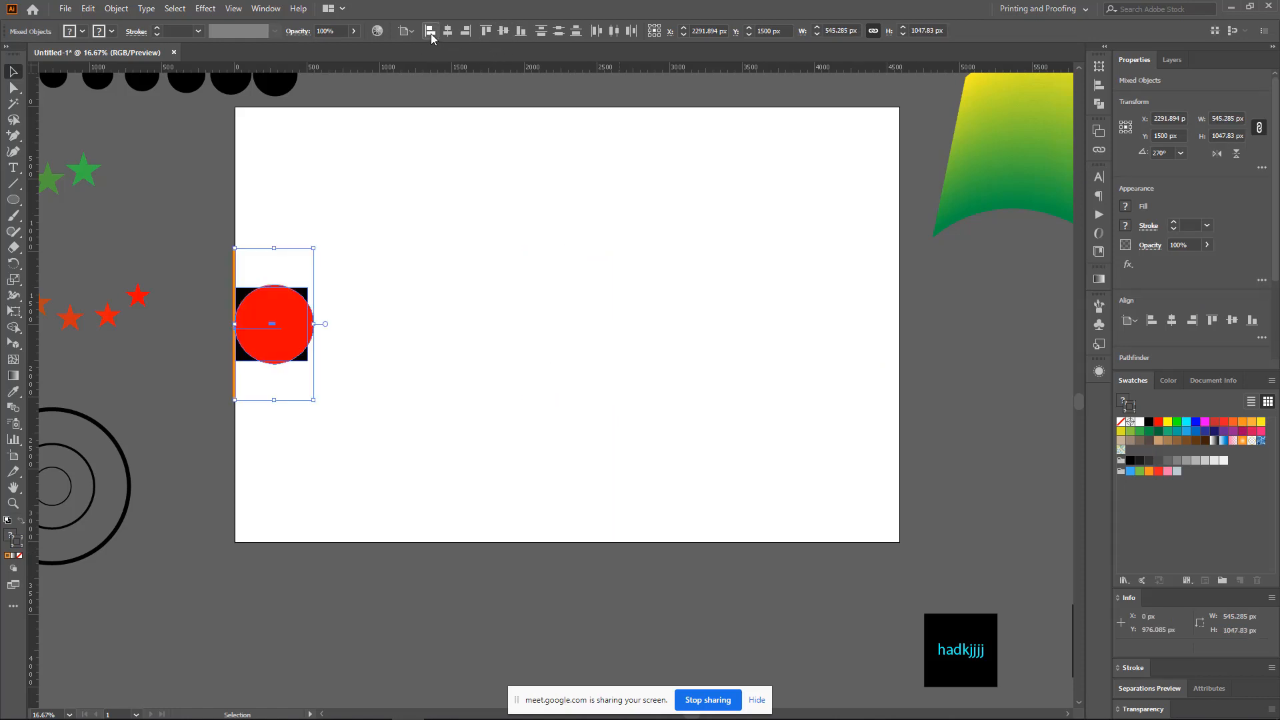
{"action": "left_click", "coordinate": [486, 30]}
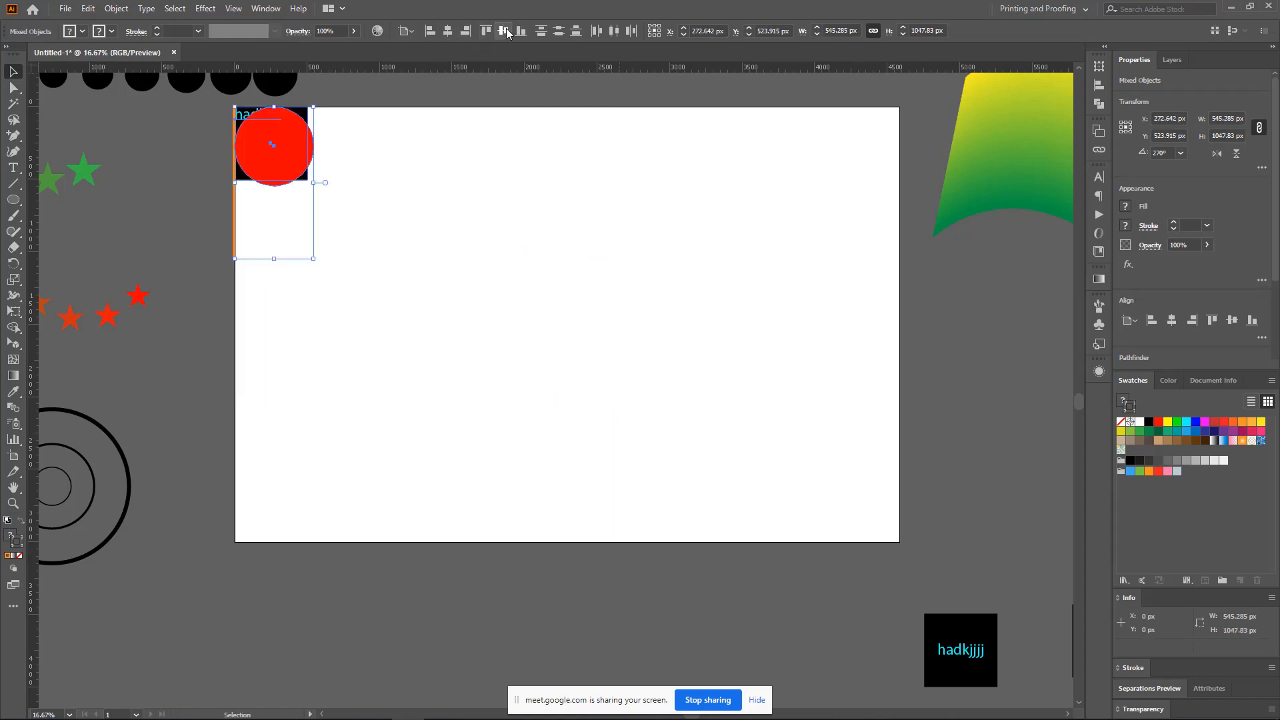
{"action": "left_click", "coordinate": [503, 31]}
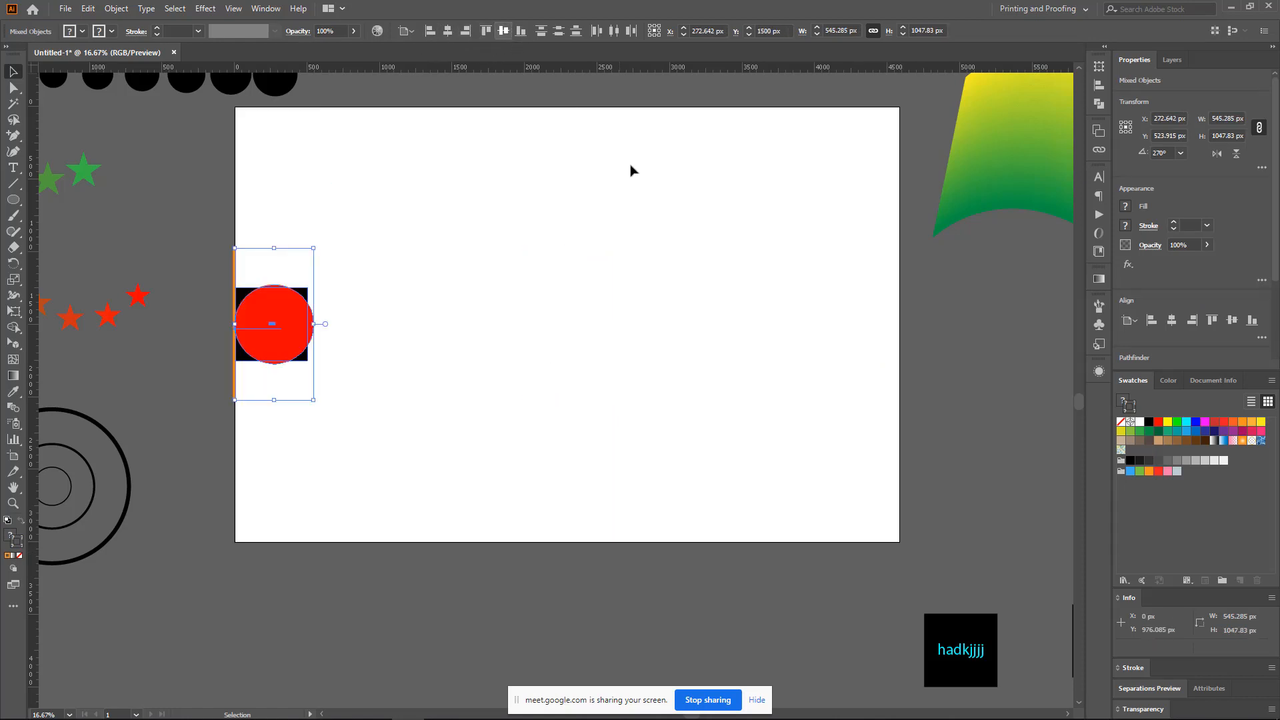
{"action": "left_click", "coordinate": [520, 30]}
{"action": "left_click", "coordinate": [466, 30]}
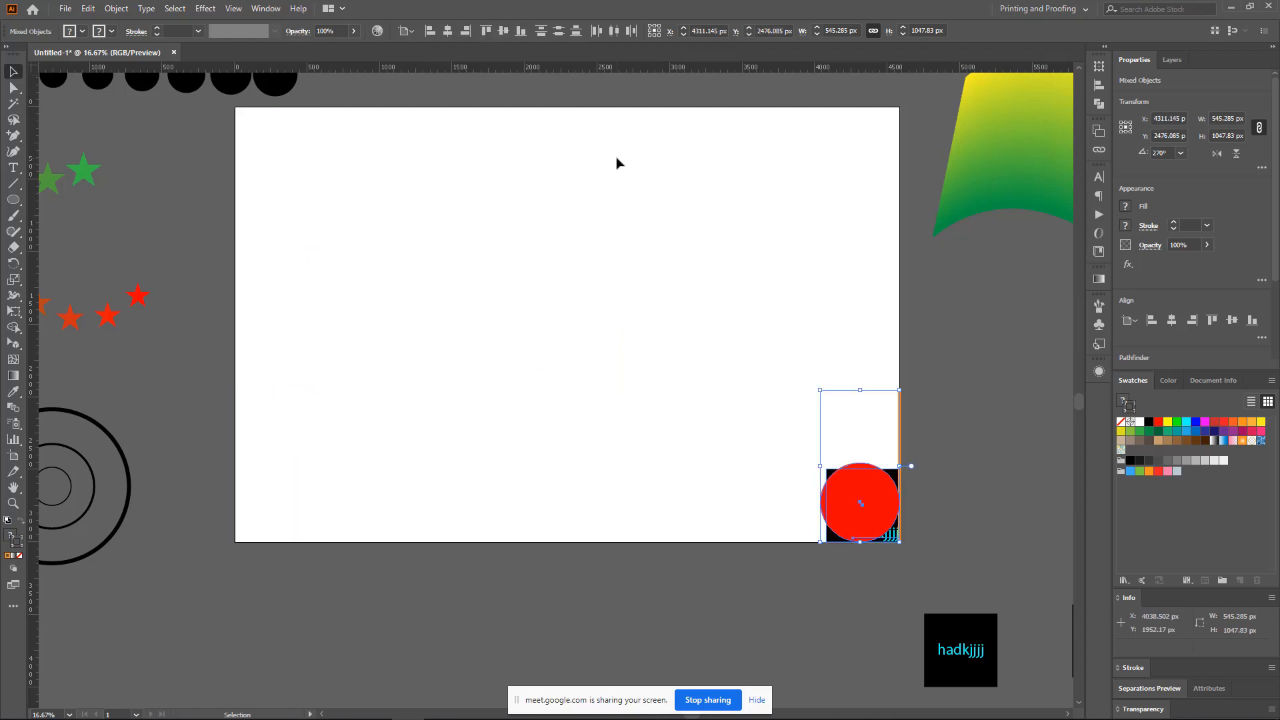
{"action": "left_click", "coordinate": [616, 163]}
- Undo the alignments, color changes and moves back to the black circle's original position left of the first vertical line
{"action": "key", "text": "ctrl+z"}
{"action": "key", "text": "ctrl+z"}
{"action": "key", "text": "ctrl+z"}
{"action": "key", "text": "ctrl+z"}
{"action": "key", "text": "ctrl+z"}
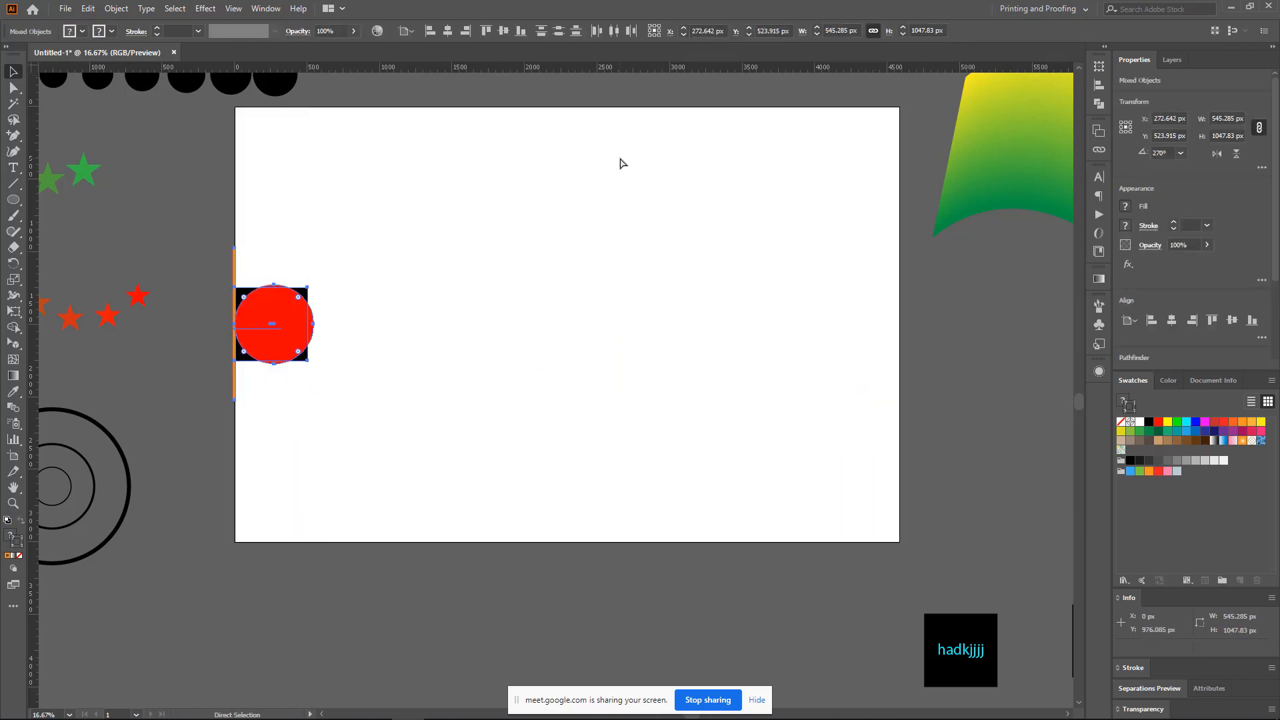
{"action": "key", "text": "ctrl+z"}
{"action": "key", "text": "ctrl+z"}
{"action": "key", "text": "ctrl+z"}
{"action": "key", "text": "ctrl+z"}
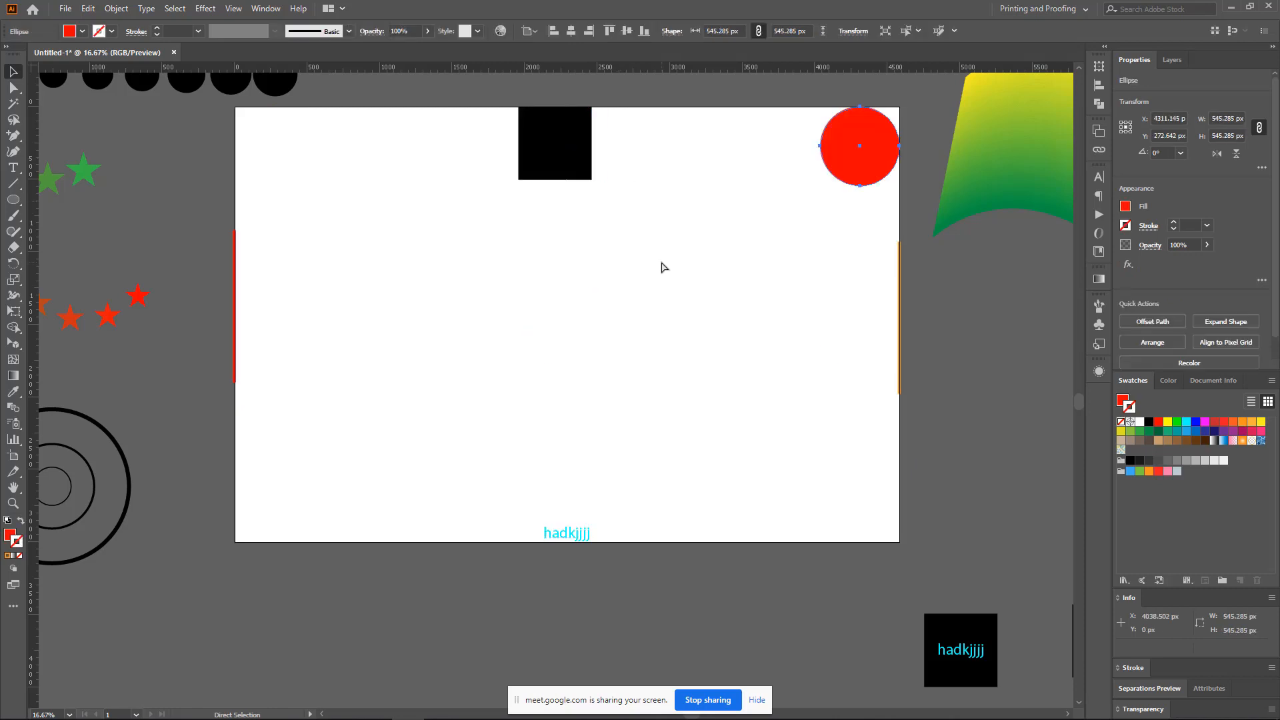
{"action": "key", "text": "ctrl+z"}
{"action": "key", "text": "ctrl+z"}
{"action": "key", "text": "ctrl+z"}
{"action": "key", "text": "ctrl+z"}
{"action": "key", "text": "ctrl+z"}
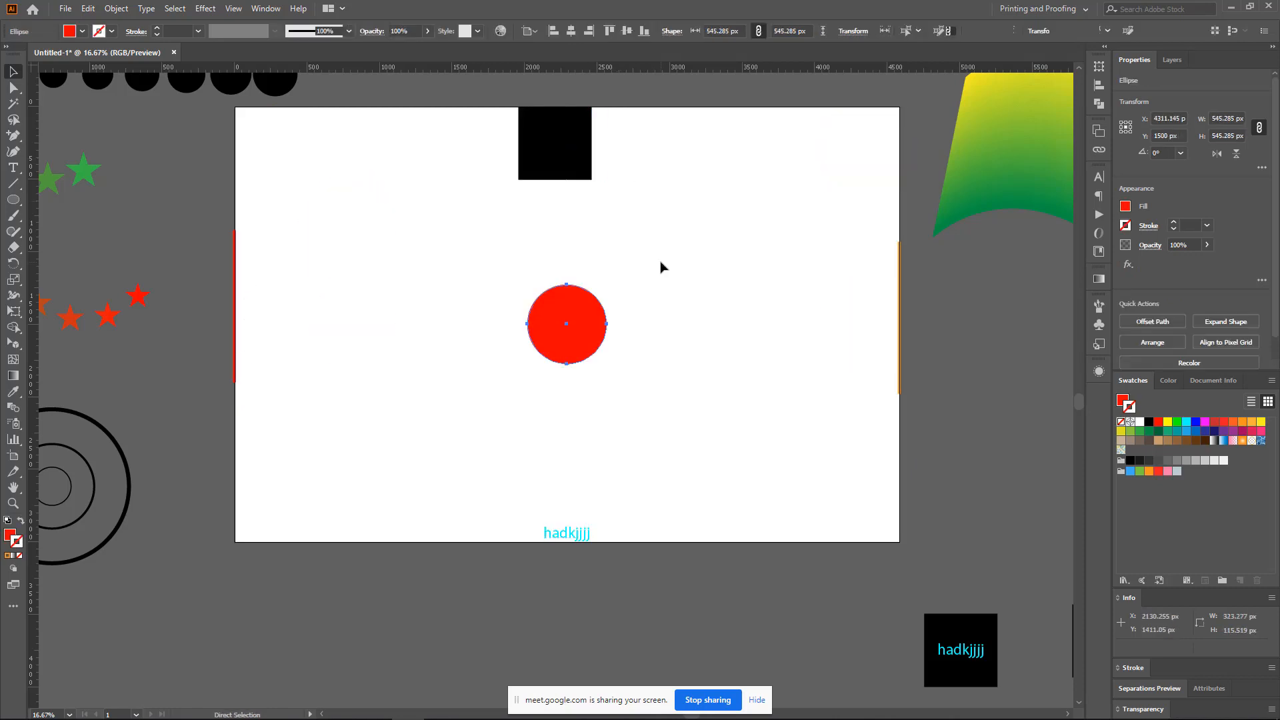
{"action": "key", "text": "ctrl+z"}
{"action": "key", "text": "ctrl+z"}
{"action": "key", "text": "ctrl+z"}
{"action": "key", "text": "ctrl+z"}
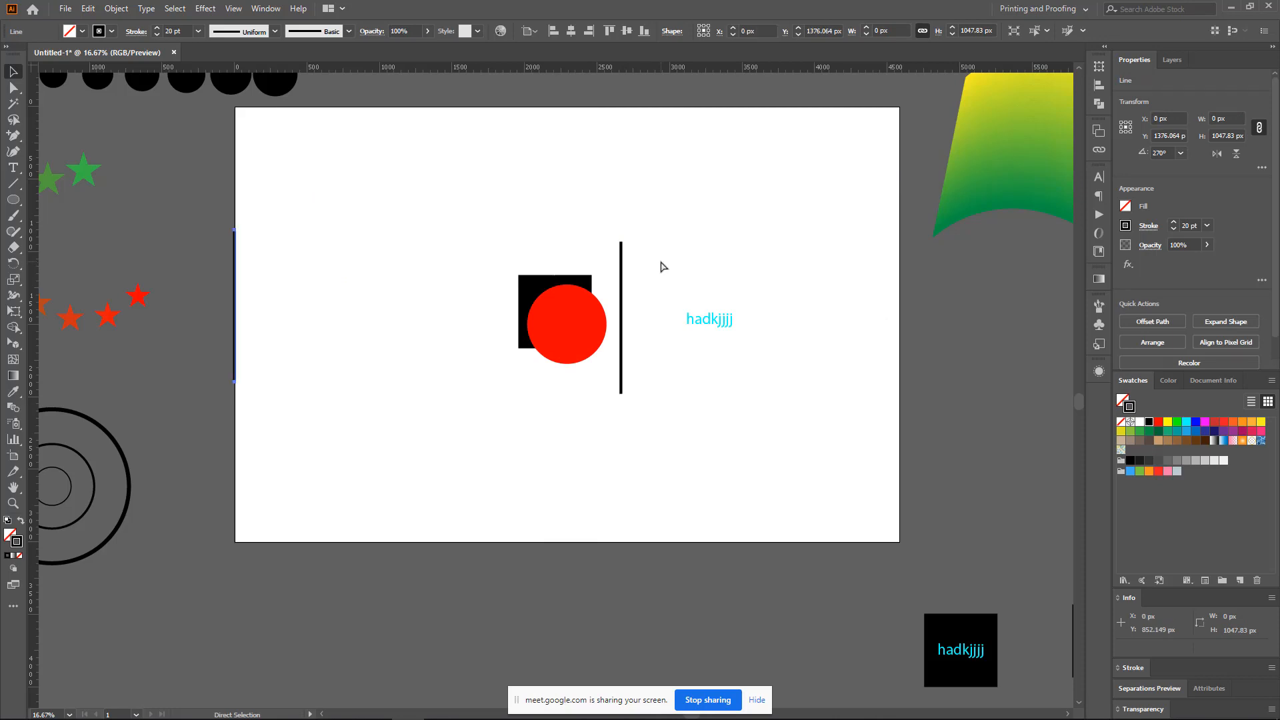
{"action": "key", "text": "ctrl+z"}
{"action": "key", "text": "ctrl+z"}
{"action": "key", "text": "ctrl+z"}
{"action": "key", "text": "ctrl+z"}
{"action": "key", "text": "ctrl+z"}
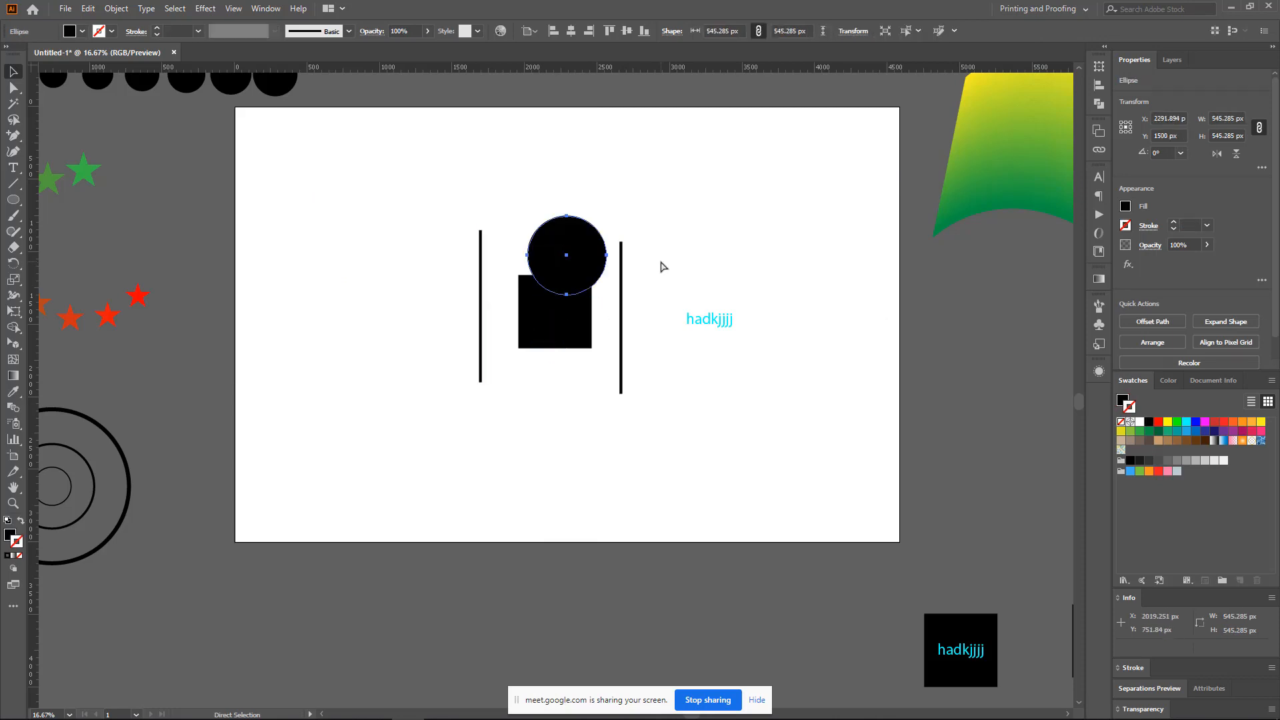
- Move the black square from between the two lines to the artboard's lower-left area, below and left of the circle
{"action": "left_click", "coordinate": [517, 334]}
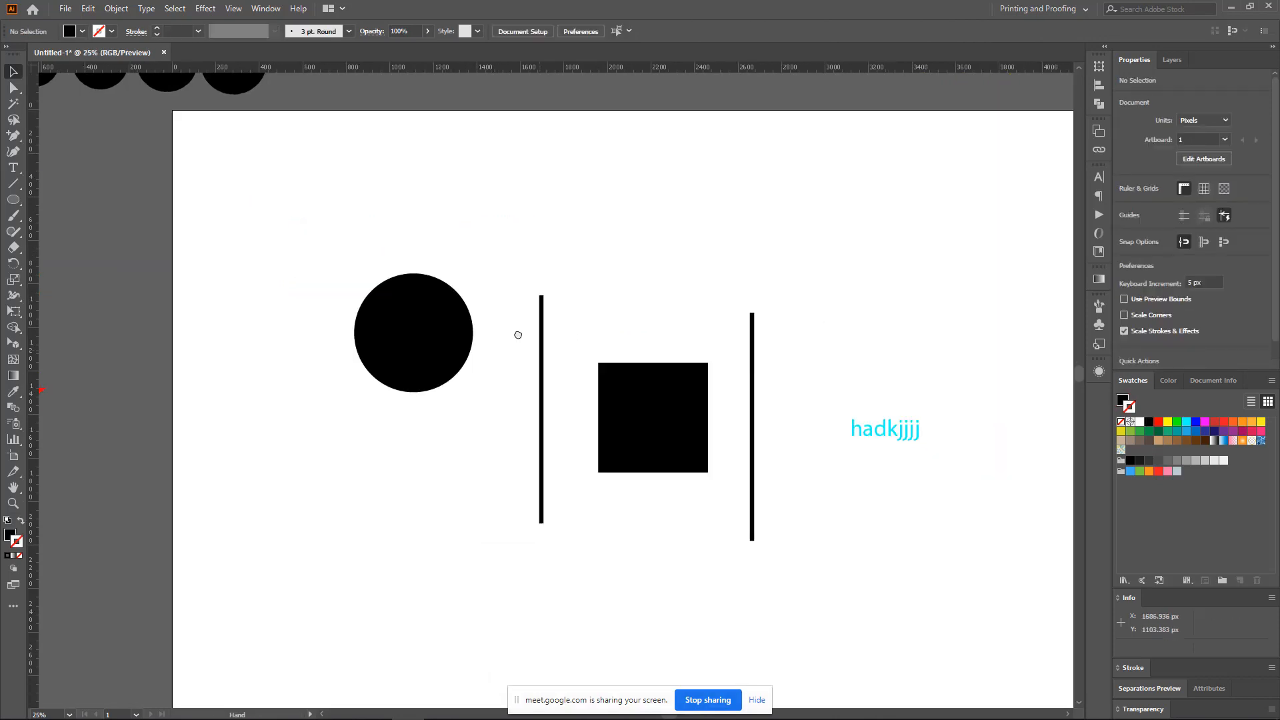
{"action": "left_click", "coordinate": [552, 400]}
{"action": "left_click_drag", "start_coordinate": [551, 400], "coordinate": [493, 454]}
{"action": "left_click", "coordinate": [533, 384]}
{"action": "key", "text": "ctrl+minus"}
{"action": "key", "text": "ctrl+minus"}
{"action": "key", "text": "ctrl+minus"}
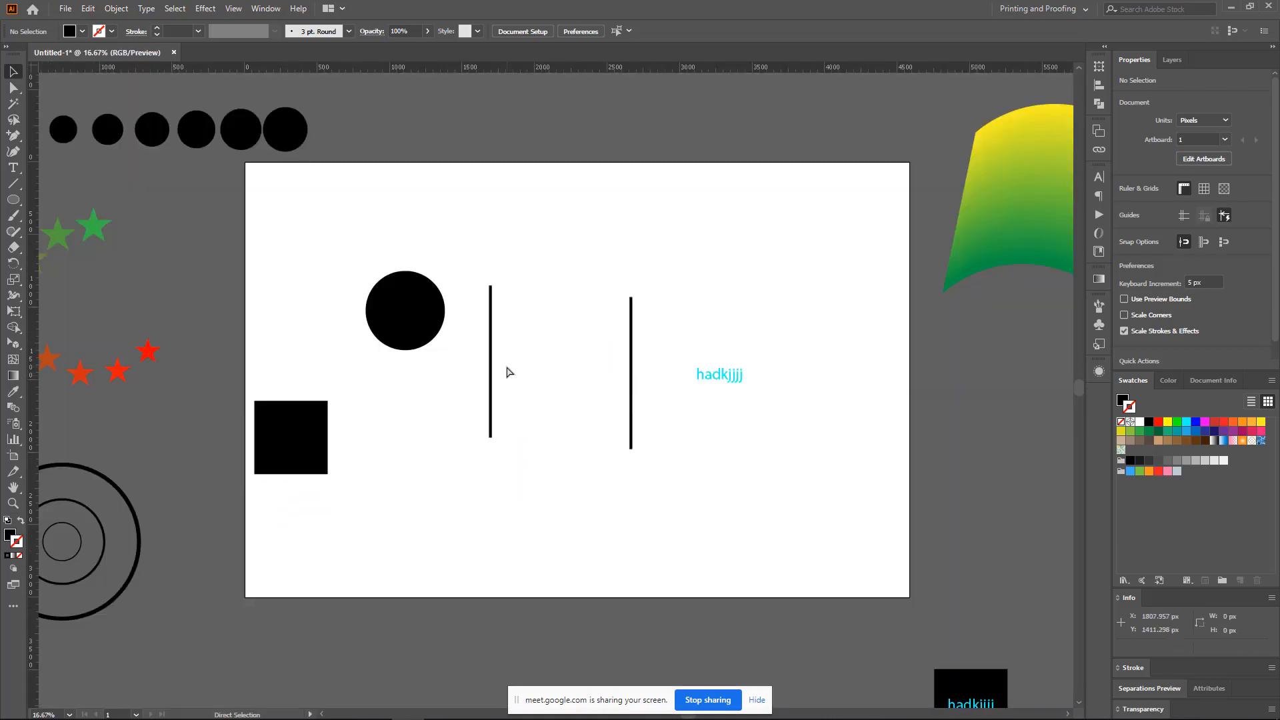
- Move the cyan text to the artboard's upper-right edge and the black circle up and left toward the artboard's upper-left corner
{"action": "key", "text": "ctrl+plus"}
{"action": "left_click_drag", "start_coordinate": [744, 380], "coordinate": [1004, 161]}
{"action": "left_click_drag", "start_coordinate": [276, 305], "coordinate": [186, 215]}
{"action": "left_click", "coordinate": [552, 366]}
{"action": "key", "text": "ctrl+plus"}
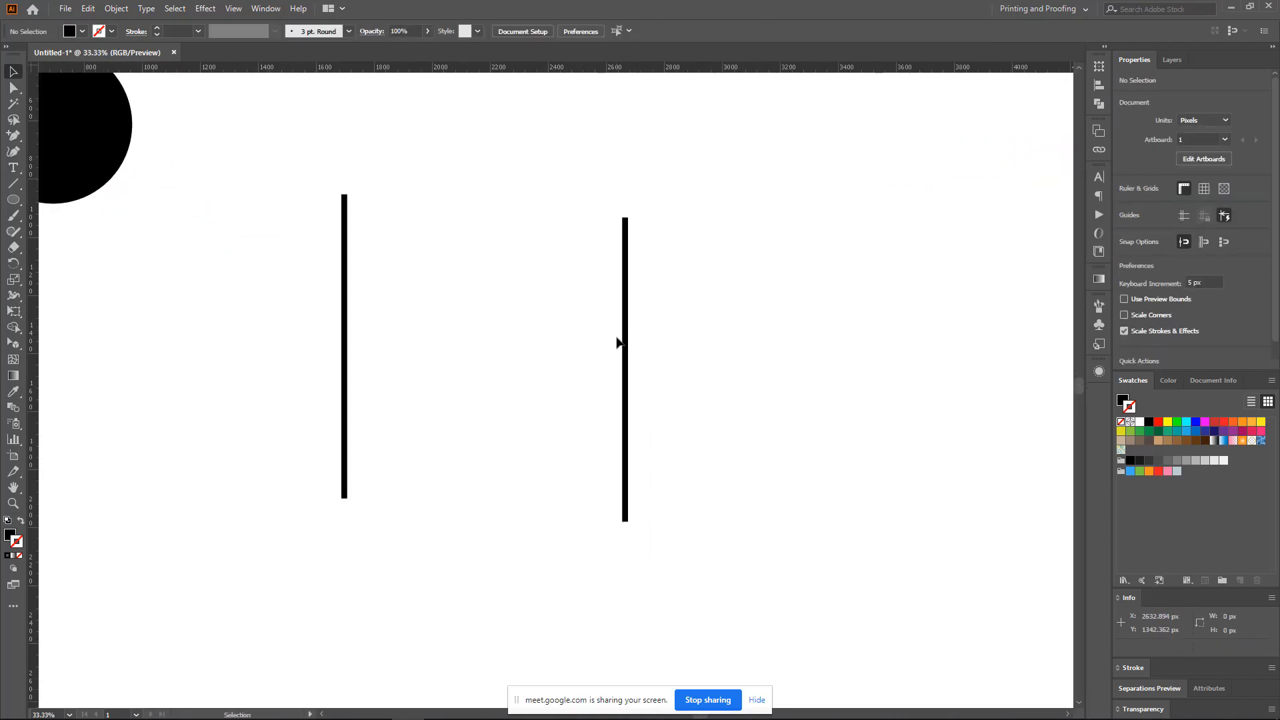
- Move the second vertical line right and down to about X 3302 px, Y 1665 px, away from the first line
{"action": "left_click_drag", "start_coordinate": [627, 340], "coordinate": [813, 406]}
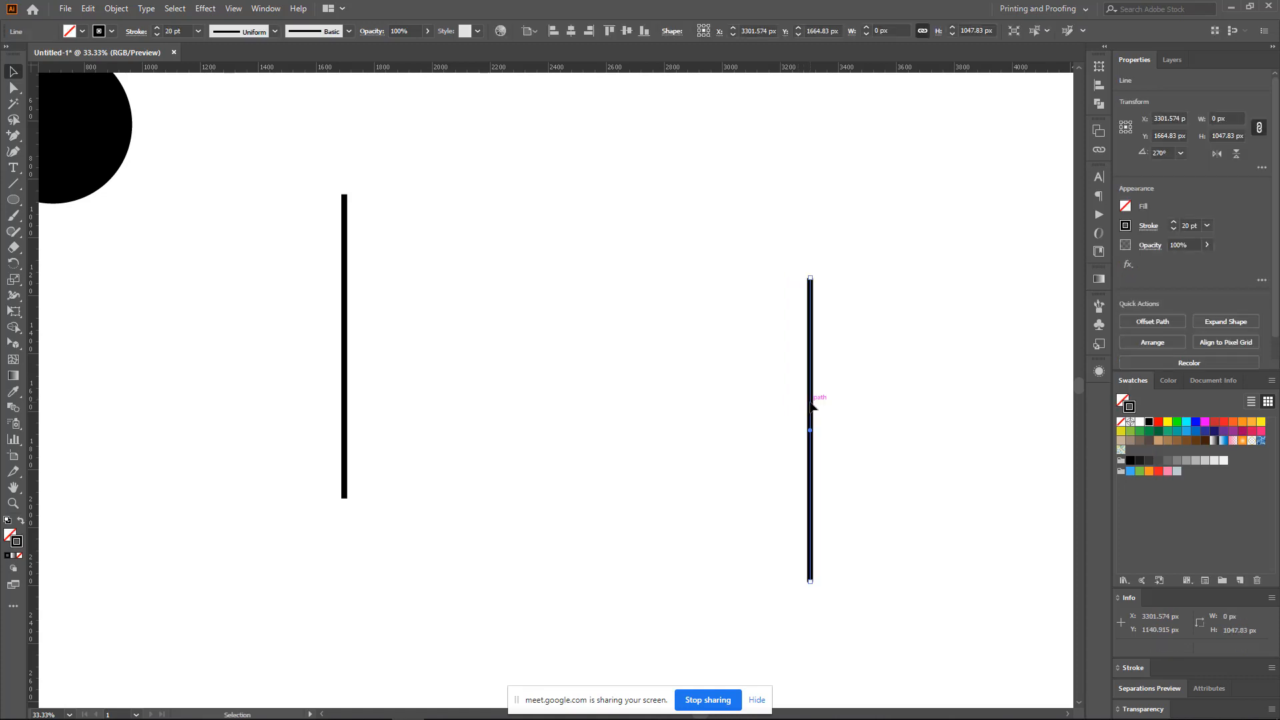
{"action": "left_click", "coordinate": [576, 307]}
{"action": "left_click_drag", "start_coordinate": [258, 305], "coordinate": [889, 375]}
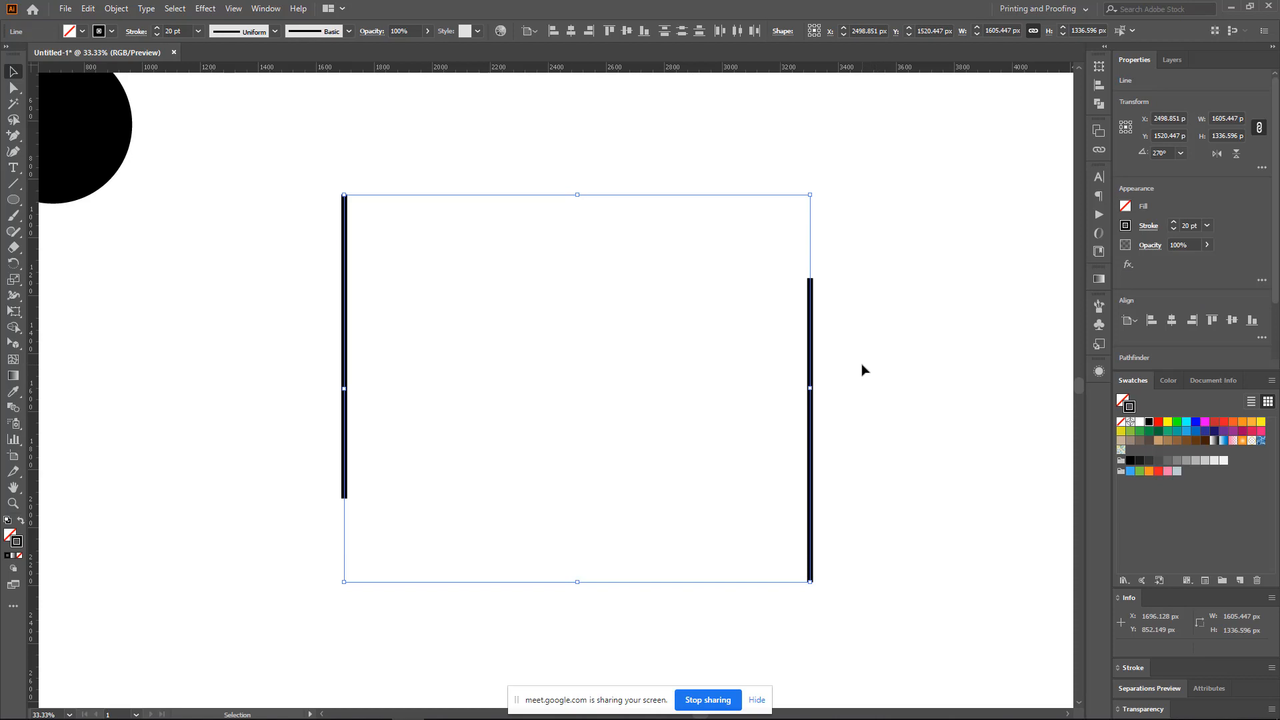
{"action": "left_click", "coordinate": [828, 338]}
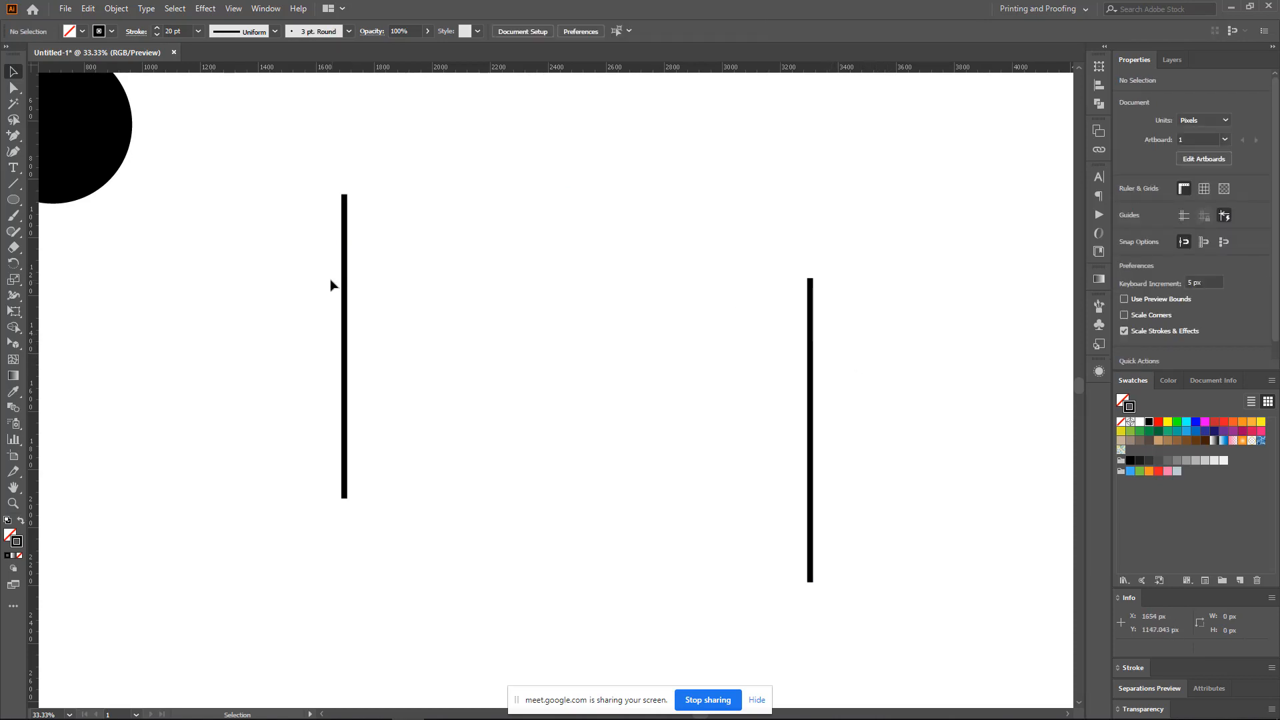
- Select both vertical lines and blend them together with the Blend tool
{"action": "left_click_drag", "start_coordinate": [302, 240], "coordinate": [846, 481]}
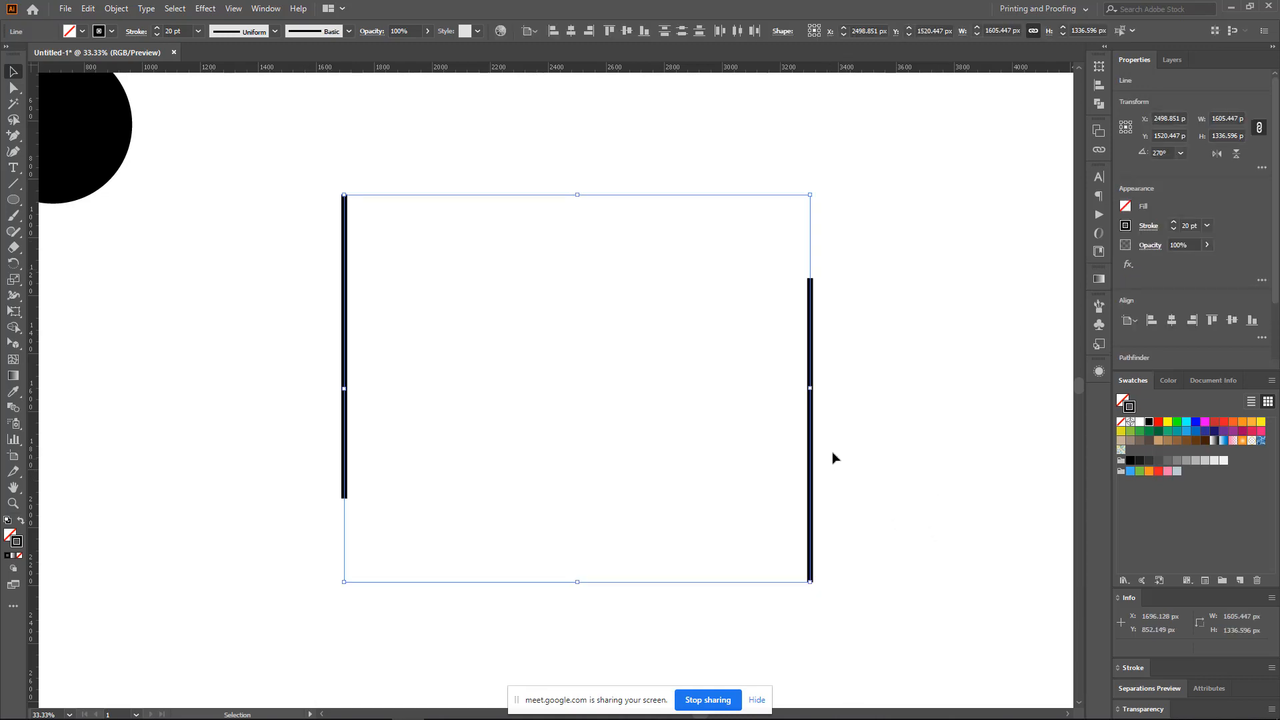
{"action": "left_click", "coordinate": [12, 407]}
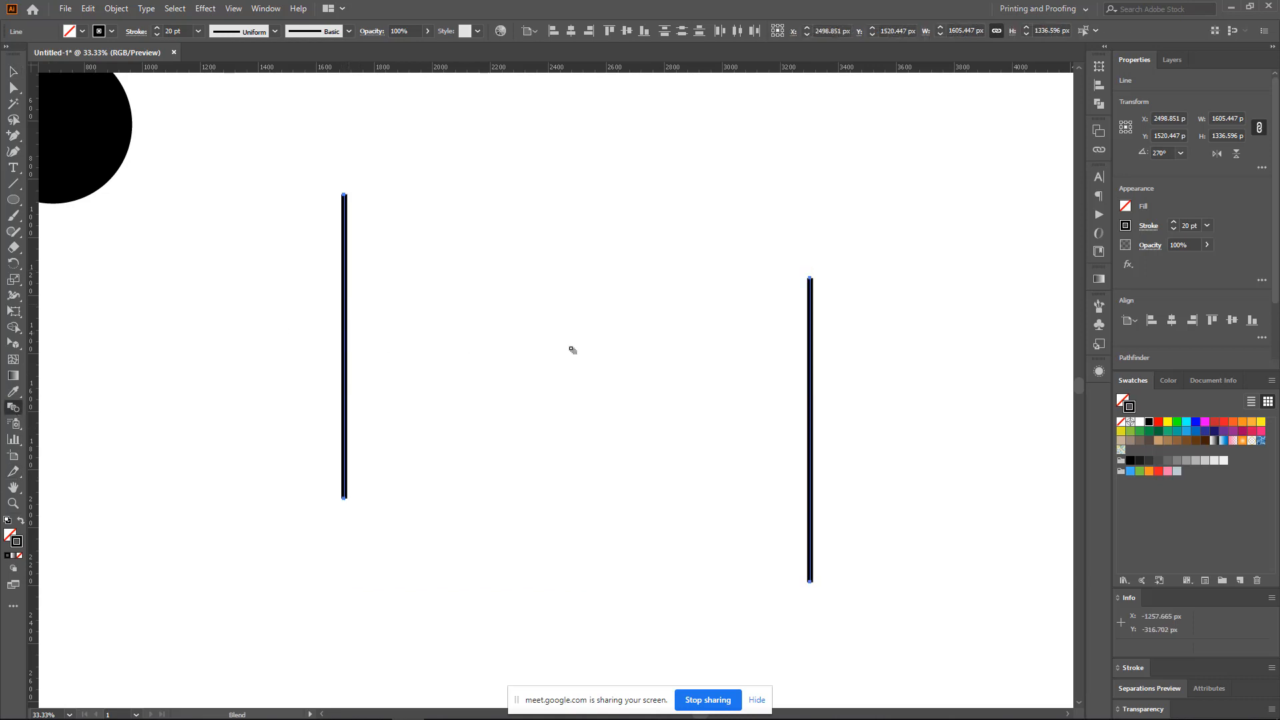
{"action": "left_click", "coordinate": [812, 335]}
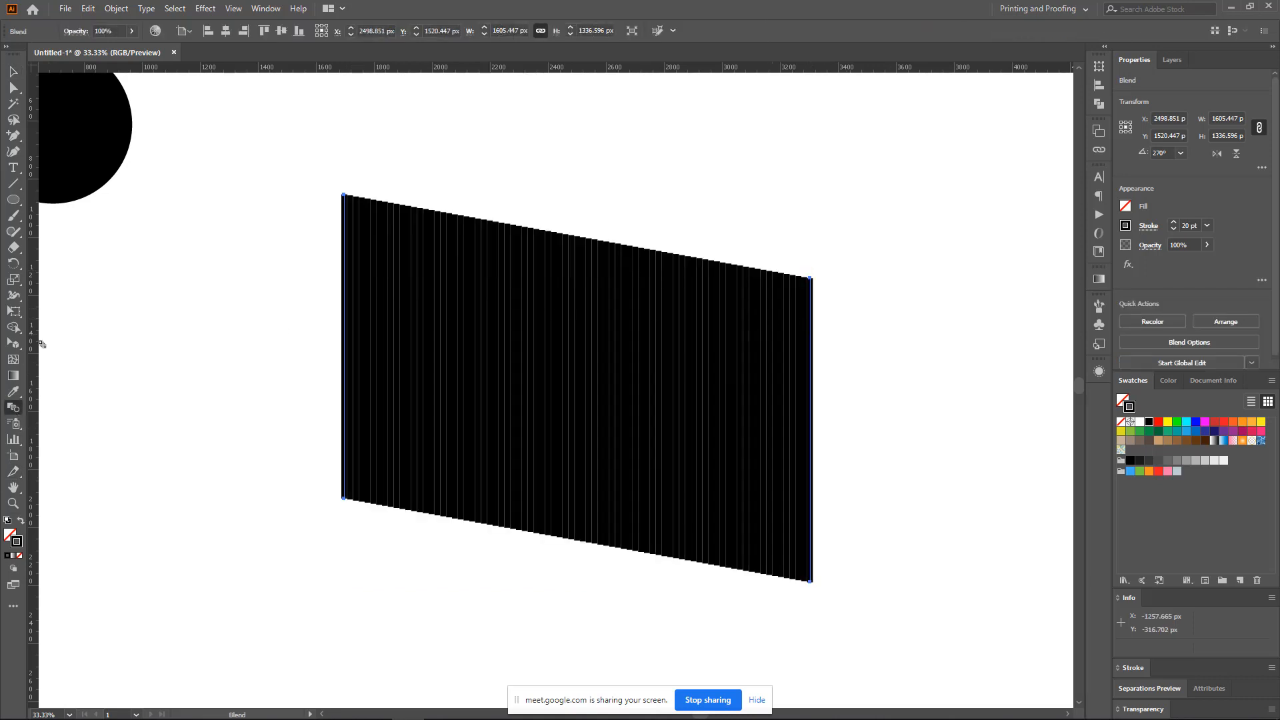
- Set the line blend's spacing to Specified Steps with 10 steps, with the preview enabled
{"action": "double_click", "coordinate": [13, 408]}
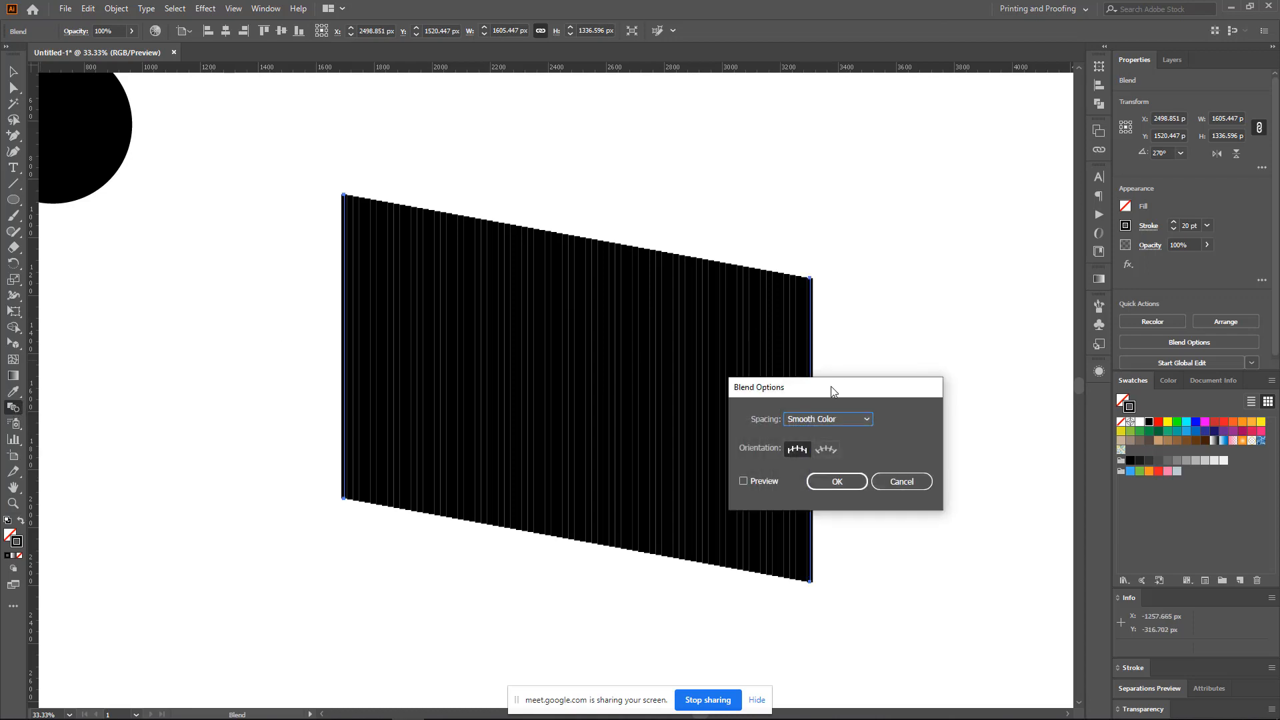
{"action": "left_click", "coordinate": [855, 425]}
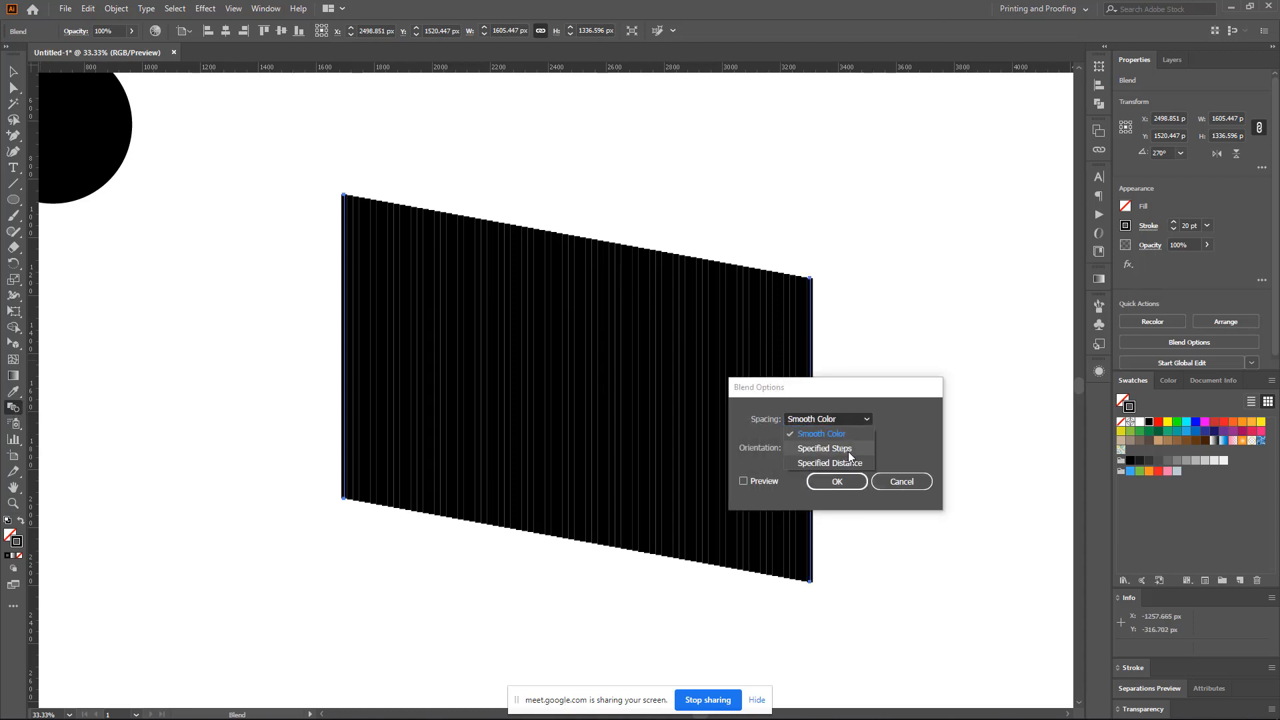
{"action": "left_click", "coordinate": [849, 452]}
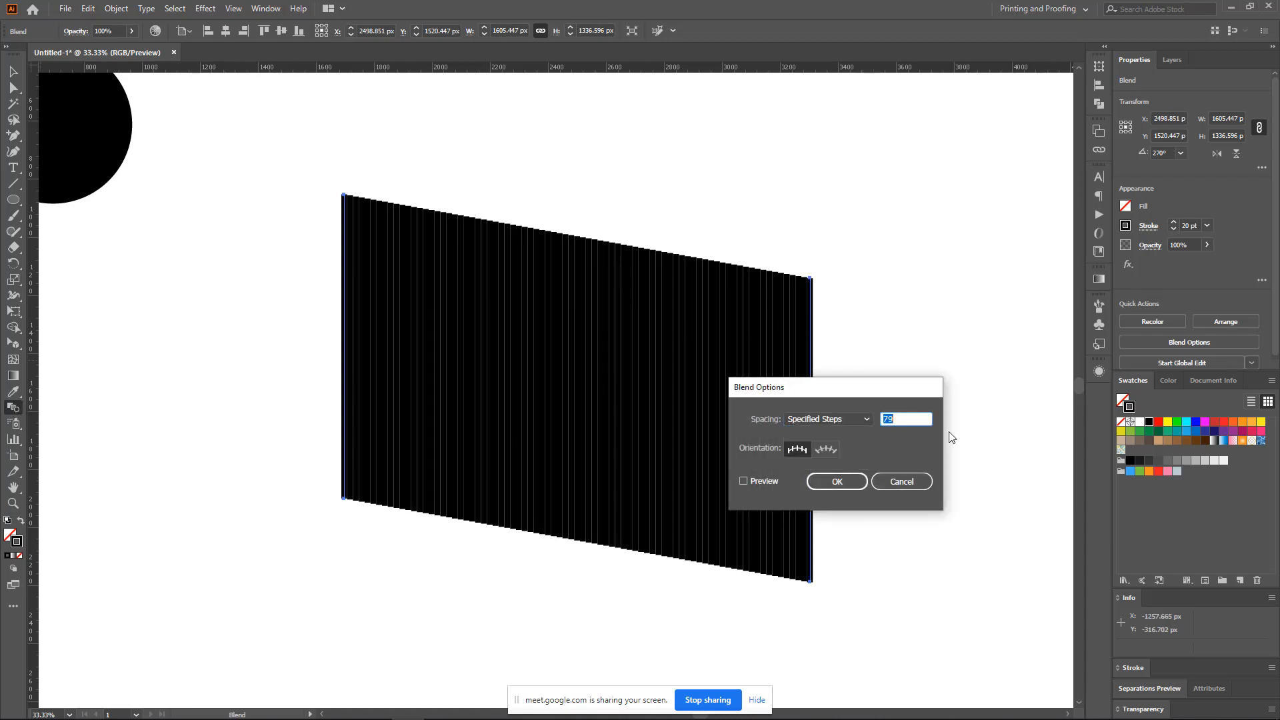
{"action": "left_click", "coordinate": [767, 482]}
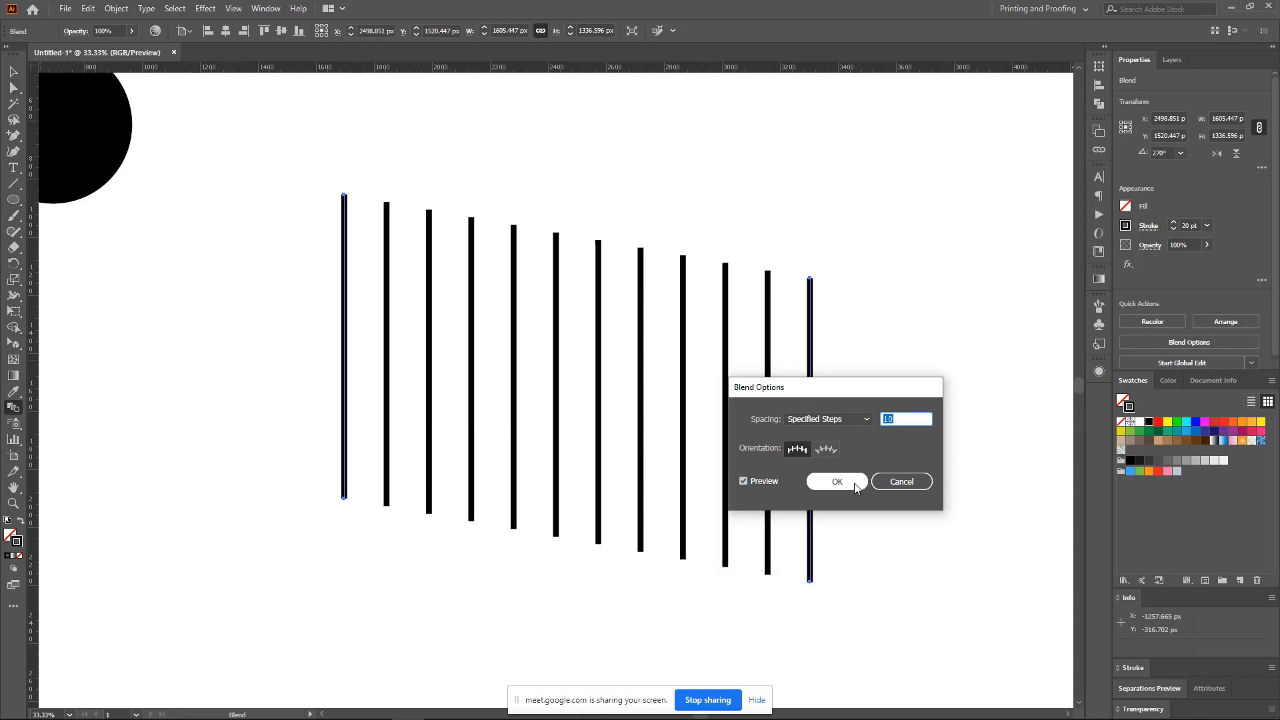
{"action": "left_click", "coordinate": [836, 482]}
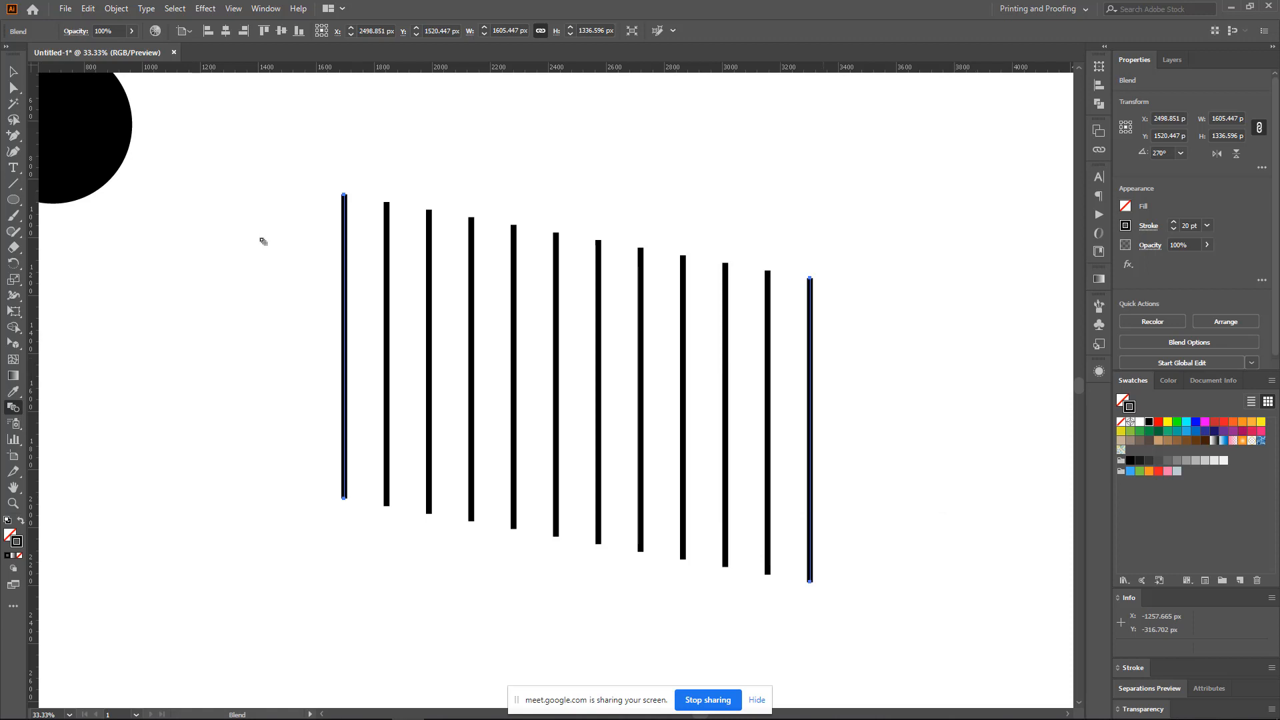
- Move the line blend up about 85 px and expand it with Object, Fill and Stroke enabled
{"action": "key", "text": "v"}
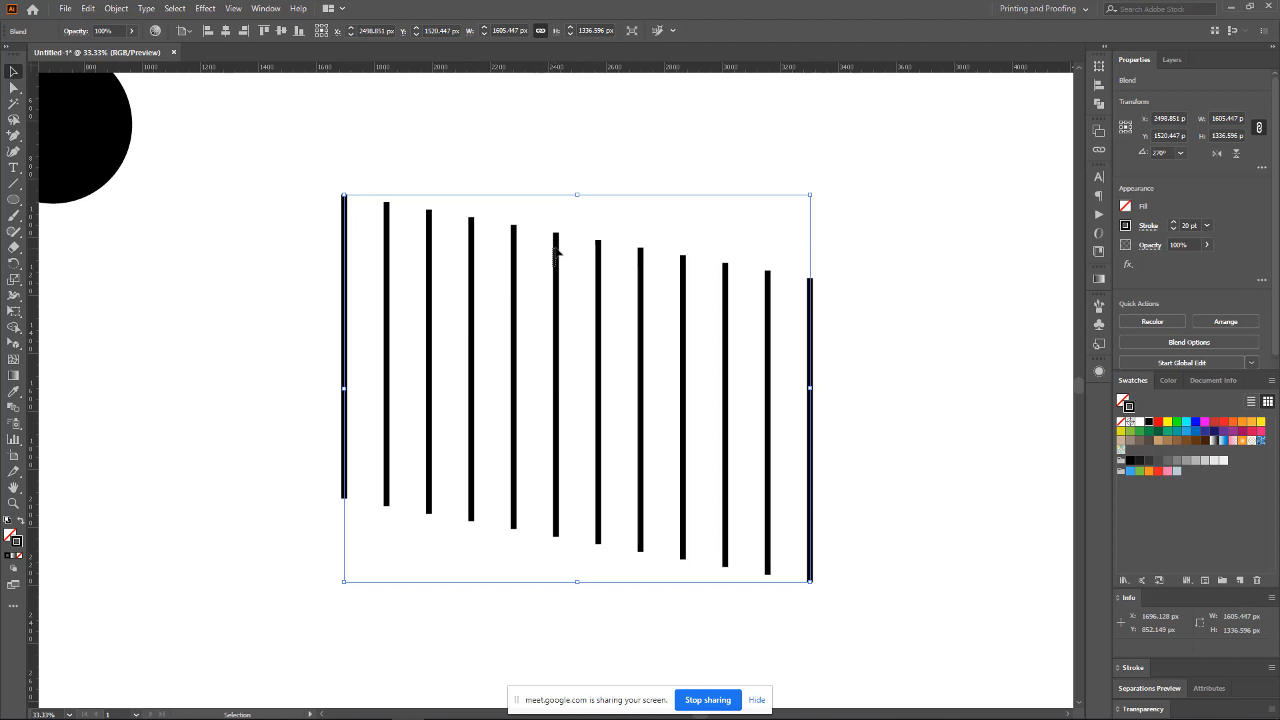
{"action": "left_click_drag", "start_coordinate": [555, 246], "coordinate": [554, 227]}
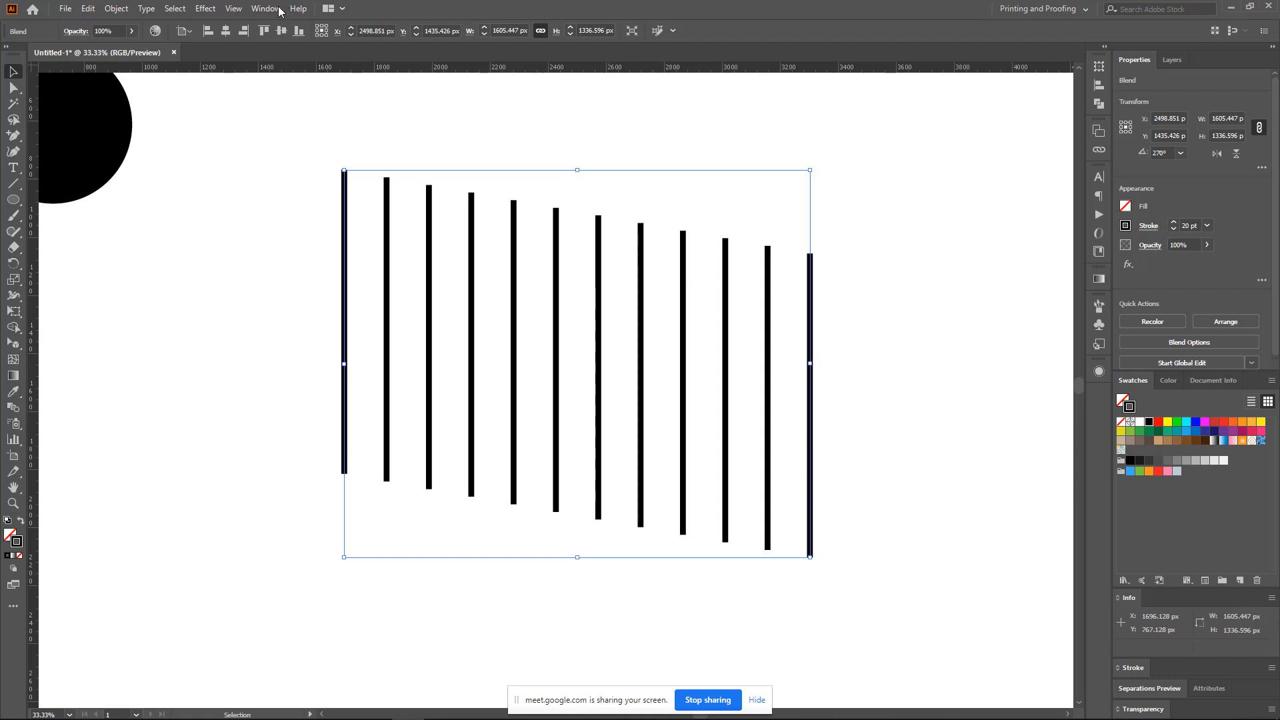
{"action": "left_click", "coordinate": [110, 10]}
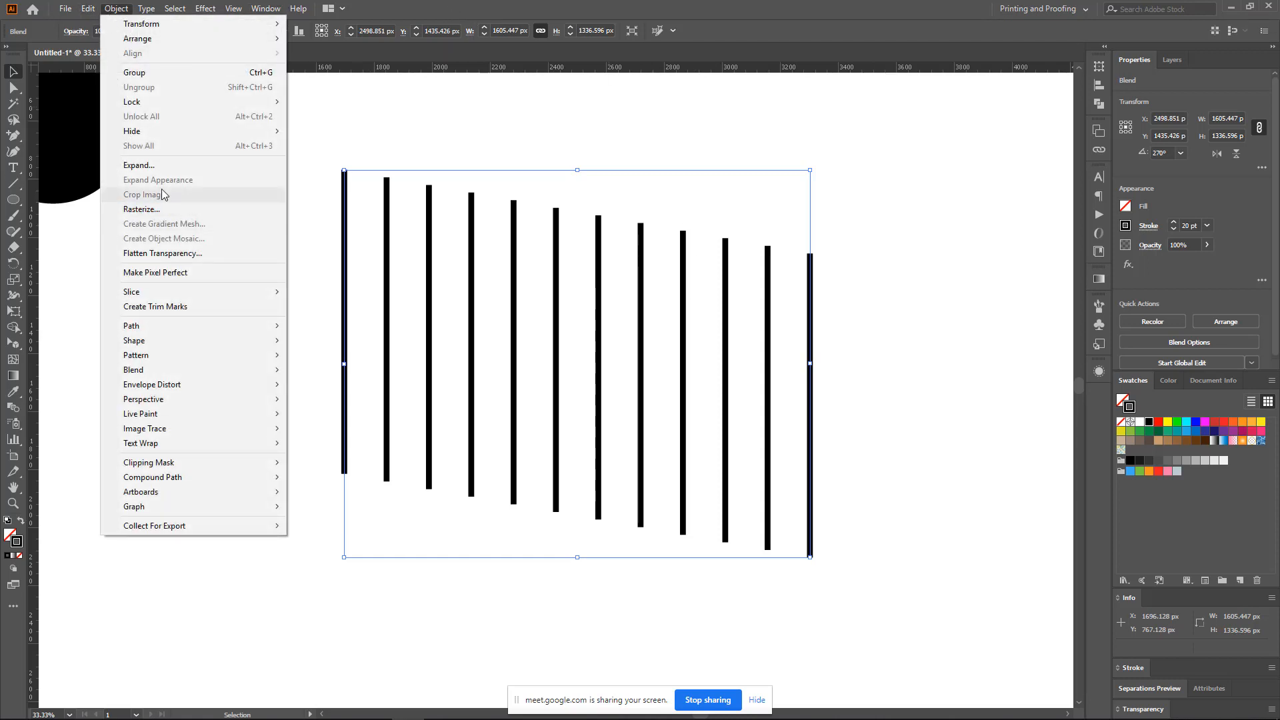
{"action": "left_click", "coordinate": [167, 166]}
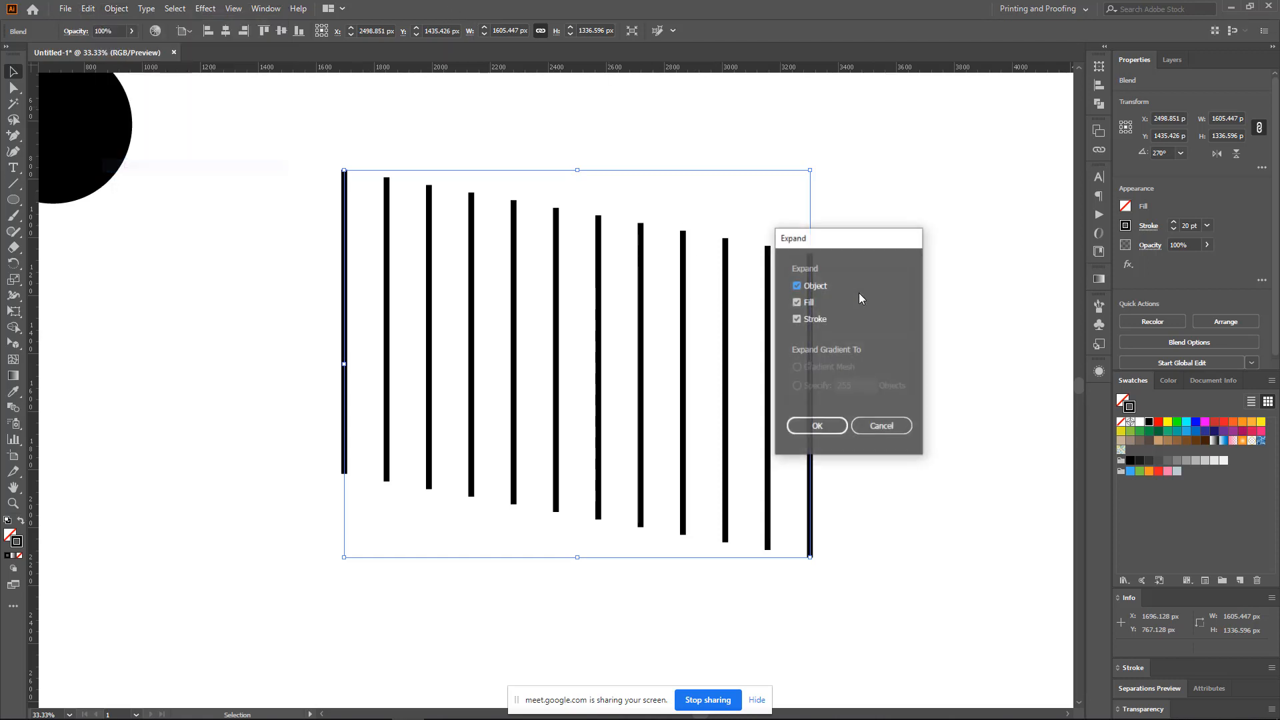
{"action": "left_click", "coordinate": [817, 428]}
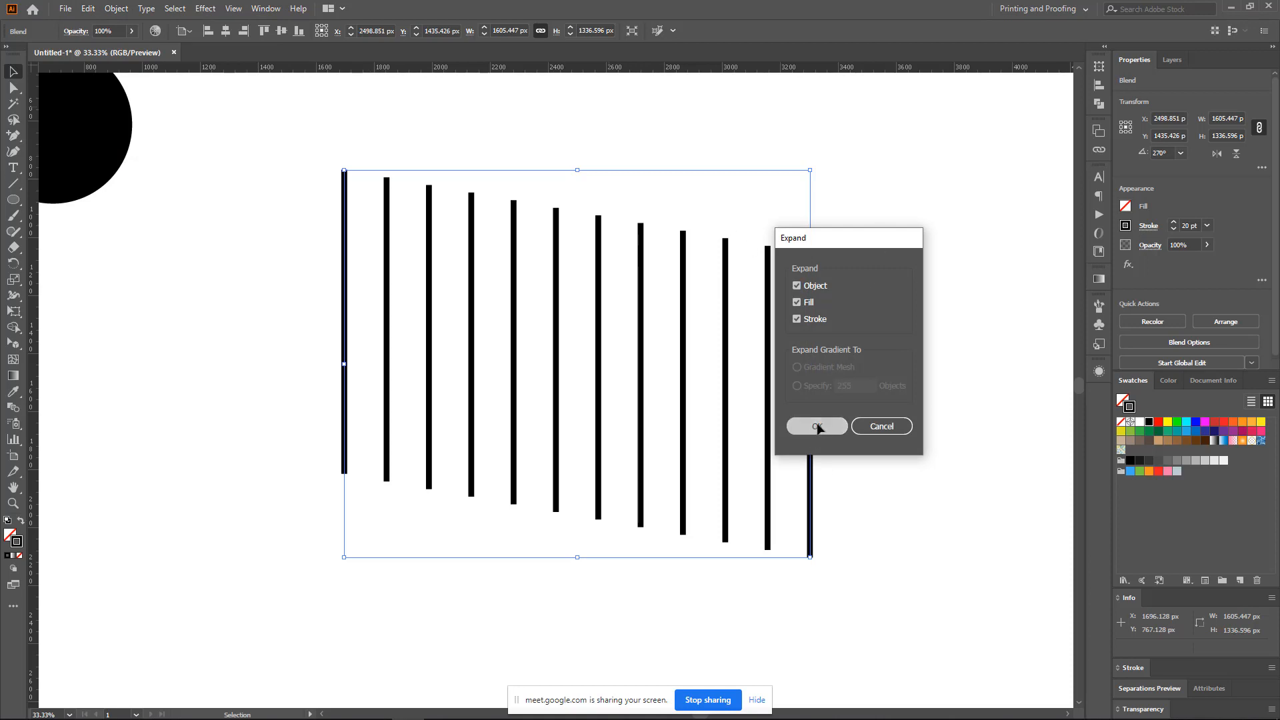
{"action": "left_click", "coordinate": [703, 263]}
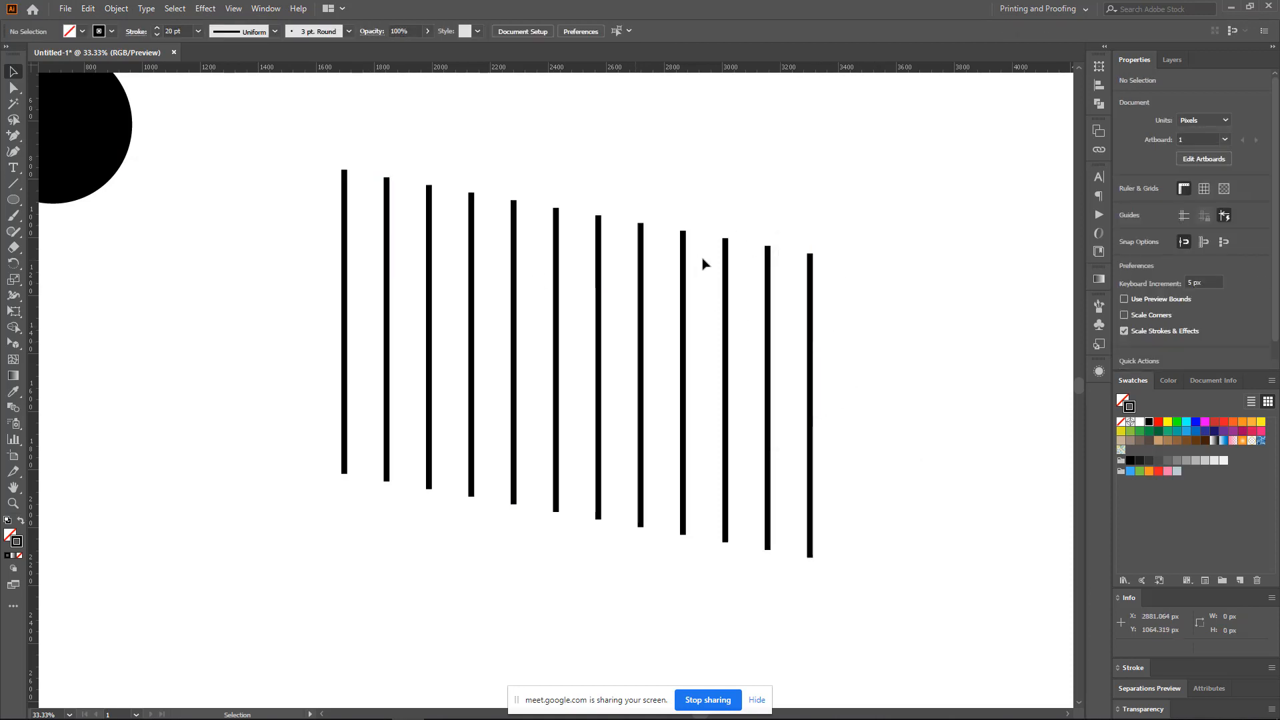
- Ungroup the expanded lines so each one can be selected individually
{"action": "right_click", "coordinate": [725, 259]}
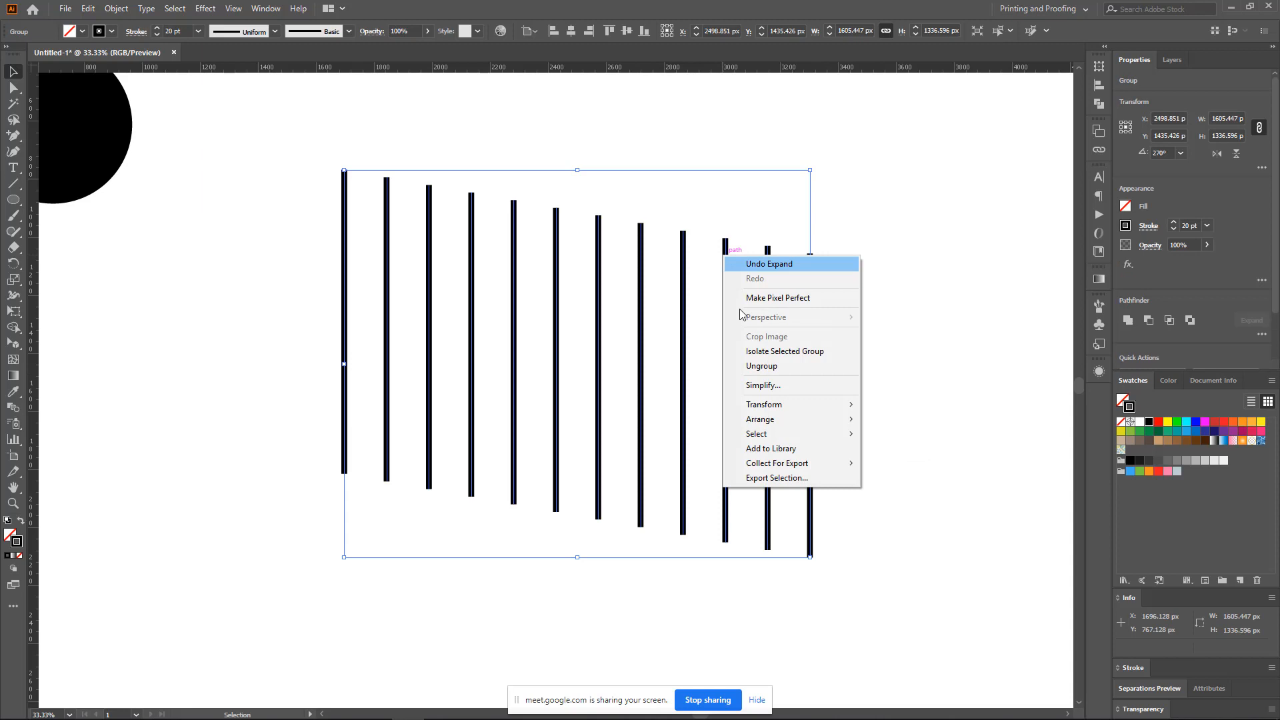
{"action": "left_click", "coordinate": [760, 365]}
{"action": "left_click", "coordinate": [715, 258]}
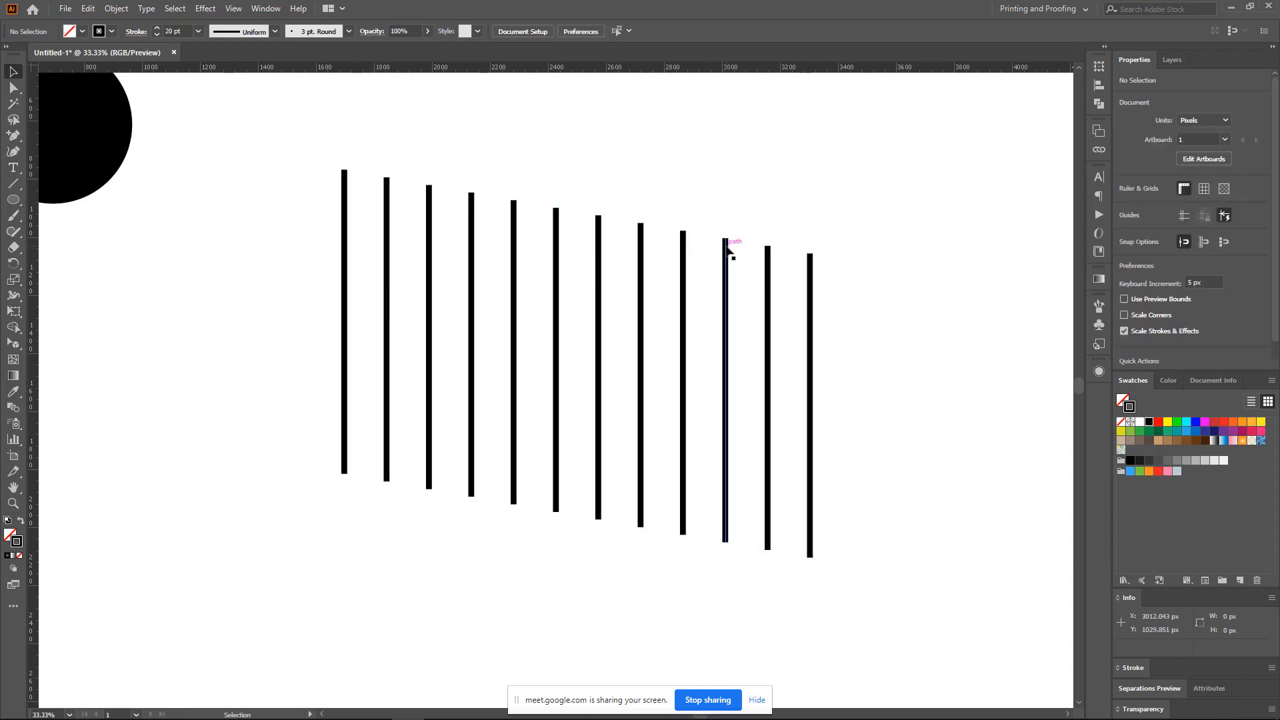
{"action": "left_click", "coordinate": [727, 247]}
{"action": "left_click", "coordinate": [883, 272]}
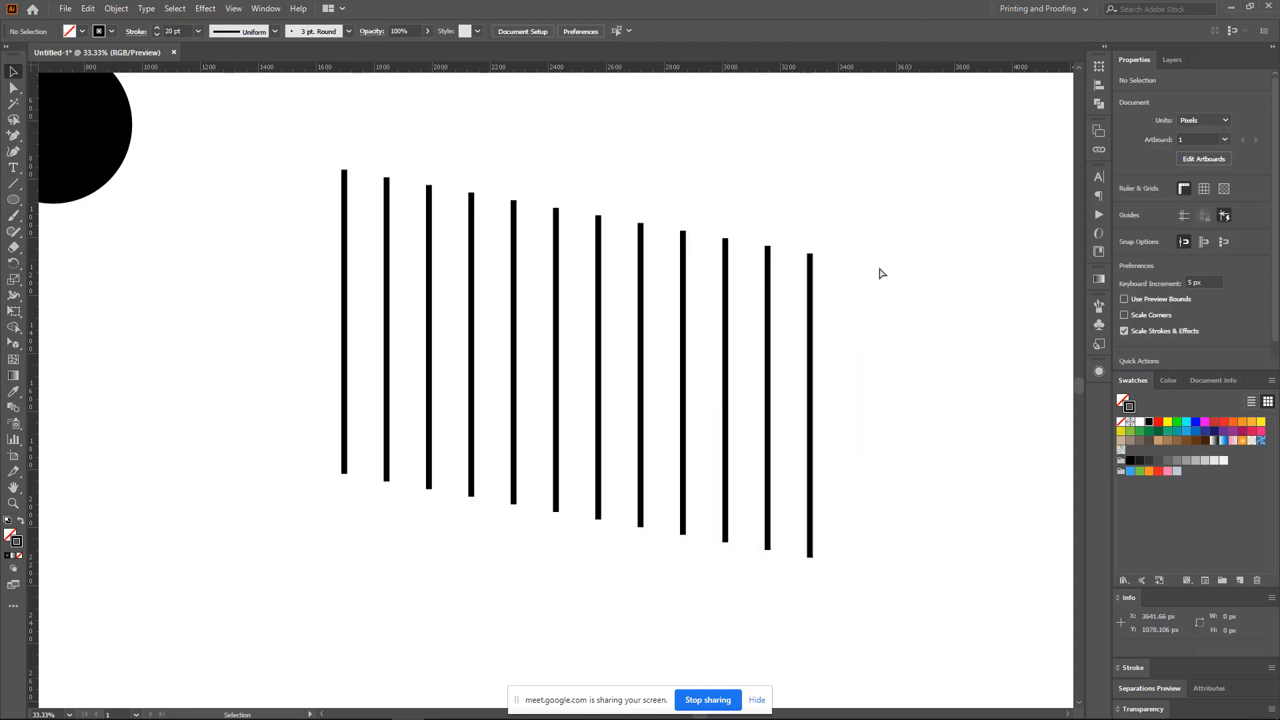
- Select all the vertical lines and align their vertical centers to the artboard
{"action": "scroll", "coordinate": [640, 348], "scroll_direction": "up", "scroll_amount": 2}
{"action": "scroll", "coordinate": [674, 265], "scroll_direction": "down", "scroll_amount": 1}
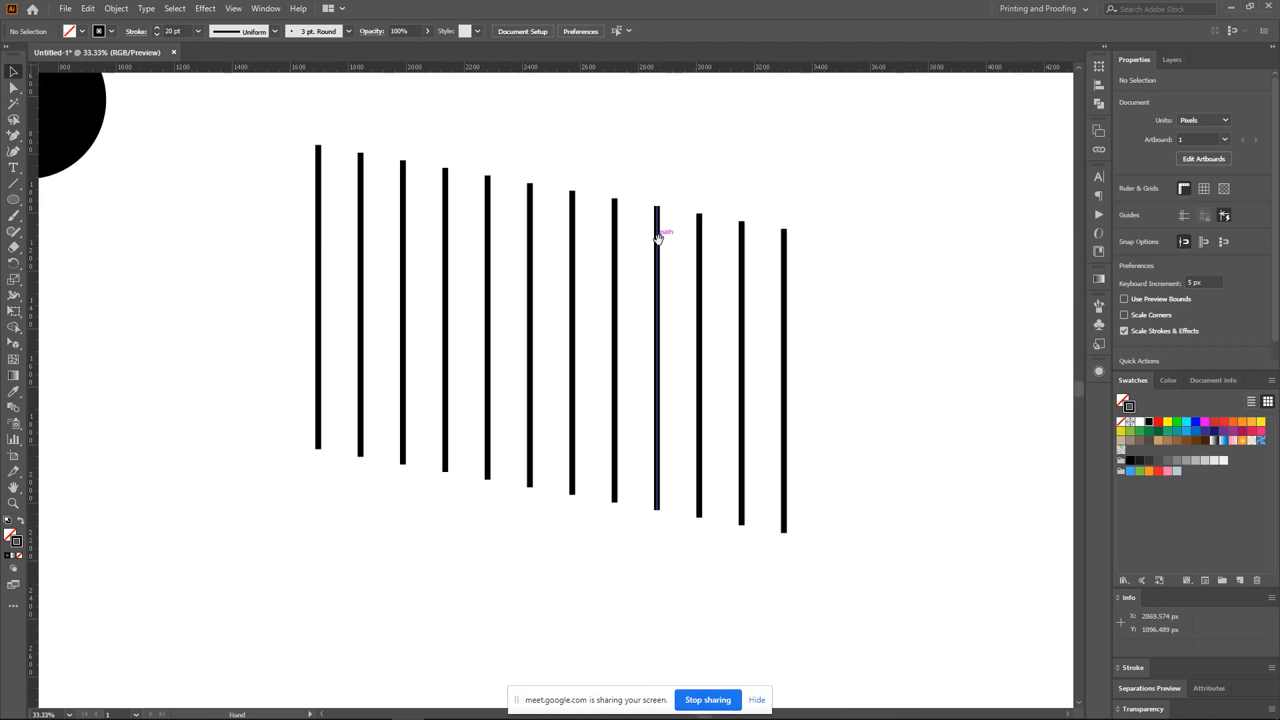
{"action": "scroll", "coordinate": [661, 229], "scroll_direction": "up", "scroll_amount": 1}
{"action": "scroll", "coordinate": [660, 254], "scroll_direction": "down", "scroll_amount": 1}
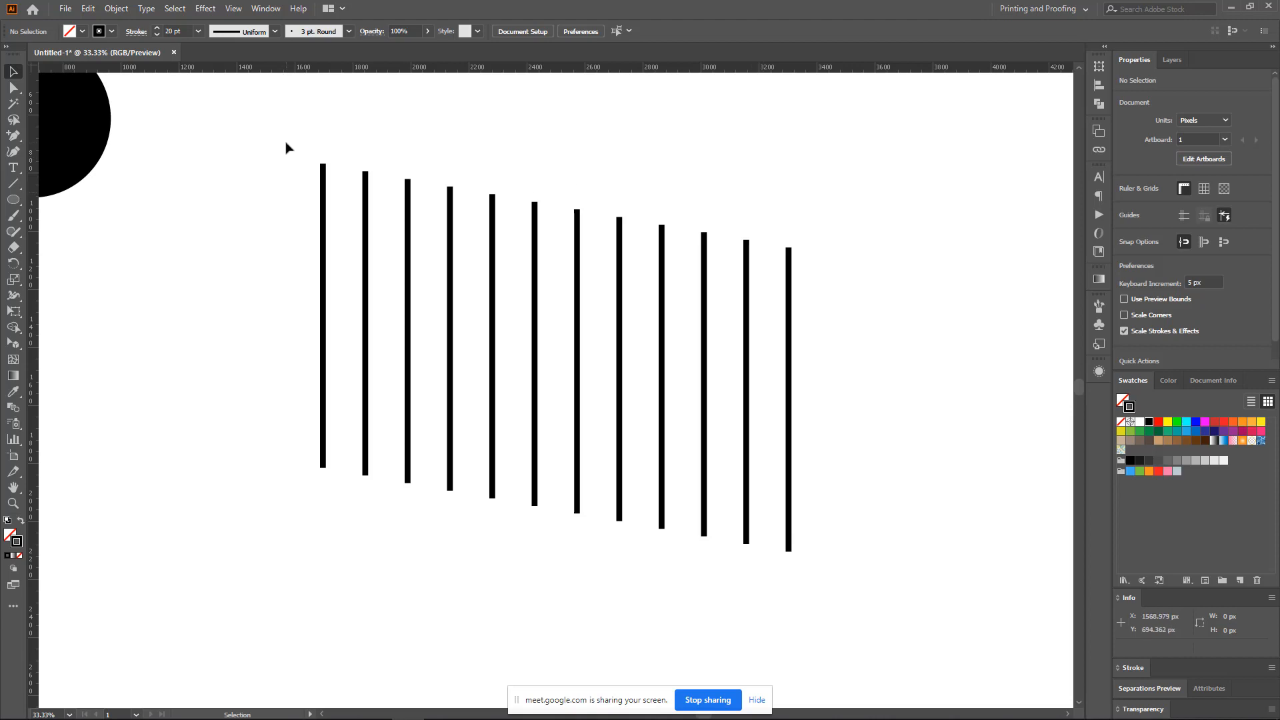
{"action": "left_click_drag", "start_coordinate": [286, 141], "coordinate": [864, 566]}
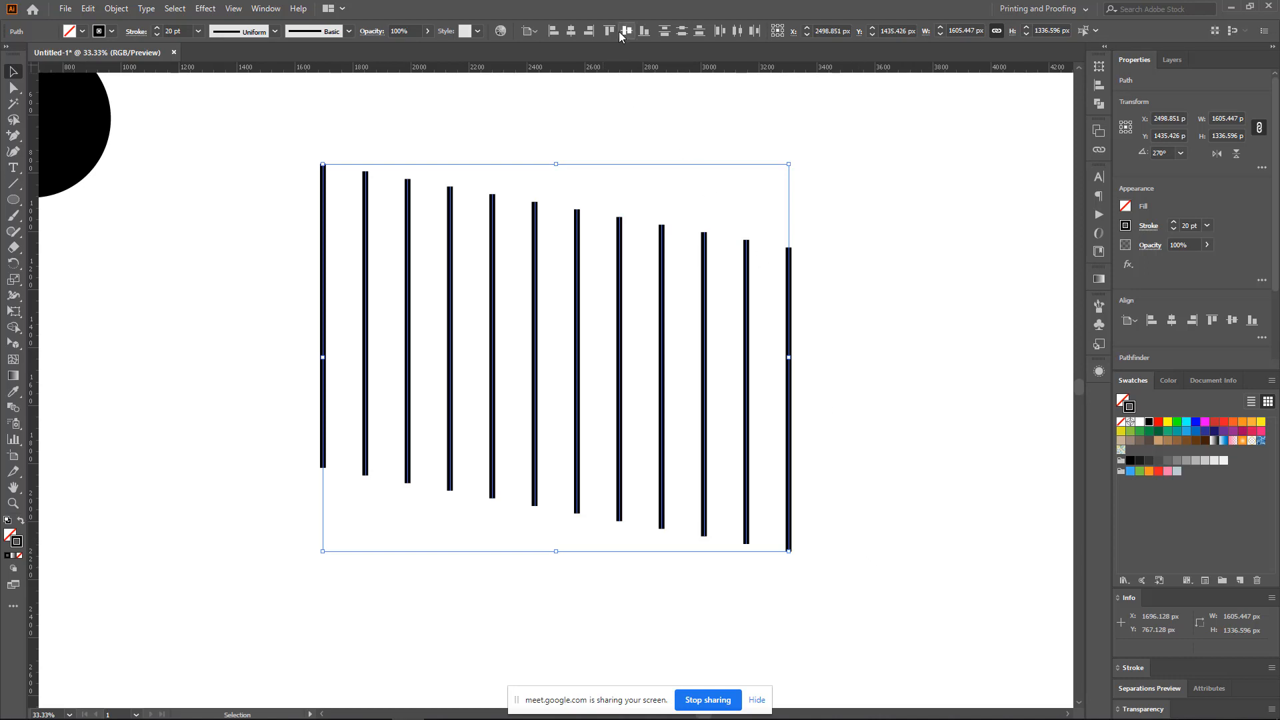
{"action": "left_click", "coordinate": [534, 31]}
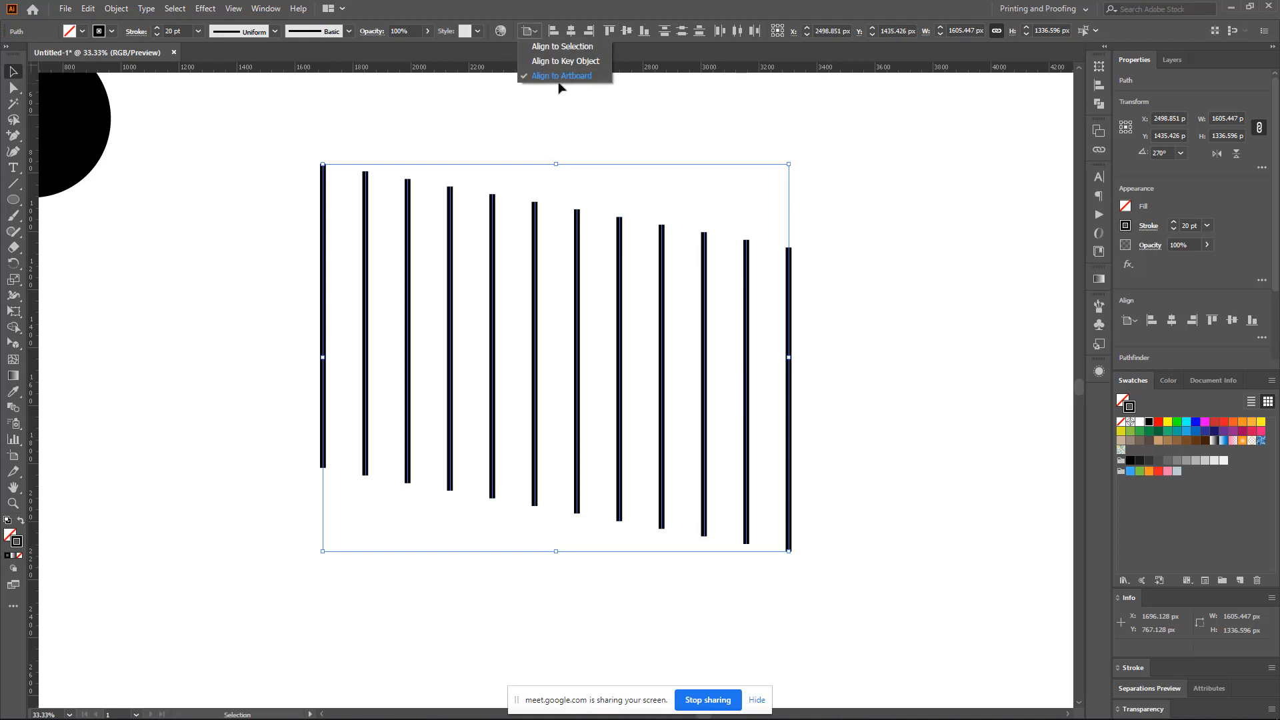
{"action": "left_click", "coordinate": [644, 98]}
{"action": "scroll", "coordinate": [637, 101], "scroll_direction": "down", "scroll_amount": 2, "text": "alt"}
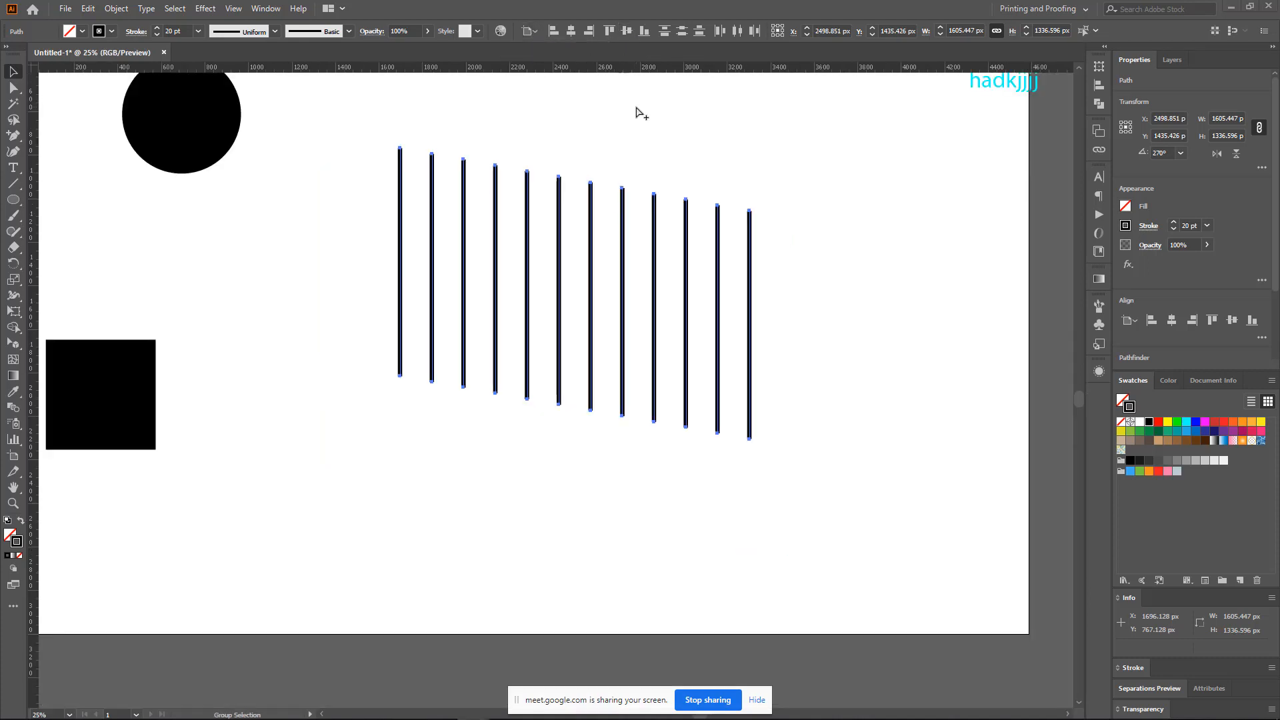
{"action": "scroll", "coordinate": [686, 182], "scroll_direction": "up", "scroll_amount": 2}
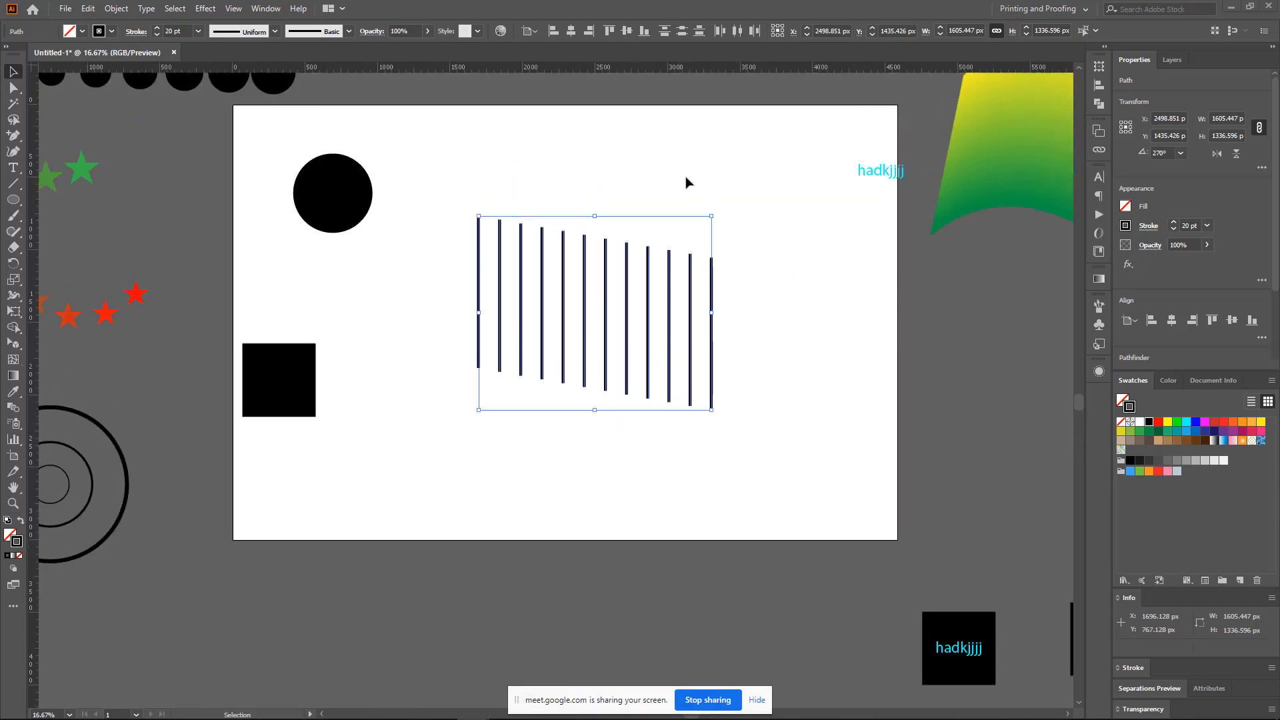
{"action": "left_click", "coordinate": [629, 31]}
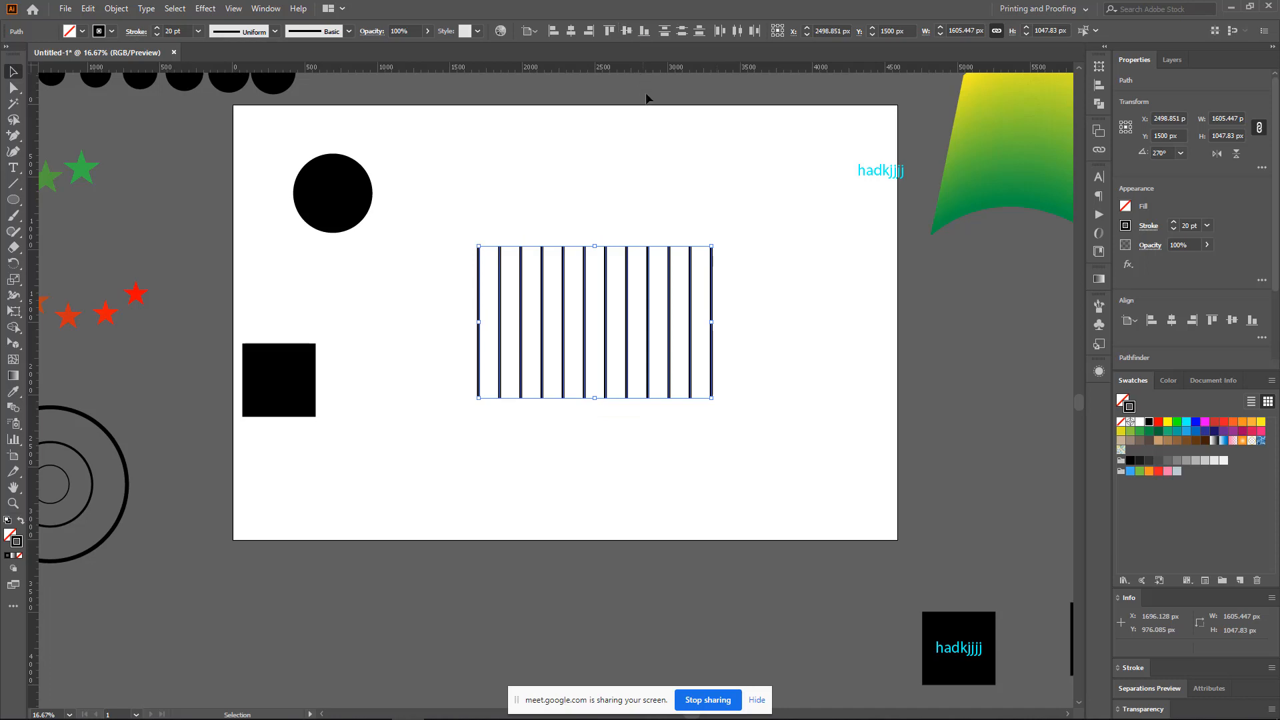
- Reselect the lines with Align to Artboard chosen, and undo their vertical center alignment
{"action": "scroll", "coordinate": [562, 322], "scroll_direction": "up", "scroll_amount": 2, "text": "alt"}
{"action": "scroll", "coordinate": [640, 409], "scroll_direction": "down", "scroll_amount": 1}
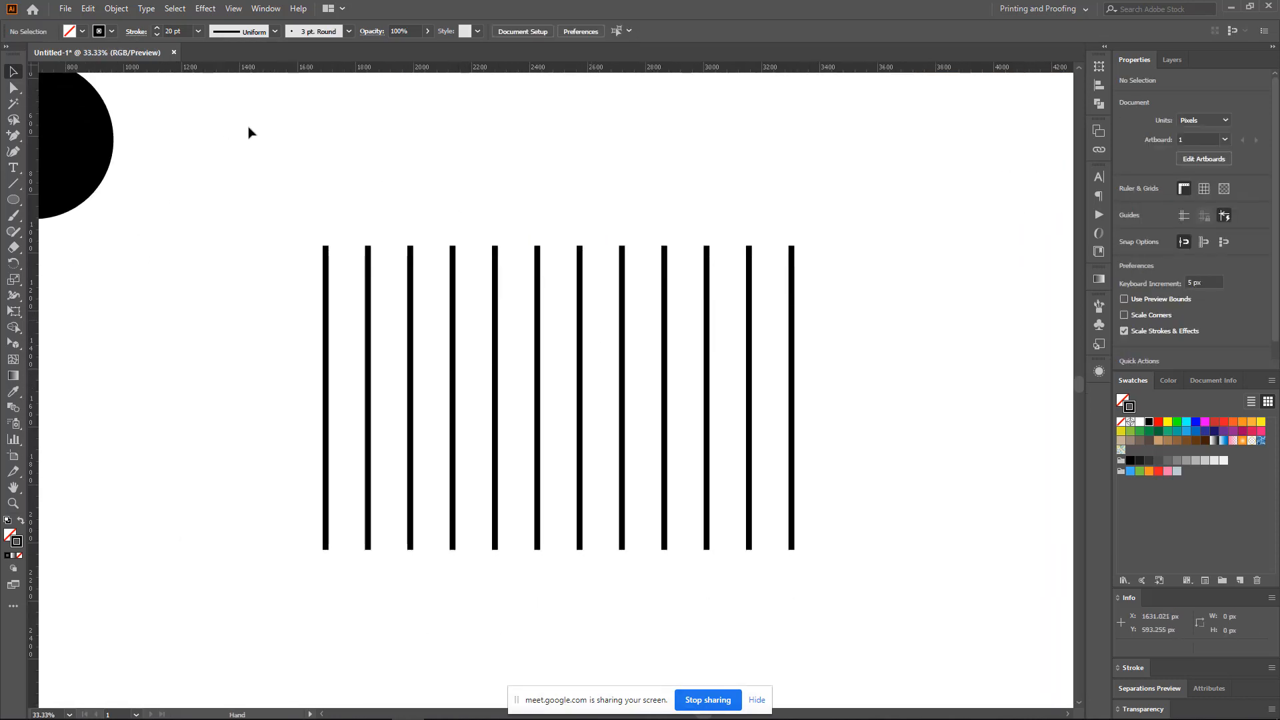
{"action": "left_click_drag", "start_coordinate": [237, 130], "coordinate": [875, 371]}
{"action": "left_click", "coordinate": [540, 30]}
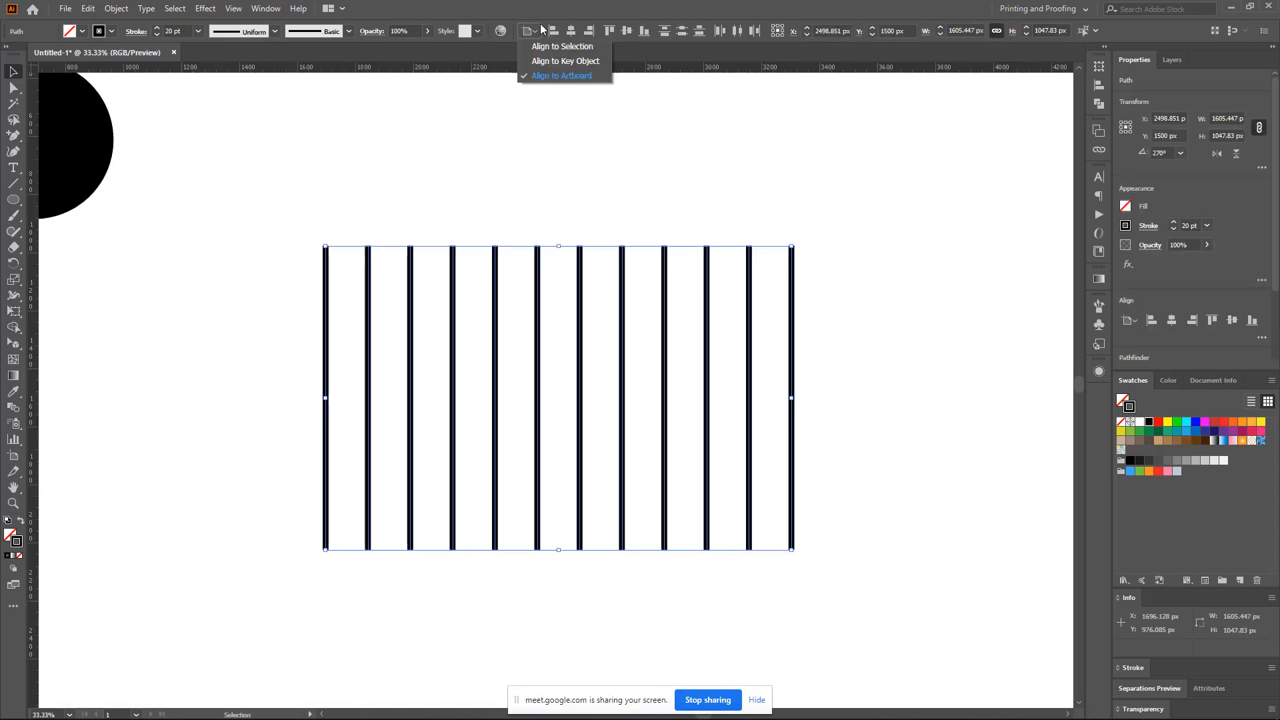
{"action": "left_click", "coordinate": [563, 76]}
{"action": "left_click", "coordinate": [797, 278]}
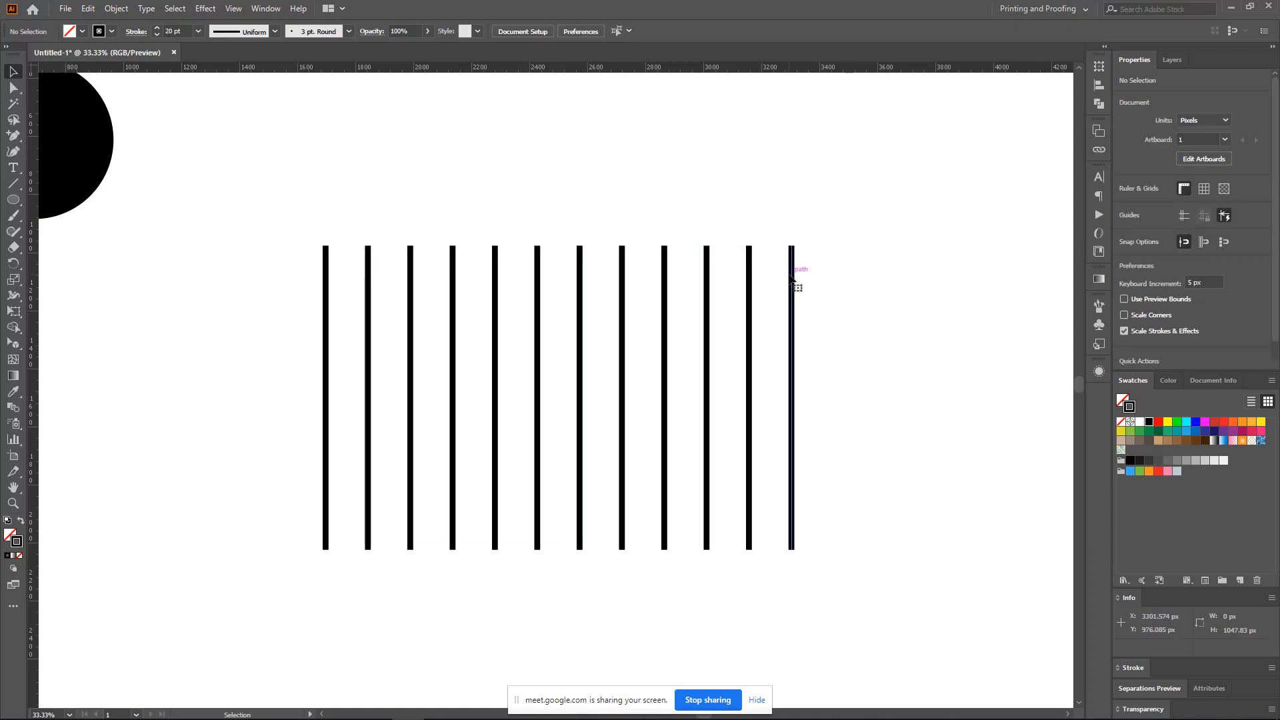
{"action": "key", "text": "ctrl+z"}
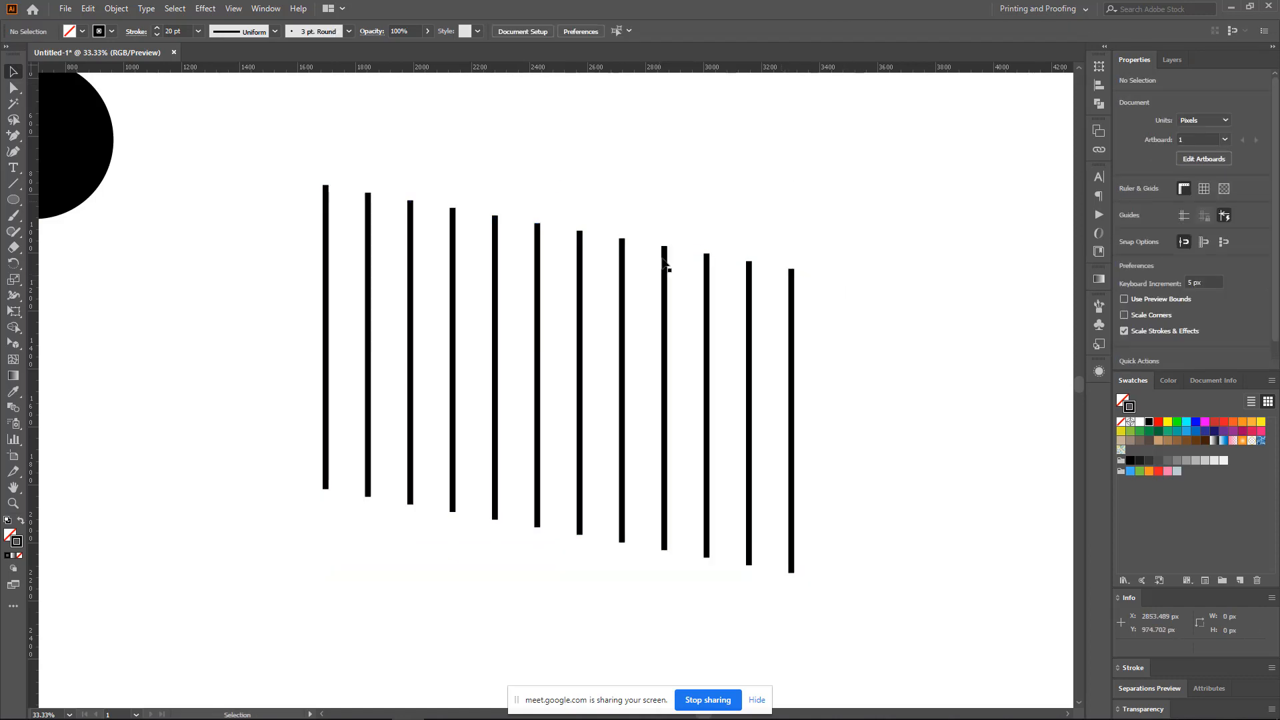
- Select all the vertical lines and align their vertical centers to the artboard
{"action": "left_click", "coordinate": [708, 282]}
{"action": "left_click", "coordinate": [854, 260]}
{"action": "scroll", "coordinate": [854, 260], "scroll_direction": "down", "scroll_amount": 2}
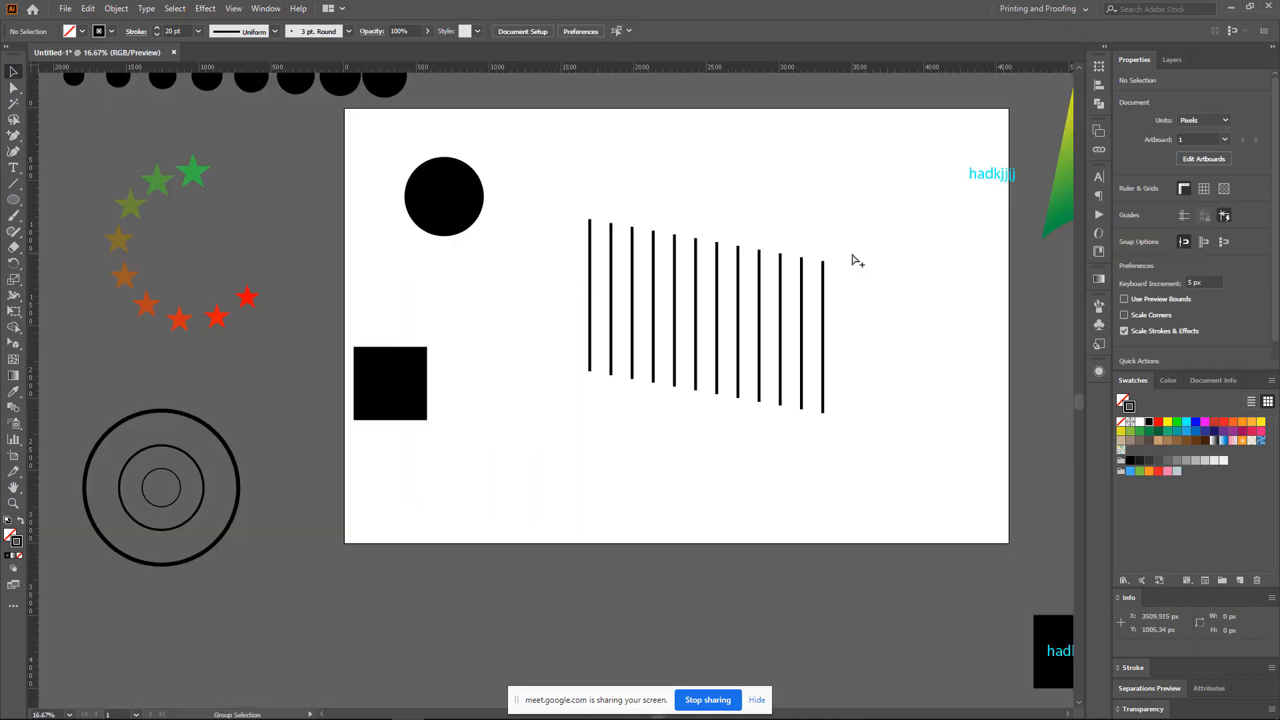
{"action": "left_click_drag", "start_coordinate": [535, 243], "coordinate": [890, 370]}
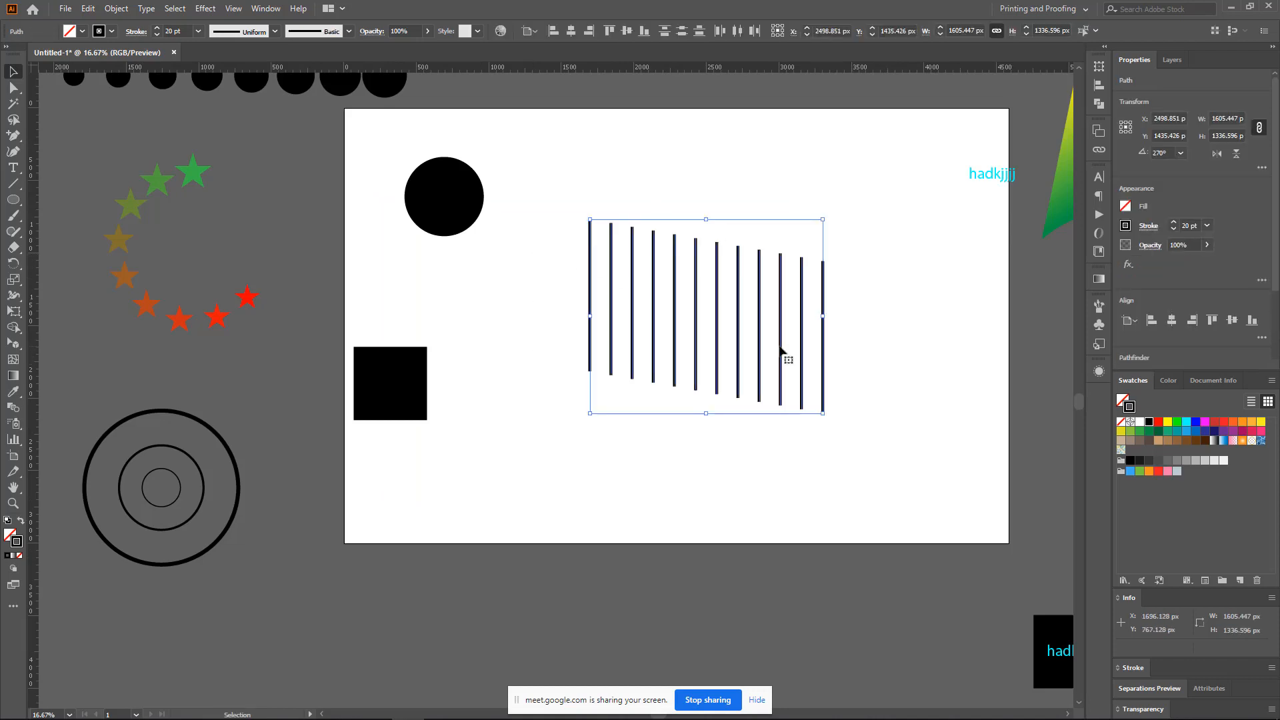
{"action": "scroll", "coordinate": [652, 374], "scroll_direction": "up", "scroll_amount": 2}
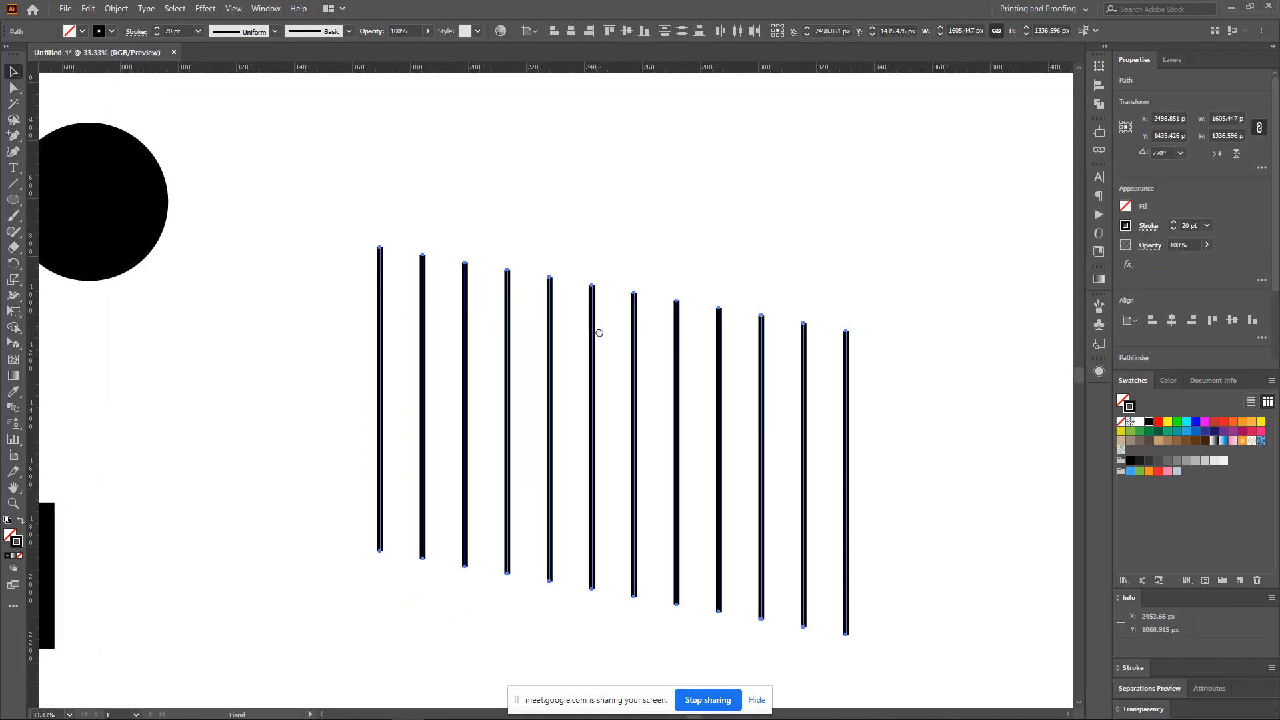
{"action": "scroll", "coordinate": [520, 226], "scroll_direction": "down", "scroll_amount": 3}
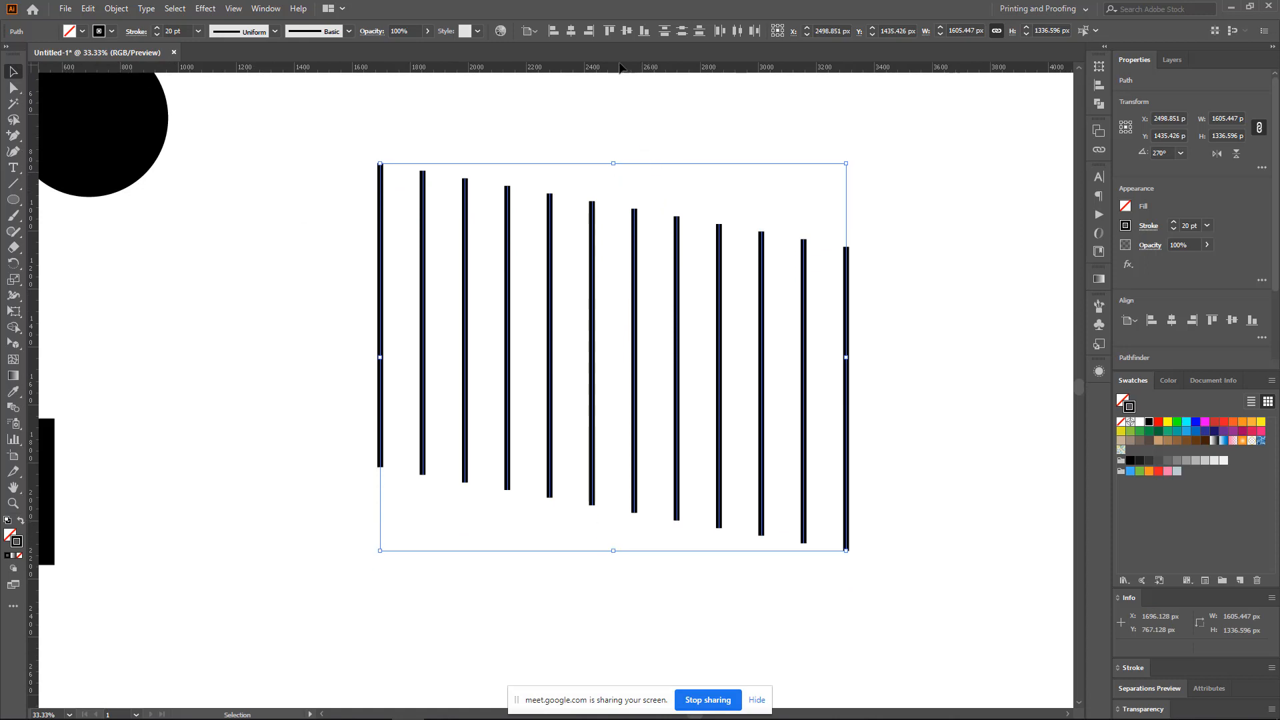
{"action": "left_click", "coordinate": [623, 35]}
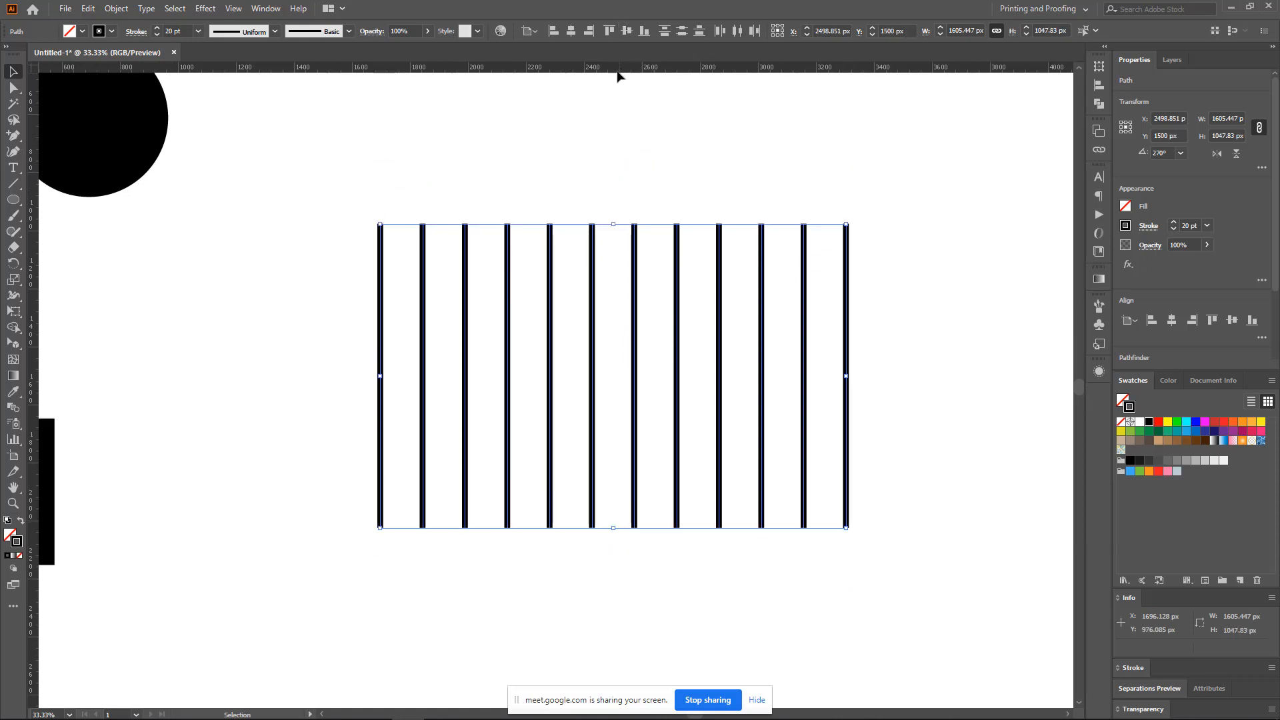
- Try to align the lines' horizontal centers to the artboard, and undo both center alignments
{"action": "left_click", "coordinate": [570, 31]}
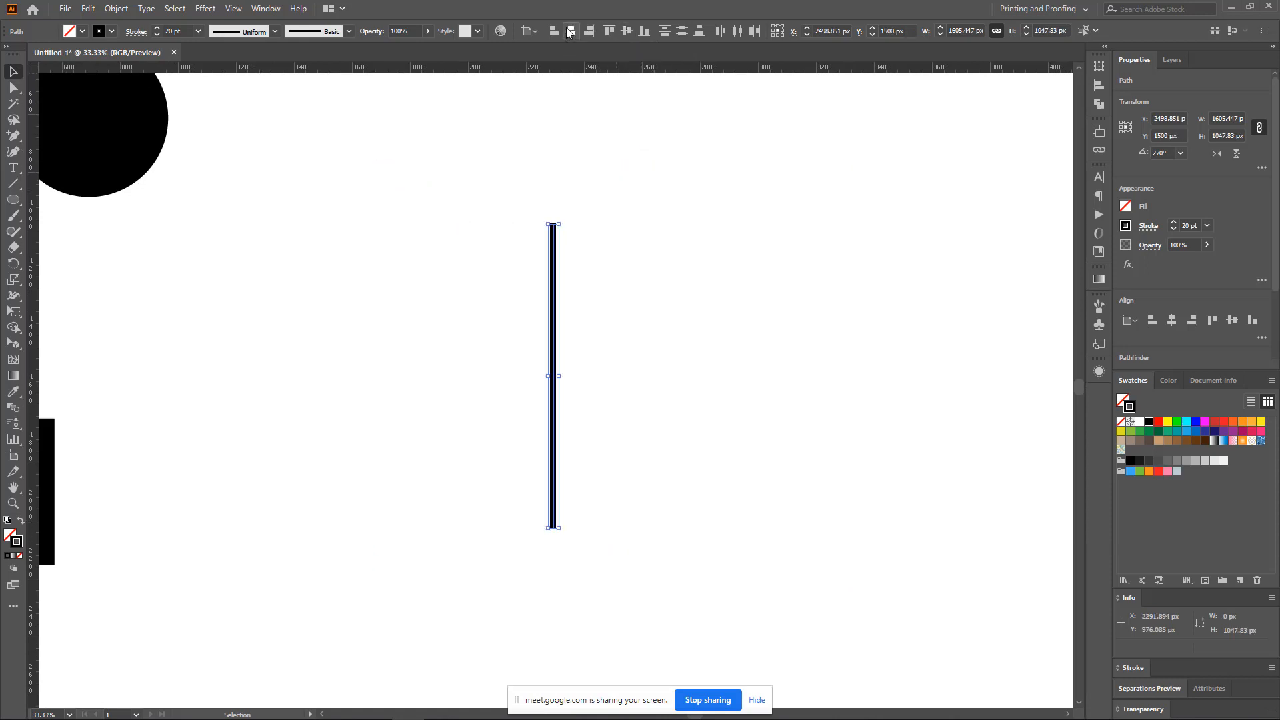
{"action": "key", "text": "ctrl+z"}
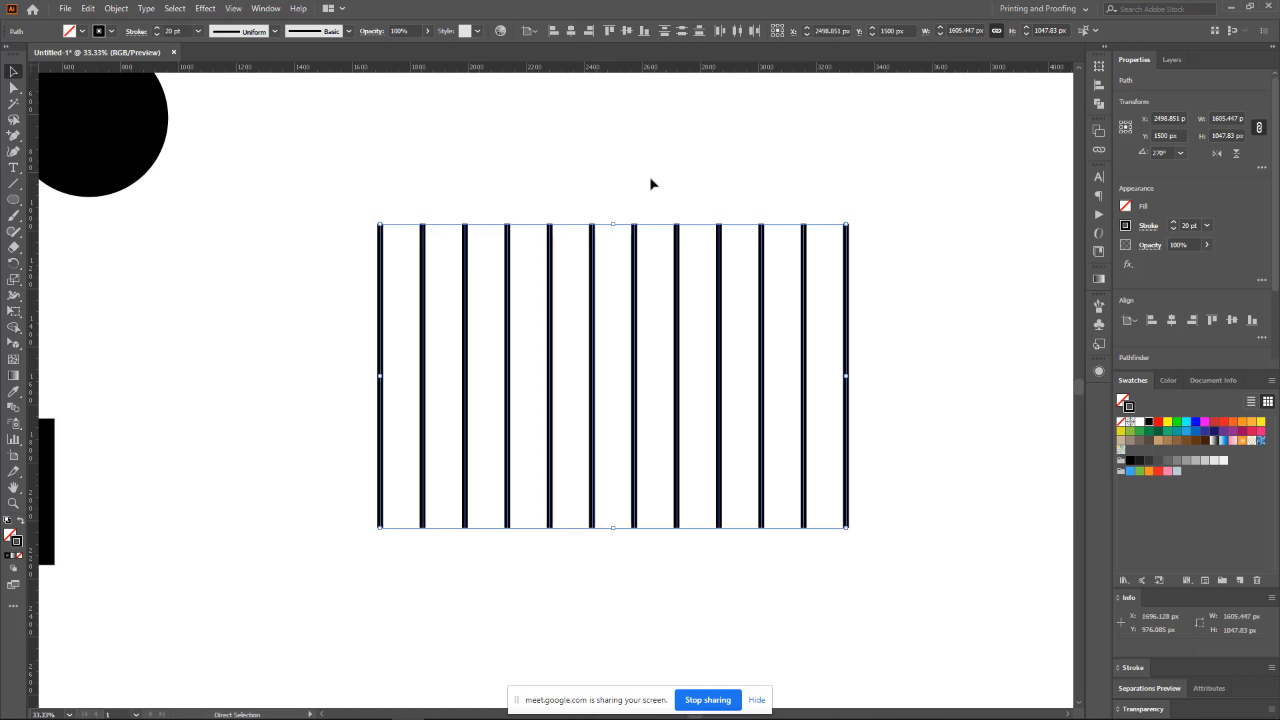
{"action": "key", "text": "ctrl+z"}
{"action": "left_click", "coordinate": [650, 167]}
- Move all the vertical lines off the artboard onto the empty pasteboard, about 3091 px right and 681 px down
{"action": "left_click", "coordinate": [645, 340], "text": "ctrl"}
{"action": "left_click_drag", "start_coordinate": [646, 402], "coordinate": [671, 355]}
{"action": "left_click", "coordinate": [655, 370], "text": "ctrl+alt"}
{"action": "scroll", "coordinate": [860, 363], "scroll_direction": "up", "scroll_amount": 2}
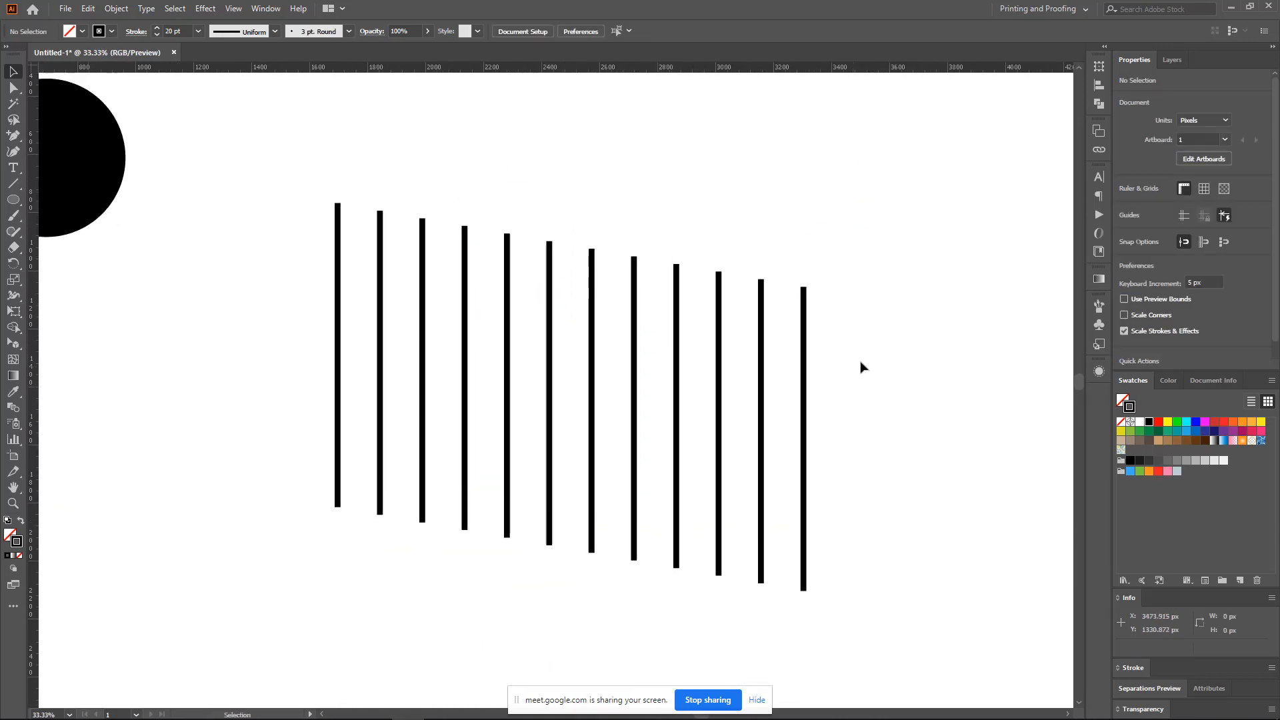
{"action": "scroll", "coordinate": [844, 347], "scroll_direction": "down", "scroll_amount": 1}
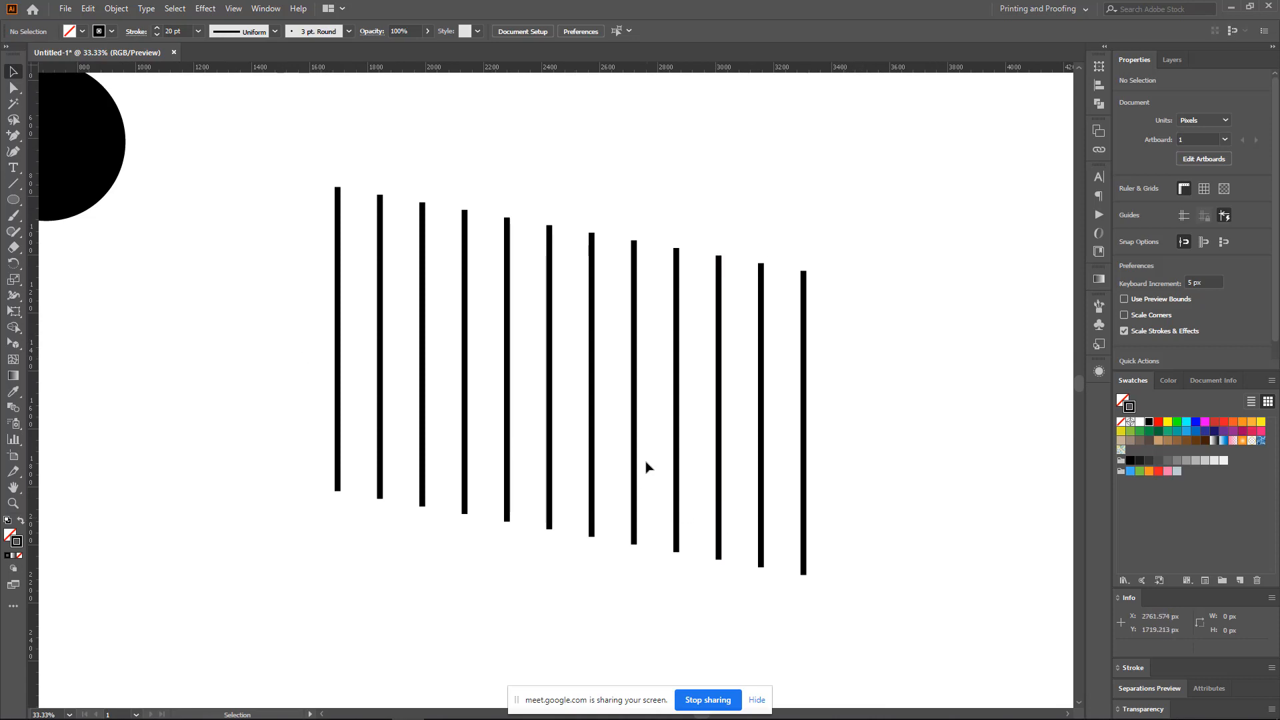
{"action": "scroll", "coordinate": [623, 442], "scroll_direction": "down", "scroll_amount": 1}
{"action": "scroll", "coordinate": [751, 371], "scroll_direction": "down", "scroll_amount": 3}
{"action": "scroll", "coordinate": [751, 372], "scroll_direction": "right", "scroll_amount": 2}
{"action": "left_click_drag", "start_coordinate": [287, 230], "coordinate": [711, 412]}
{"action": "left_click_drag", "start_coordinate": [785, 442], "coordinate": [474, 371]}
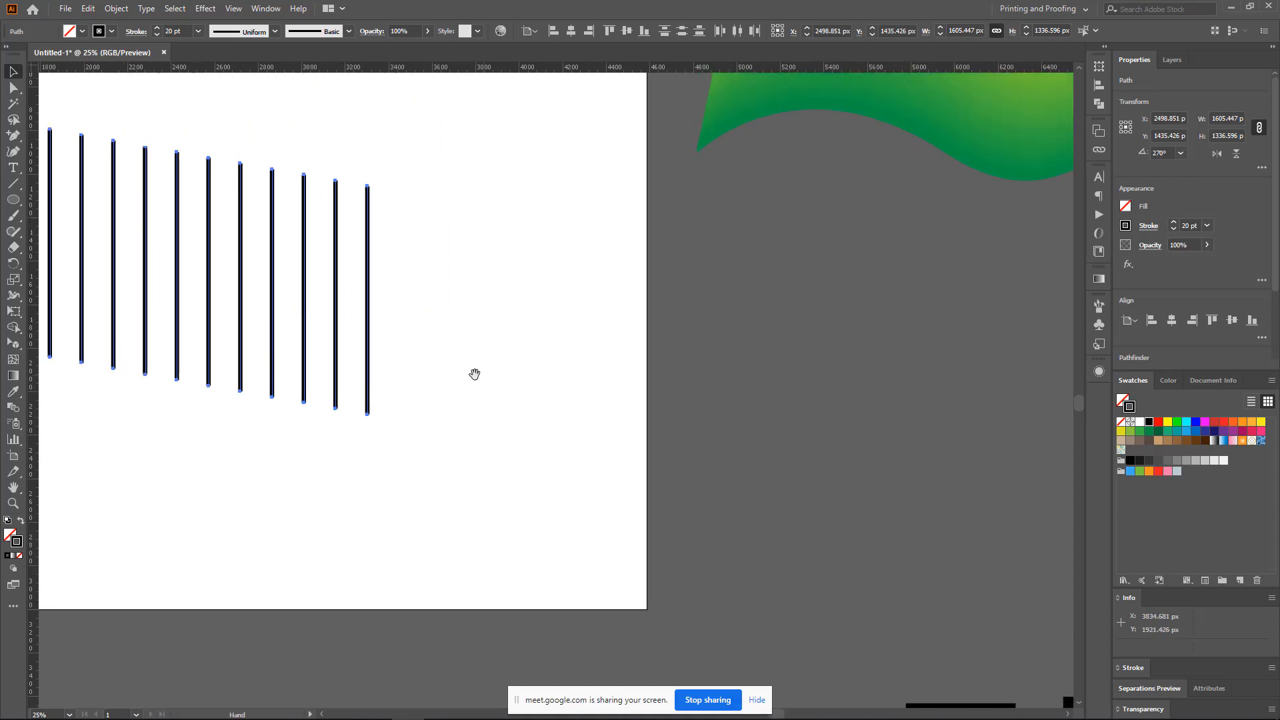
{"action": "left_click_drag", "start_coordinate": [364, 307], "coordinate": [1034, 459]}
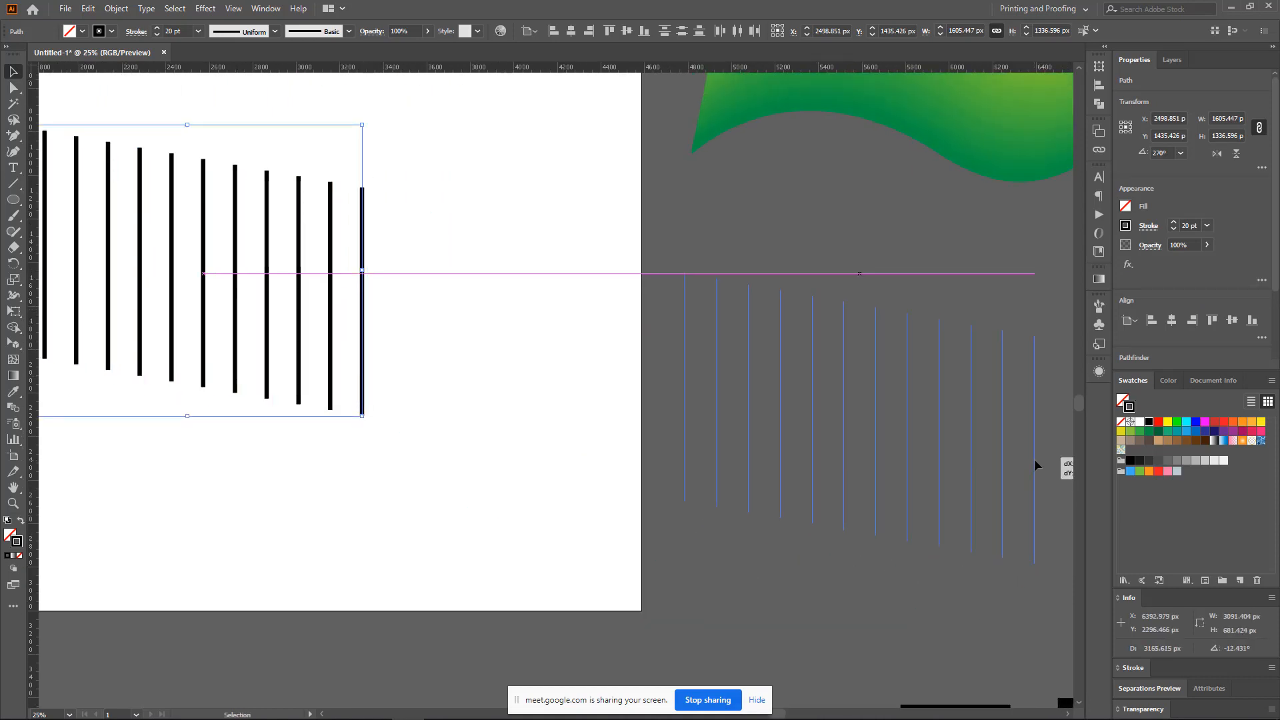
{"action": "left_click", "coordinate": [912, 255]}
- Select the first five lines, choose Align to Selection and align their vertical centers
{"action": "scroll", "coordinate": [651, 314], "scroll_direction": "up", "scroll_amount": 2}
{"action": "left_click_drag", "start_coordinate": [571, 406], "coordinate": [506, 290]}
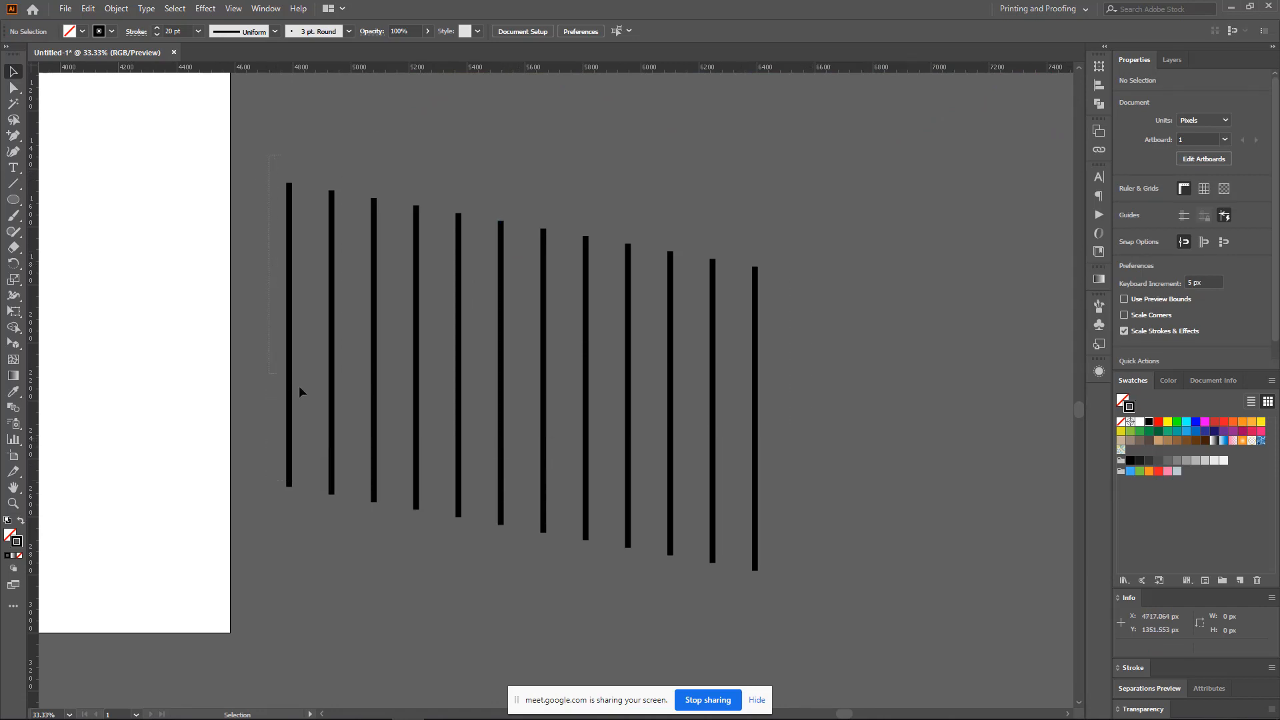
{"action": "left_click_drag", "start_coordinate": [487, 526], "coordinate": [485, 522]}
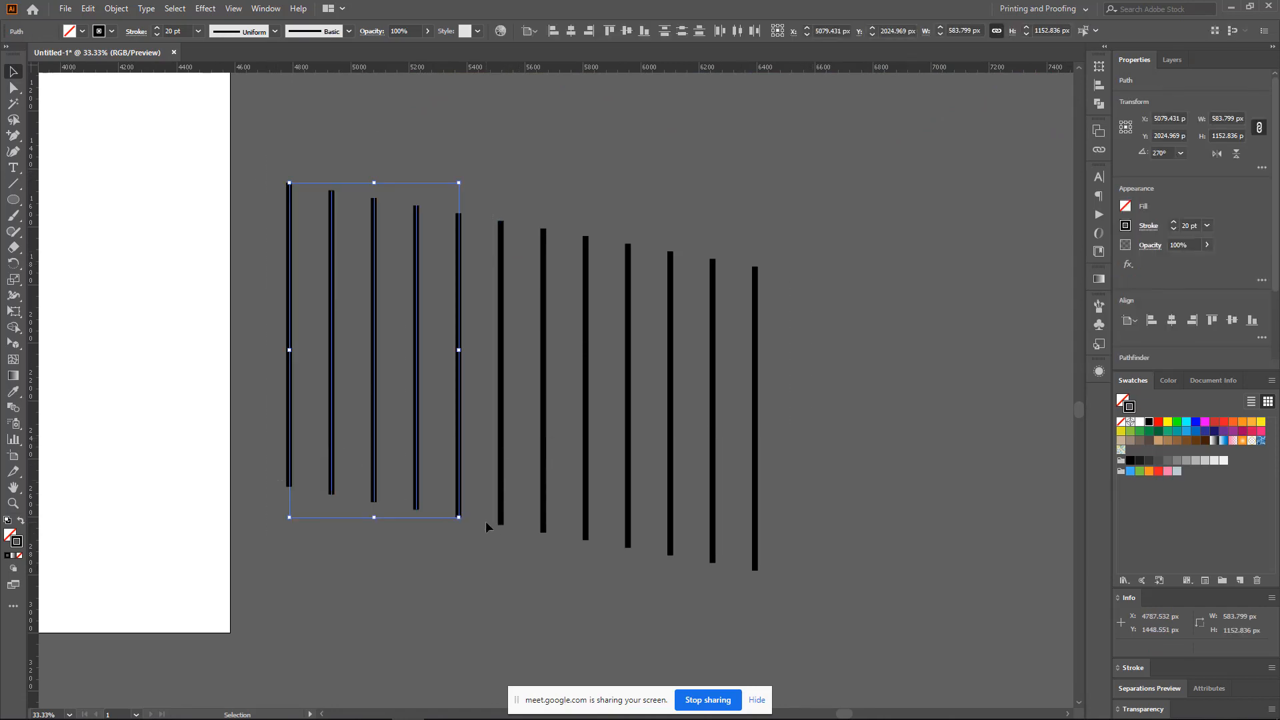
{"action": "left_click", "coordinate": [526, 34]}
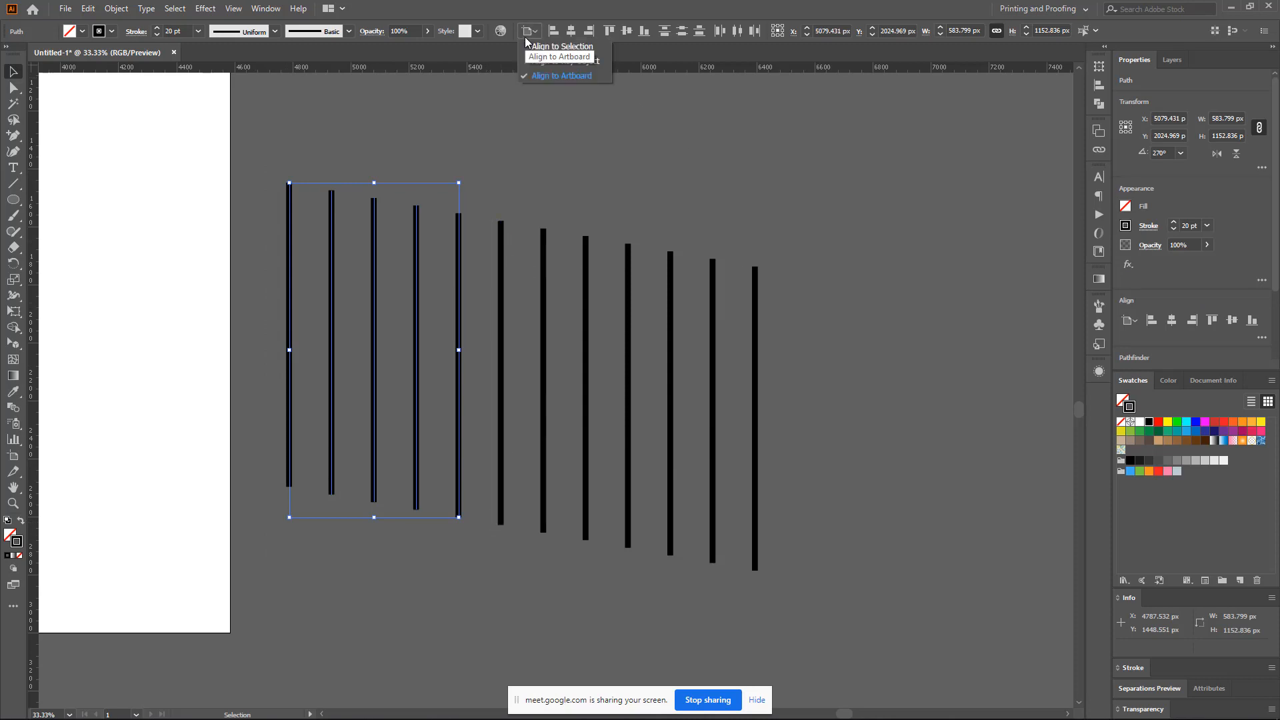
{"action": "left_click", "coordinate": [574, 47]}
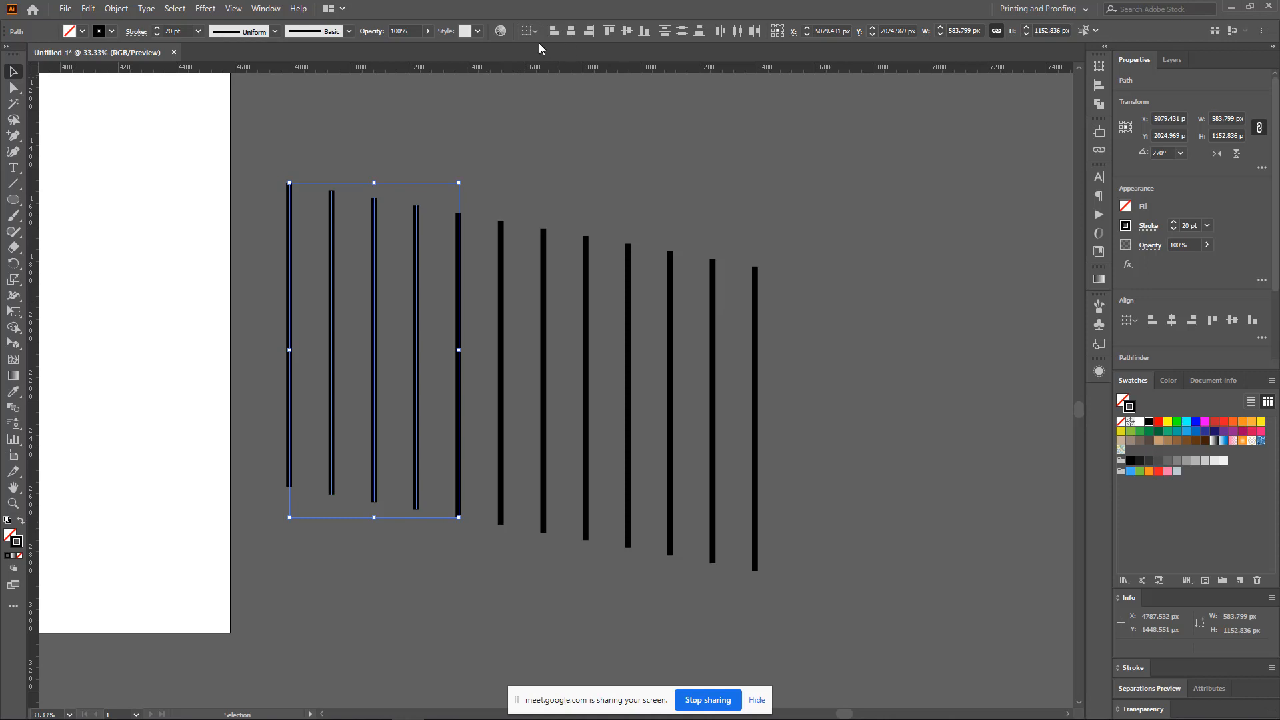
{"action": "left_click", "coordinate": [622, 34]}
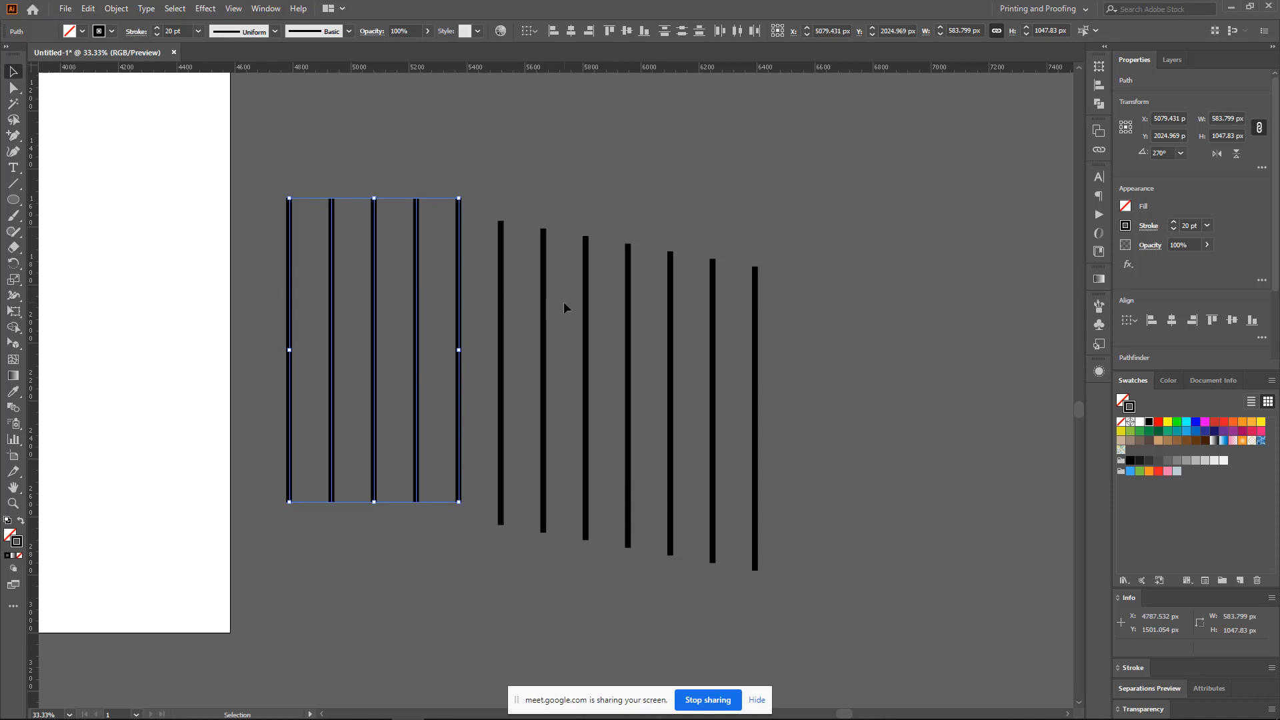
{"action": "left_click", "coordinate": [774, 268]}
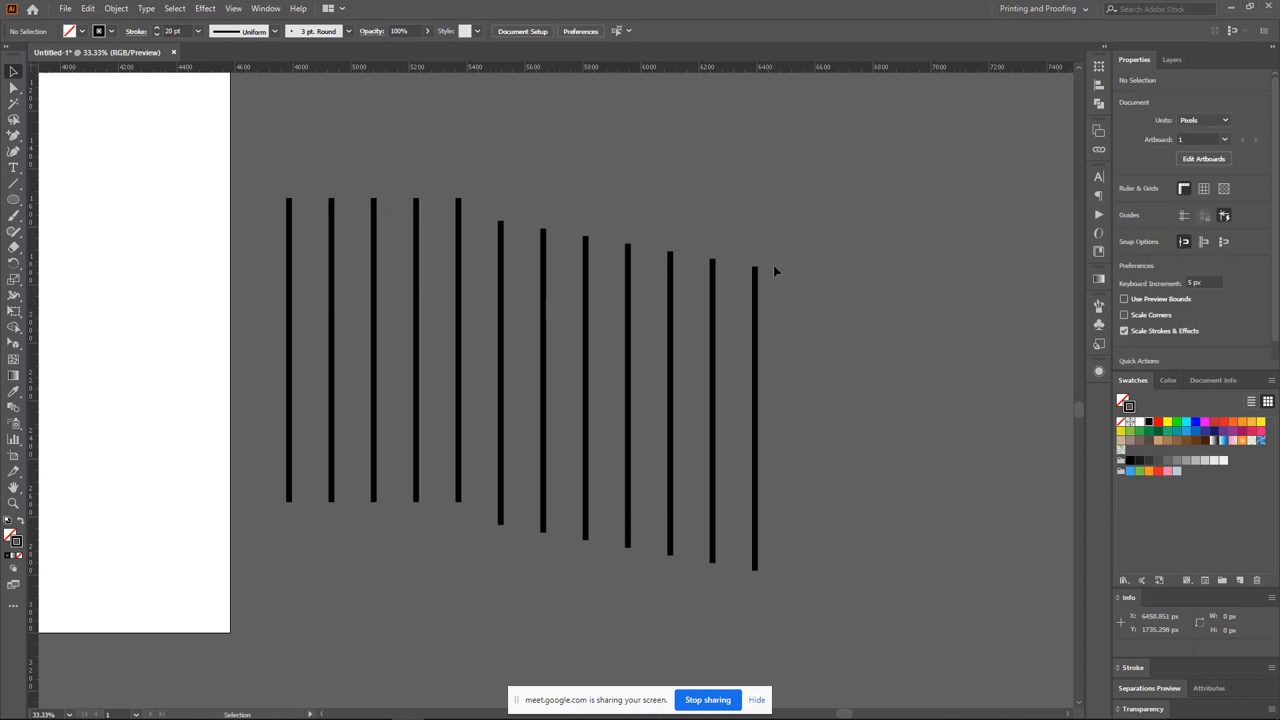
- Align the bottom edges of the seven remaining staggered lines to the selection, and undo that alignment
{"action": "left_click_drag", "start_coordinate": [544, 311], "coordinate": [499, 222]}
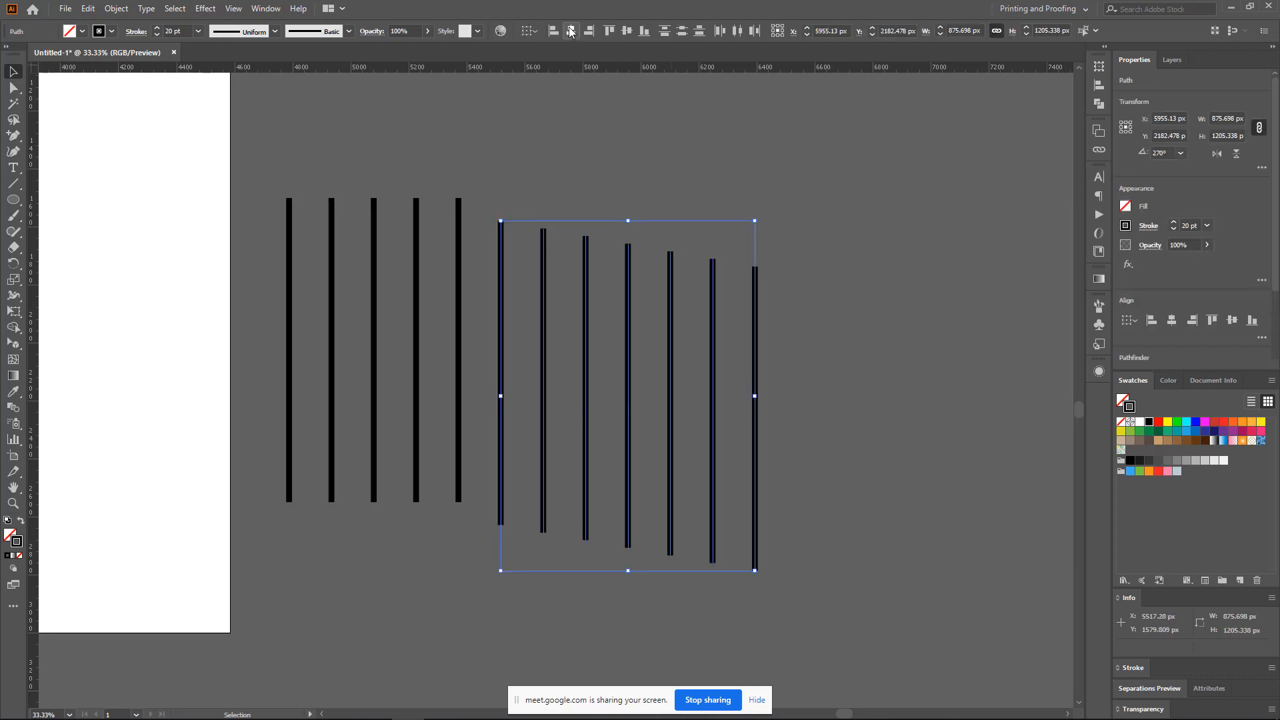
{"action": "left_click", "coordinate": [532, 32]}
{"action": "left_click", "coordinate": [535, 31]}
{"action": "left_click", "coordinate": [645, 31]}
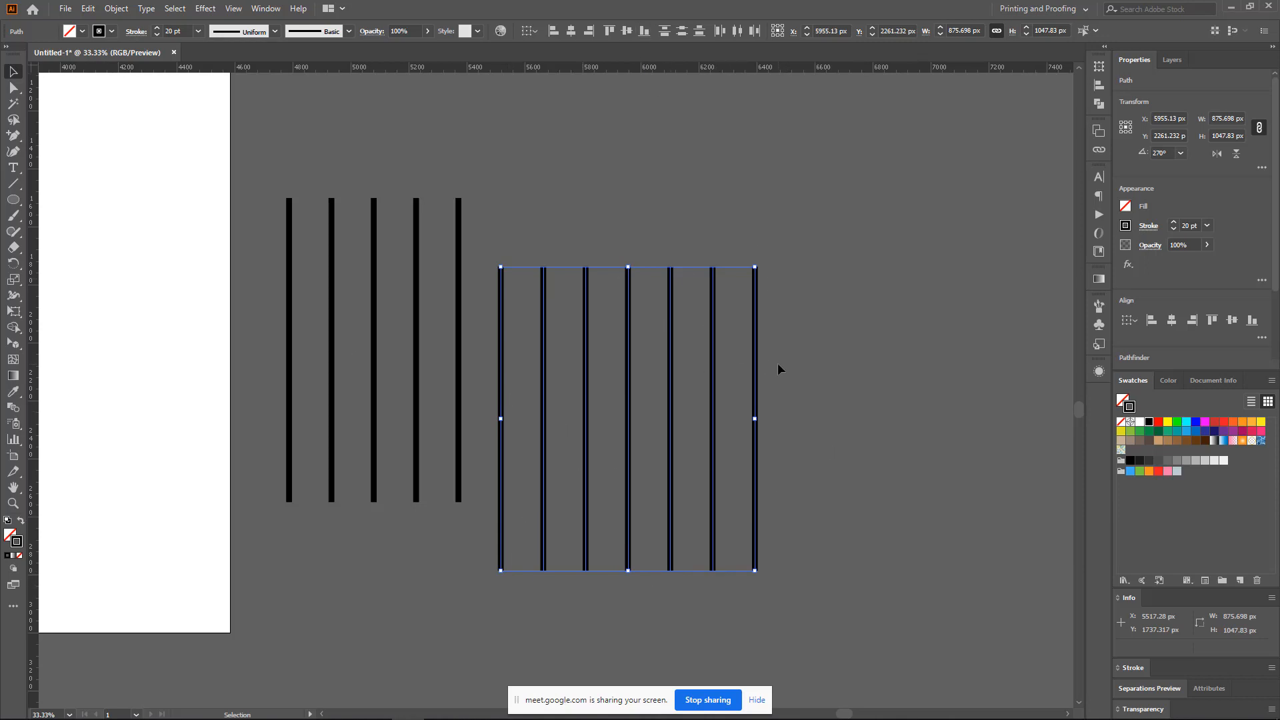
{"action": "left_click", "coordinate": [814, 260]}
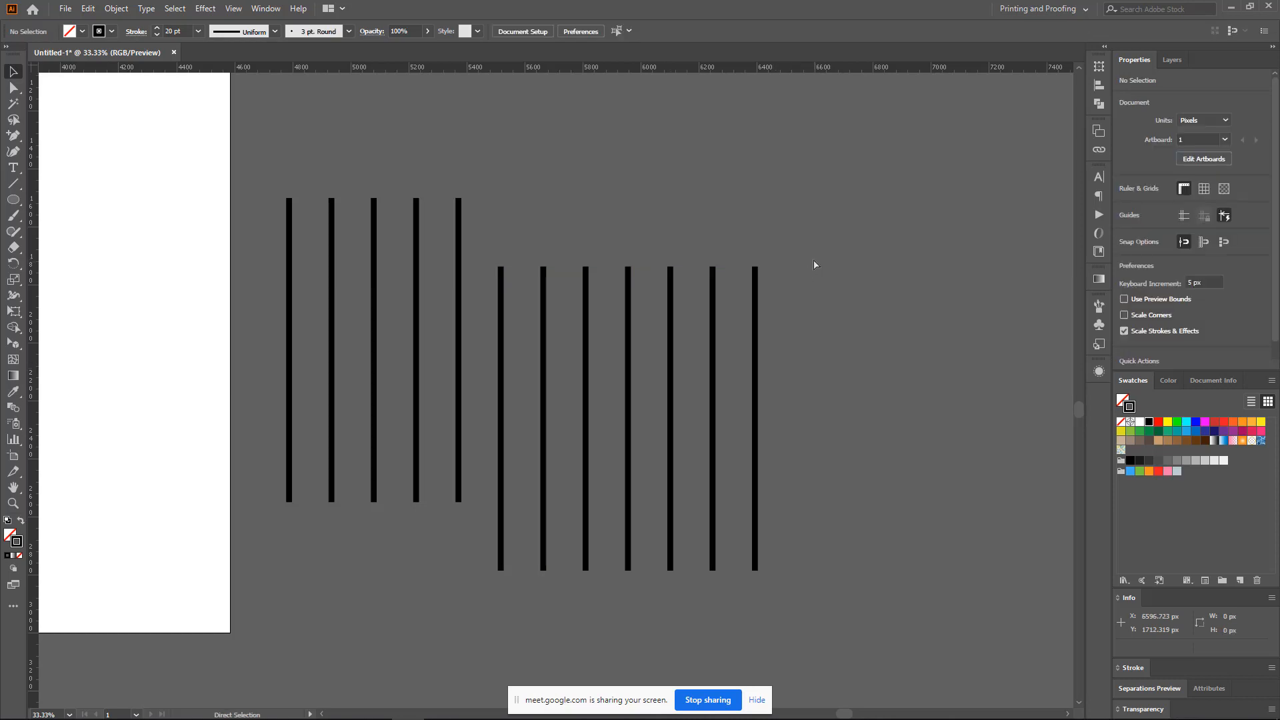
{"action": "key", "text": "ctrl+z"}
{"action": "left_click", "coordinate": [813, 257]}
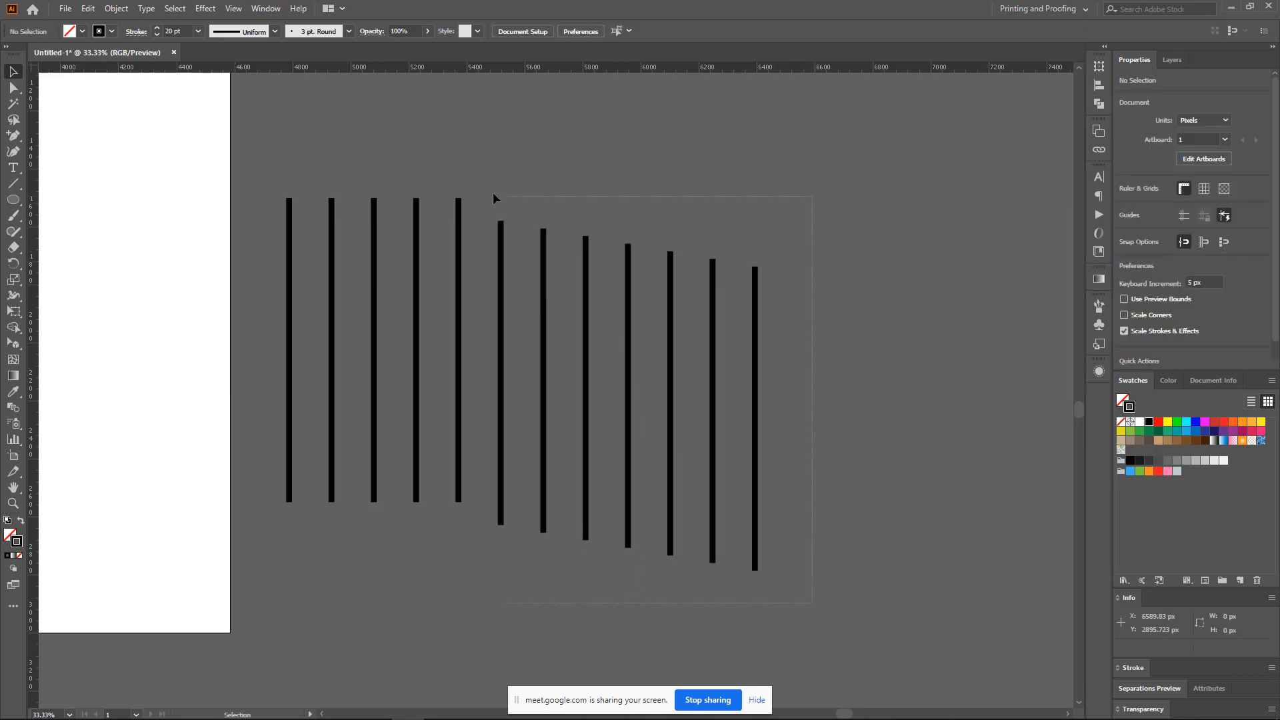
- Select the seven staggered lines and align their top edges to the selection
{"action": "left_click_drag", "start_coordinate": [494, 193], "coordinate": [492, 192]}
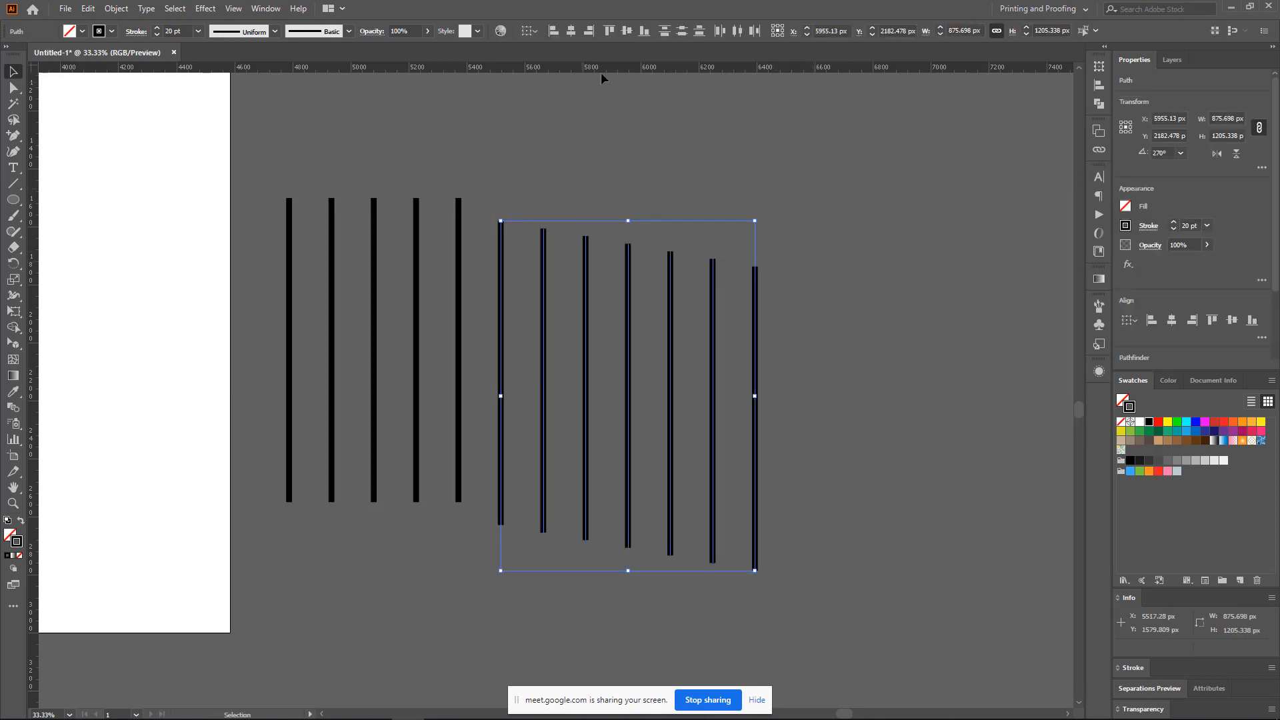
{"action": "left_click", "coordinate": [611, 31]}
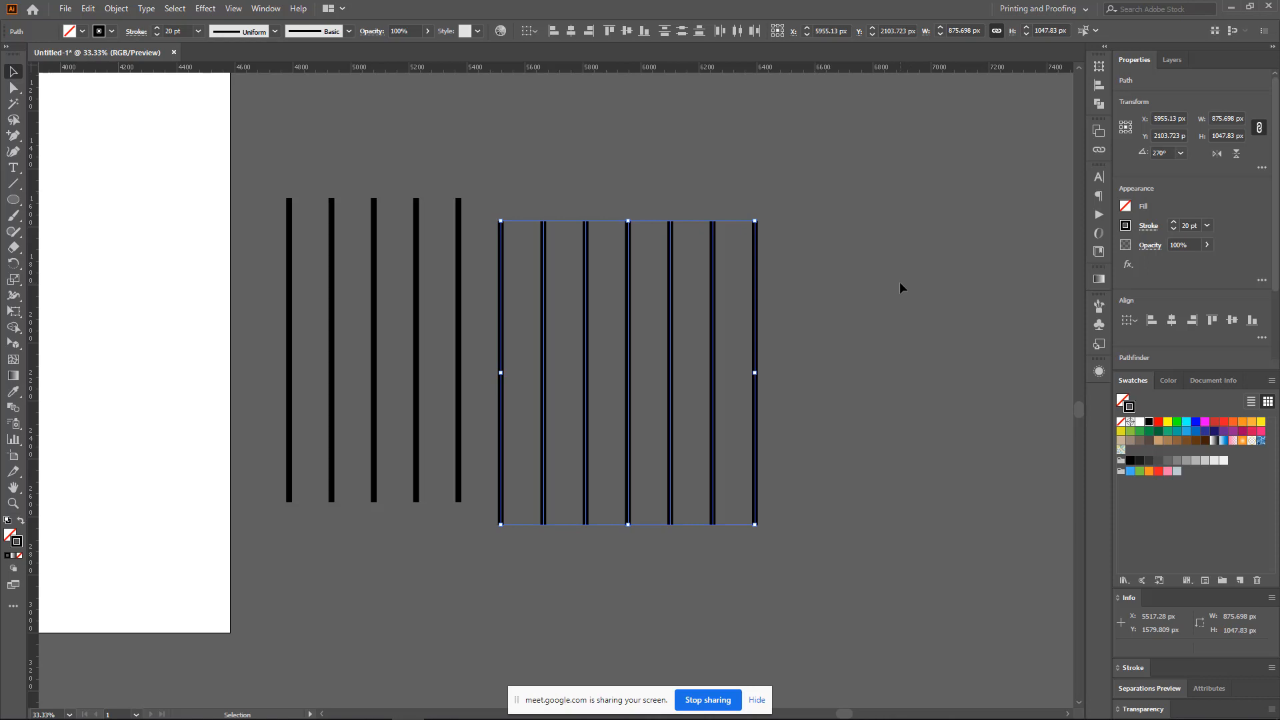
{"action": "left_click", "coordinate": [837, 265]}
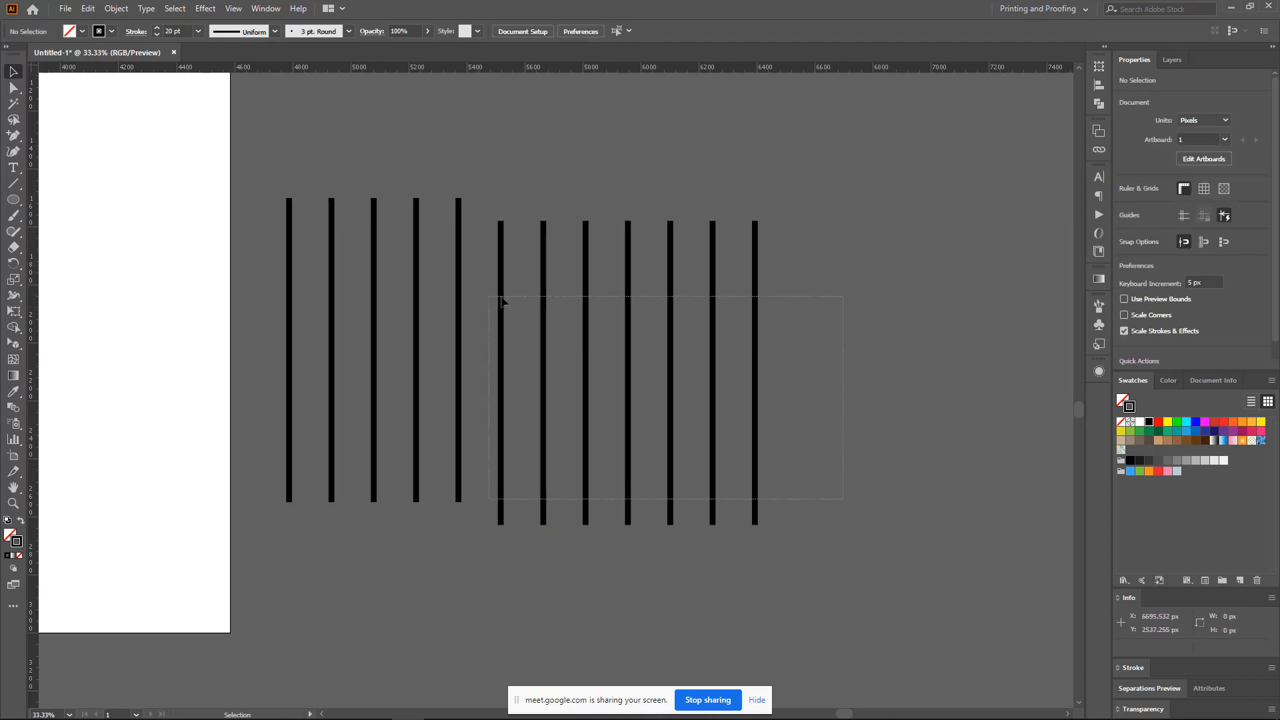
- Try moving the first line of the seven-line group in among its neighbours, and undo the move
{"action": "left_click_drag", "start_coordinate": [501, 301], "coordinate": [618, 302]}
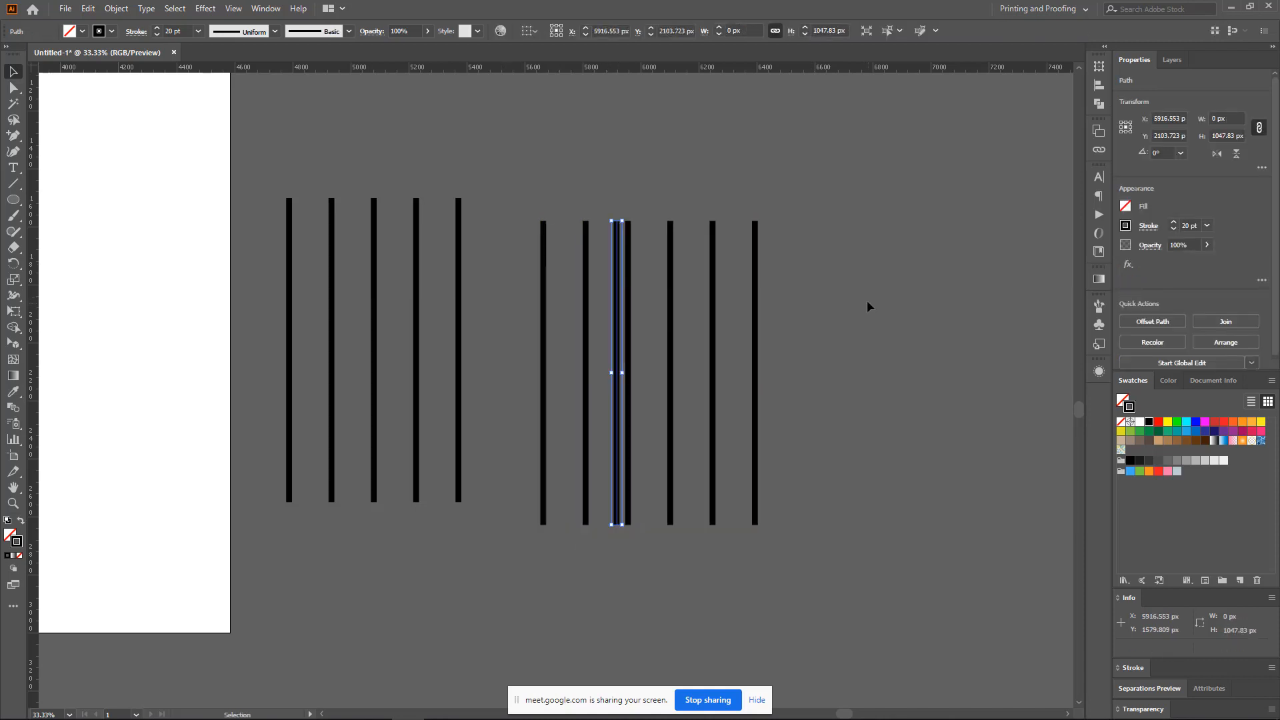
{"action": "left_click", "coordinate": [867, 300]}
{"action": "key", "text": "ctrl+z"}
{"action": "left_click", "coordinate": [861, 299]}
- Duplicate the last line of the row onto the empty pasteboard, about 1000 px to its right and slightly lower
{"action": "scroll", "coordinate": [858, 298], "scroll_direction": "down", "scroll_amount": 2}
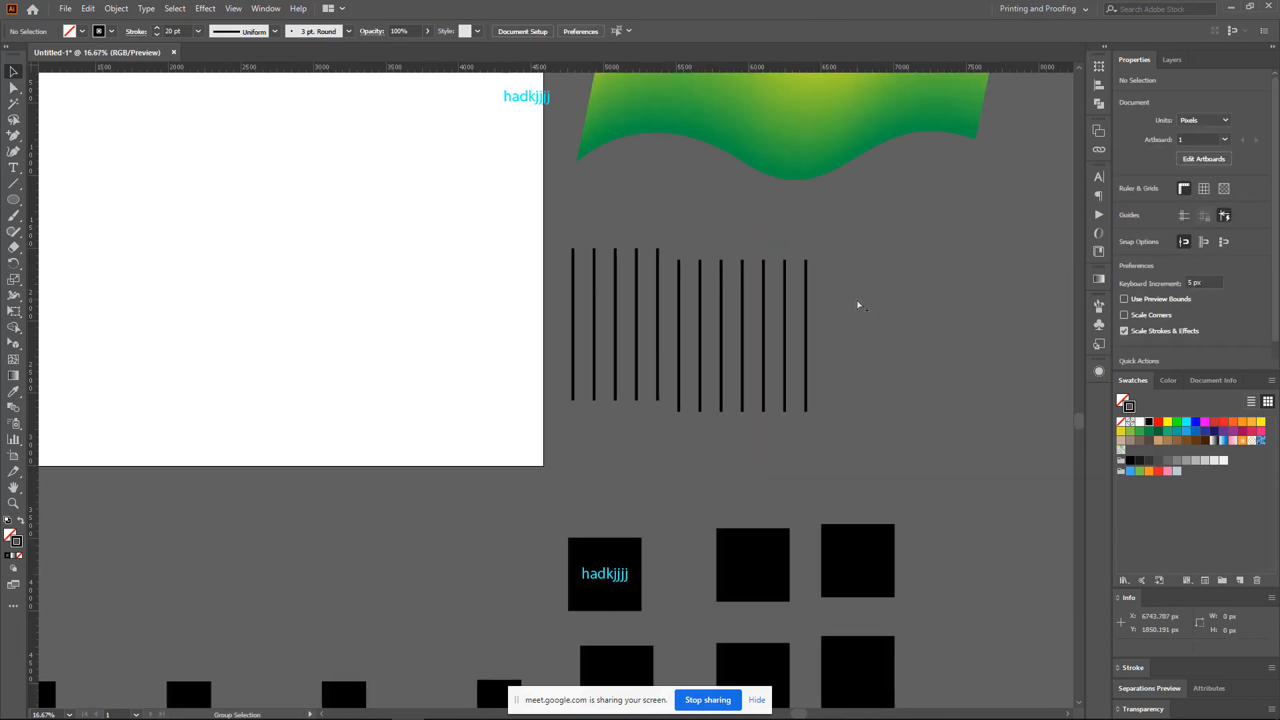
{"action": "scroll", "coordinate": [588, 311], "scroll_direction": "up", "scroll_amount": 1}
{"action": "left_click_drag", "start_coordinate": [778, 460], "coordinate": [716, 359]}
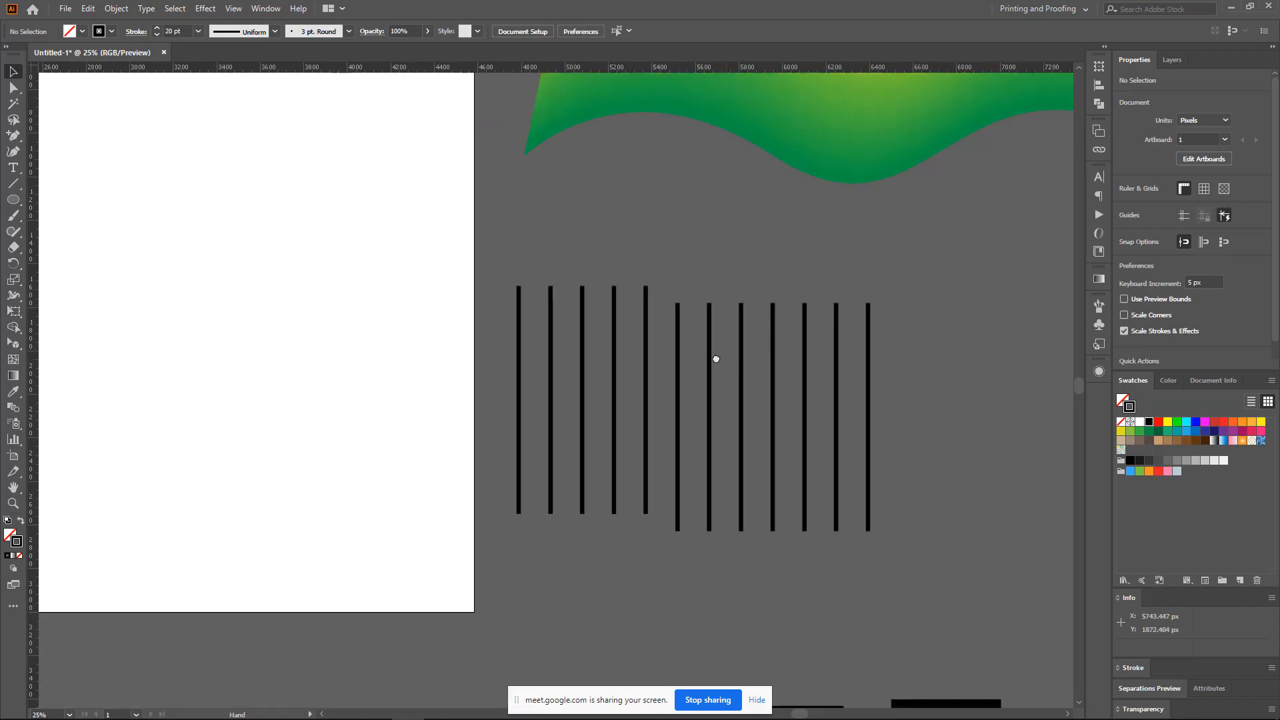
{"action": "scroll", "coordinate": [620, 394], "scroll_direction": "up", "scroll_amount": 1}
{"action": "scroll", "coordinate": [612, 368], "scroll_direction": "up", "scroll_amount": 1}
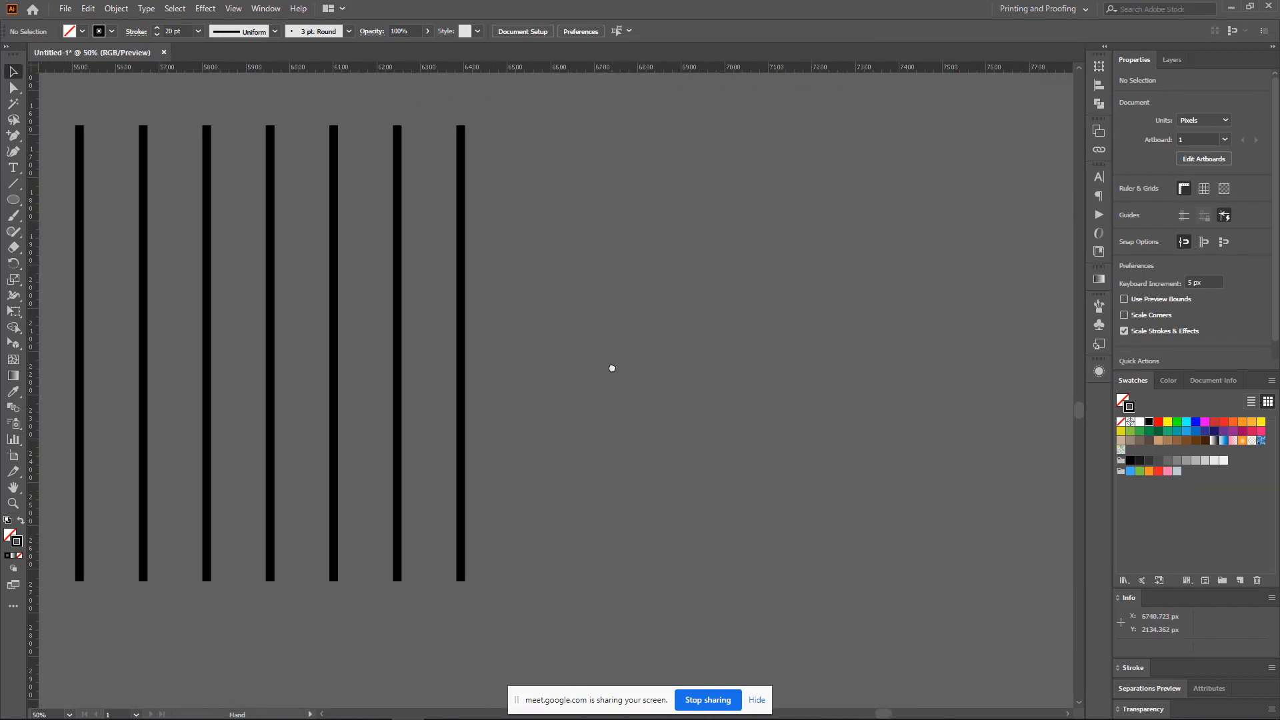
{"action": "scroll", "coordinate": [617, 372], "scroll_direction": "down", "scroll_amount": 1}
{"action": "scroll", "coordinate": [644, 363], "scroll_direction": "right", "scroll_amount": 2}
{"action": "scroll", "coordinate": [654, 358], "scroll_direction": "down", "scroll_amount": 1}
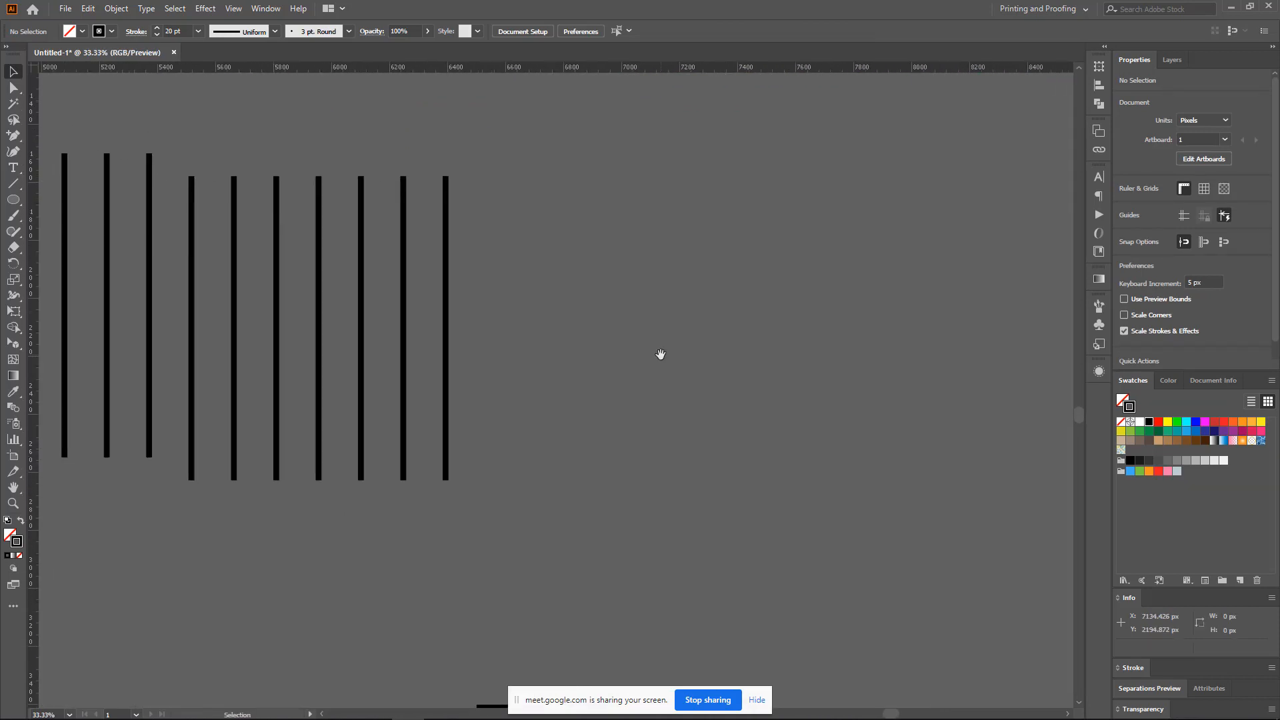
{"action": "left_click_drag", "start_coordinate": [449, 227], "coordinate": [747, 255]}
{"action": "left_click", "coordinate": [663, 320]}
- Draw an unfilled circle about 254 px in diameter to the right of the copied line with the Ellipse tool
{"action": "scroll", "coordinate": [737, 320], "scroll_direction": "up", "scroll_amount": 1}
{"action": "scroll", "coordinate": [686, 337], "scroll_direction": "up", "scroll_amount": 1}
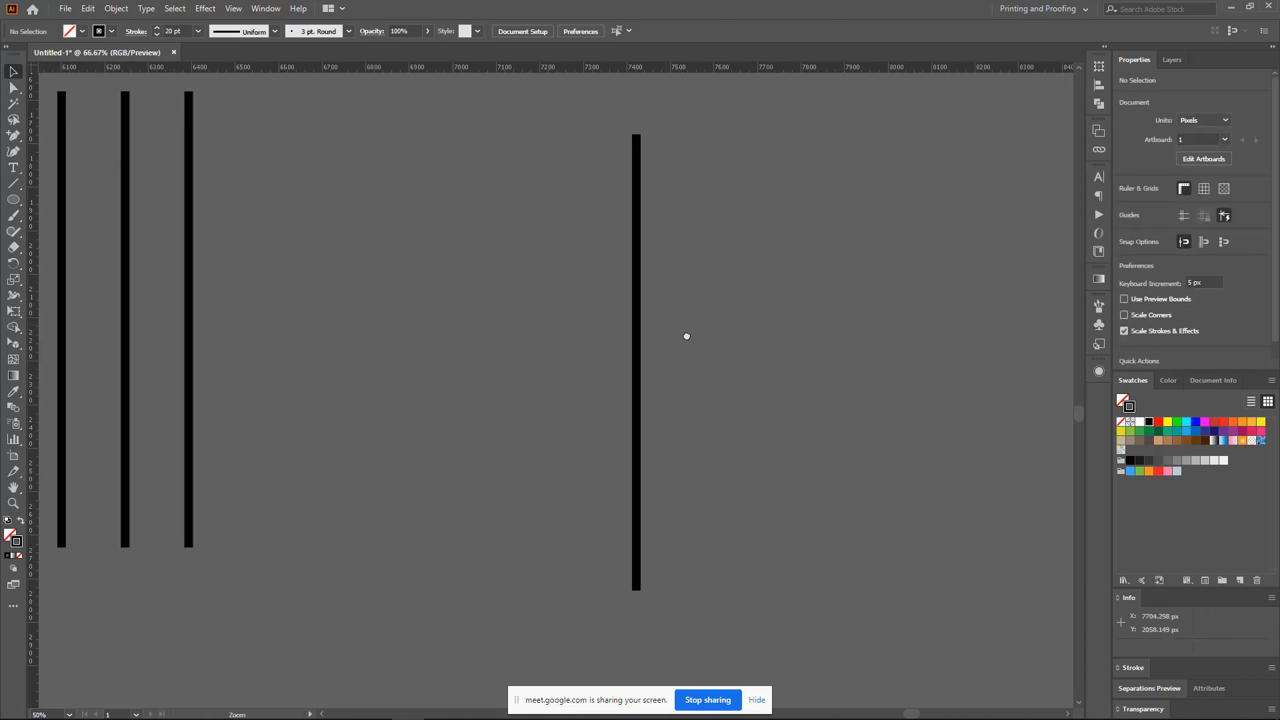
{"action": "scroll", "coordinate": [728, 317], "scroll_direction": "down", "scroll_amount": 1}
{"action": "scroll", "coordinate": [727, 320], "scroll_direction": "right", "scroll_amount": 2}
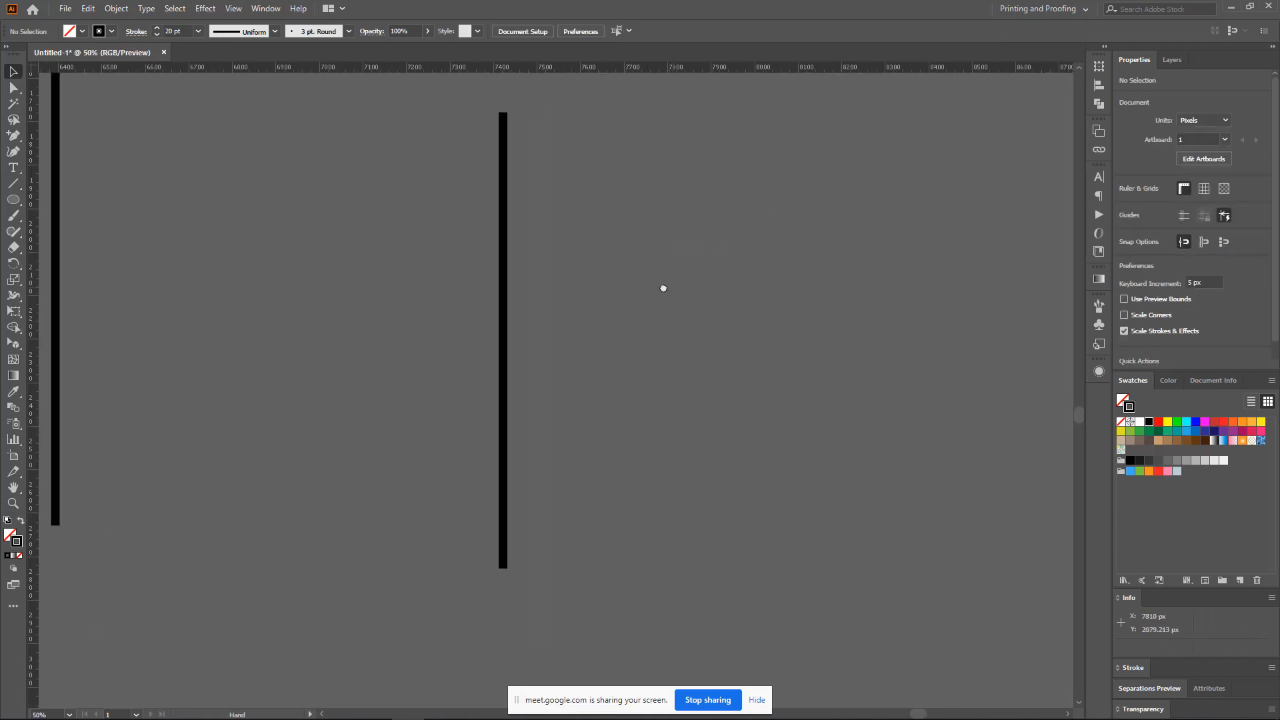
{"action": "left_click_drag", "start_coordinate": [13, 200], "coordinate": [66, 232]}
{"action": "left_click_drag", "start_coordinate": [676, 303], "coordinate": [779, 408]}
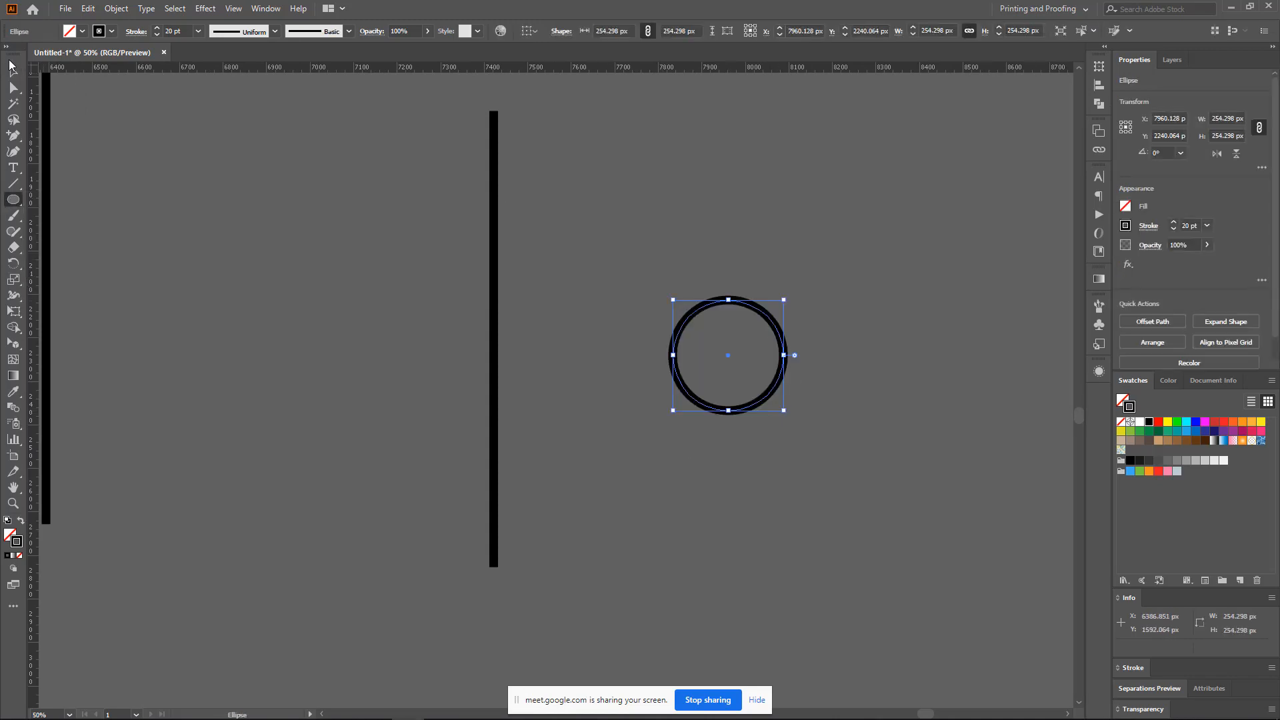
{"action": "key", "text": "v"}
{"action": "left_click", "coordinate": [638, 360]}
{"action": "scroll", "coordinate": [600, 367], "scroll_direction": "up", "scroll_amount": 2}
{"action": "scroll", "coordinate": [600, 366], "scroll_direction": "left", "scroll_amount": 1}
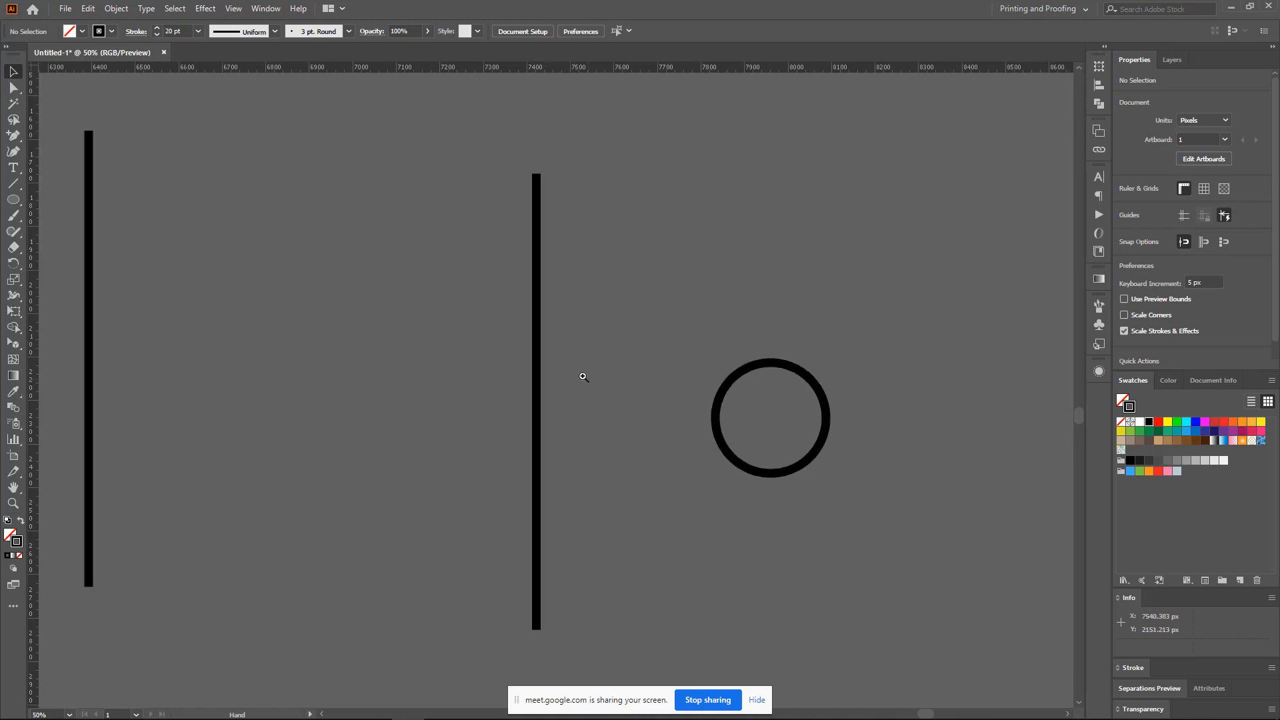
{"action": "scroll", "coordinate": [572, 366], "scroll_direction": "up", "scroll_amount": 2}
{"action": "scroll", "coordinate": [573, 373], "scroll_direction": "down", "scroll_amount": 2}
{"action": "scroll", "coordinate": [600, 363], "scroll_direction": "down", "scroll_amount": 1}
{"action": "scroll", "coordinate": [600, 364], "scroll_direction": "right", "scroll_amount": 1}
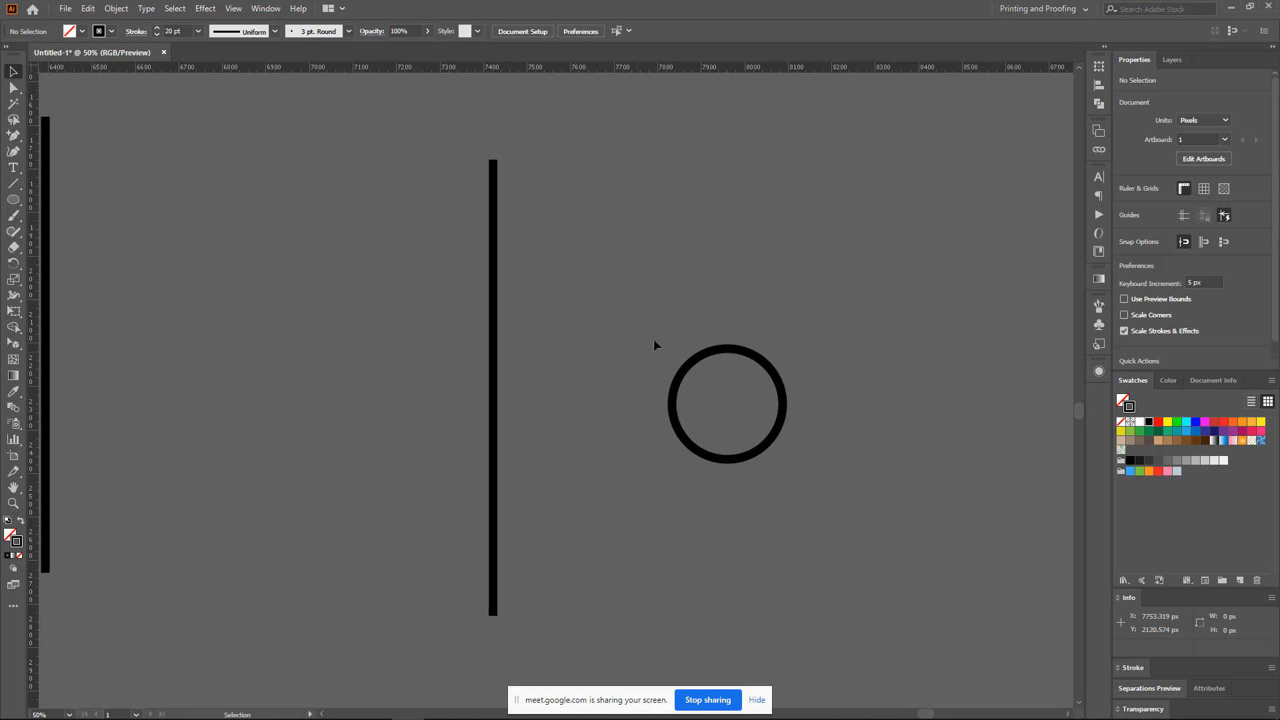
{"action": "scroll", "coordinate": [573, 320], "scroll_direction": "left", "scroll_amount": 1}
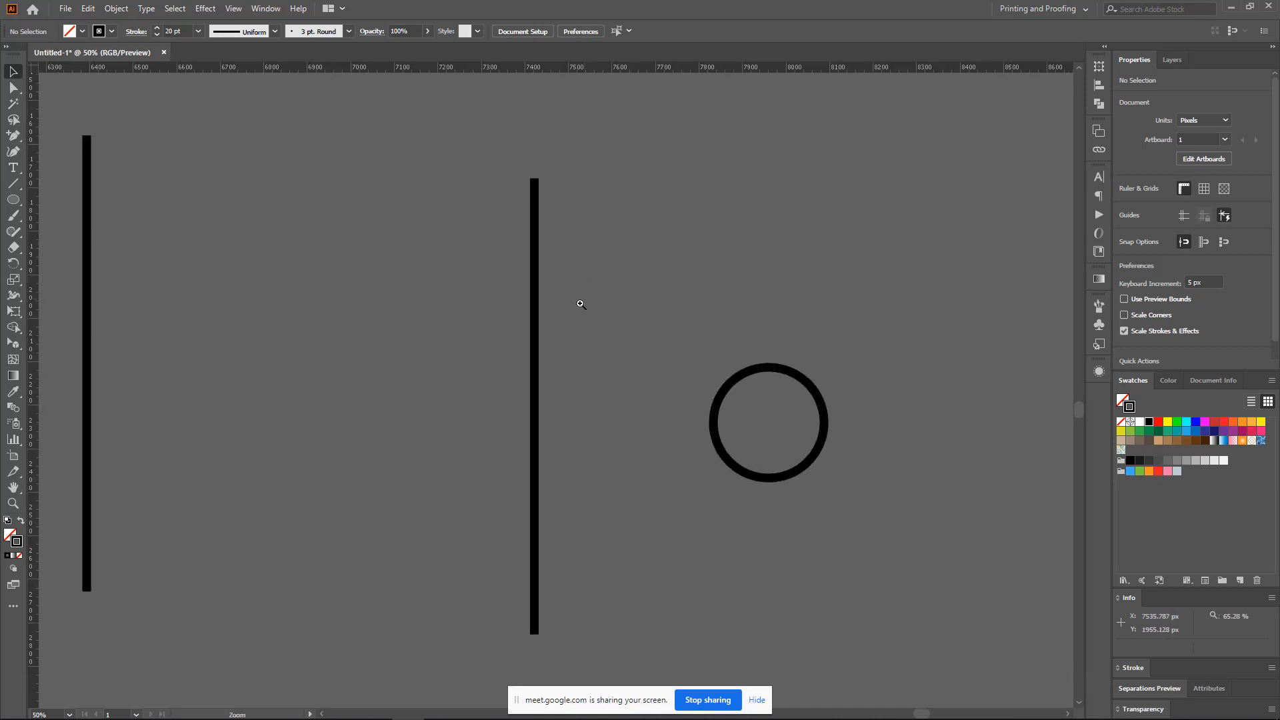
- Examine the separate line and circle close up and in the overview of all artwork
{"action": "scroll", "coordinate": [580, 304], "scroll_direction": "up", "scroll_amount": 1}
{"action": "left_click_drag", "start_coordinate": [580, 358], "coordinate": [611, 291]}
{"action": "left_click_drag", "start_coordinate": [820, 395], "coordinate": [642, 310]}
{"action": "left_click", "coordinate": [614, 354]}
{"action": "scroll", "coordinate": [629, 323], "scroll_direction": "up", "scroll_amount": 1}
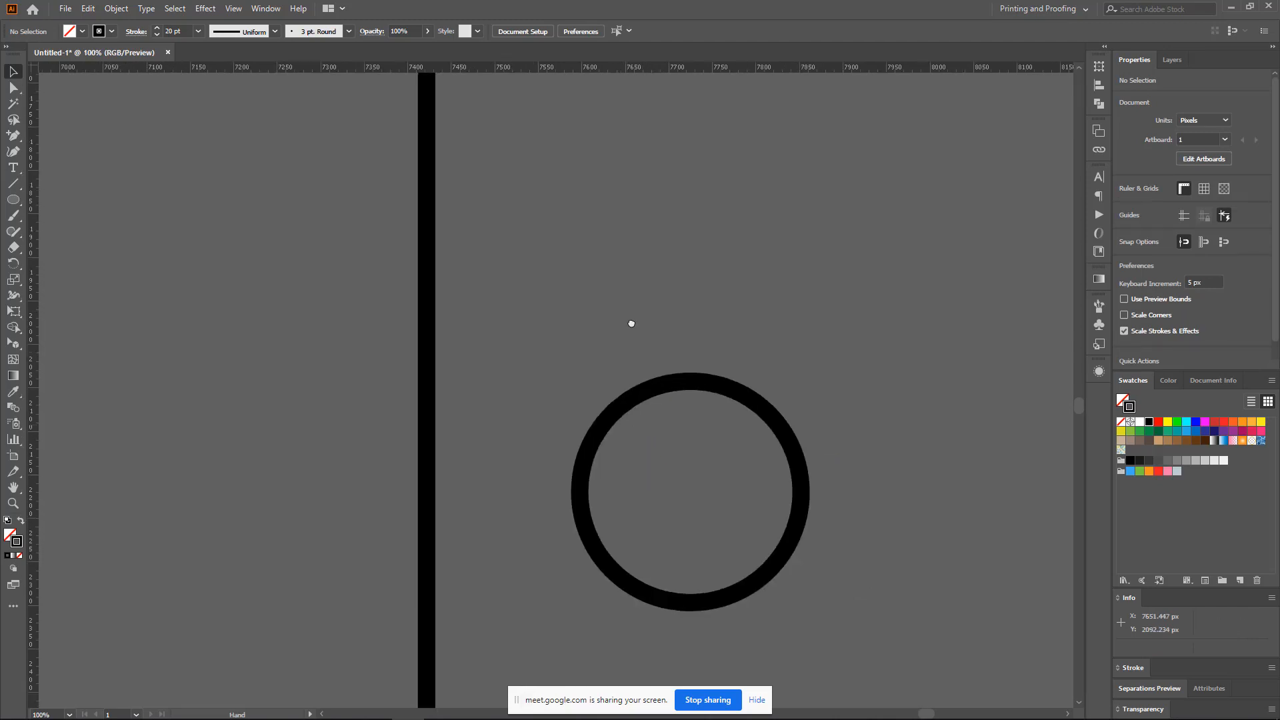
{"action": "scroll", "coordinate": [630, 340], "scroll_direction": "down", "scroll_amount": 2}
{"action": "scroll", "coordinate": [632, 355], "scroll_direction": "down", "scroll_amount": 2}
{"action": "scroll", "coordinate": [627, 356], "scroll_direction": "down", "scroll_amount": 1}
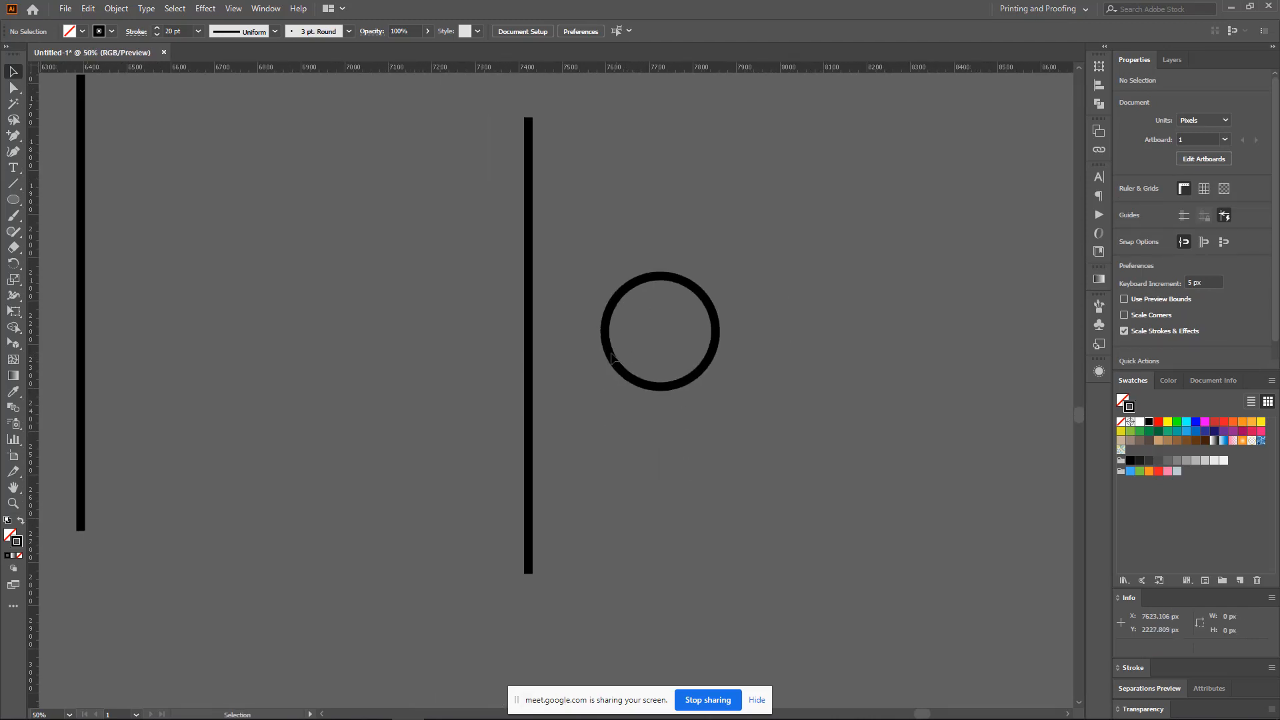
{"action": "scroll", "coordinate": [694, 400], "scroll_direction": "down", "scroll_amount": 3}
{"action": "scroll", "coordinate": [698, 407], "scroll_direction": "down", "scroll_amount": 1}
{"action": "scroll", "coordinate": [400, 330], "scroll_direction": "down", "scroll_amount": 1}
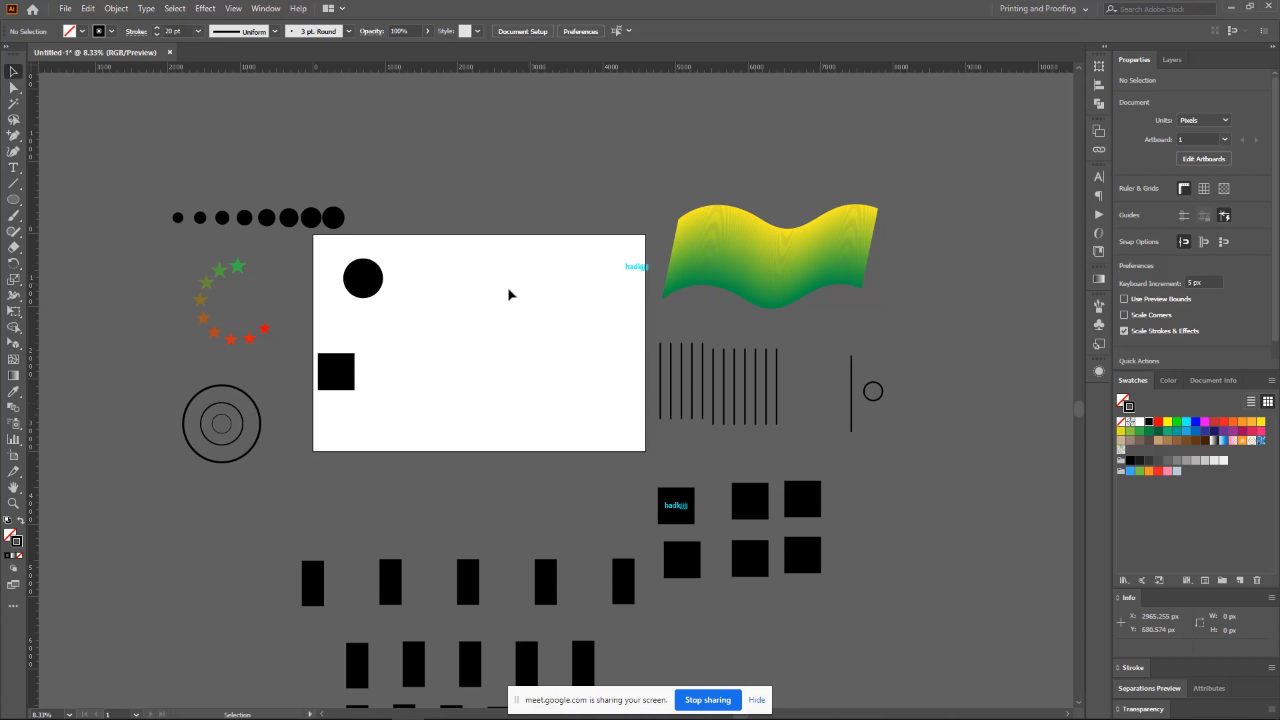
{"action": "left_click_drag", "start_coordinate": [854, 423], "coordinate": [634, 396]}
{"action": "left_click_drag", "start_coordinate": [572, 273], "coordinate": [607, 359]}
{"action": "double_click", "coordinate": [543, 350]}
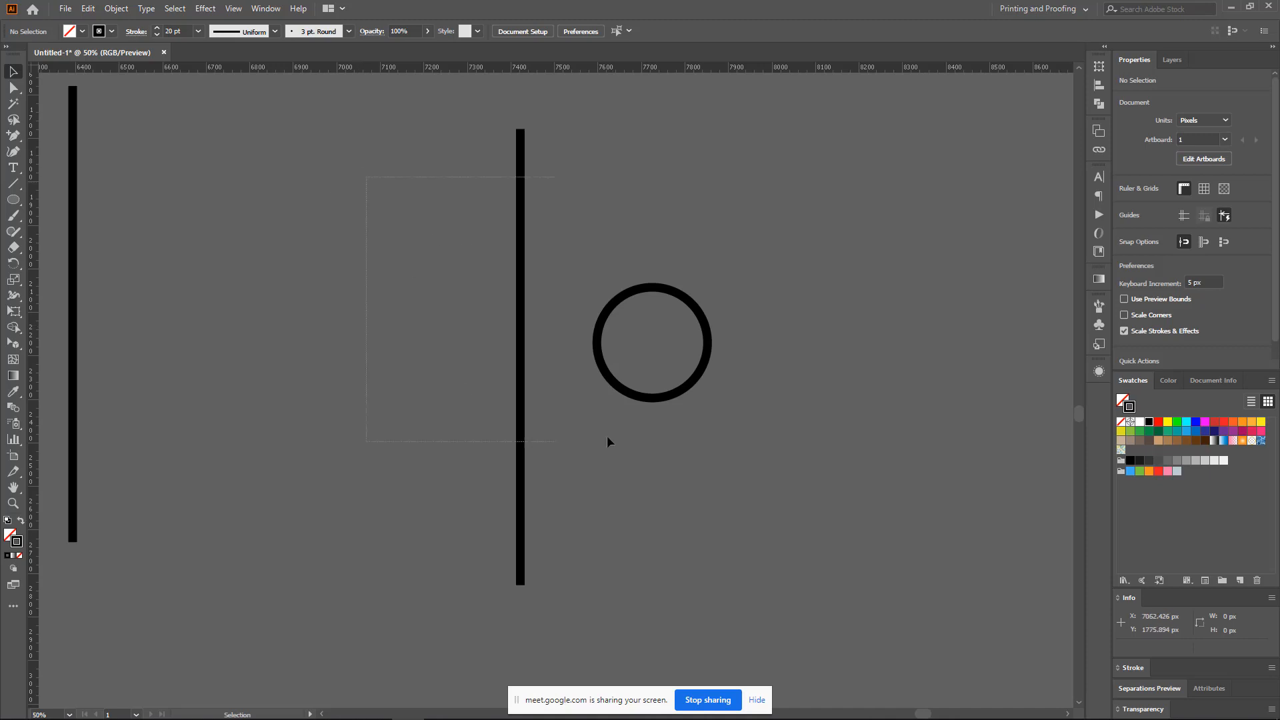
- Select the separate line and the circle individually, and clear the selection
{"action": "left_click_drag", "start_coordinate": [607, 438], "coordinate": [587, 411]}
{"action": "left_click_drag", "start_coordinate": [569, 414], "coordinate": [570, 415]}
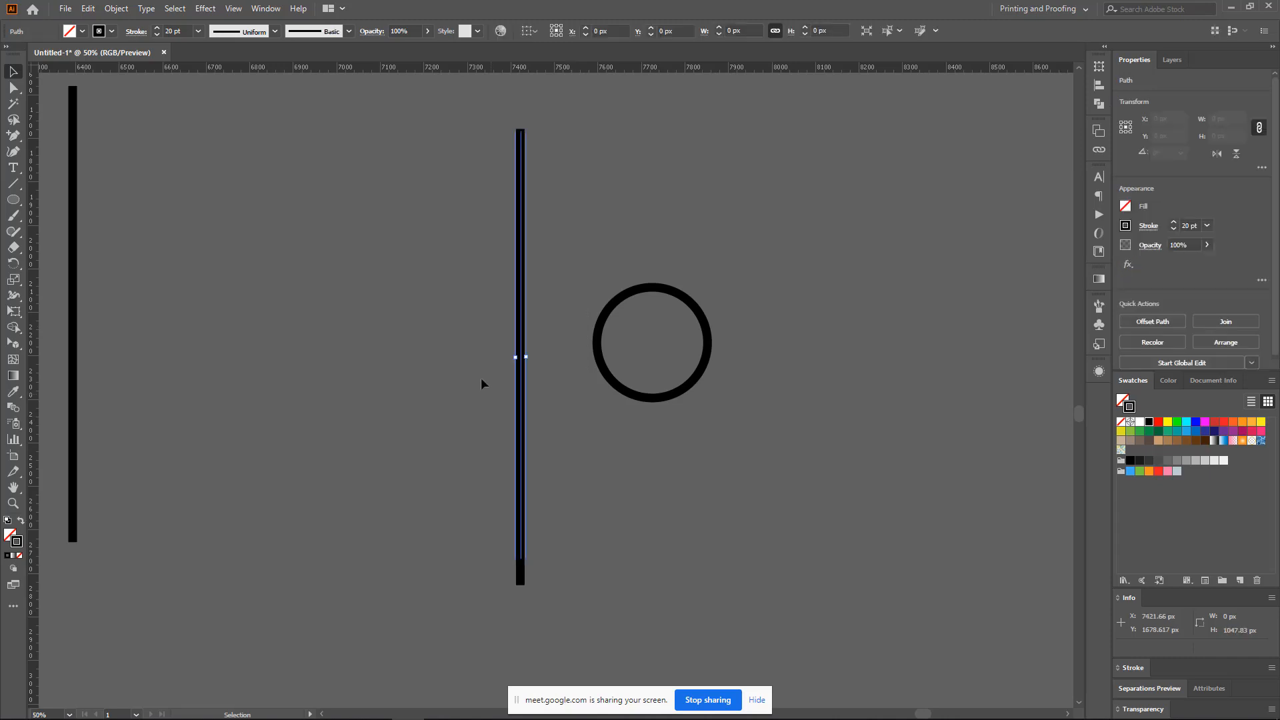
{"action": "left_click", "coordinate": [458, 332]}
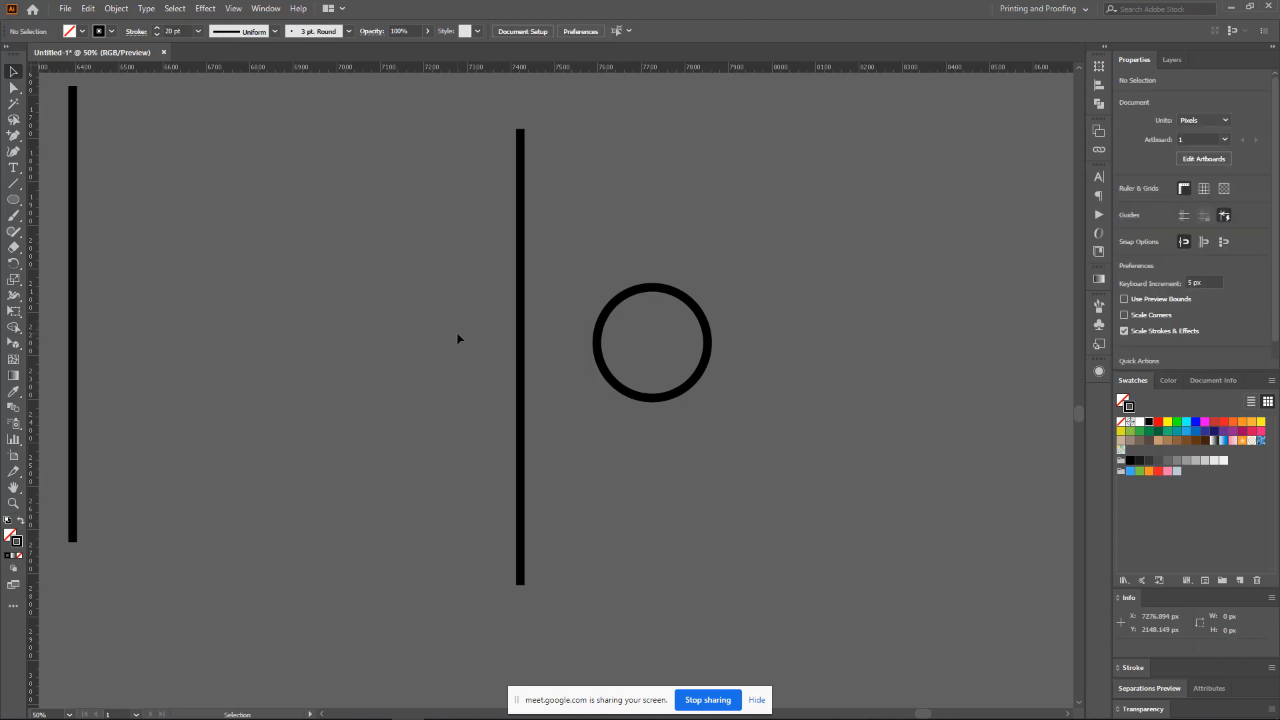
{"action": "left_click", "coordinate": [521, 334]}
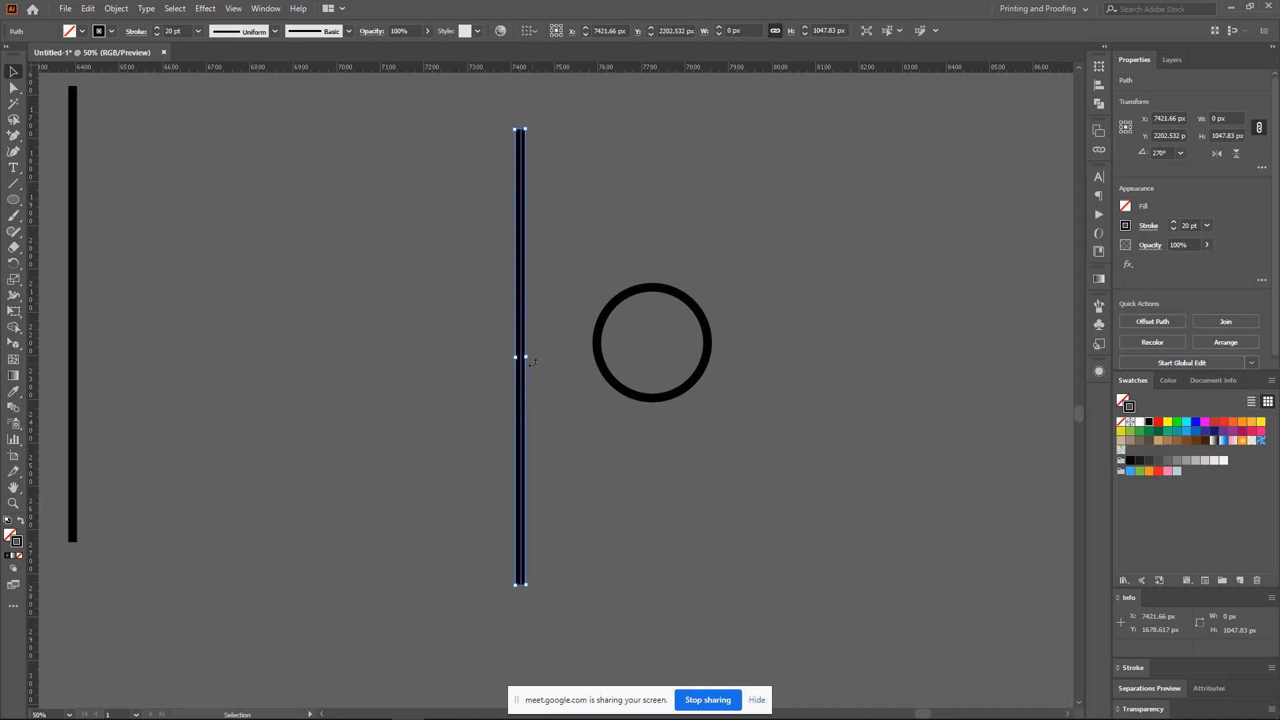
{"action": "left_click_drag", "start_coordinate": [650, 223], "coordinate": [723, 387]}
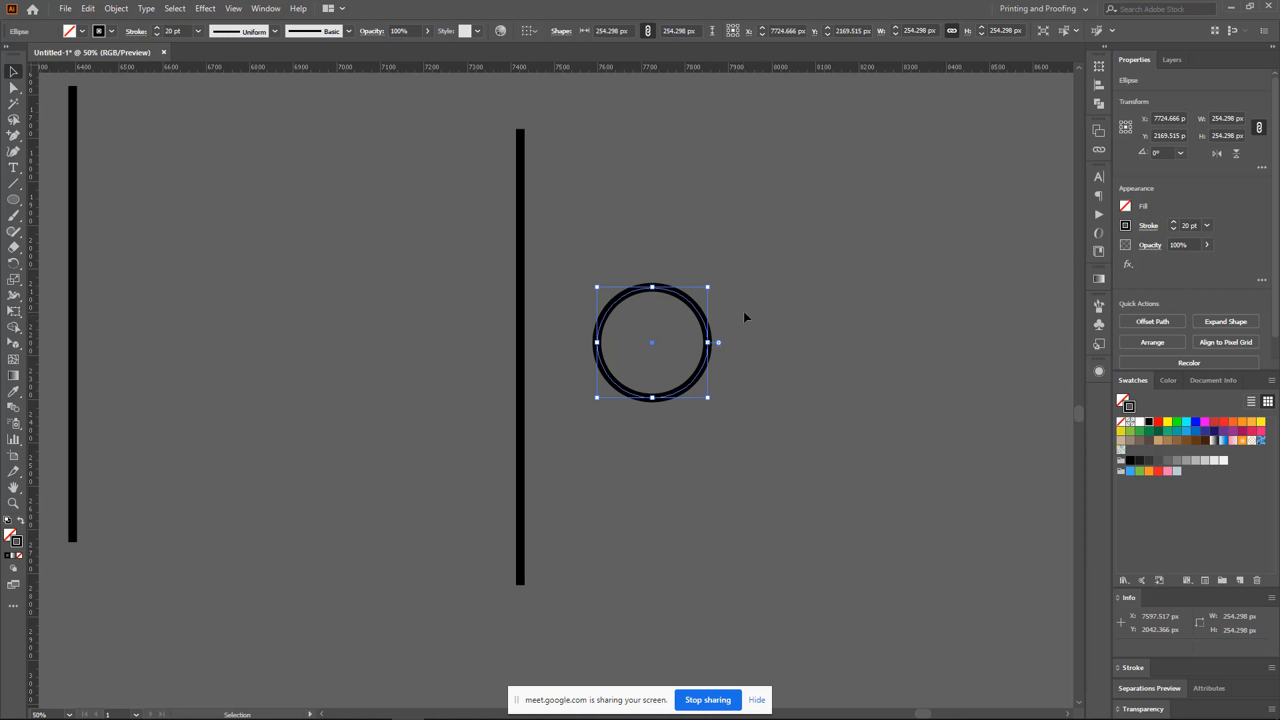
{"action": "left_click", "coordinate": [786, 306]}
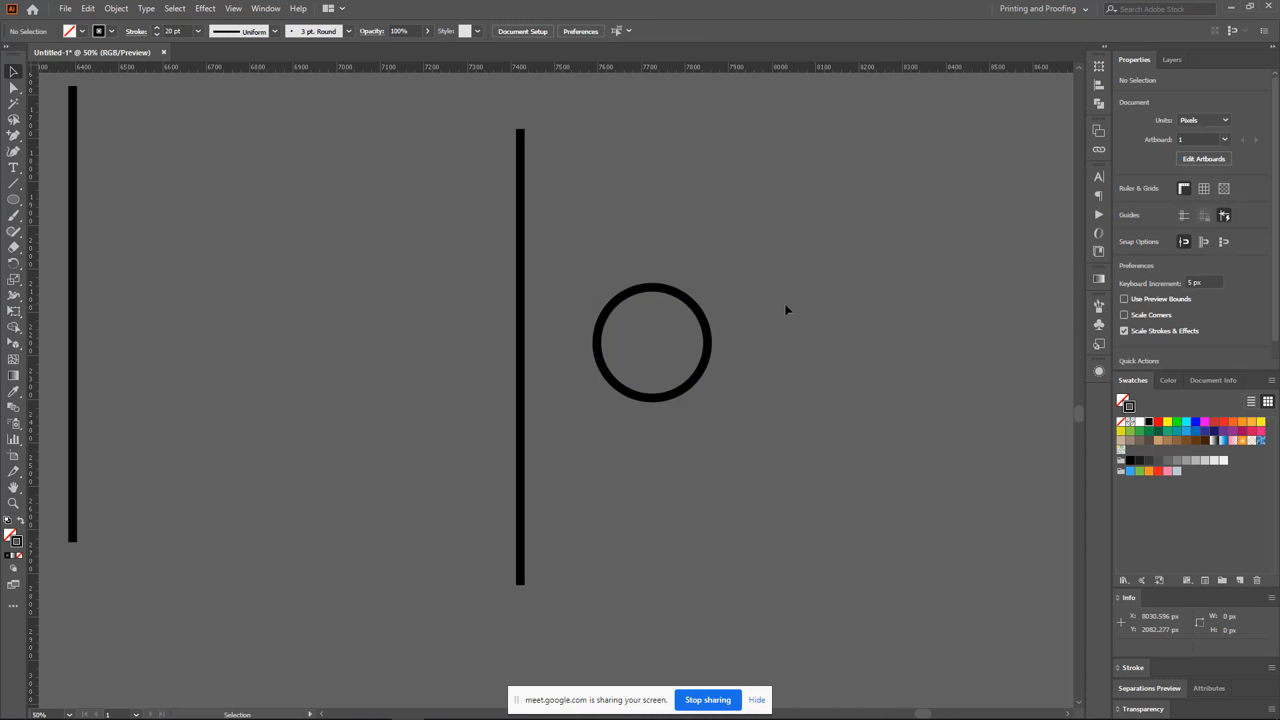
- Select the line and circle together and align their horizontal centers, undoing and repeating the alignment once
{"action": "left_click_drag", "start_coordinate": [424, 321], "coordinate": [709, 354]}
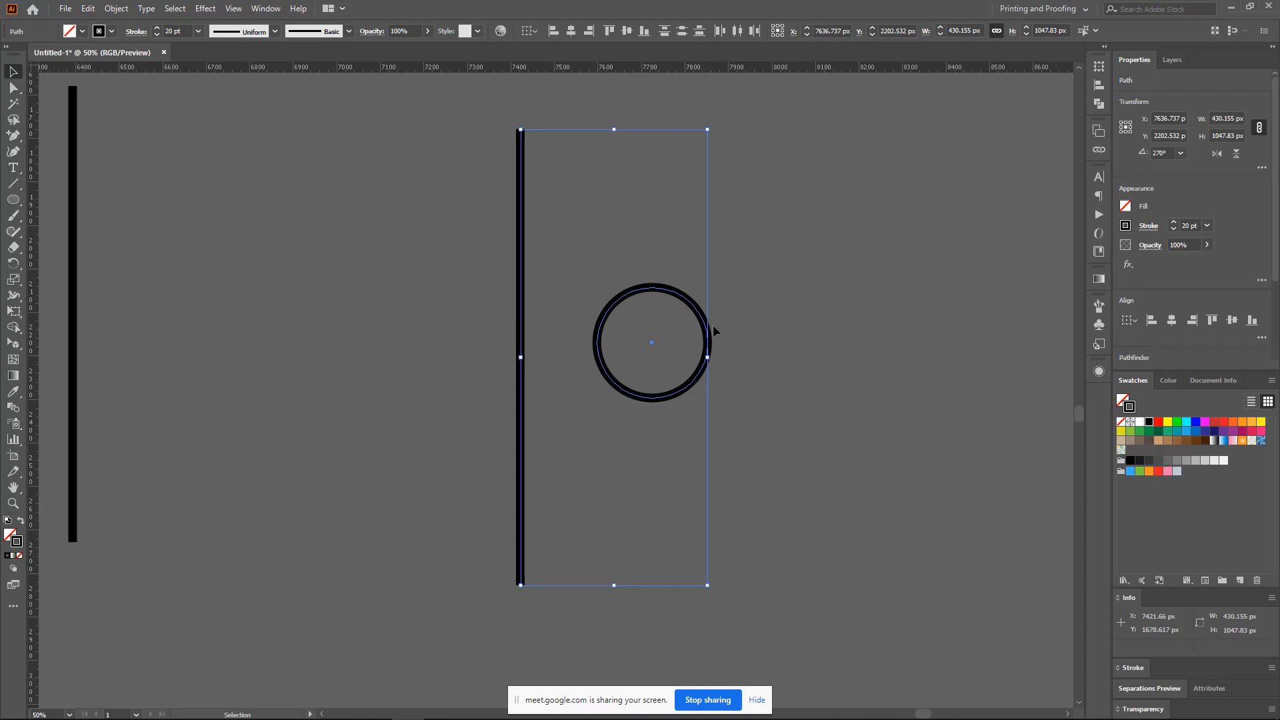
{"action": "left_click", "coordinate": [573, 31]}
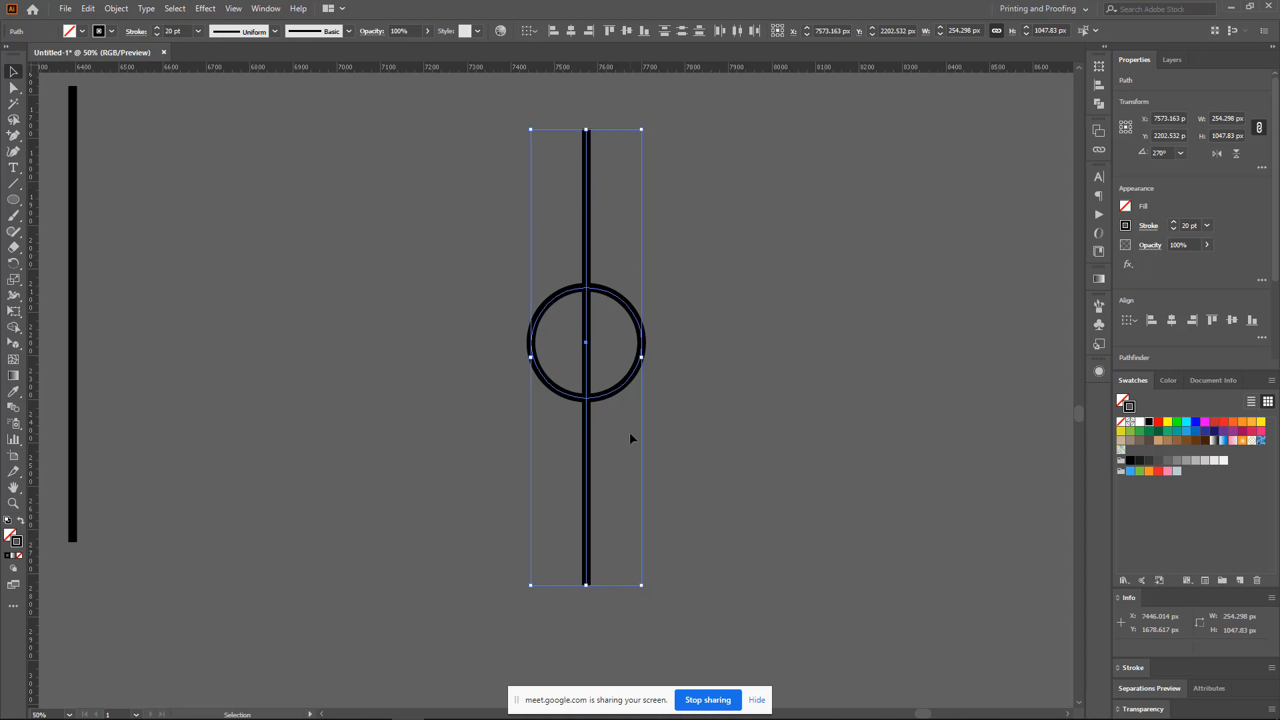
{"action": "key", "text": "ctrl+z"}
{"action": "key", "text": "a"}
{"action": "key", "text": "v"}
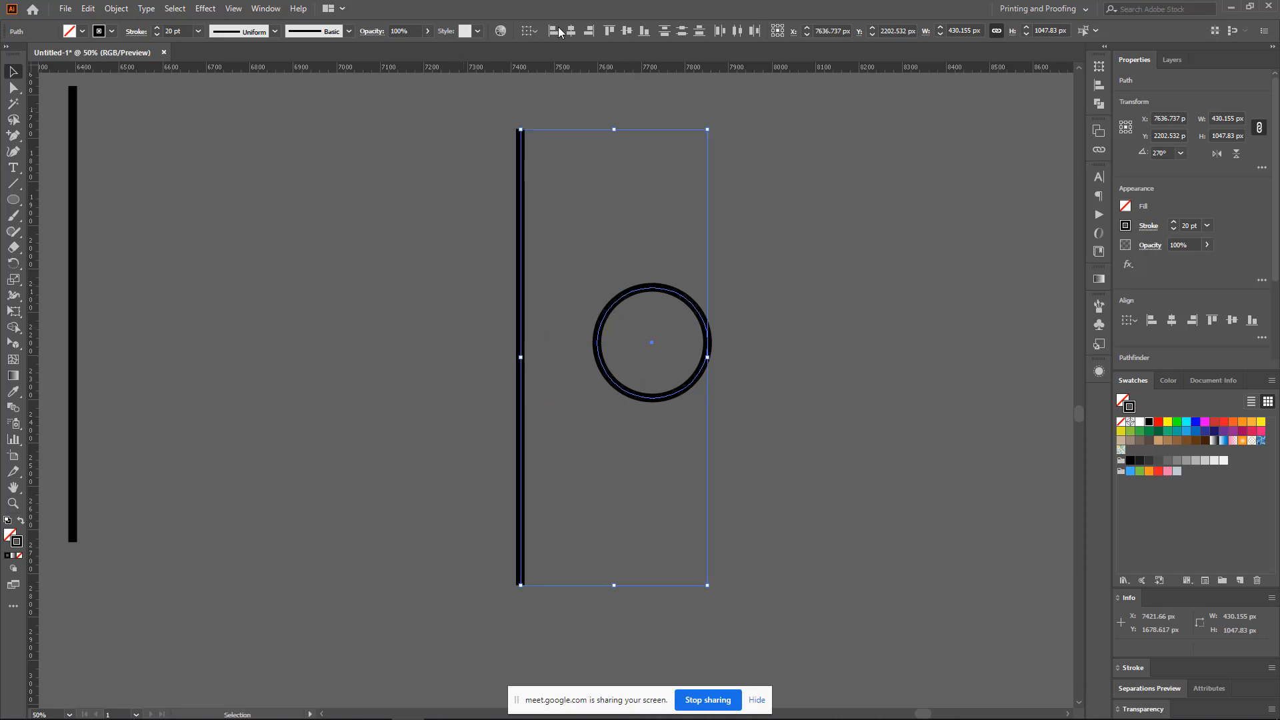
{"action": "left_click", "coordinate": [570, 31]}
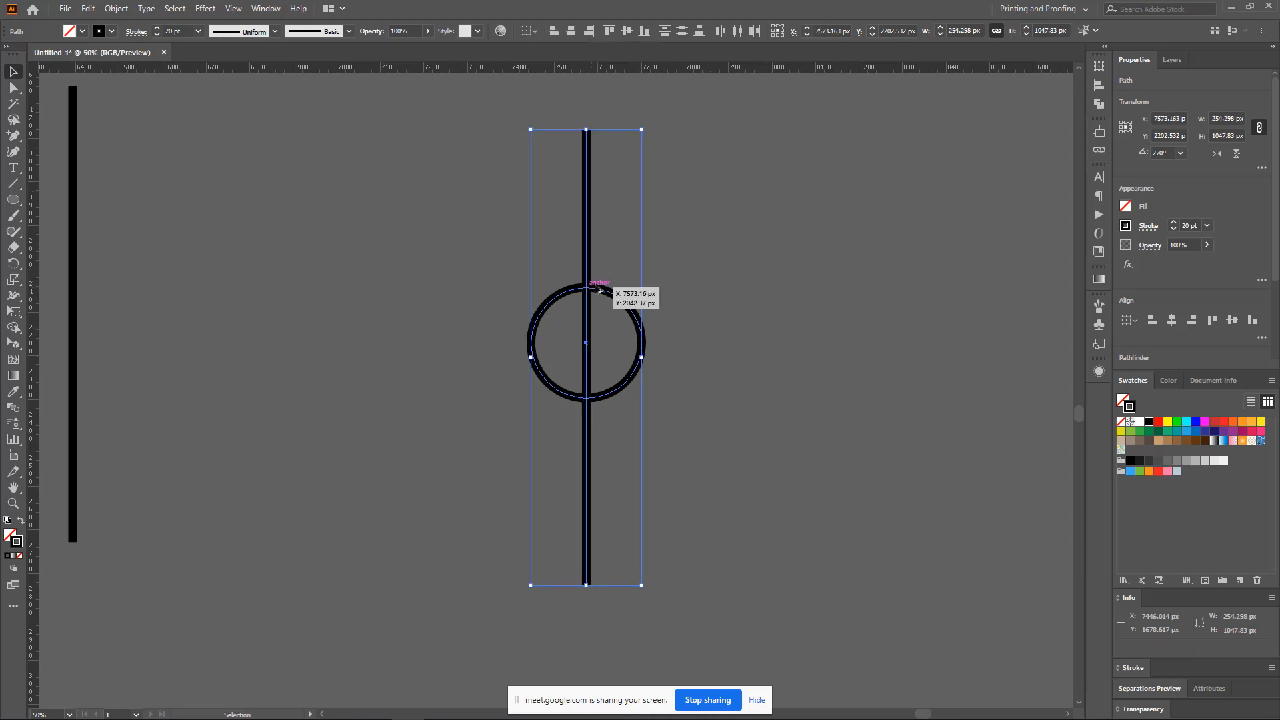
- Duplicate the centered line and circle to the left, and move the original circle off its line, up and to the right
{"action": "left_click_drag", "start_coordinate": [579, 293], "coordinate": [288, 274]}
{"action": "left_click", "coordinate": [452, 260]}
{"action": "left_click_drag", "start_coordinate": [625, 305], "coordinate": [704, 221]}
{"action": "left_click", "coordinate": [805, 266]}
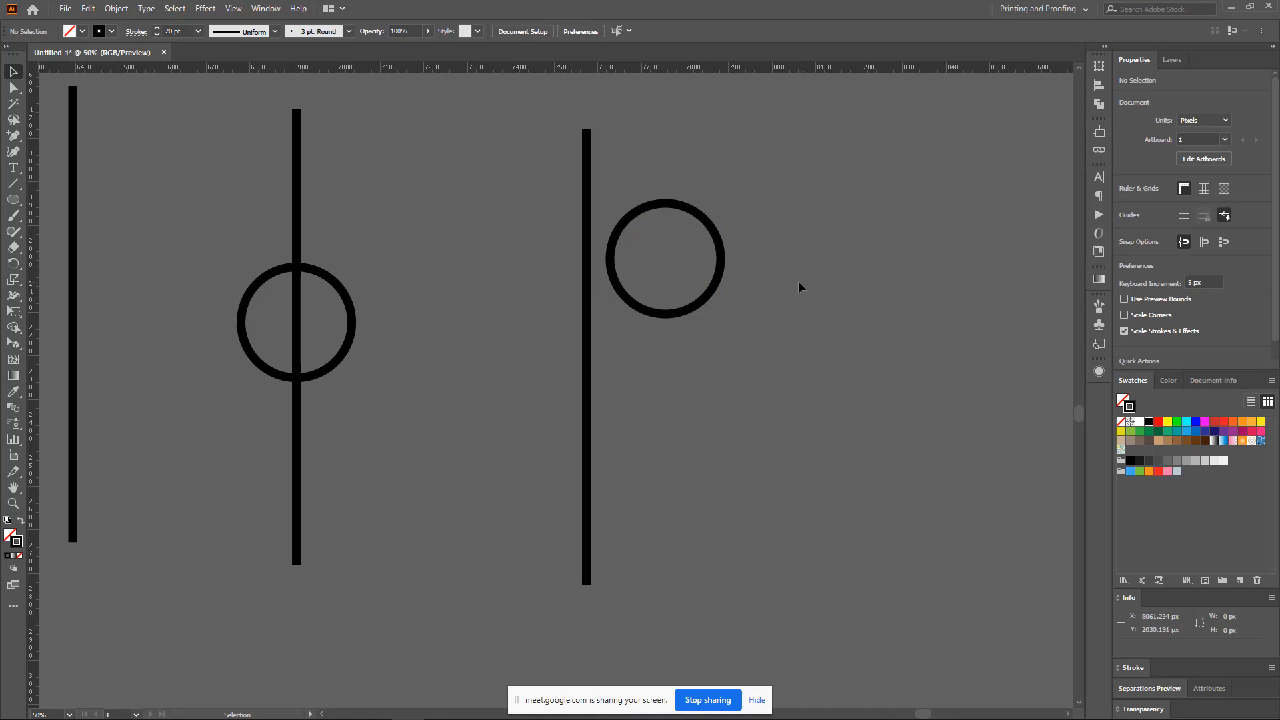
- Select the original line and its offset circle and align their vertical centers
{"action": "left_click_drag", "start_coordinate": [846, 407], "coordinate": [558, 263]}
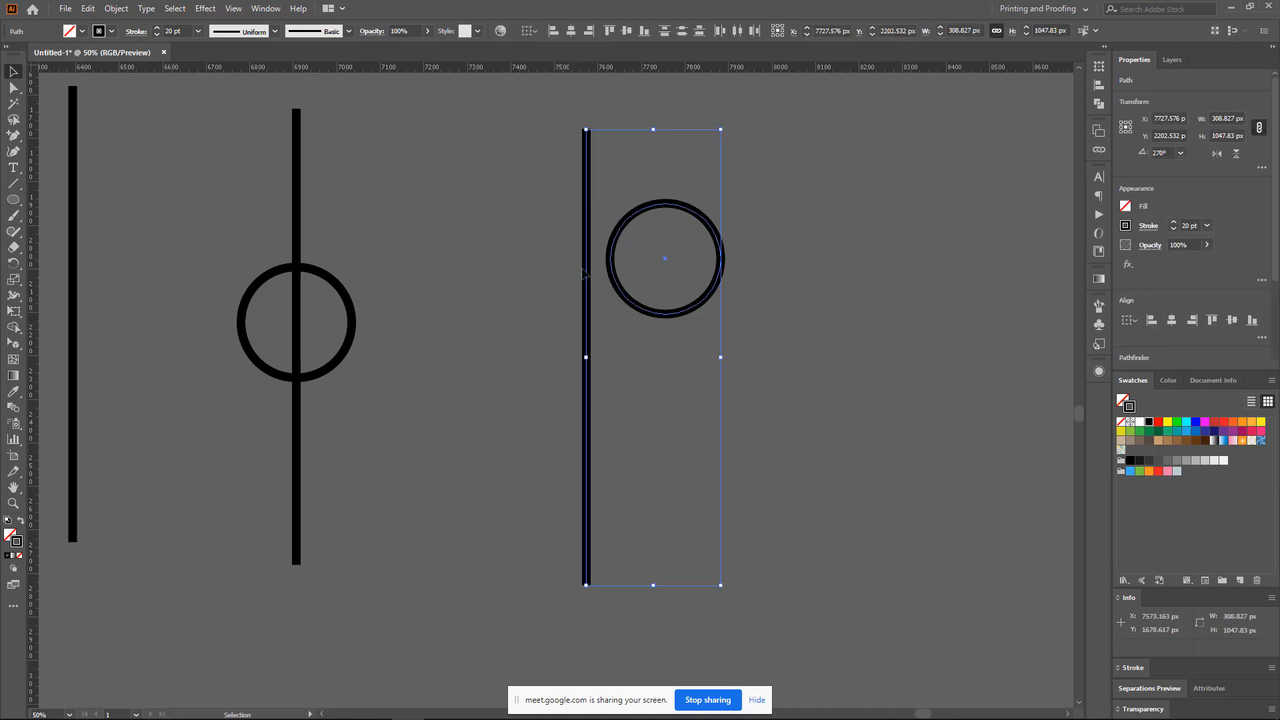
{"action": "left_click", "coordinate": [633, 30]}
{"action": "scroll", "coordinate": [821, 410], "scroll_direction": "up", "scroll_amount": 2}
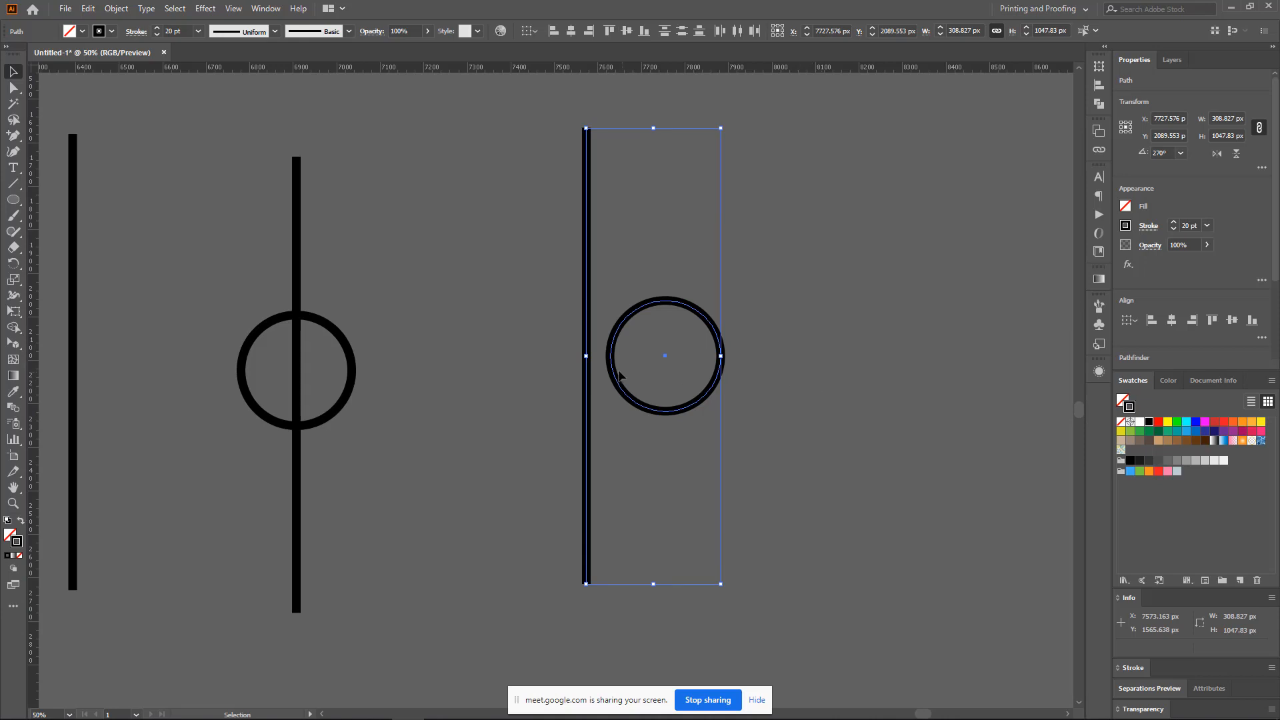
- Place a copy of the vertically centered pair to the right, and move the left pair's circle over its line
{"action": "left_click_drag", "start_coordinate": [618, 375], "coordinate": [687, 399]}
{"action": "left_click", "coordinate": [588, 306]}
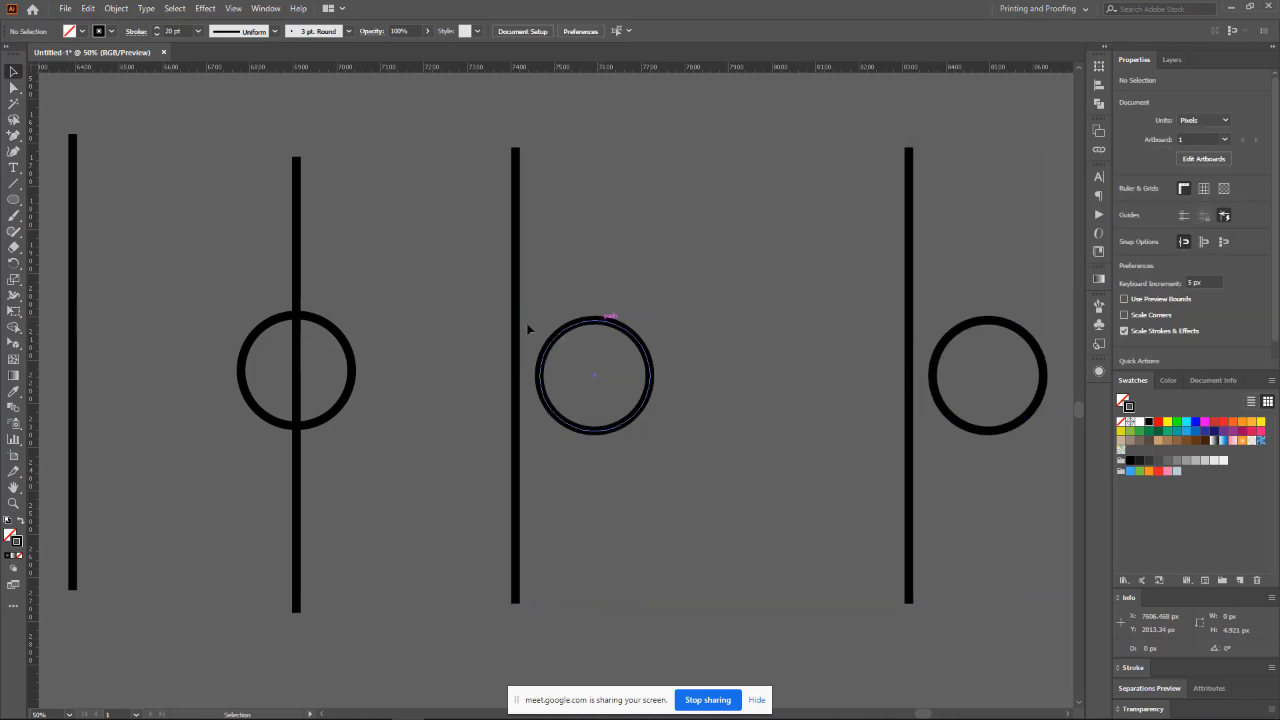
{"action": "left_click_drag", "start_coordinate": [593, 320], "coordinate": [460, 323]}
{"action": "left_click", "coordinate": [449, 323]}
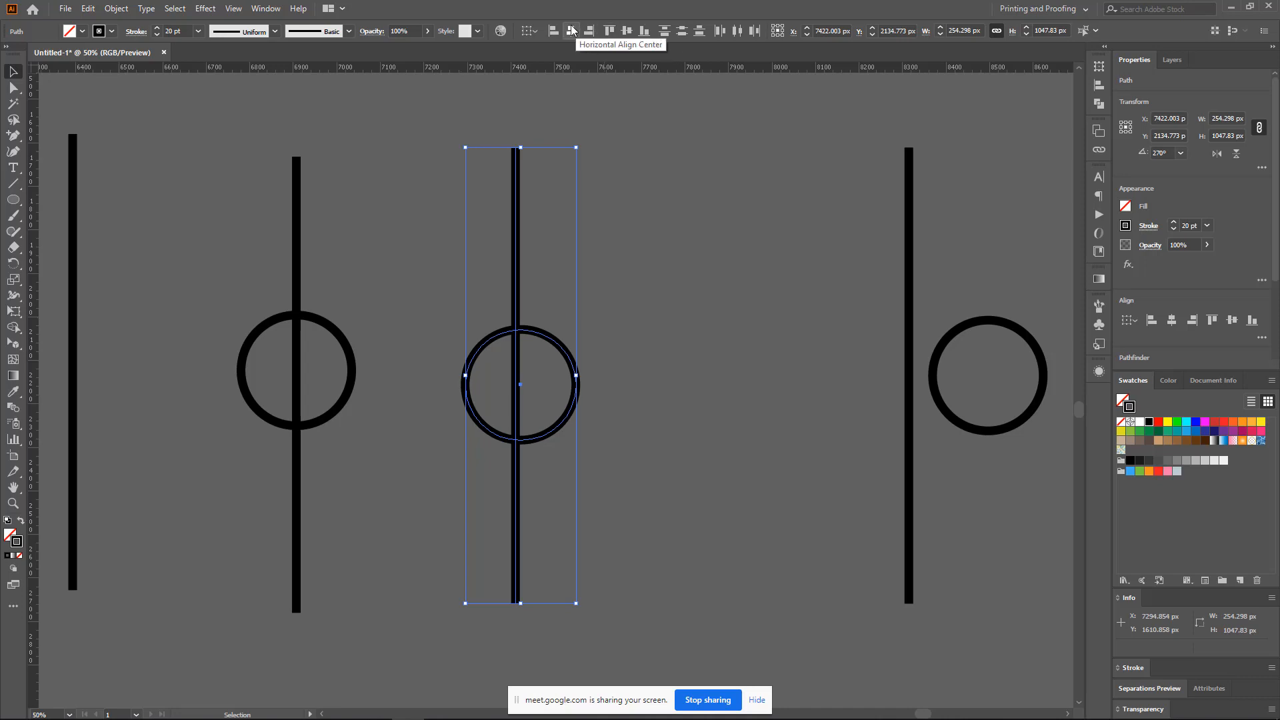
- Align the selected line and circle by horizontal centers and top edges, trying vertical center alignment in between
{"action": "left_click", "coordinate": [609, 32]}
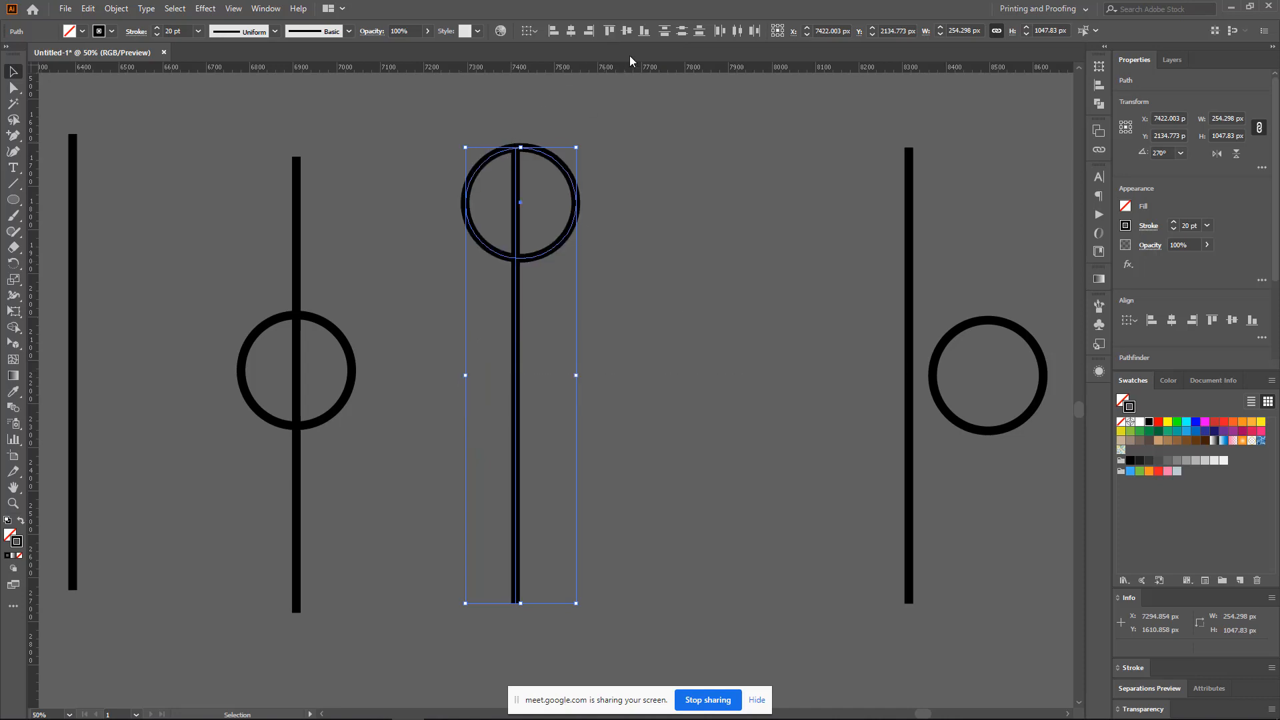
{"action": "left_click", "coordinate": [626, 31]}
{"action": "scroll", "coordinate": [636, 119], "scroll_direction": "up", "scroll_amount": 2}
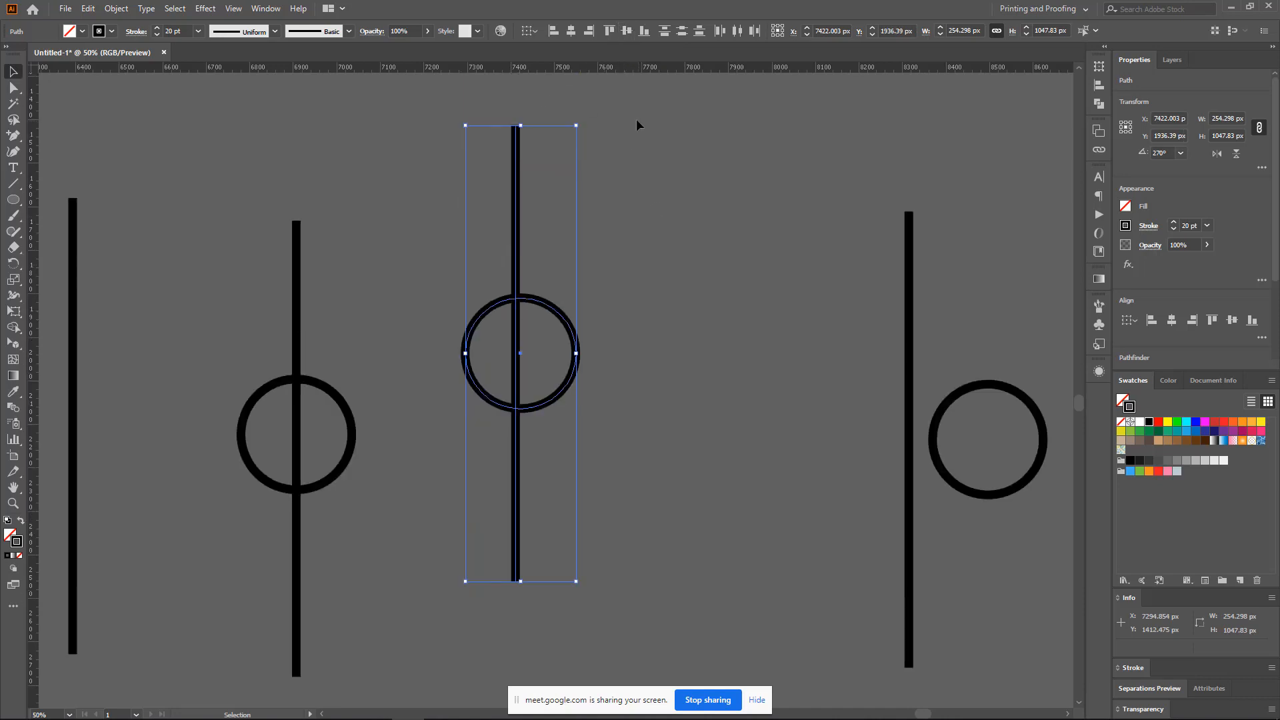
{"action": "left_click", "coordinate": [609, 31]}
{"action": "scroll", "coordinate": [655, 171], "scroll_direction": "up", "scroll_amount": 3}
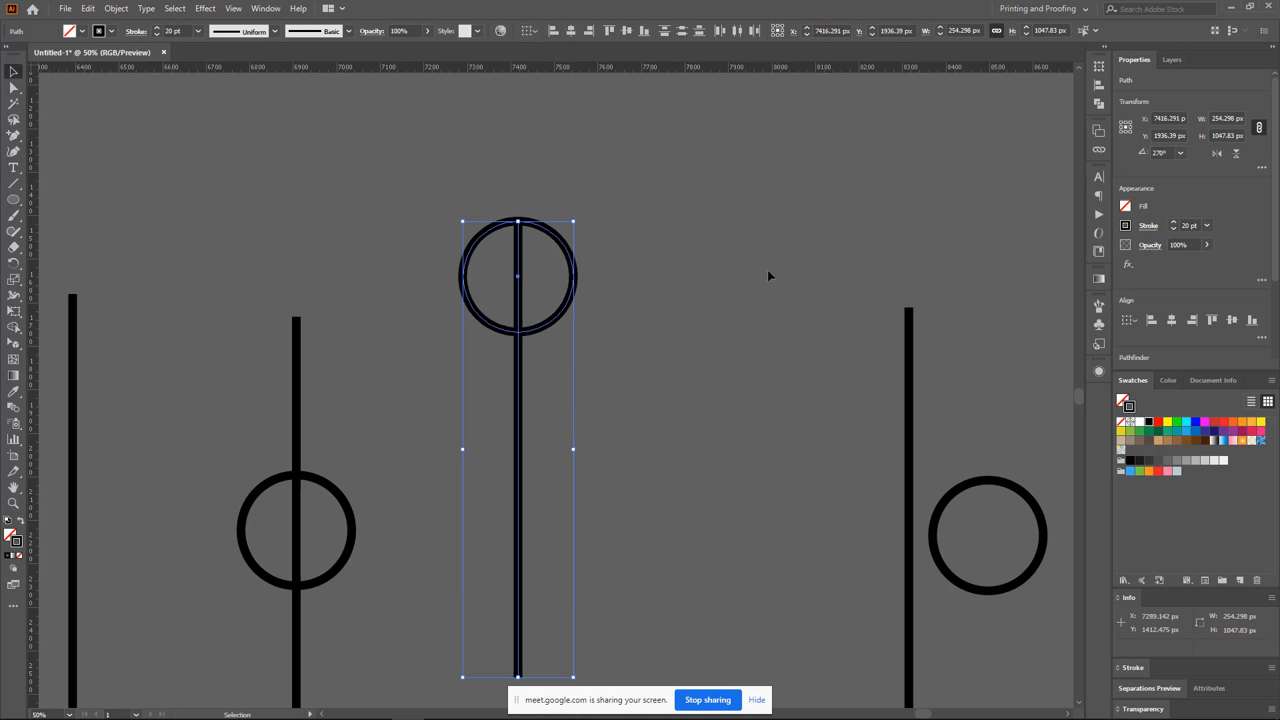
- Duplicate the top-aligned line and circle to the right, and align the bottom edges of the left pair
{"action": "left_click", "coordinate": [690, 313]}
{"action": "scroll", "coordinate": [691, 313], "scroll_direction": "down", "scroll_amount": 2}
{"action": "mouse_move", "coordinate": [510, 245]}
{"action": "left_mouse_down"}
{"action": "mouse_move", "coordinate": [757, 261]}
{"action": "mouse_move", "coordinate": [517, 259]}
{"action": "left_mouse_up"}
{"action": "left_click_drag", "start_coordinate": [593, 298], "coordinate": [475, 230]}
{"action": "left_click", "coordinate": [644, 30]}
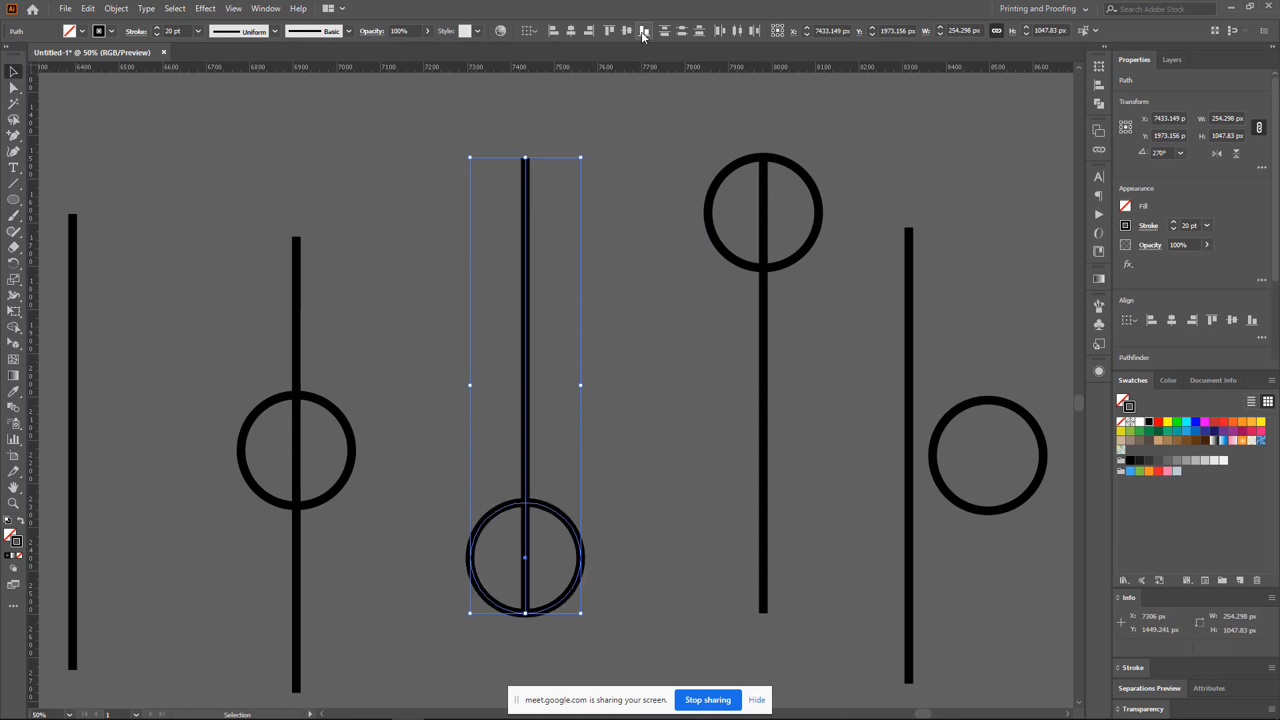
- Reselect the bottom-aligned line and circle and align their vertical centers
{"action": "left_click", "coordinate": [642, 358]}
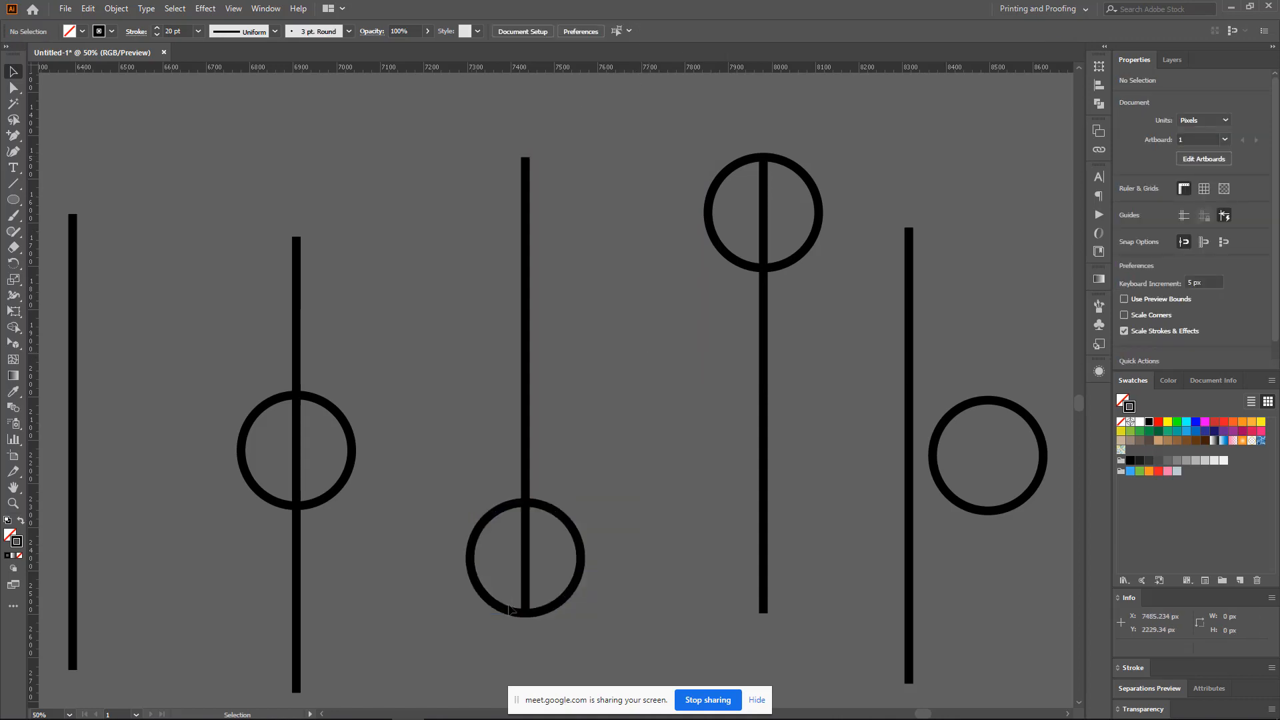
{"action": "left_click_drag", "start_coordinate": [477, 437], "coordinate": [641, 584]}
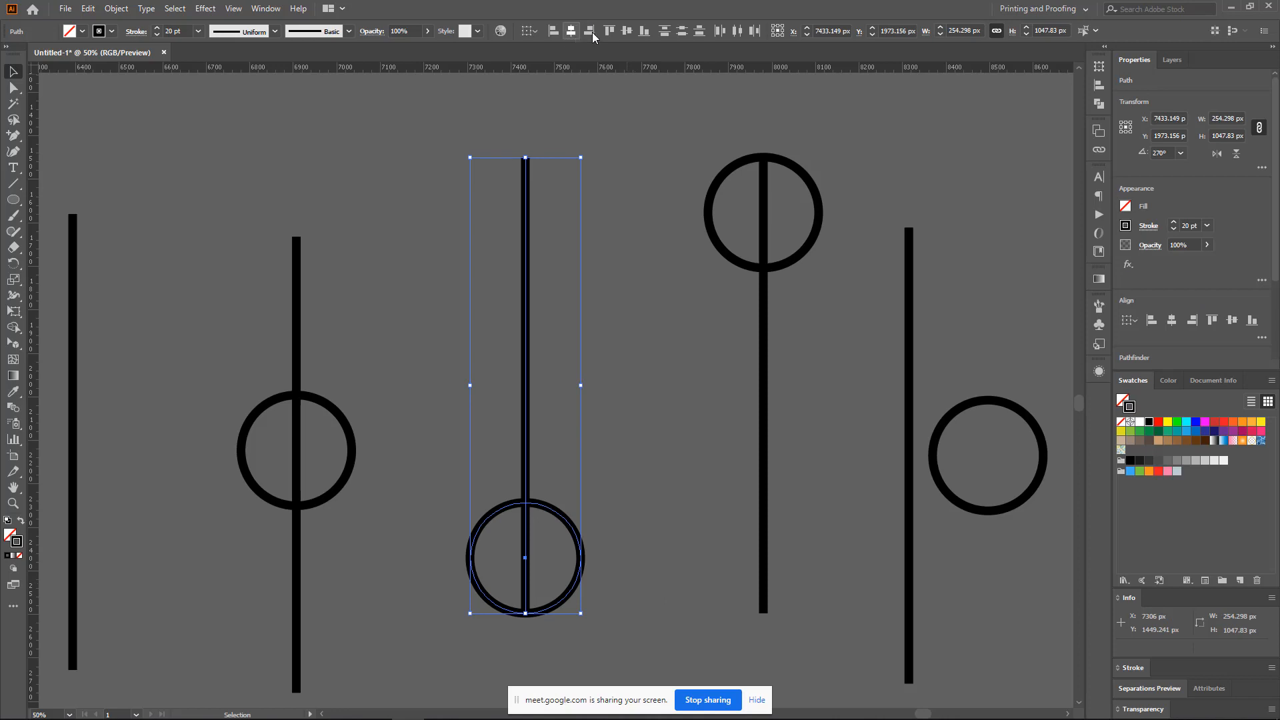
{"action": "left_click", "coordinate": [627, 32]}
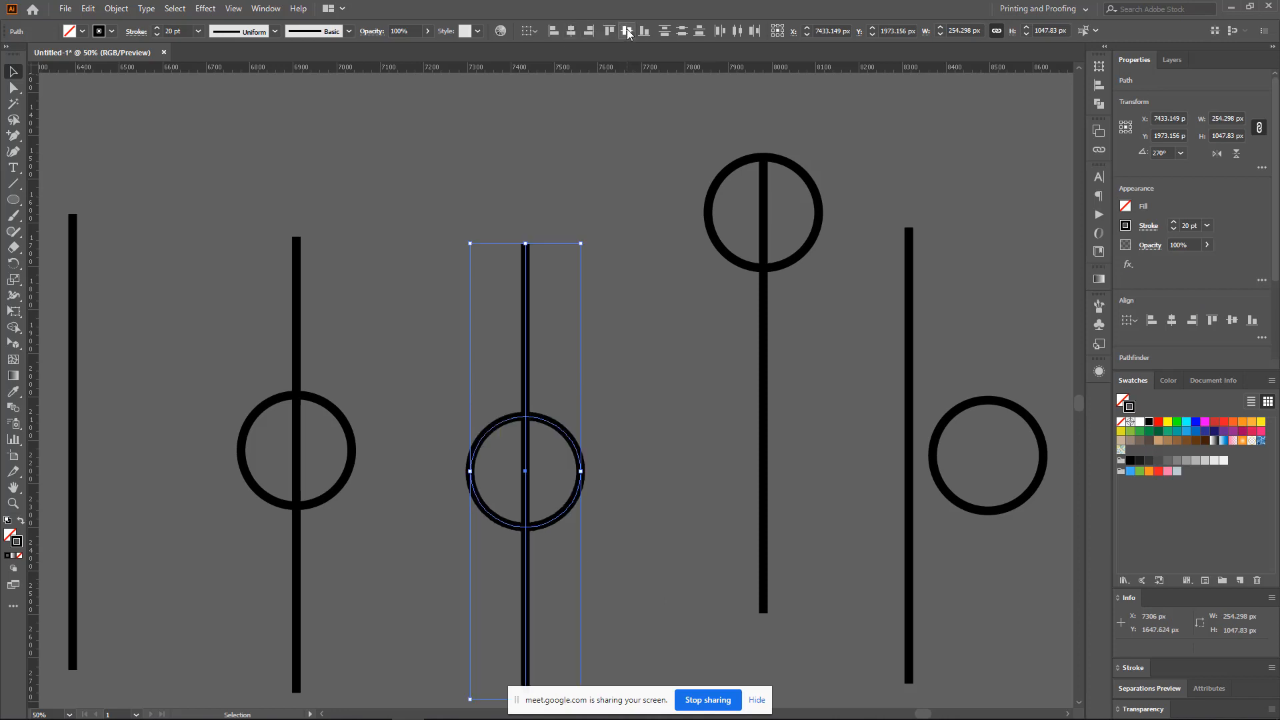
{"action": "scroll", "coordinate": [642, 358], "scroll_direction": "down", "scroll_amount": 4}
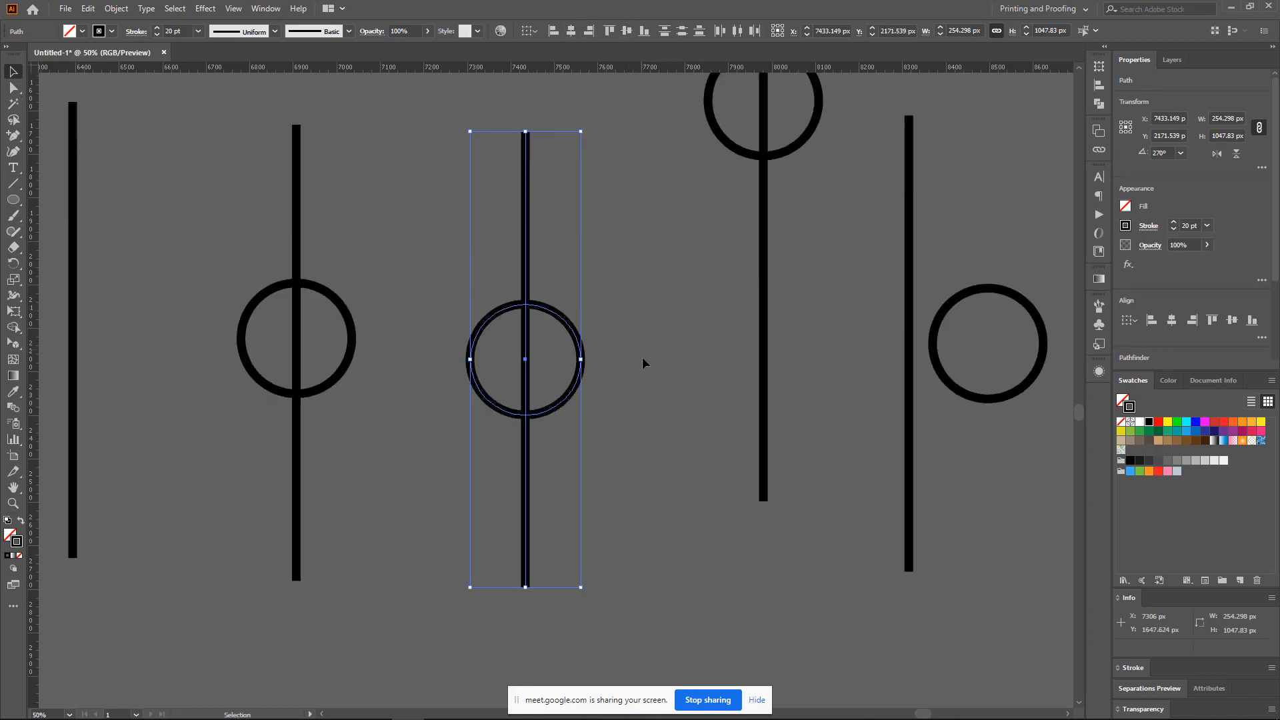
{"action": "scroll", "coordinate": [634, 348], "scroll_direction": "up", "scroll_amount": 2}
- Align the left edges of the selected line and circle, trying right-edge alignment in between
{"action": "left_click", "coordinate": [551, 34]}
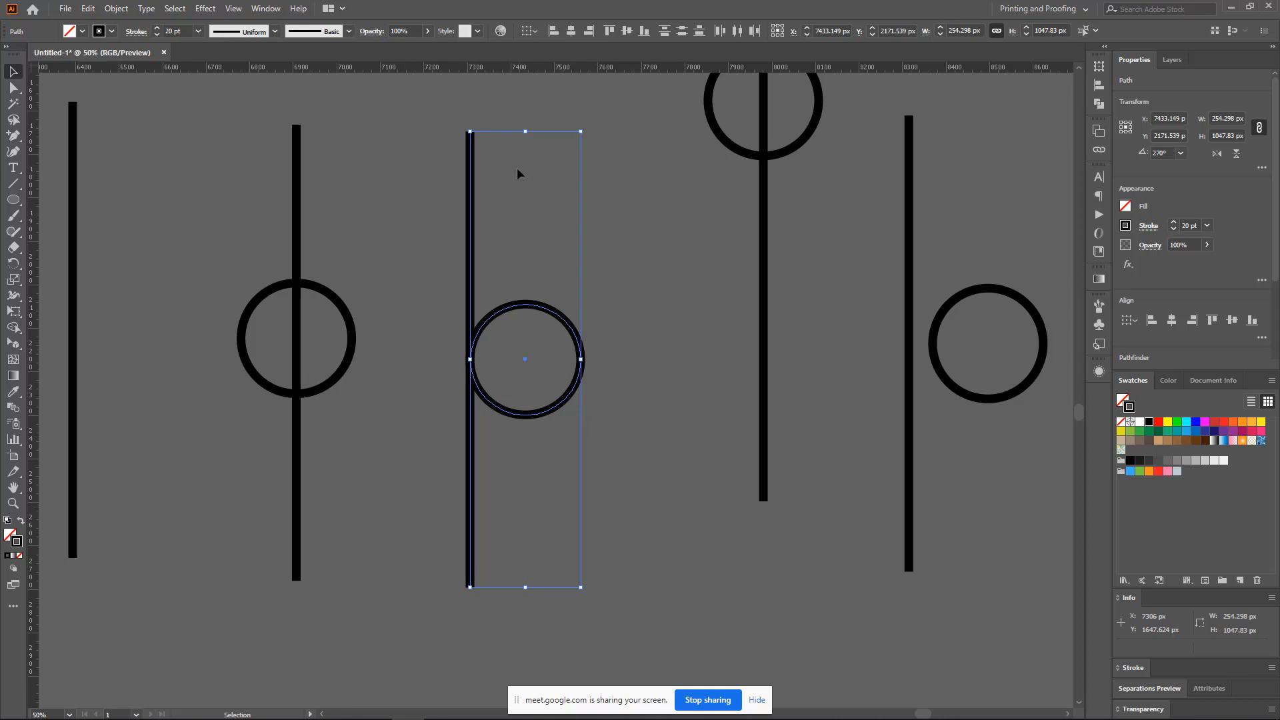
{"action": "left_click", "coordinate": [592, 33]}
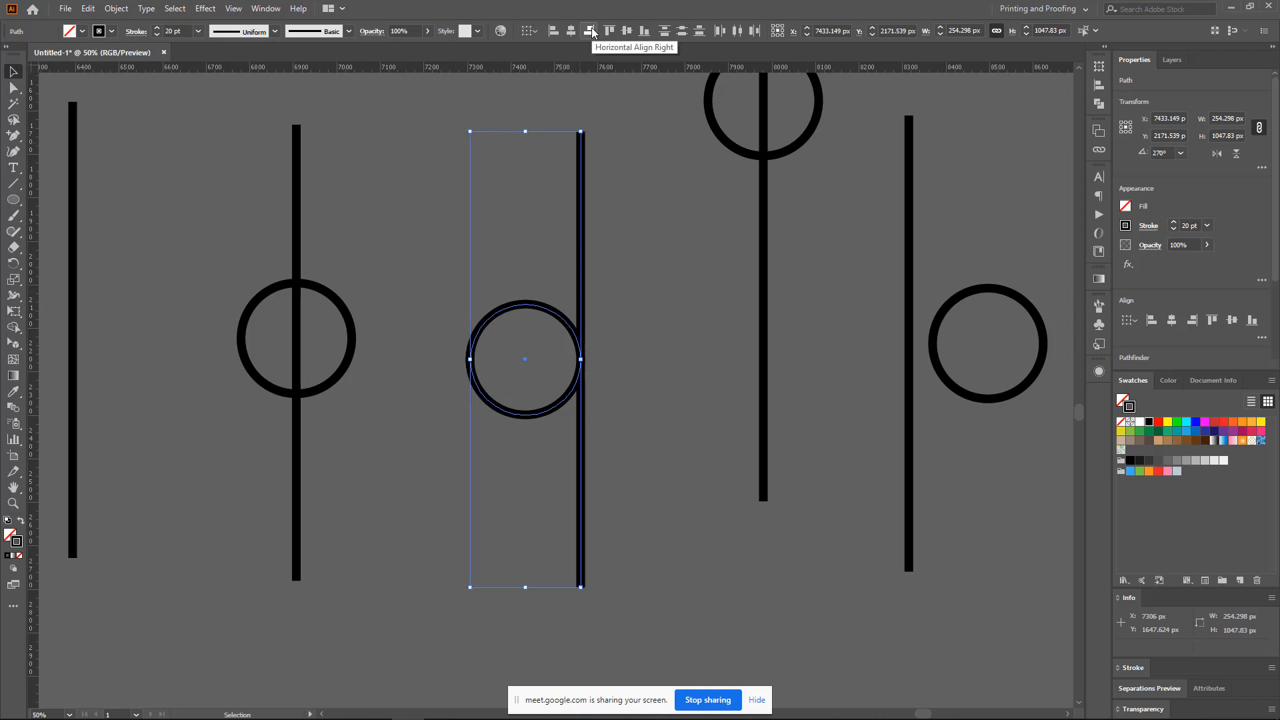
{"action": "left_click", "coordinate": [553, 32]}
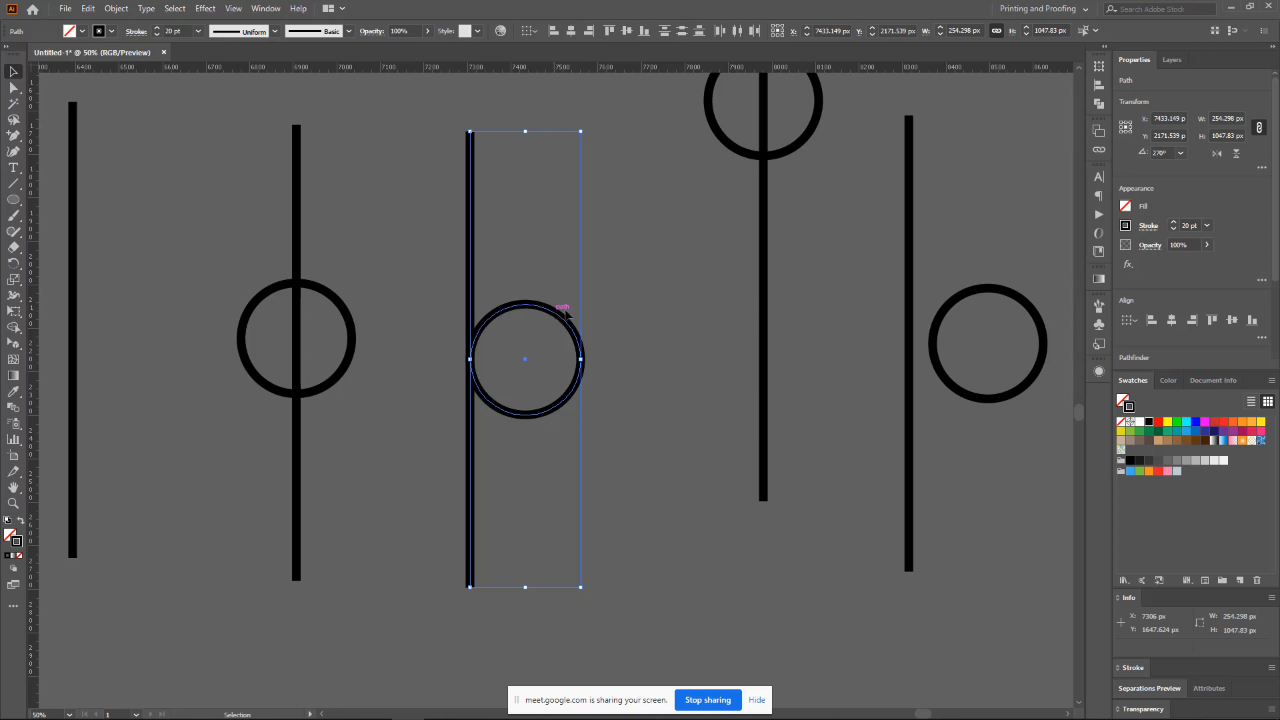
- Duplicate the left-aligned pair about 254 px to the right and align the right edges of the copy's line and circle
{"action": "left_click_drag", "start_coordinate": [559, 316], "coordinate": [668, 316]}
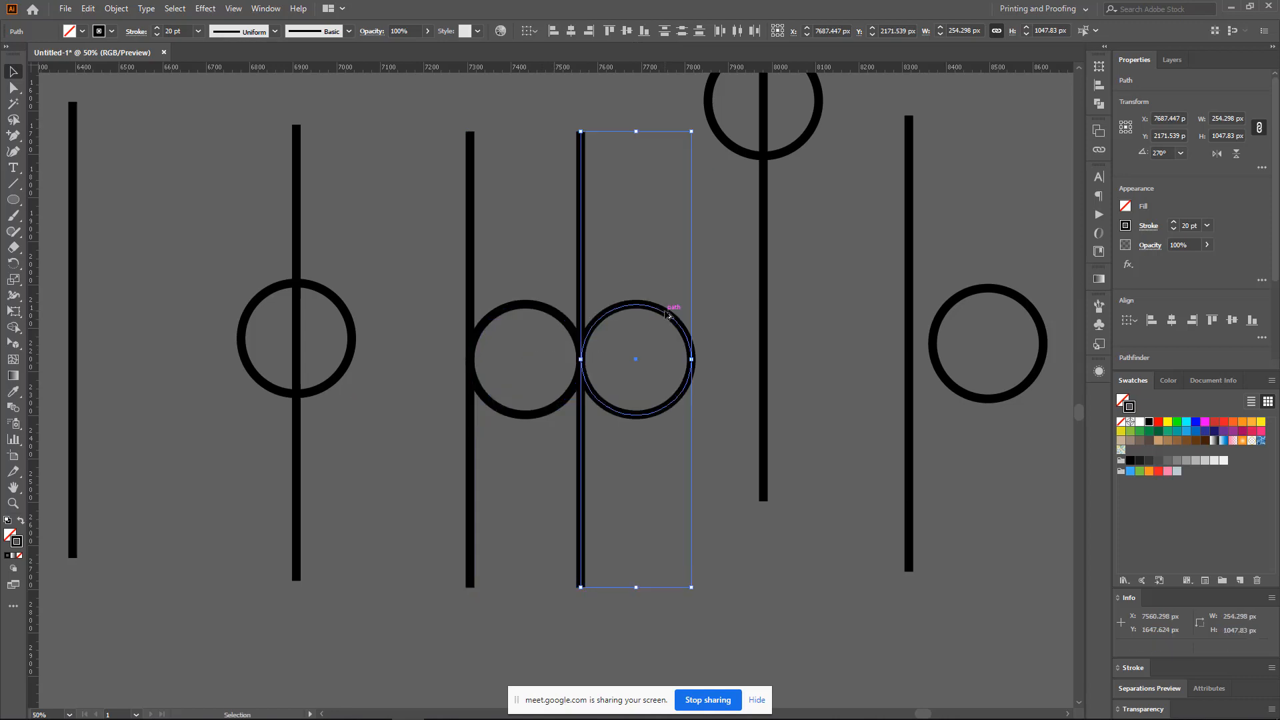
{"action": "left_click", "coordinate": [589, 31]}
- Move the centered and left-aligned pairs further left, and shift the right-aligned pair up and to the left
{"action": "left_click_drag", "start_coordinate": [329, 269], "coordinate": [394, 334]}
{"action": "left_click", "coordinate": [700, 334]}
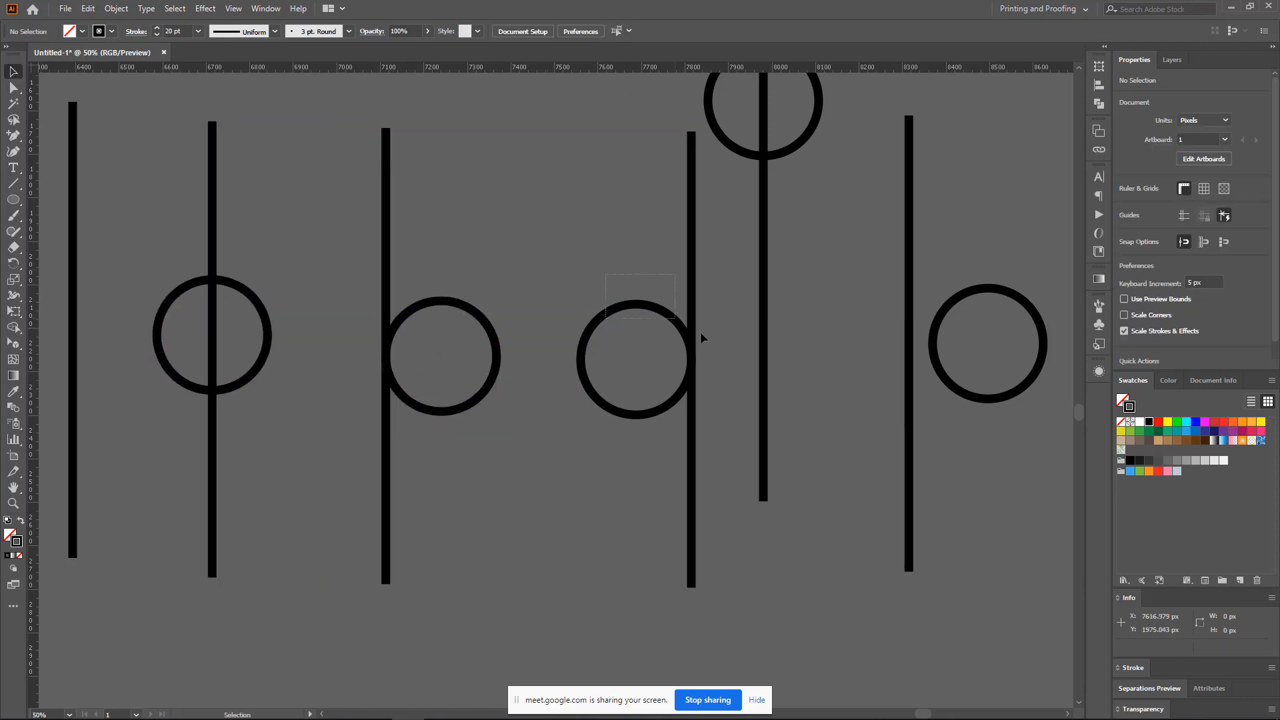
{"action": "left_click_drag", "start_coordinate": [694, 338], "coordinate": [631, 273]}
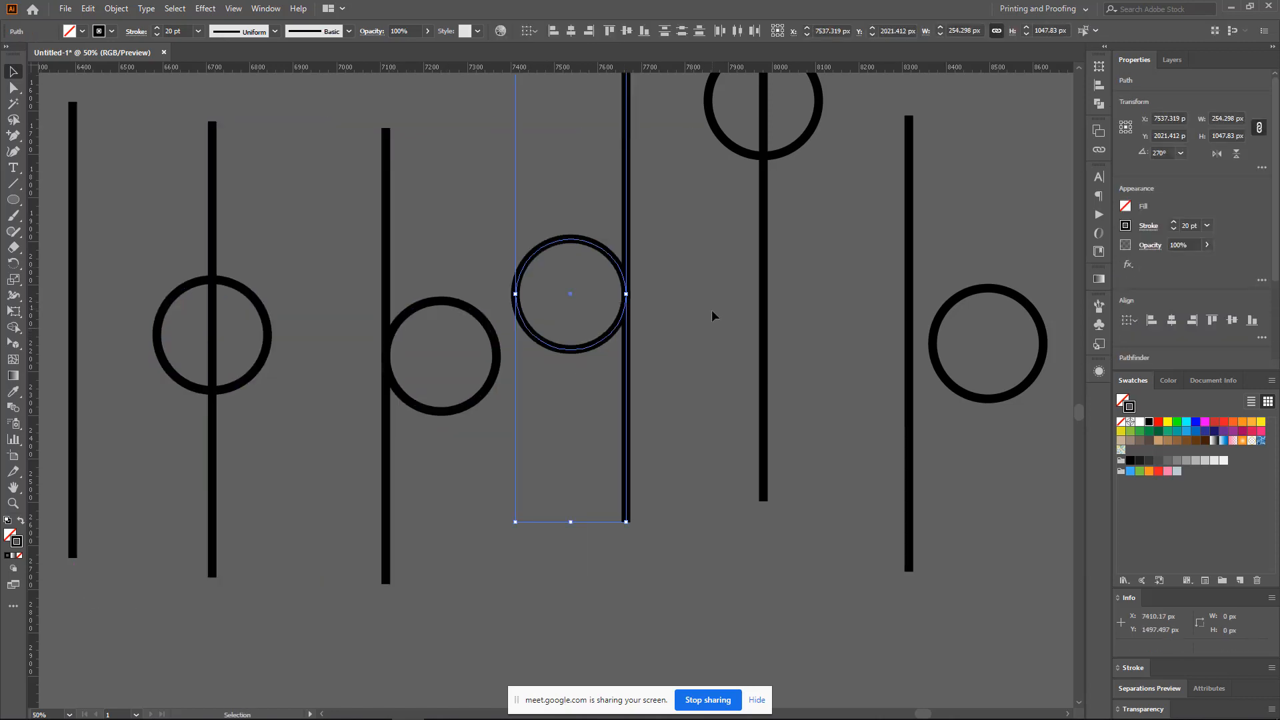
{"action": "left_click", "coordinate": [711, 309]}
- Duplicate the right-aligned pair's line onto the empty pasteboard, about 1000 px lower and 160 px to its left
{"action": "scroll", "coordinate": [710, 312], "scroll_direction": "up", "scroll_amount": 2}
{"action": "scroll", "coordinate": [696, 364], "scroll_direction": "down", "scroll_amount": 8}
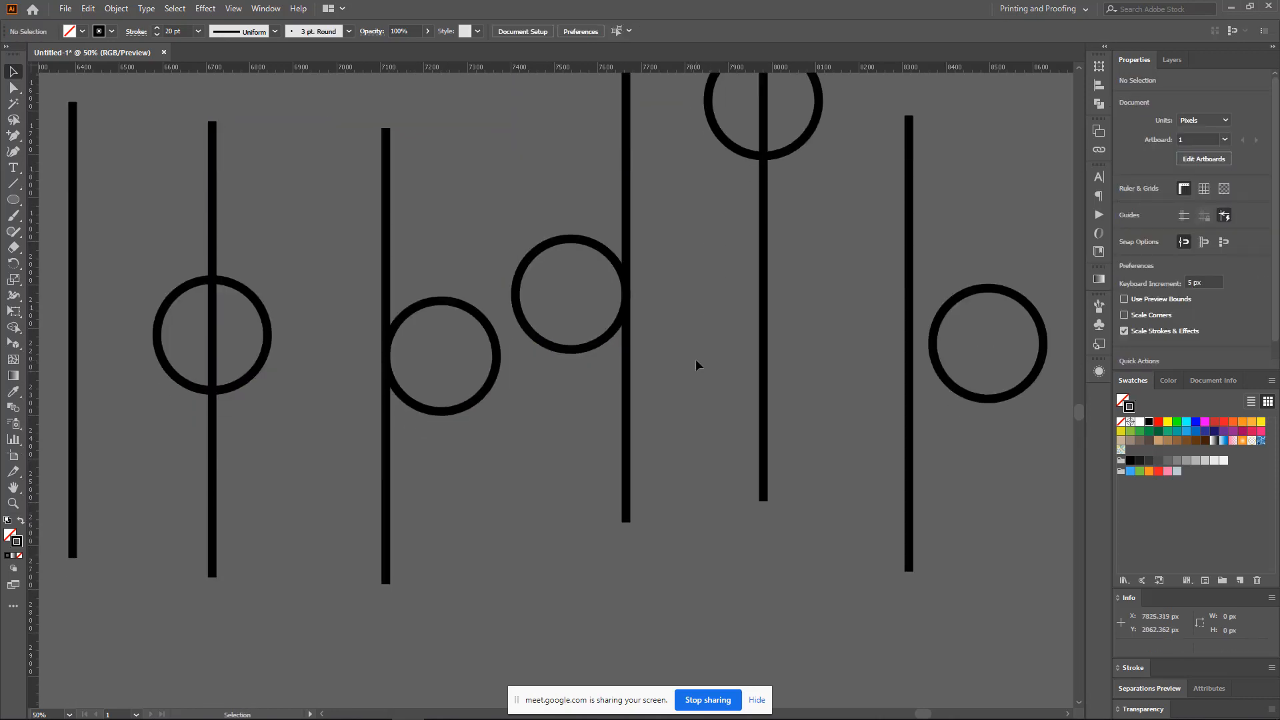
{"action": "scroll", "coordinate": [697, 368], "scroll_direction": "down", "scroll_amount": 1}
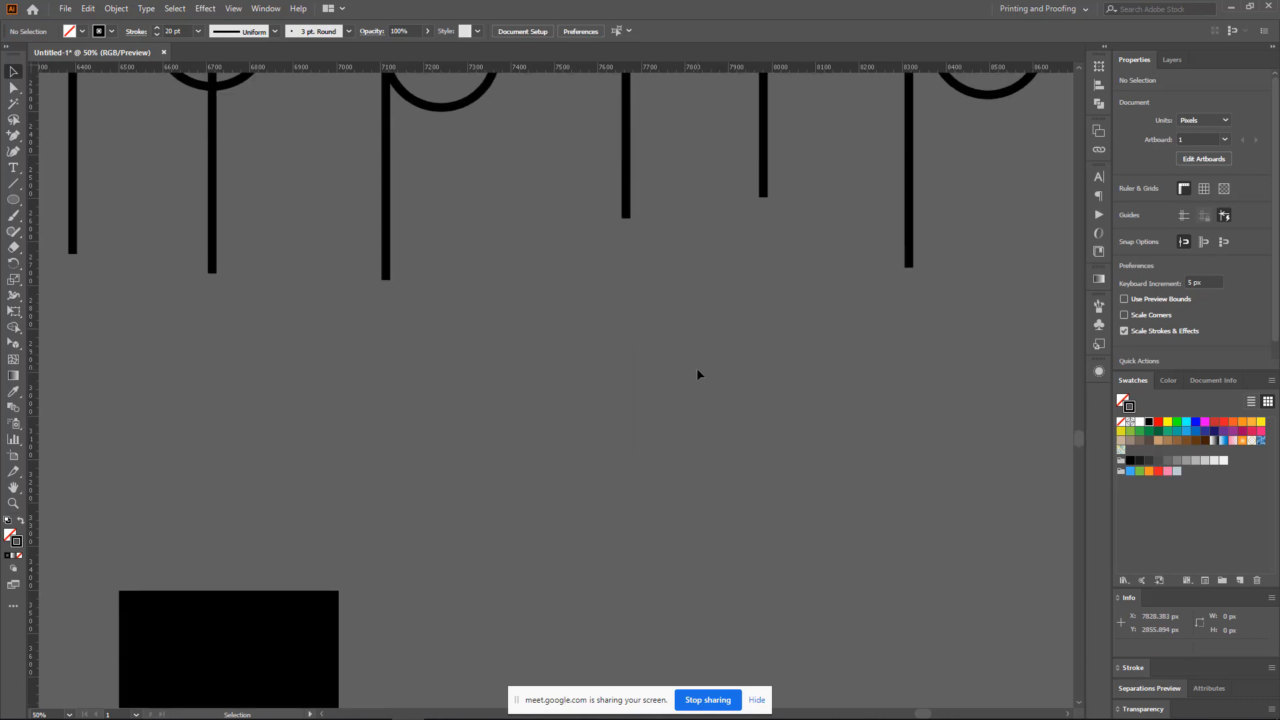
{"action": "scroll", "coordinate": [697, 368], "scroll_direction": "up", "scroll_amount": 1}
{"action": "left_click_drag", "start_coordinate": [627, 230], "coordinate": [556, 664]}
{"action": "scroll", "coordinate": [561, 252], "scroll_direction": "down", "scroll_amount": 2}
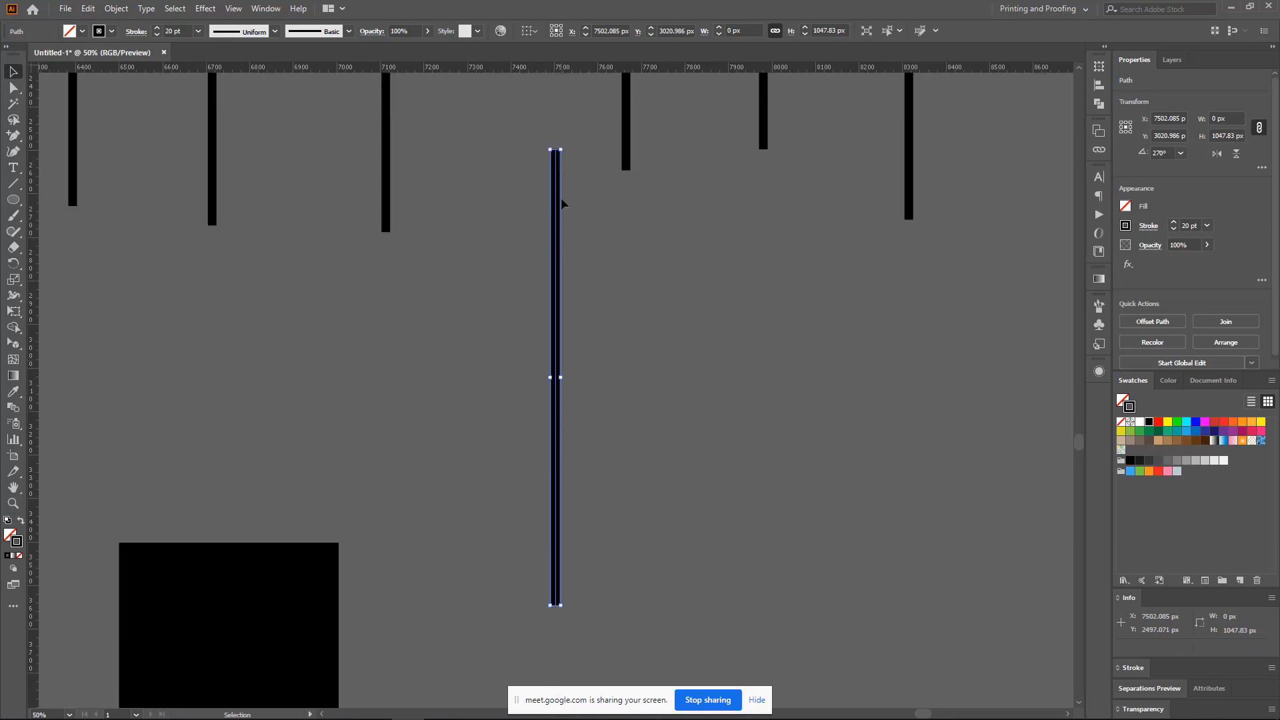
- Shorten the copied line from its upper end to about 537 px, then duplicate it sideways into a row of eight unevenly spaced lines
{"action": "left_click_drag", "start_coordinate": [557, 151], "coordinate": [553, 373]}
{"action": "left_click", "coordinate": [613, 380]}
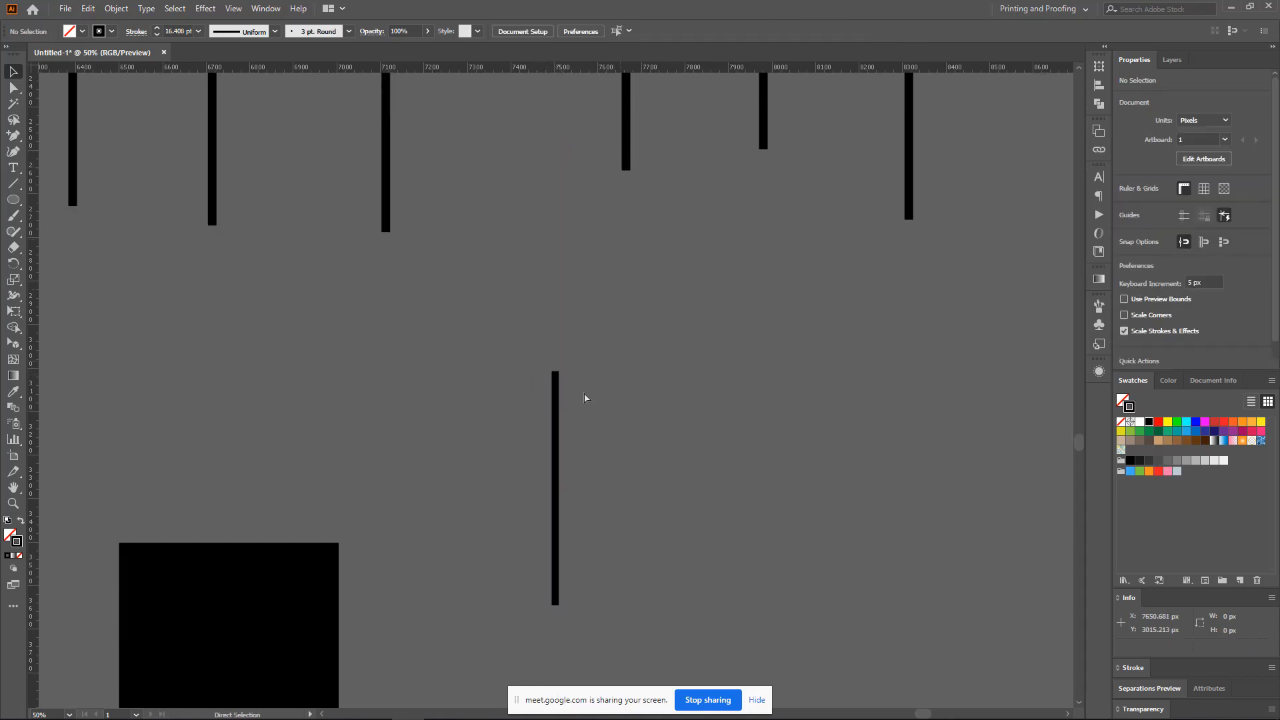
{"action": "scroll", "coordinate": [613, 381], "scroll_direction": "up", "scroll_amount": 1}
{"action": "left_click_drag", "start_coordinate": [586, 417], "coordinate": [563, 289]}
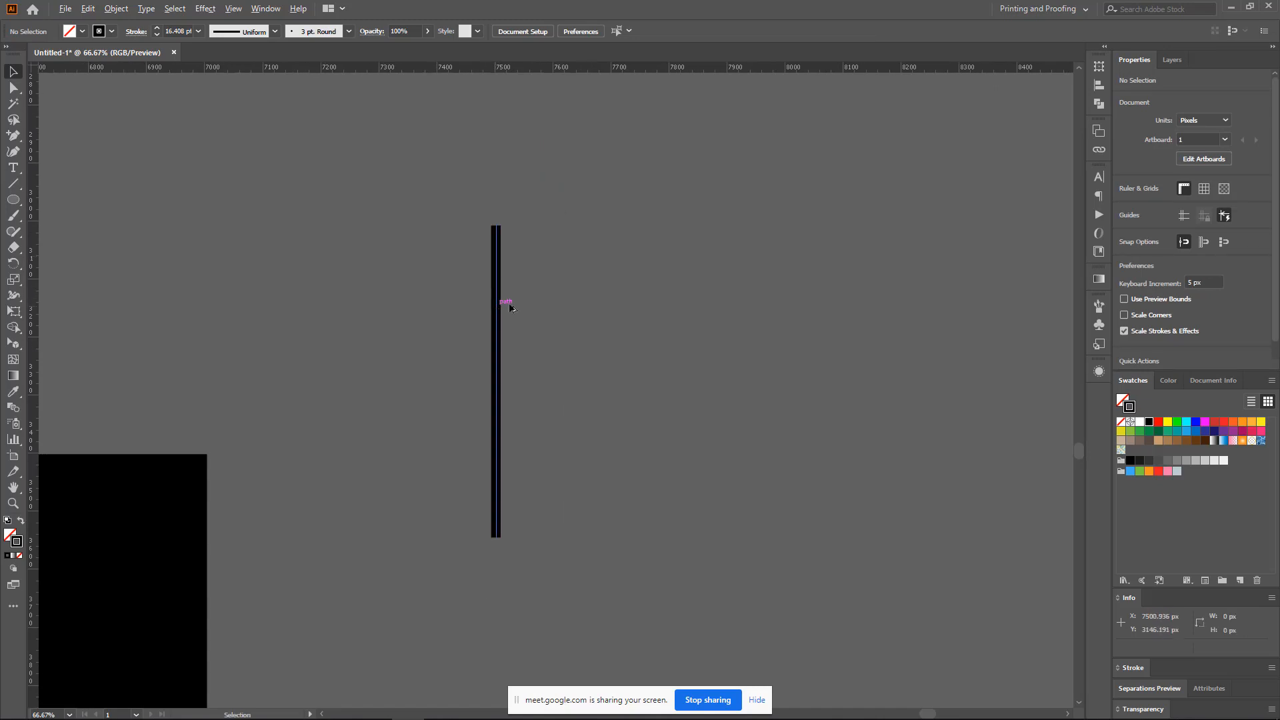
{"action": "left_click_drag", "start_coordinate": [497, 310], "coordinate": [672, 310]}
{"action": "left_click_drag", "start_coordinate": [673, 310], "coordinate": [746, 296]}
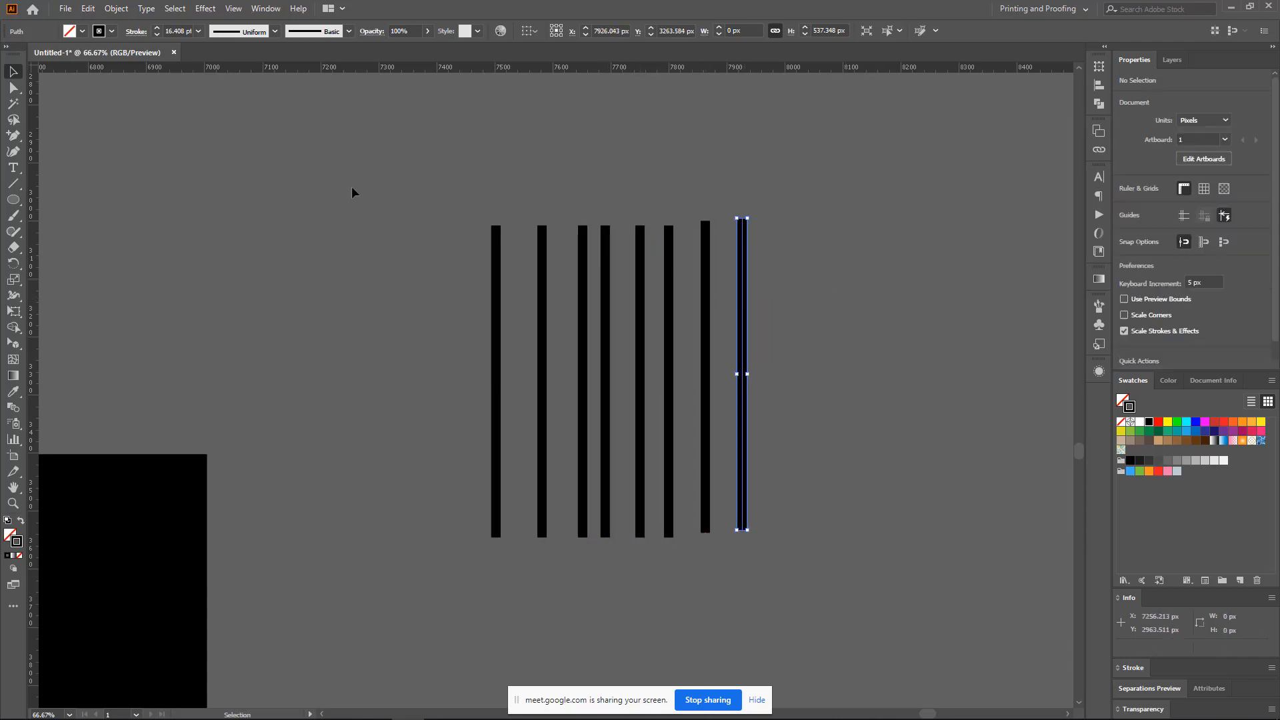
- Distribute the eight short lines evenly by their horizontal centers, using Align to Selection
{"action": "left_click_drag", "start_coordinate": [354, 194], "coordinate": [922, 414]}
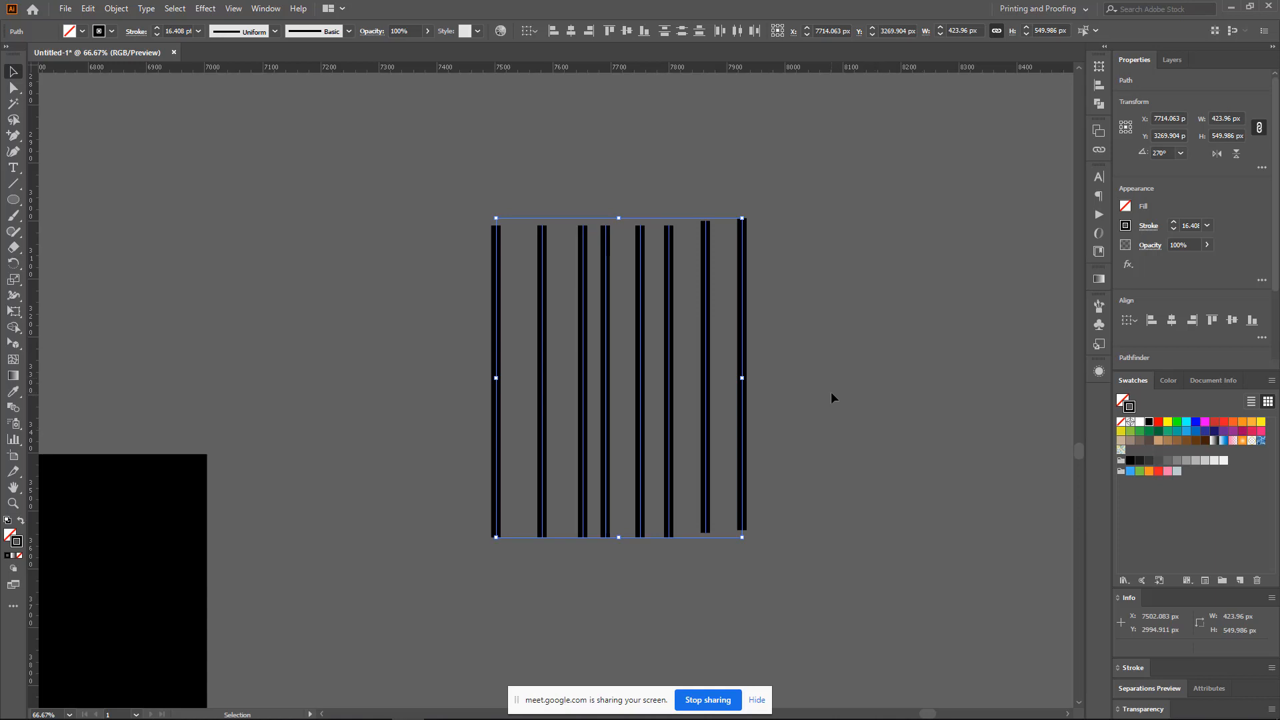
{"action": "left_click", "coordinate": [527, 34]}
{"action": "left_click", "coordinate": [557, 49]}
{"action": "left_click", "coordinate": [527, 32]}
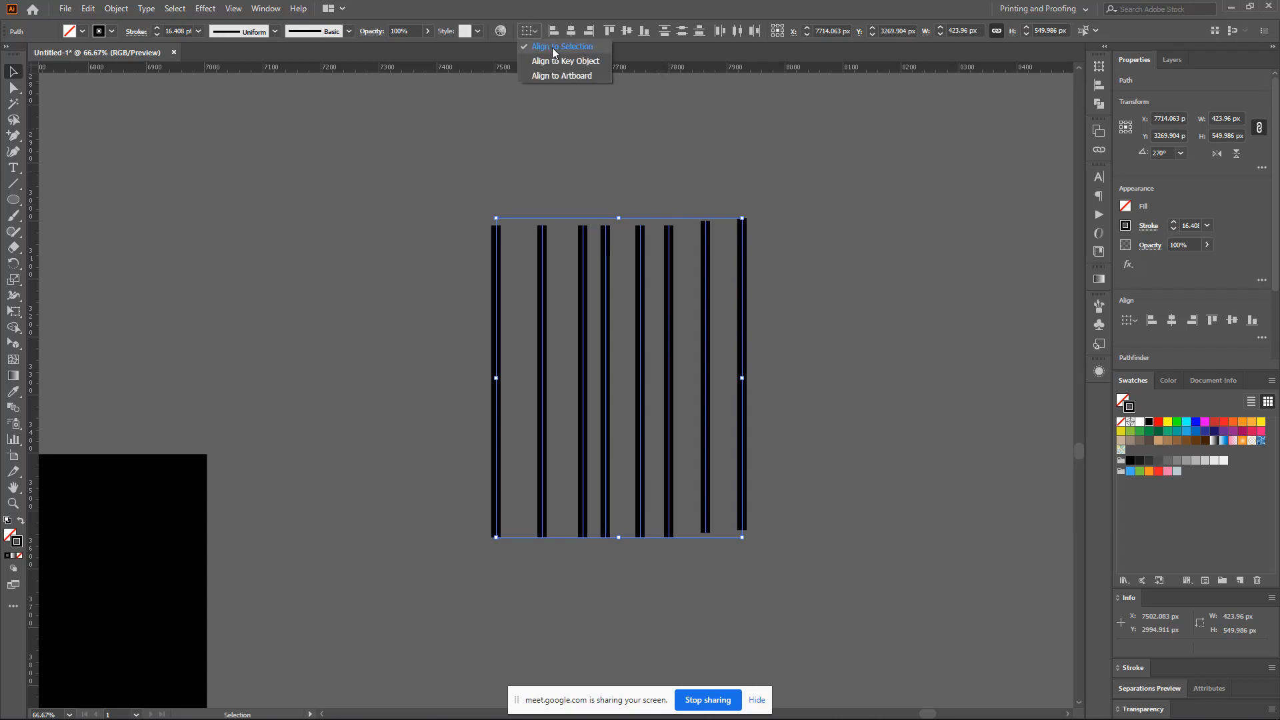
{"action": "left_click", "coordinate": [552, 47]}
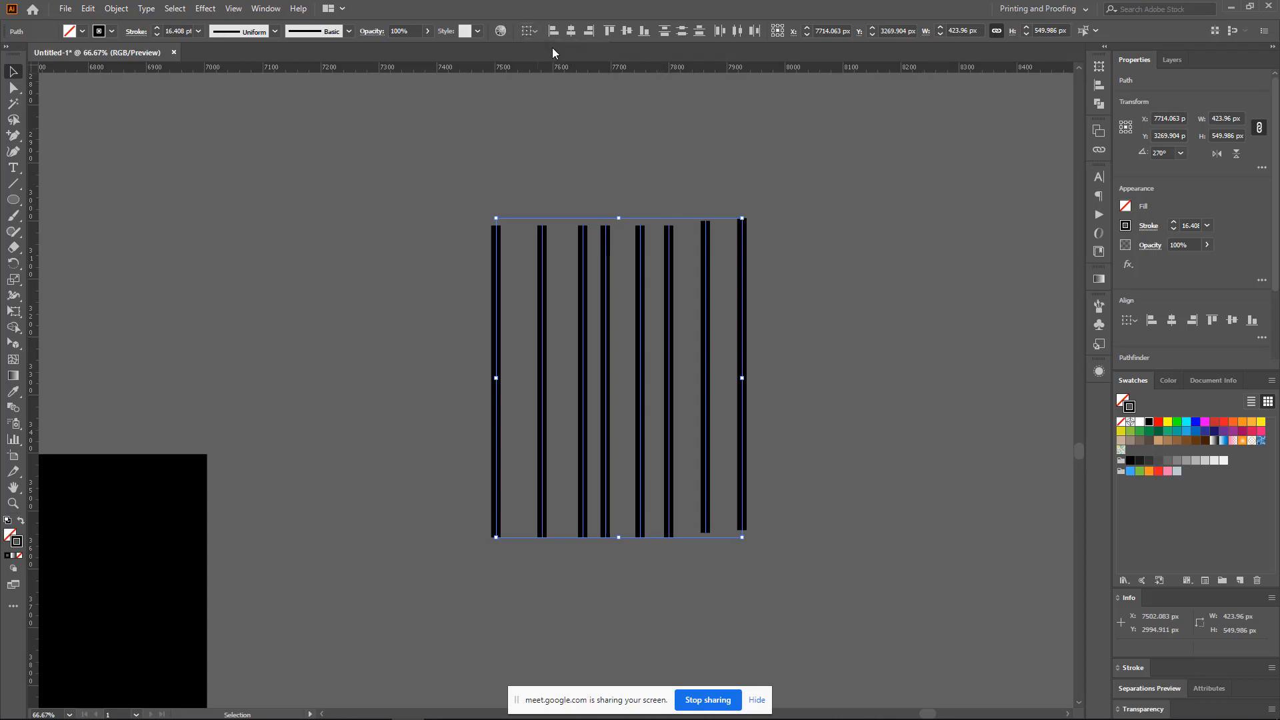
{"action": "left_click", "coordinate": [738, 32]}
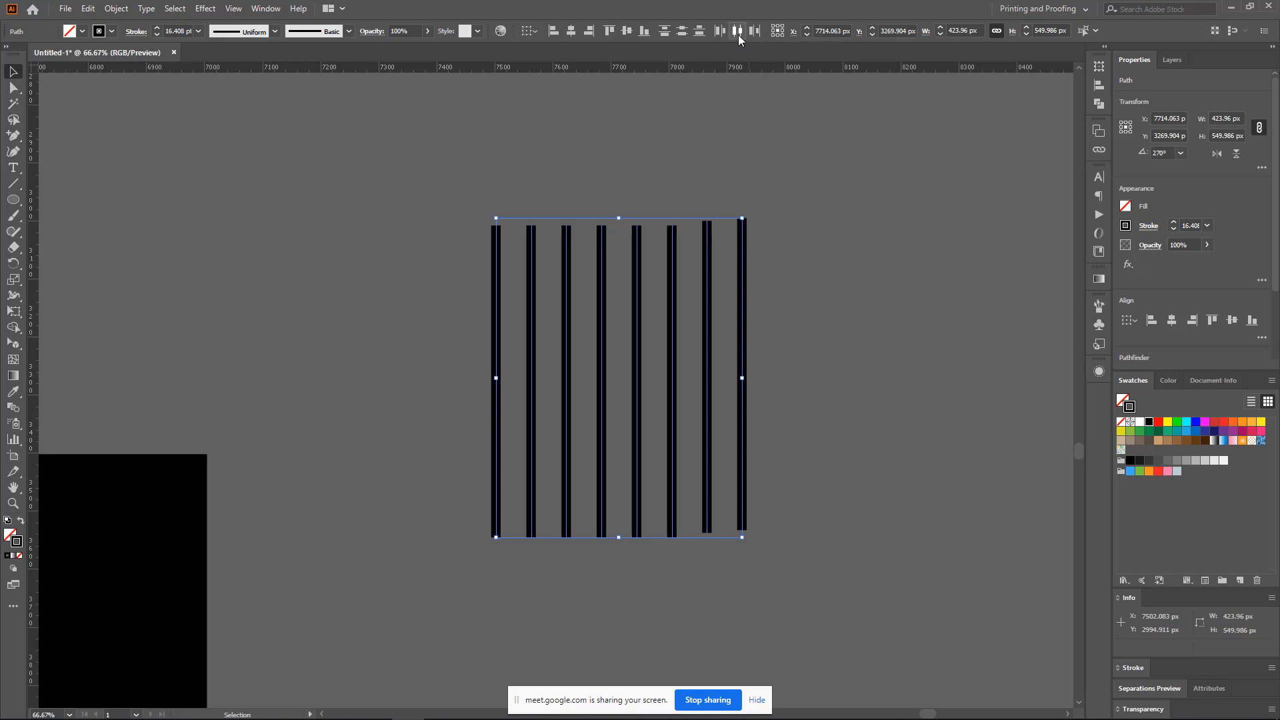
{"action": "left_click", "coordinate": [787, 361]}
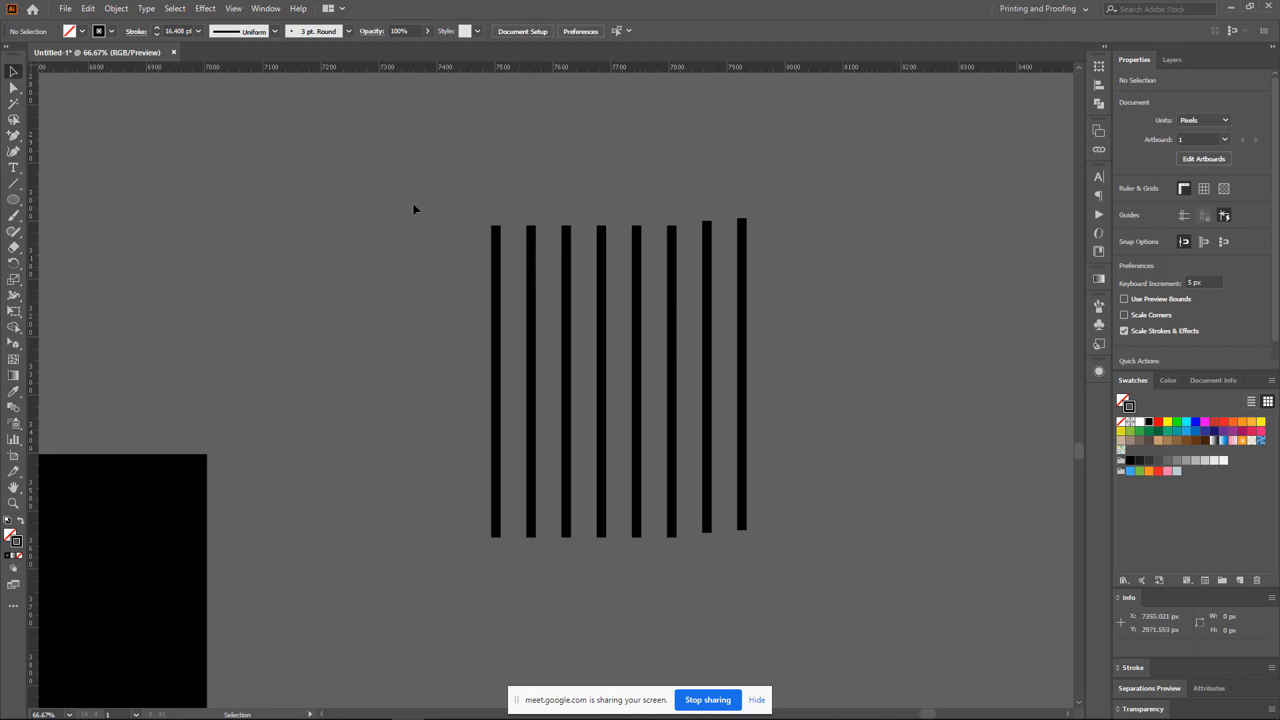
- Align the vertical centers of all eight short lines
{"action": "left_click_drag", "start_coordinate": [414, 206], "coordinate": [712, 645]}
{"action": "left_click_drag", "start_coordinate": [847, 565], "coordinate": [847, 565]}
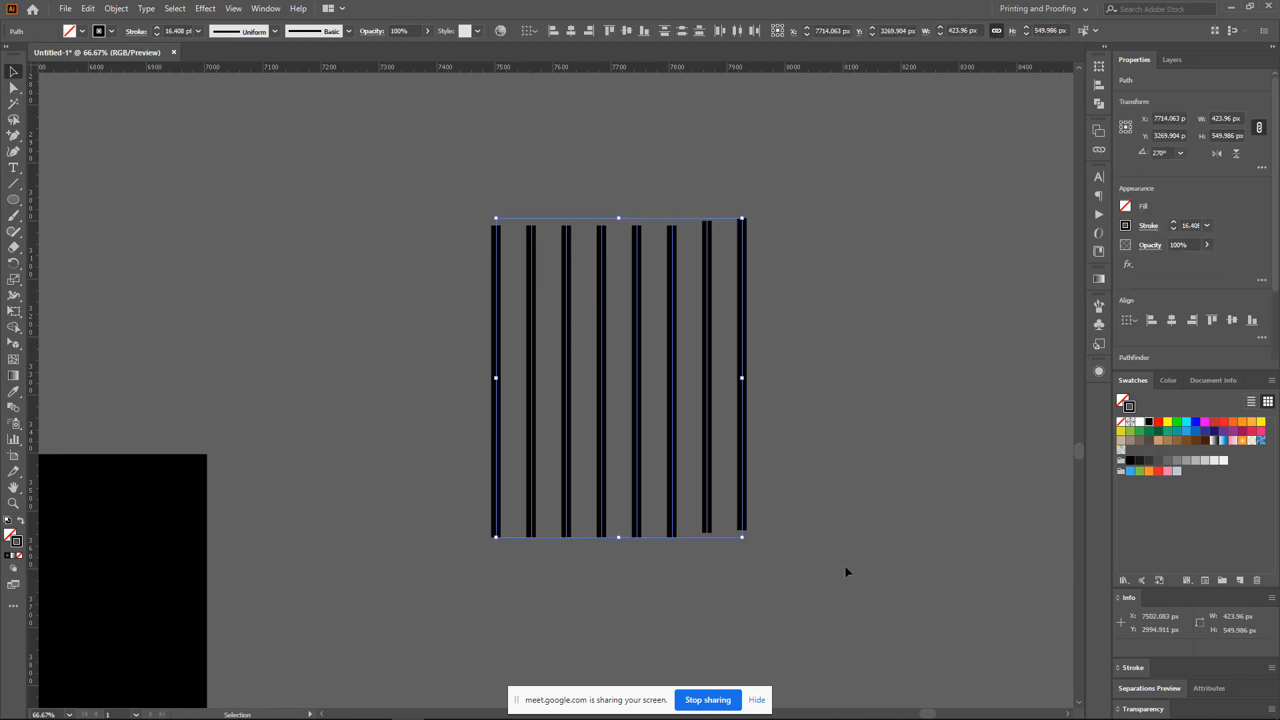
{"action": "left_click", "coordinate": [626, 32]}
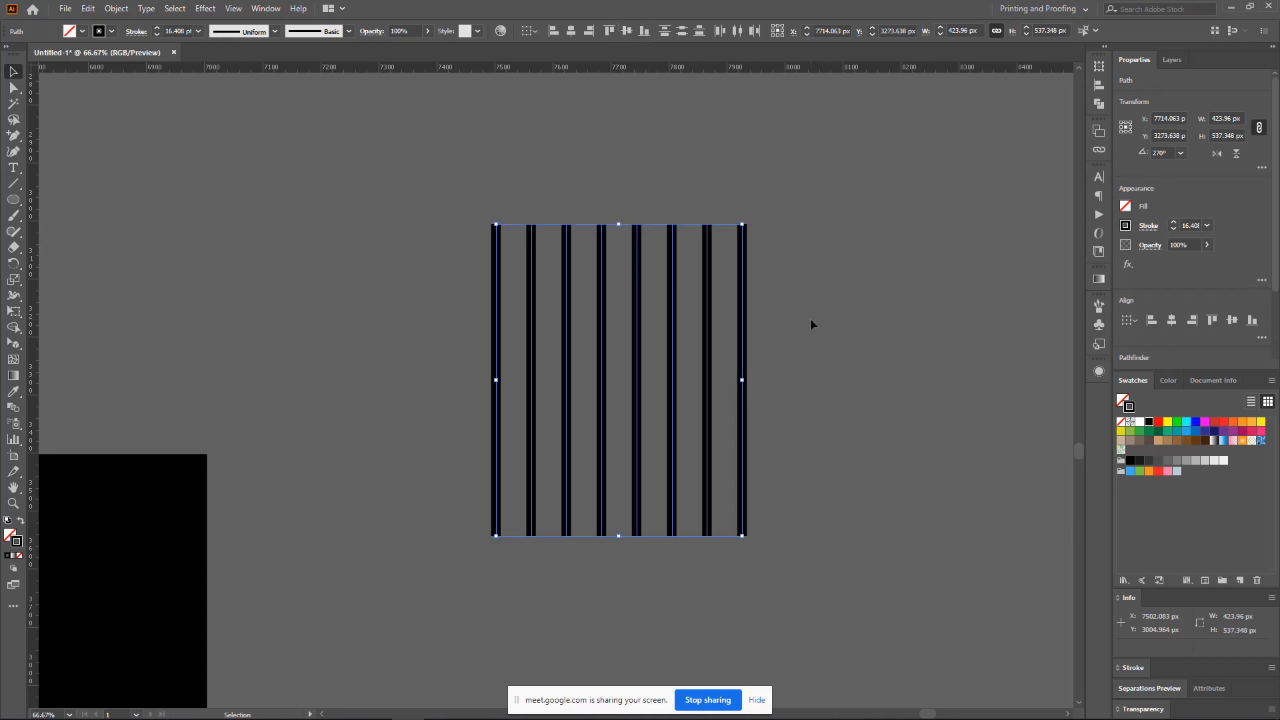
{"action": "left_click", "coordinate": [878, 369]}
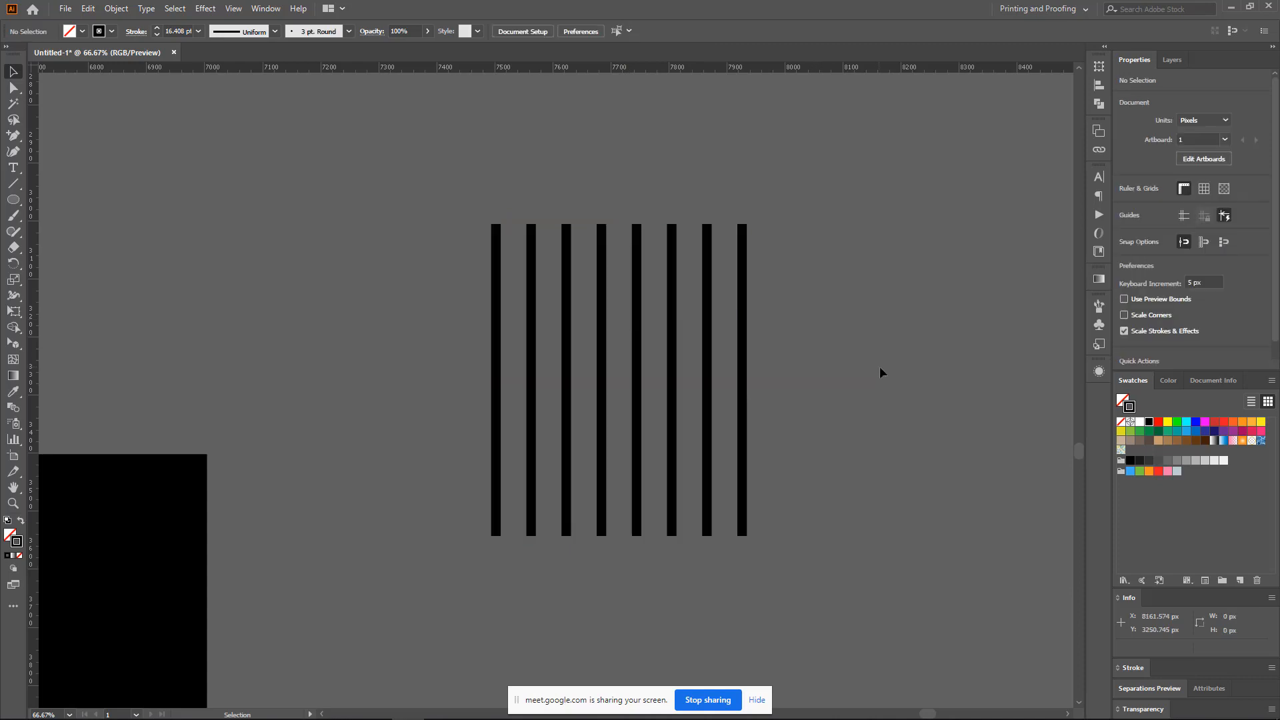
- Examine the evenly spaced short lines alongside the line-and-circle alignment samples and the other objects around the artboard
{"action": "scroll", "coordinate": [803, 440], "scroll_direction": "down", "scroll_amount": 3}
{"action": "scroll", "coordinate": [803, 453], "scroll_direction": "down", "scroll_amount": 2}
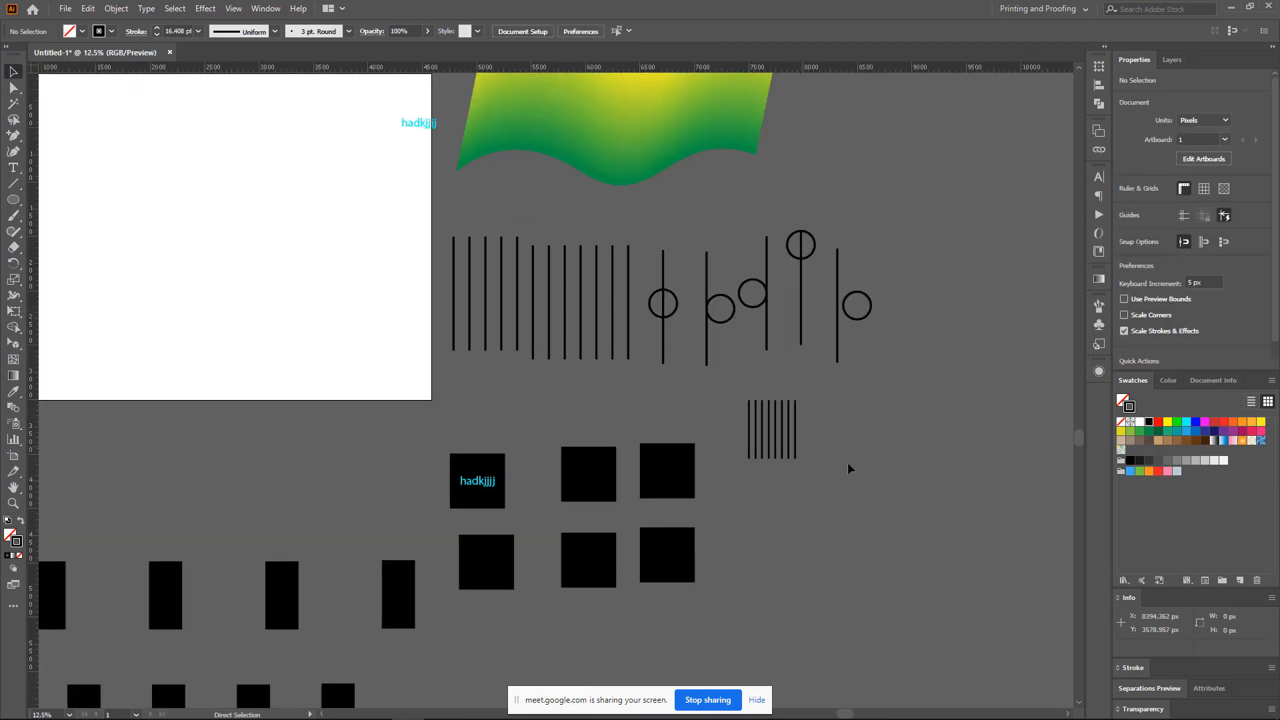
{"action": "scroll", "coordinate": [852, 469], "scroll_direction": "up", "scroll_amount": 1}
{"action": "scroll", "coordinate": [669, 282], "scroll_direction": "up", "scroll_amount": 1}
{"action": "scroll", "coordinate": [669, 282], "scroll_direction": "down", "scroll_amount": 1}
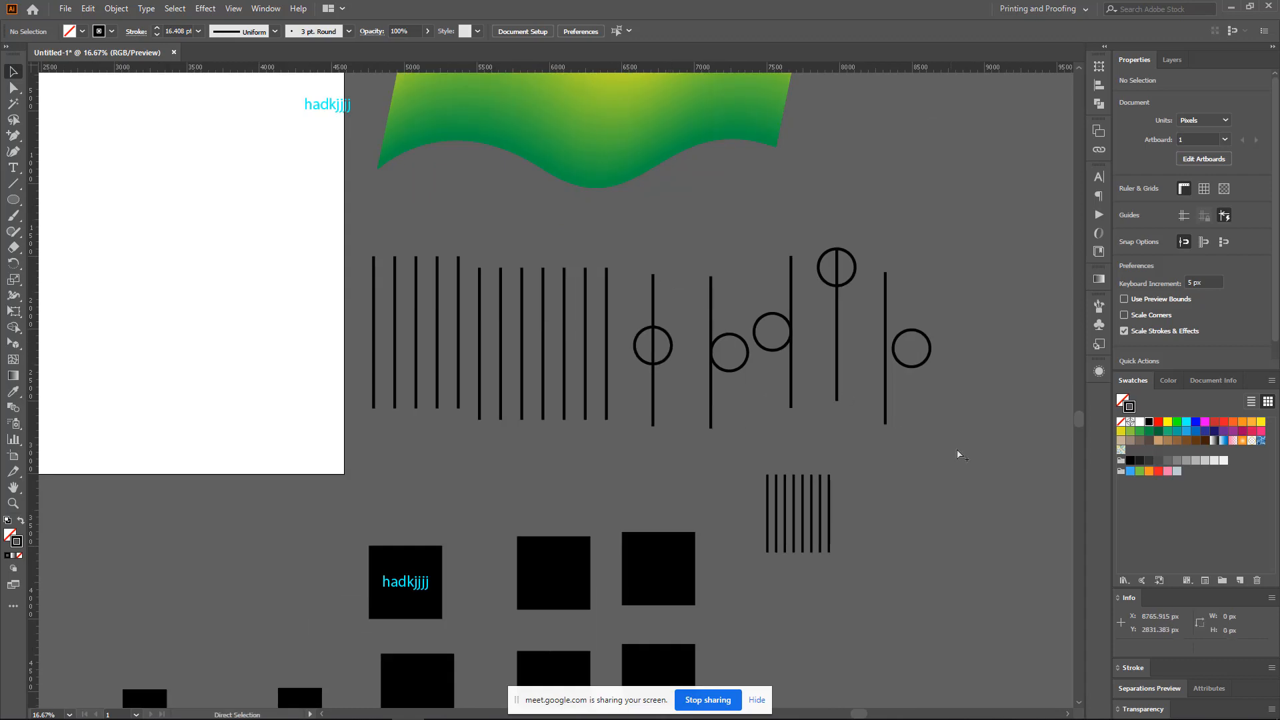
{"action": "scroll", "coordinate": [751, 408], "scroll_direction": "down", "scroll_amount": 2}
{"action": "scroll", "coordinate": [843, 432], "scroll_direction": "down", "scroll_amount": 1}
{"action": "scroll", "coordinate": [844, 432], "scroll_direction": "right", "scroll_amount": 2}
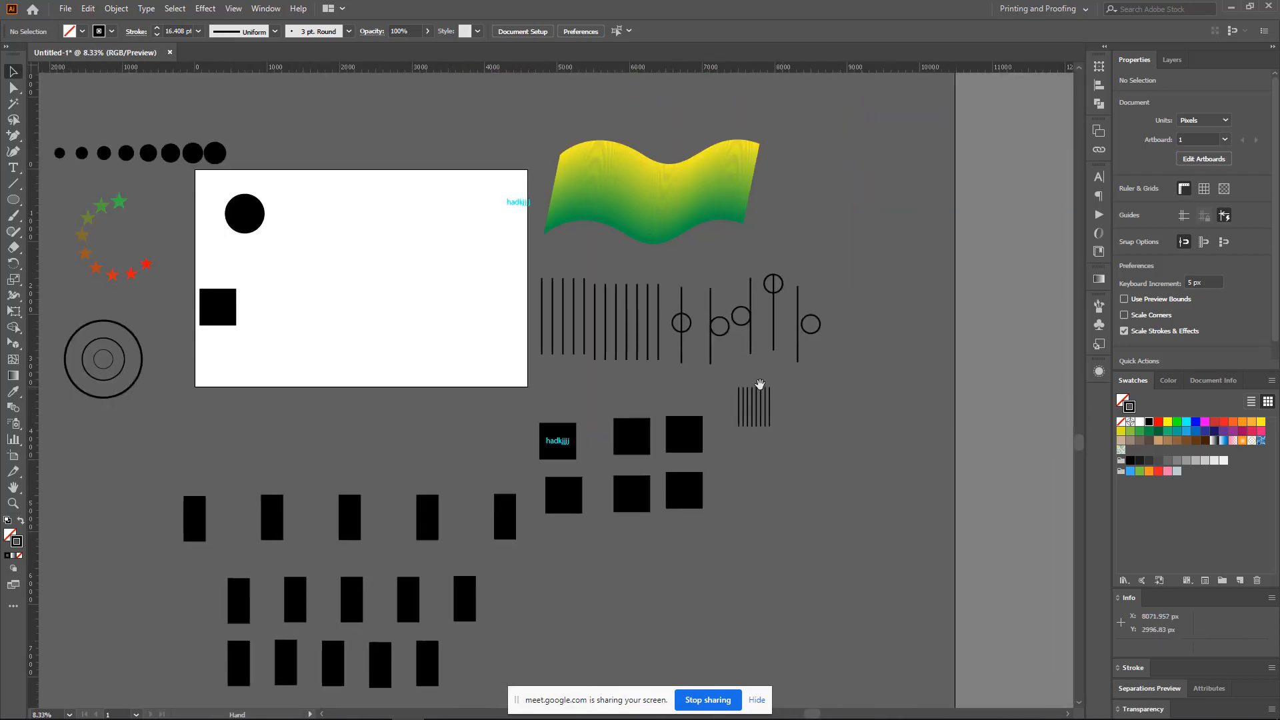
{"action": "scroll", "coordinate": [734, 400], "scroll_direction": "up", "scroll_amount": 1}
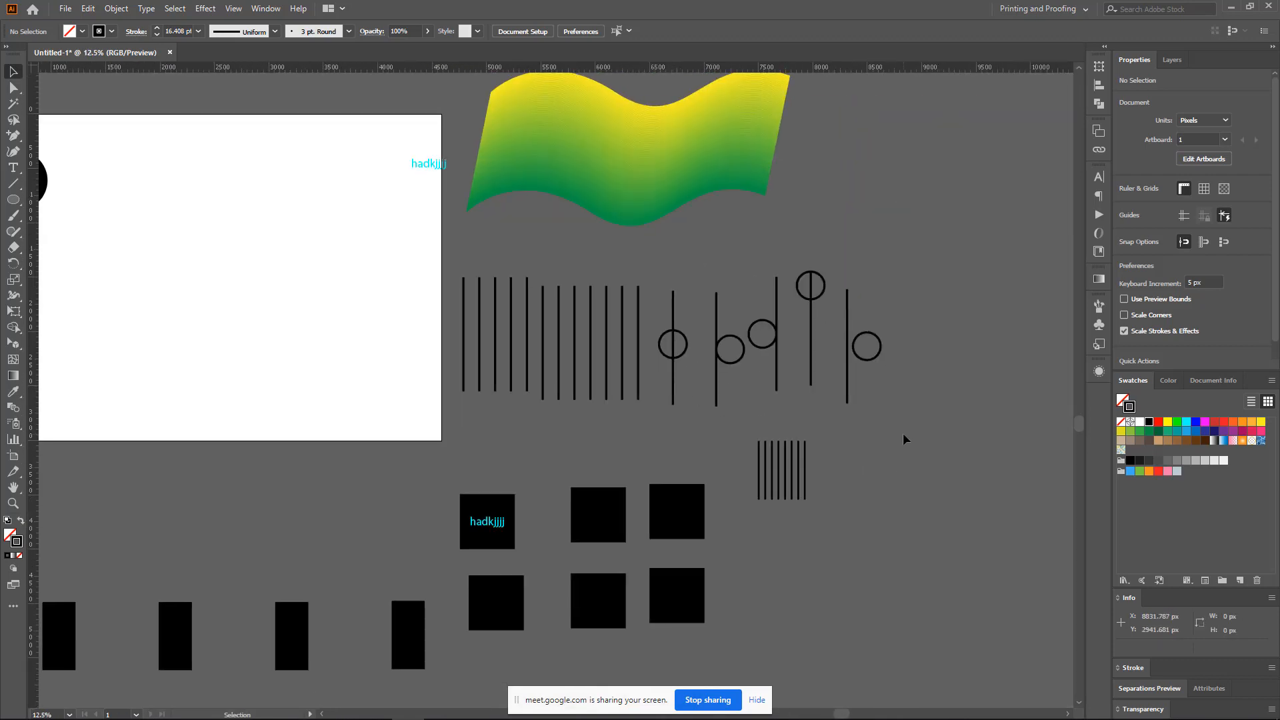
{"action": "scroll", "coordinate": [731, 451], "scroll_direction": "up", "scroll_amount": 1}
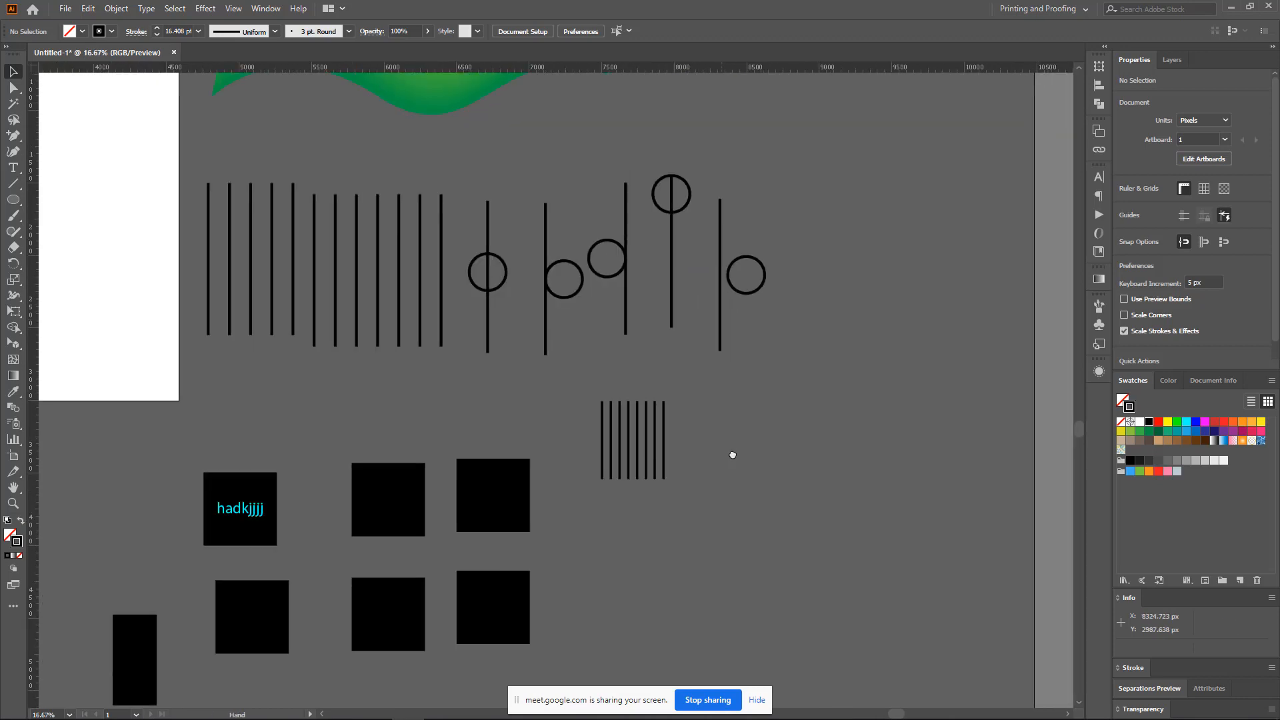
{"action": "scroll", "coordinate": [634, 412], "scroll_direction": "up", "scroll_amount": 1}
{"action": "scroll", "coordinate": [753, 412], "scroll_direction": "down", "scroll_amount": 2}
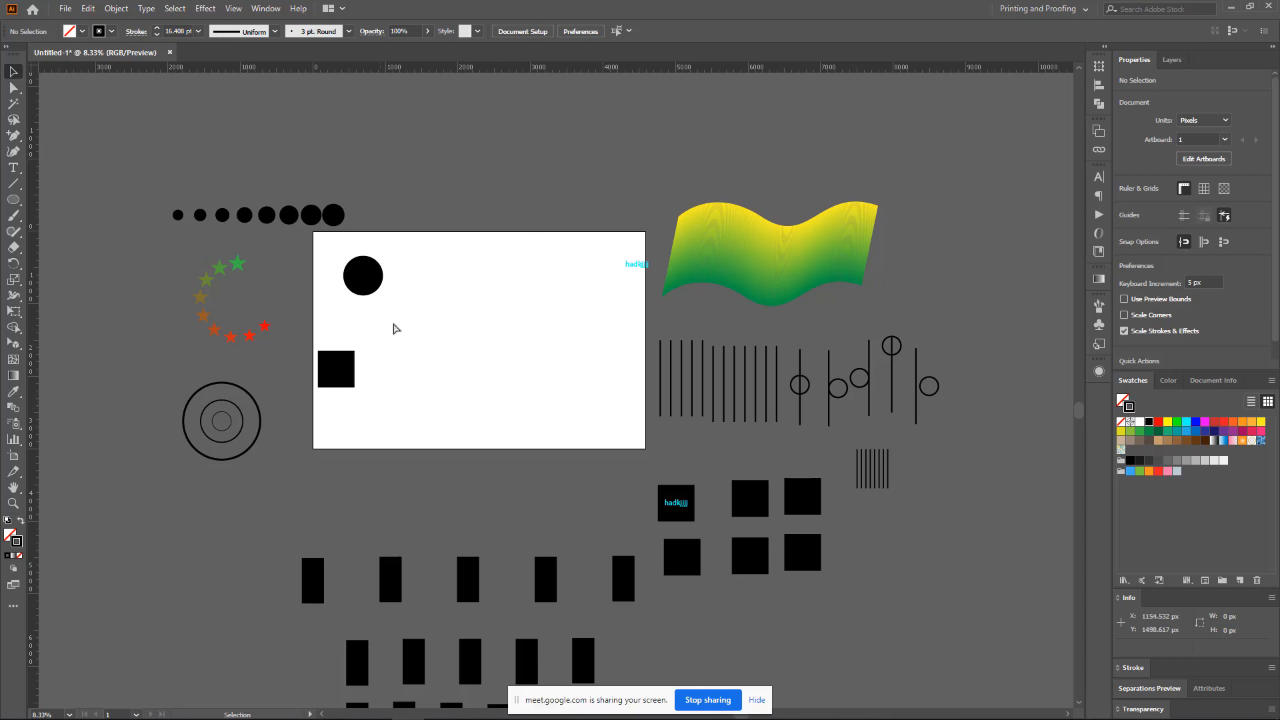
{"action": "left_click_drag", "start_coordinate": [343, 250], "coordinate": [493, 454]}
{"action": "scroll", "coordinate": [515, 443], "scroll_direction": "down", "scroll_amount": 2}
{"action": "scroll", "coordinate": [494, 386], "scroll_direction": "up", "scroll_amount": 3}
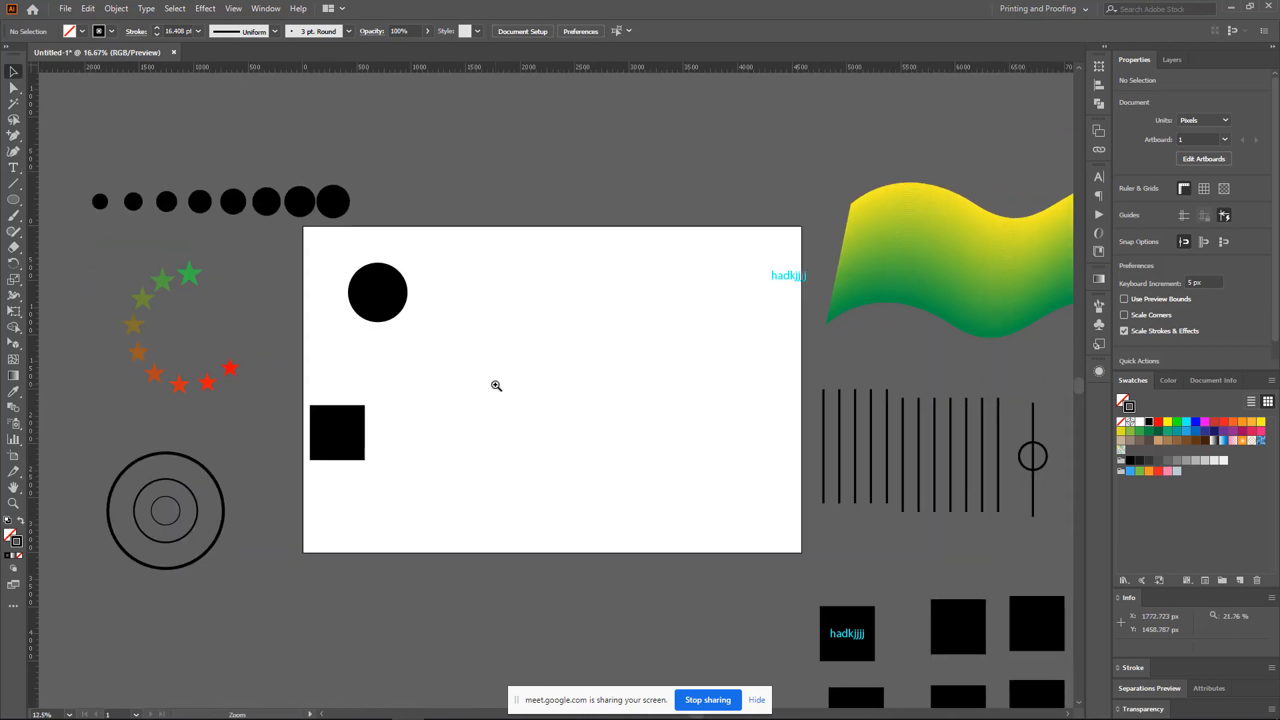
{"action": "scroll", "coordinate": [458, 398], "scroll_direction": "down", "scroll_amount": 2}
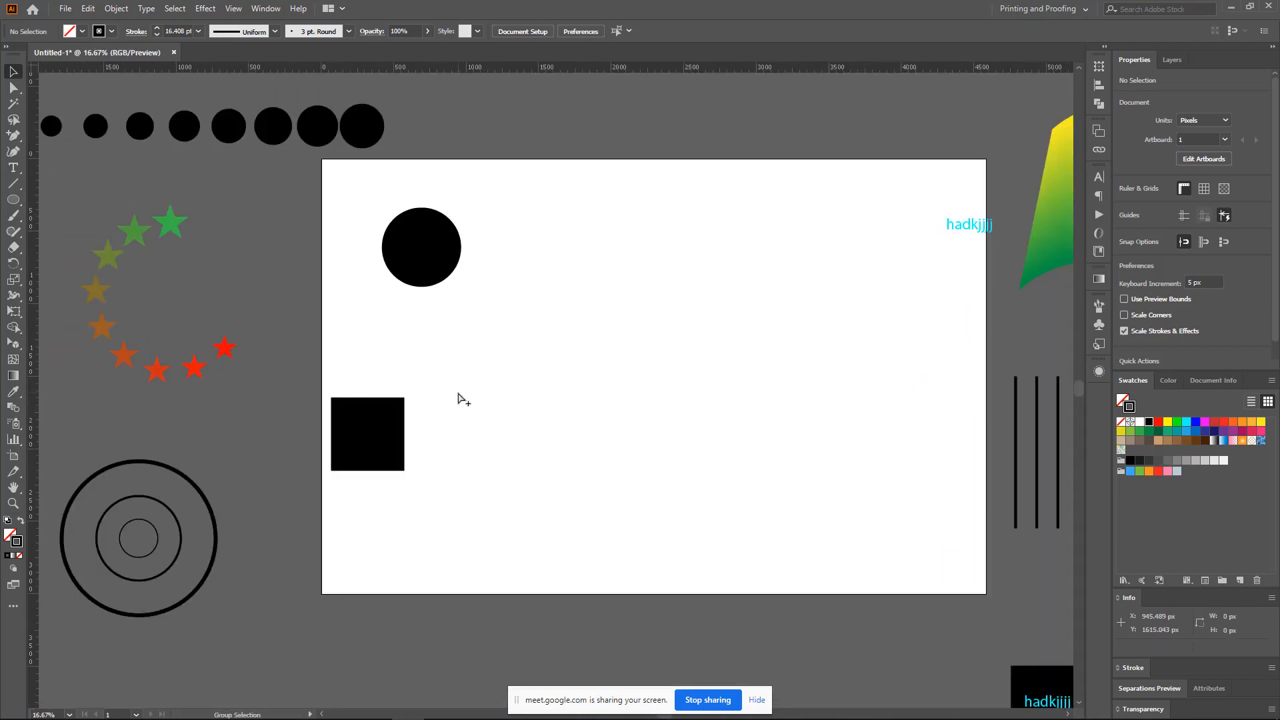
{"action": "scroll", "coordinate": [503, 386], "scroll_direction": "up", "scroll_amount": 2}
{"action": "left_click_drag", "start_coordinate": [512, 381], "coordinate": [460, 374]}
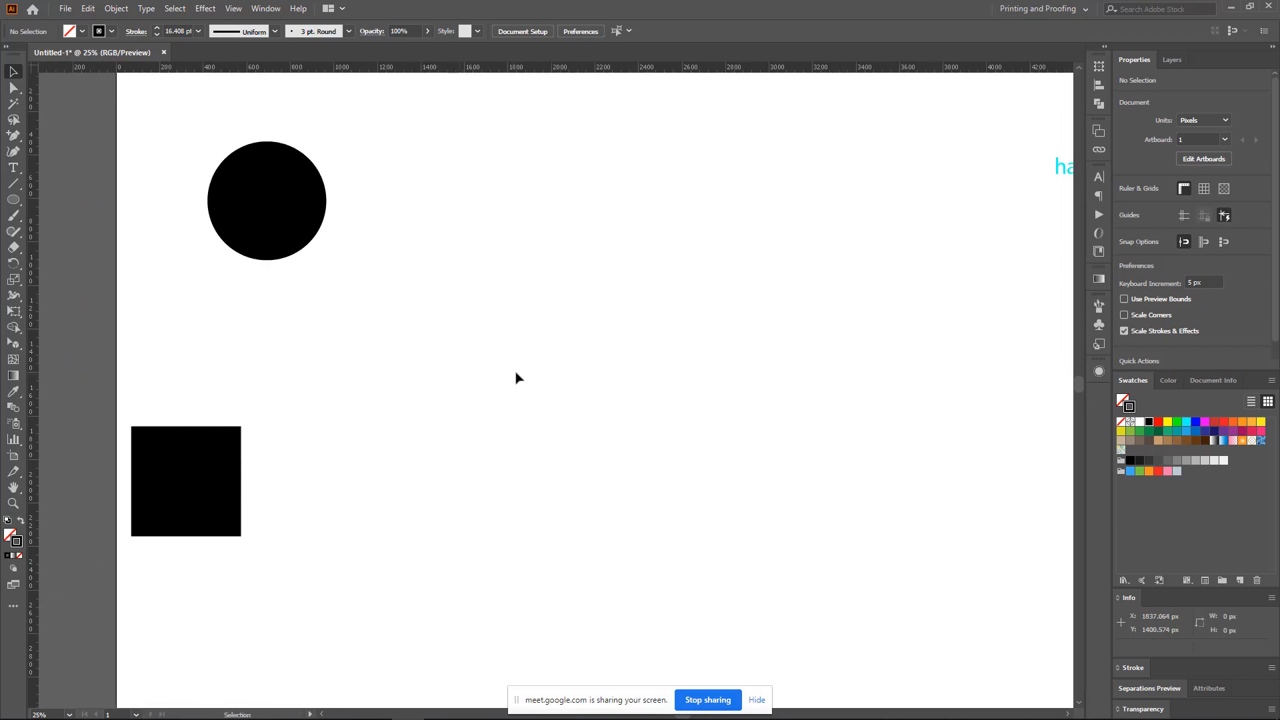
{"action": "left_click_drag", "start_coordinate": [660, 387], "coordinate": [602, 390]}
{"action": "scroll", "coordinate": [640, 385], "scroll_direction": "down", "scroll_amount": 2}
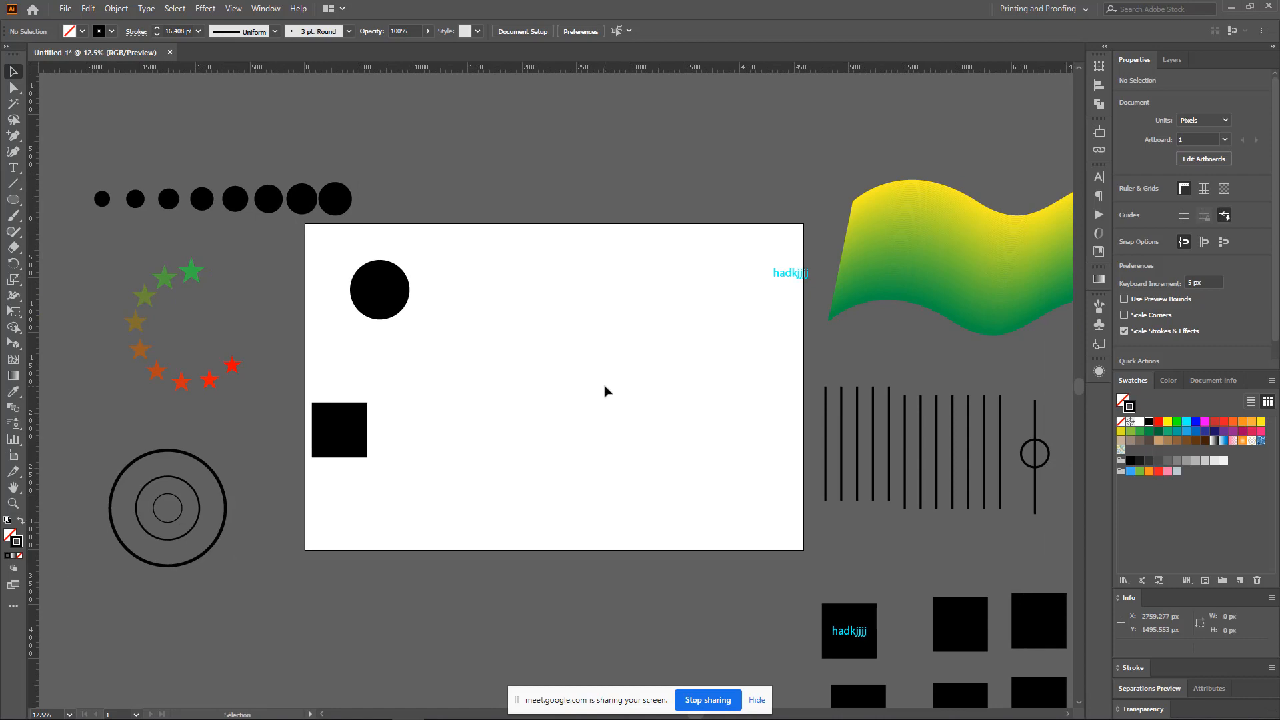